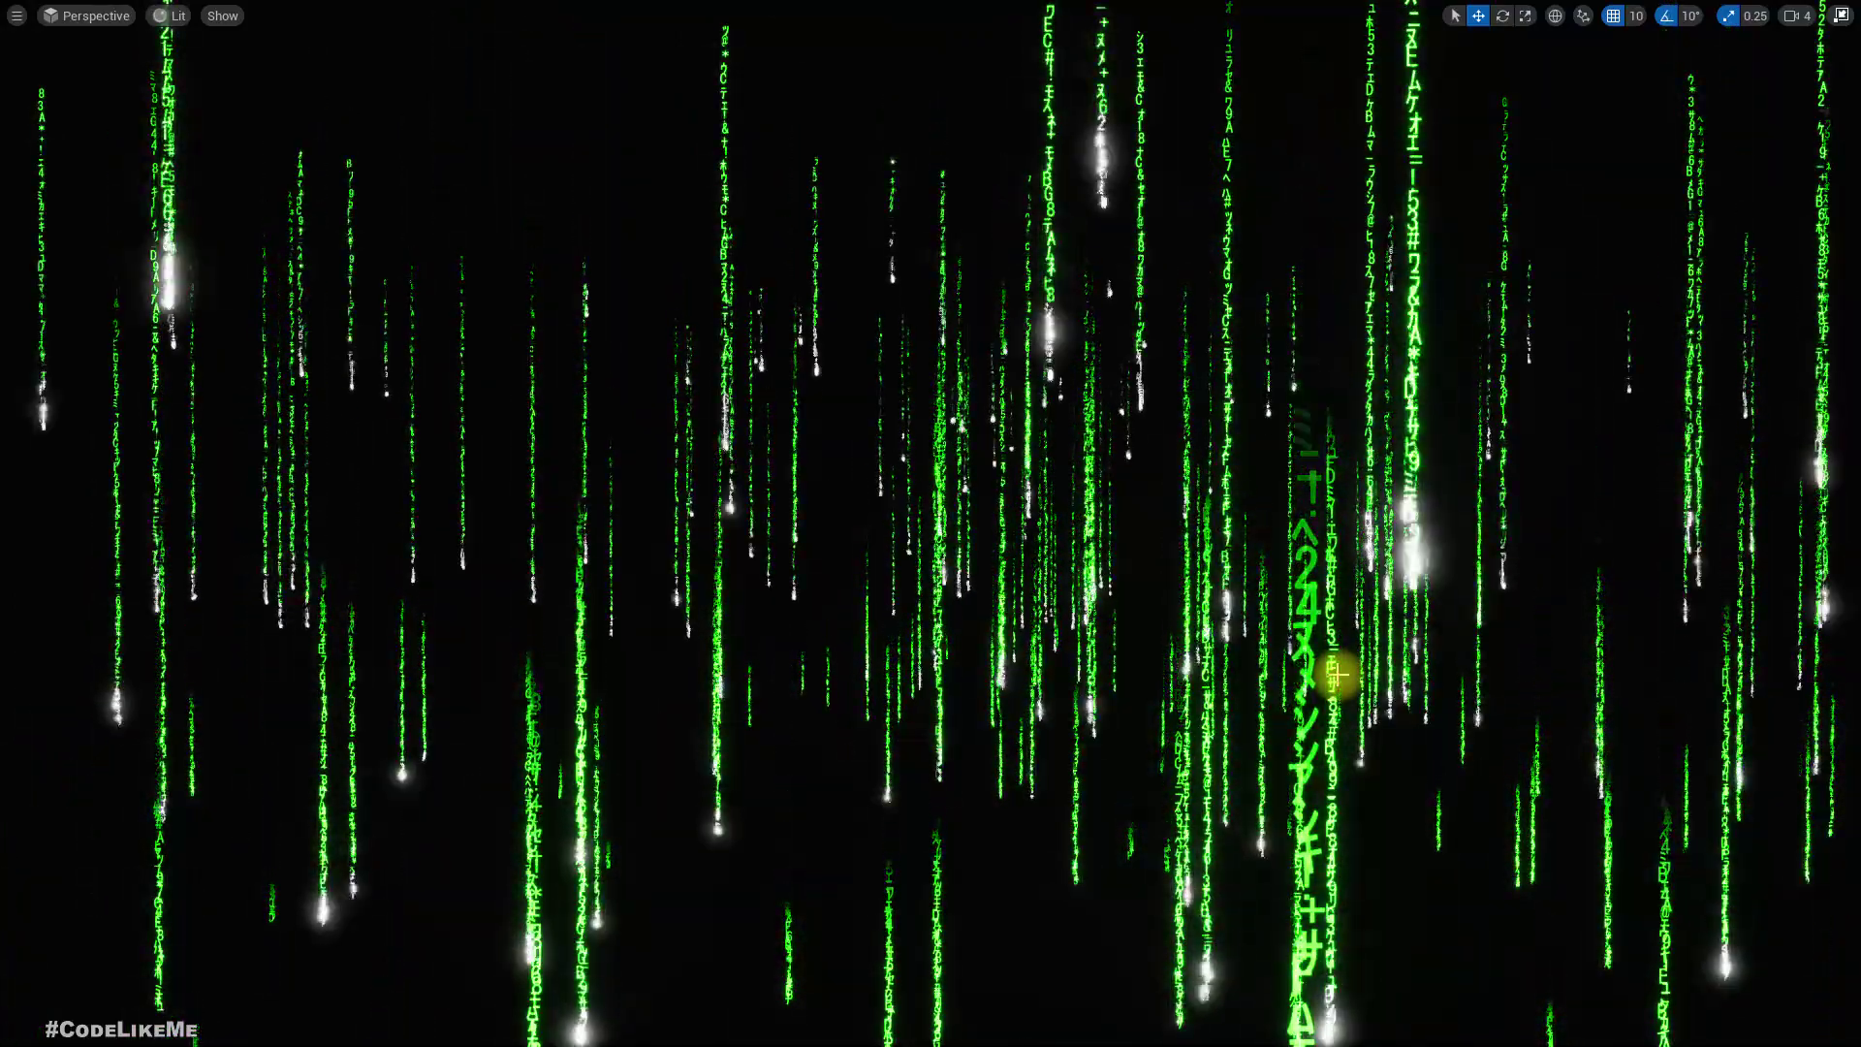
key(F11)
key(F11)
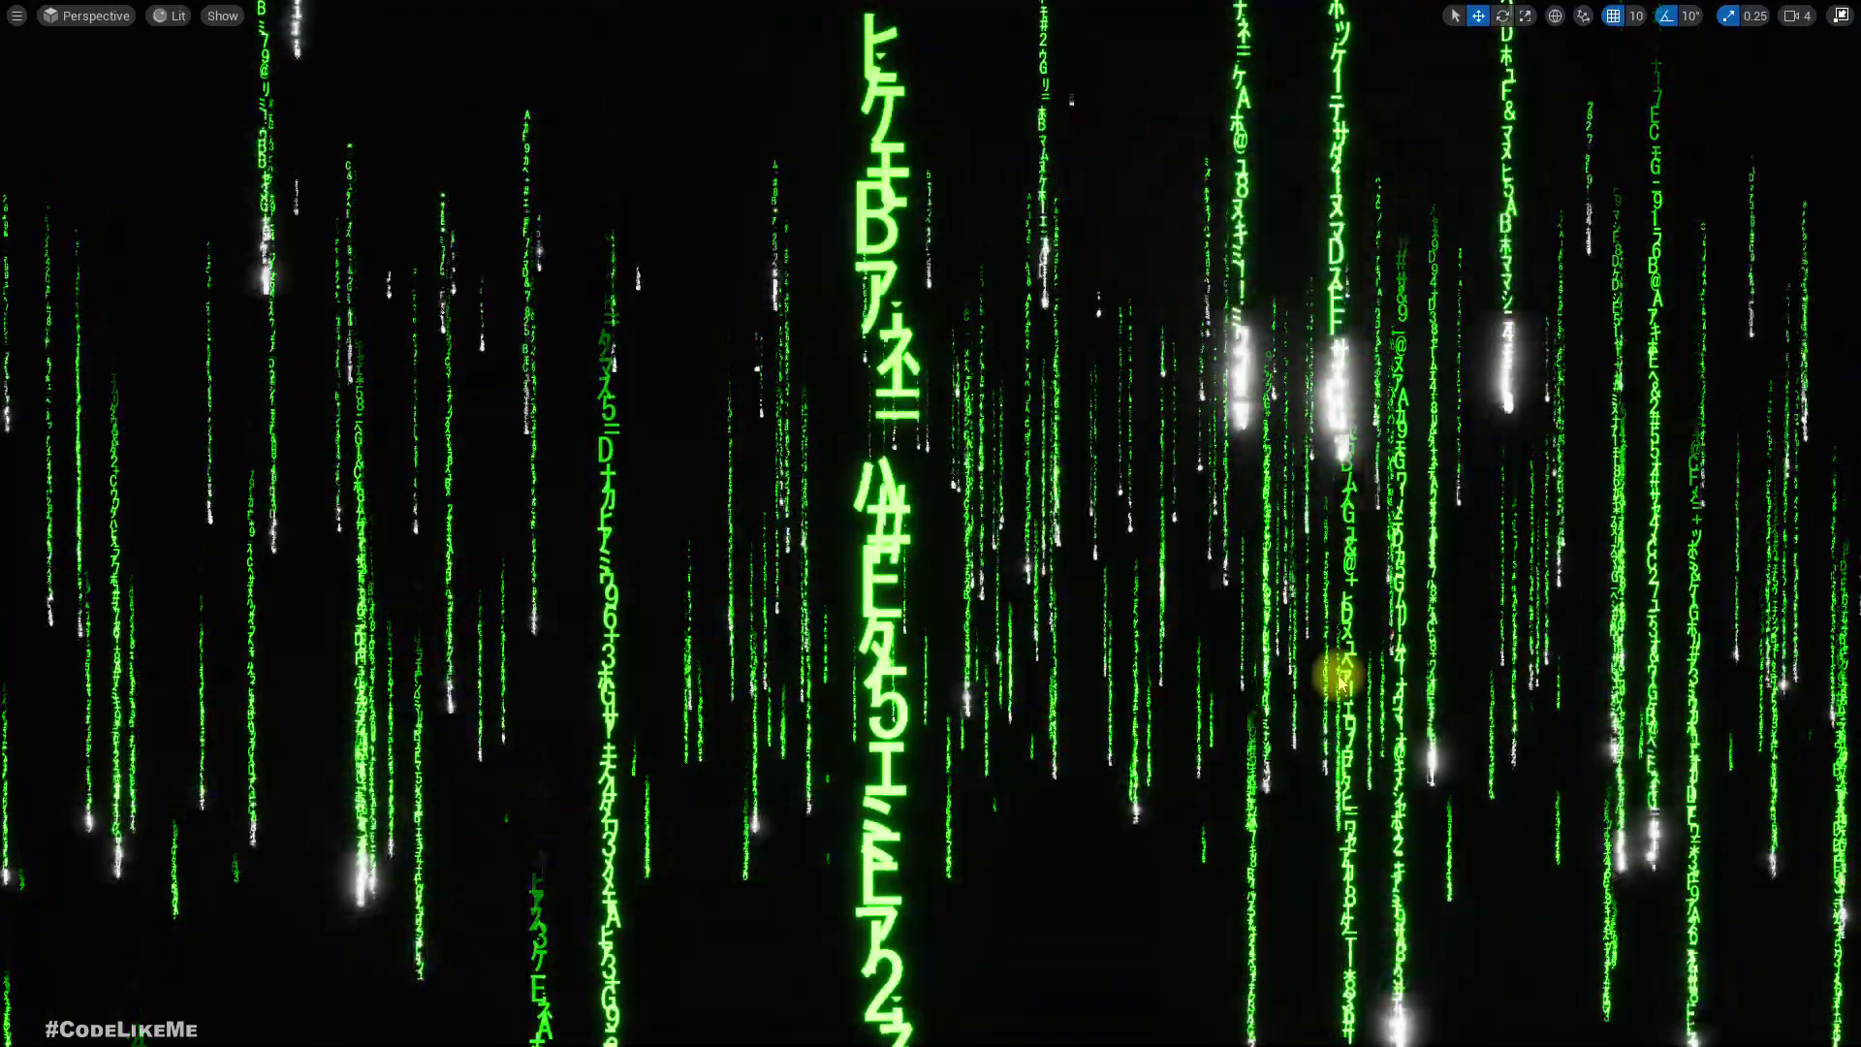
key(F11)
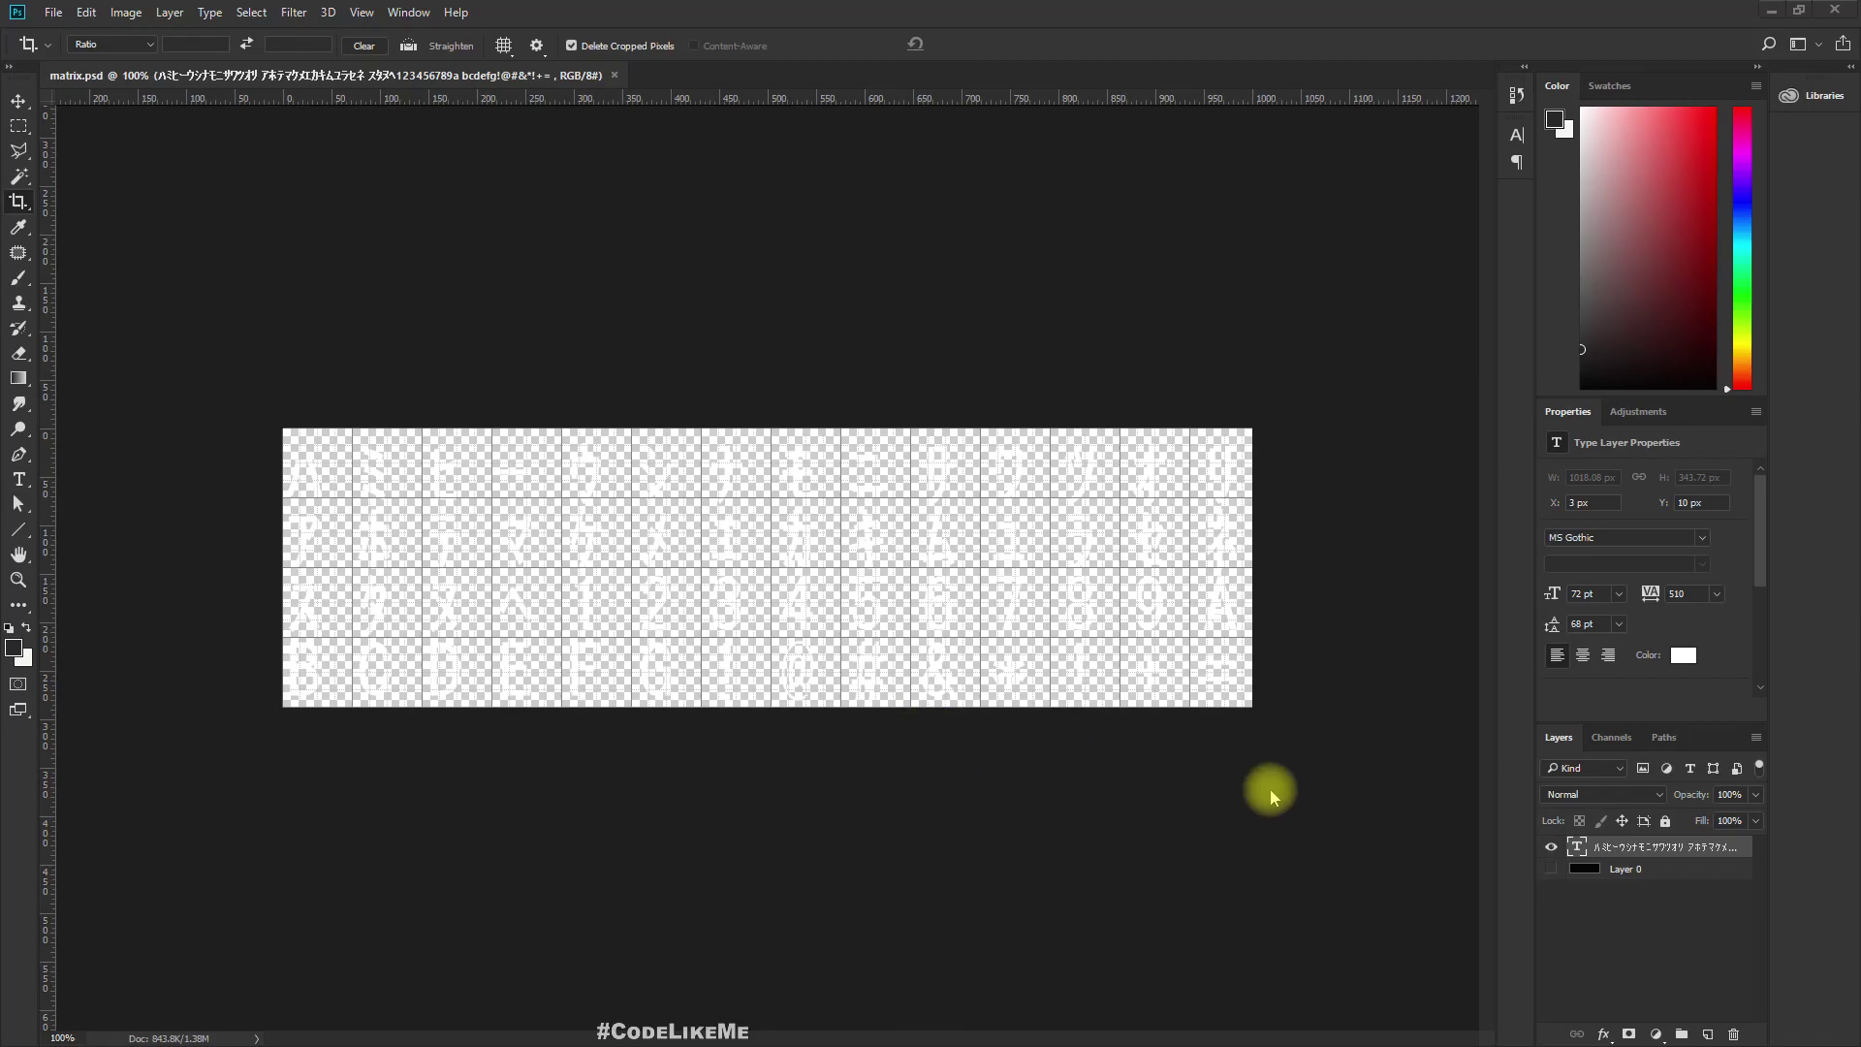
- Show the black Layer 0 behind the white characters in matrix.psd and inspect the character sheet up close
click(1551, 871)
key(z)
drag(650, 559, 679, 583)
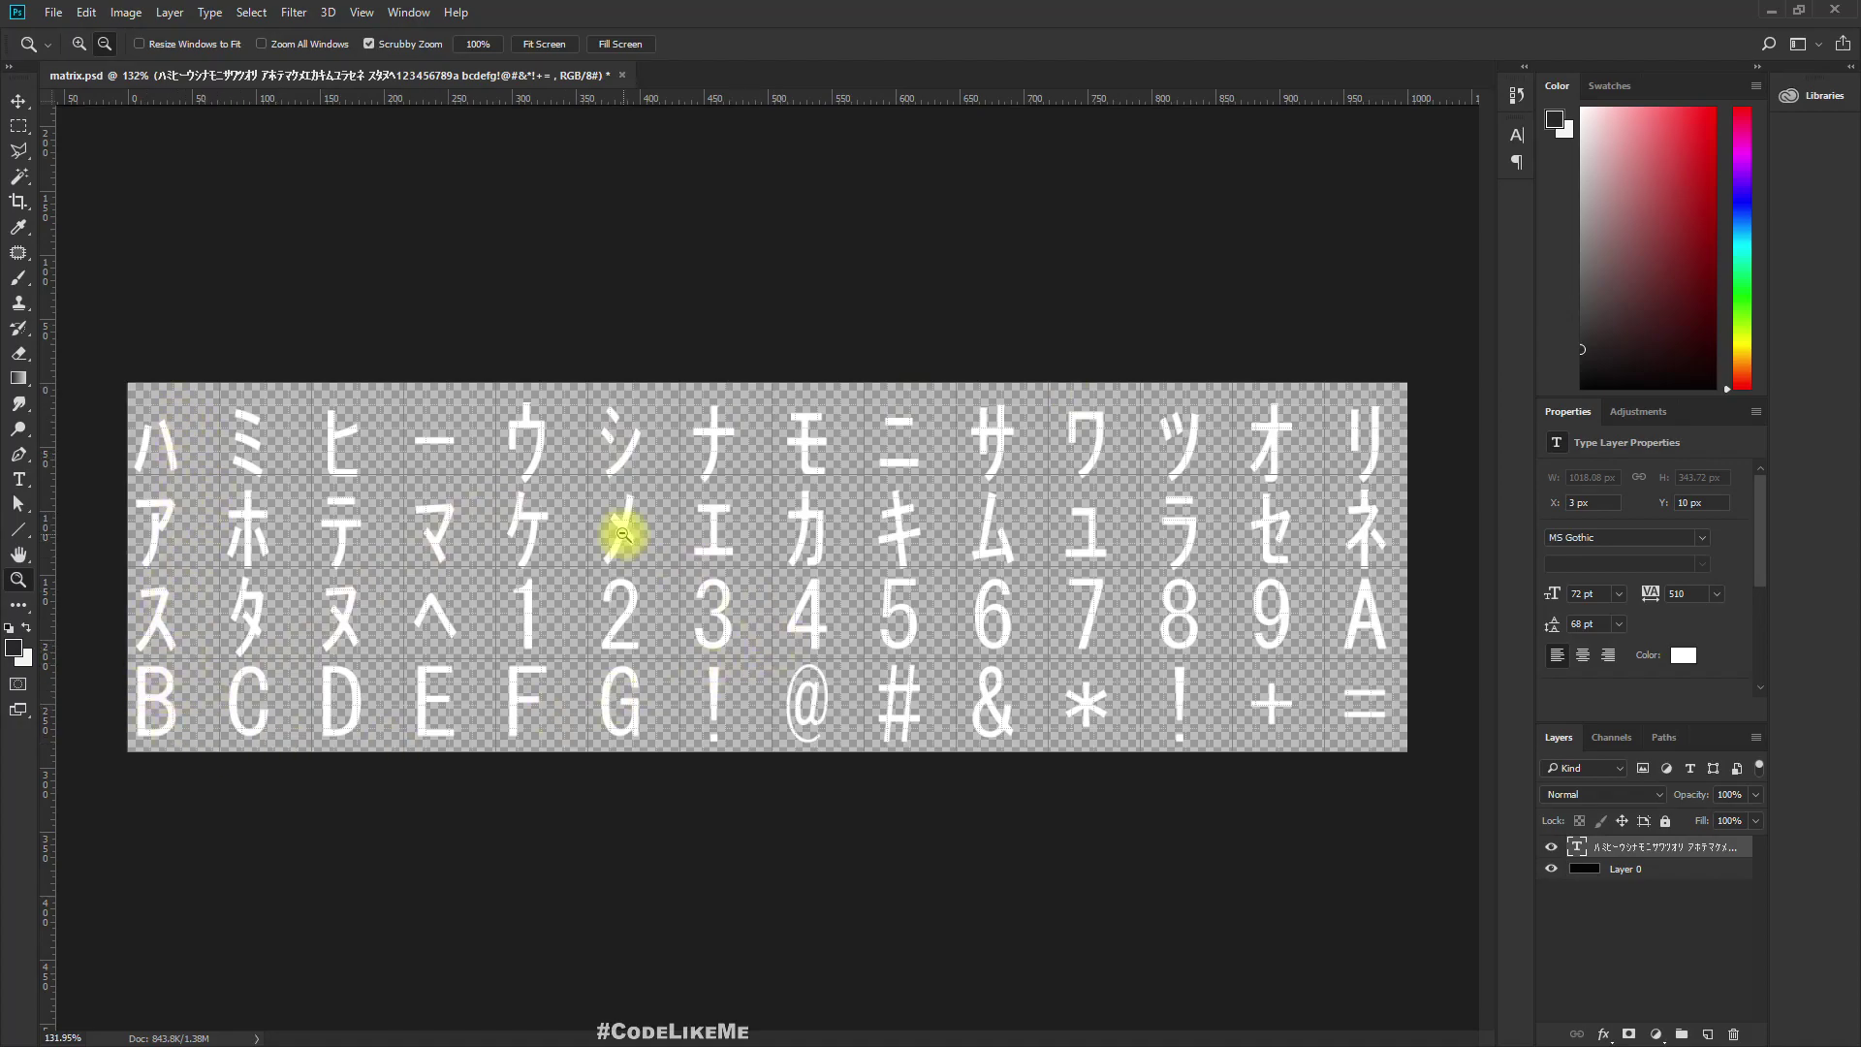
drag(623, 534, 594, 533)
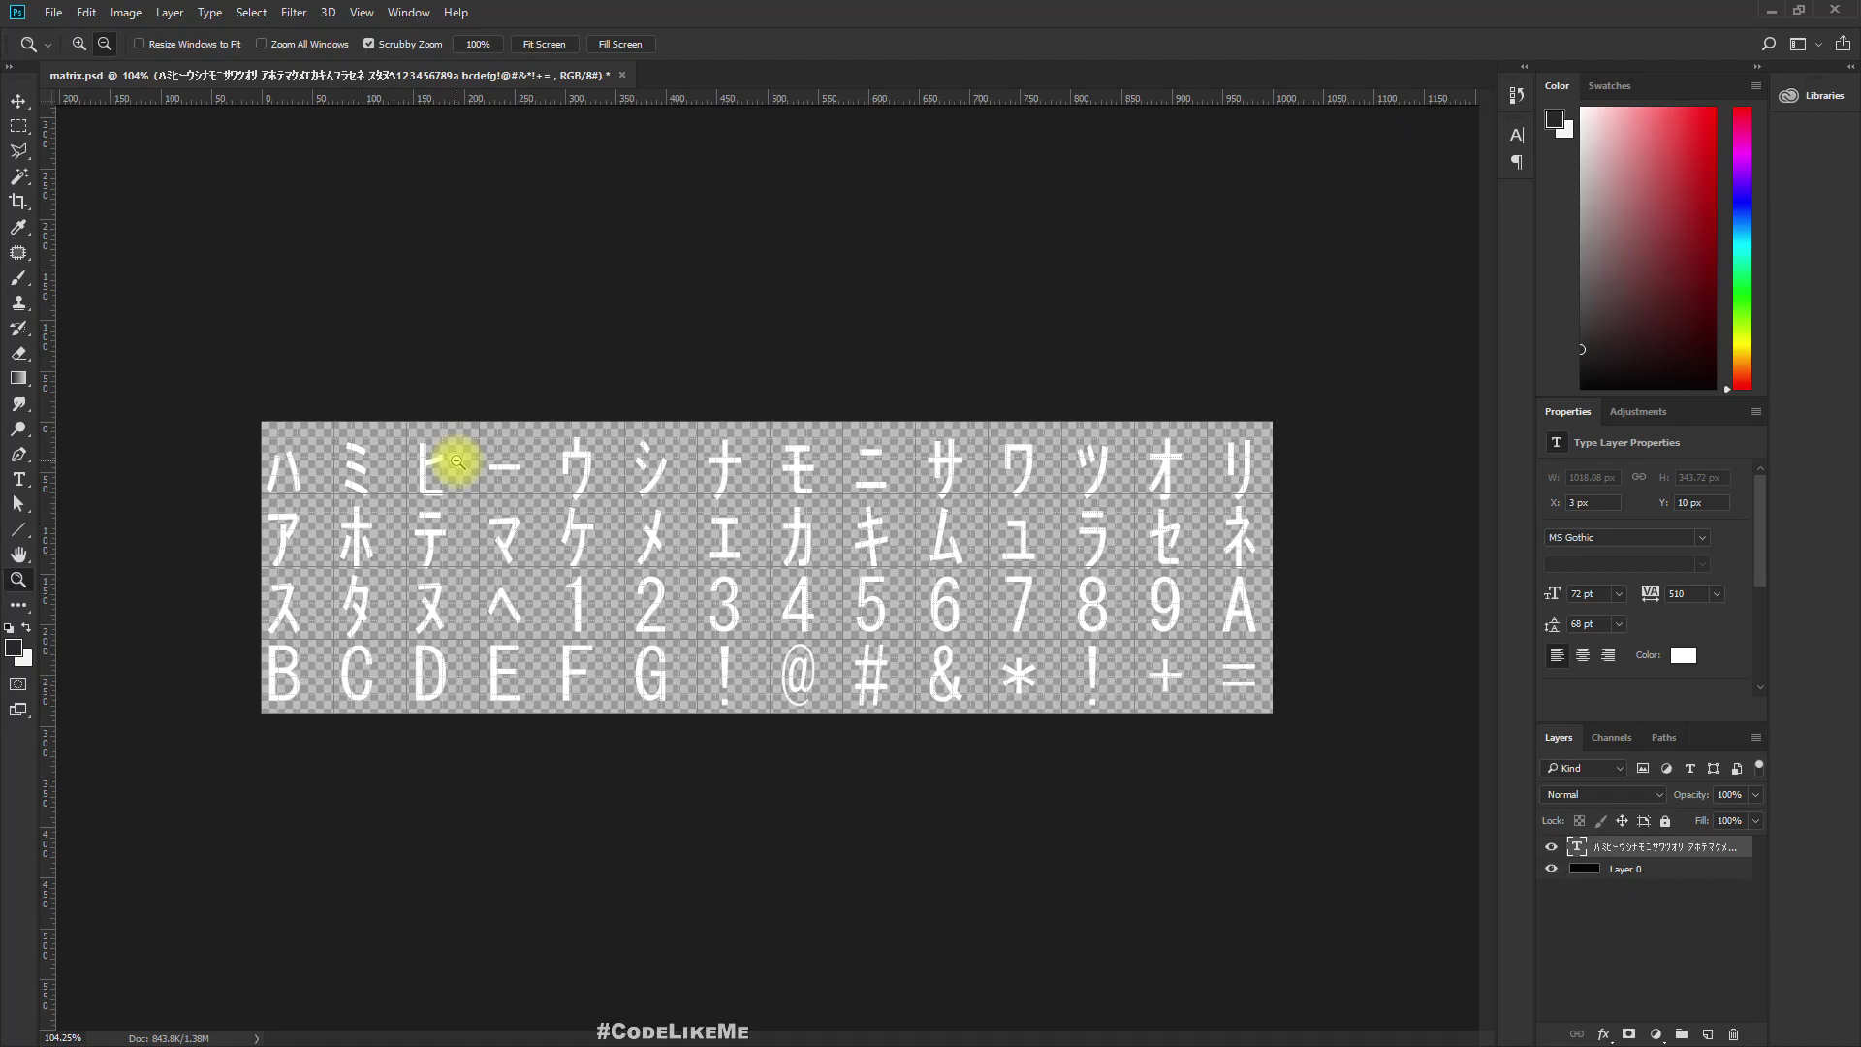
key(v)
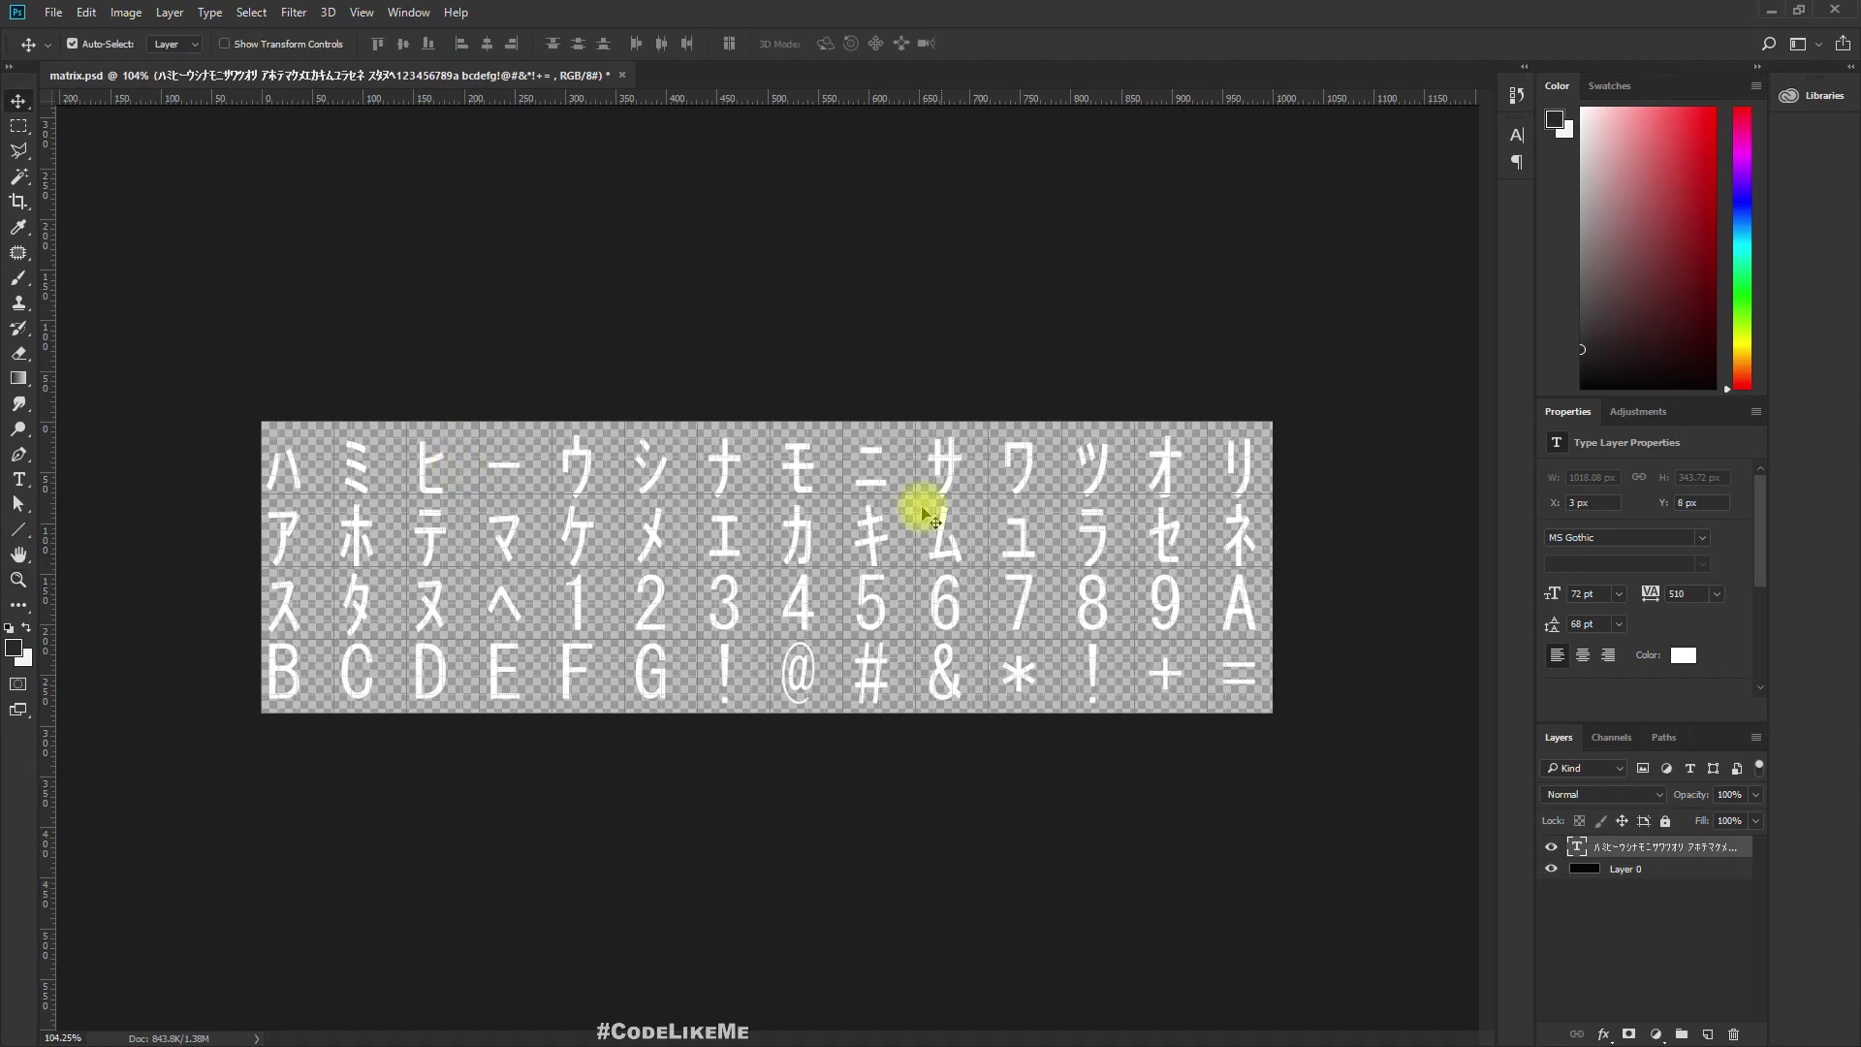
- Hide the grid over the character sheet and show it again
click(254, 12)
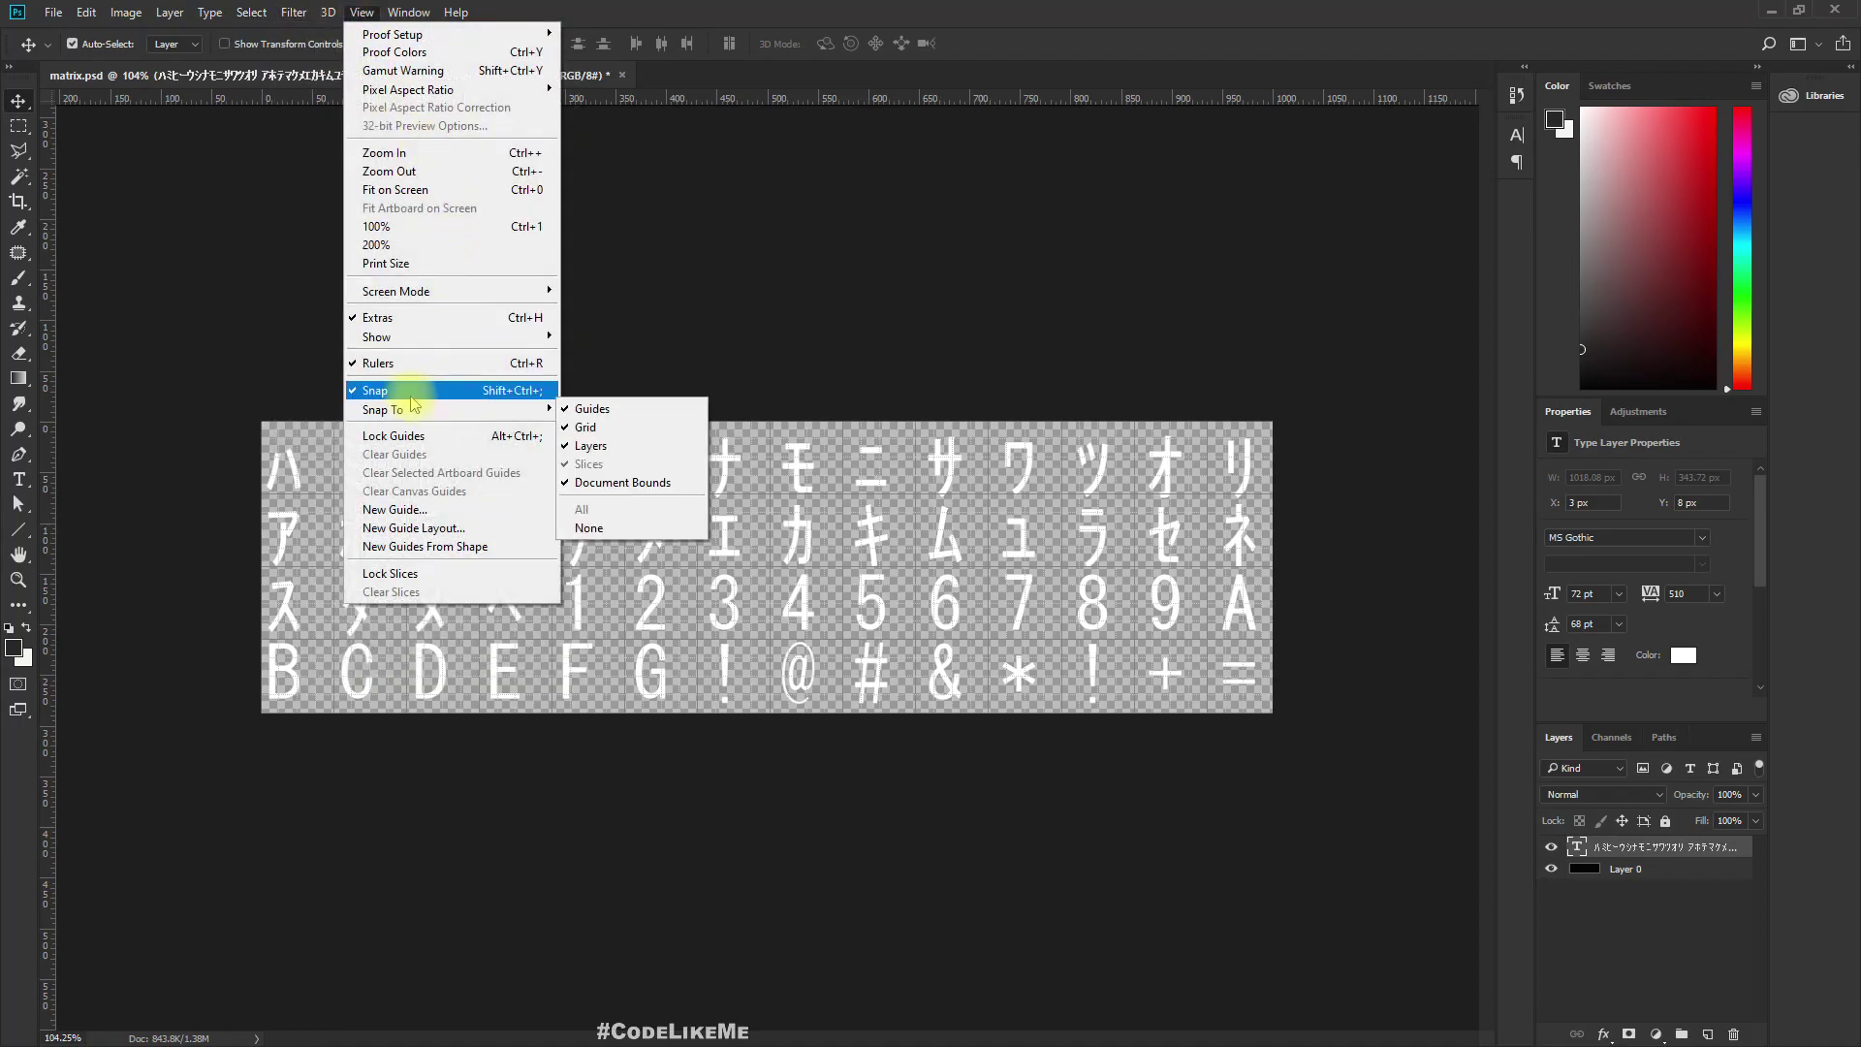
mouse_move(373, 336)
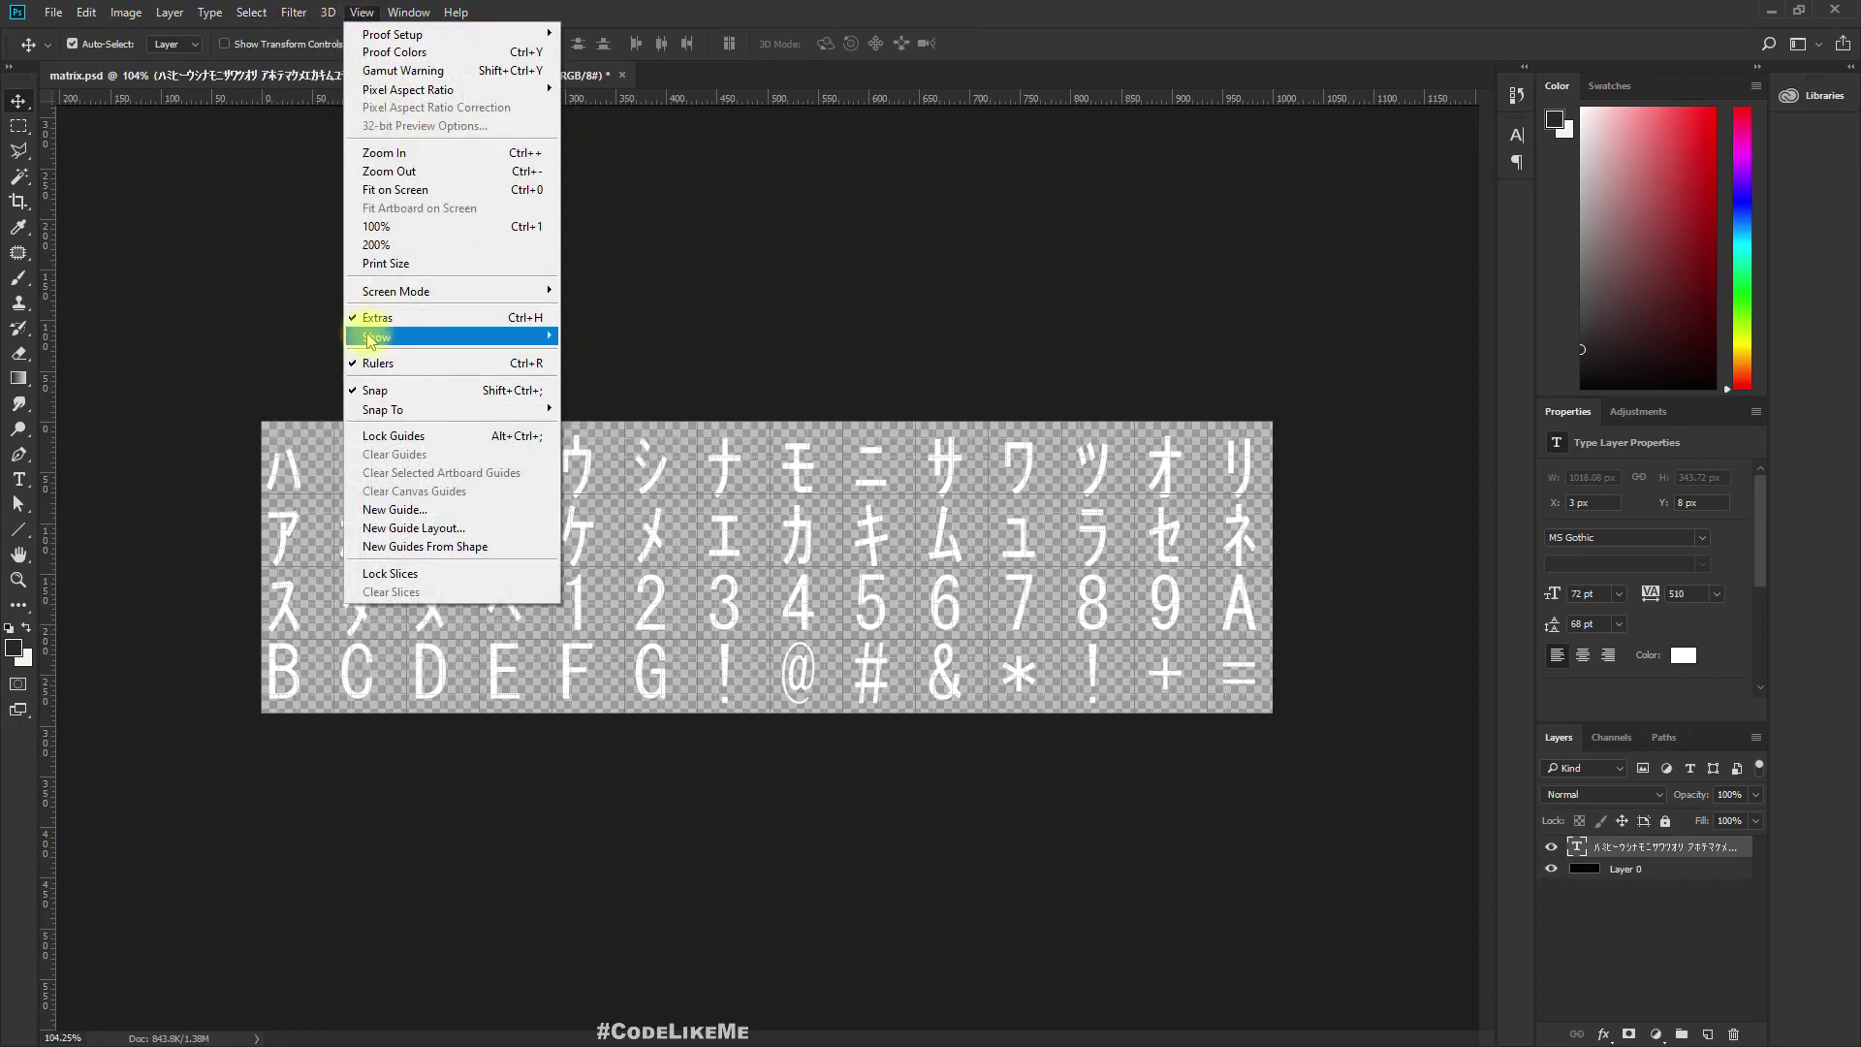
click(625, 391)
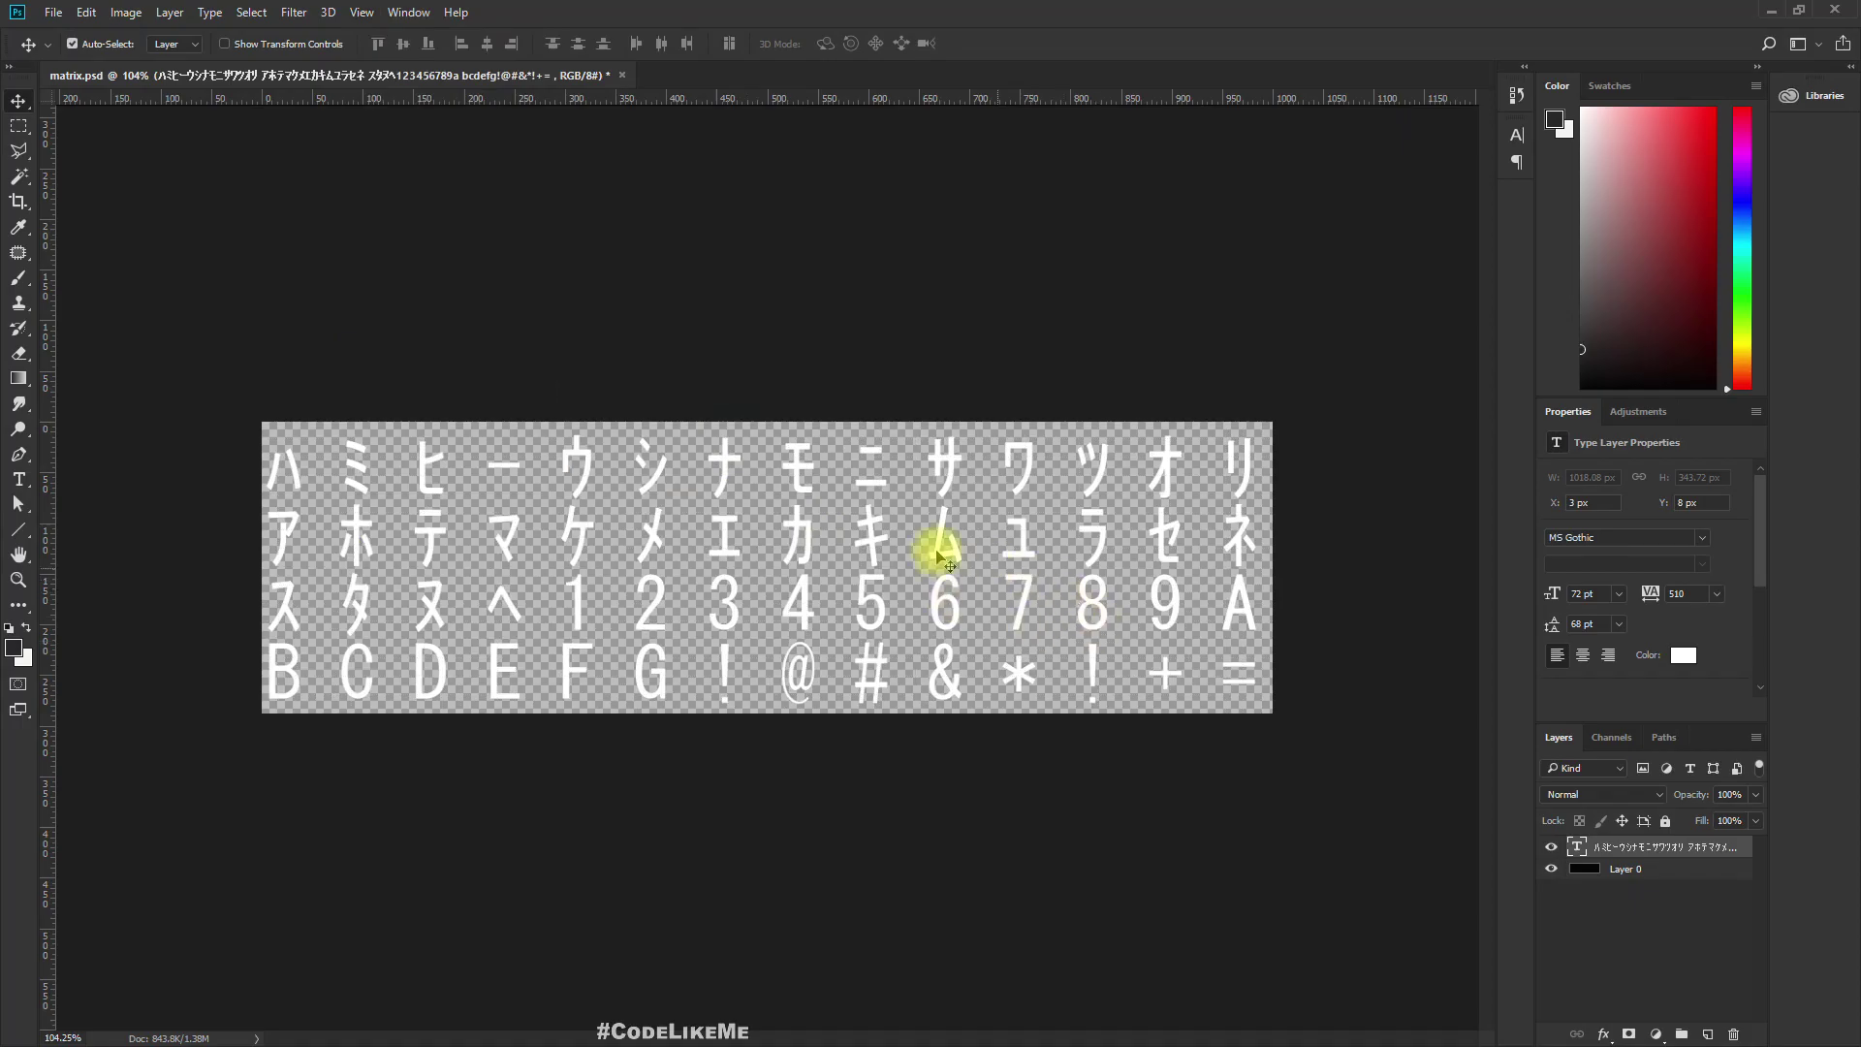
click(262, 13)
mouse_move(287, 14)
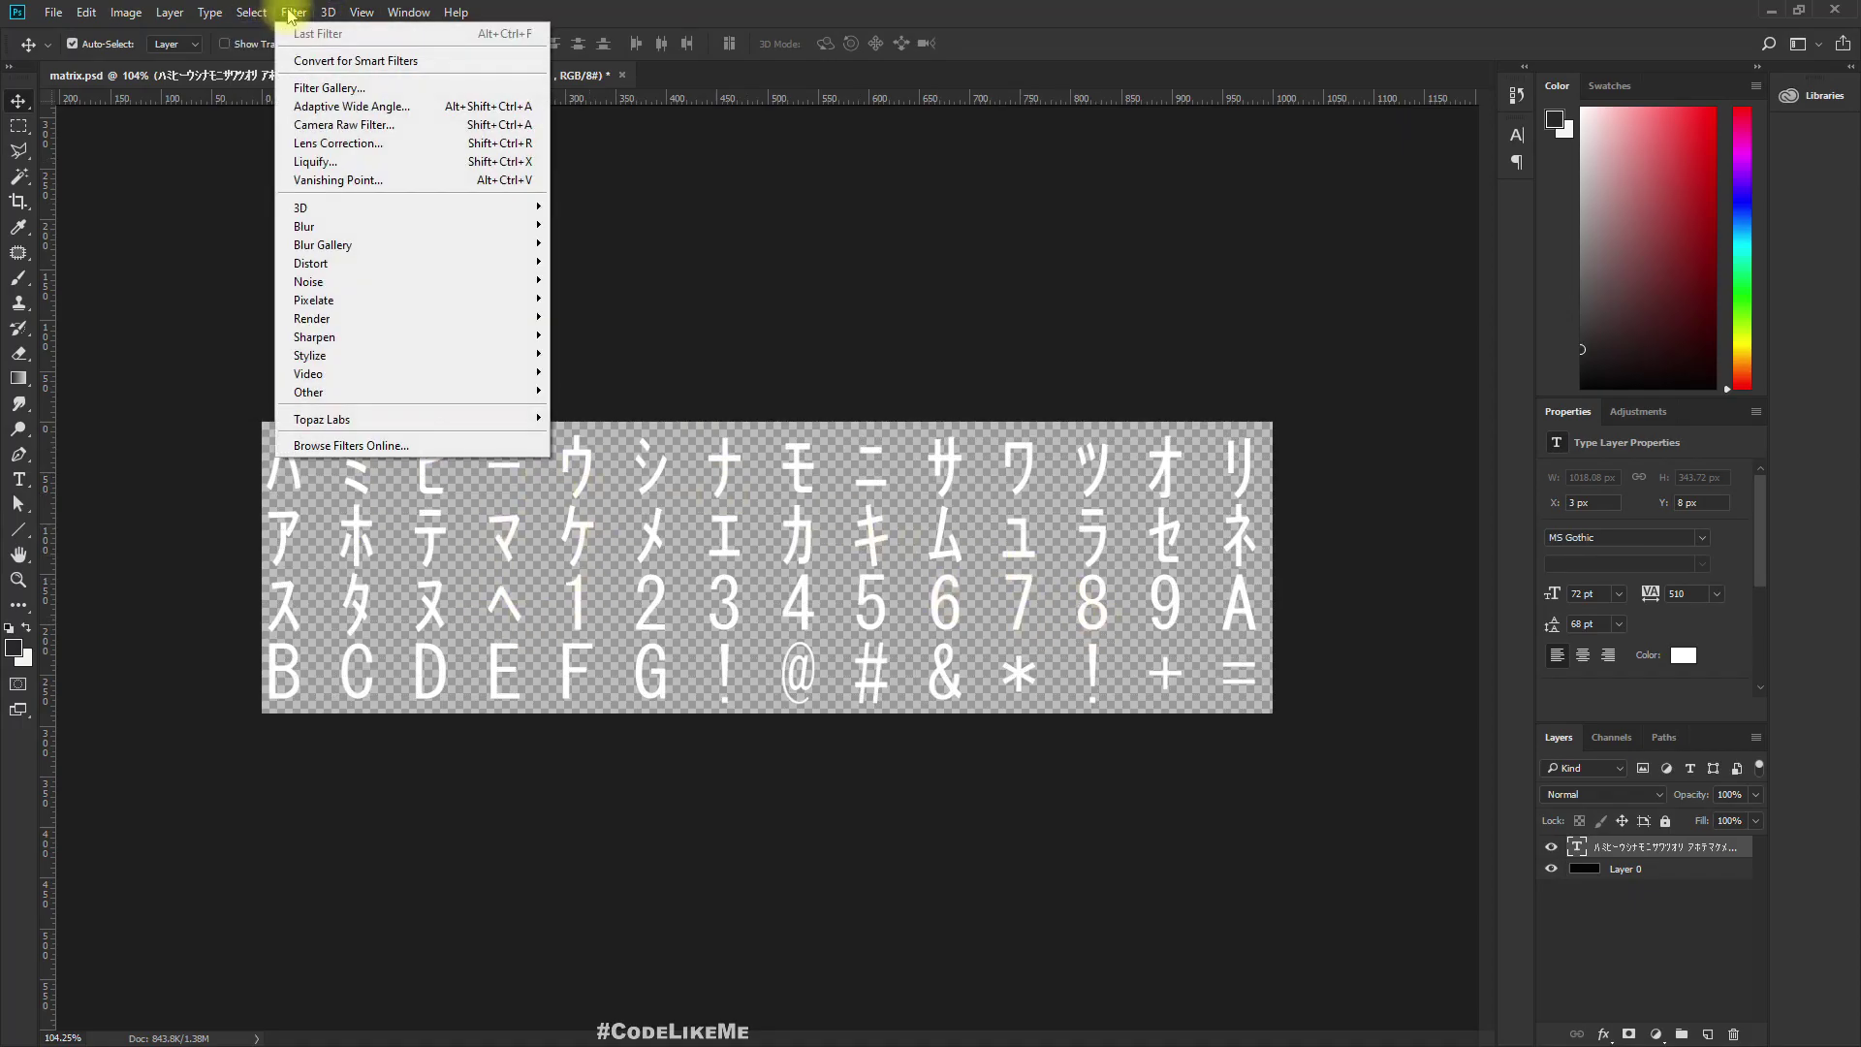
mouse_move(366, 16)
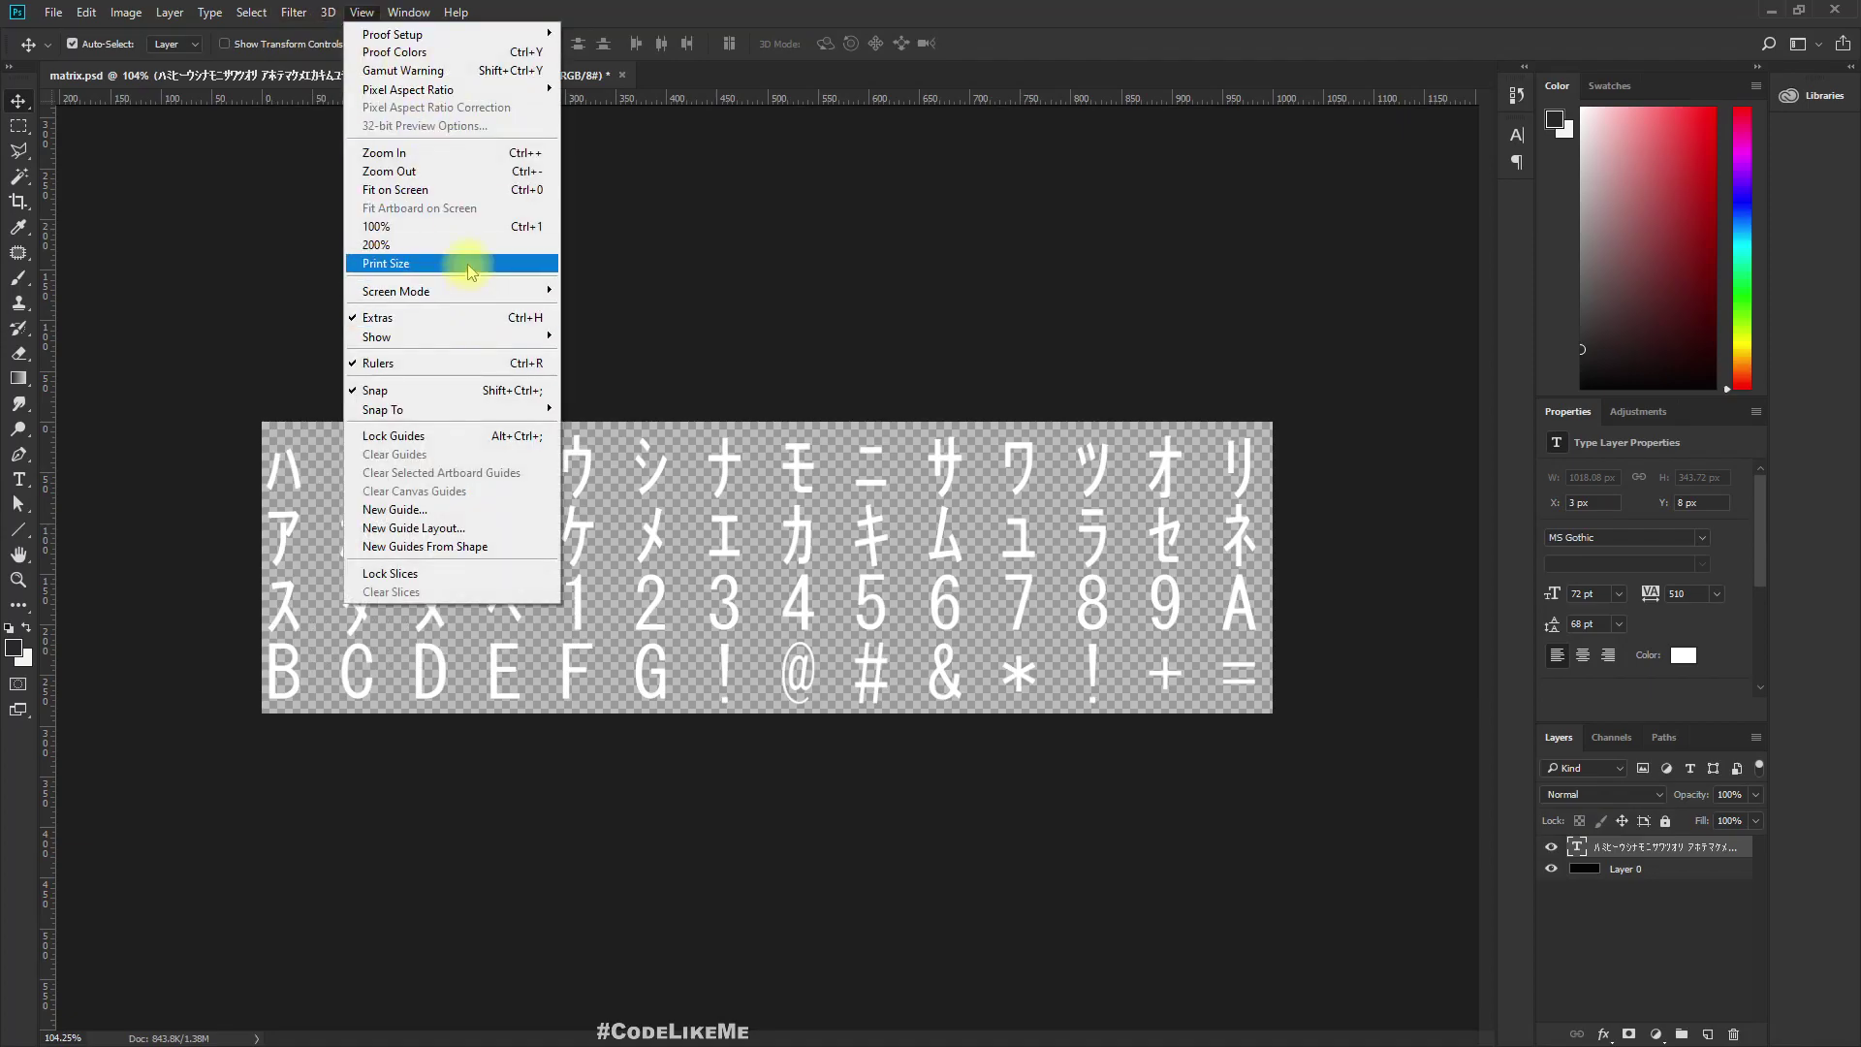
mouse_move(567, 338)
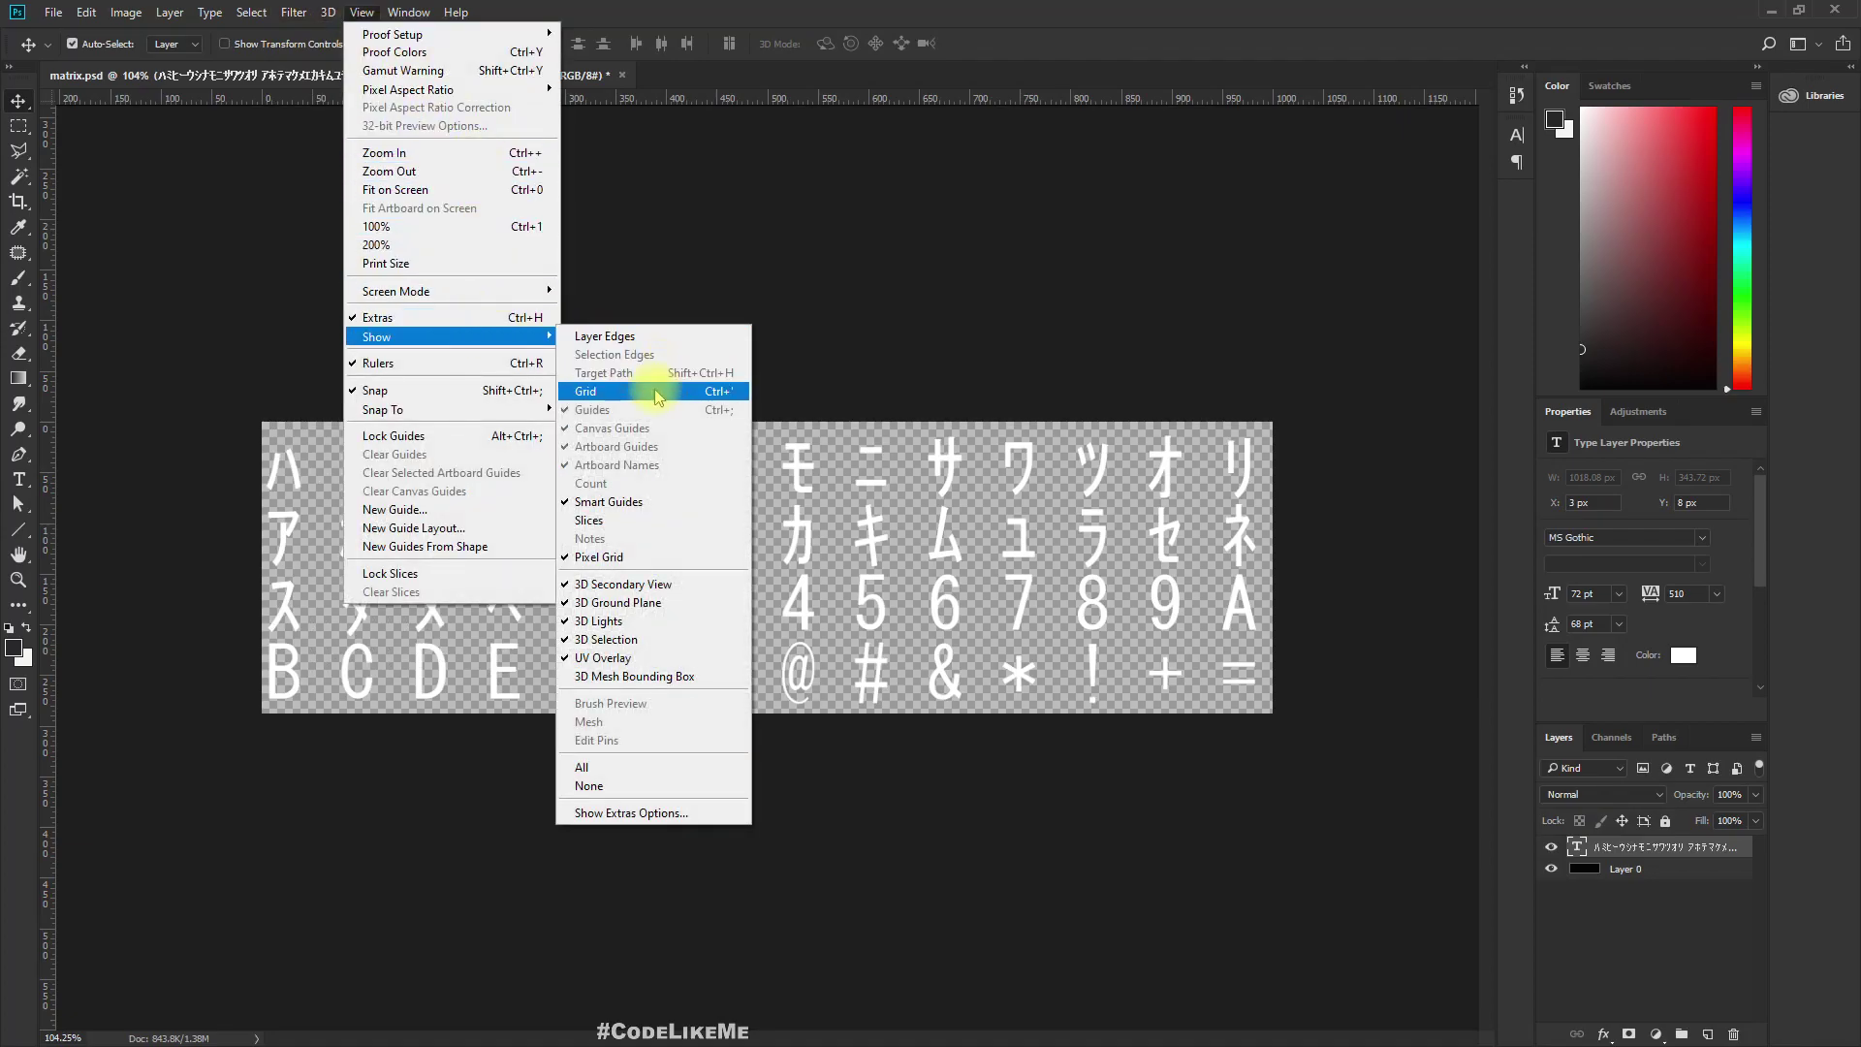
click(601, 391)
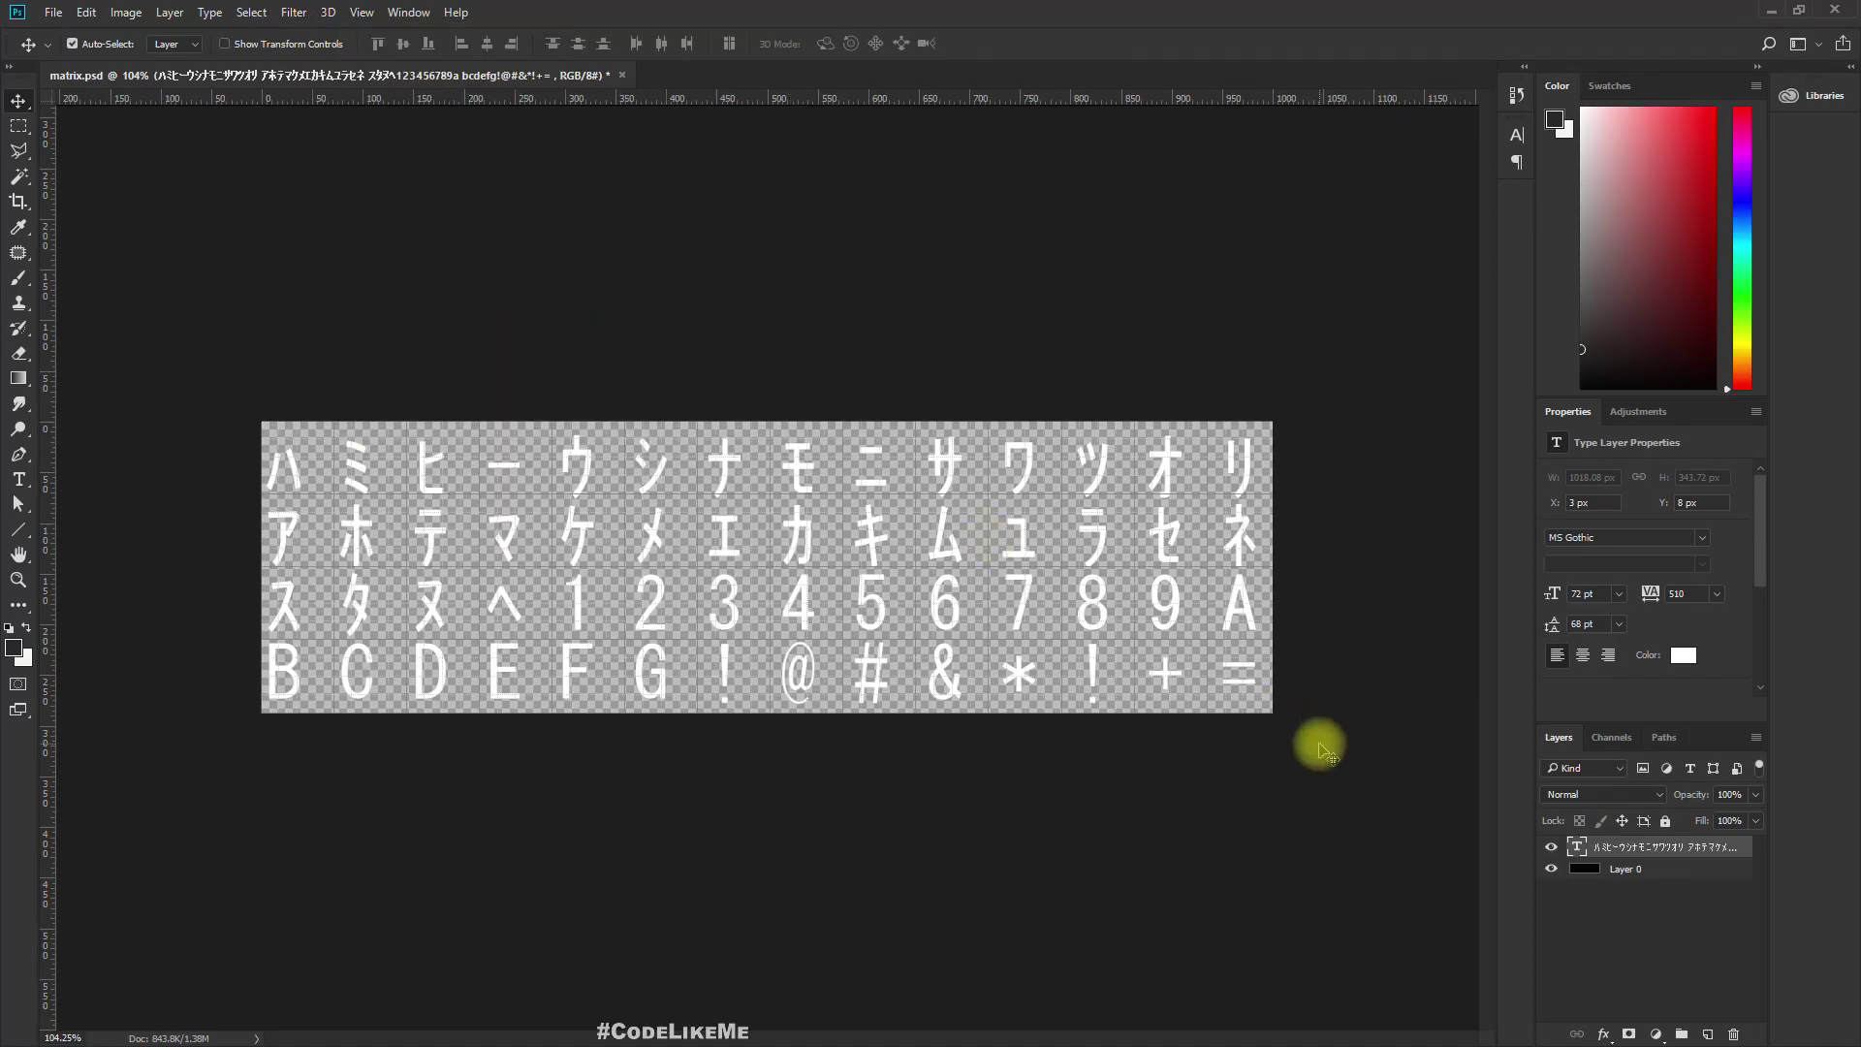
- Toggle the visibility of Layer 0 to compare the characters with and without the black background
click(1551, 870)
click(1552, 870)
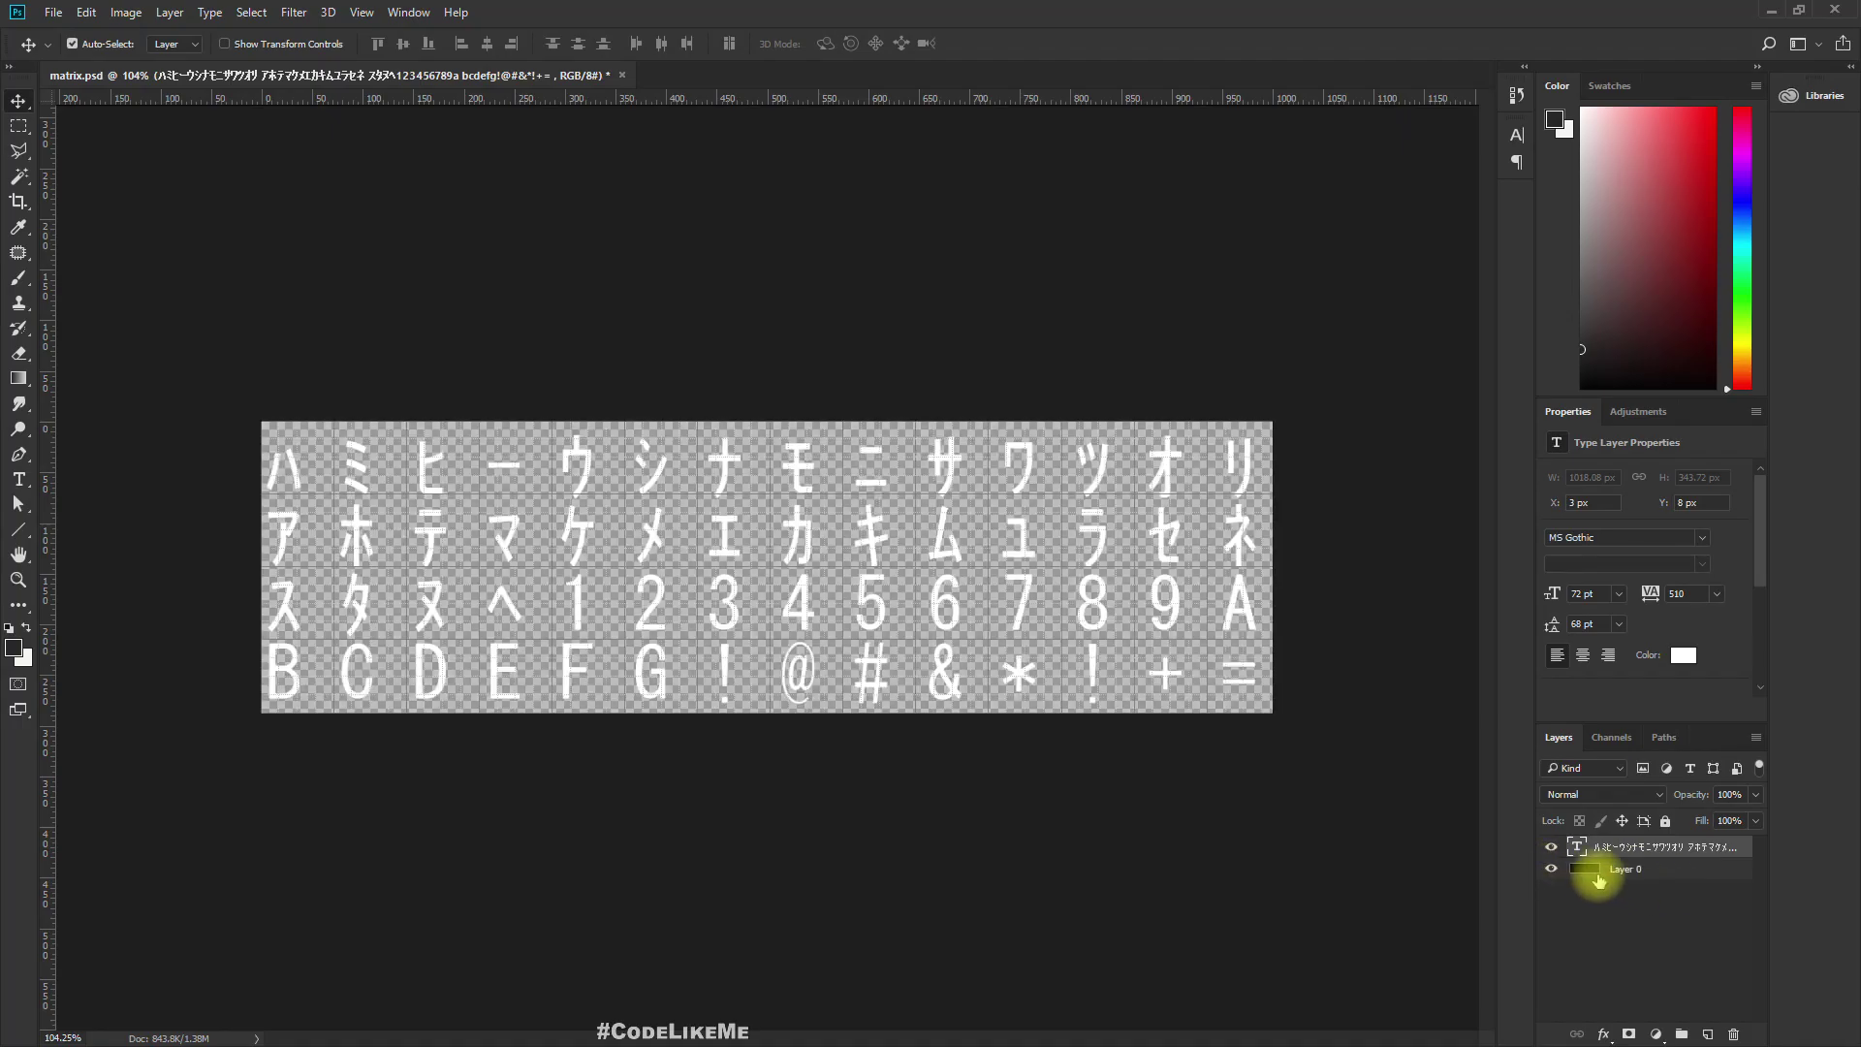
click(1643, 870)
click(1556, 870)
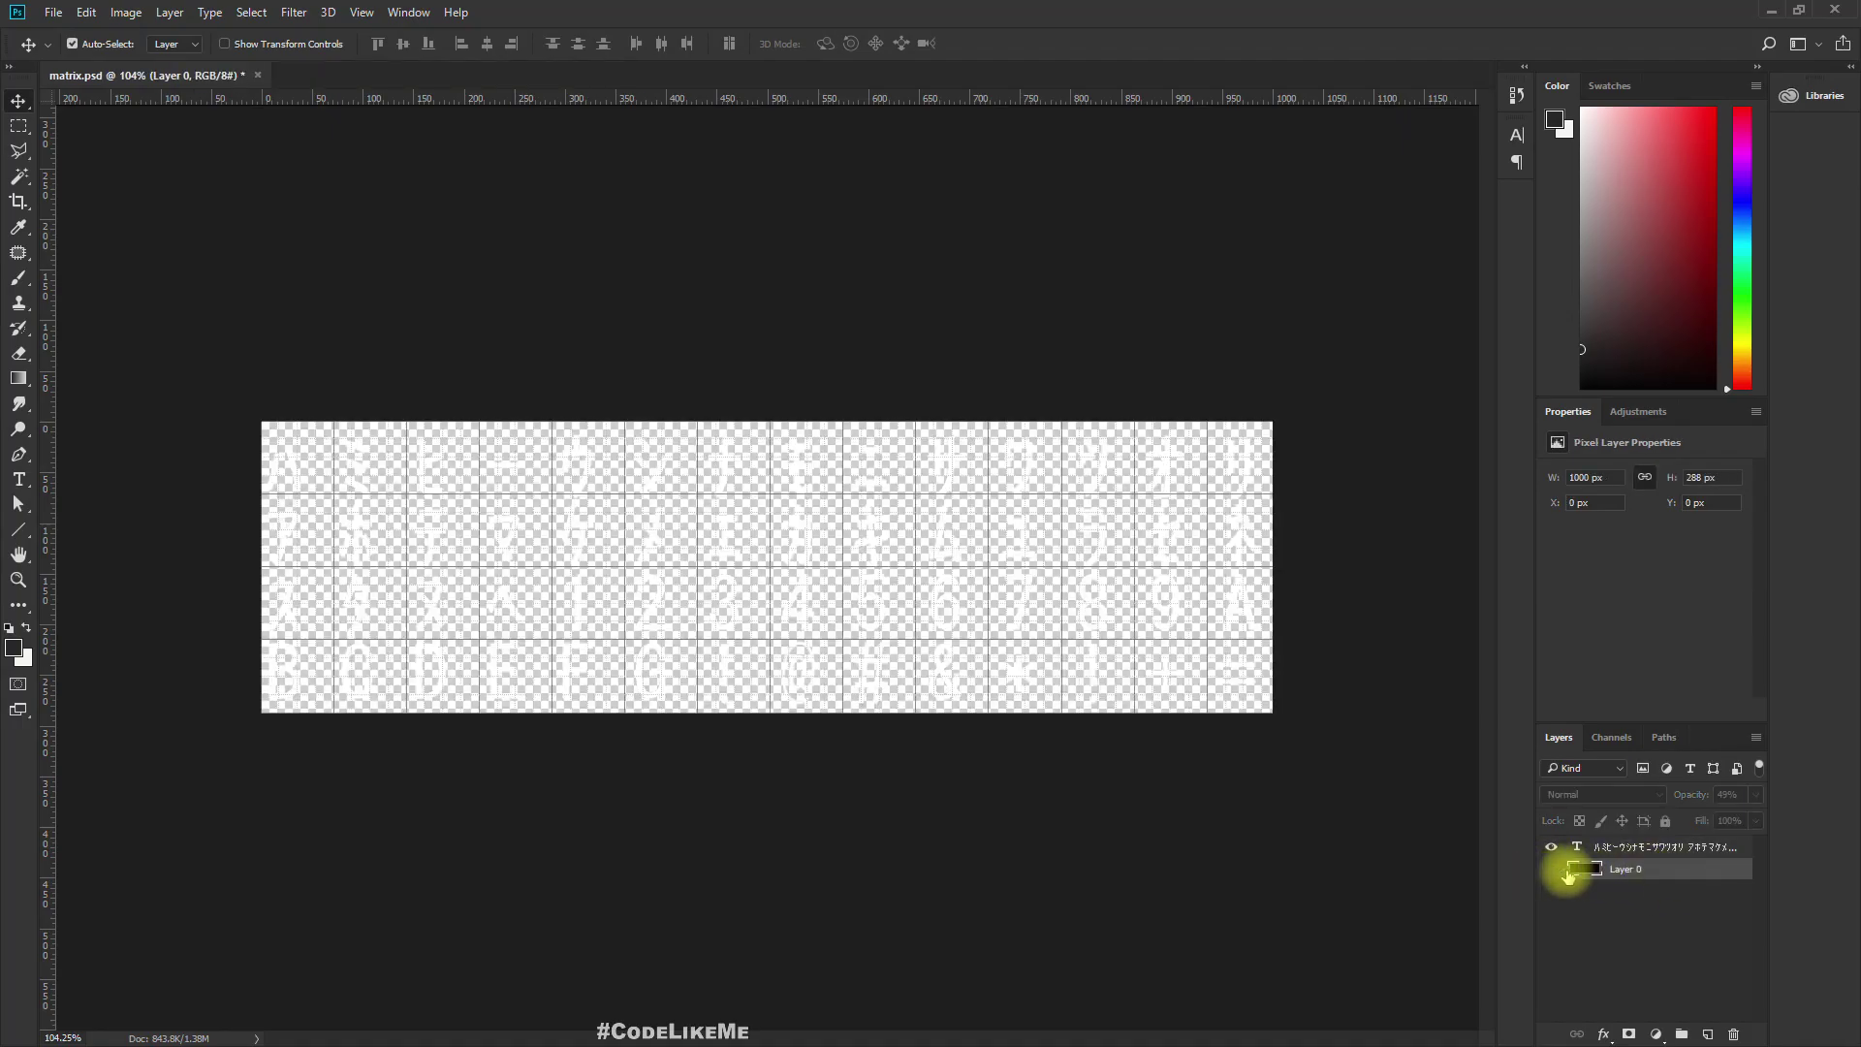
click(1675, 886)
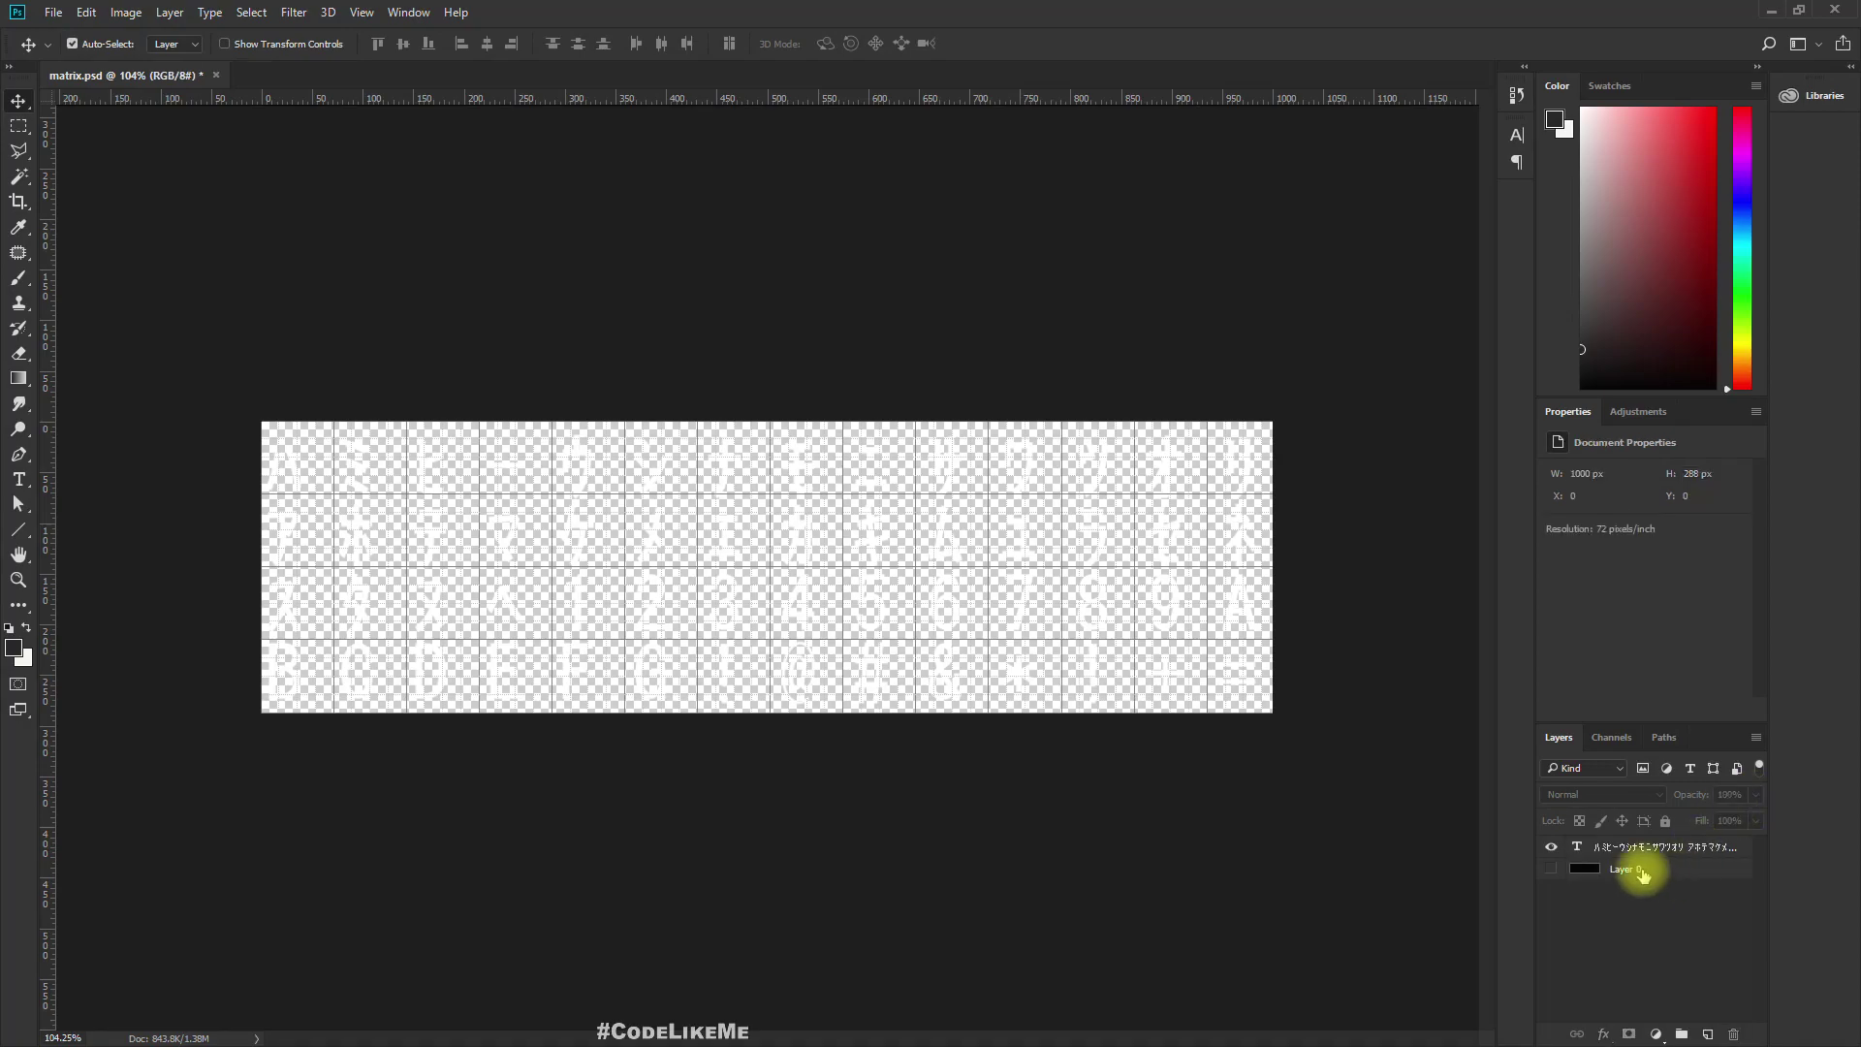
- Set the opacity of the black Layer 0 to 59% and hide the layer
click(1551, 868)
click(1681, 875)
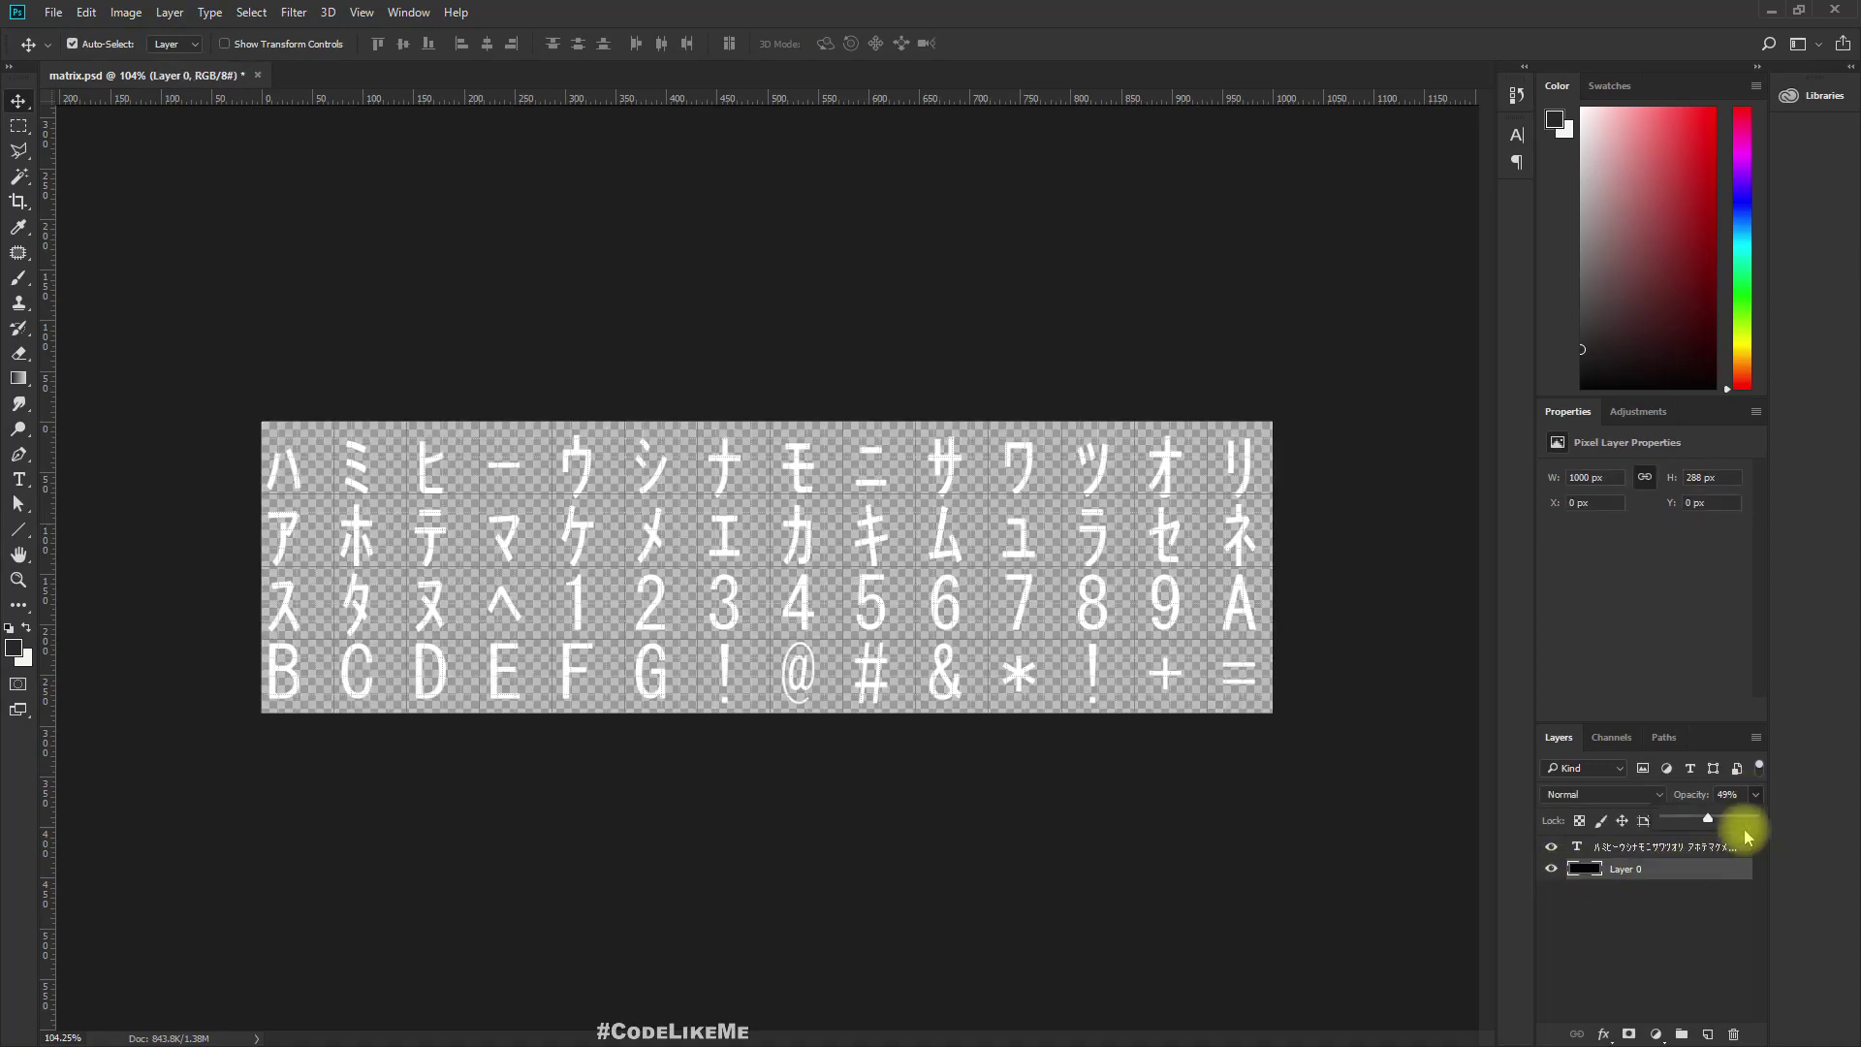
mouse_move(1708, 822)
mouse_down()
mouse_move(1770, 817)
mouse_move(1716, 822)
mouse_up()
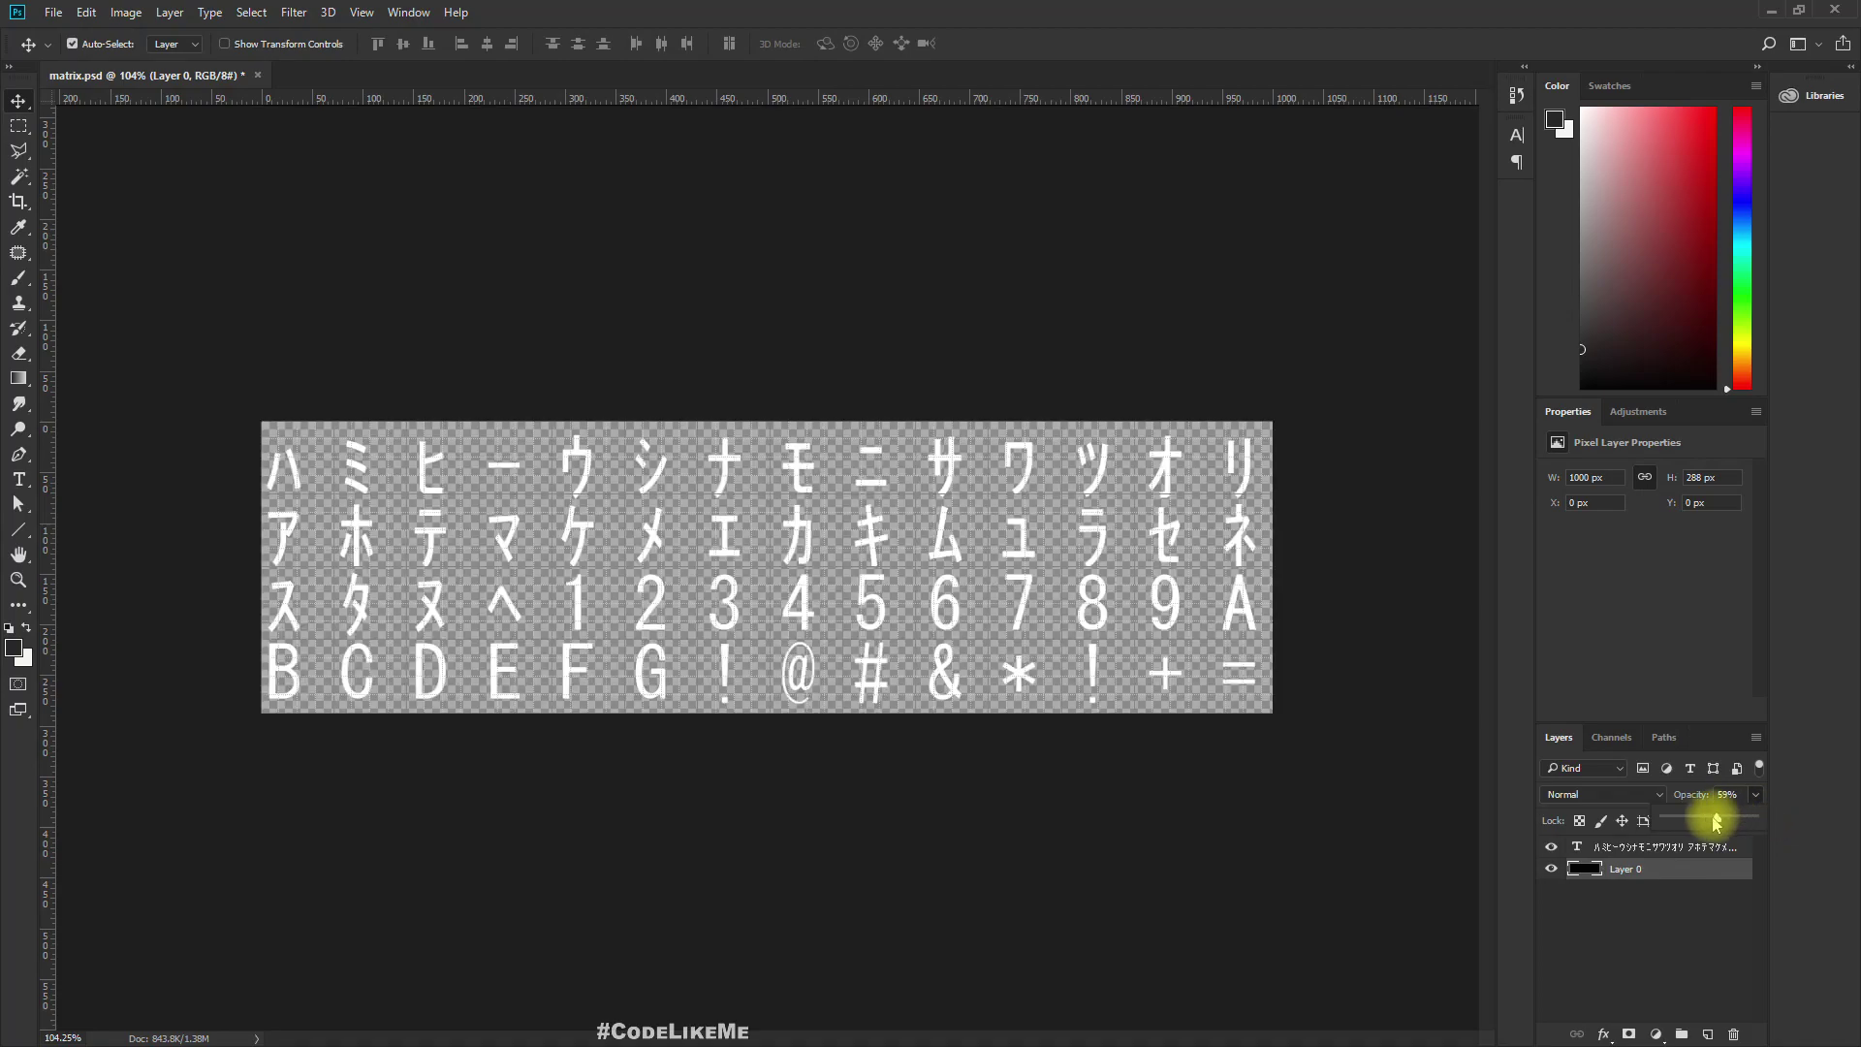
click(1552, 869)
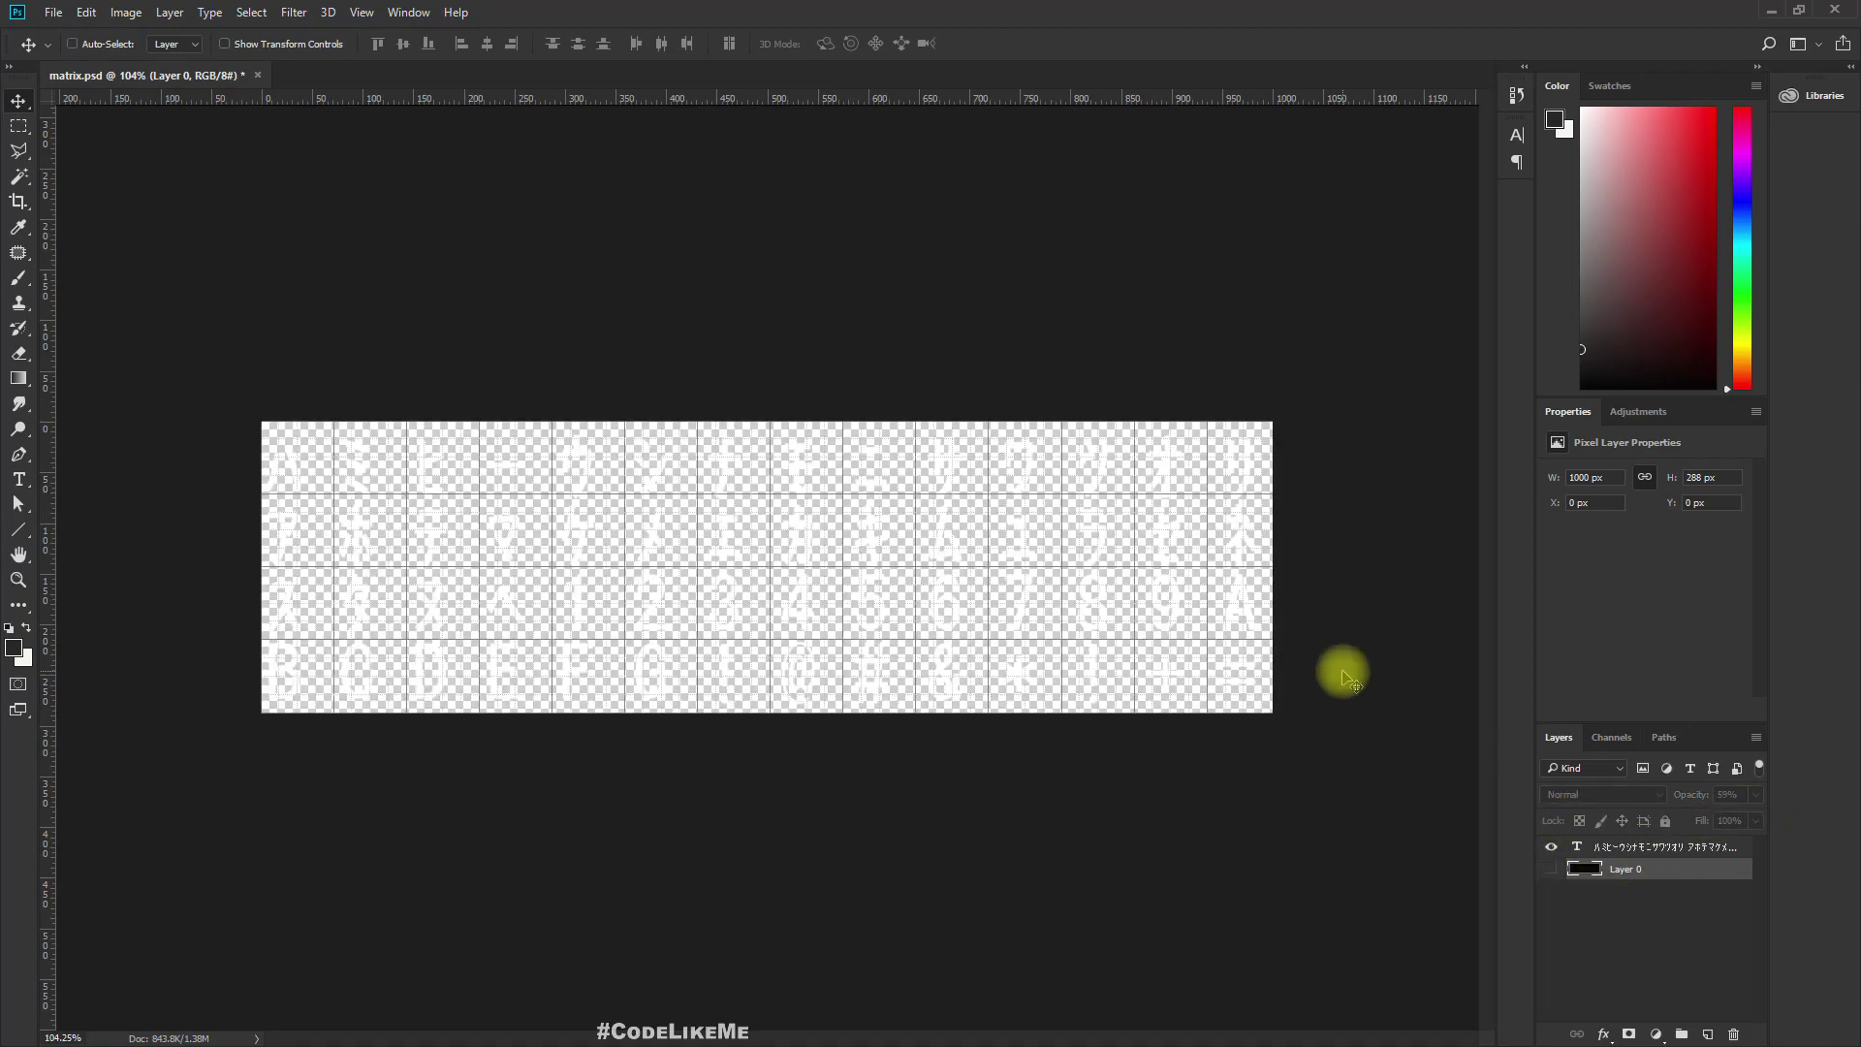
- Save a PNG copy of the character sheet as matrix.png in the Downloads folder
key(ctrl+shift+s)
click(232, 722)
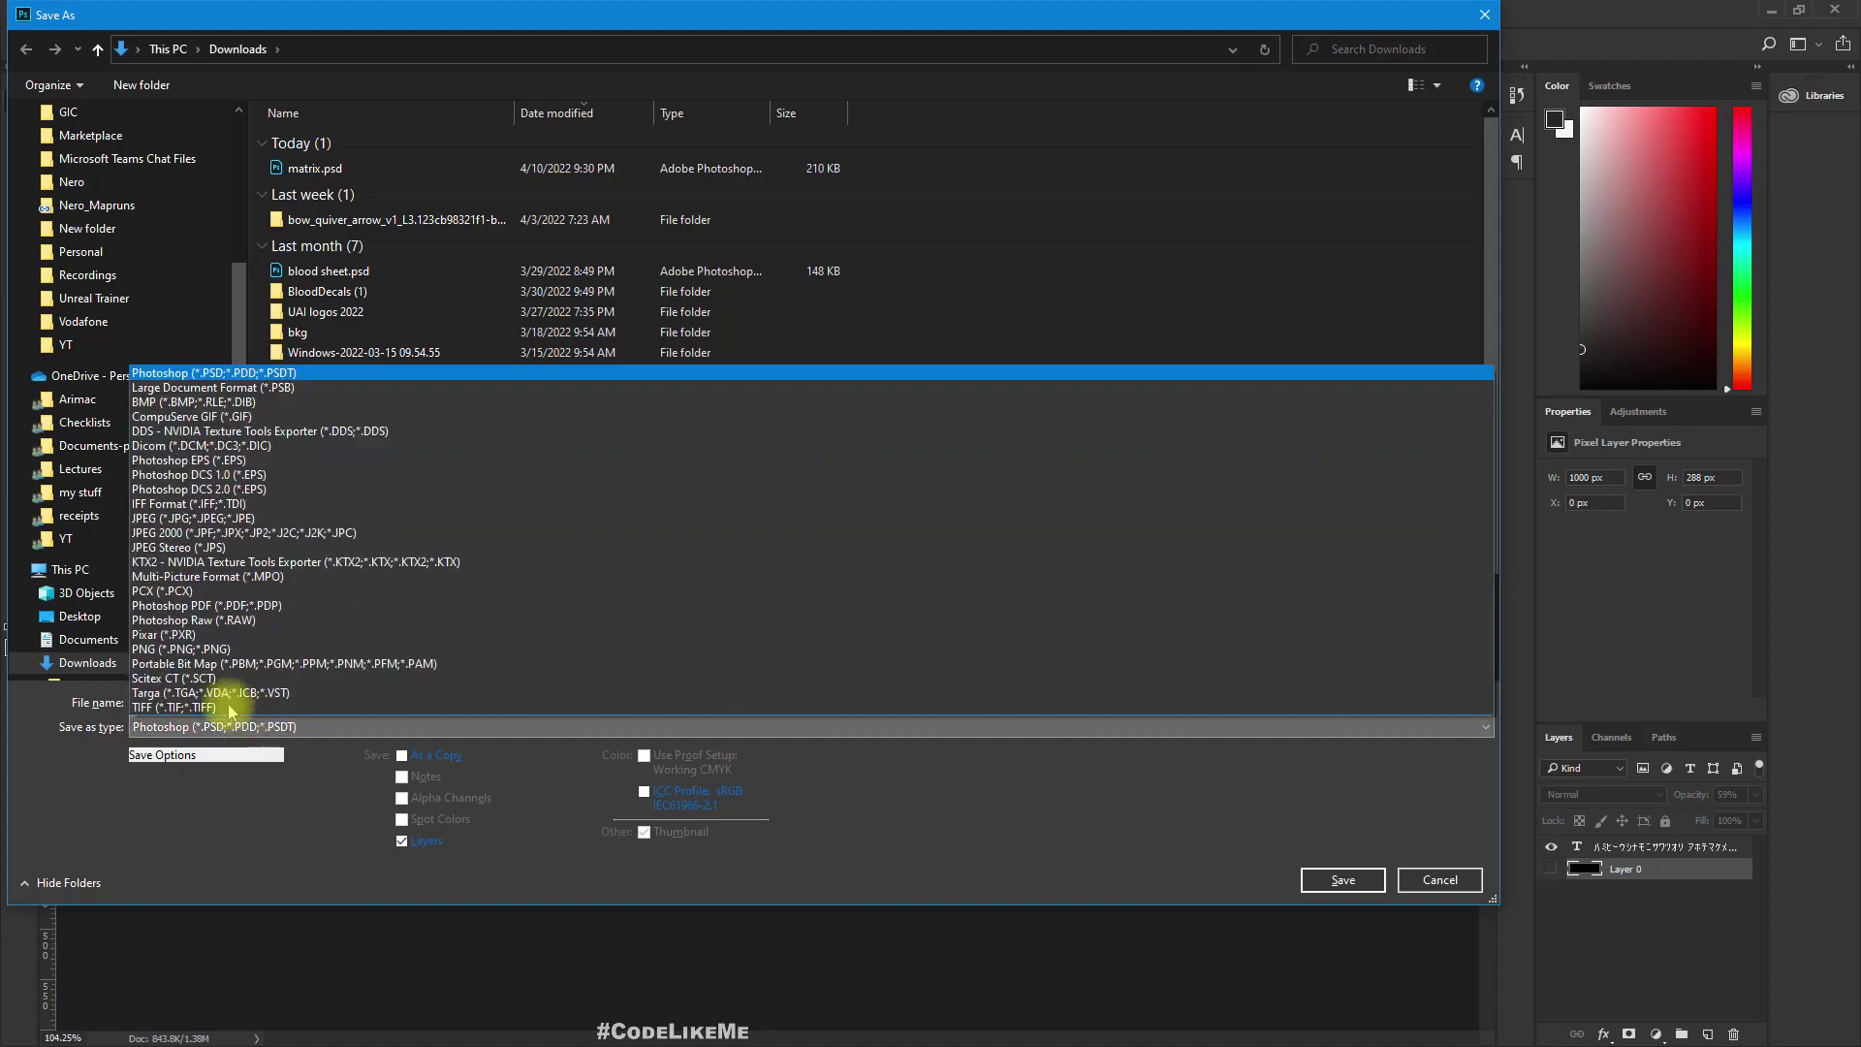
click(469, 650)
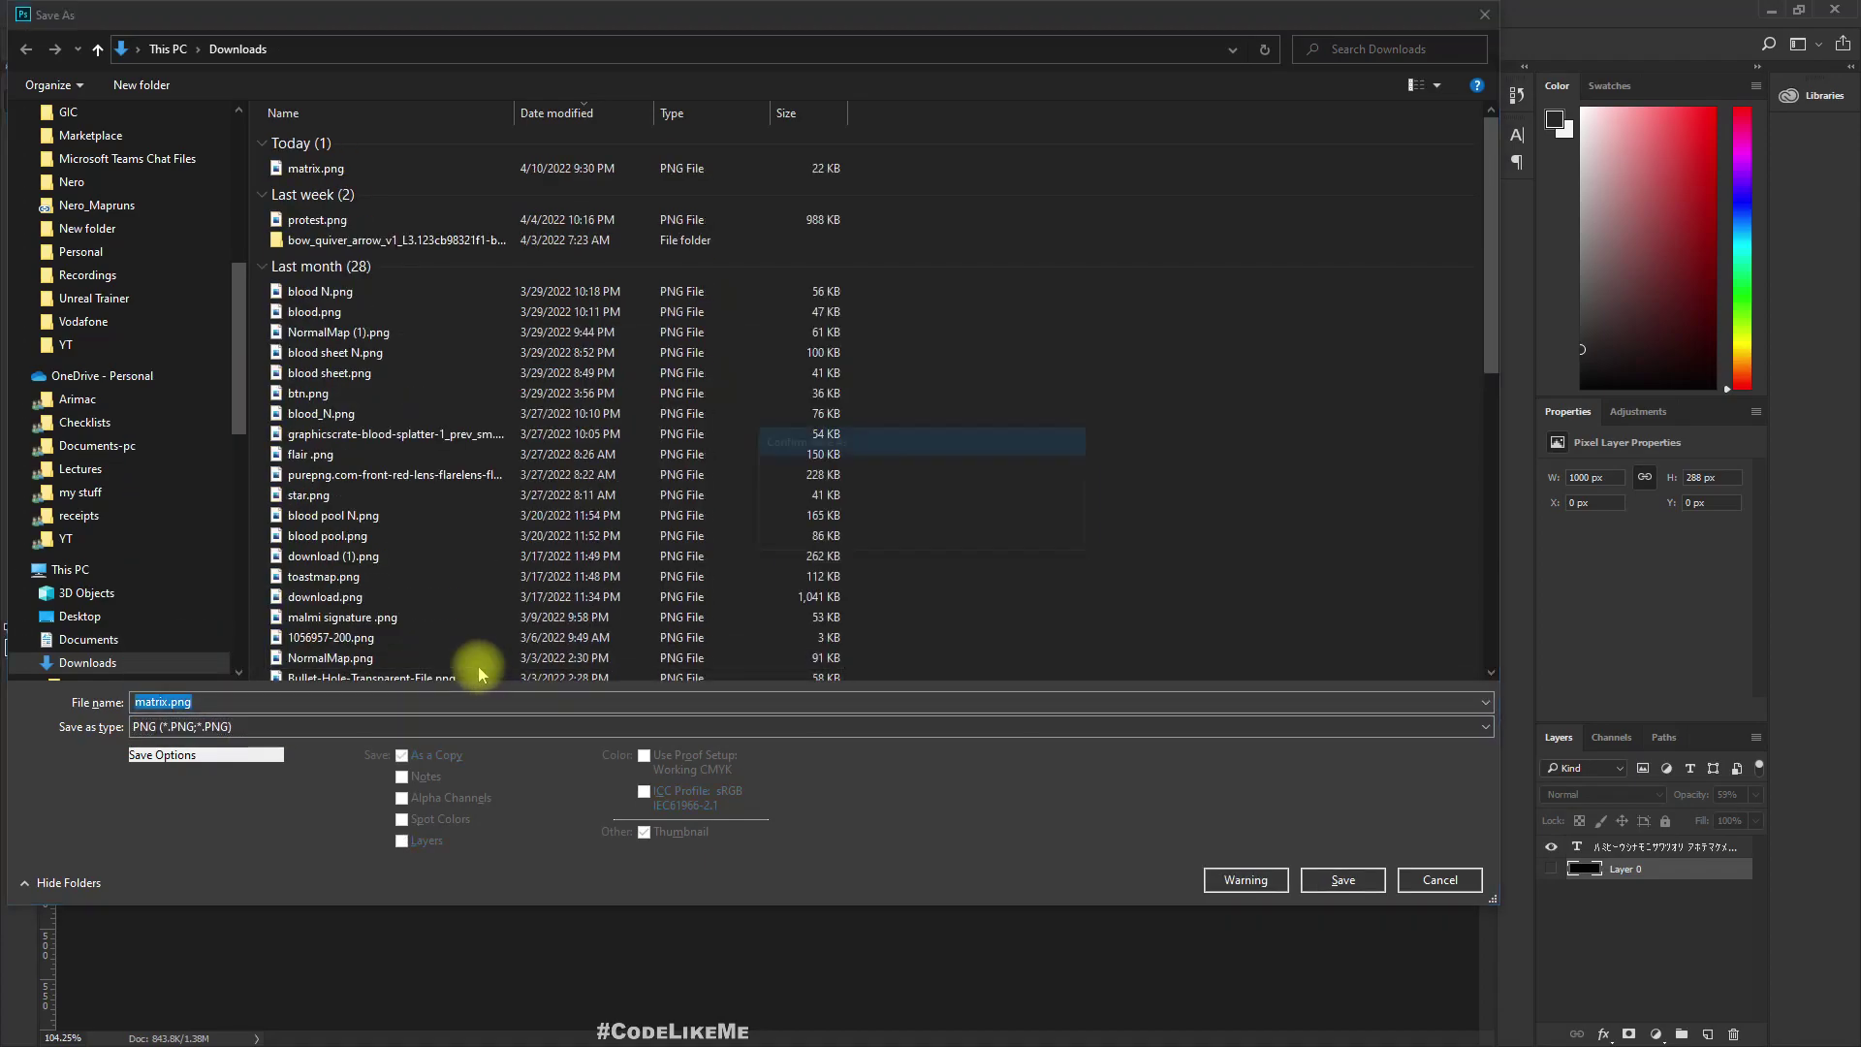
key(Return)
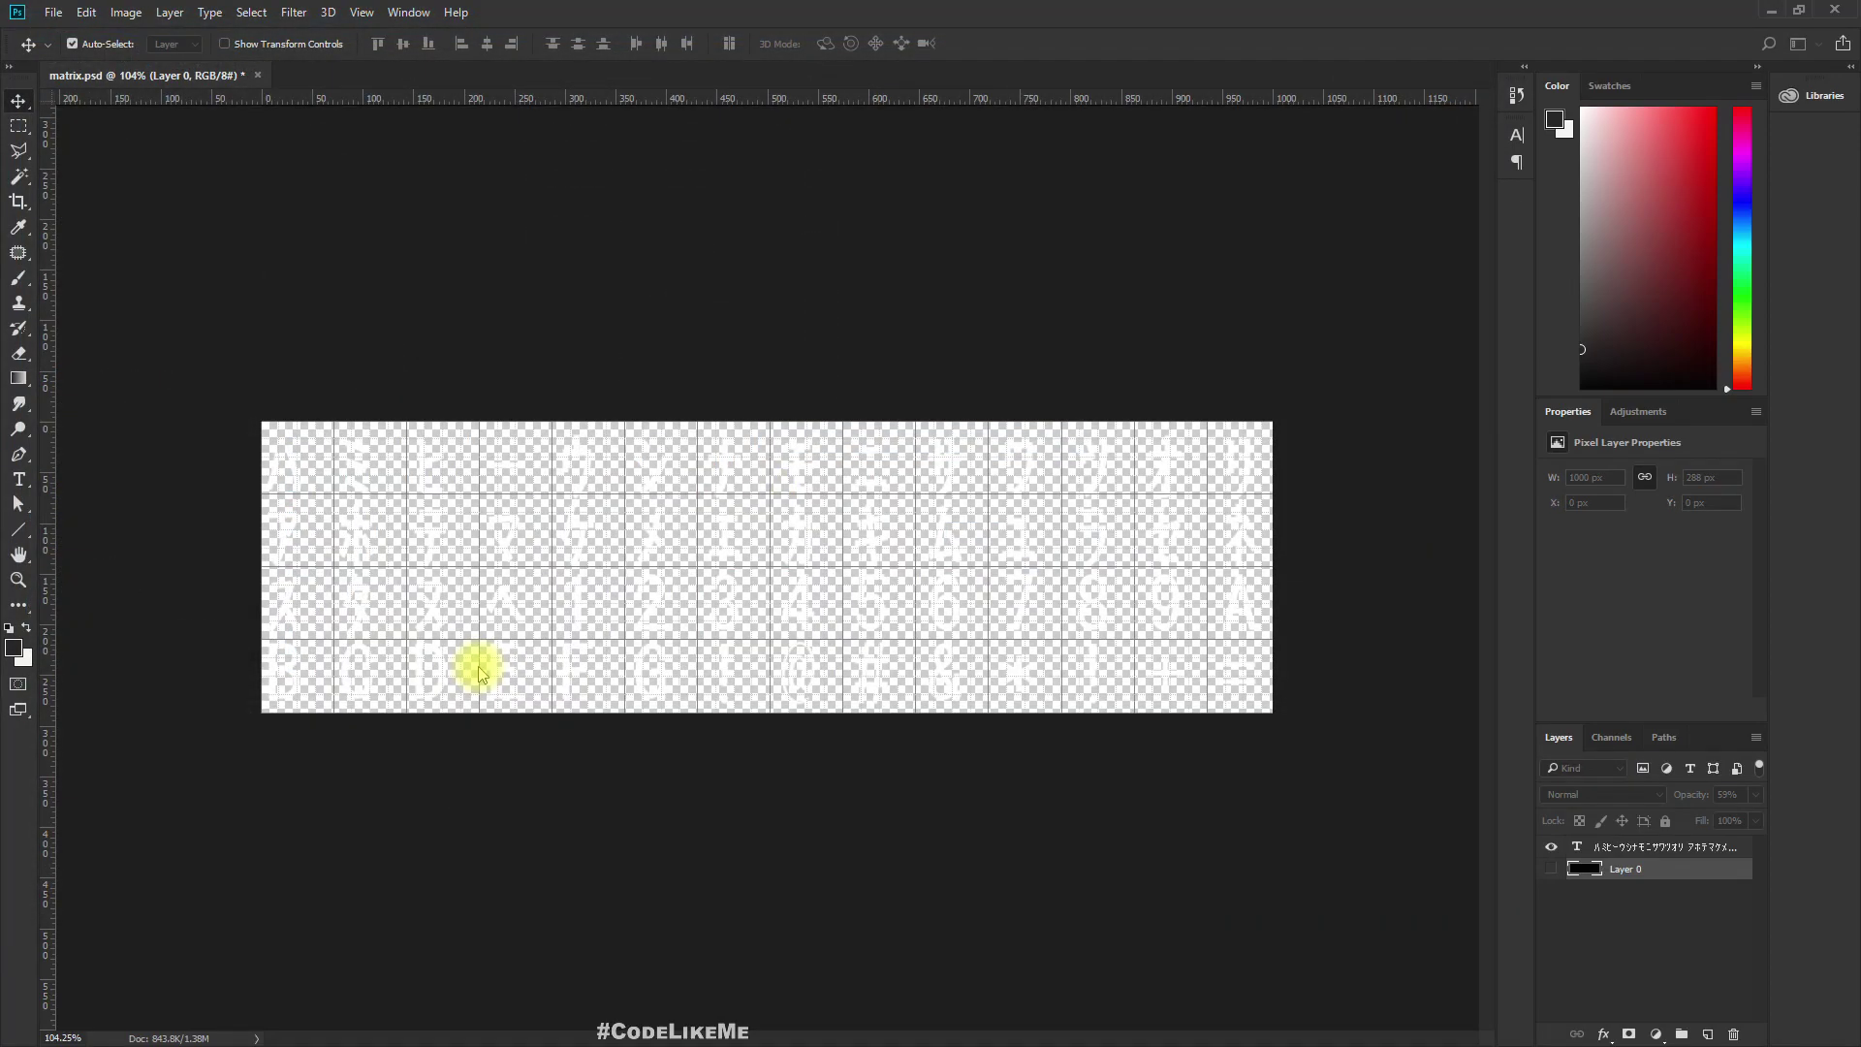
- Switch to the Unreal Editor, create a folder named Matrix inside the FX content folder, and open it
key(alt+Tab)
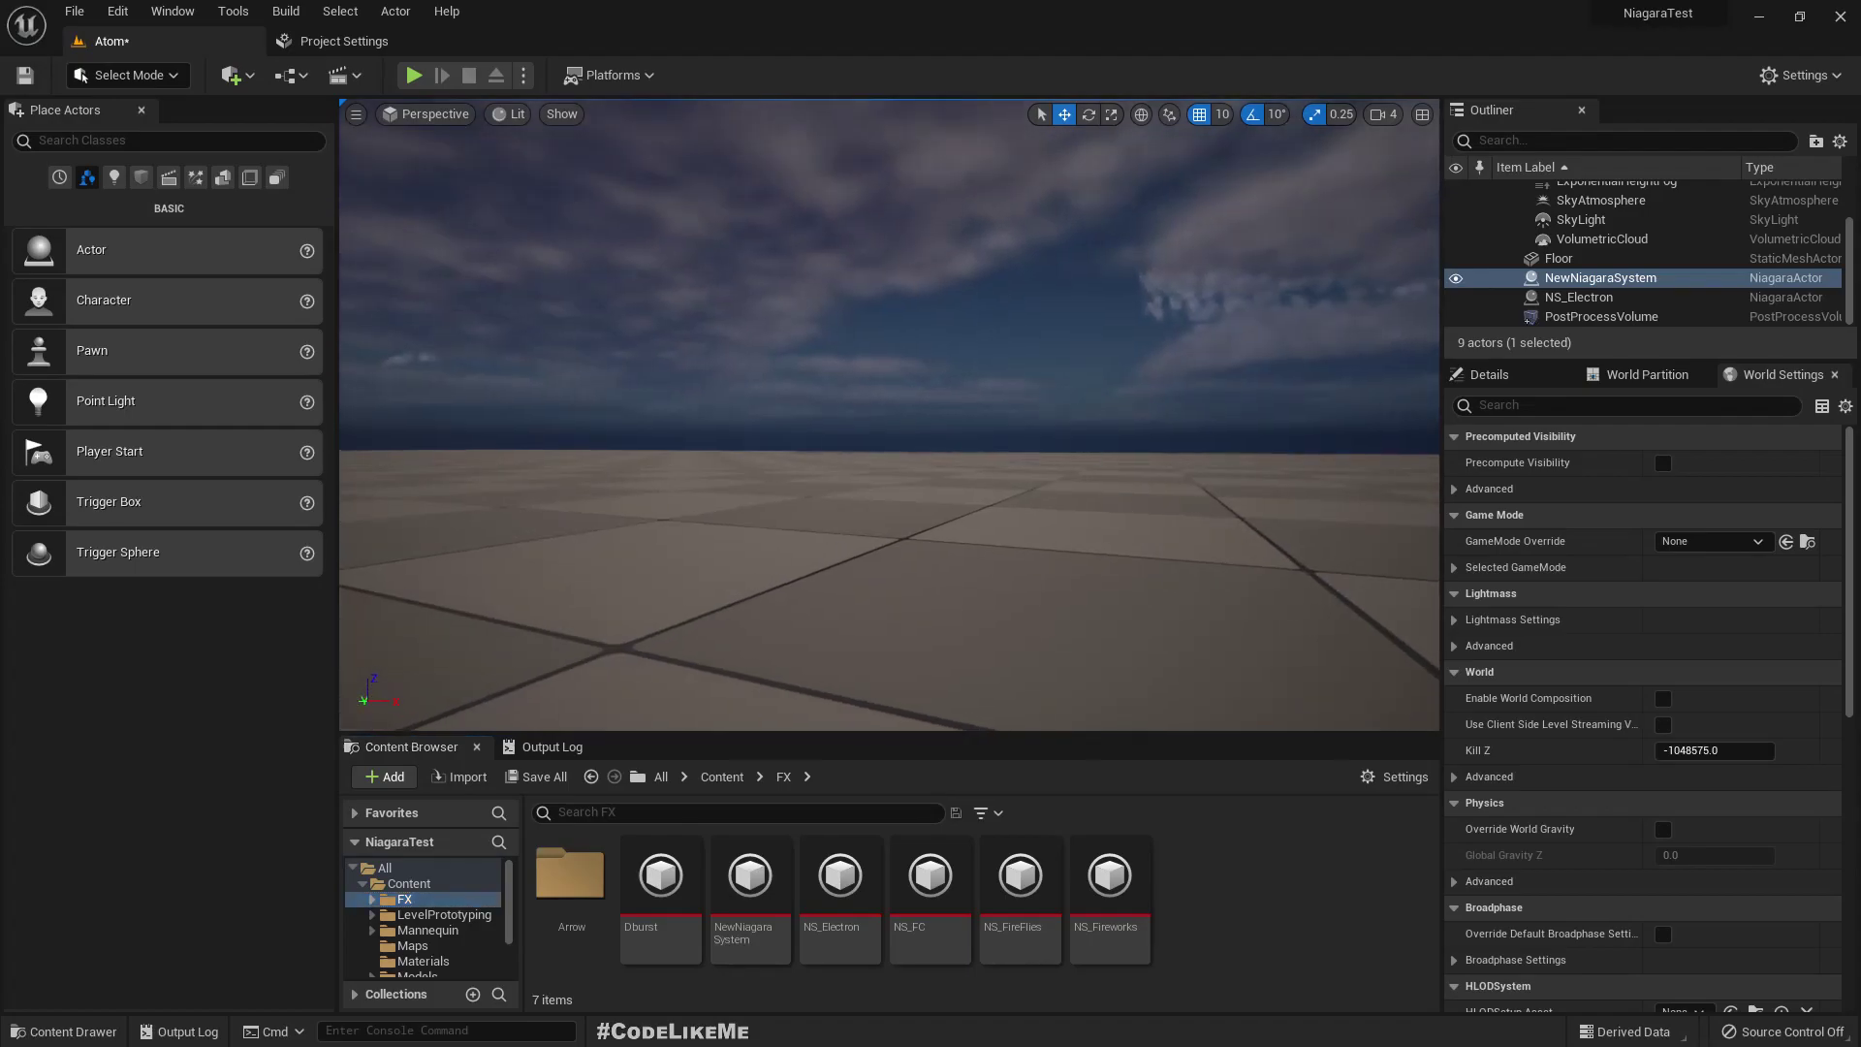
right_click(1216, 892)
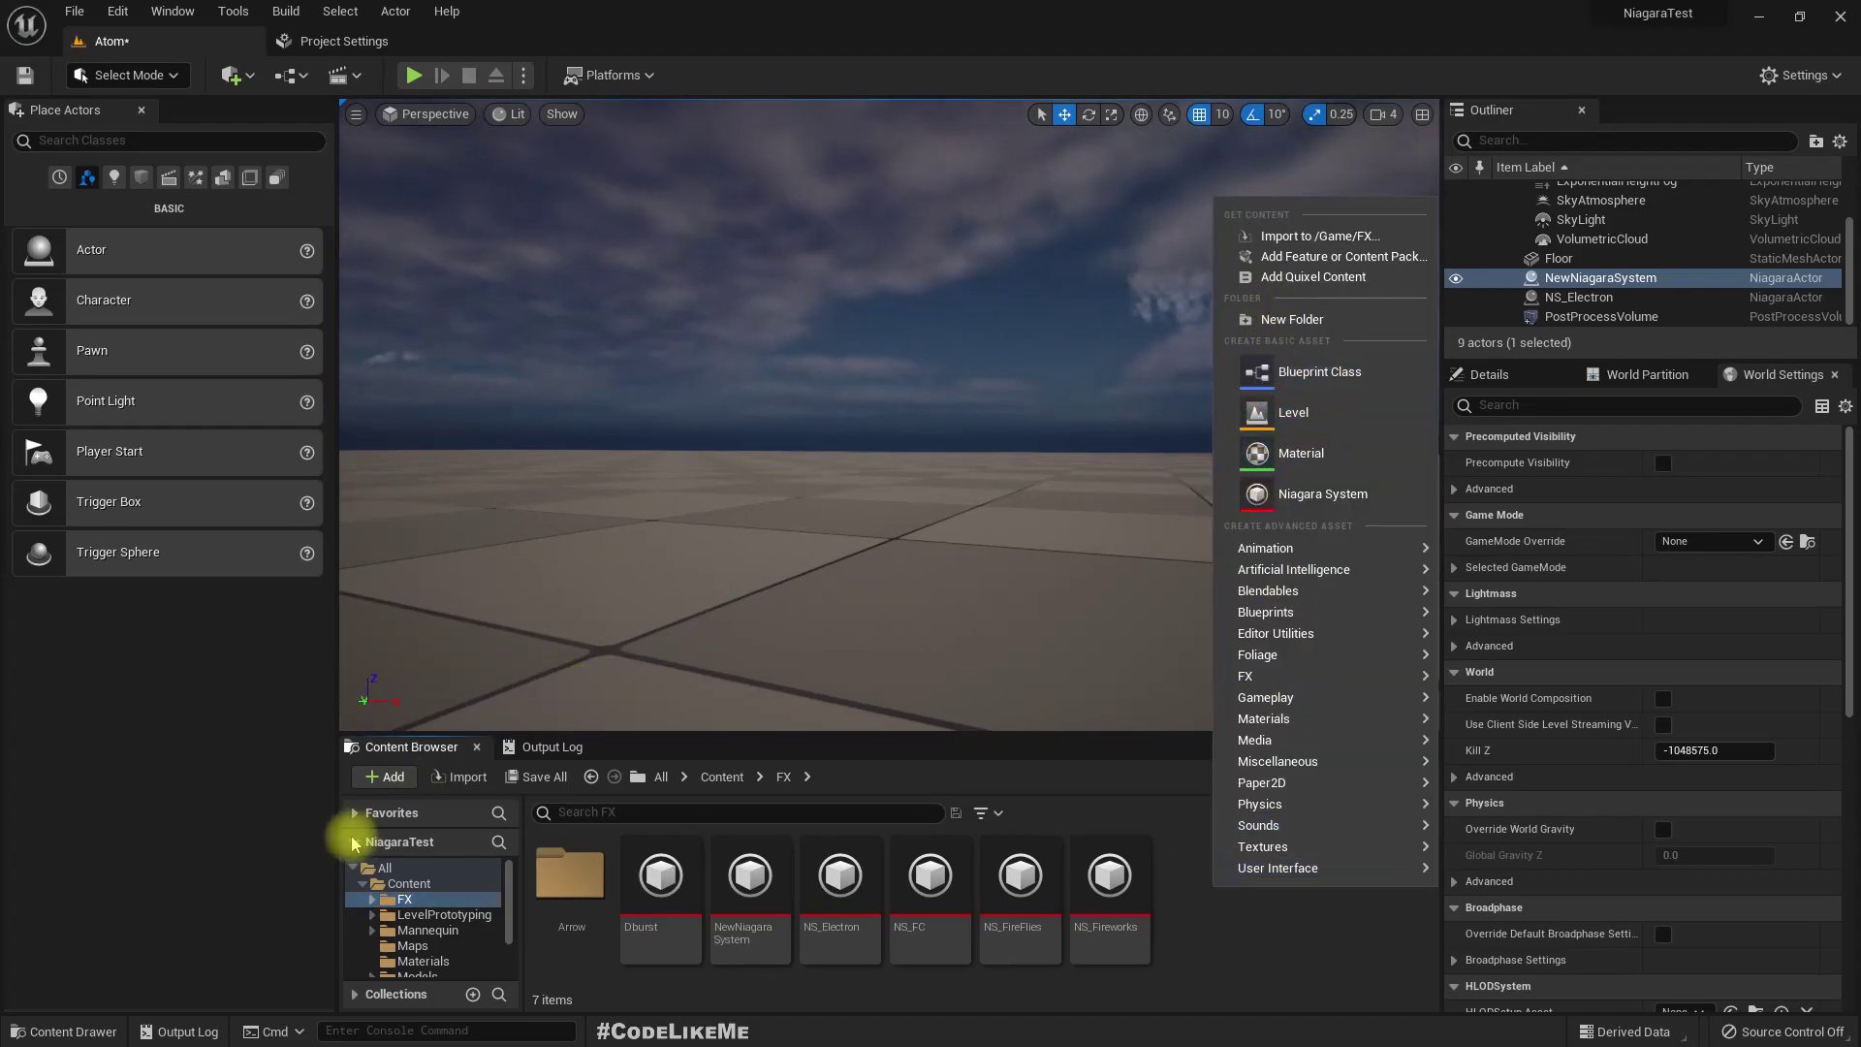
click(414, 896)
right_click(1242, 868)
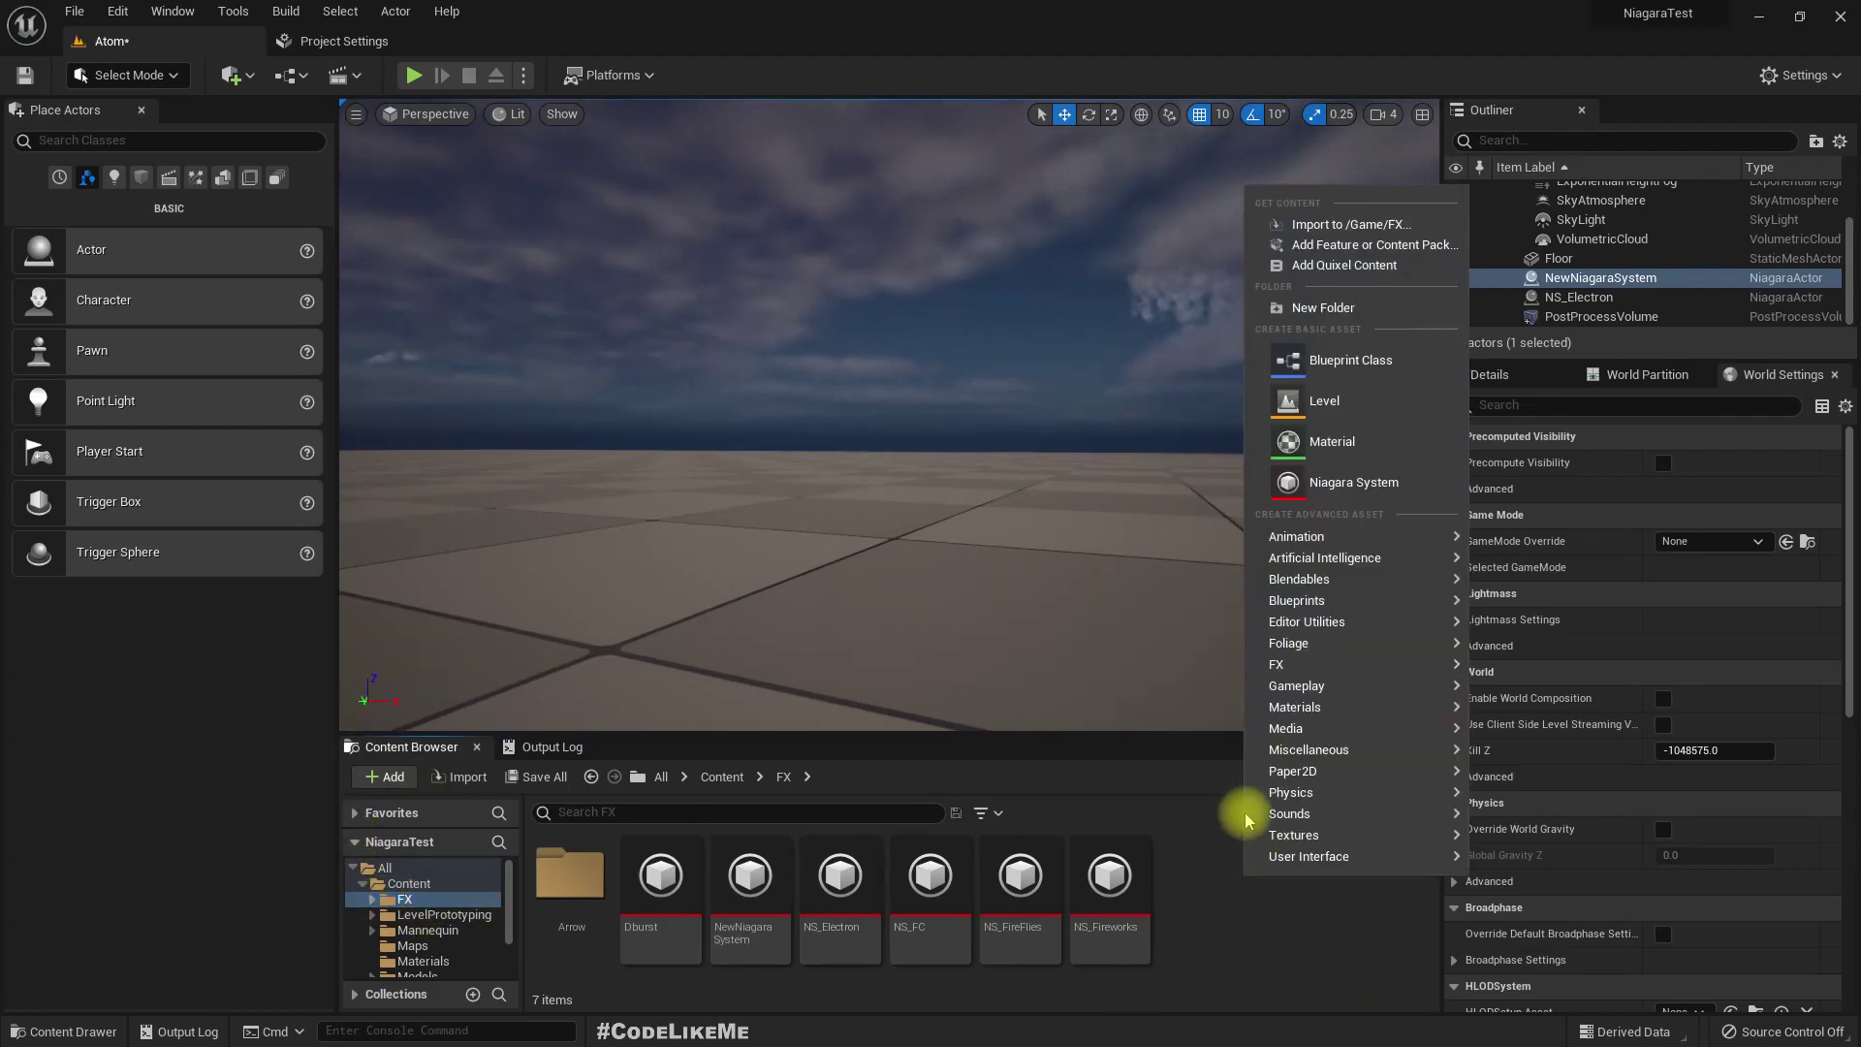
click(1303, 307)
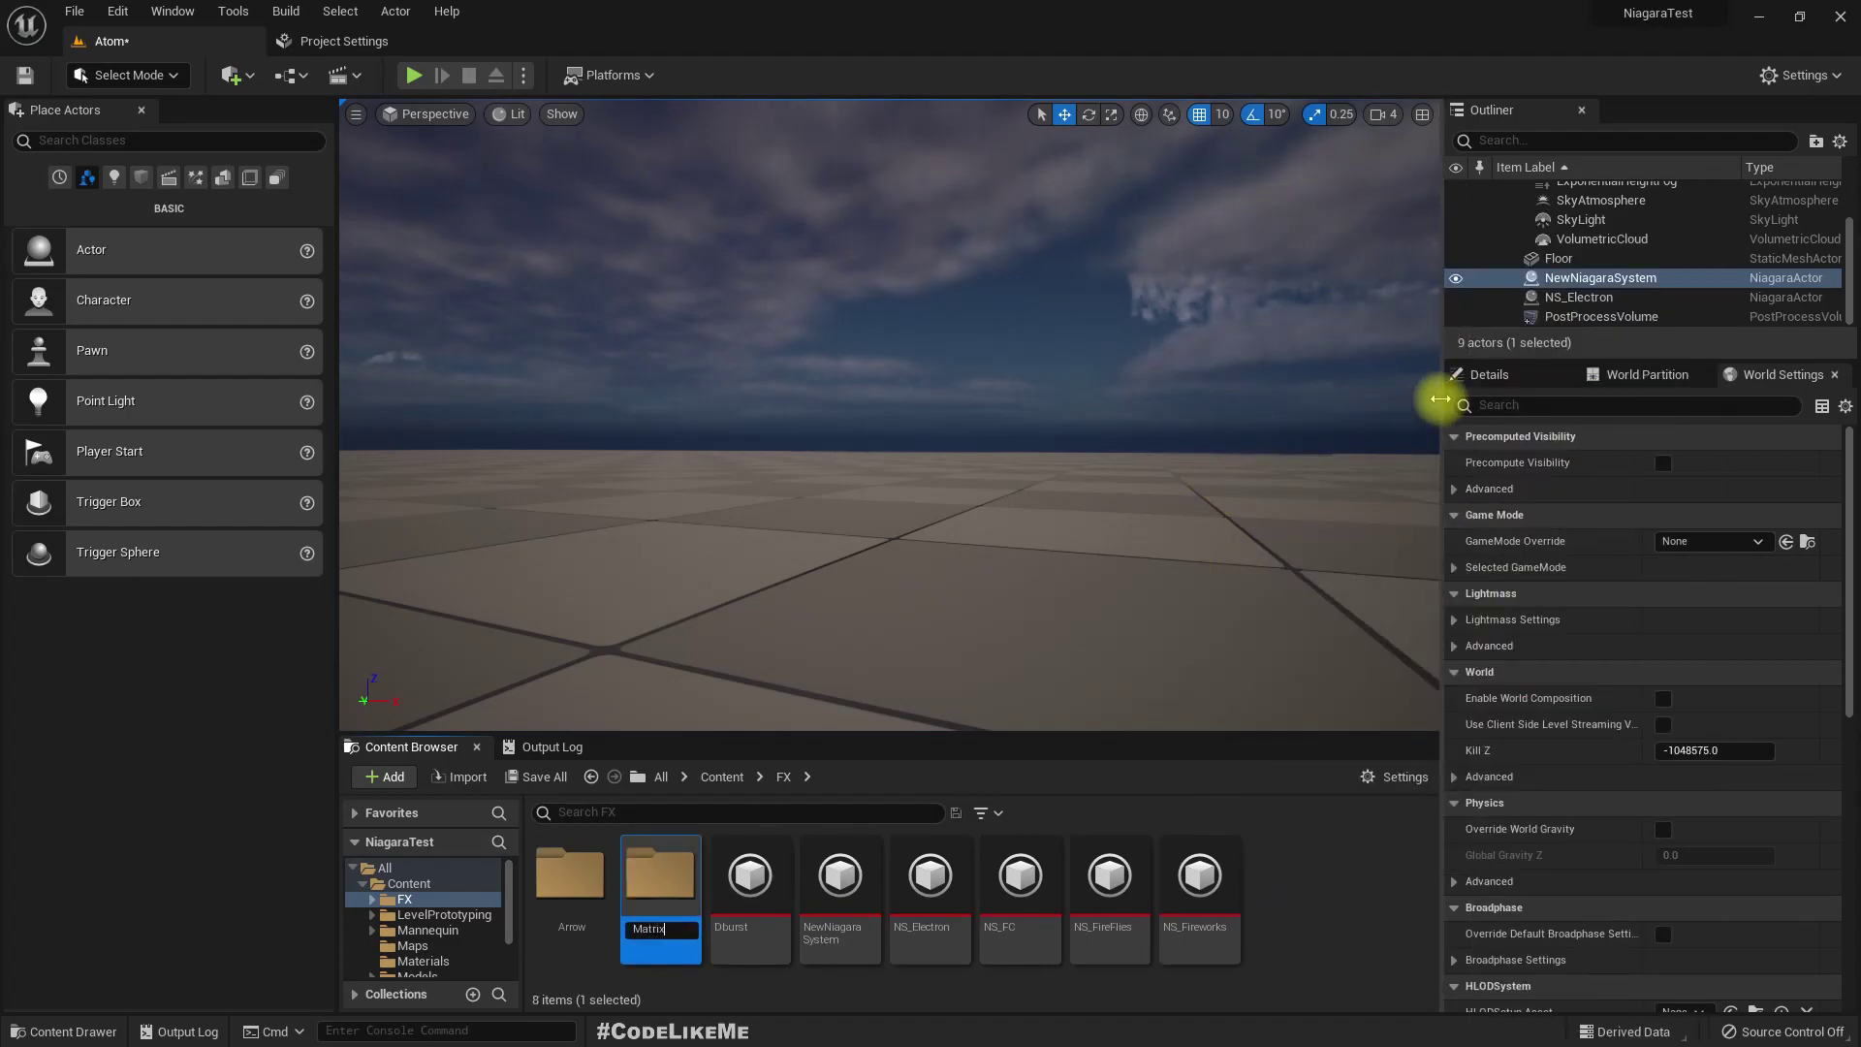
key(Return)
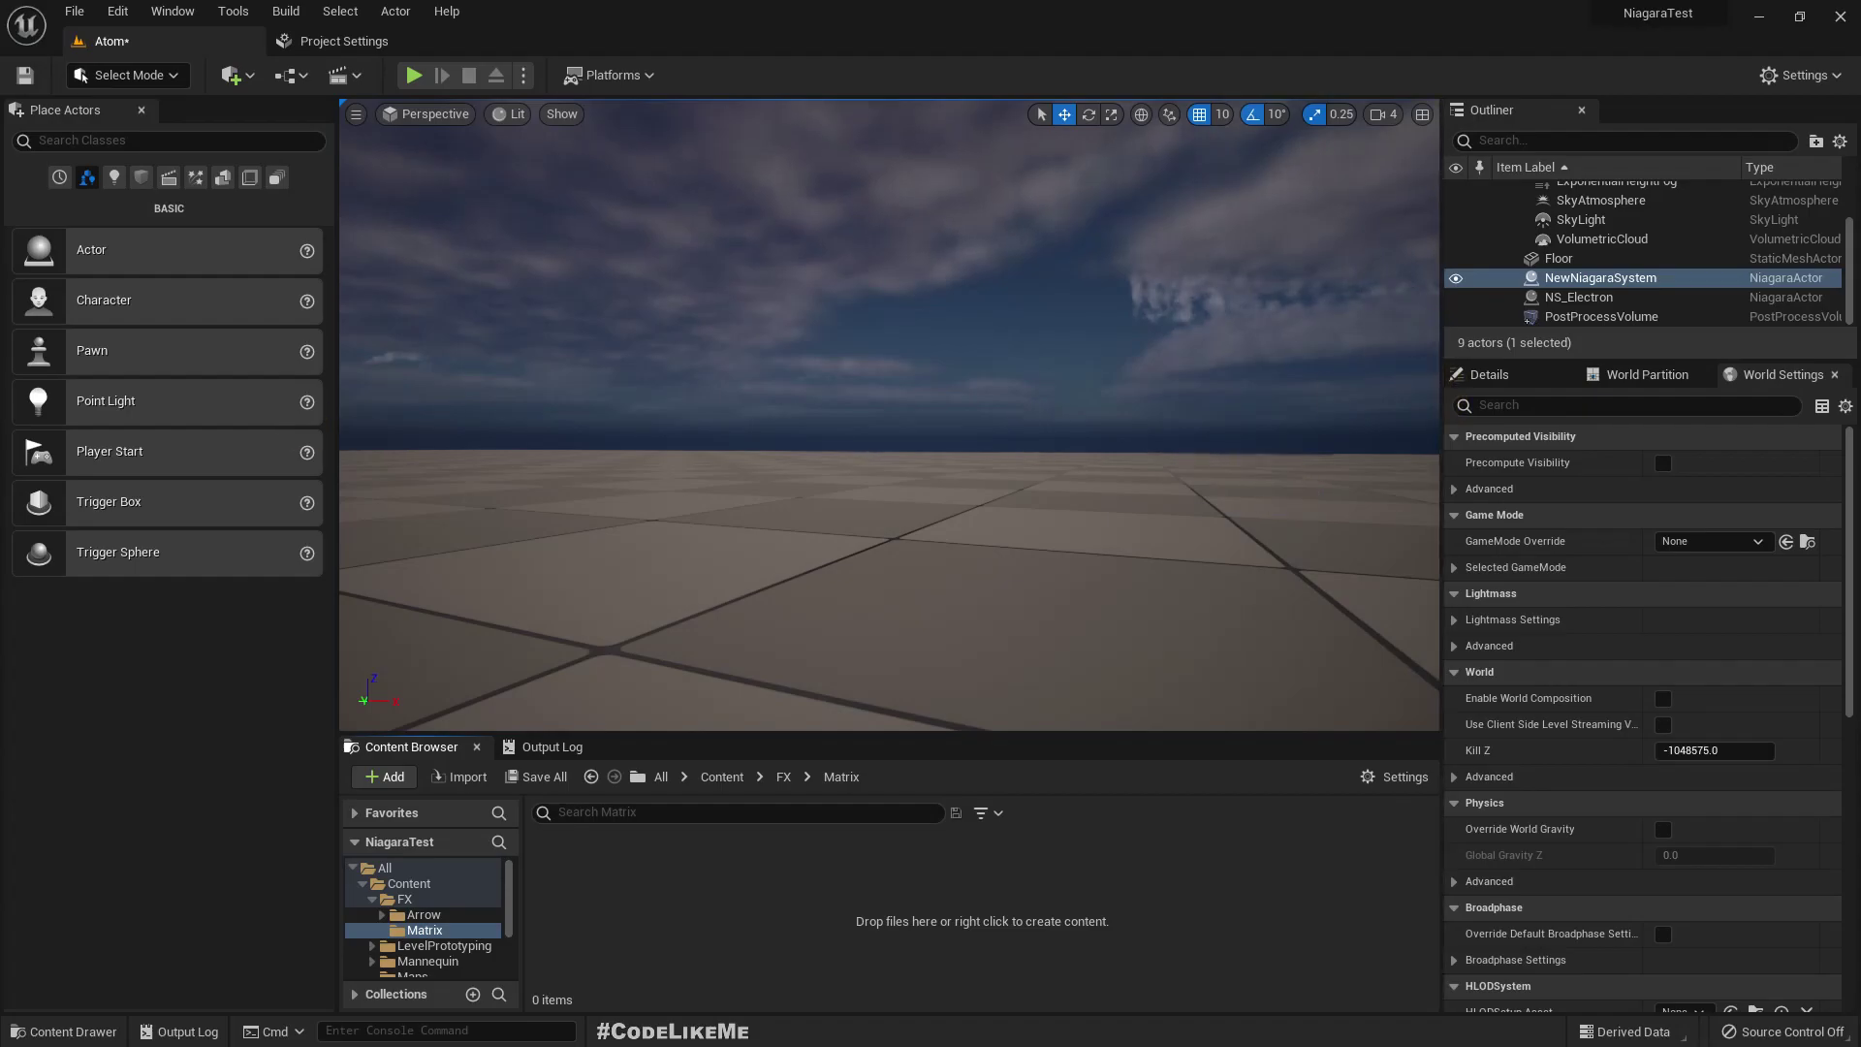
- Import matrix.png into the Matrix folder, check the texture in its editor, and save the asset
drag(934, 1037, 698, 885)
click(579, 875)
double_click(580, 875)
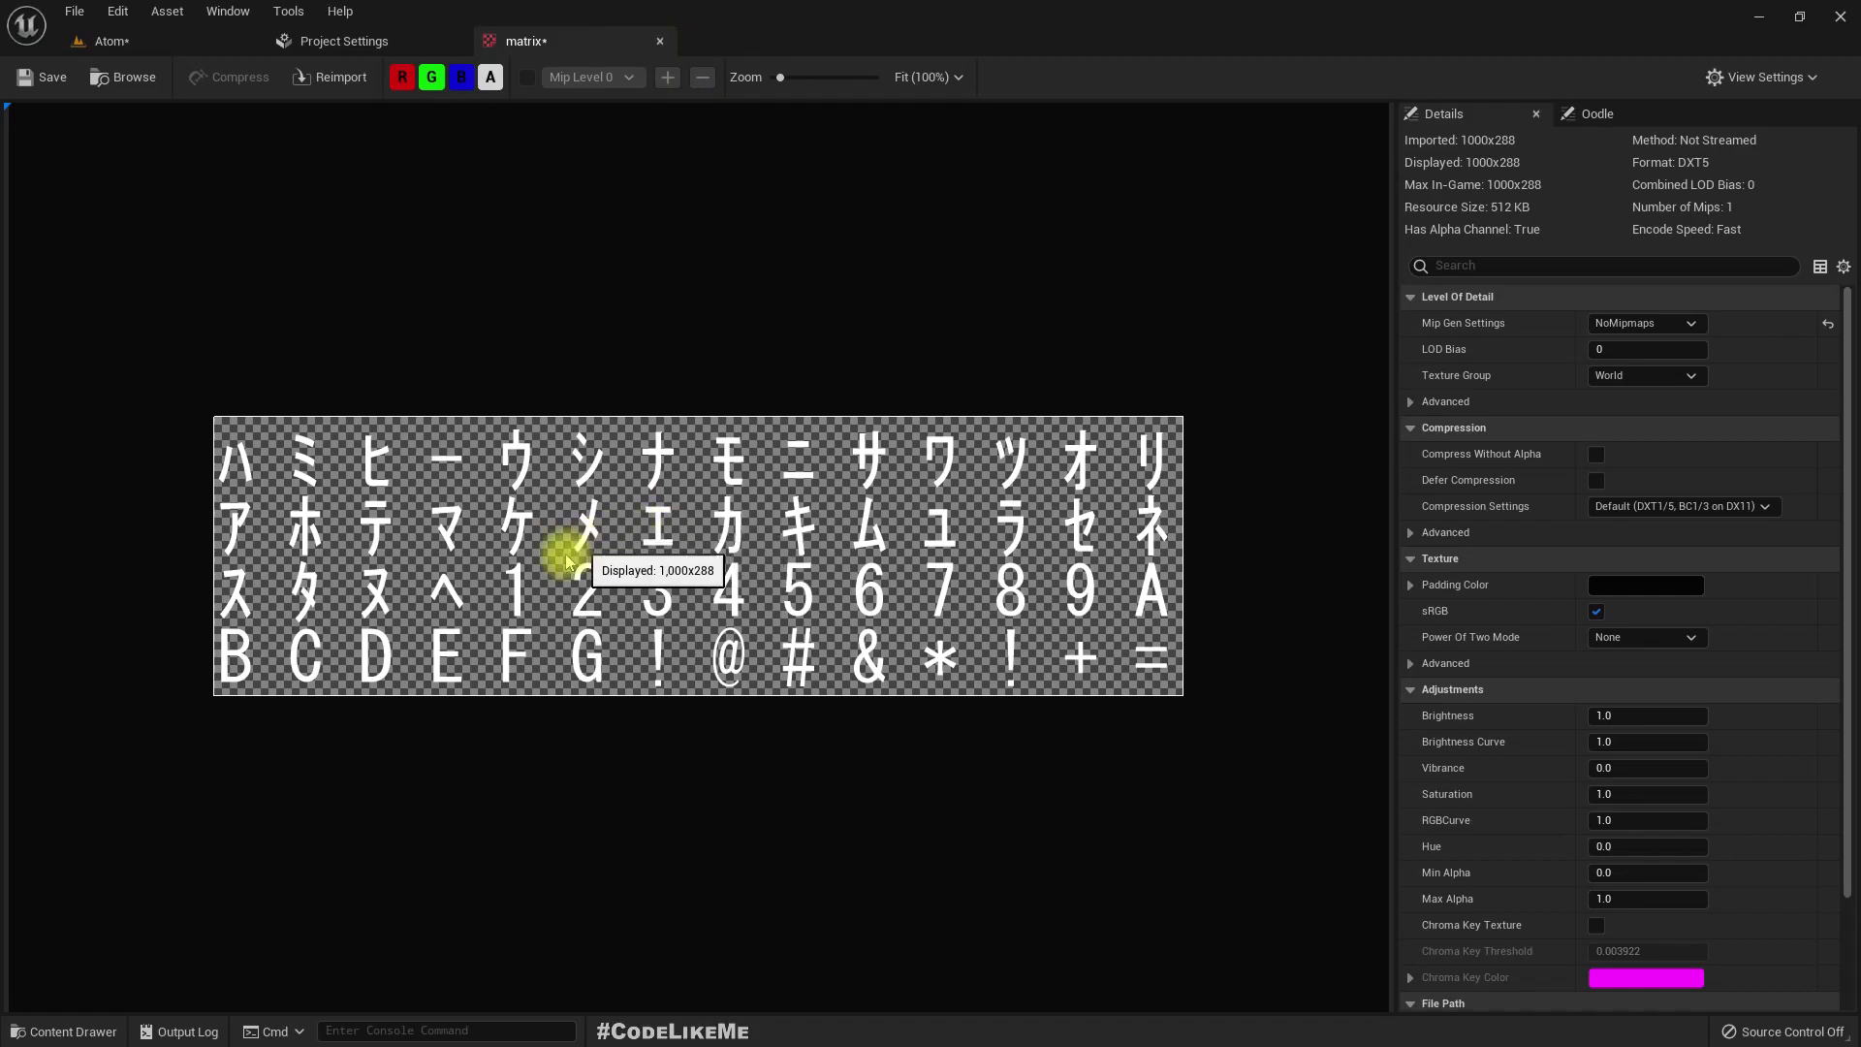
scroll(579, 554, up, 2)
scroll(539, 571, down, 2)
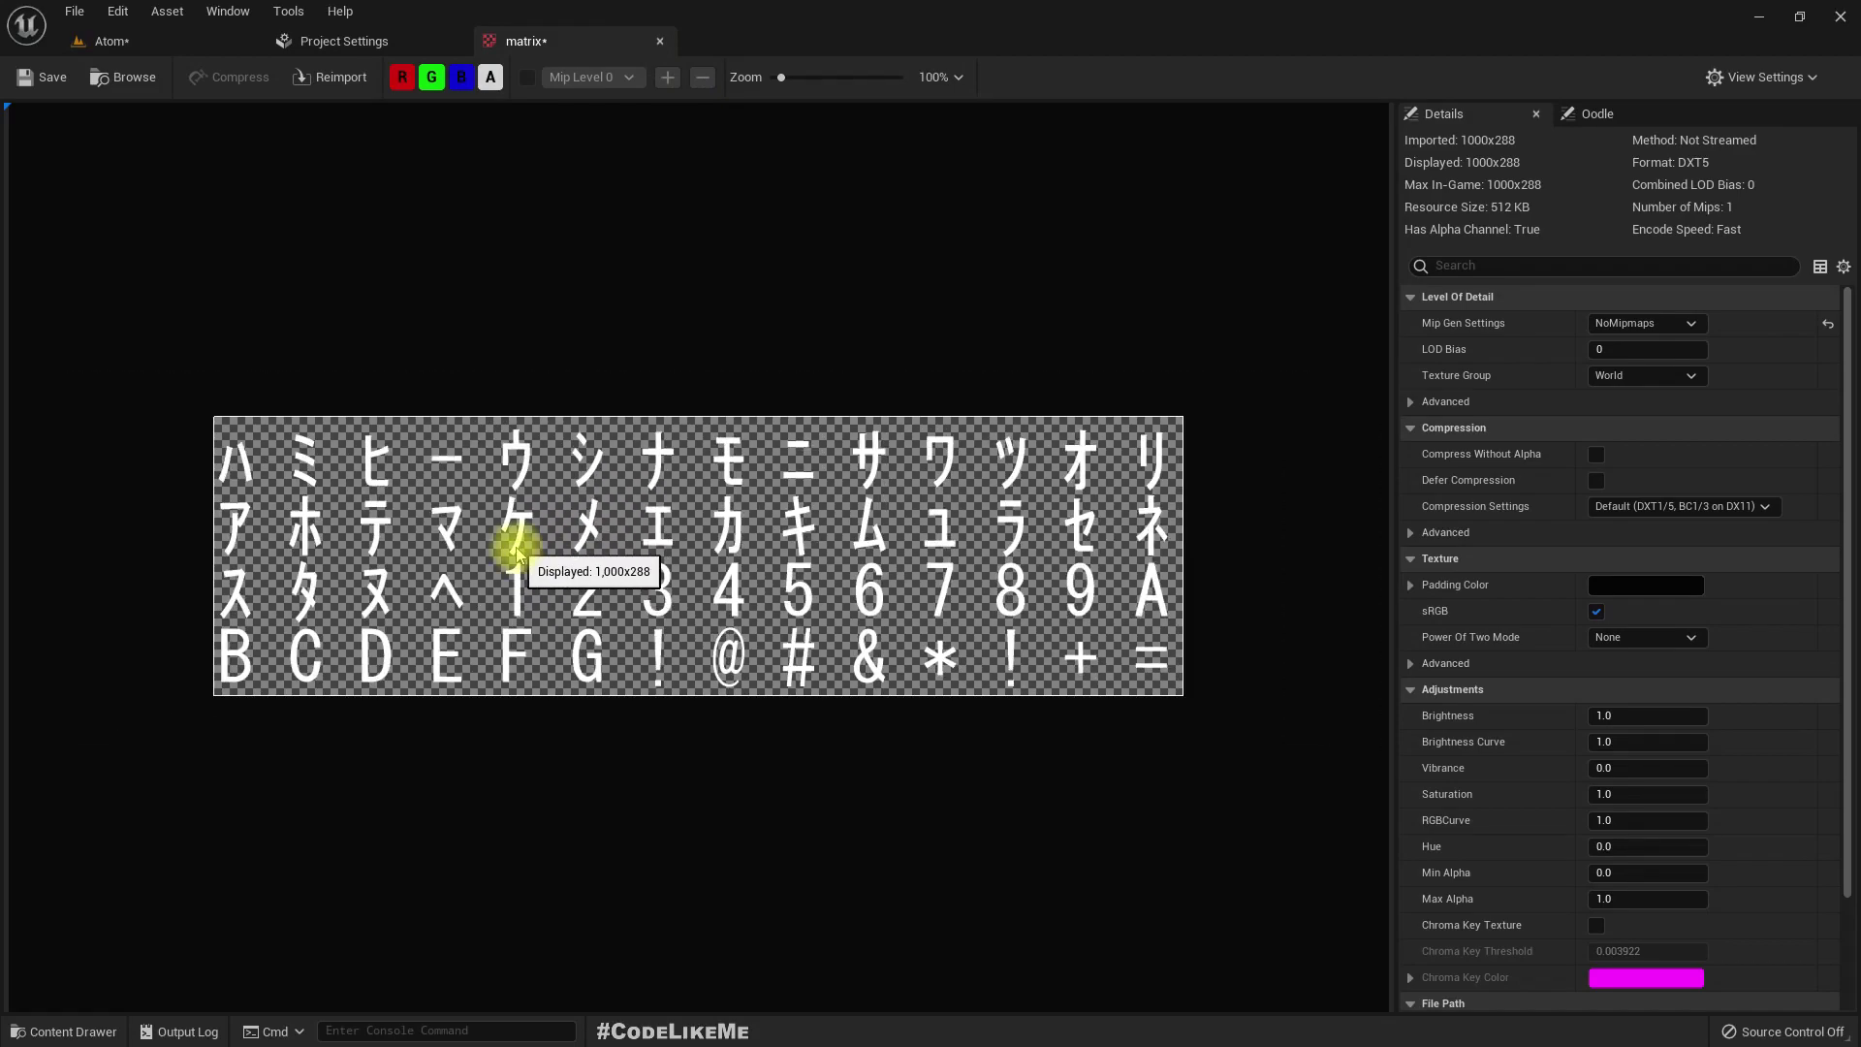
click(52, 76)
click(100, 77)
- Create a material named matrix_Mat from the matrix texture and open it in the material editor
right_click(572, 853)
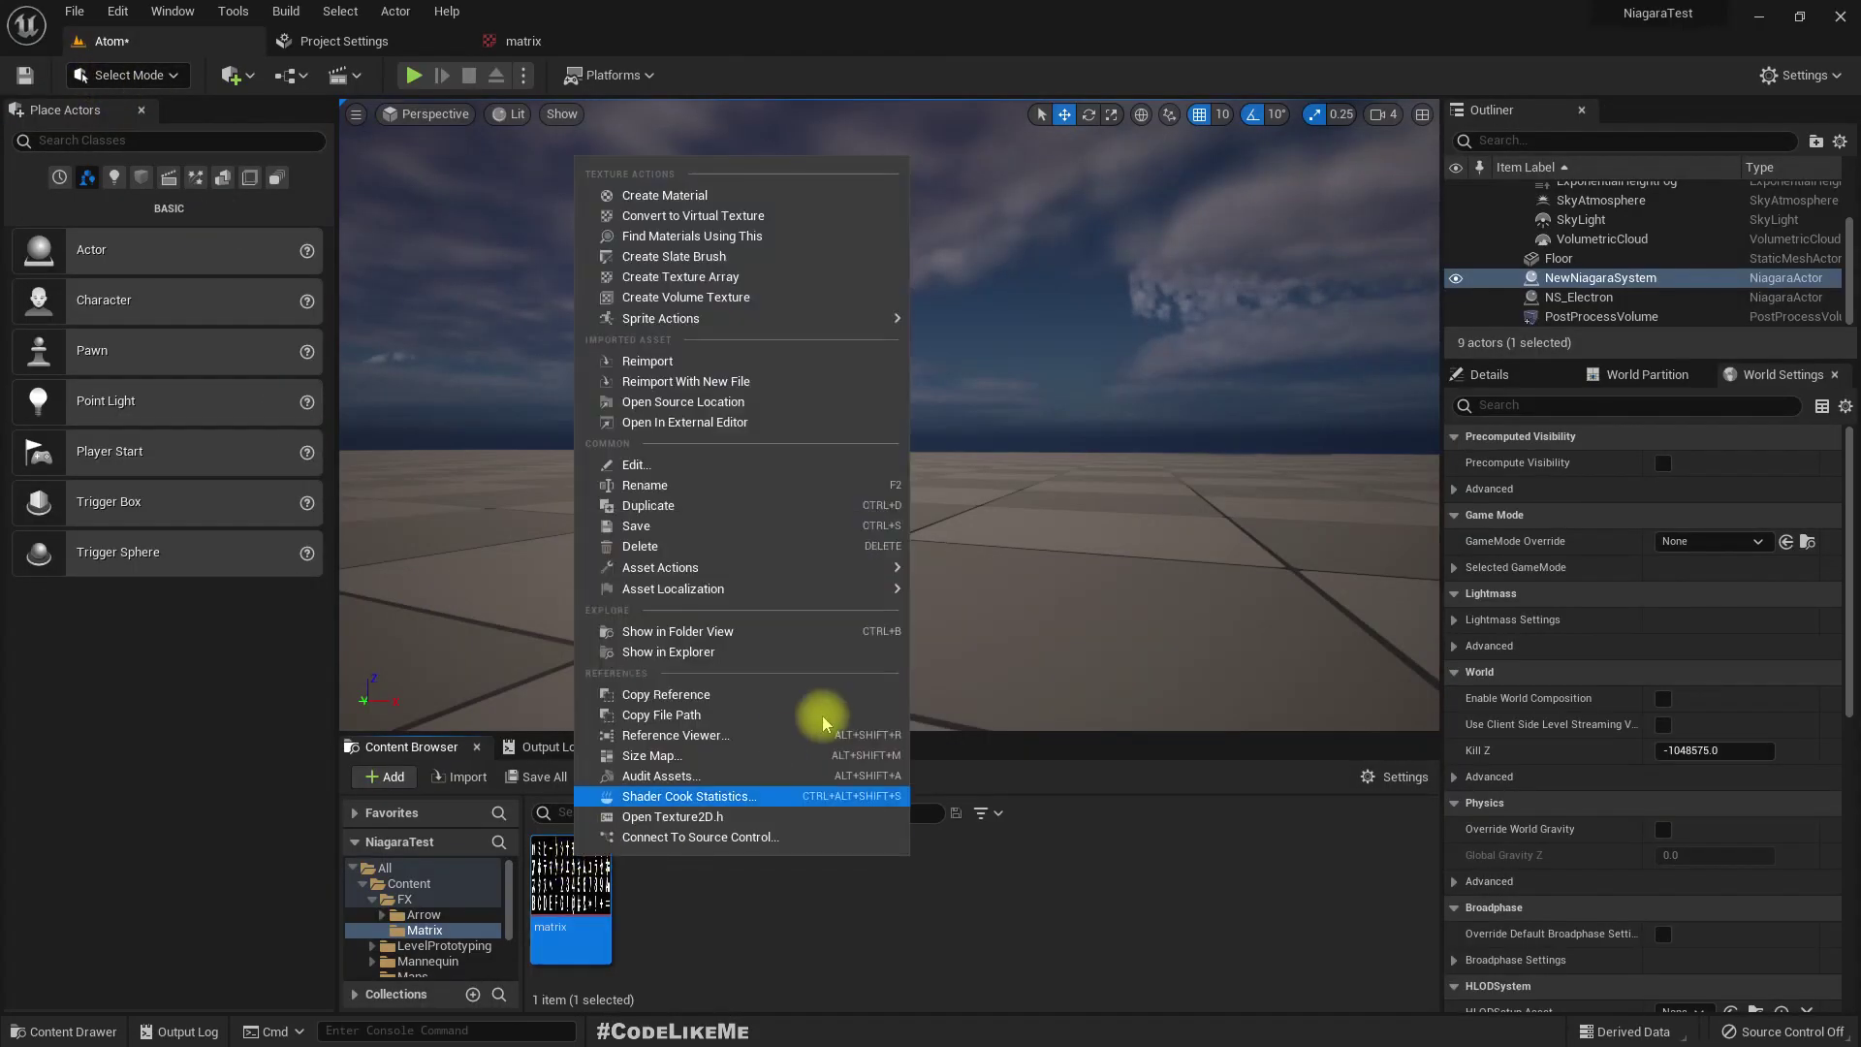
click(586, 187)
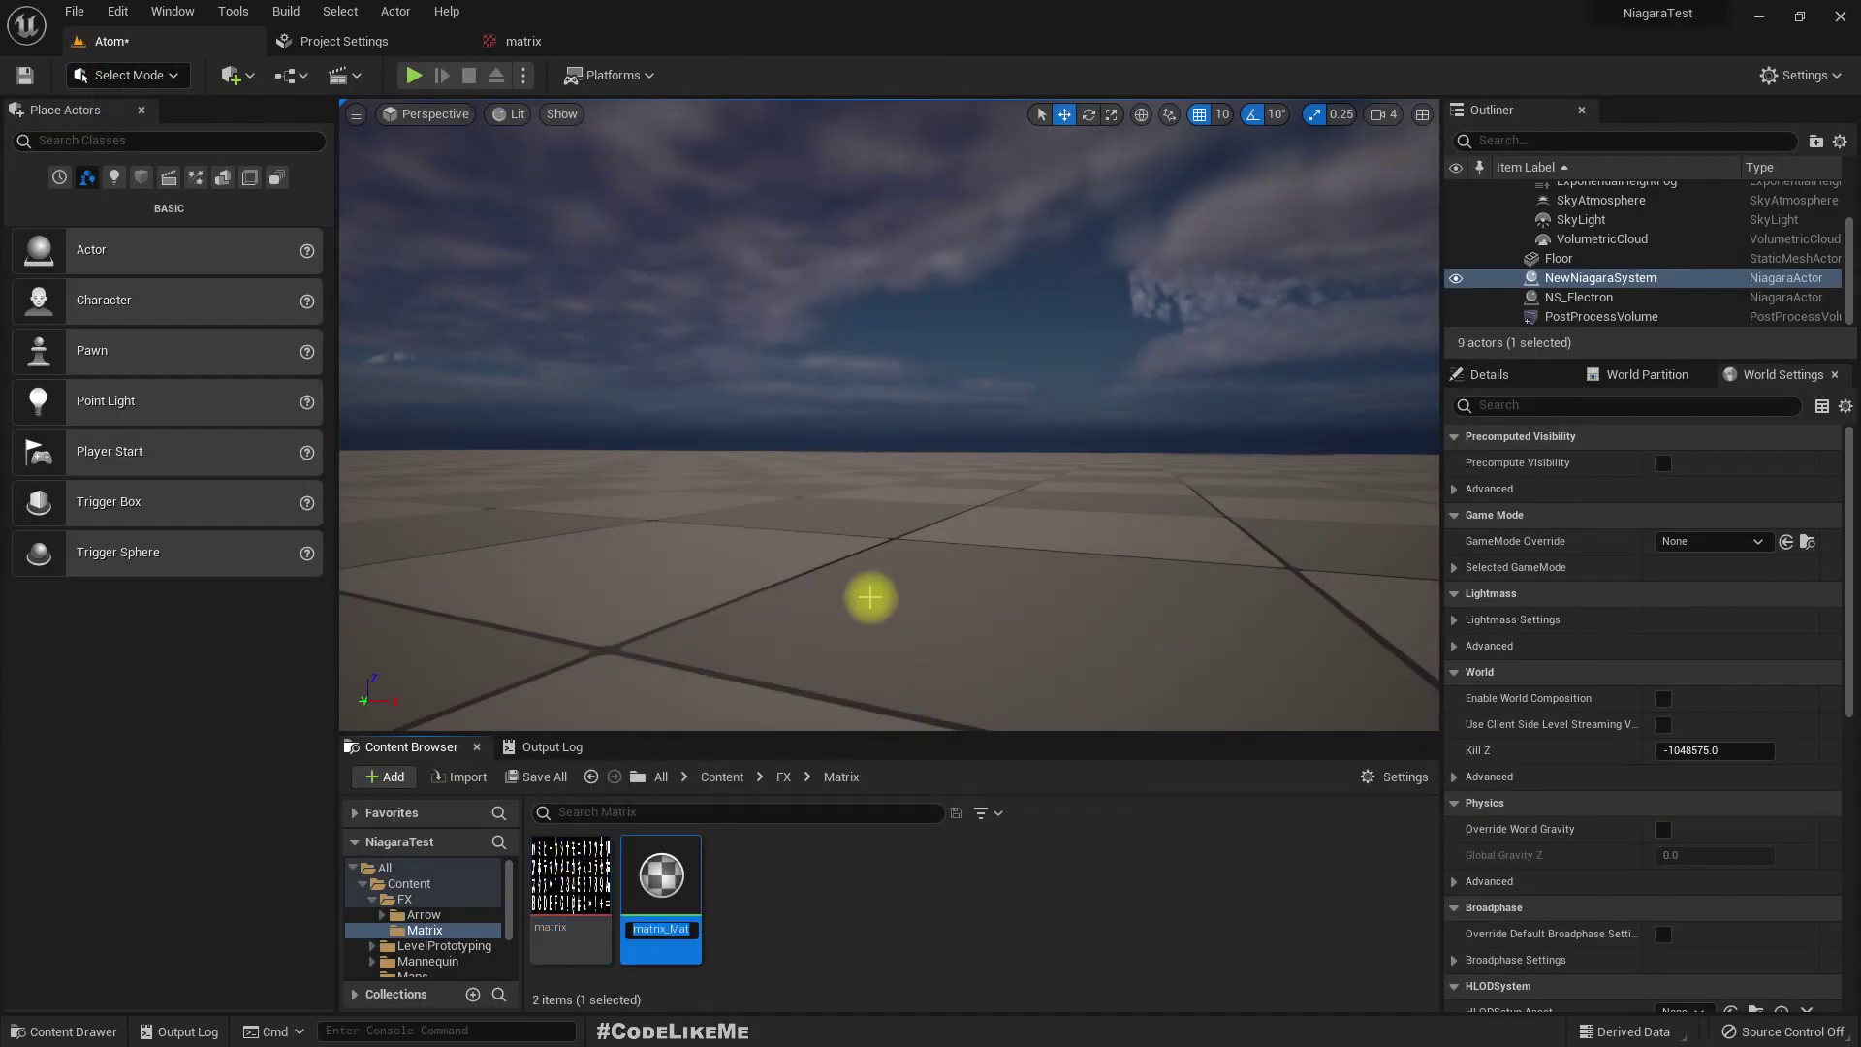
key(Return)
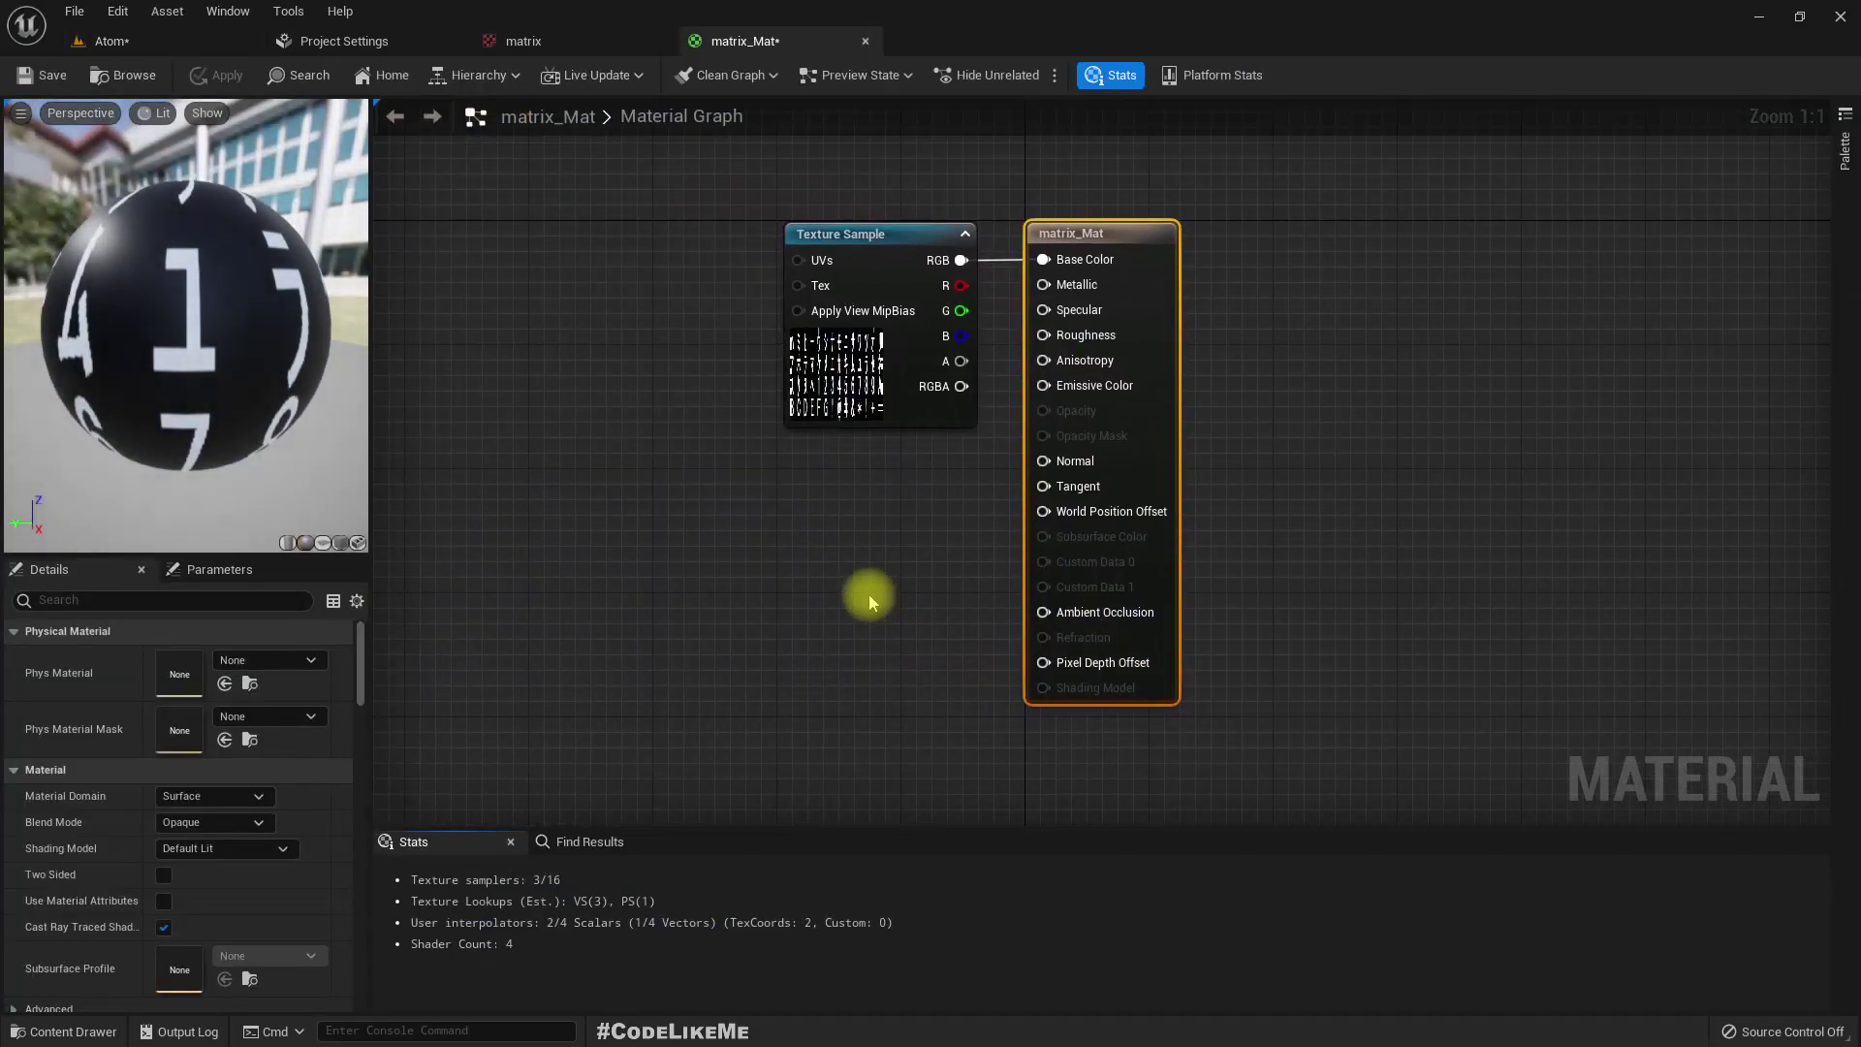
- Move the Texture Sample node farther from the material output and add a Particle Color node below it
drag(892, 257, 623, 258)
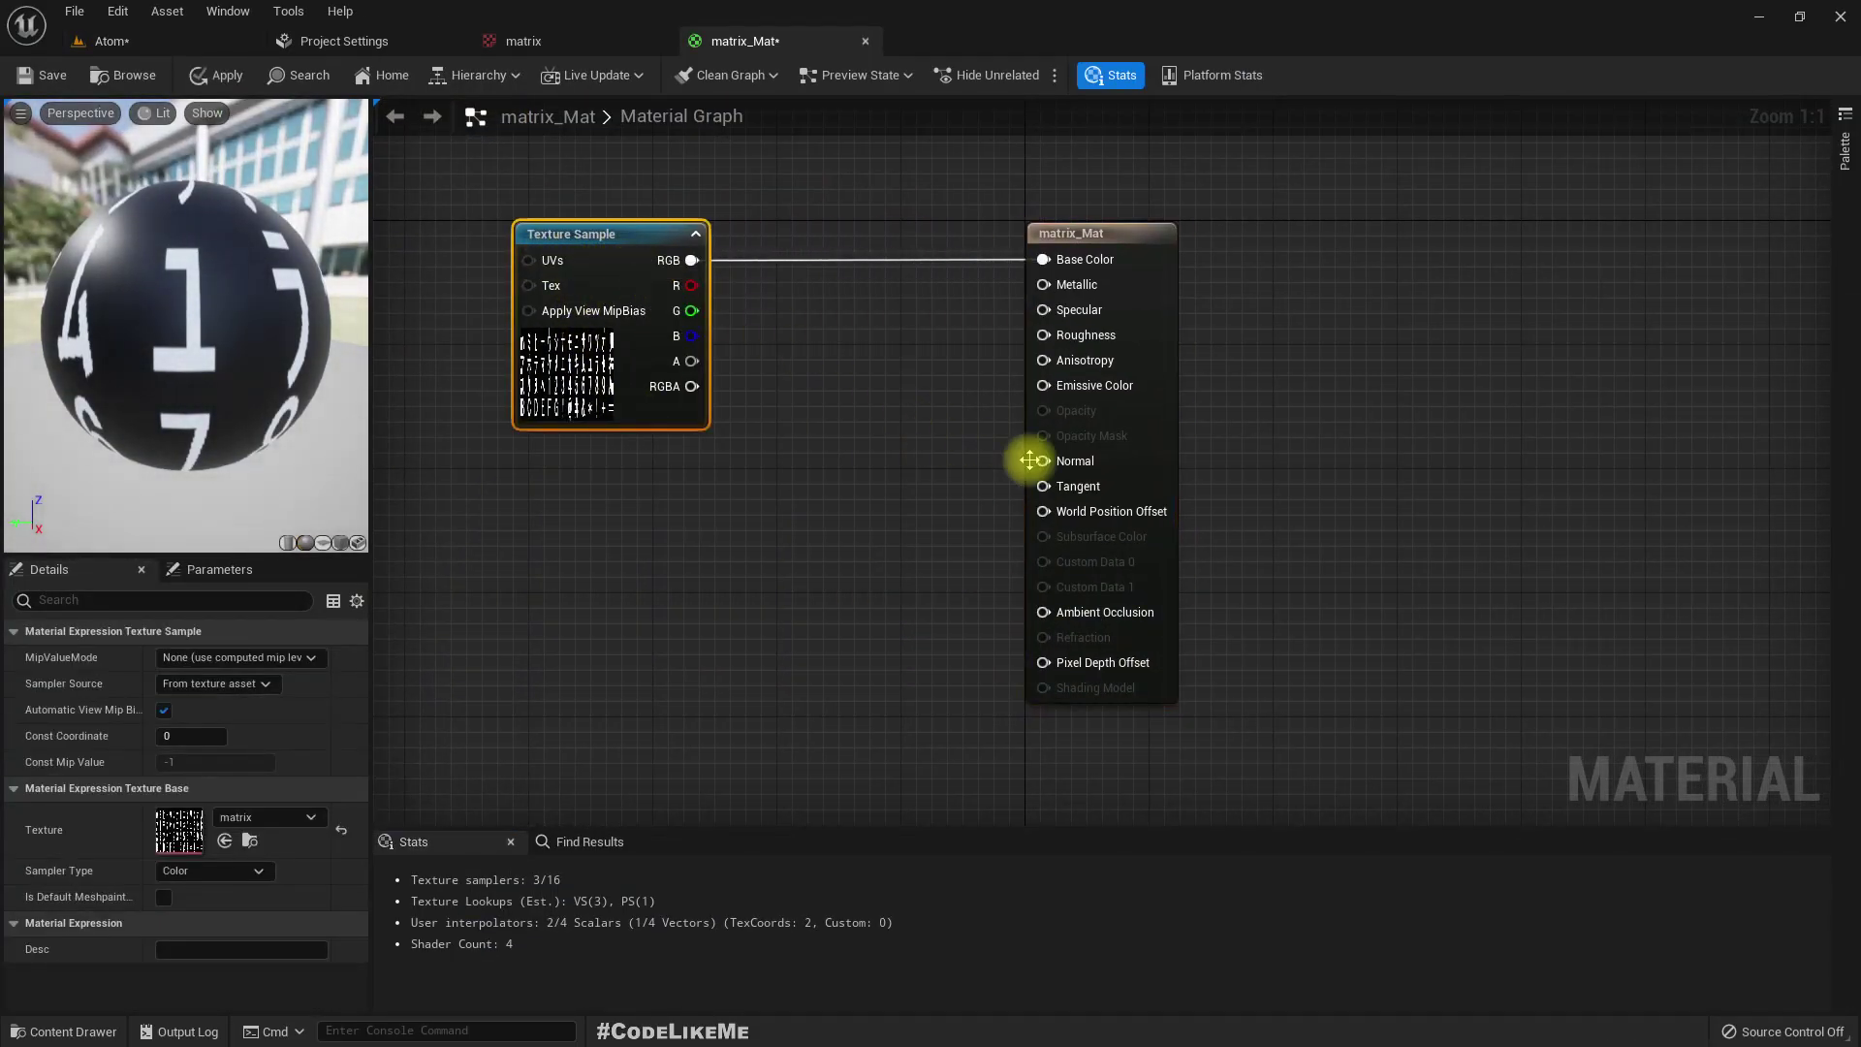
drag(691, 360, 860, 477)
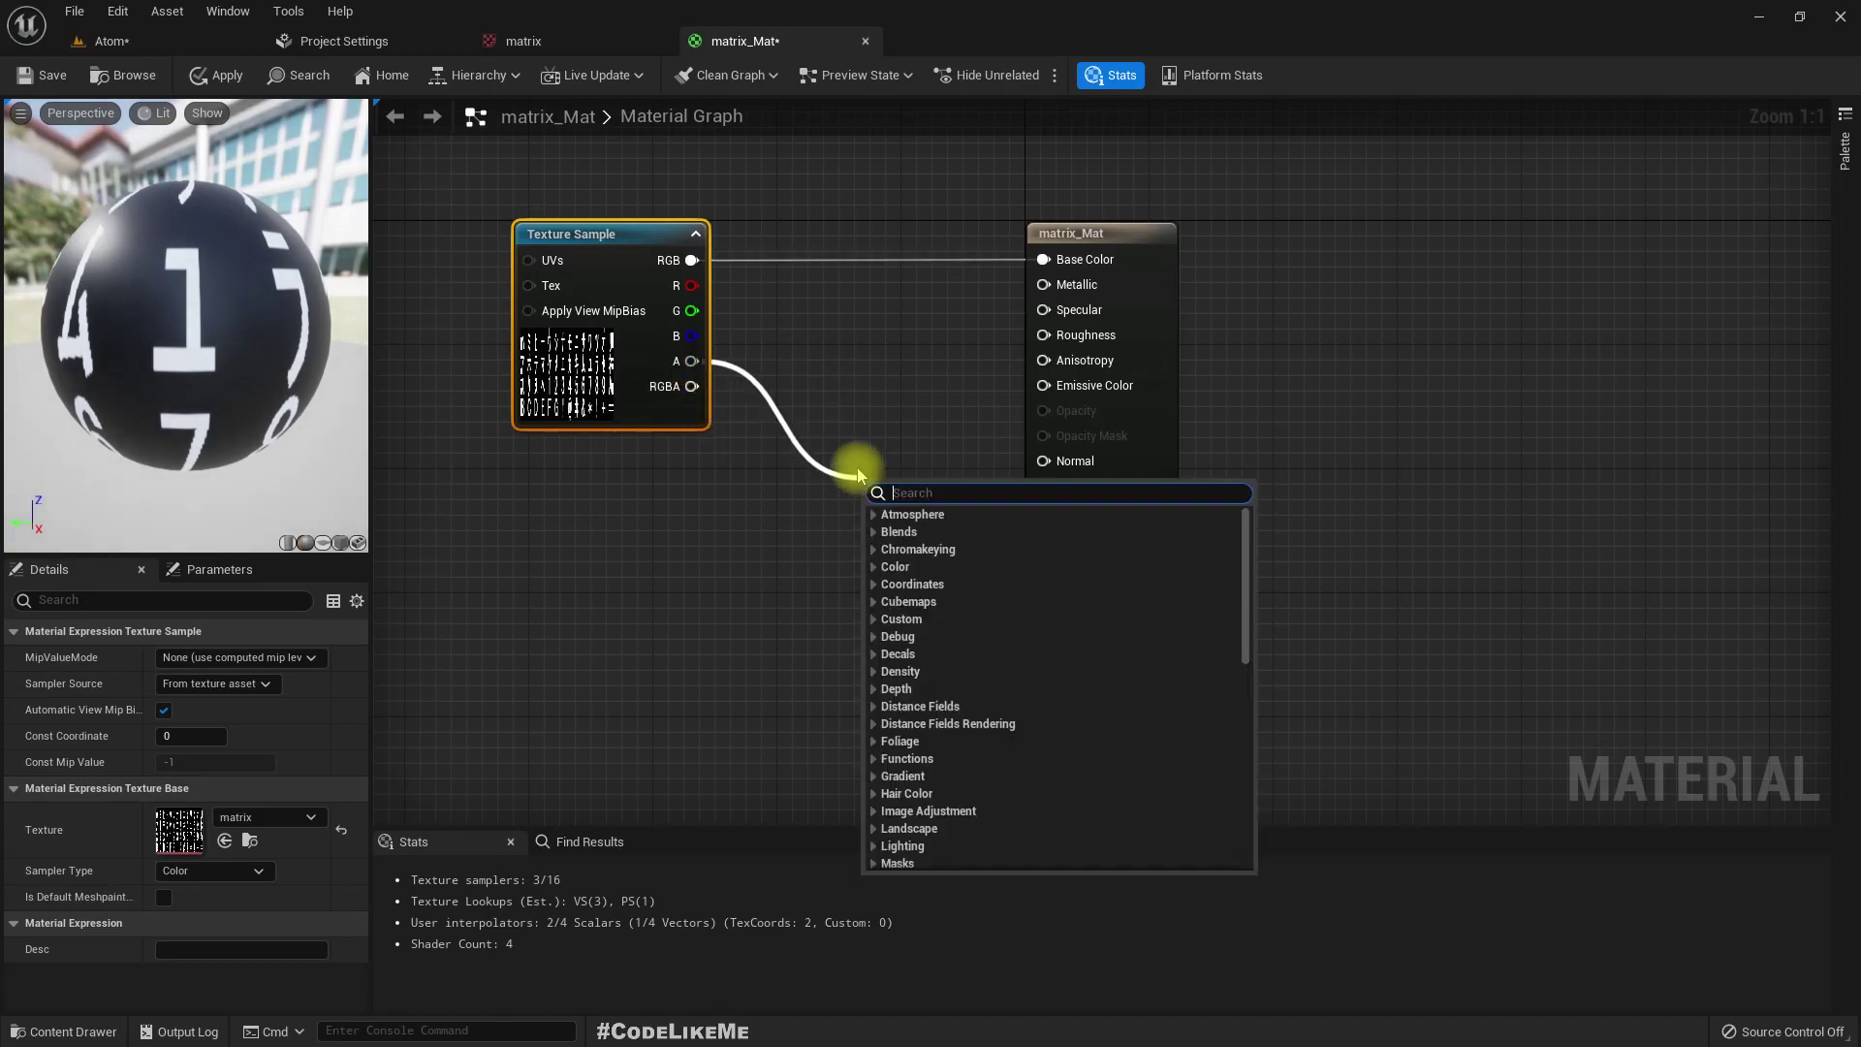
right_click(514, 562)
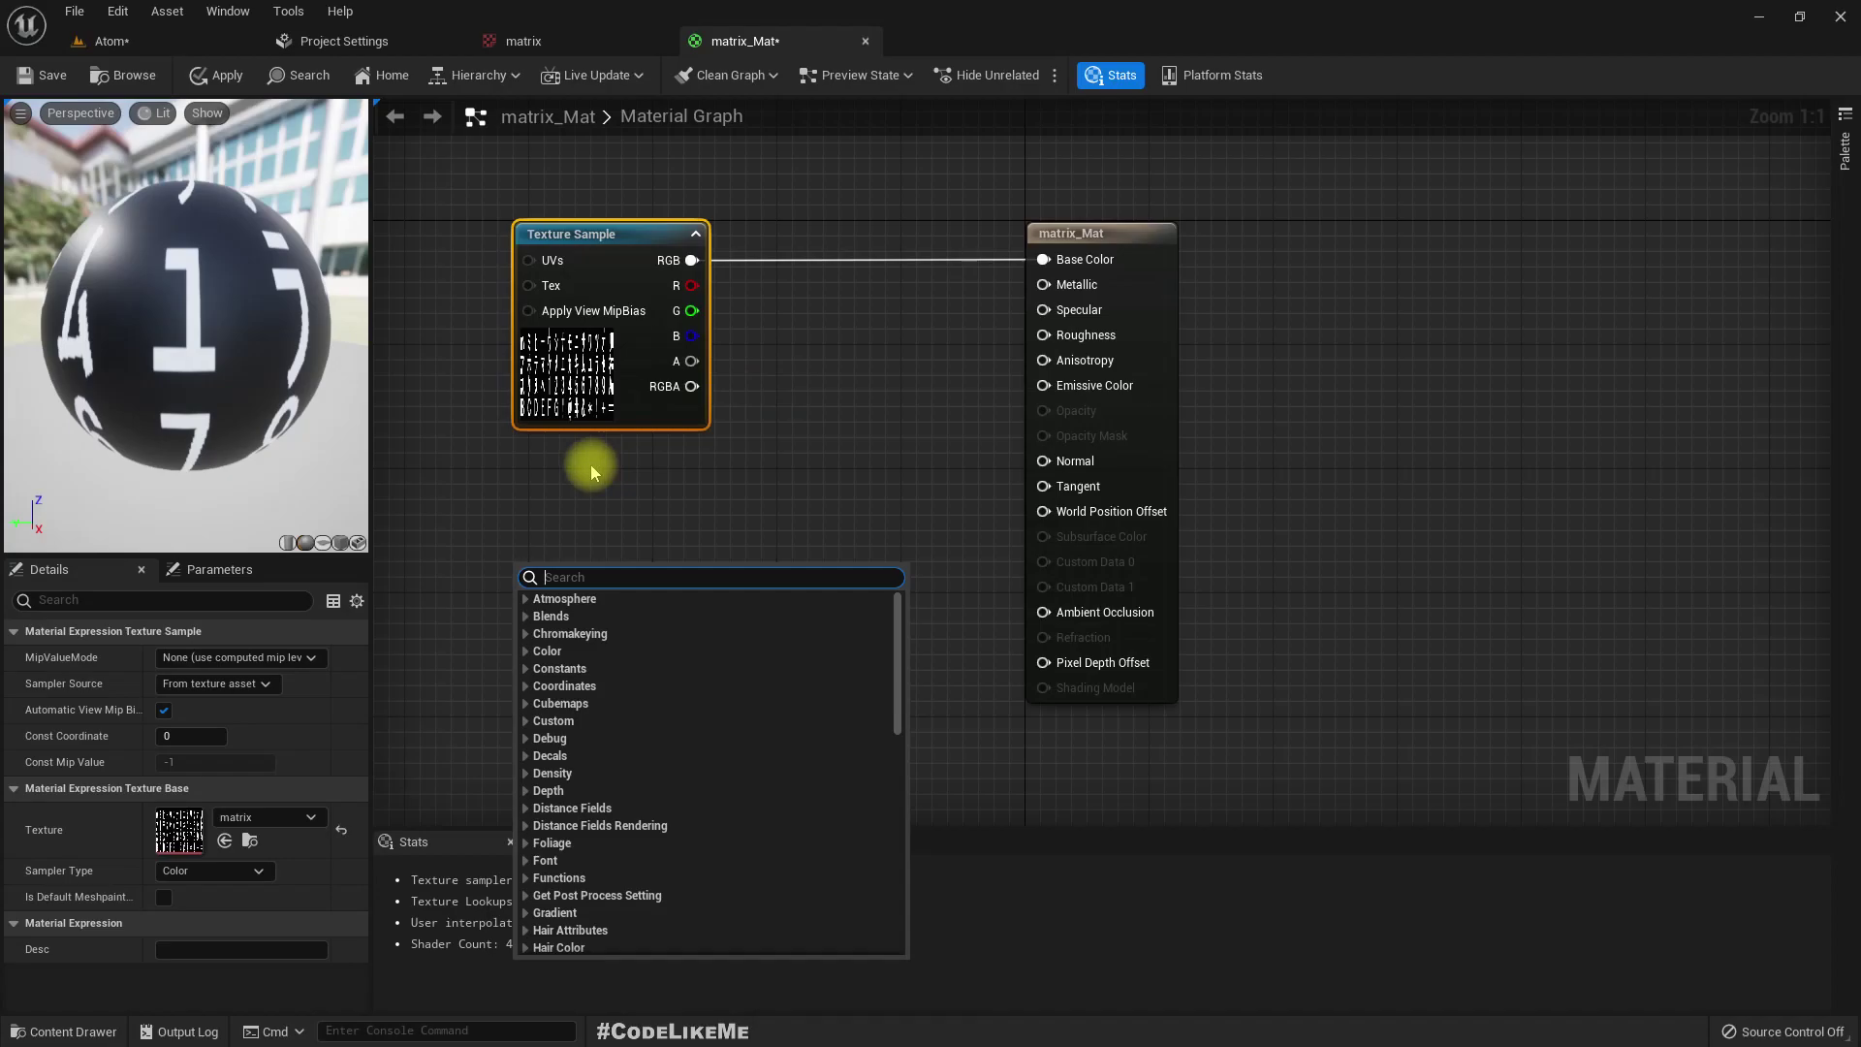
text(particle)
key(Return)
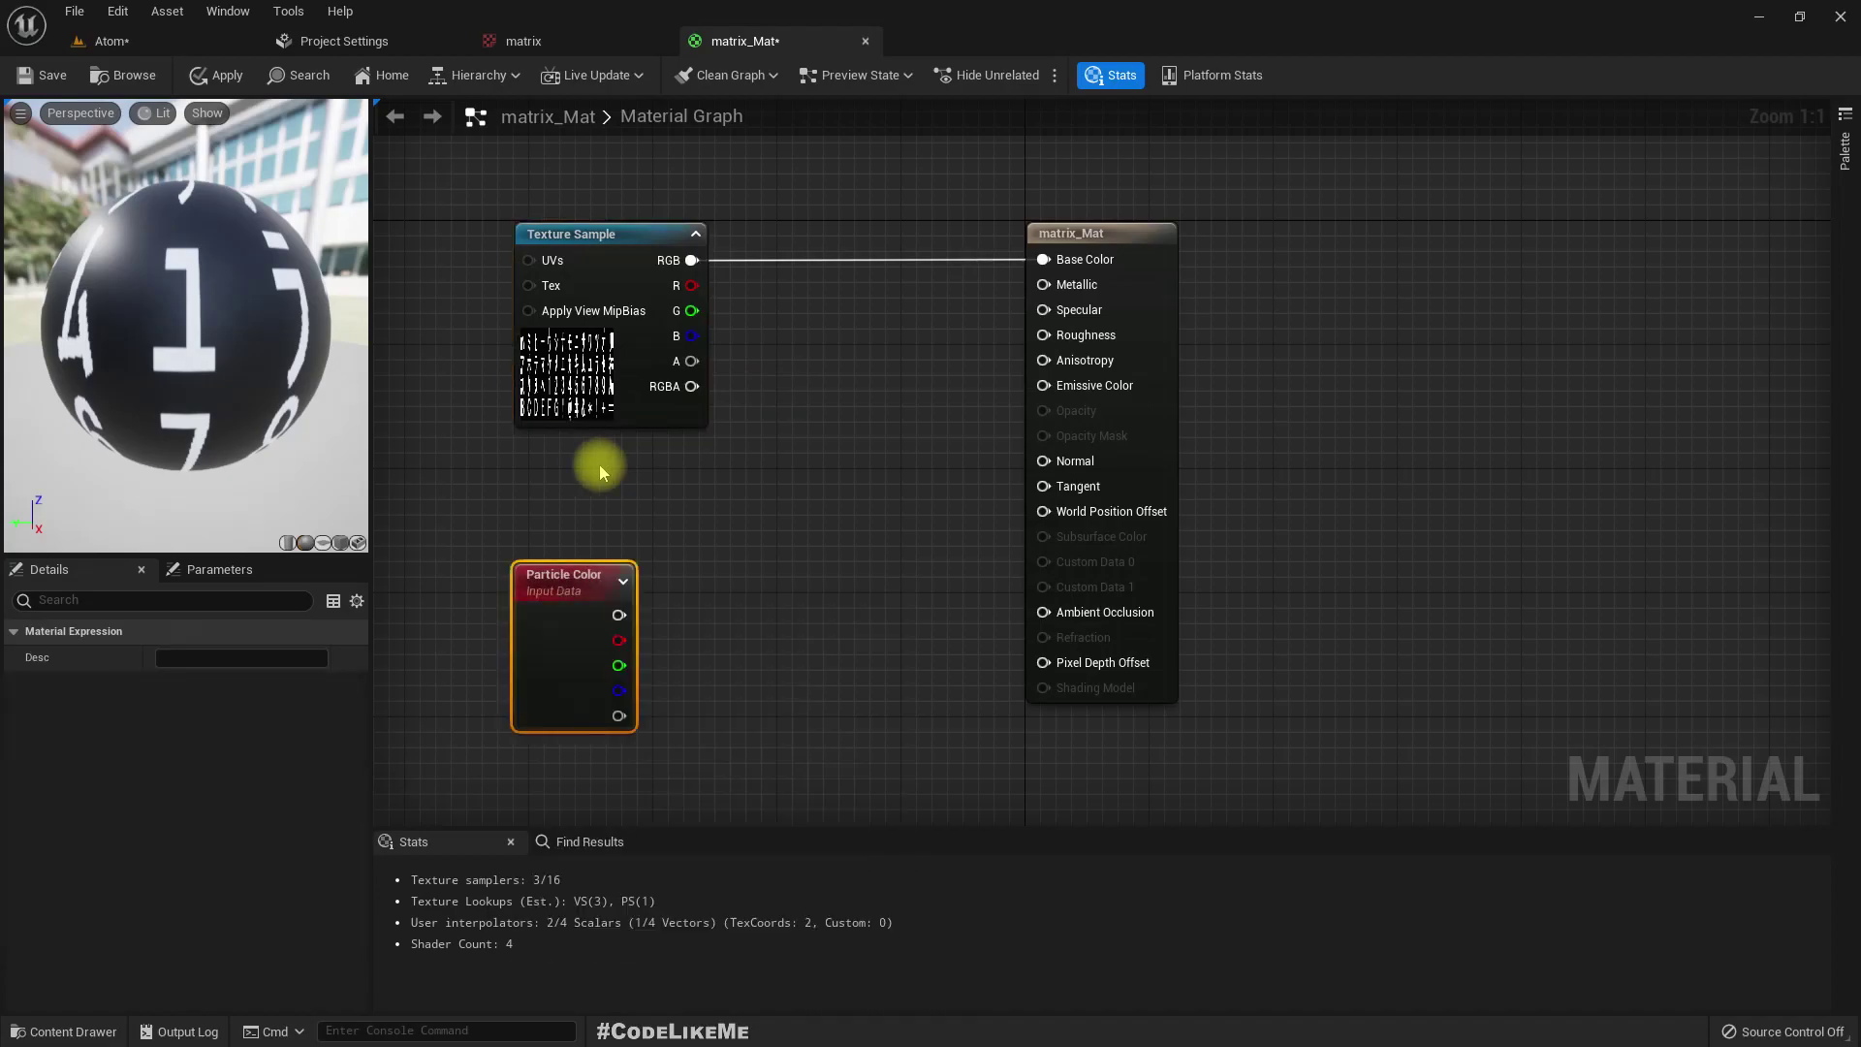
- Move the Particle Color node closer to the Texture Sample node and set the material's blend mode to Translucent
right_drag(743, 387, 870, 423)
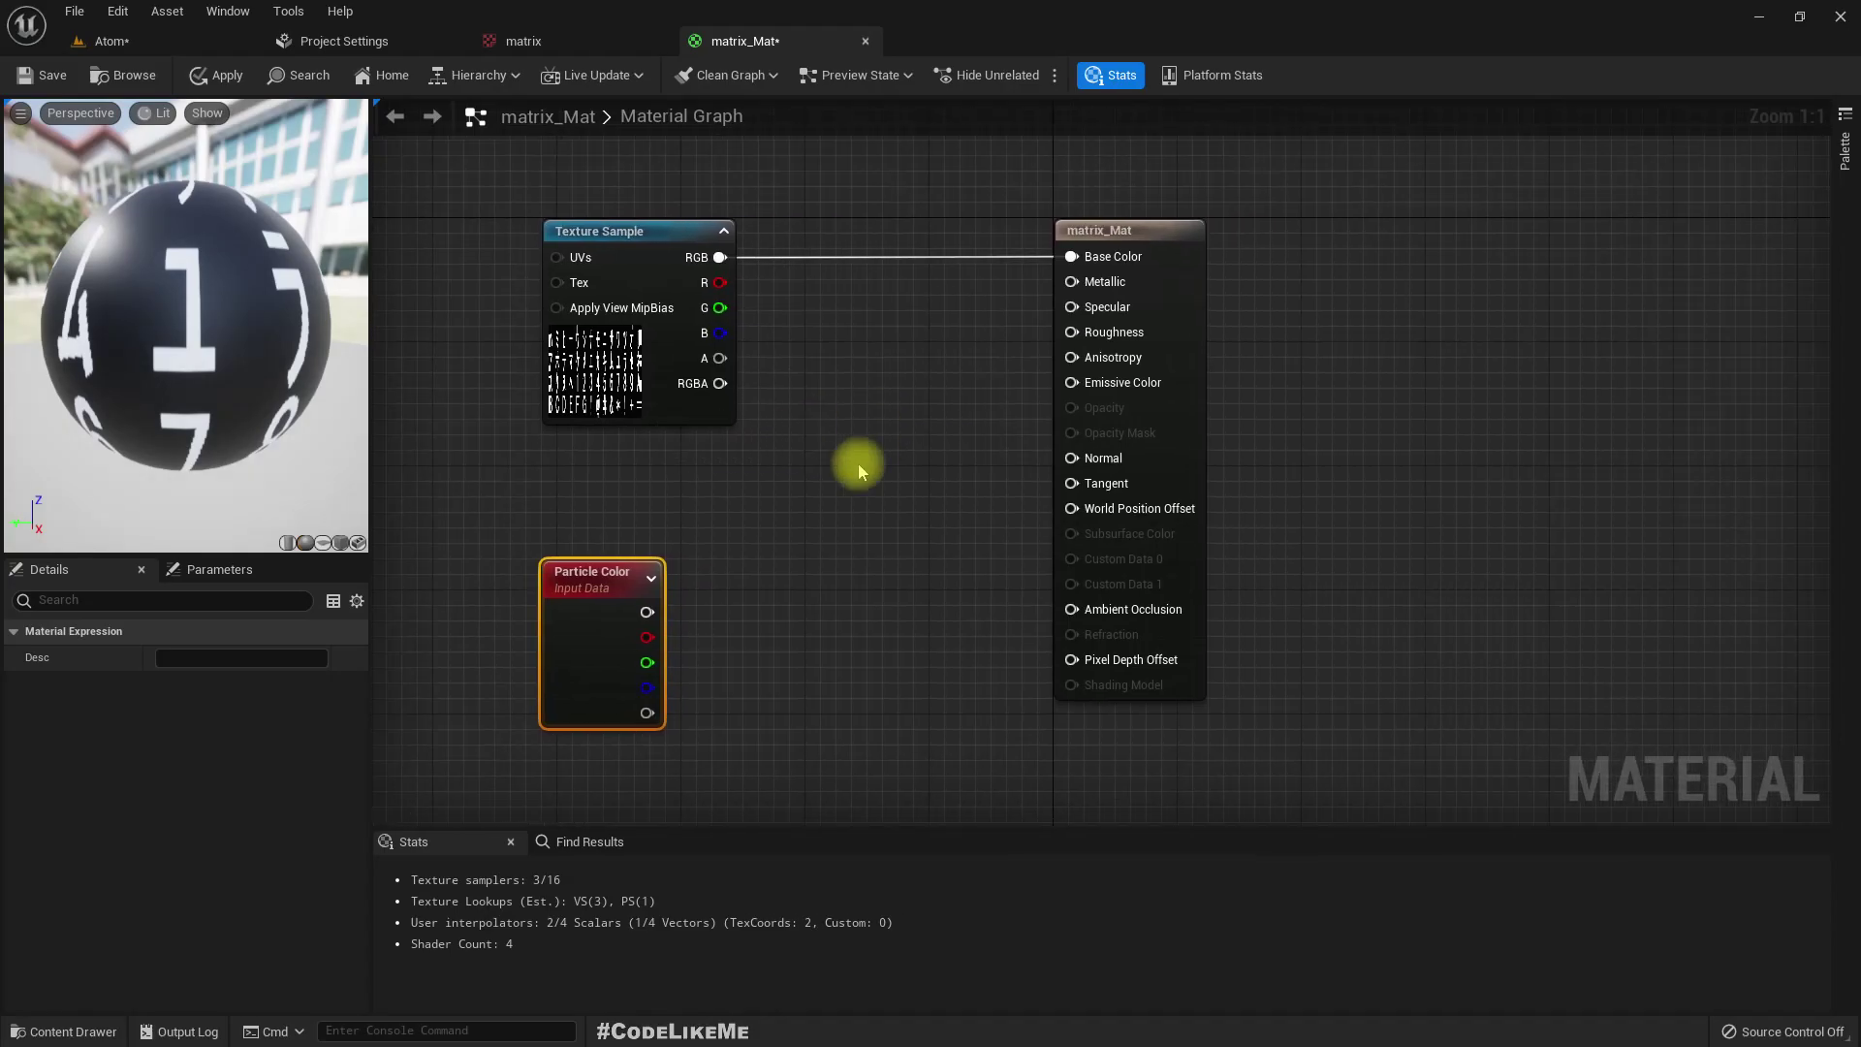
drag(606, 579, 625, 533)
click(1183, 267)
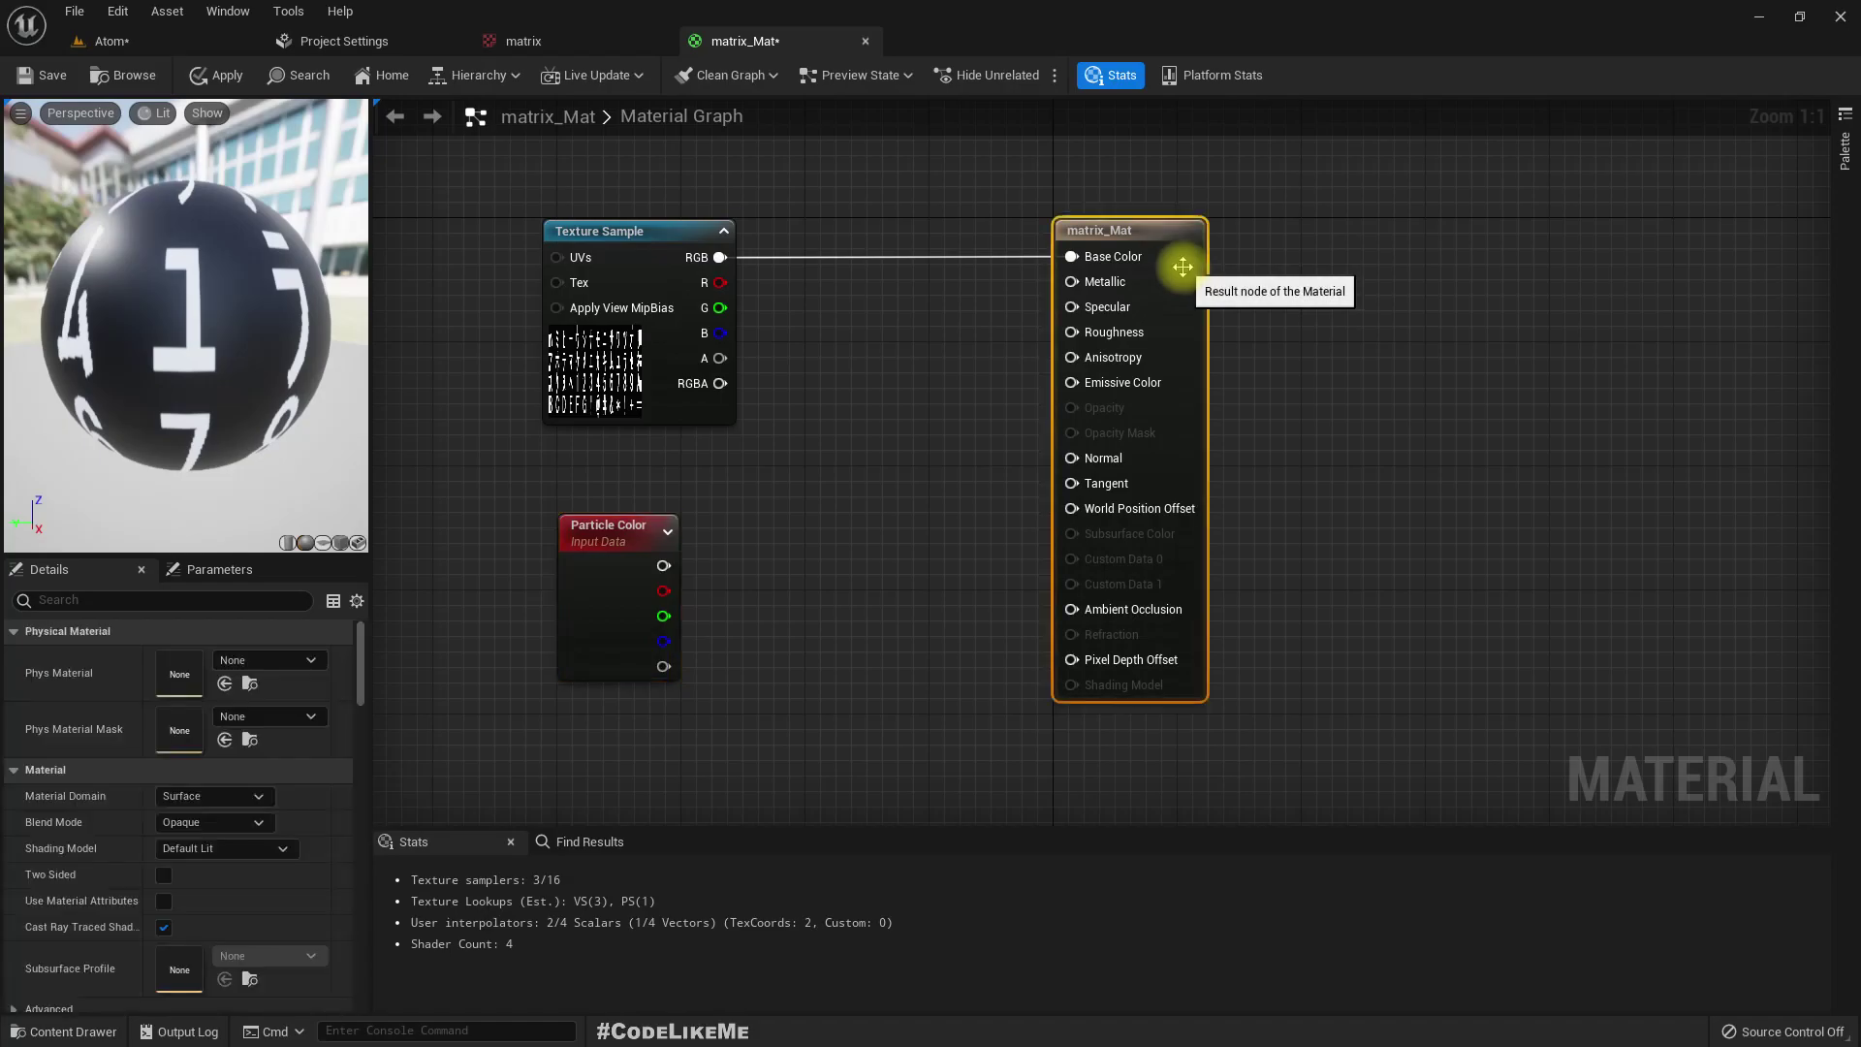
click(216, 824)
click(191, 878)
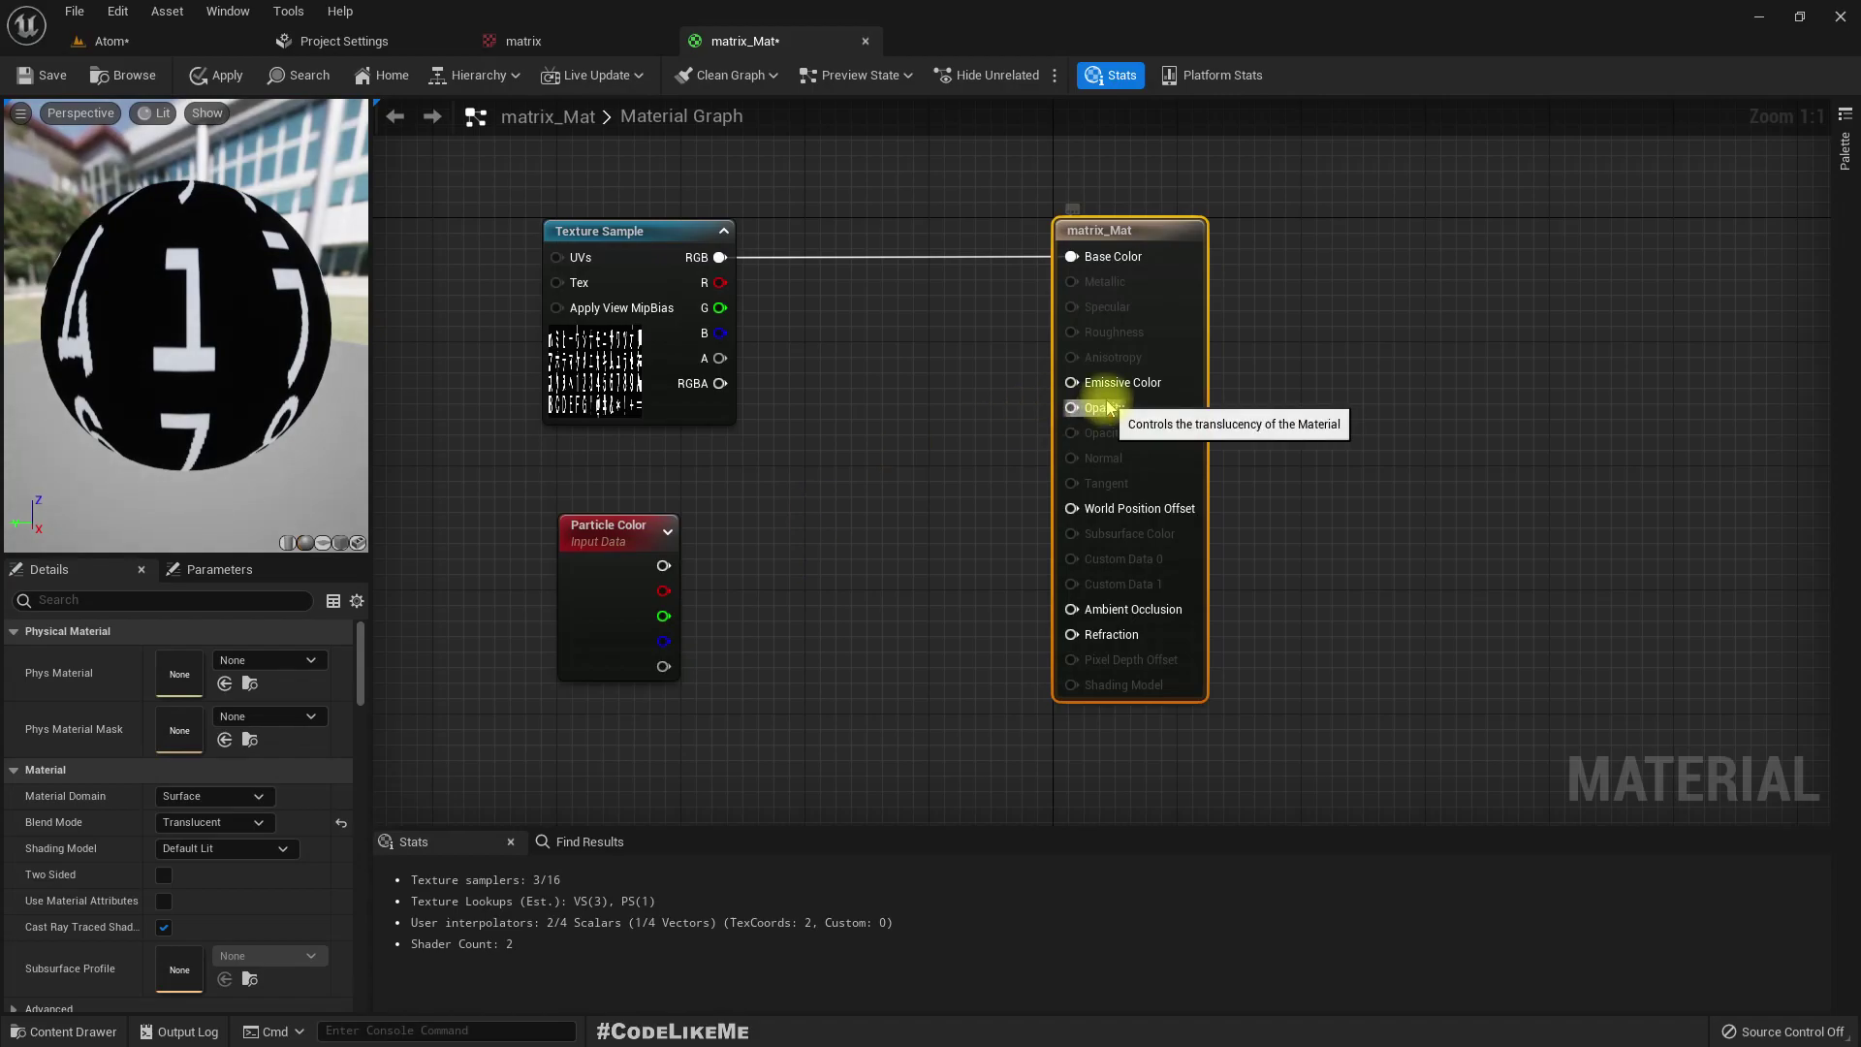
- Multiply the Texture Sample alpha by the Particle Color alpha with a Multiply node and connect the result to Opacity
drag(714, 360, 854, 437)
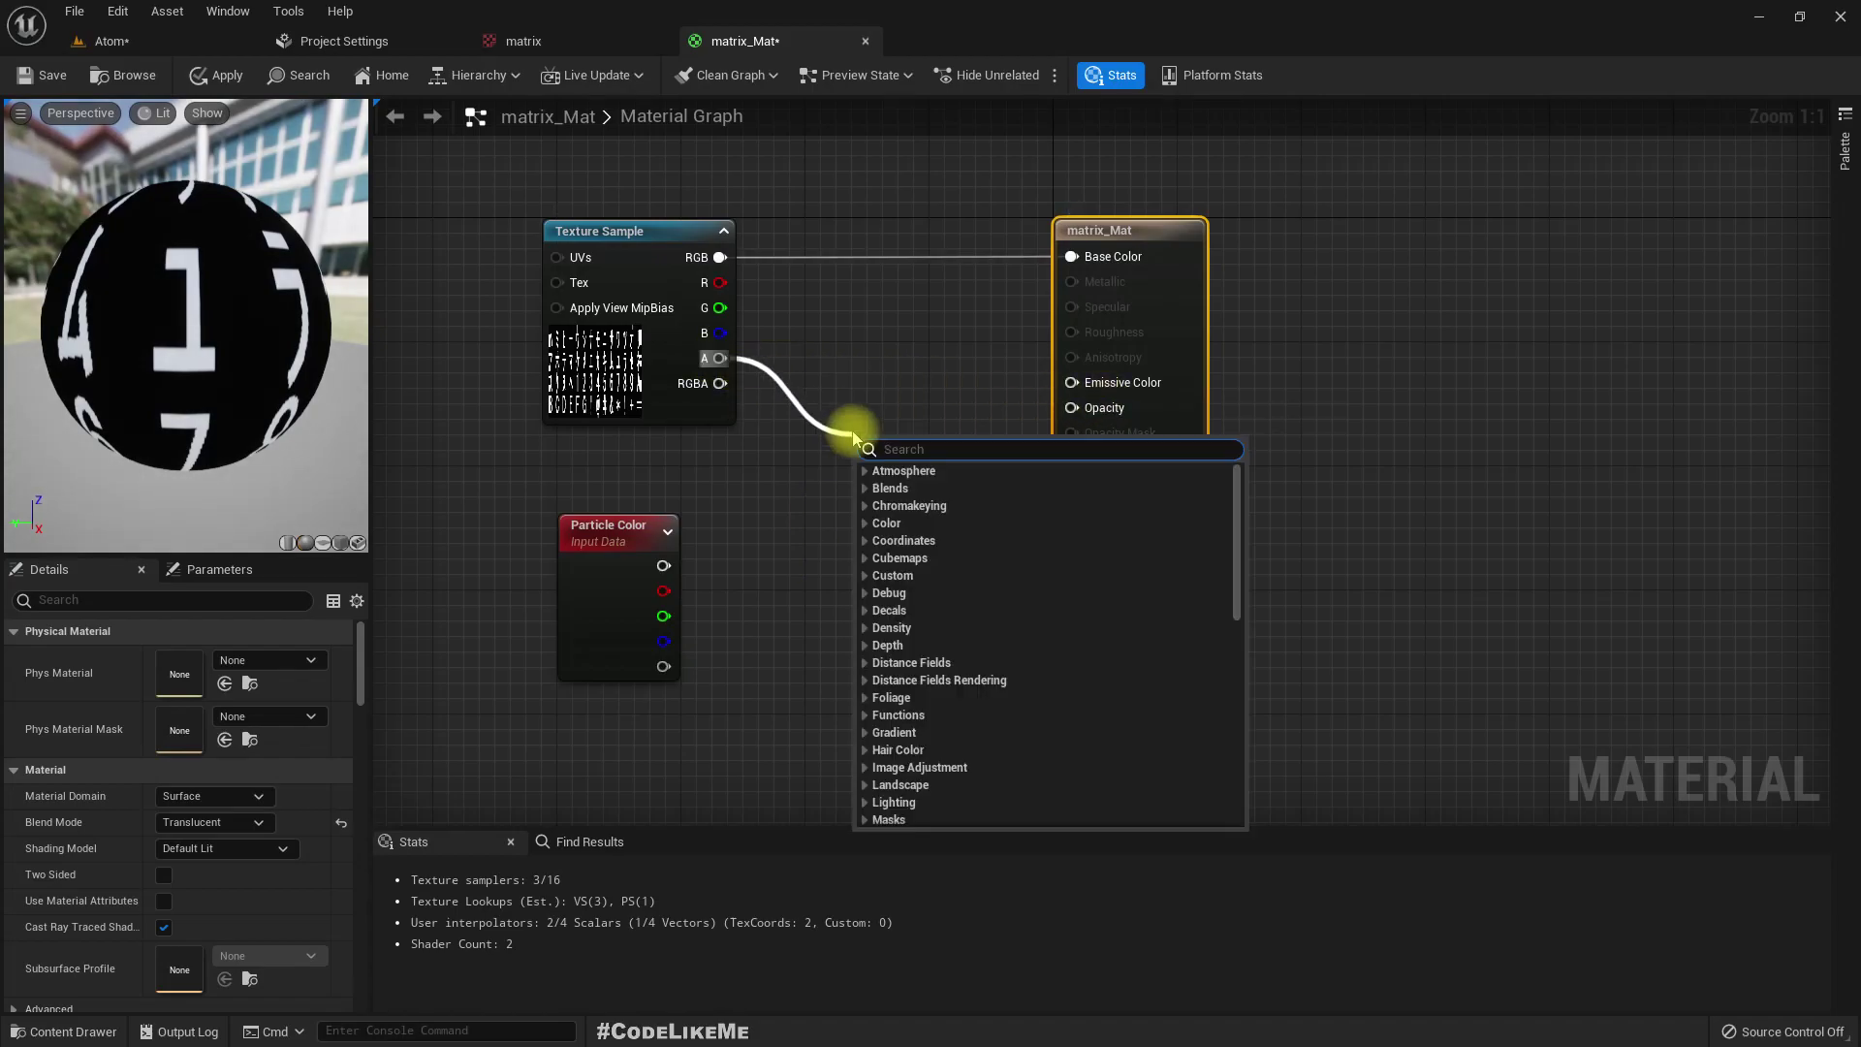
text(multiply)
key(Return)
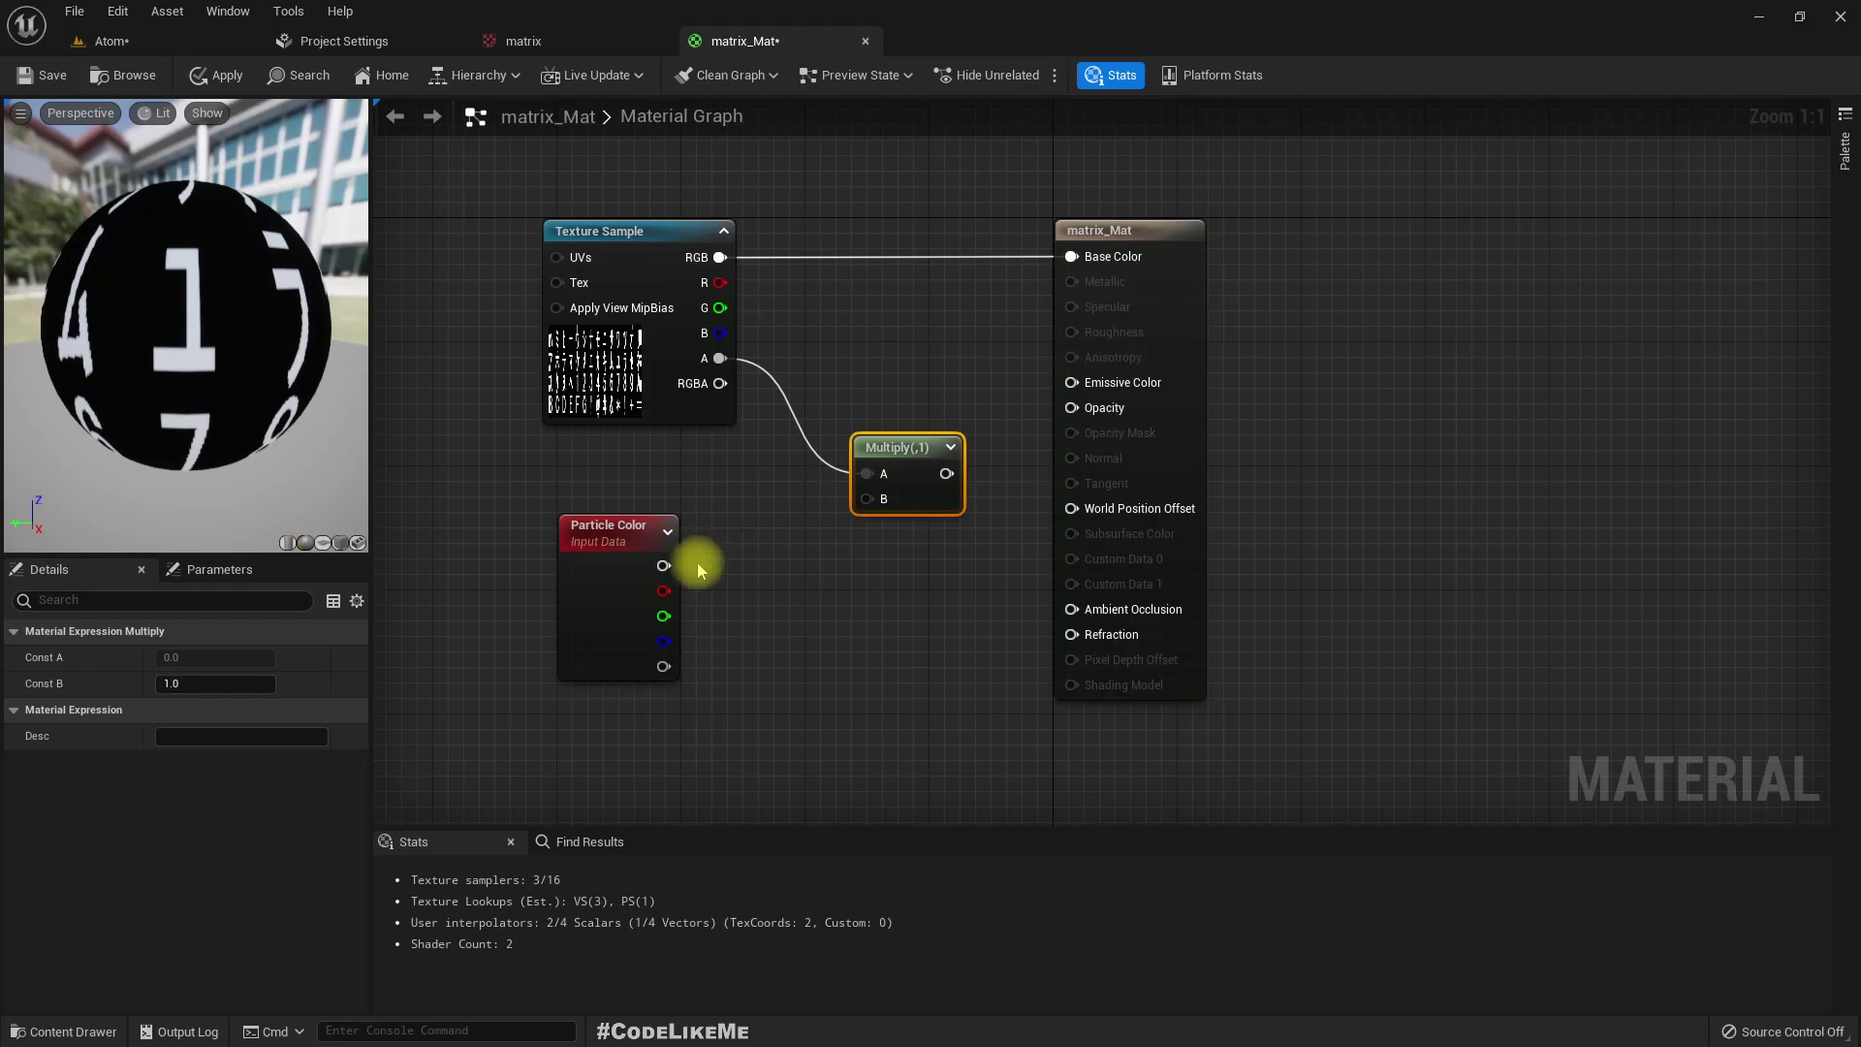
drag(663, 565, 877, 500)
click(831, 582)
drag(665, 667, 1071, 409)
click(893, 478)
- Connect the Particle Color node's color output to Base Color, tidy the node's position, and apply and save the material
drag(662, 565, 1072, 256)
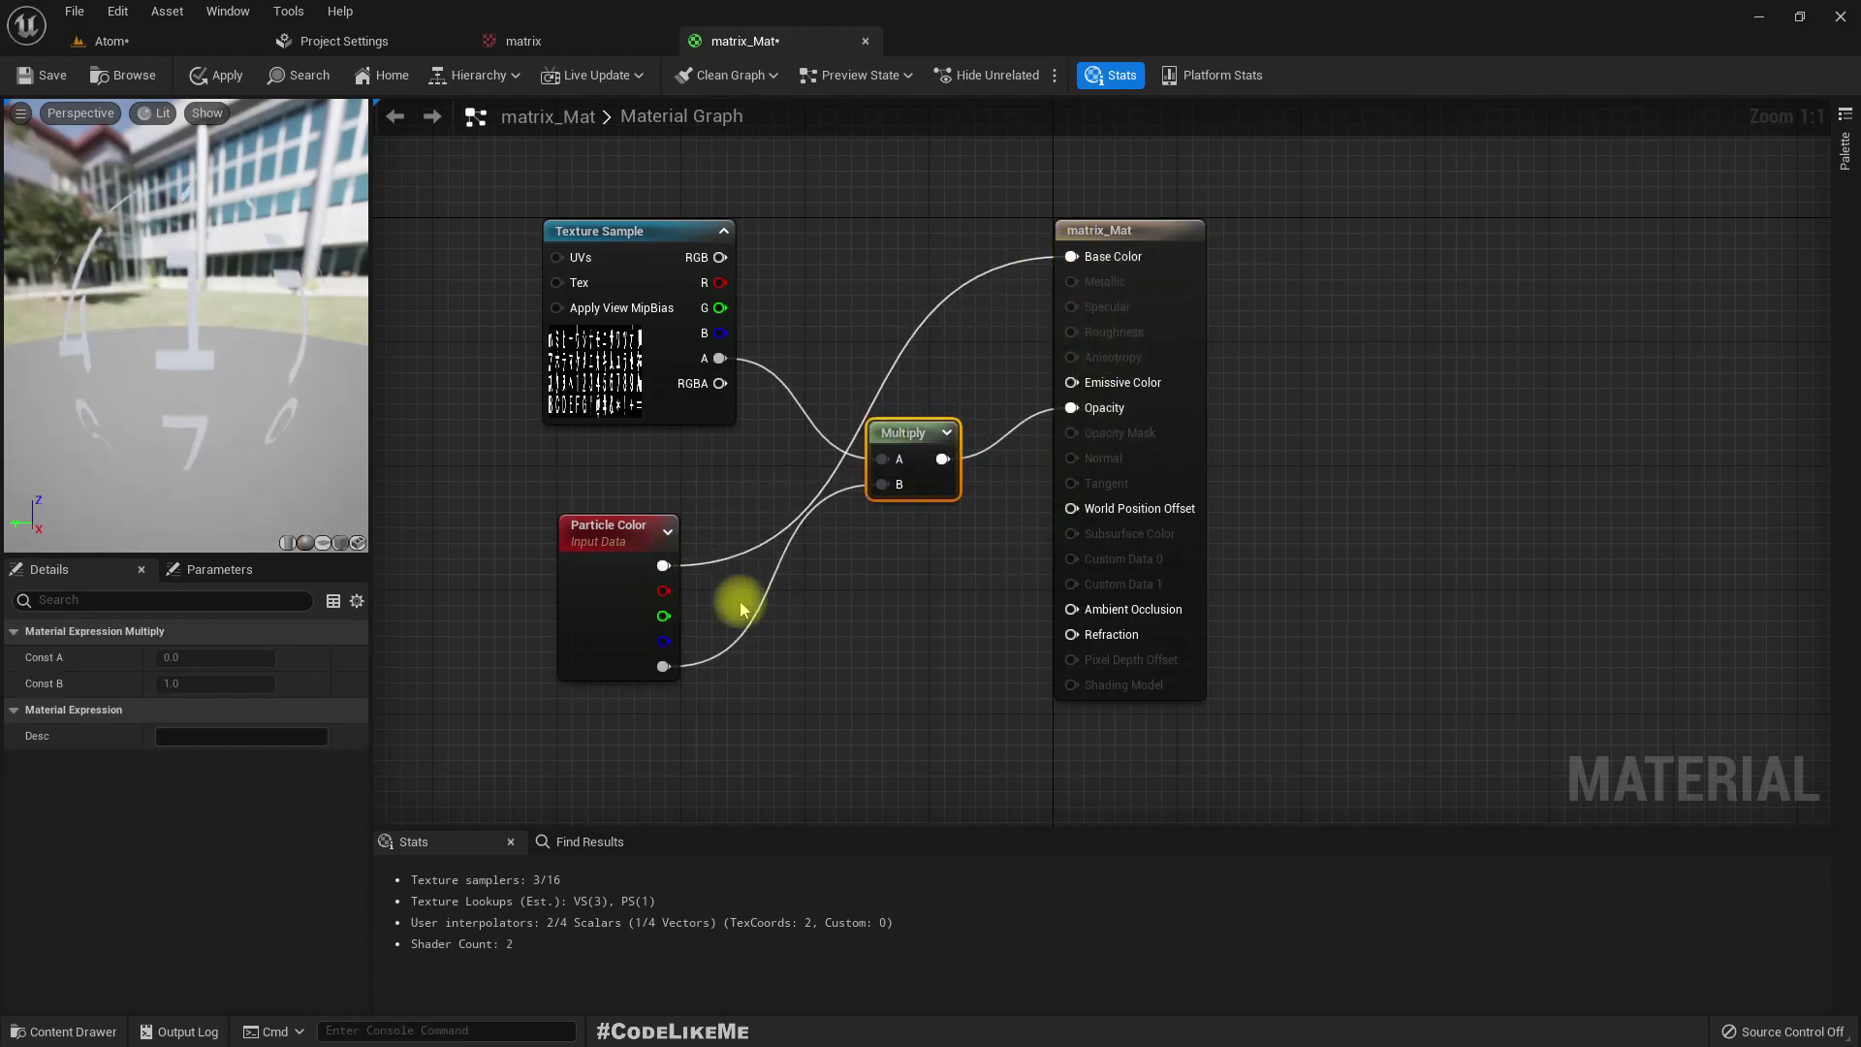
drag(625, 539, 623, 493)
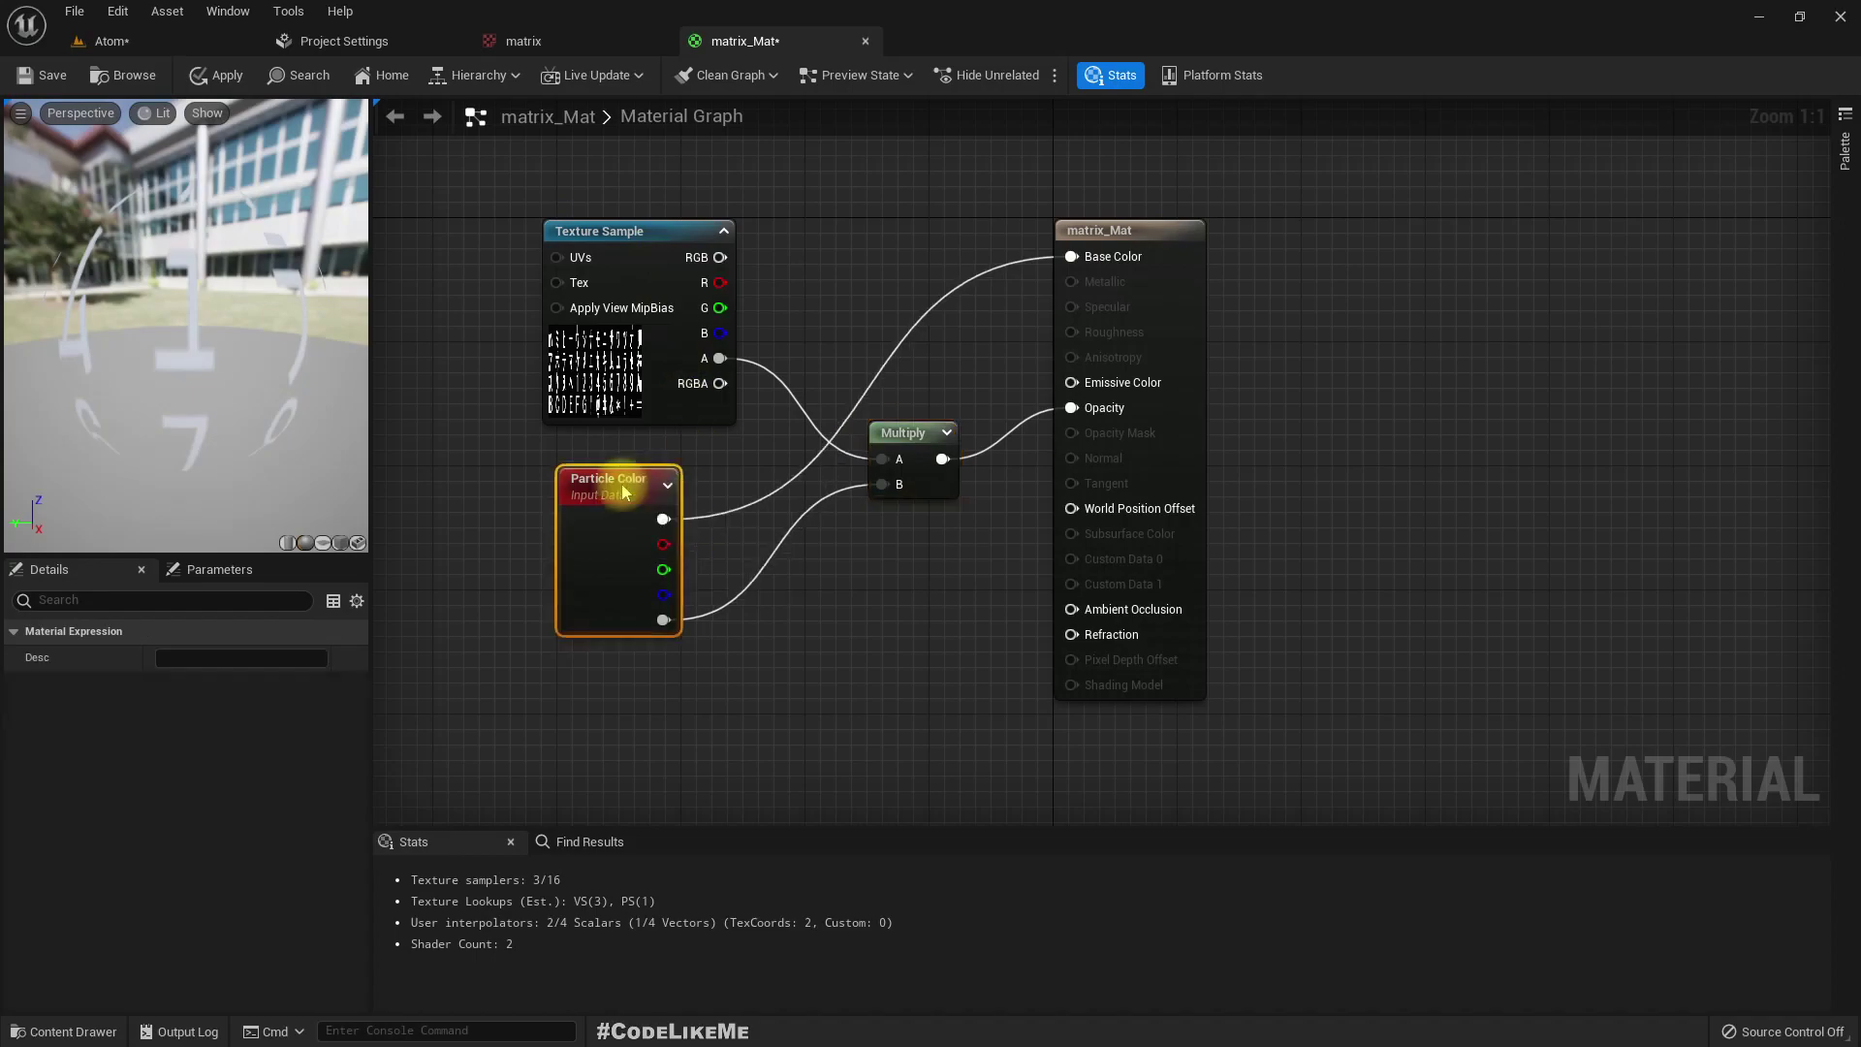
mouse_move(112, 289)
mouse_down()
mouse_move(83, 292)
mouse_move(112, 288)
mouse_up()
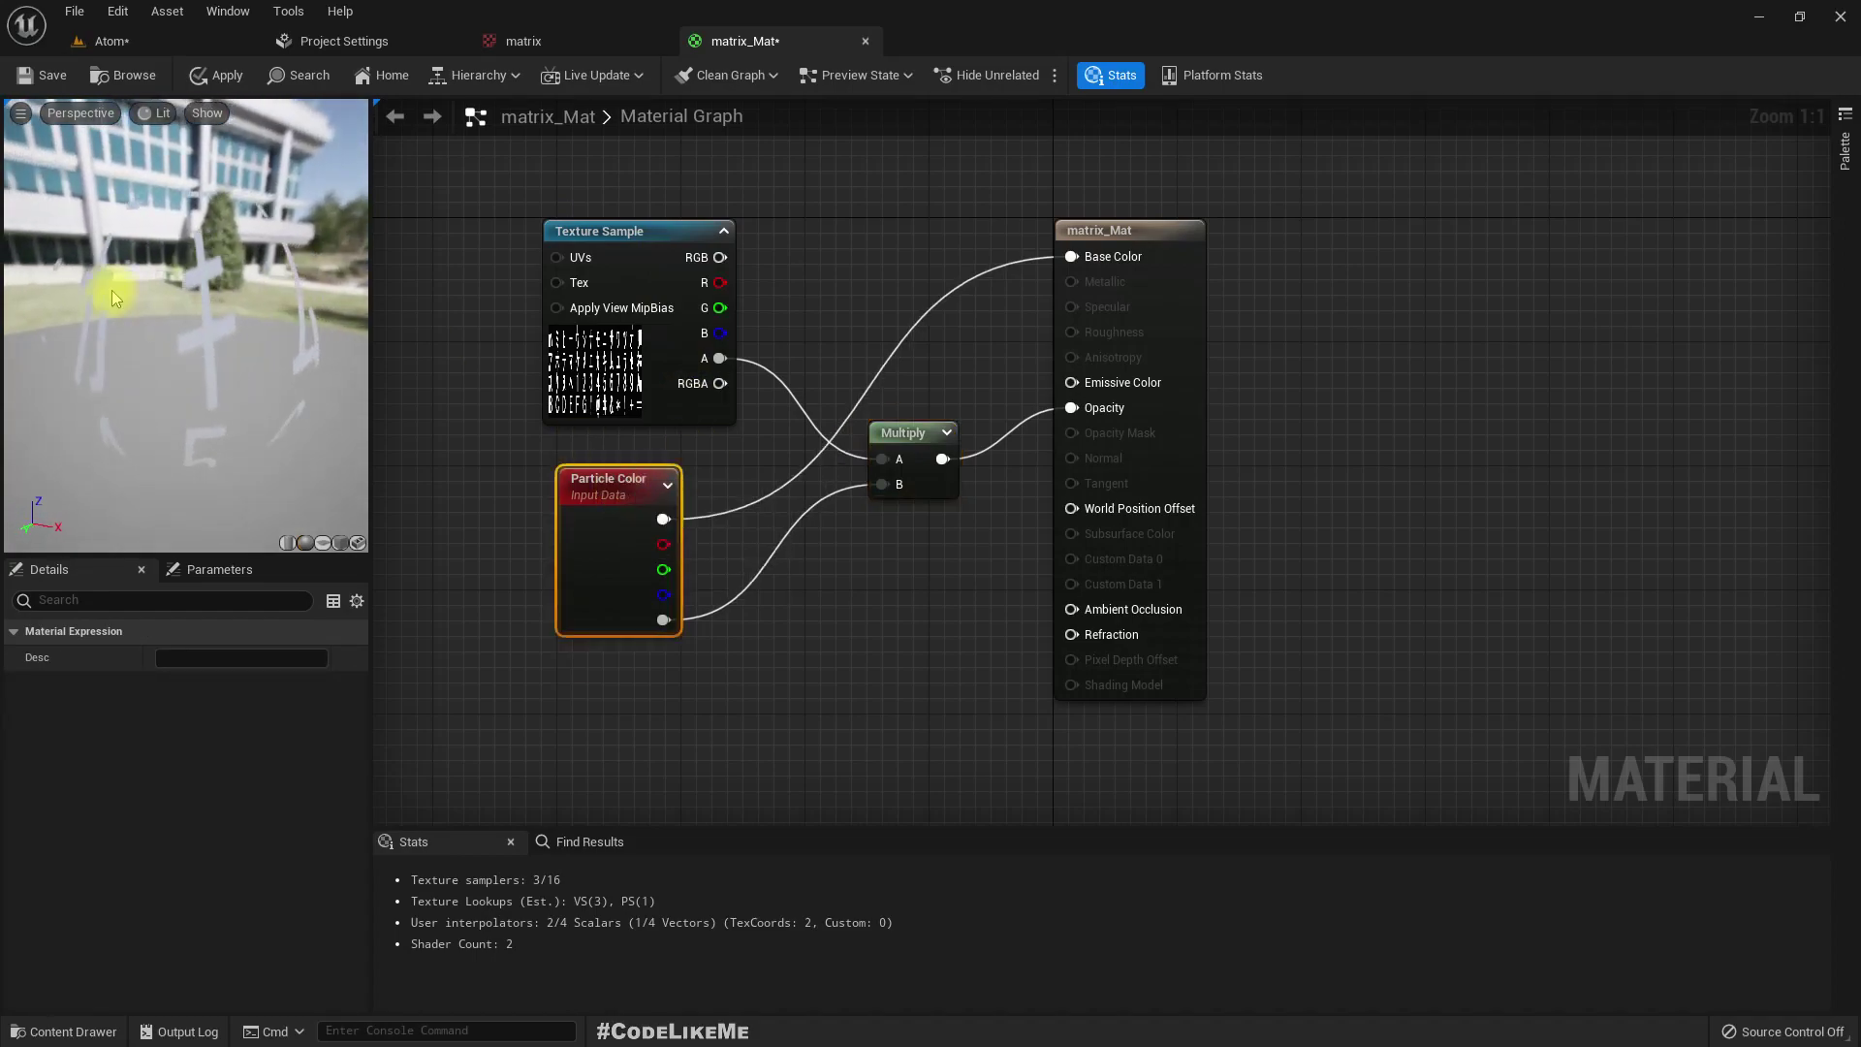
click(209, 75)
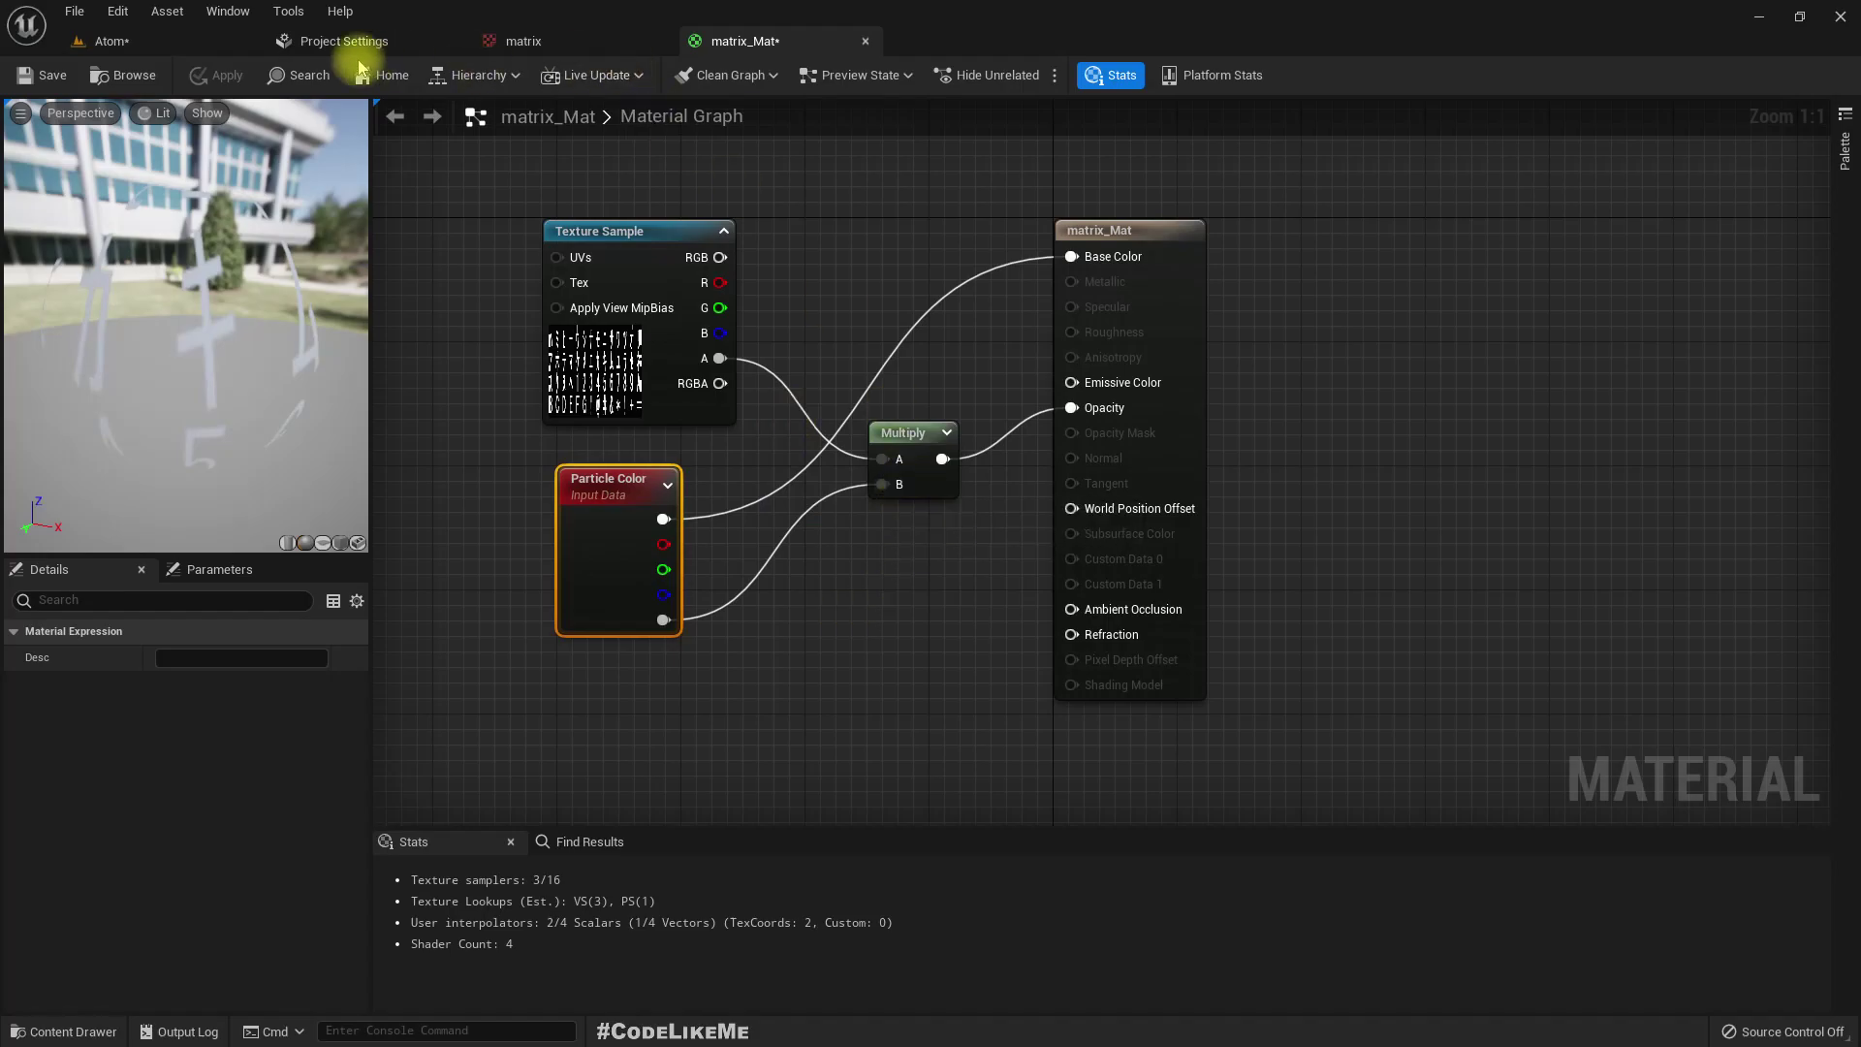
click(44, 74)
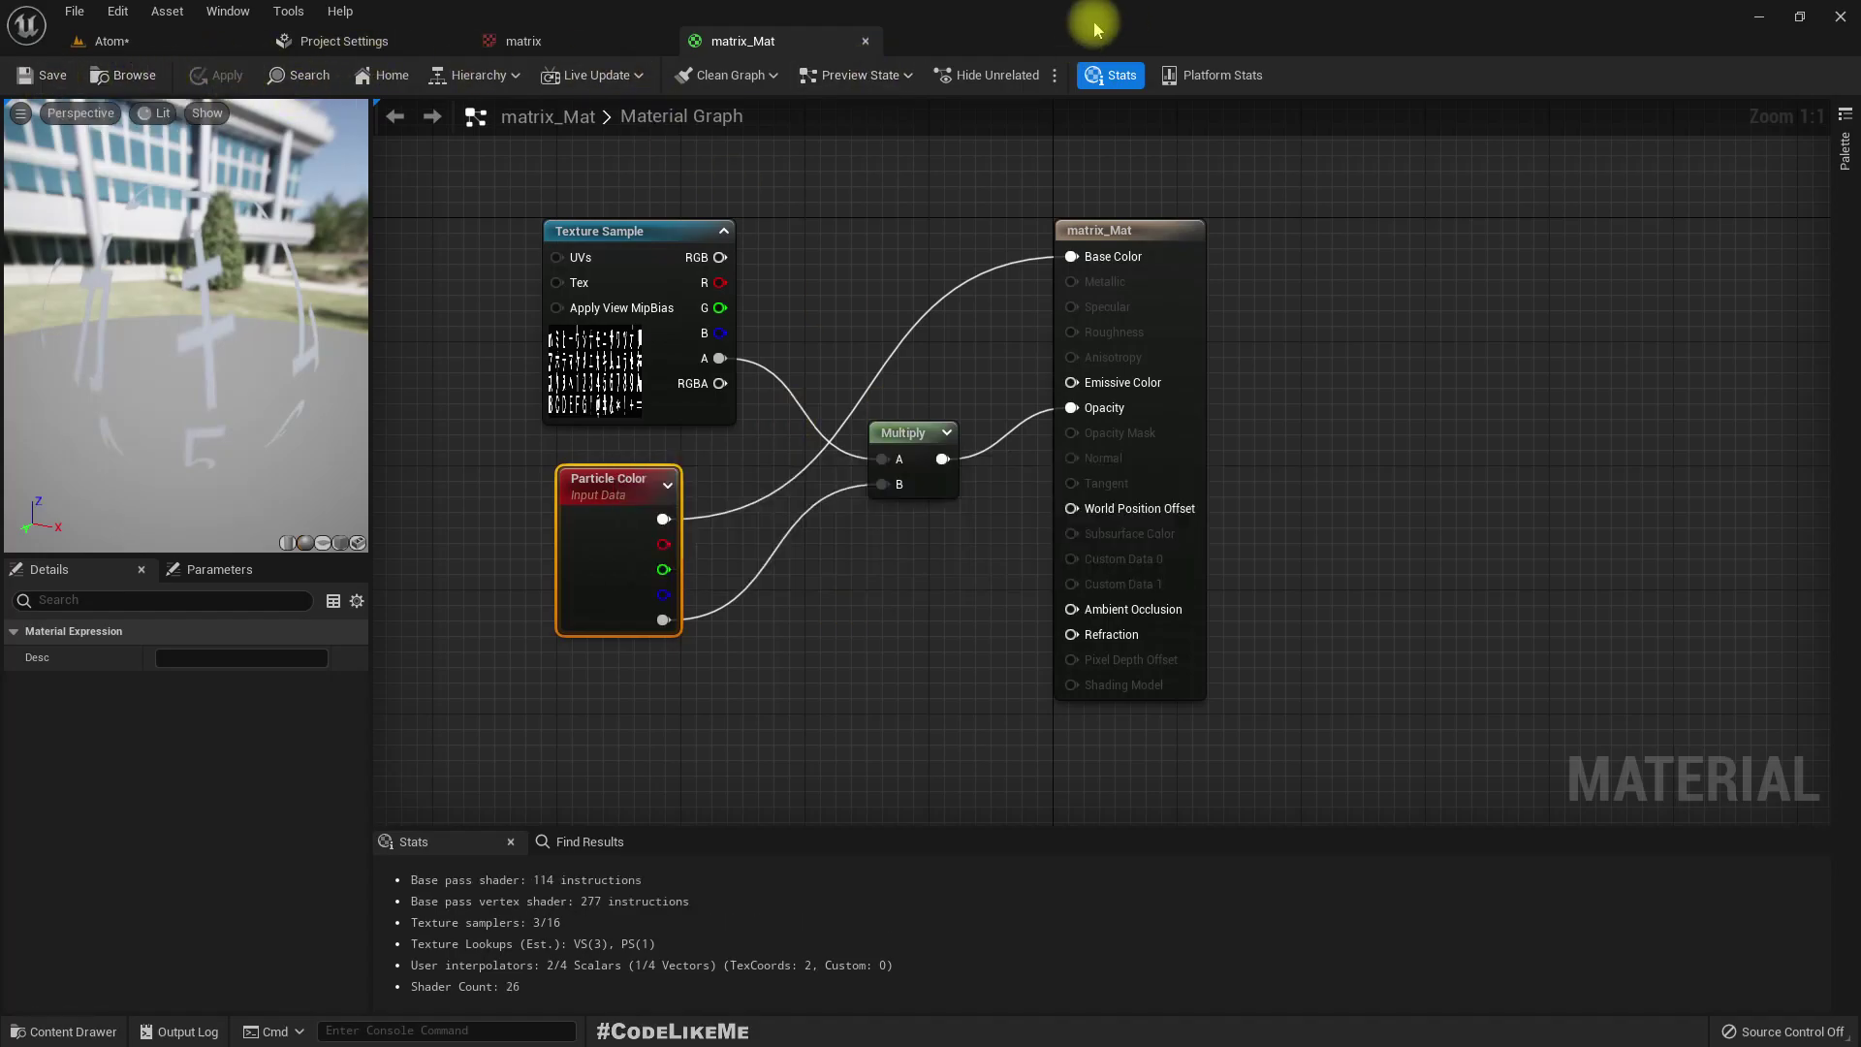
- Close the matrix_Mat material, matrix texture and Project Settings windows to return to the Atom level
click(866, 41)
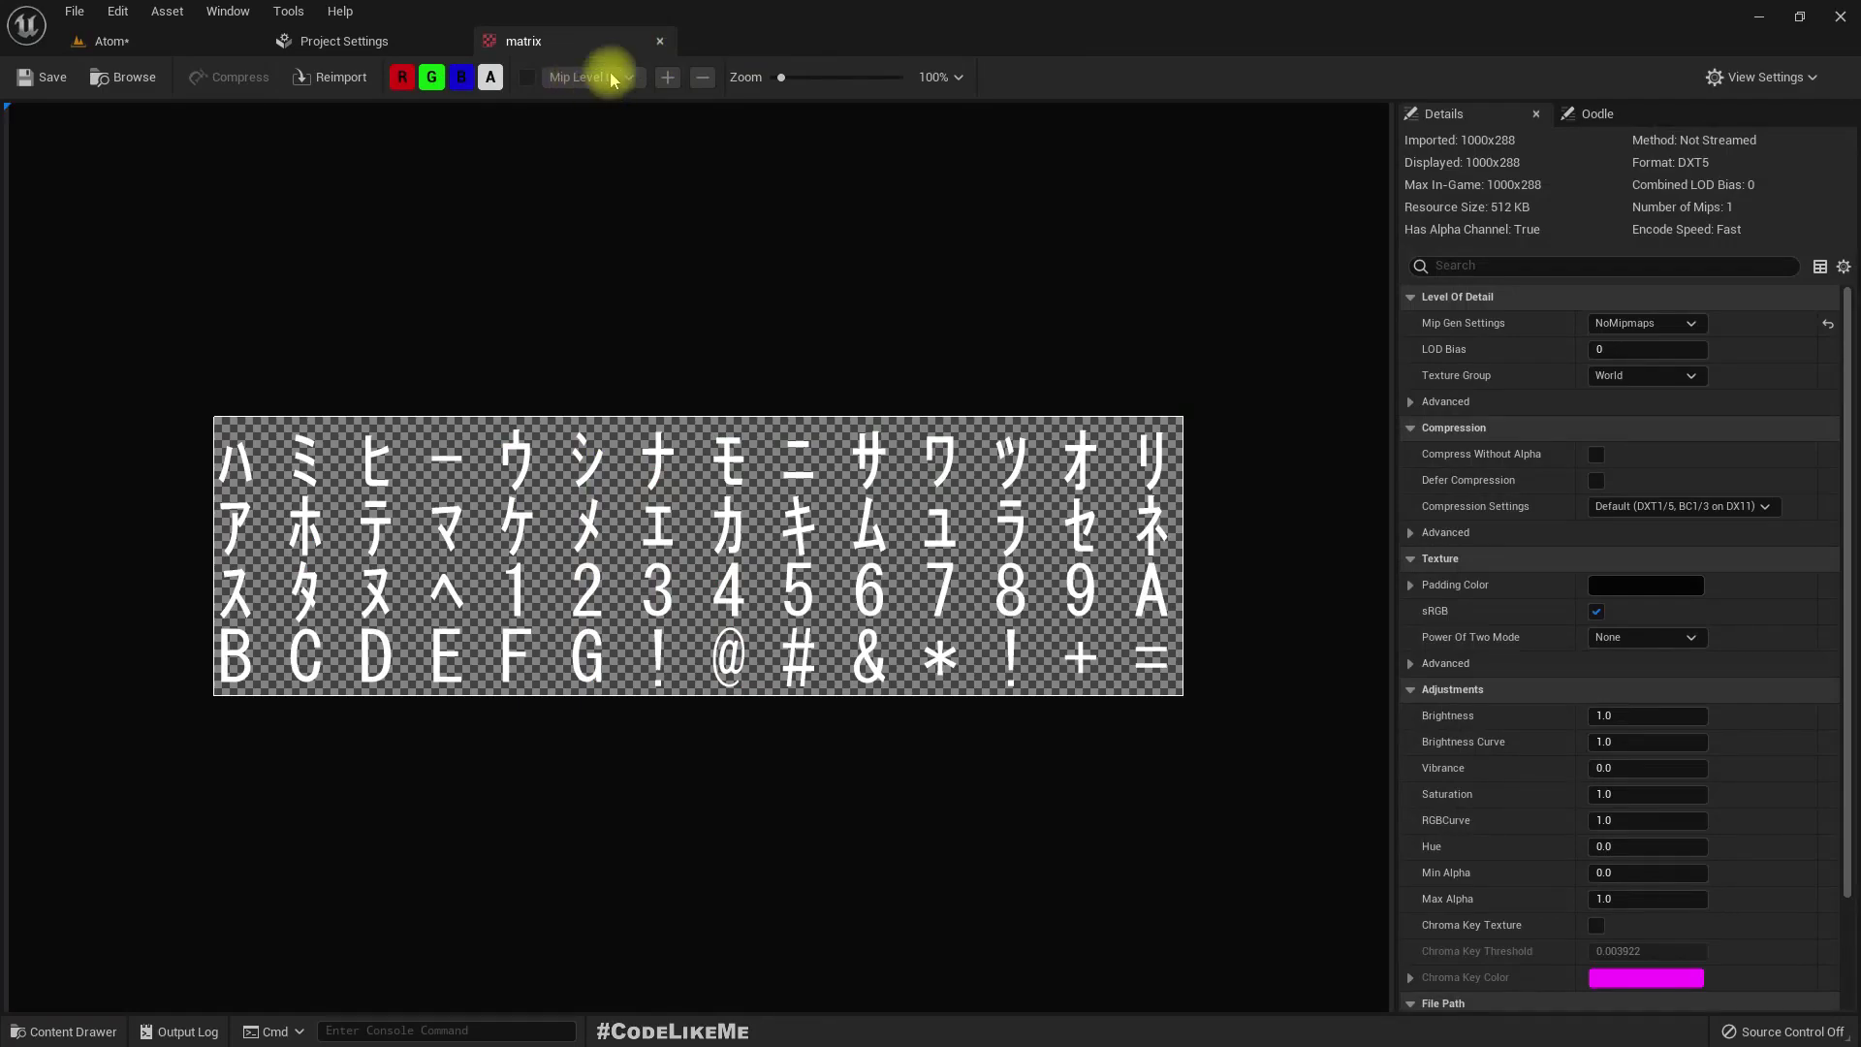
click(659, 41)
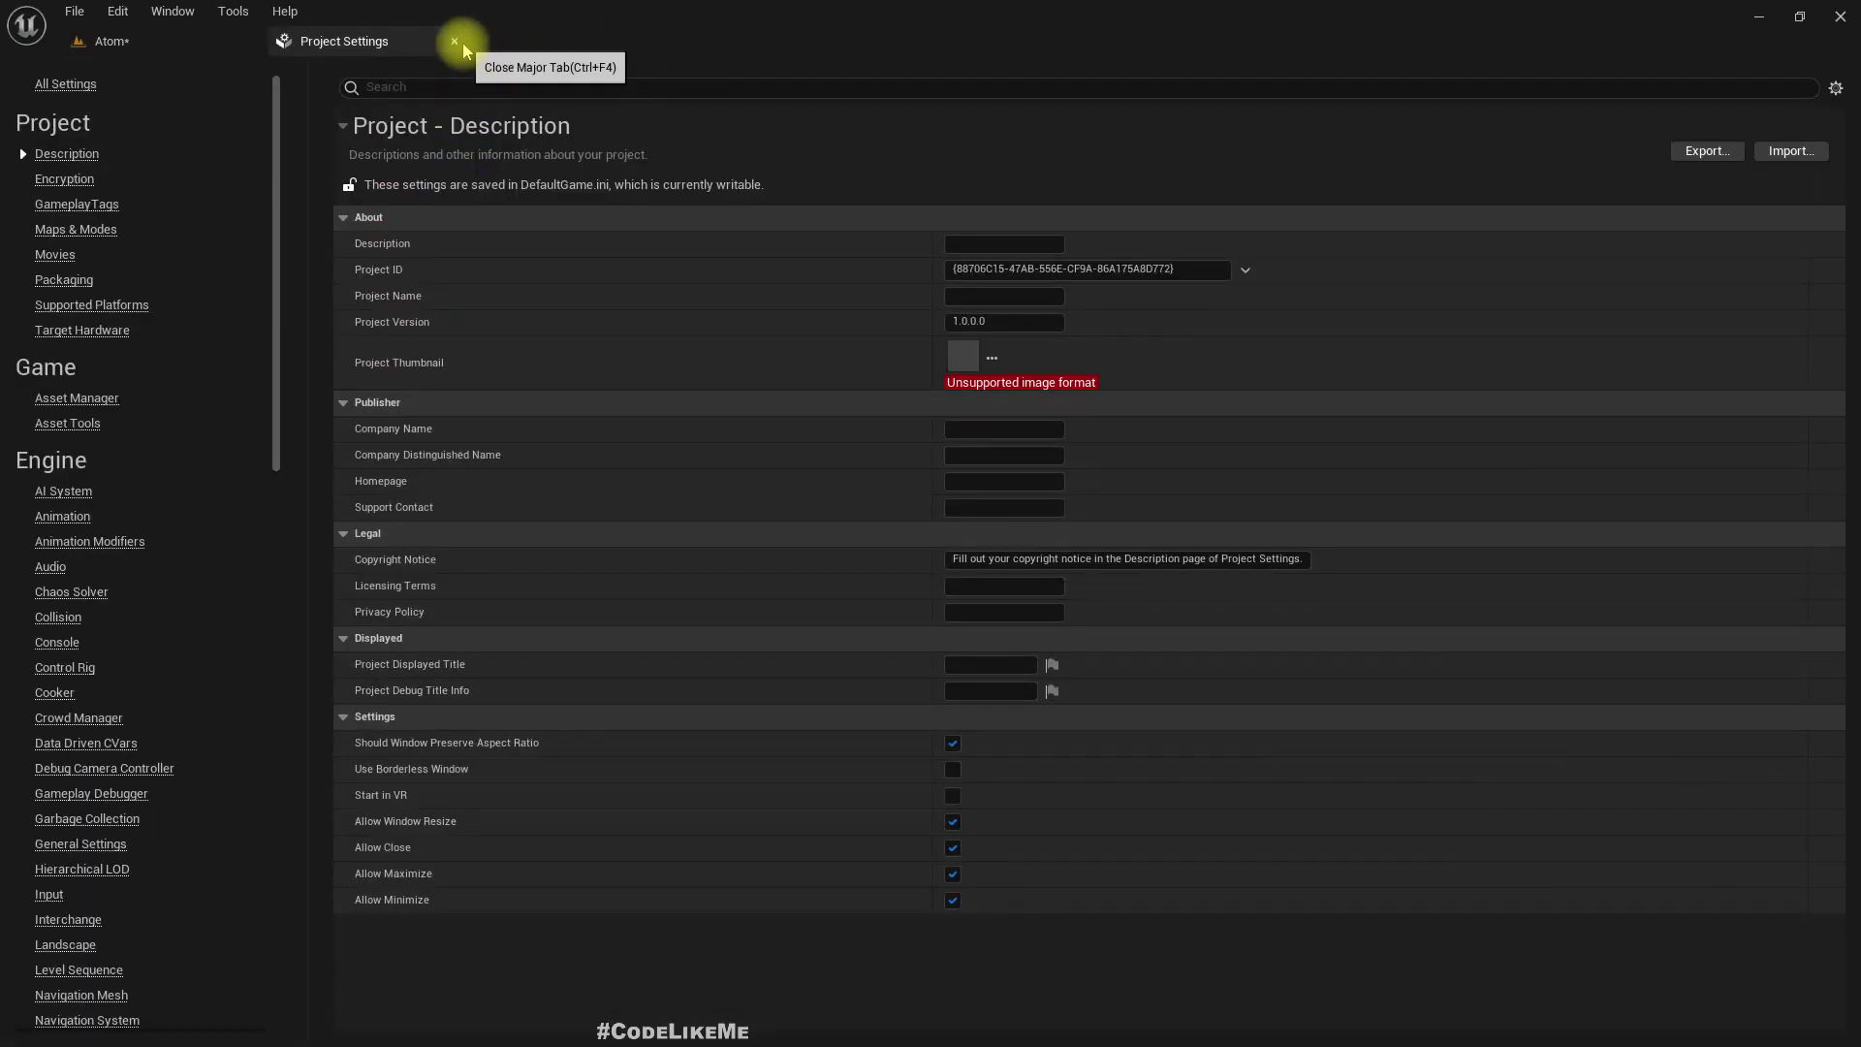
click(463, 42)
- Create a Niagara system named NS_Matrix from the Fountain emitter template in the Matrix folder and open it
right_click(775, 892)
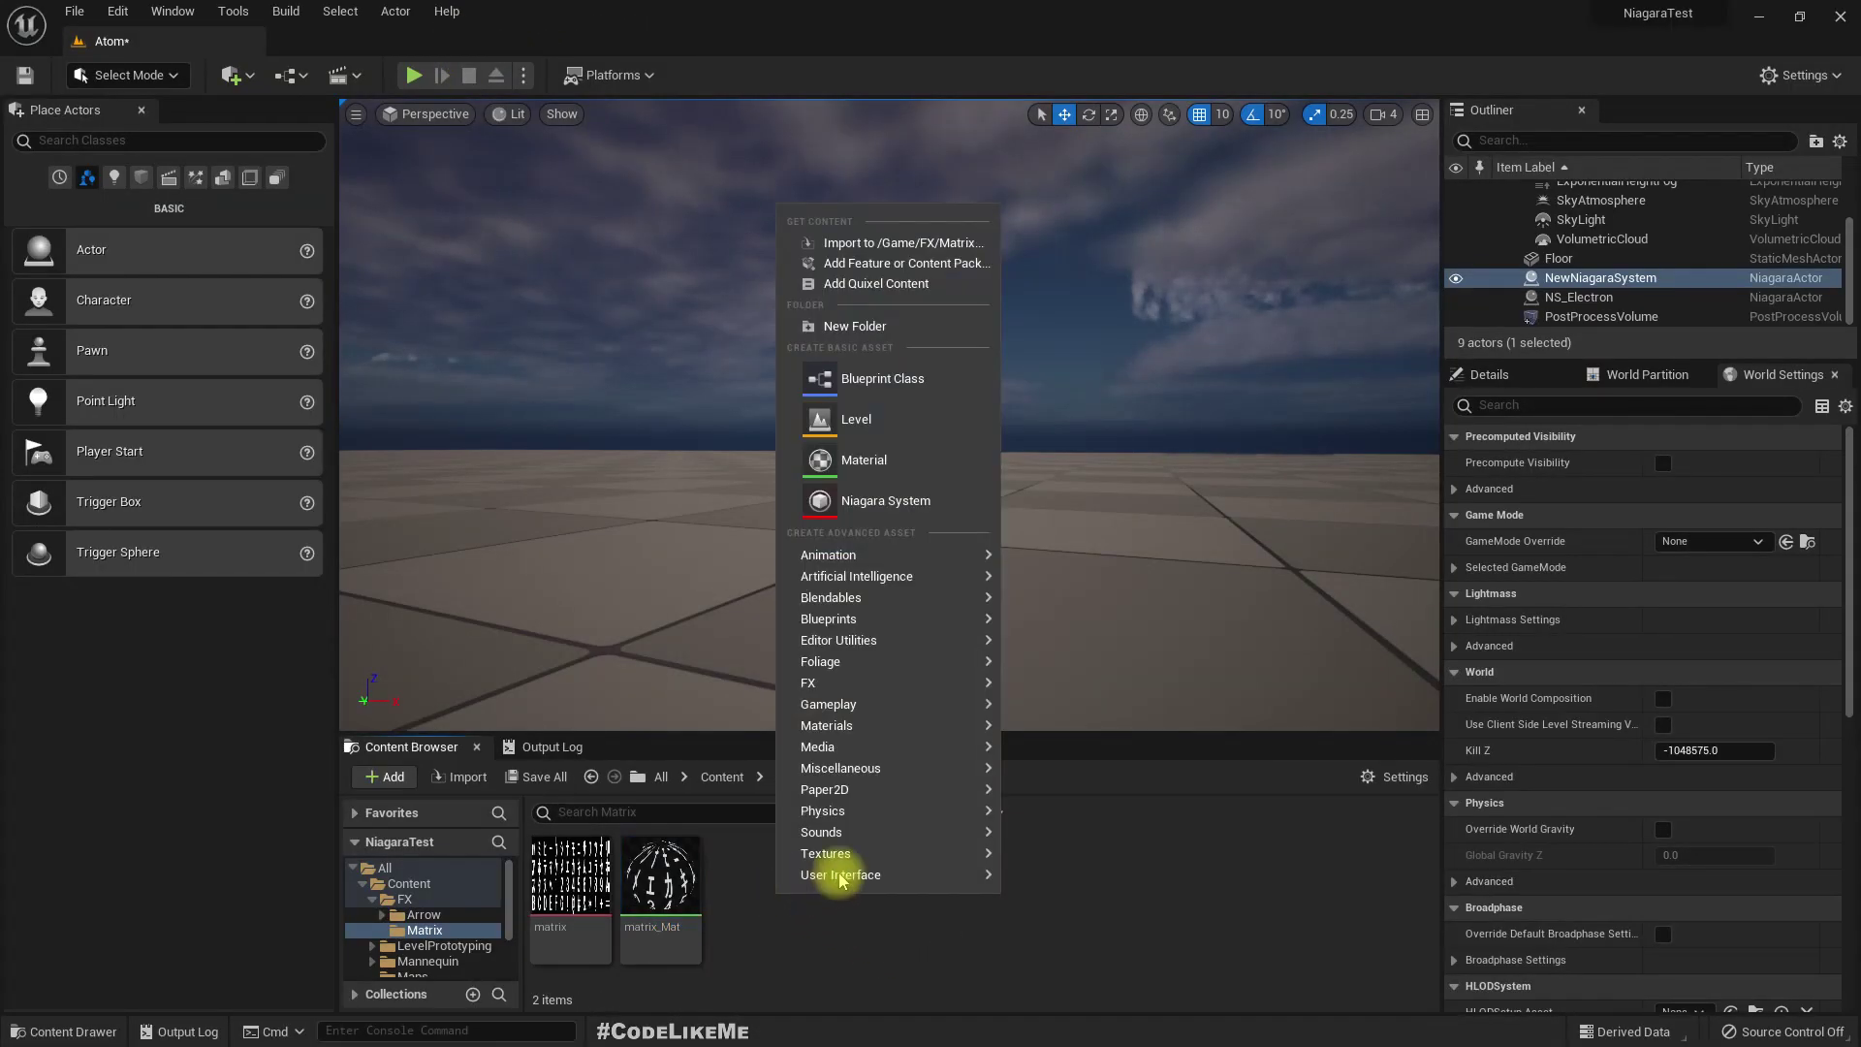
mouse_move(884, 694)
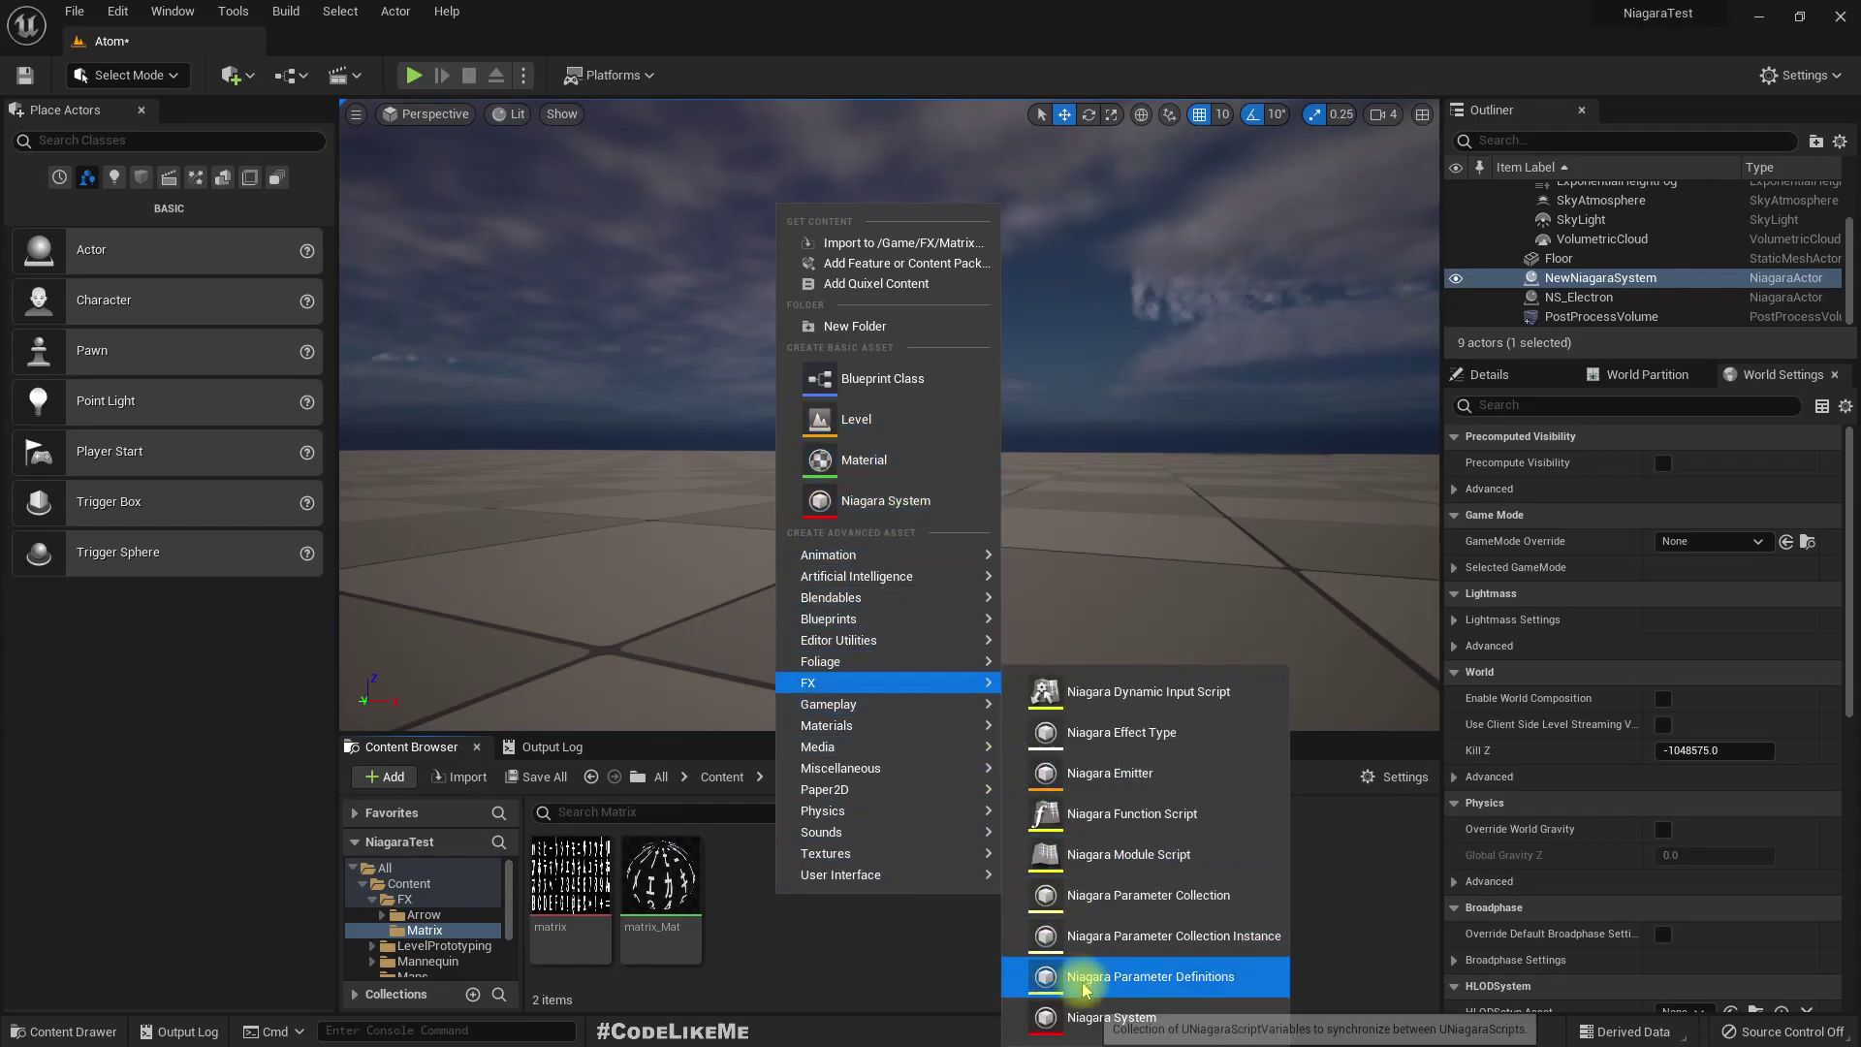
click(1105, 1017)
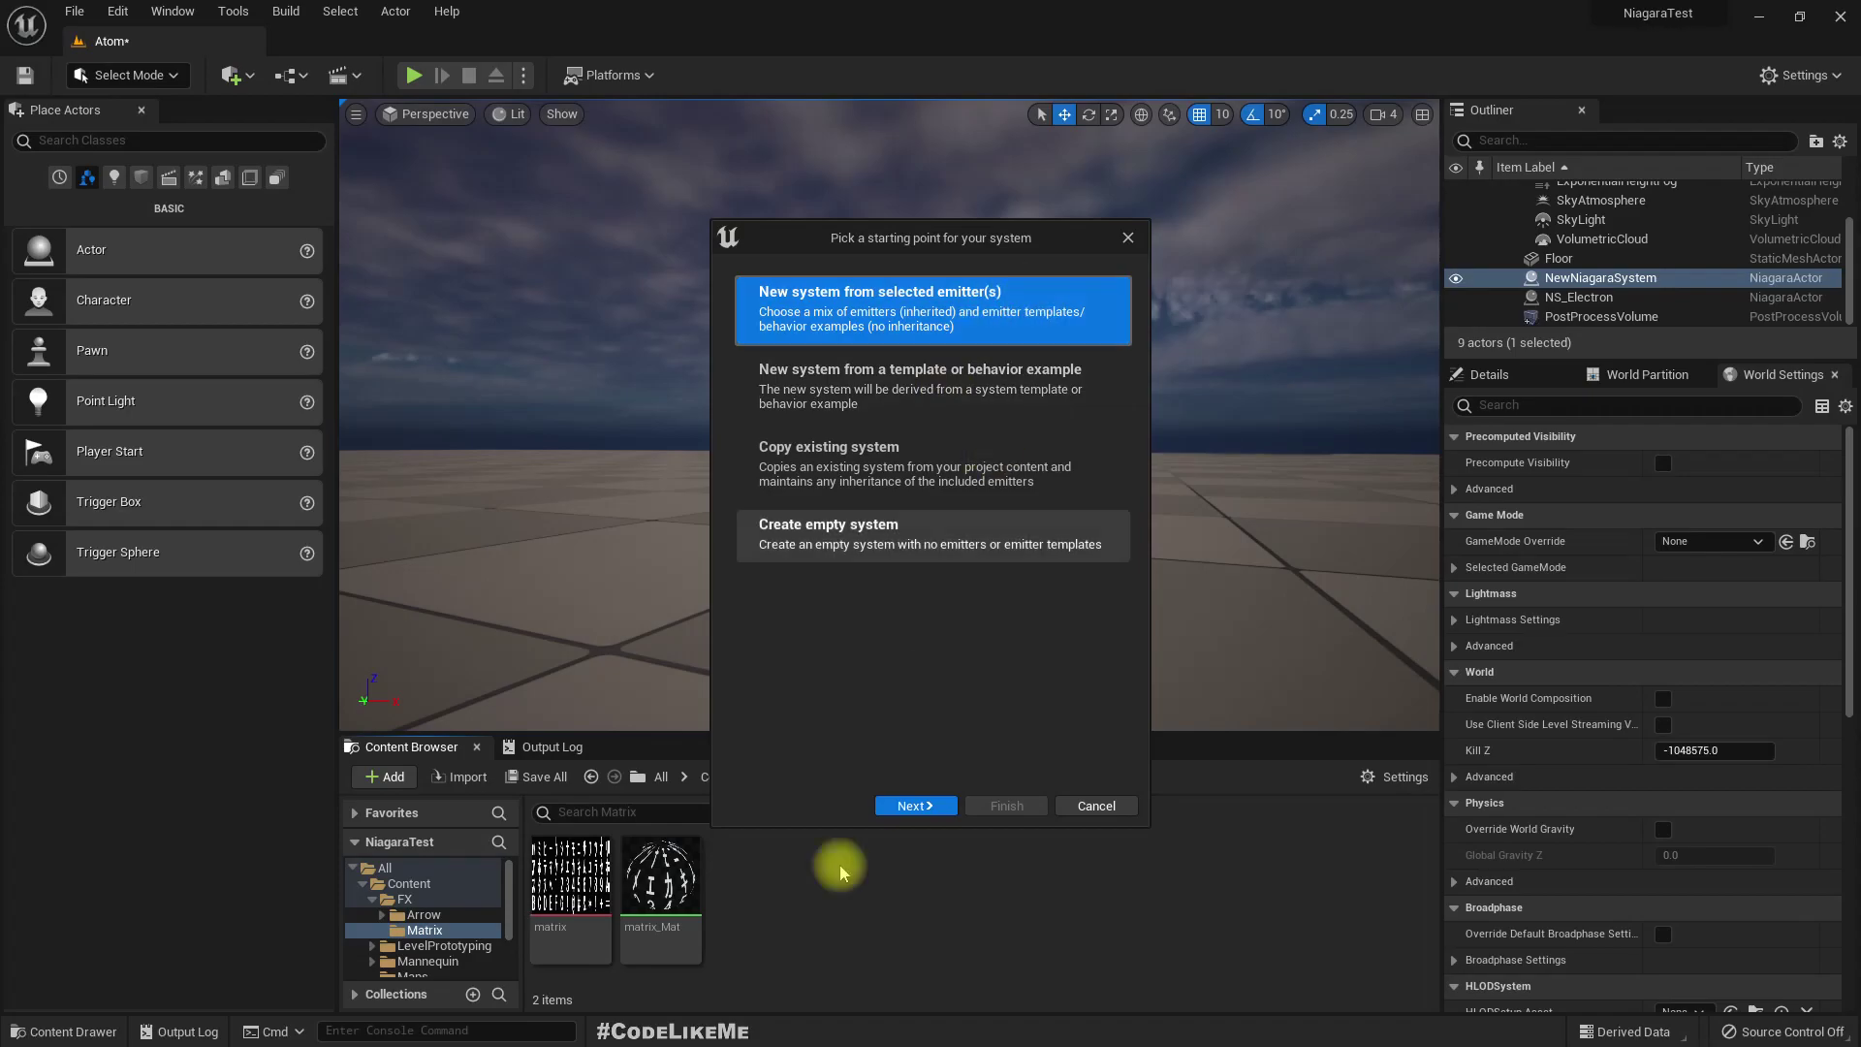
click(916, 806)
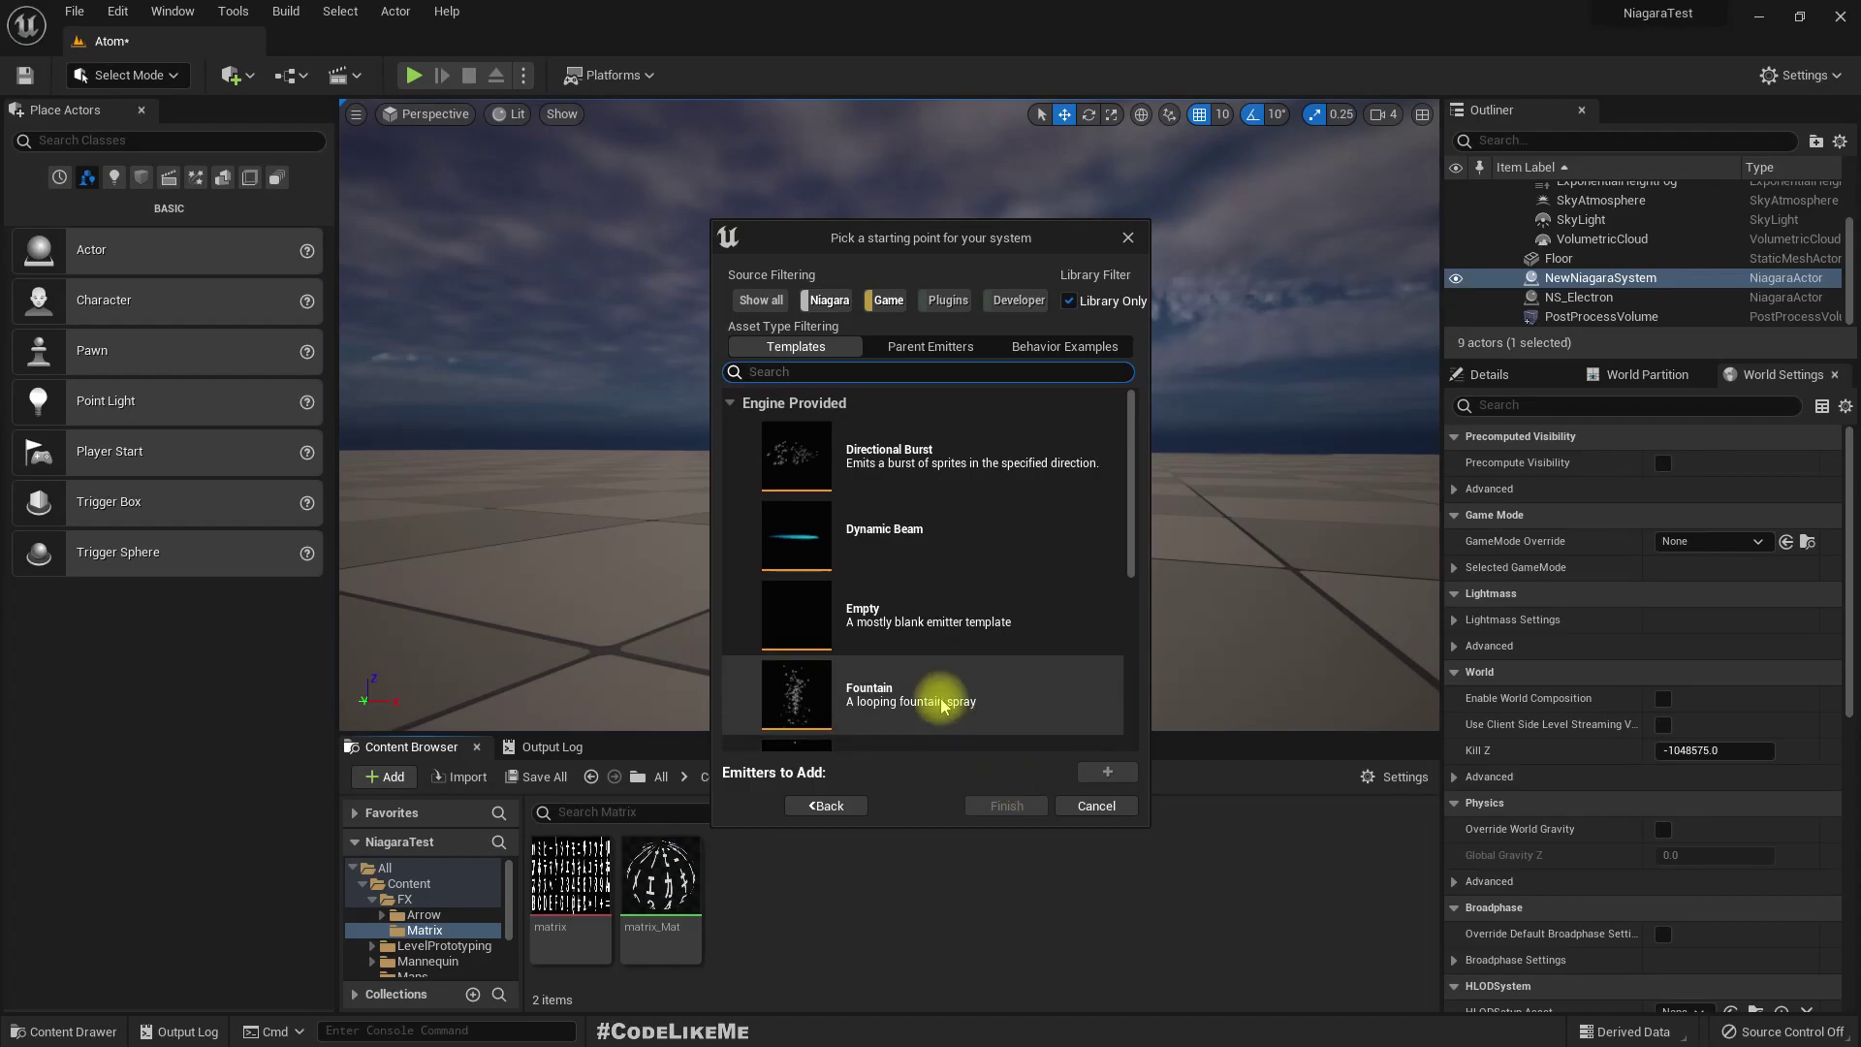
scroll(942, 705, down, 1)
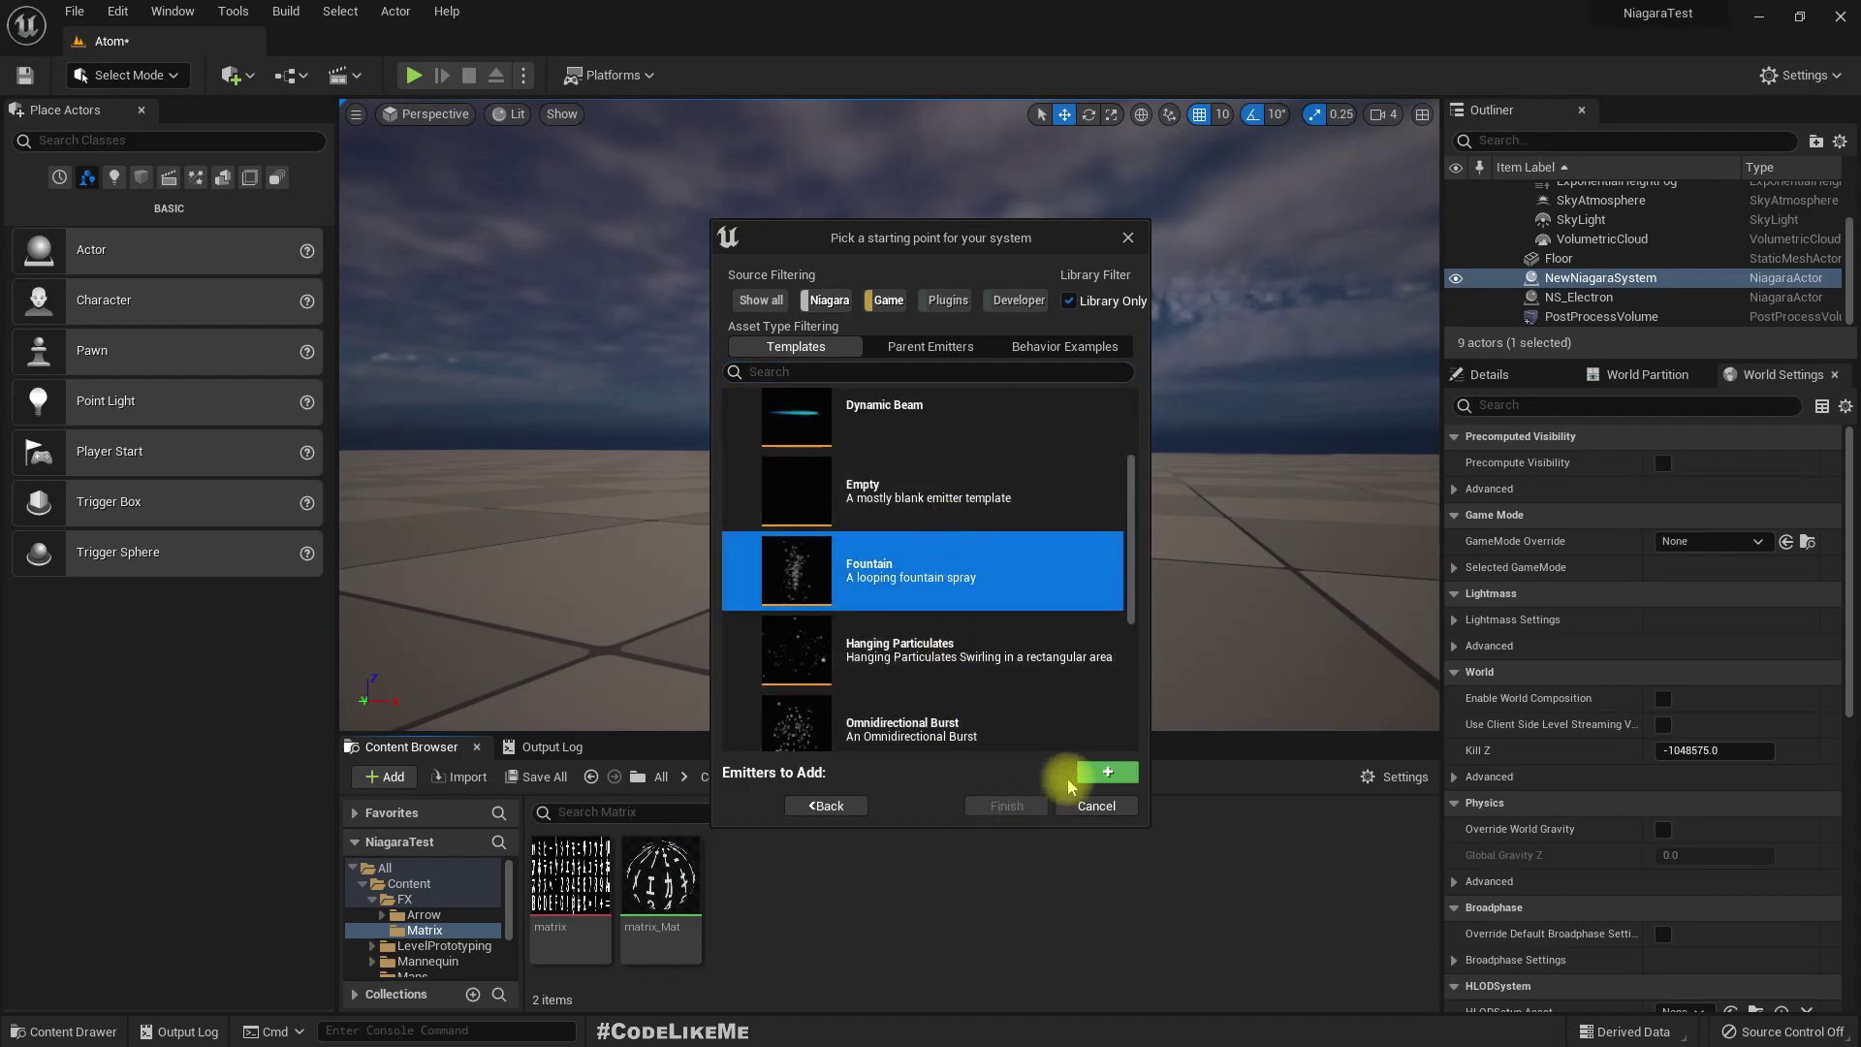
click(1095, 771)
click(1007, 806)
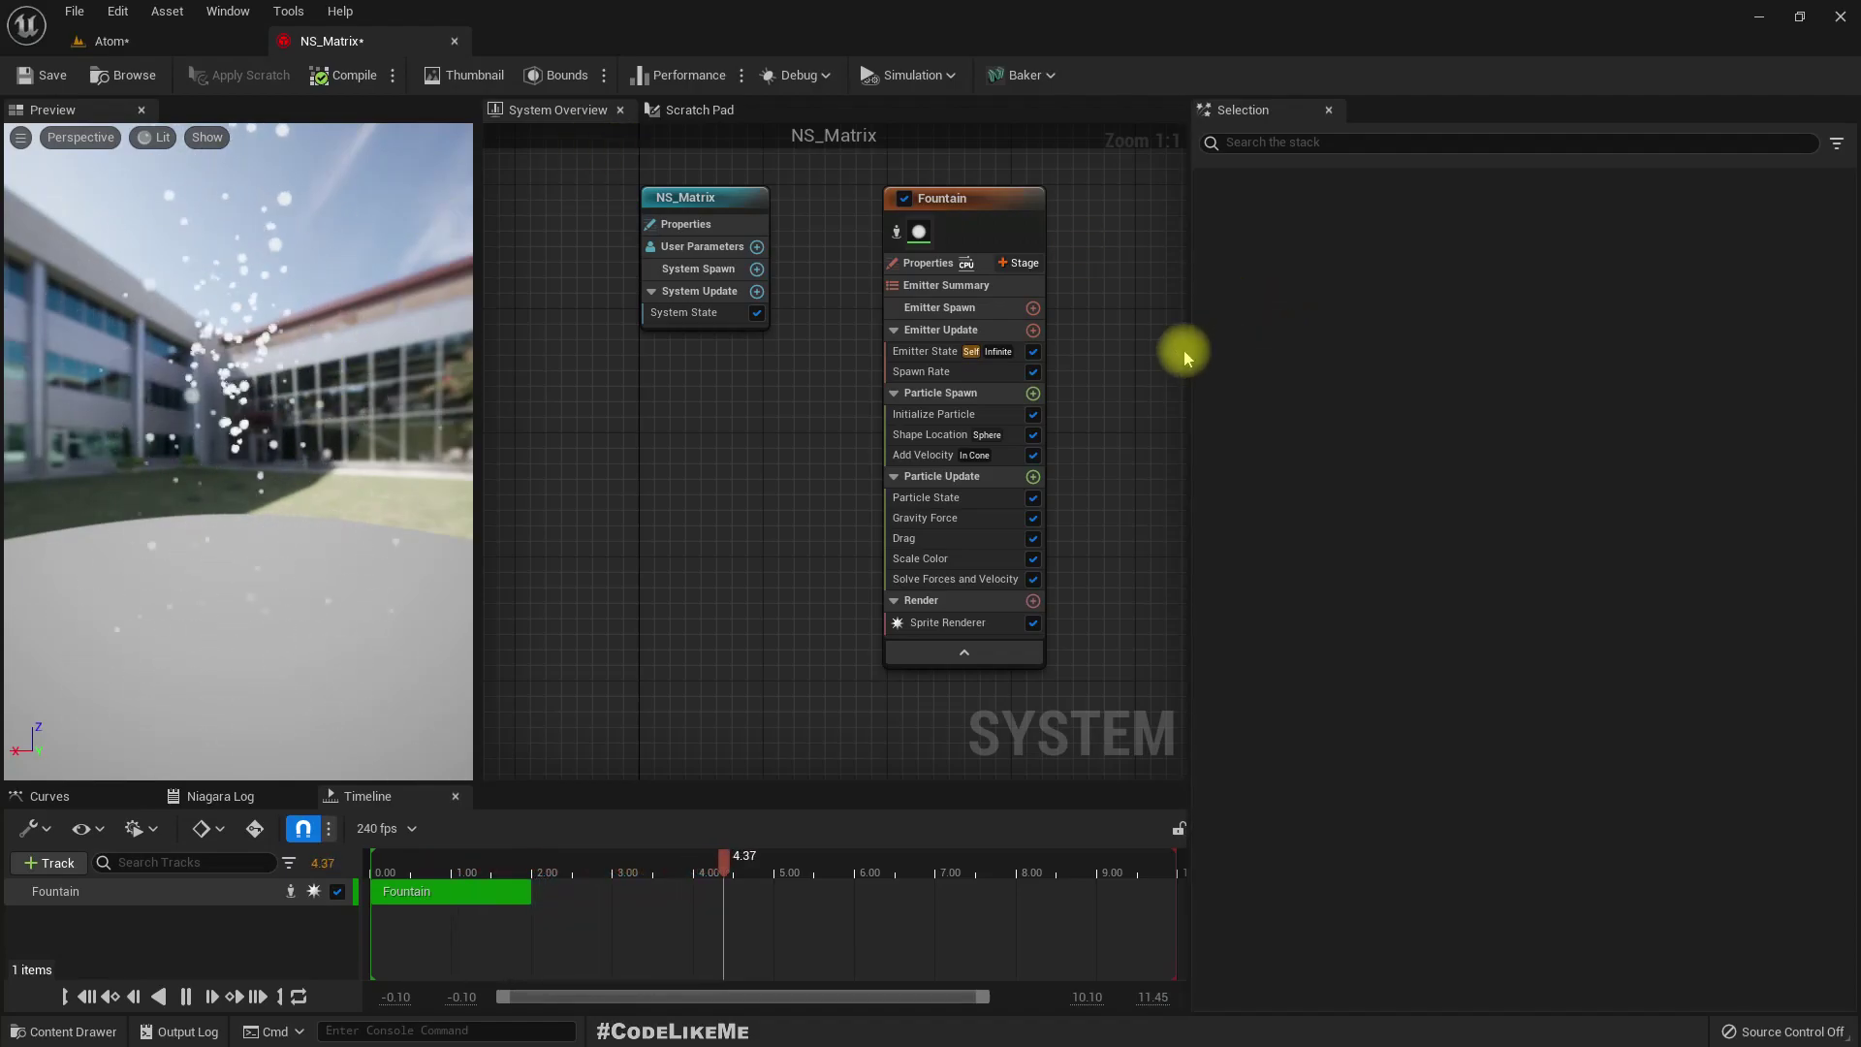
- Widen the system overview area and delete the Add Velocity module from the Fountain emitter's Particle Spawn group
drag(1190, 338, 1551, 341)
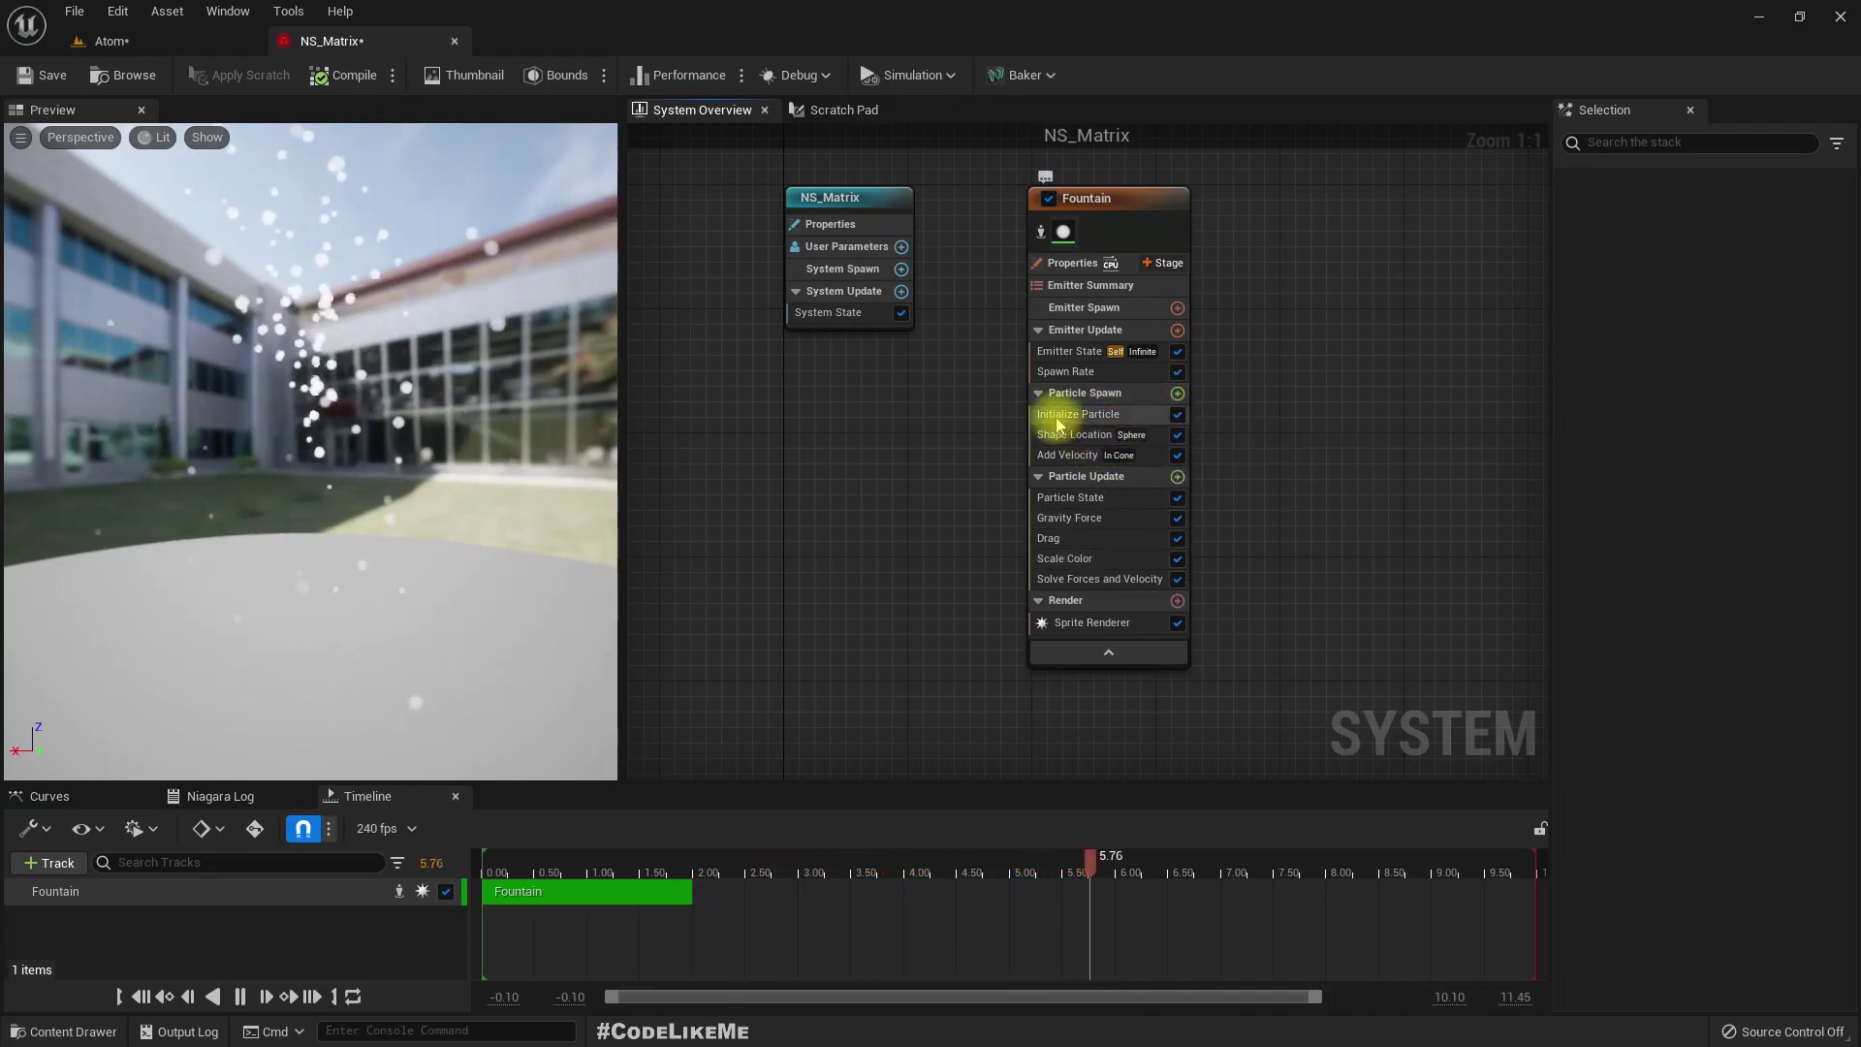
click(1178, 455)
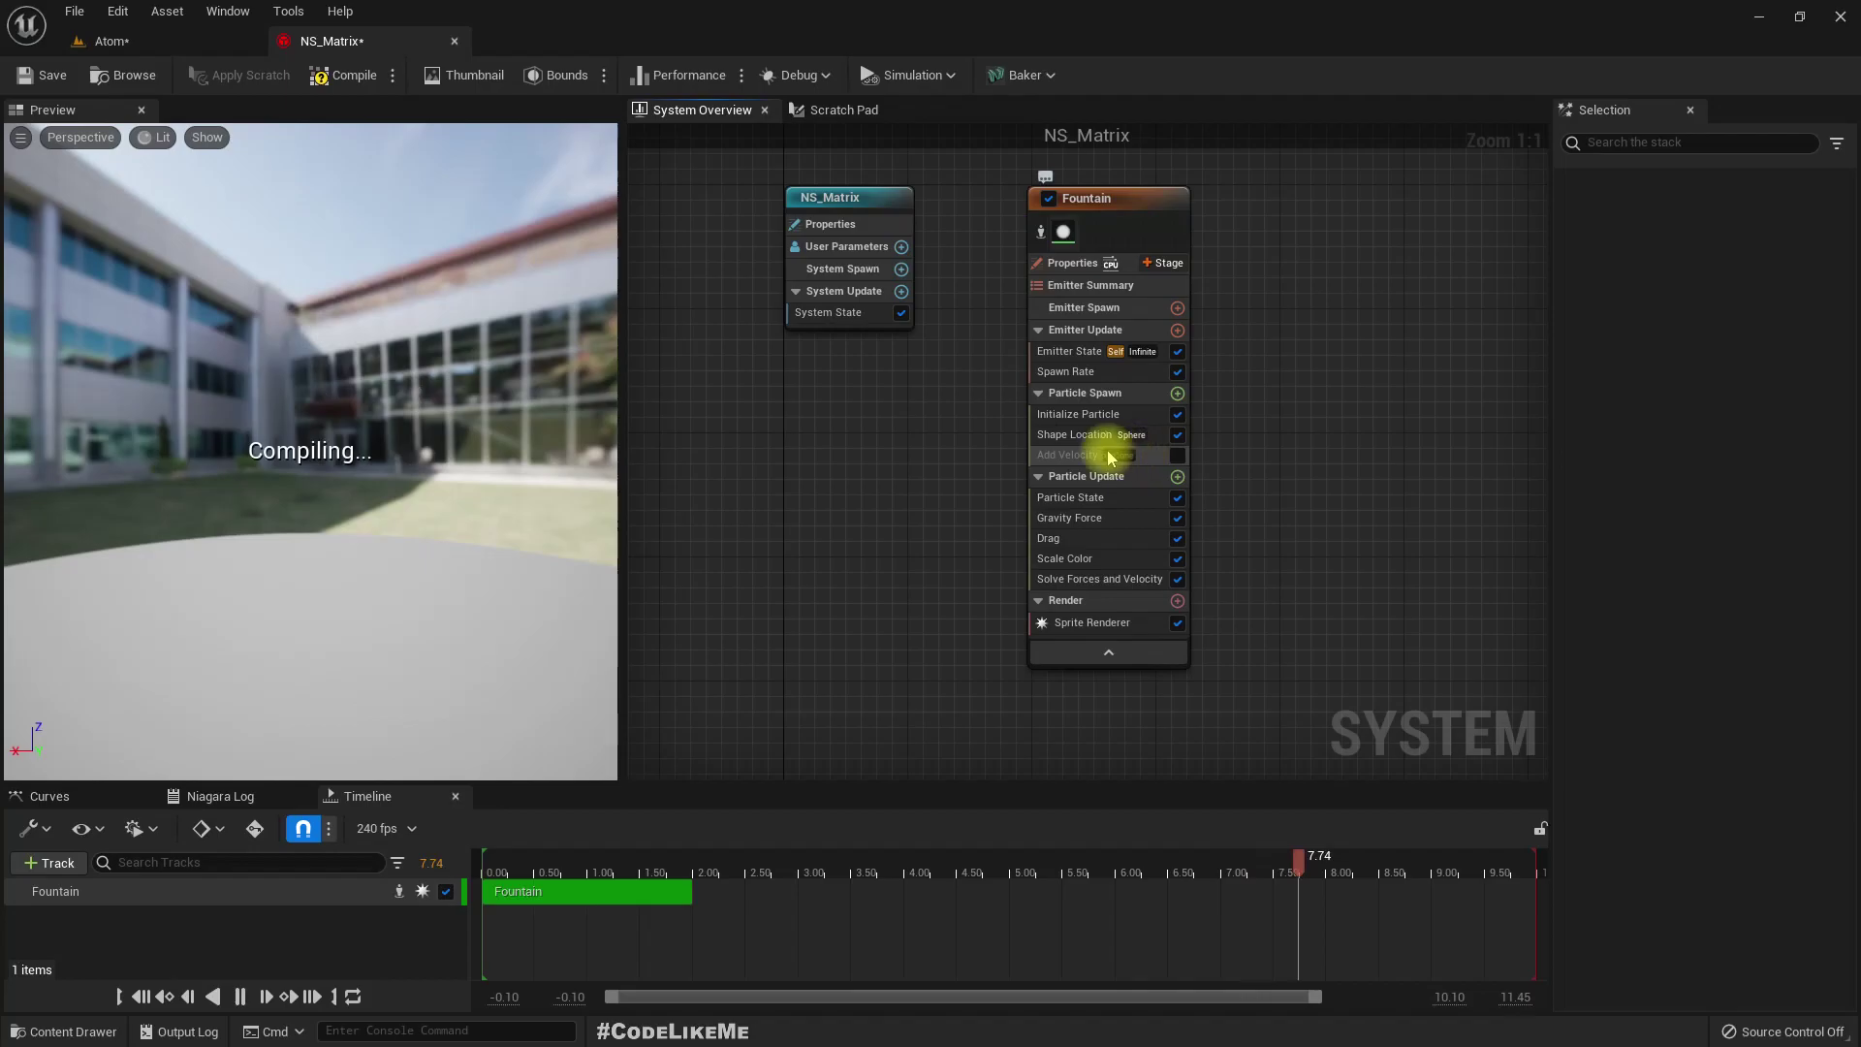
click(1132, 458)
key(Delete)
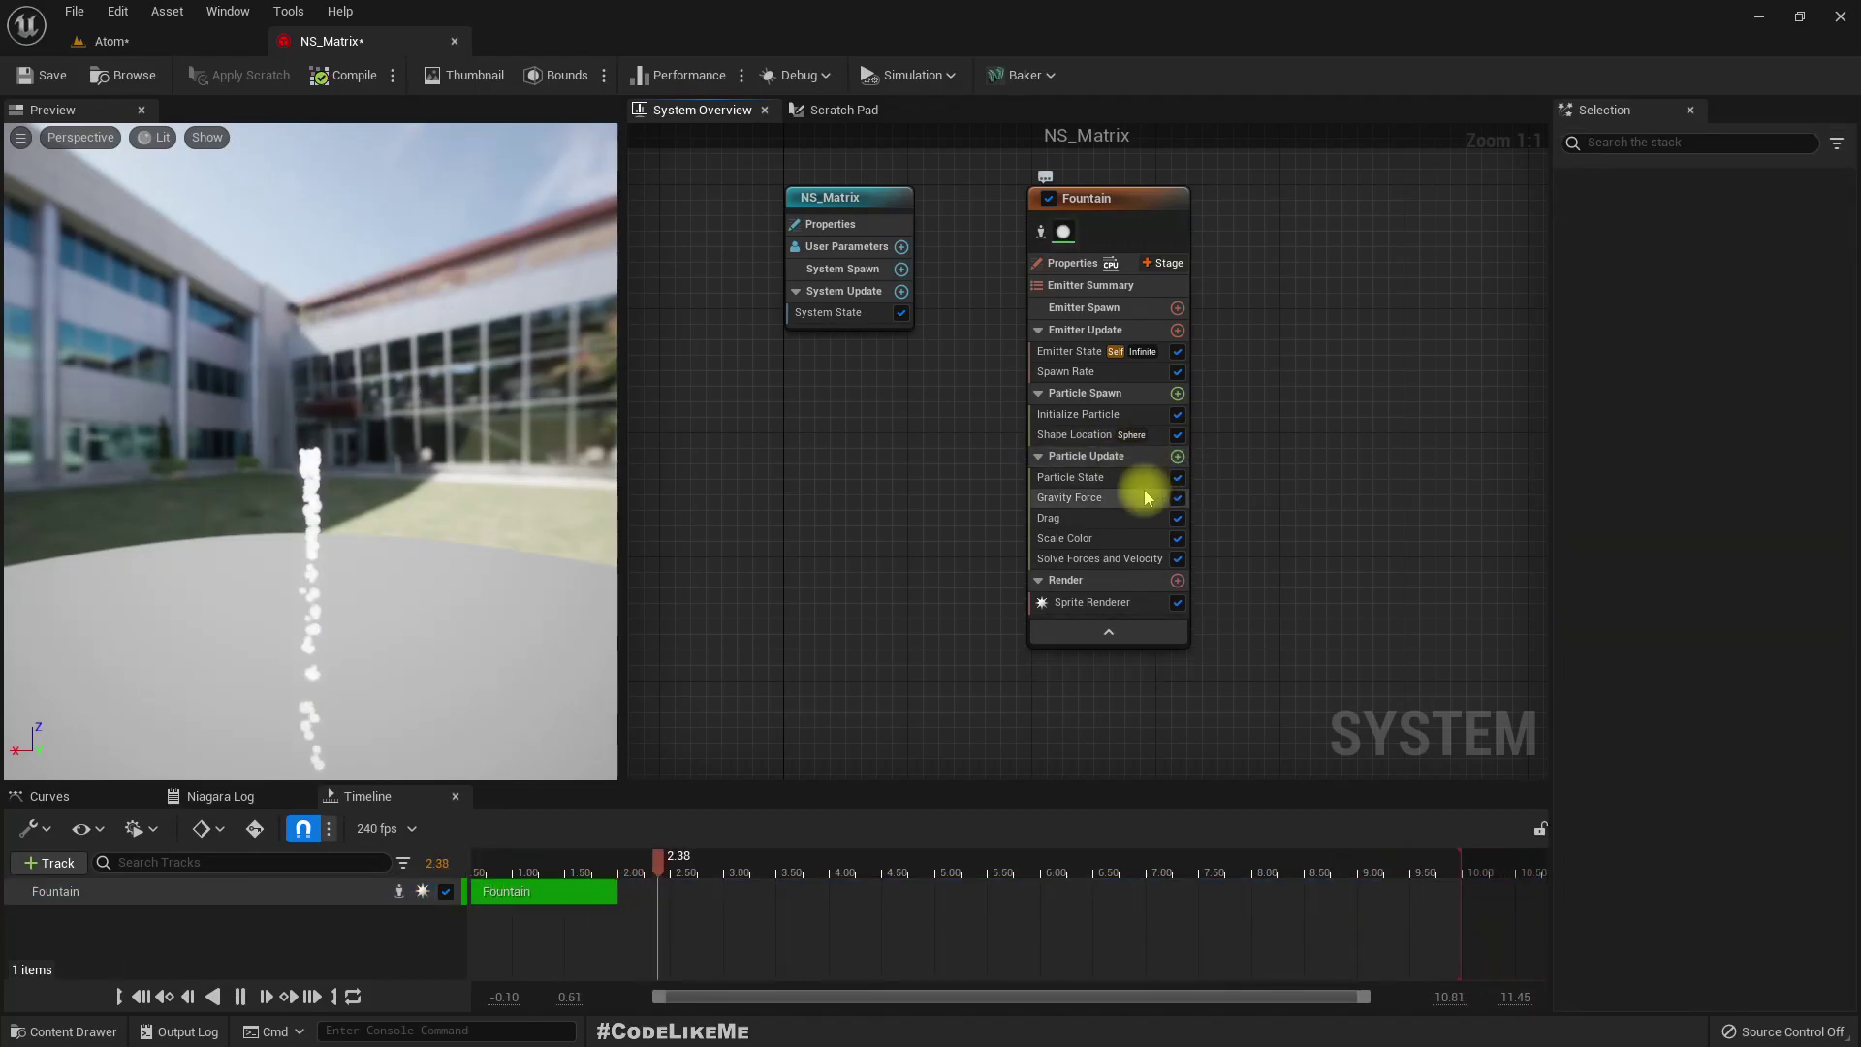
- Change the Shape Location primitive to Box / Plane and set its box size to 1000 in X and Y
click(1073, 438)
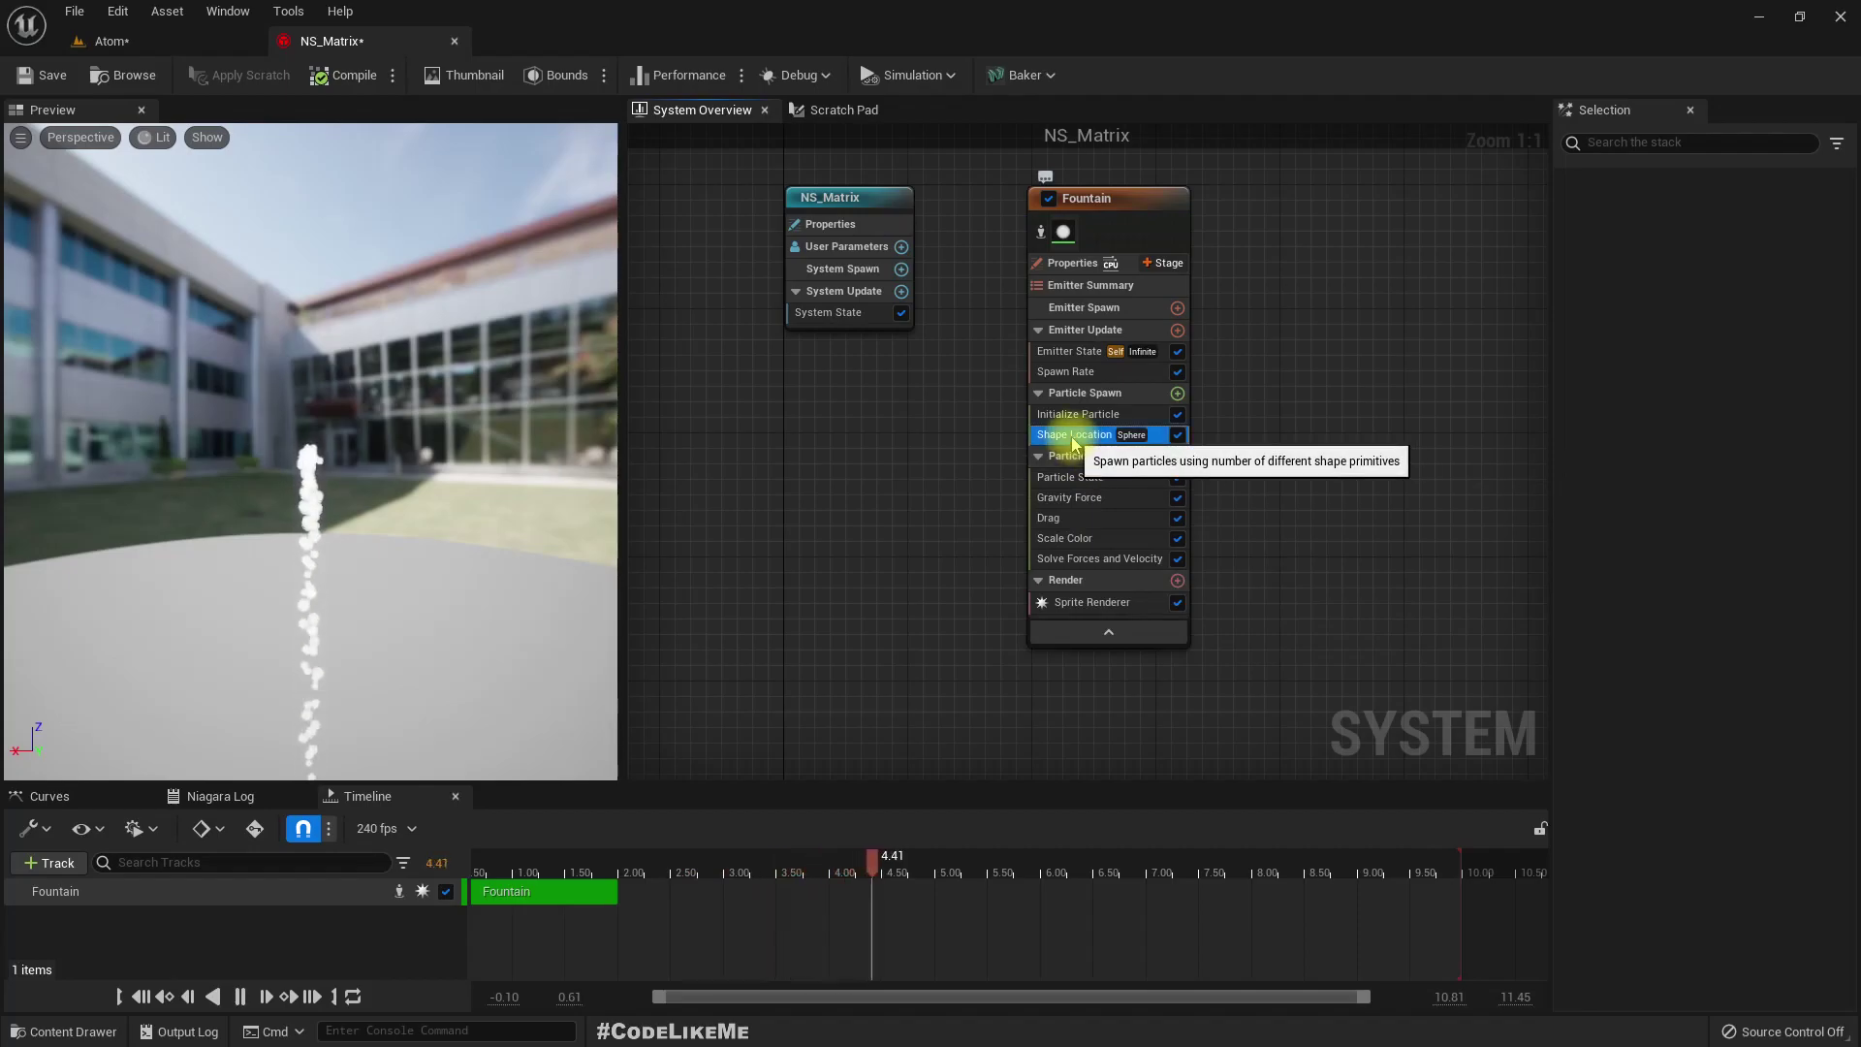
click(1704, 300)
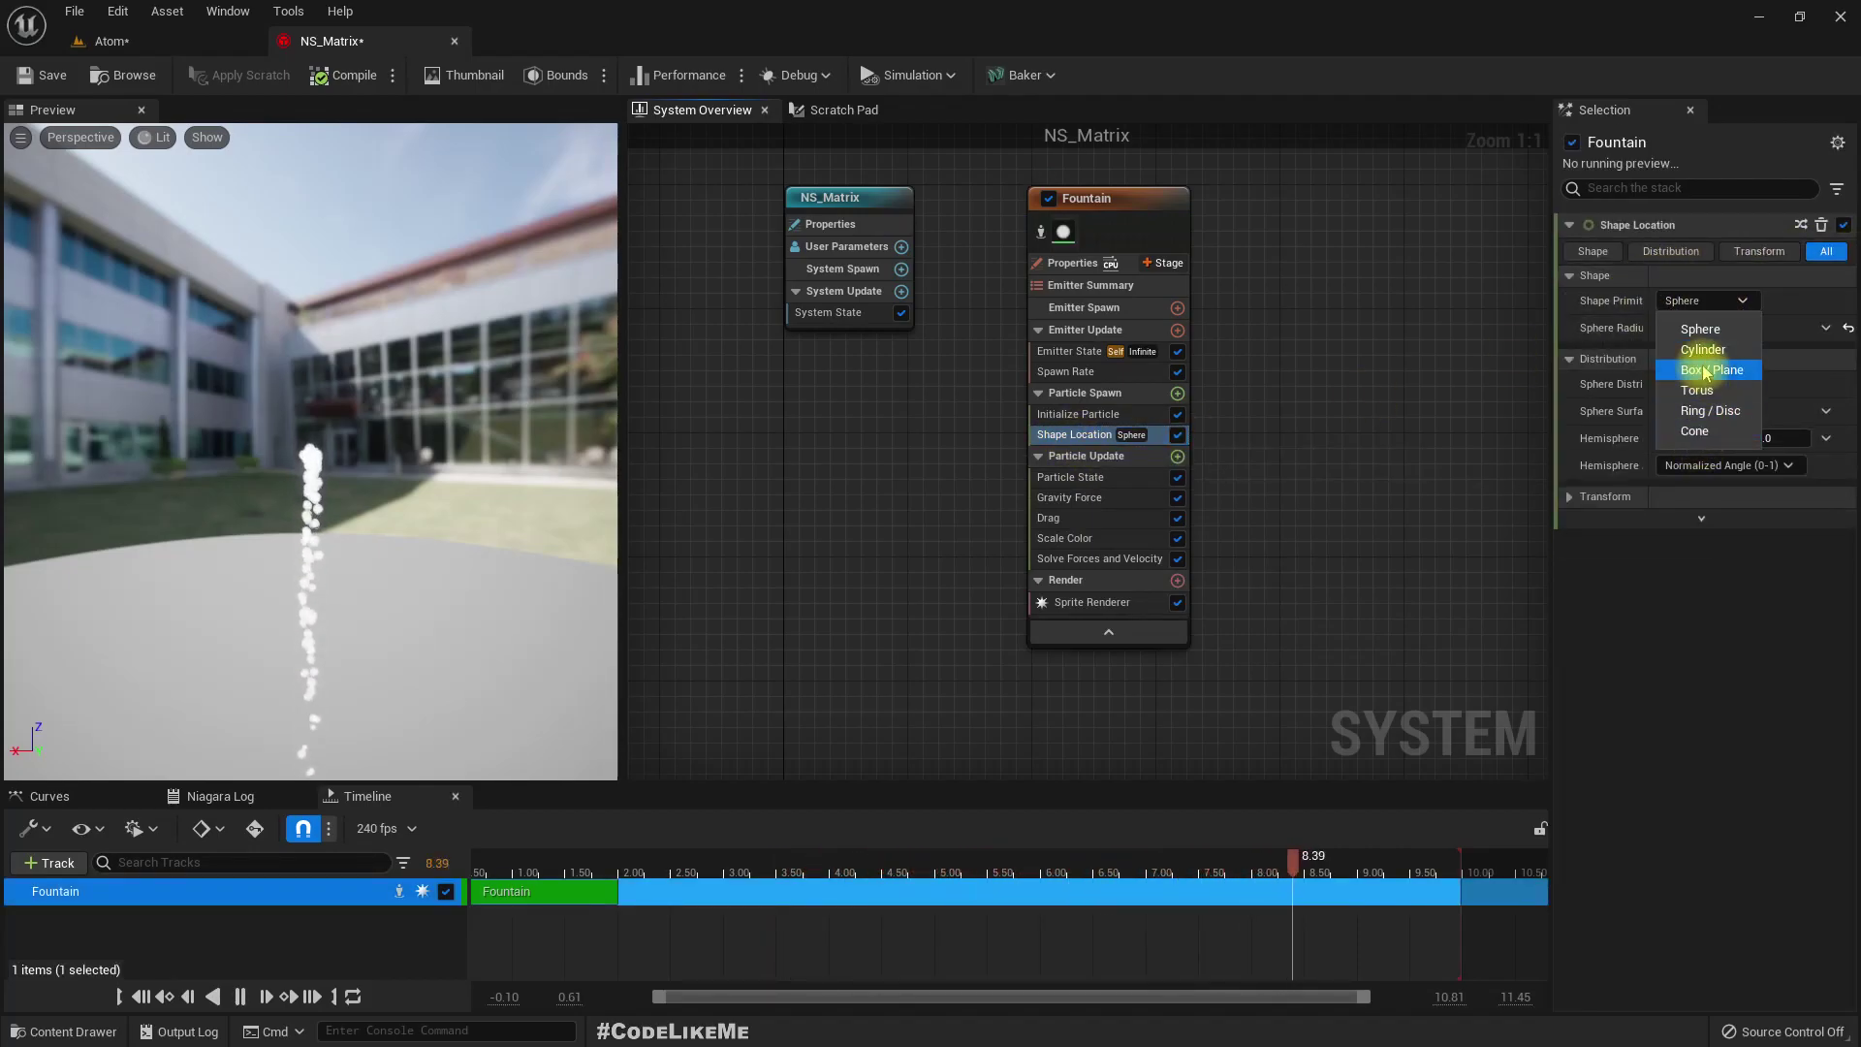
click(1710, 369)
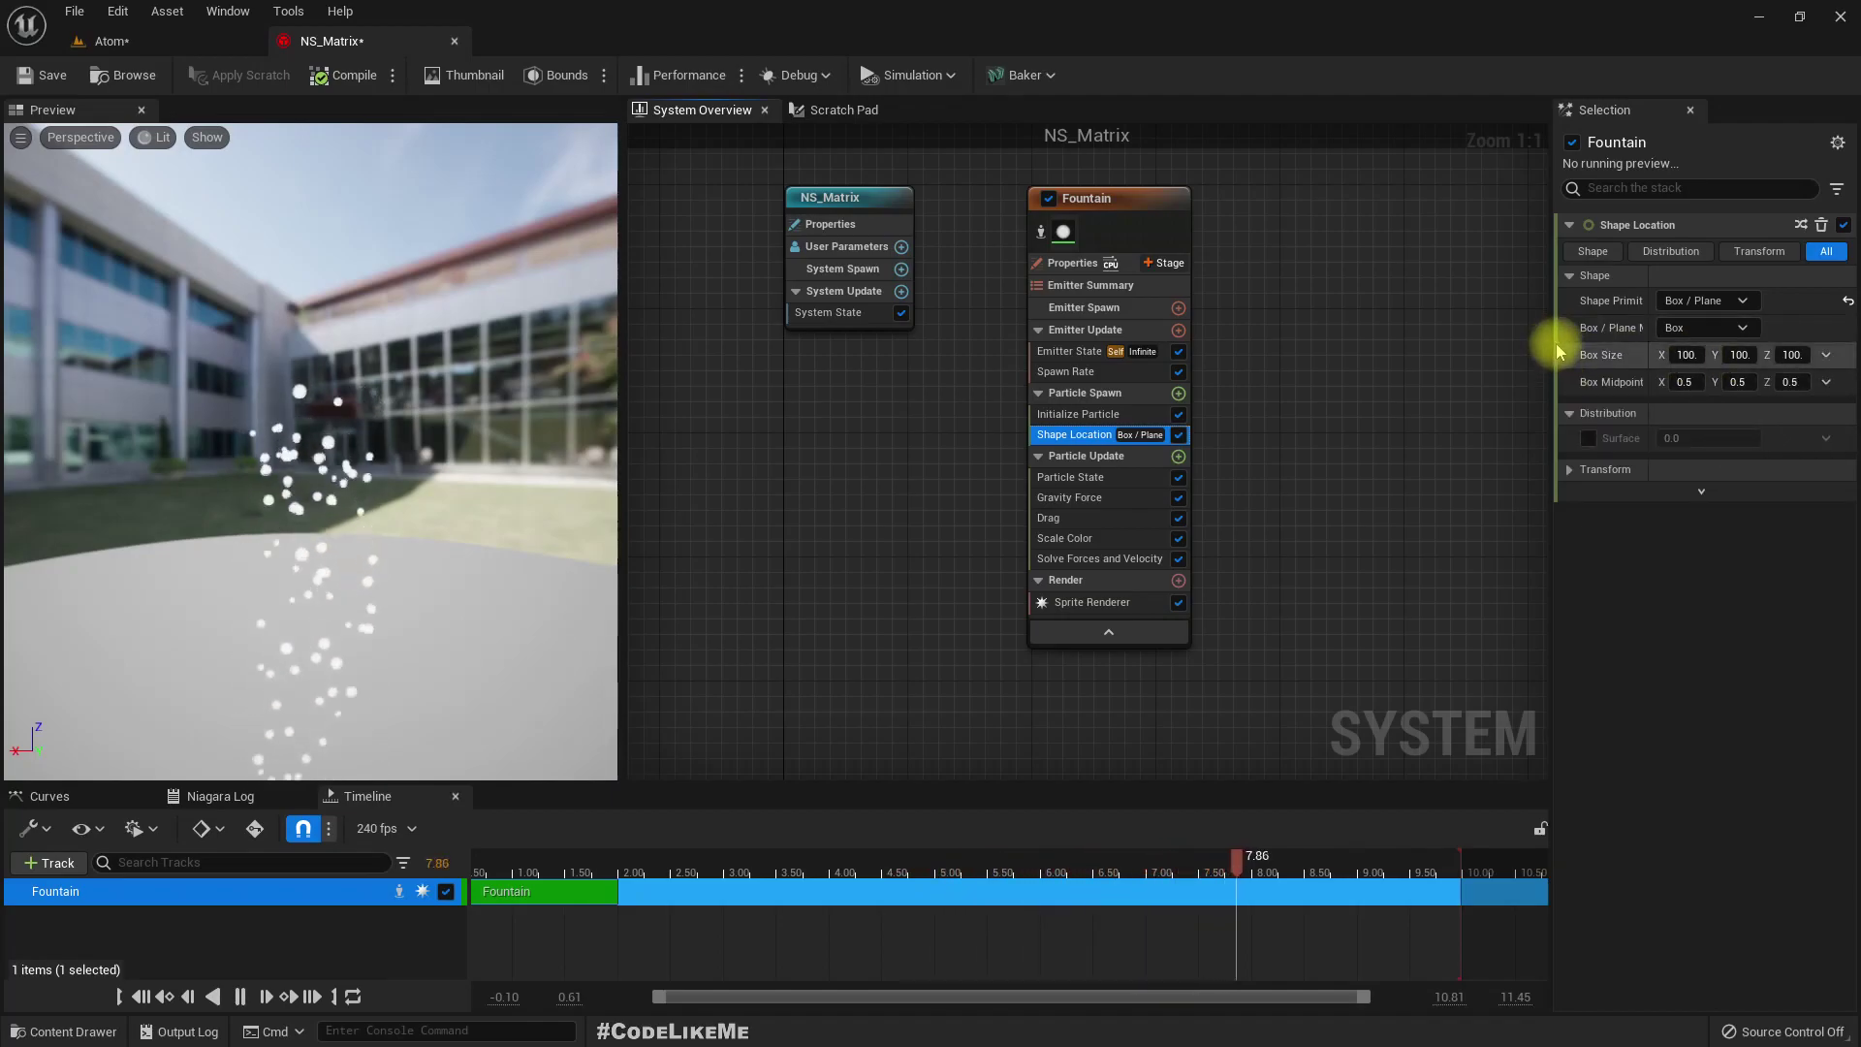
drag(1556, 359, 1424, 355)
click(1597, 355)
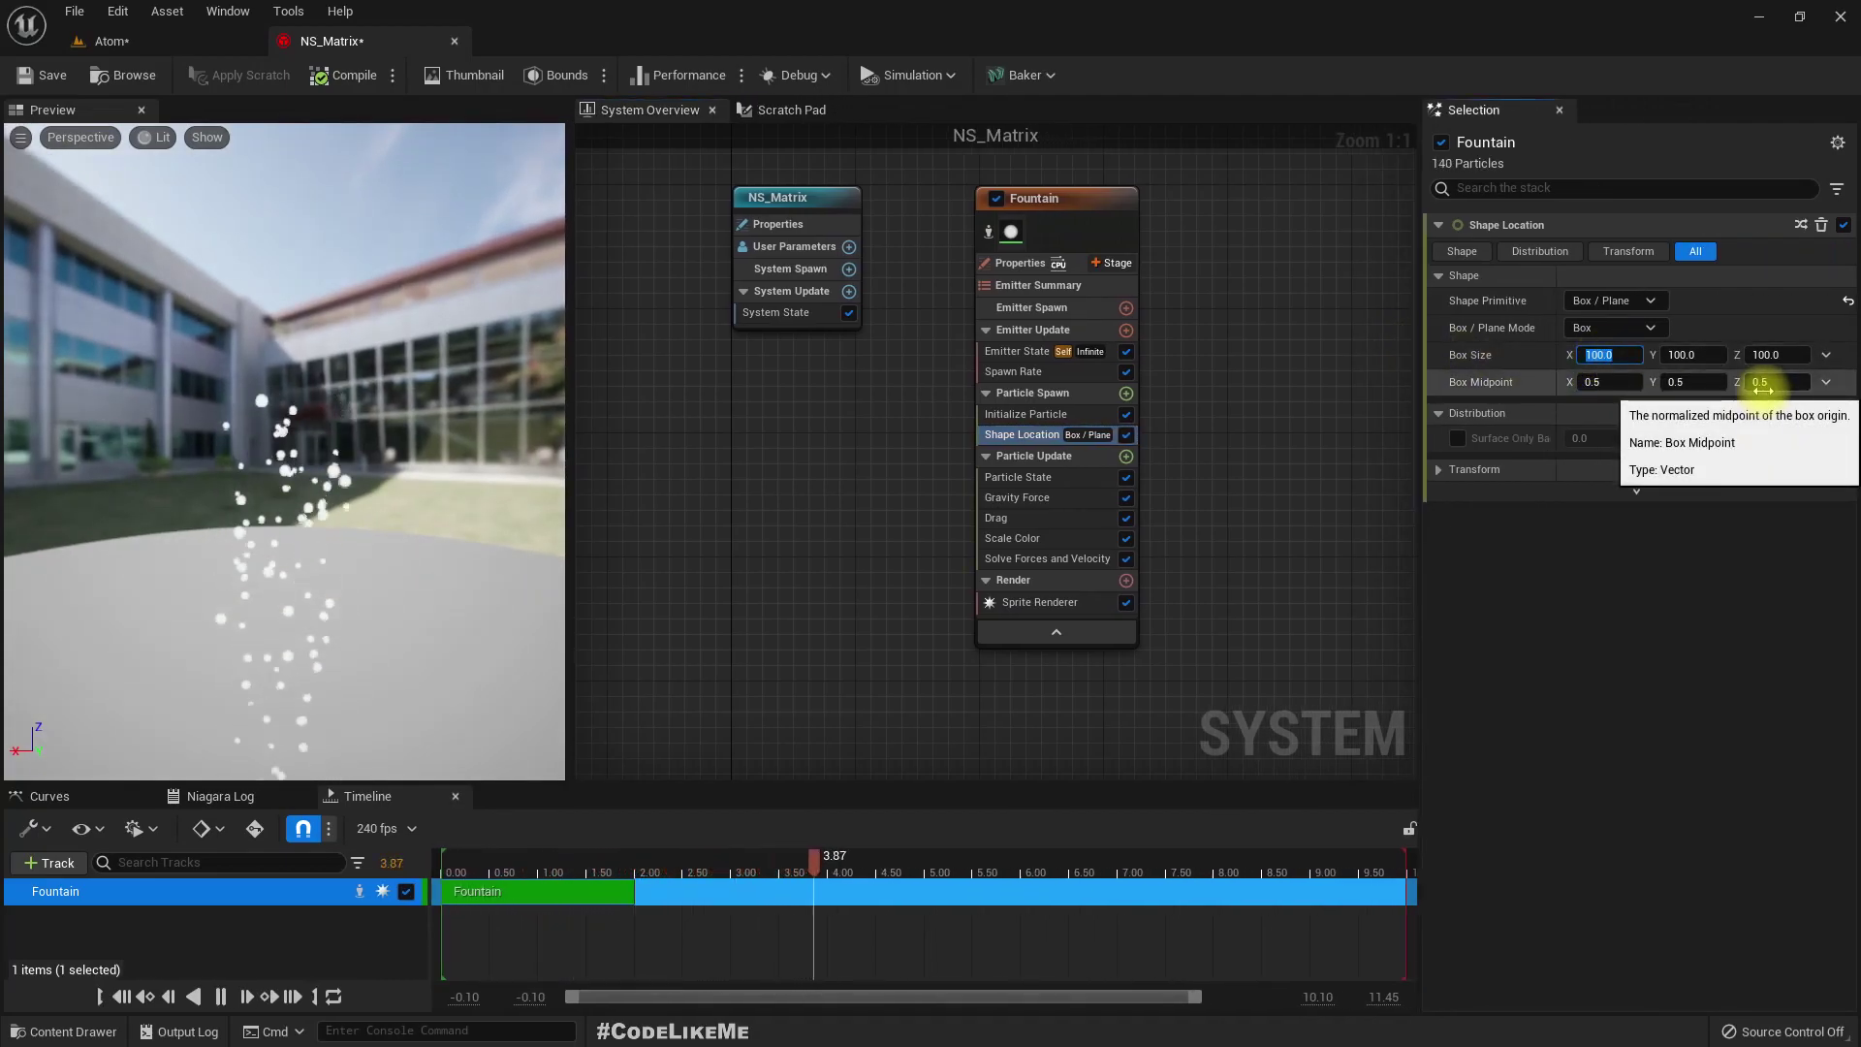
text(1000)
key(Tab)
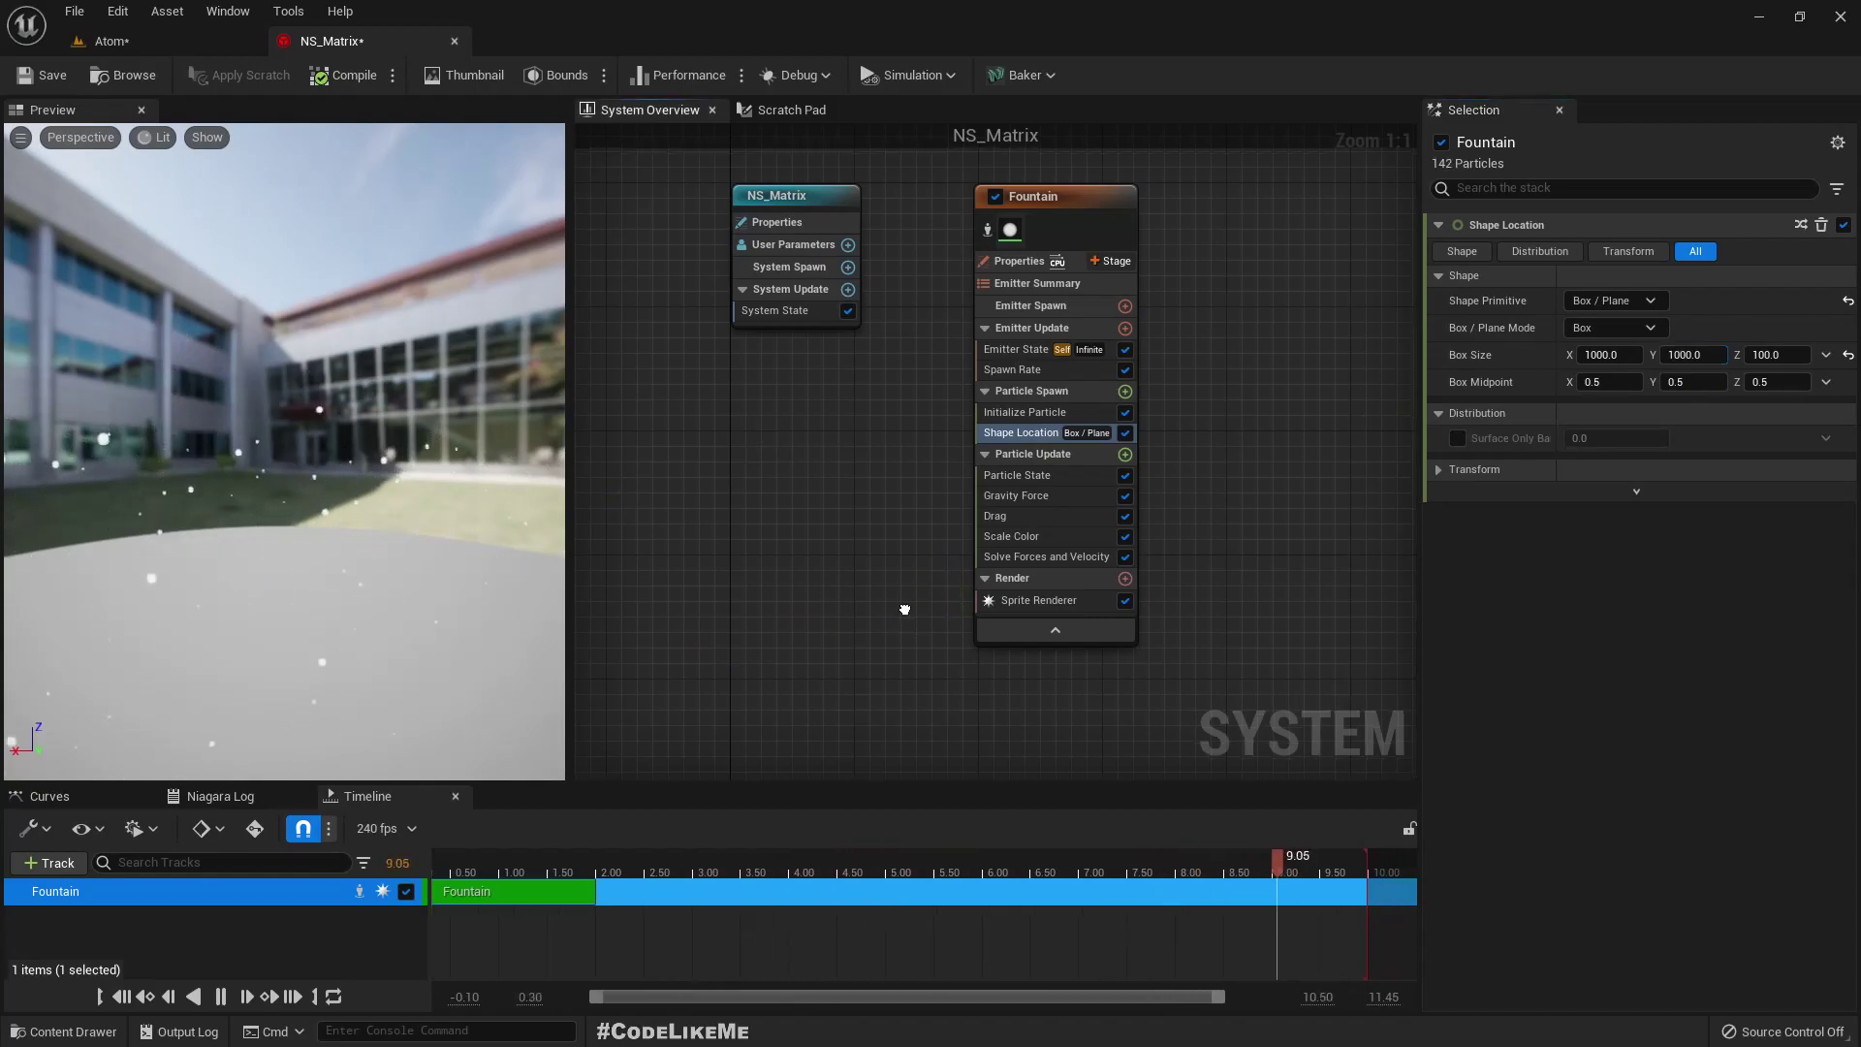
- Add a Generate Location Event module to the Fountain emitter's Particle Update group
click(1059, 428)
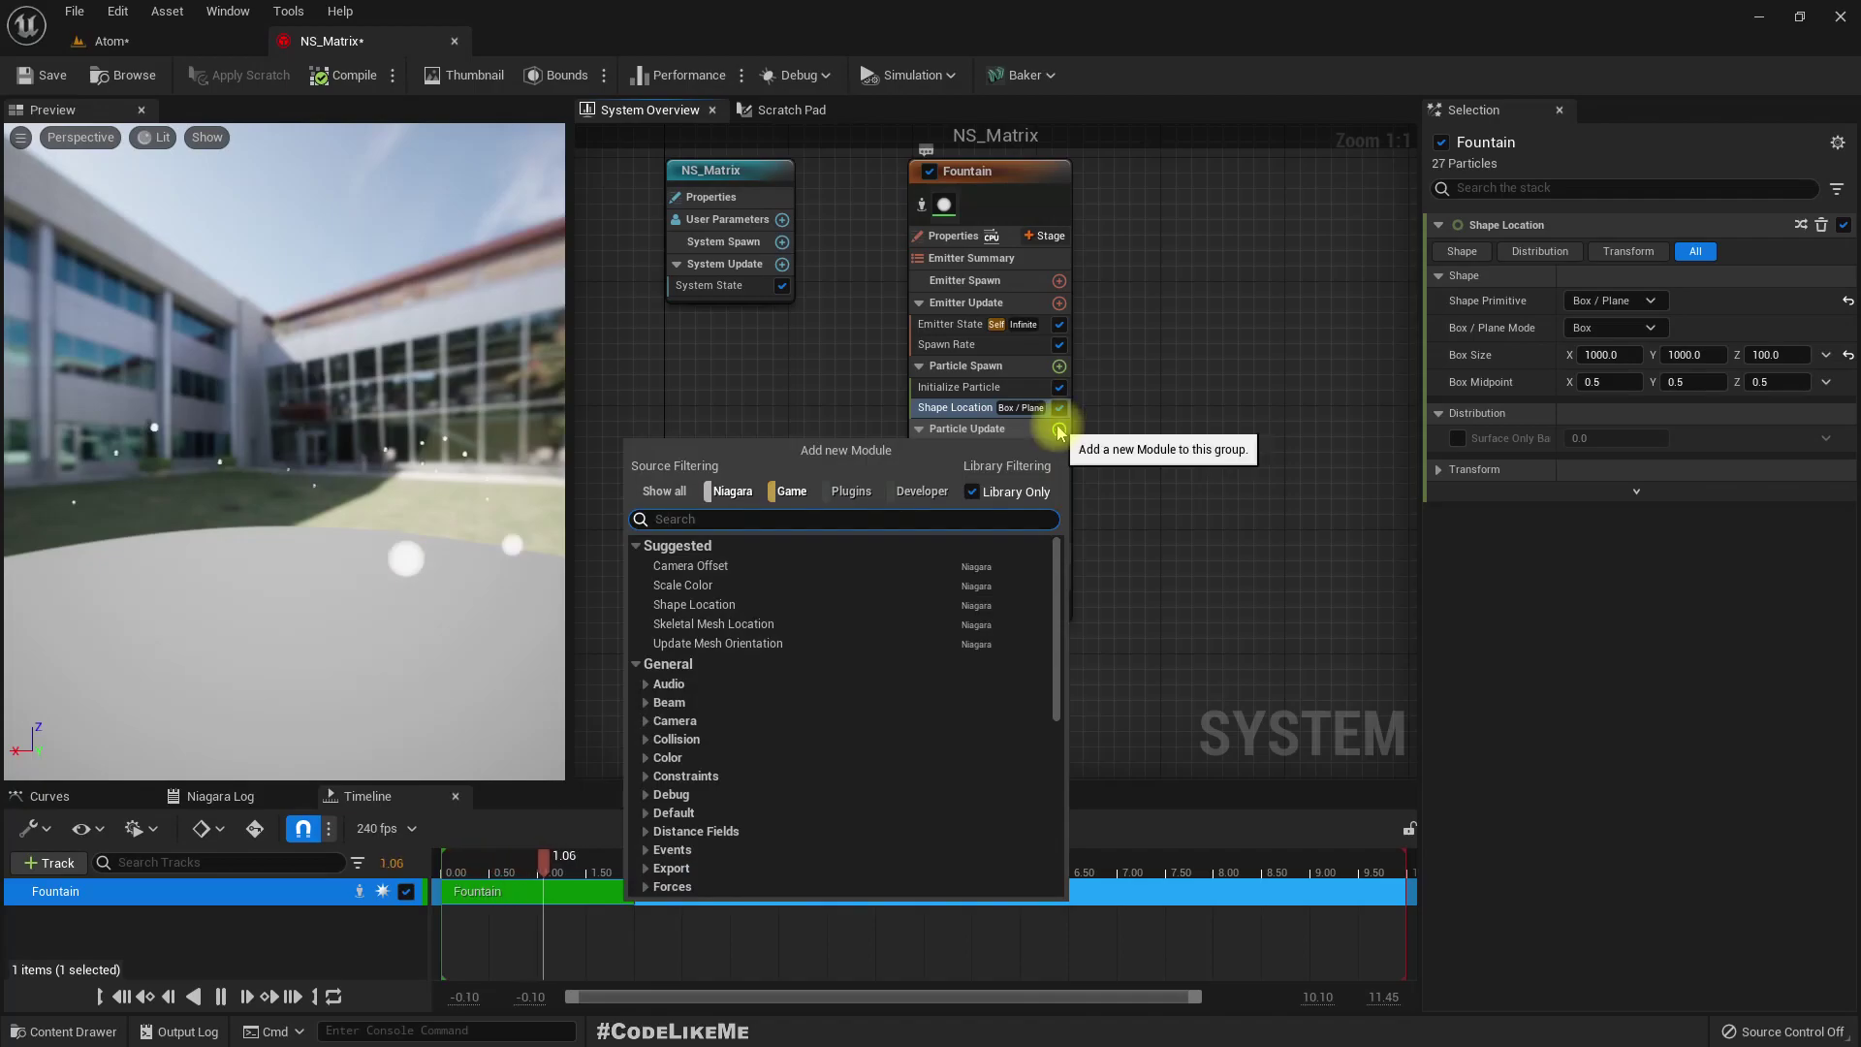
text(loca)
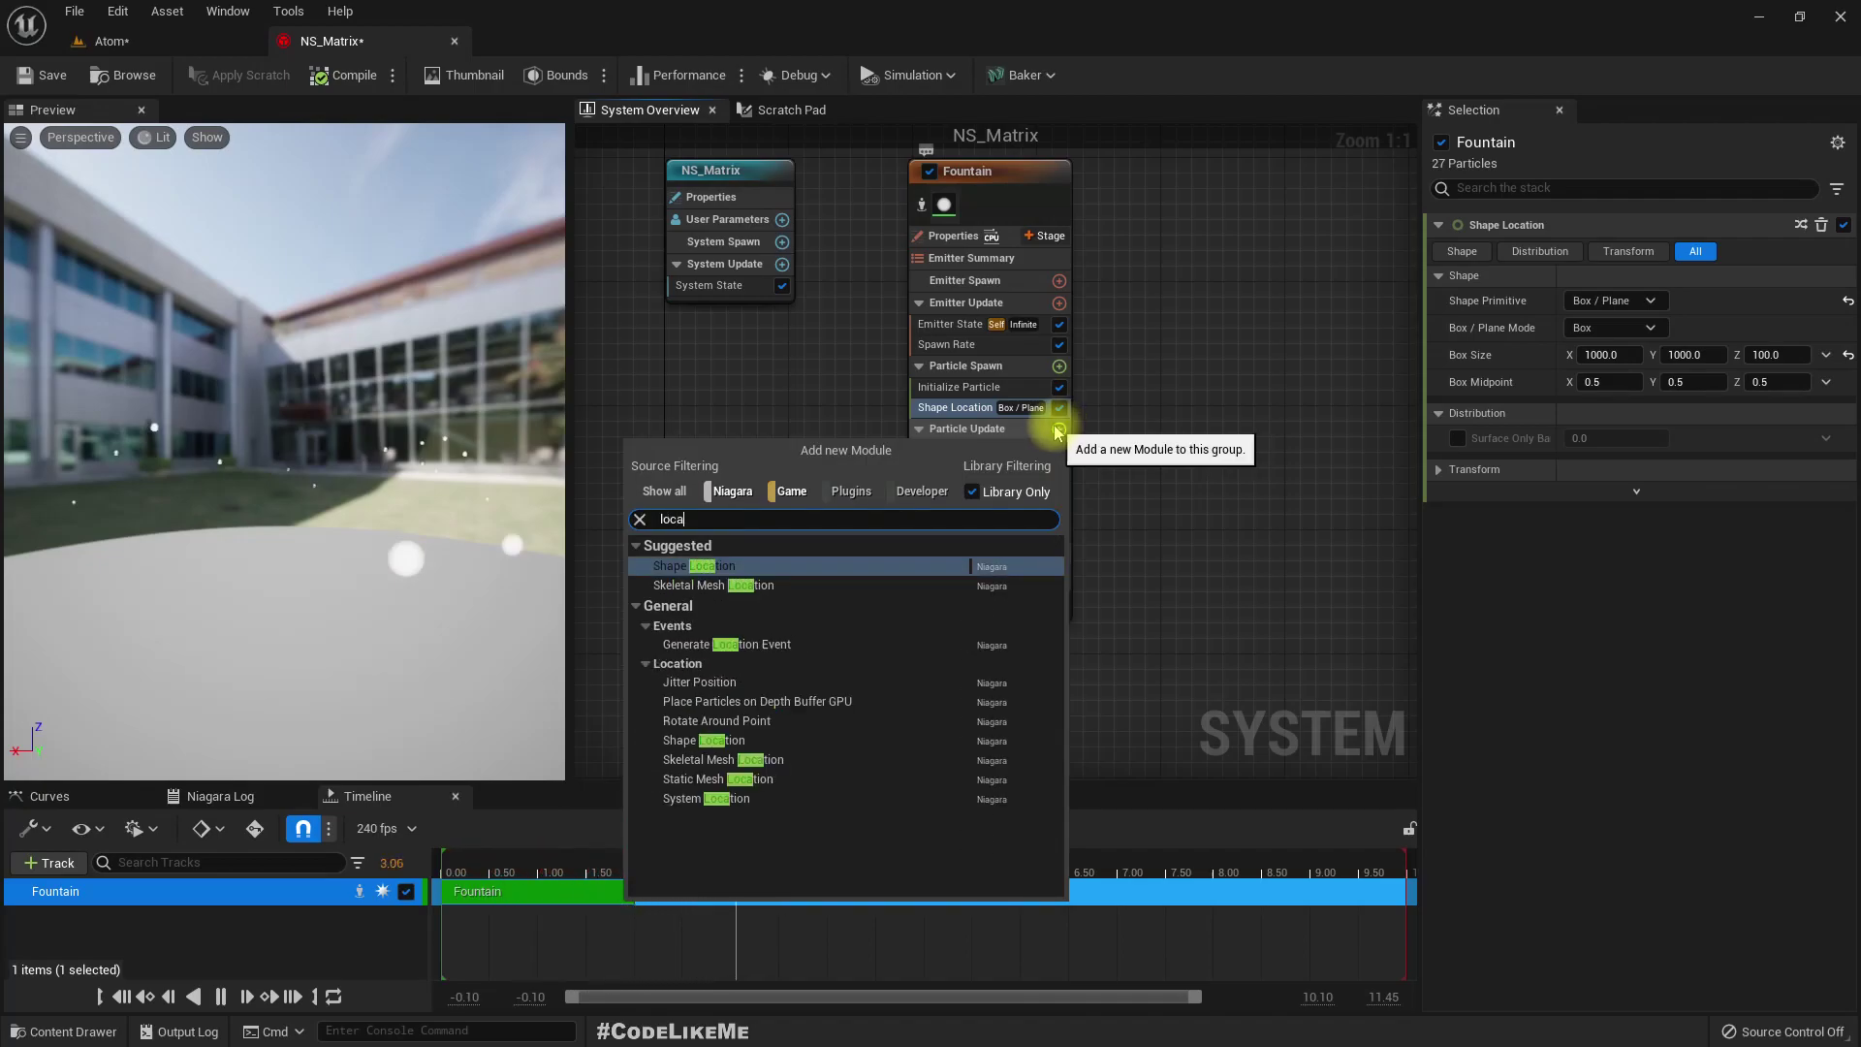
key(Down)
key(Down)
key(Down)
key(Up)
key(Return)
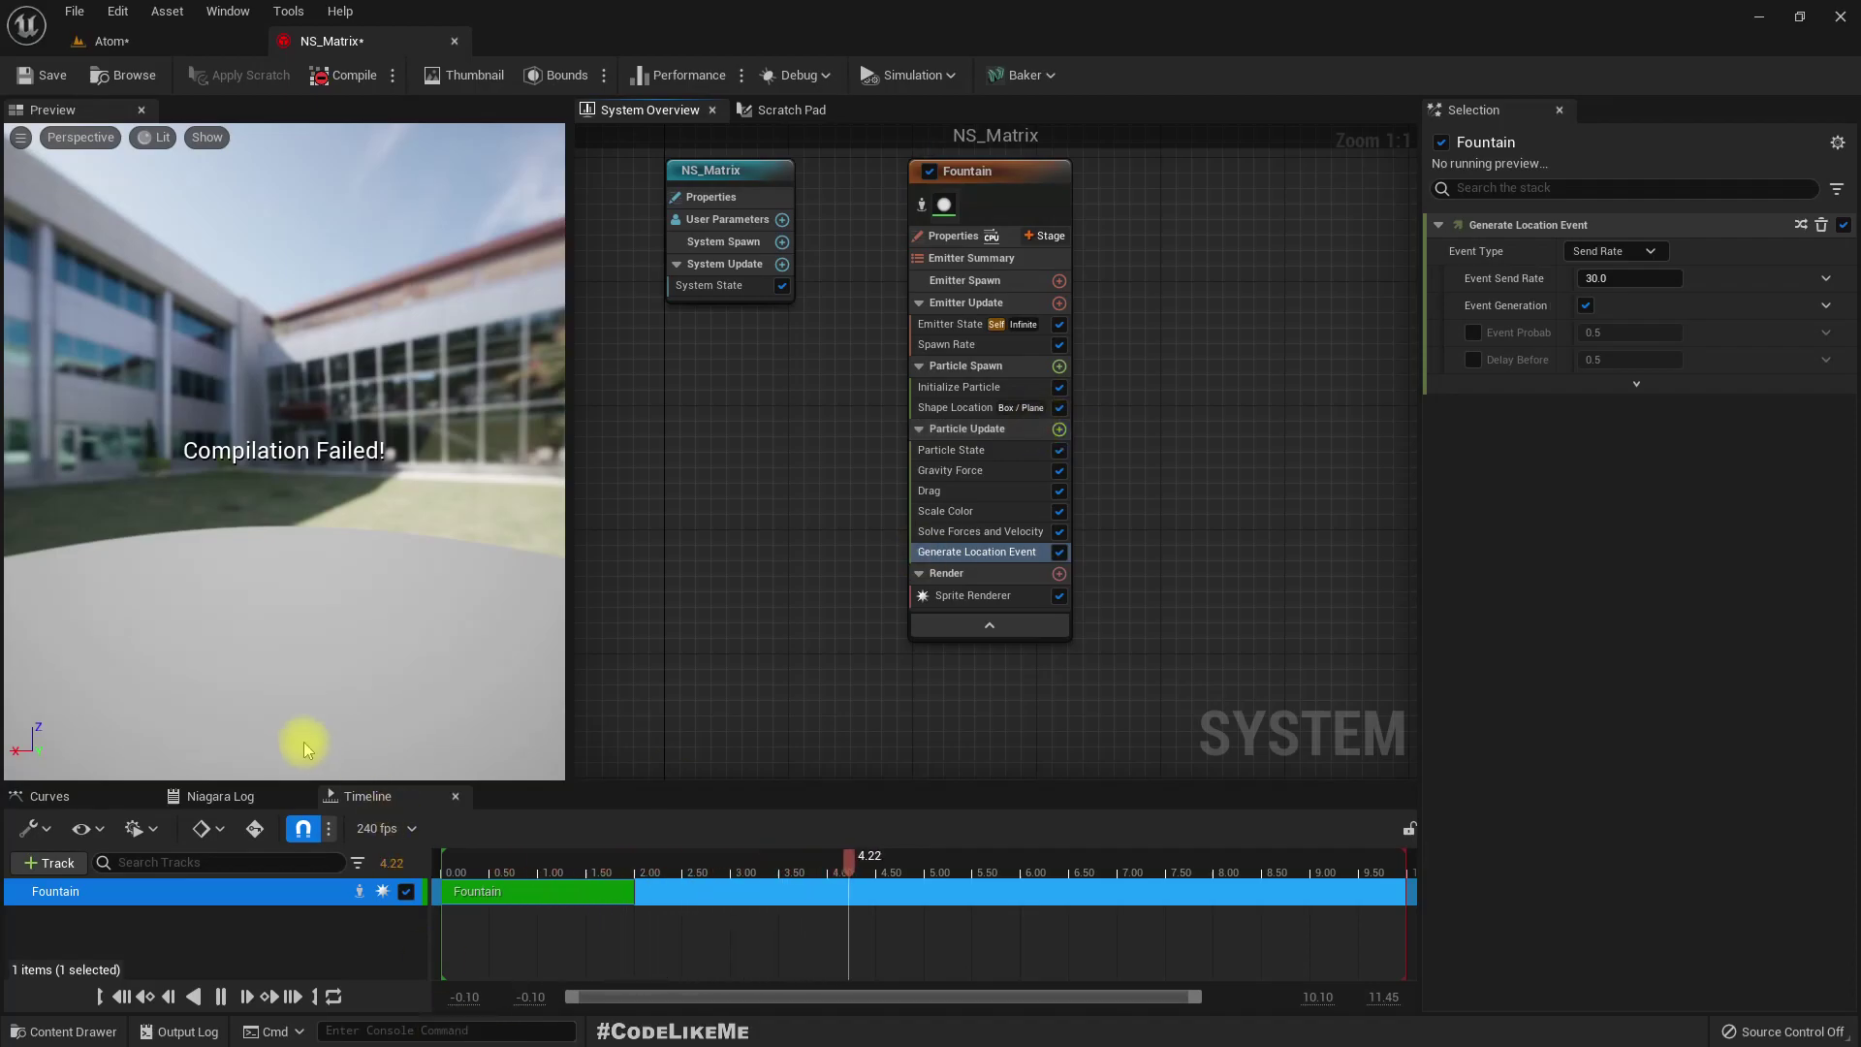
- Check the Niagara log, enable Requires Persistent IDs in the Fountain emitter properties, and compile and save the system
click(225, 796)
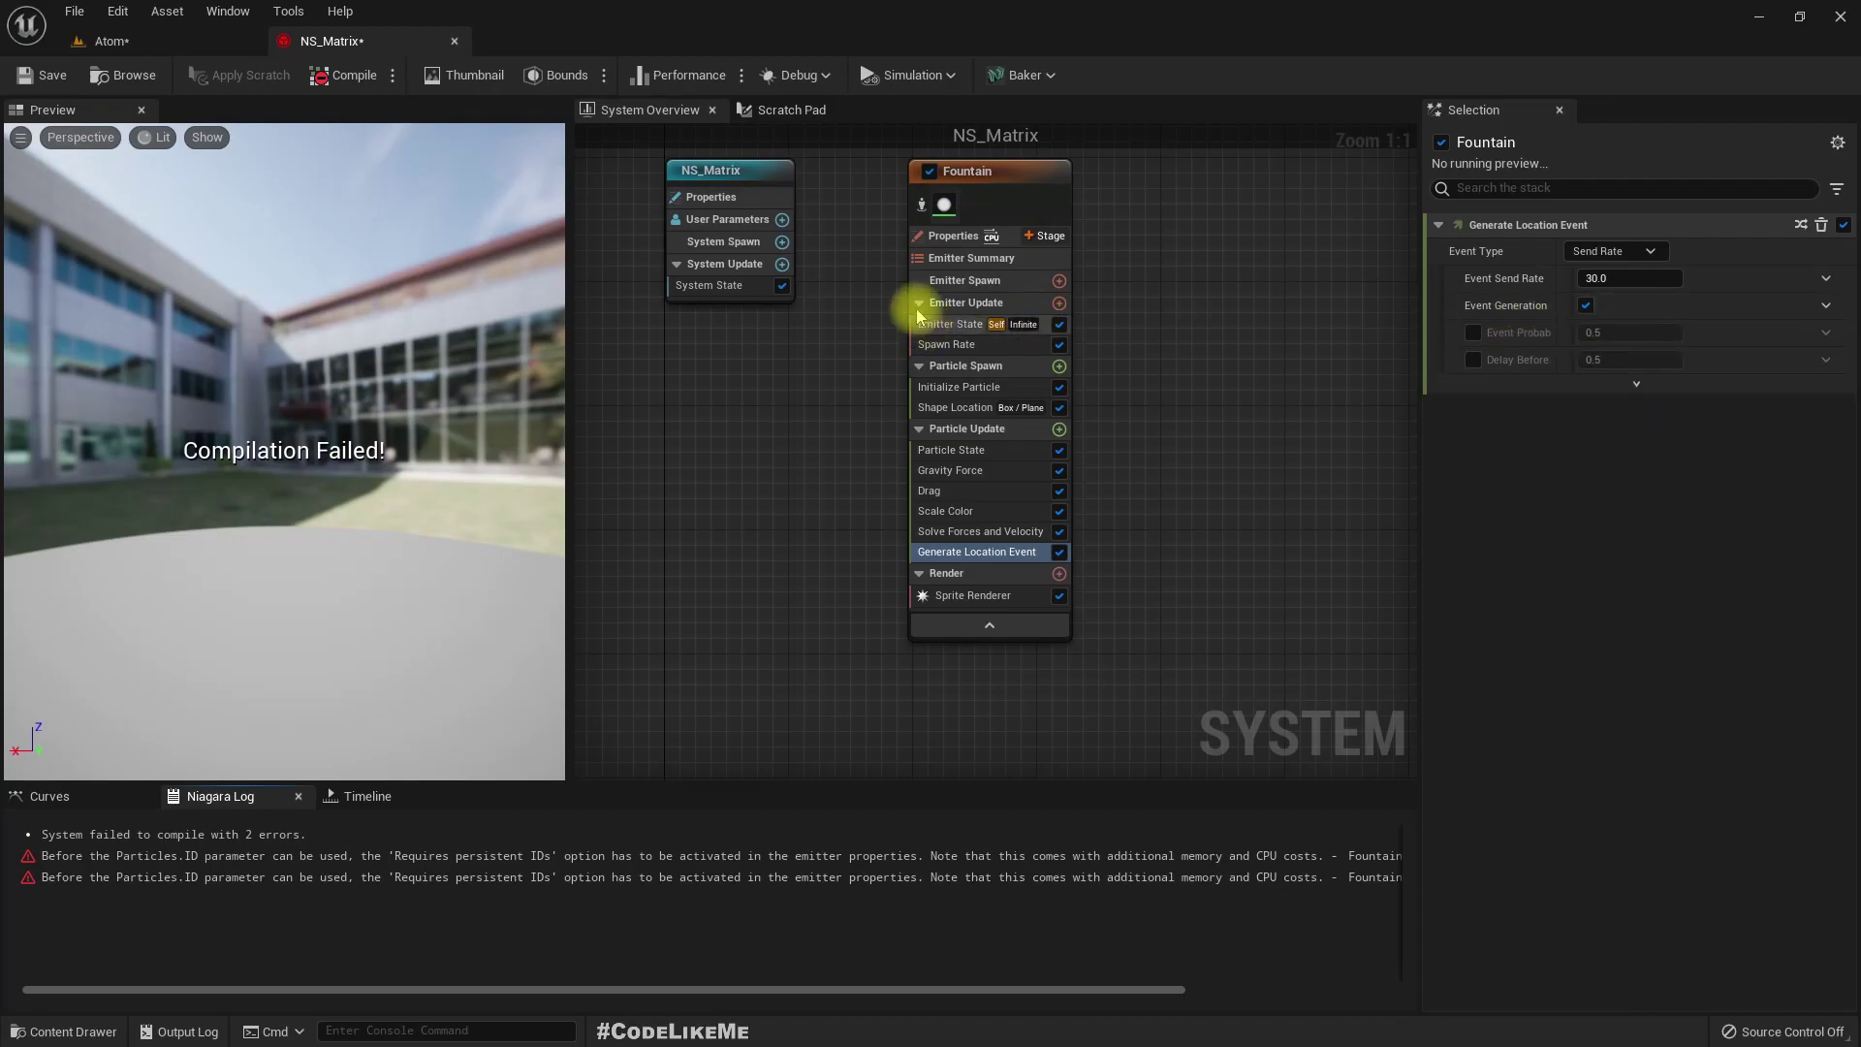
click(950, 236)
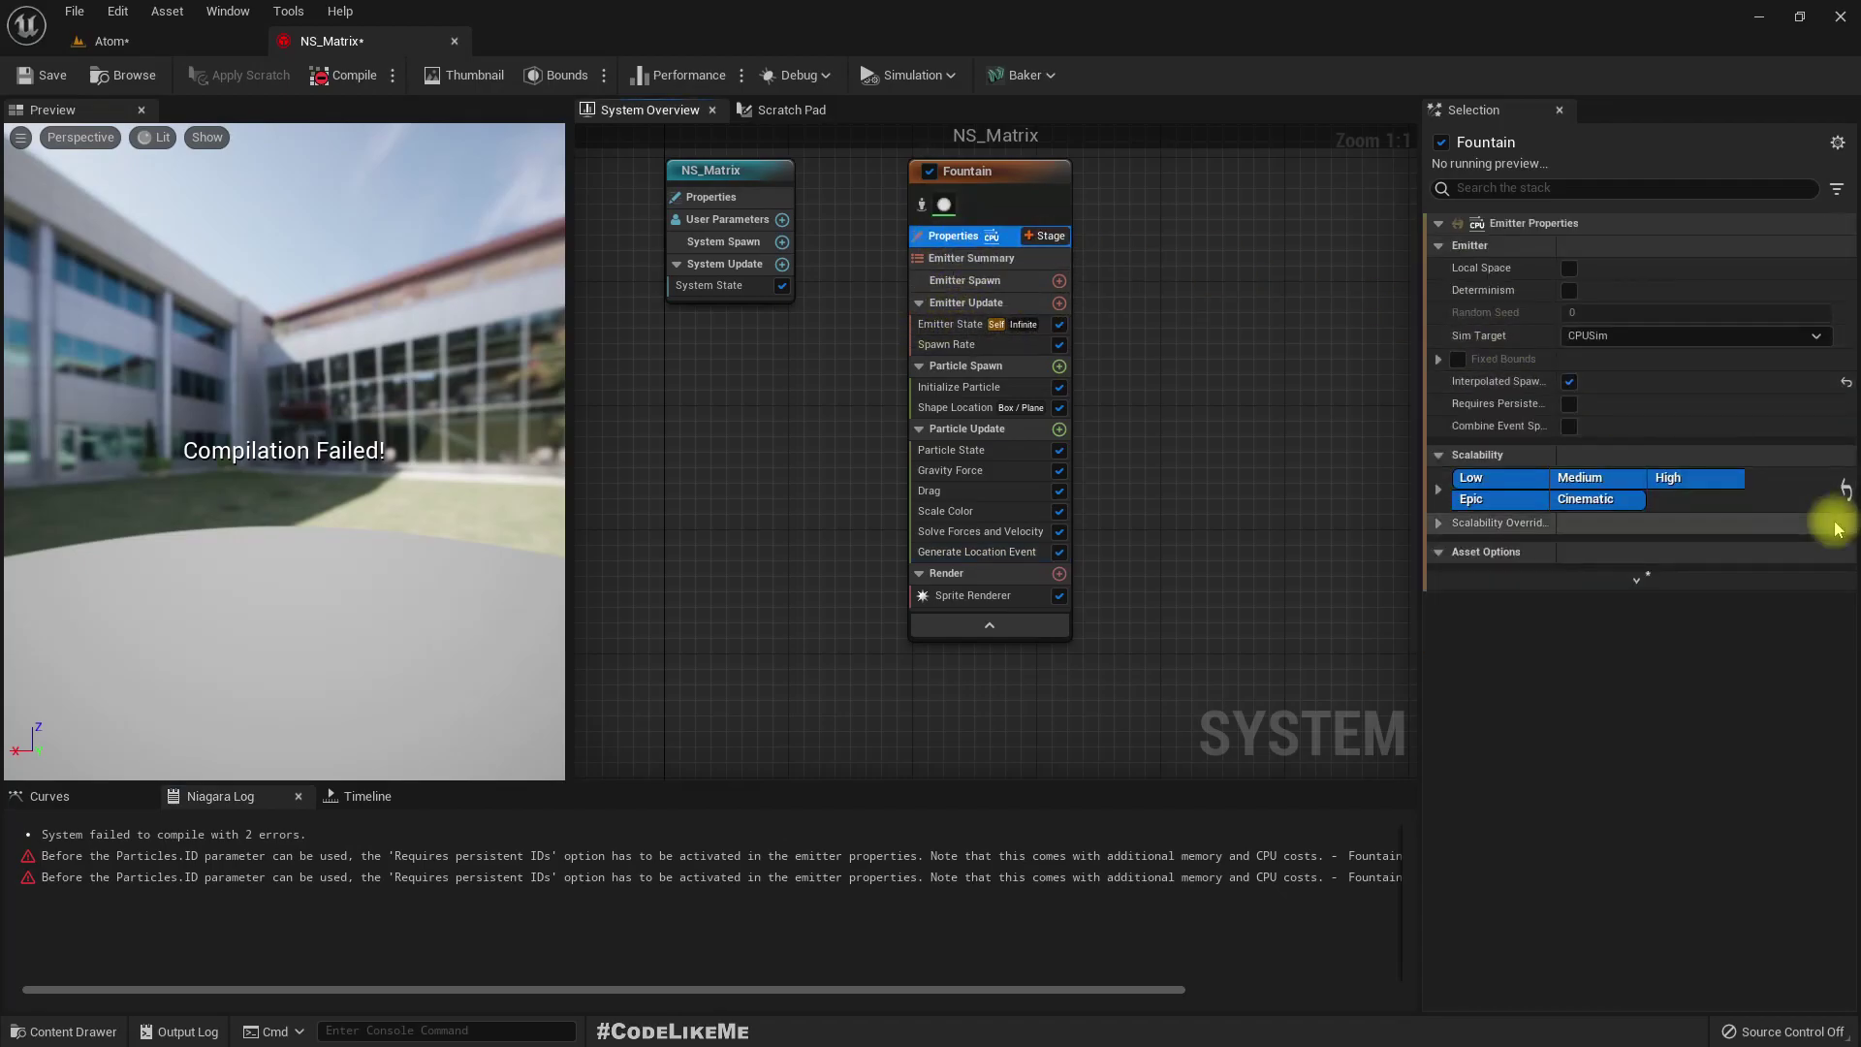
click(1569, 403)
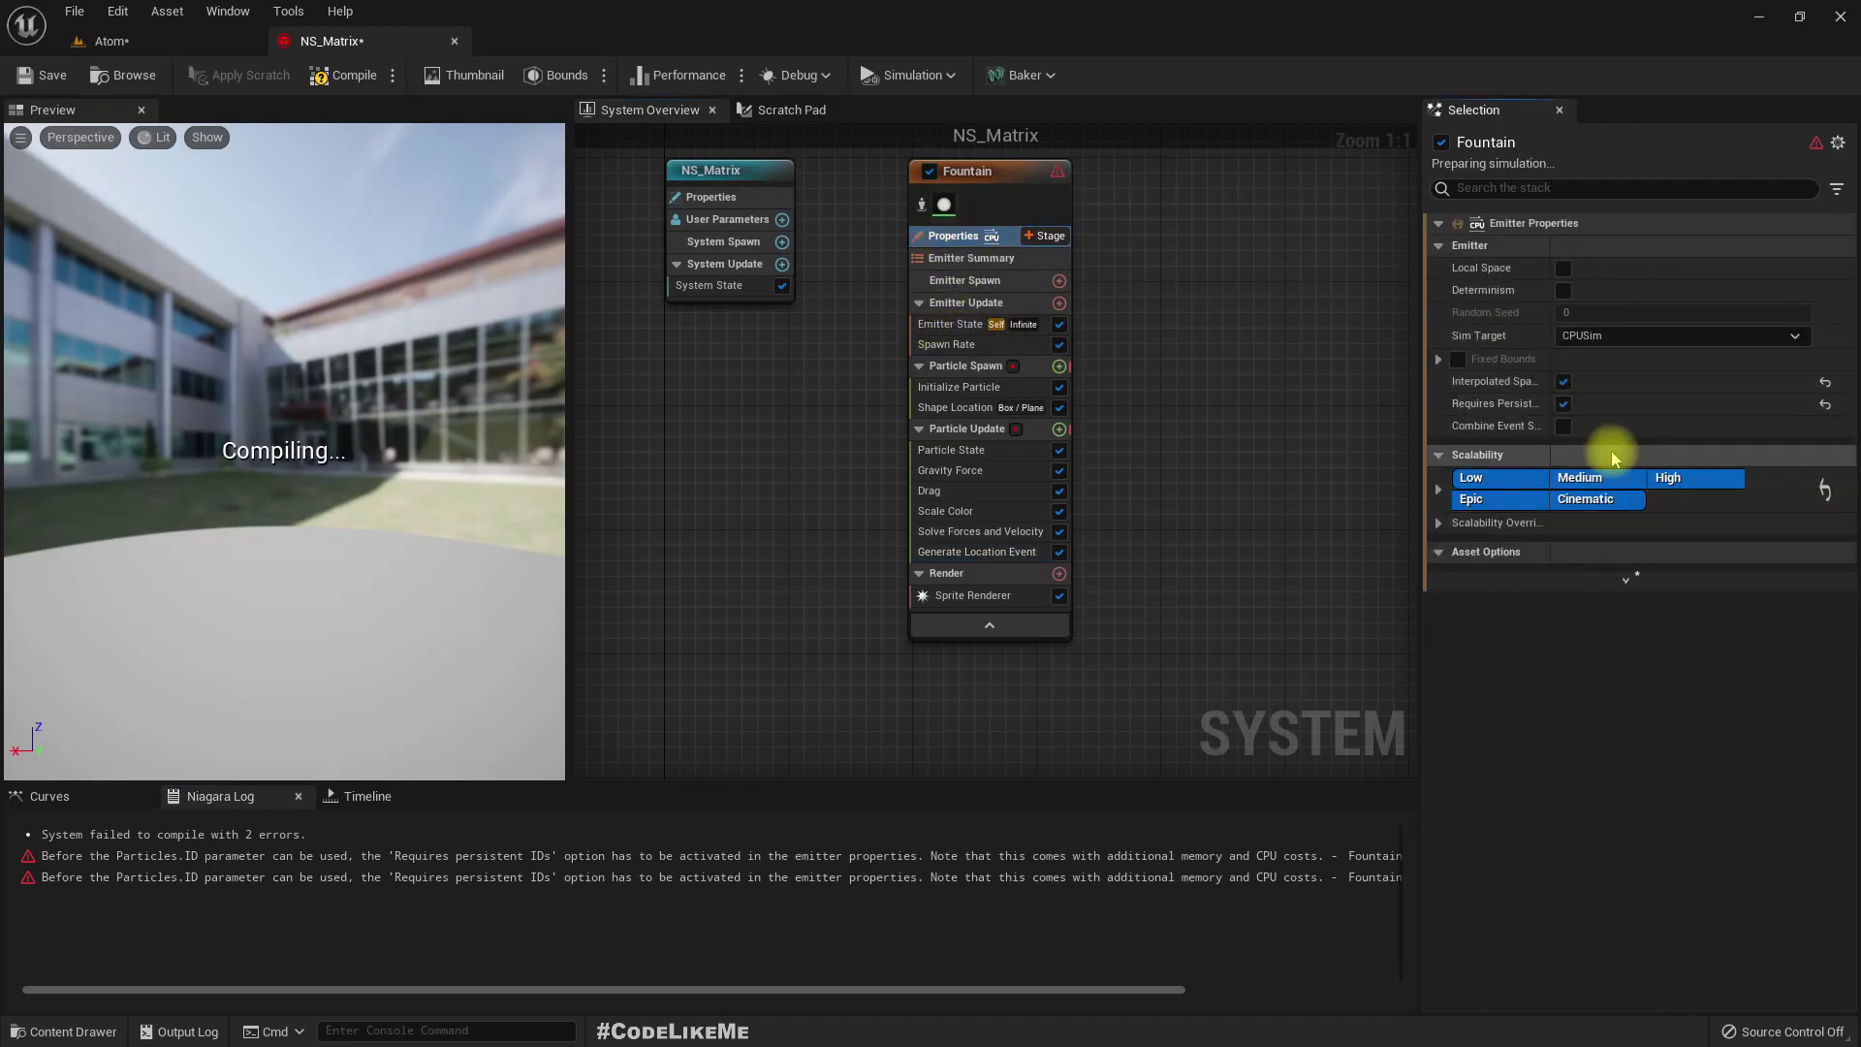
click(320, 75)
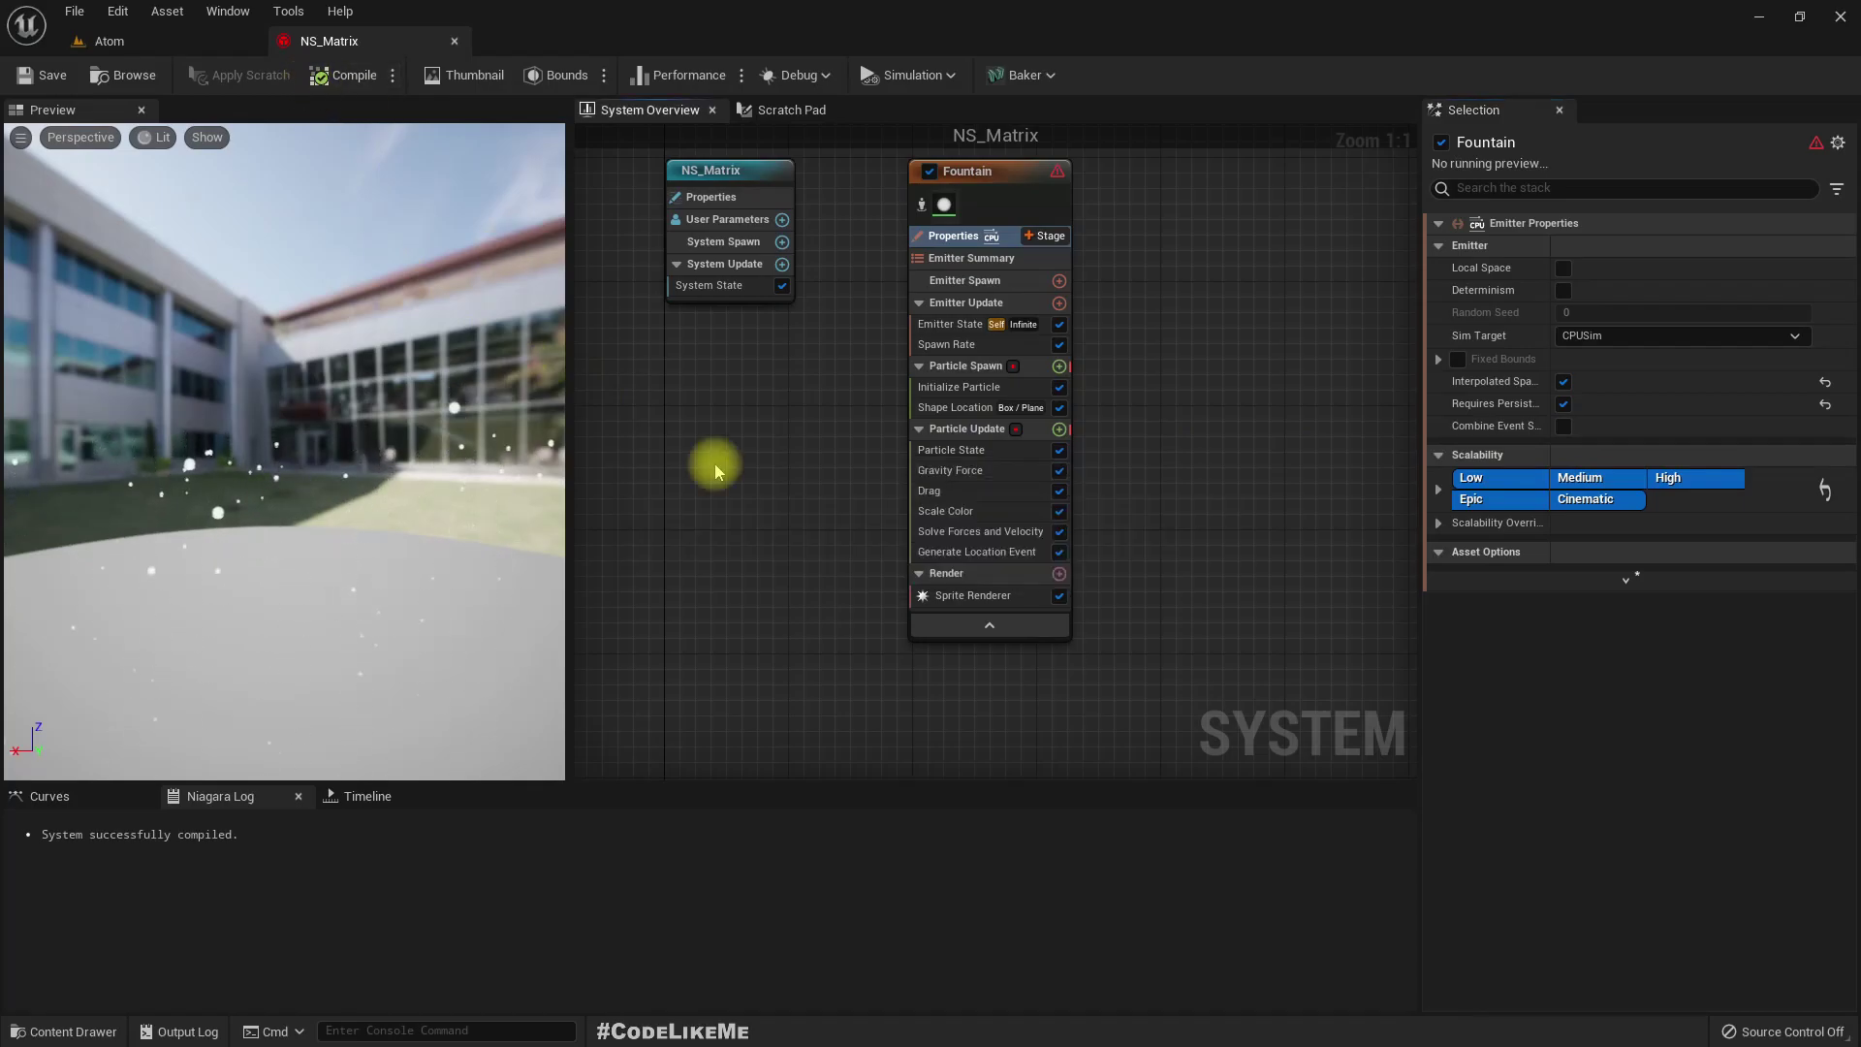
right_drag(798, 432, 794, 481)
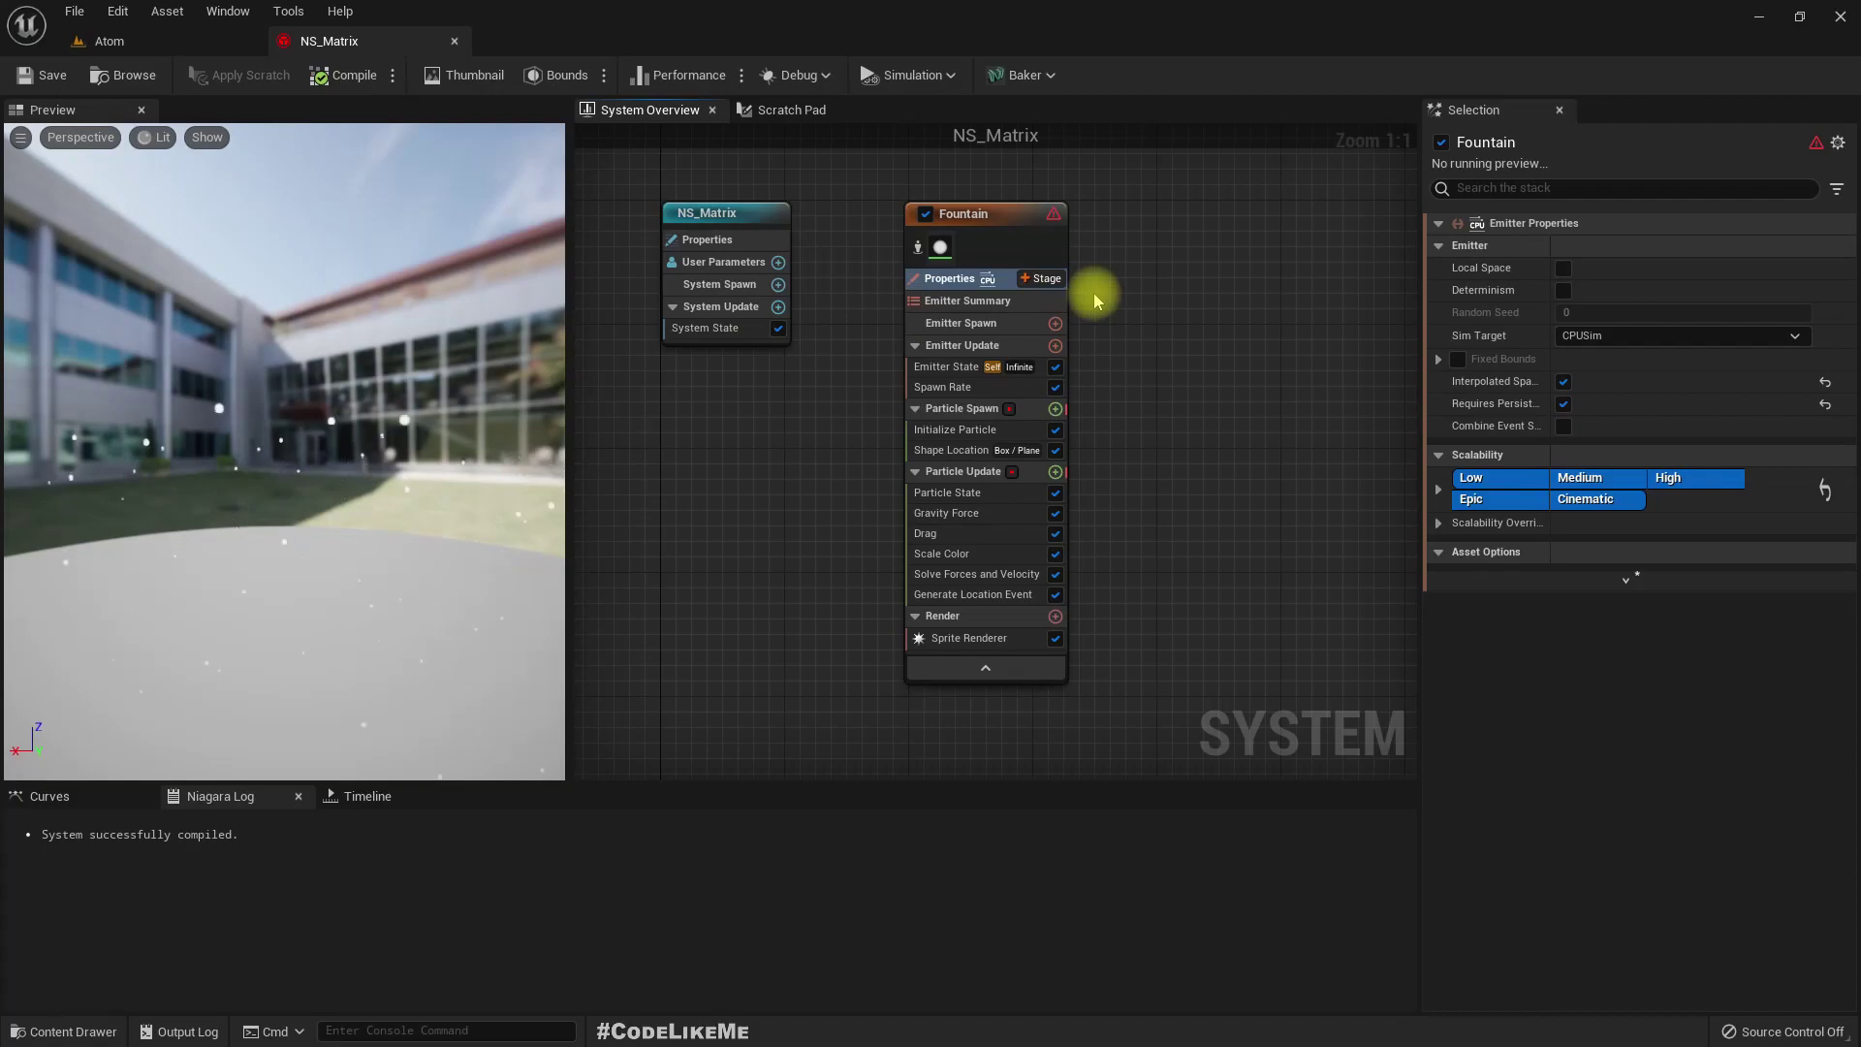
right_drag(1090, 291, 935, 287)
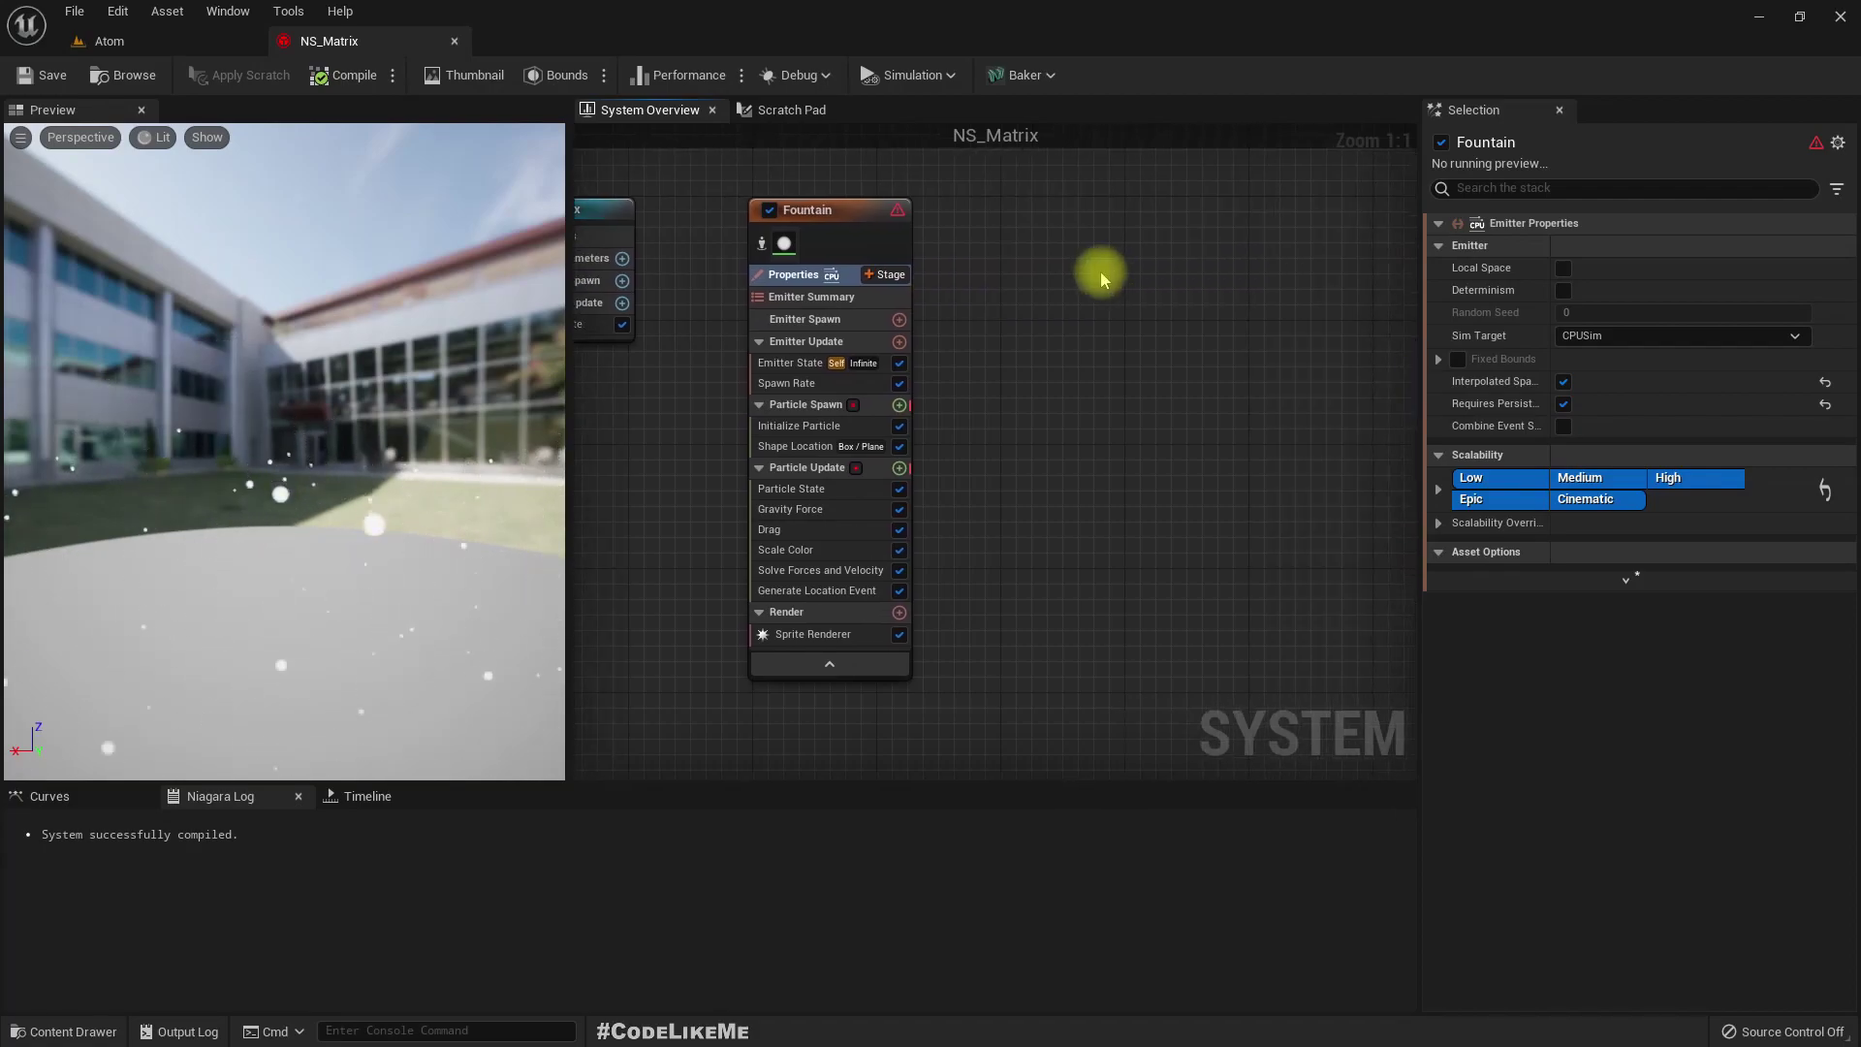
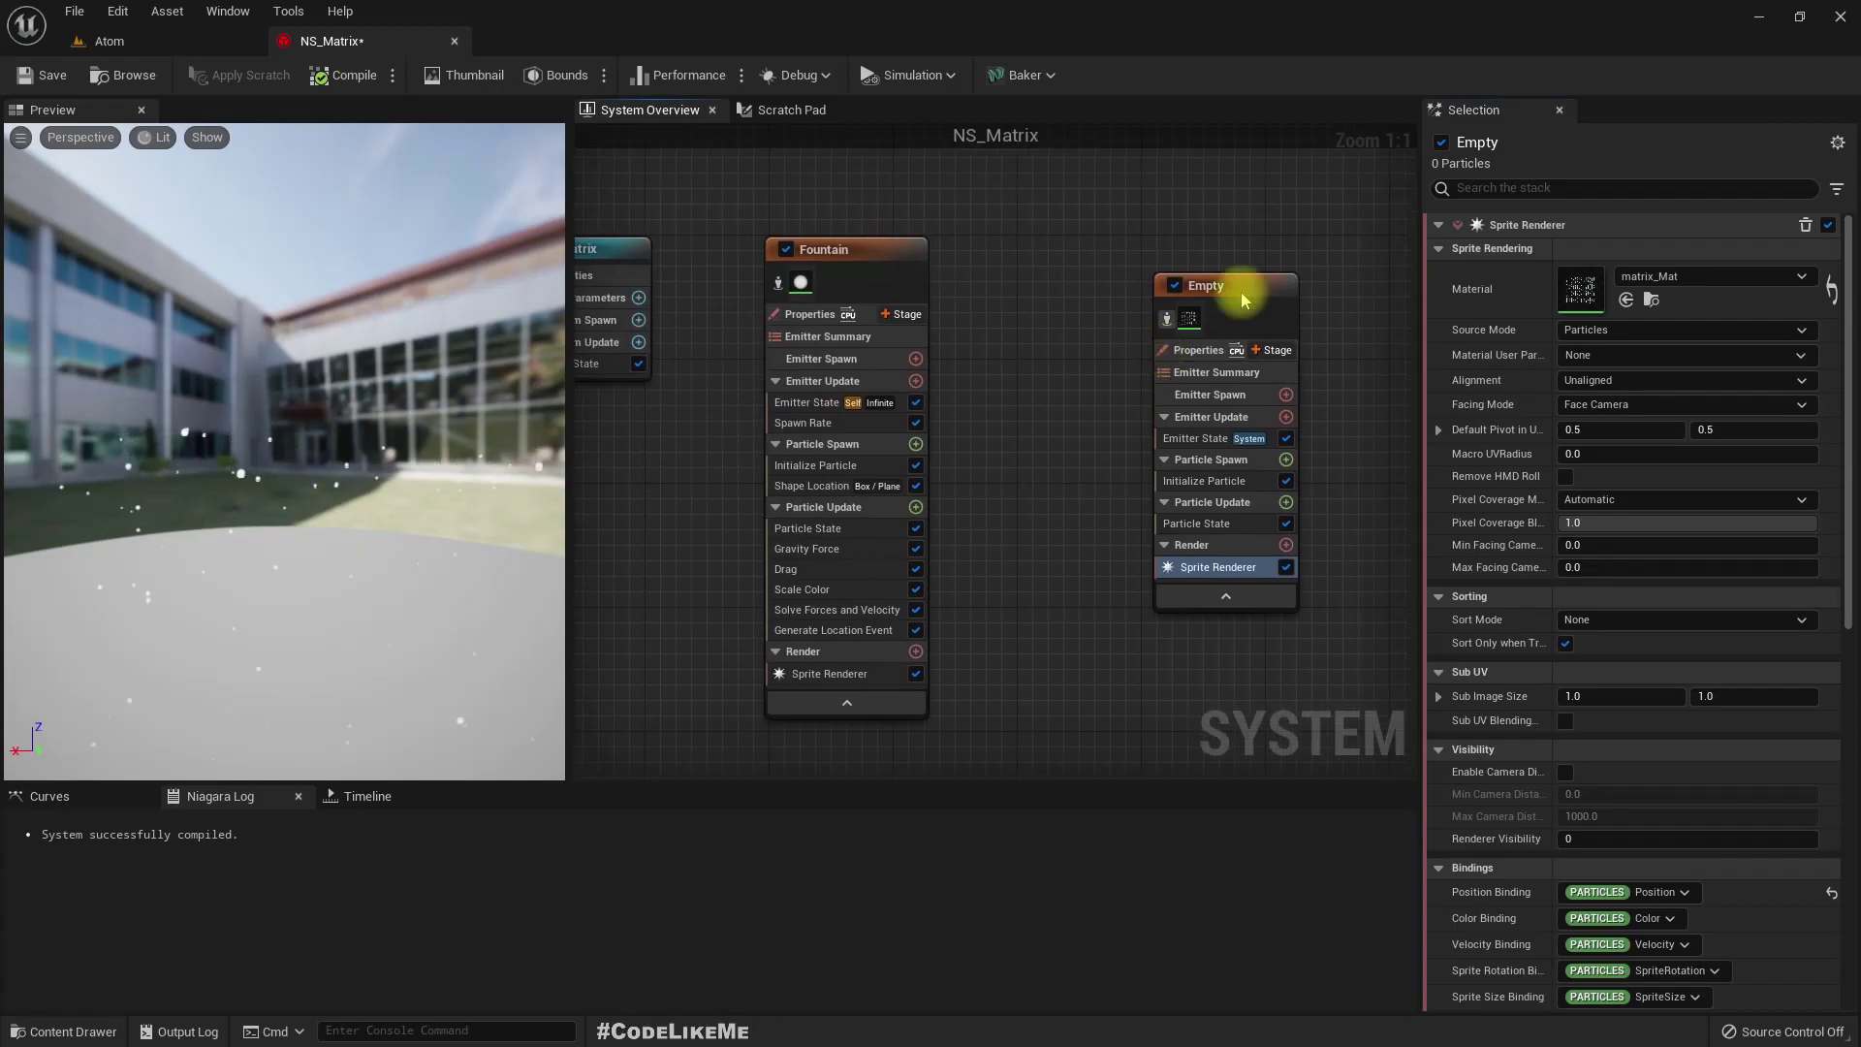
- Set the Empty emitter's Sprite Renderer sub image size to 14 by 4
right_drag(1117, 614, 1047, 603)
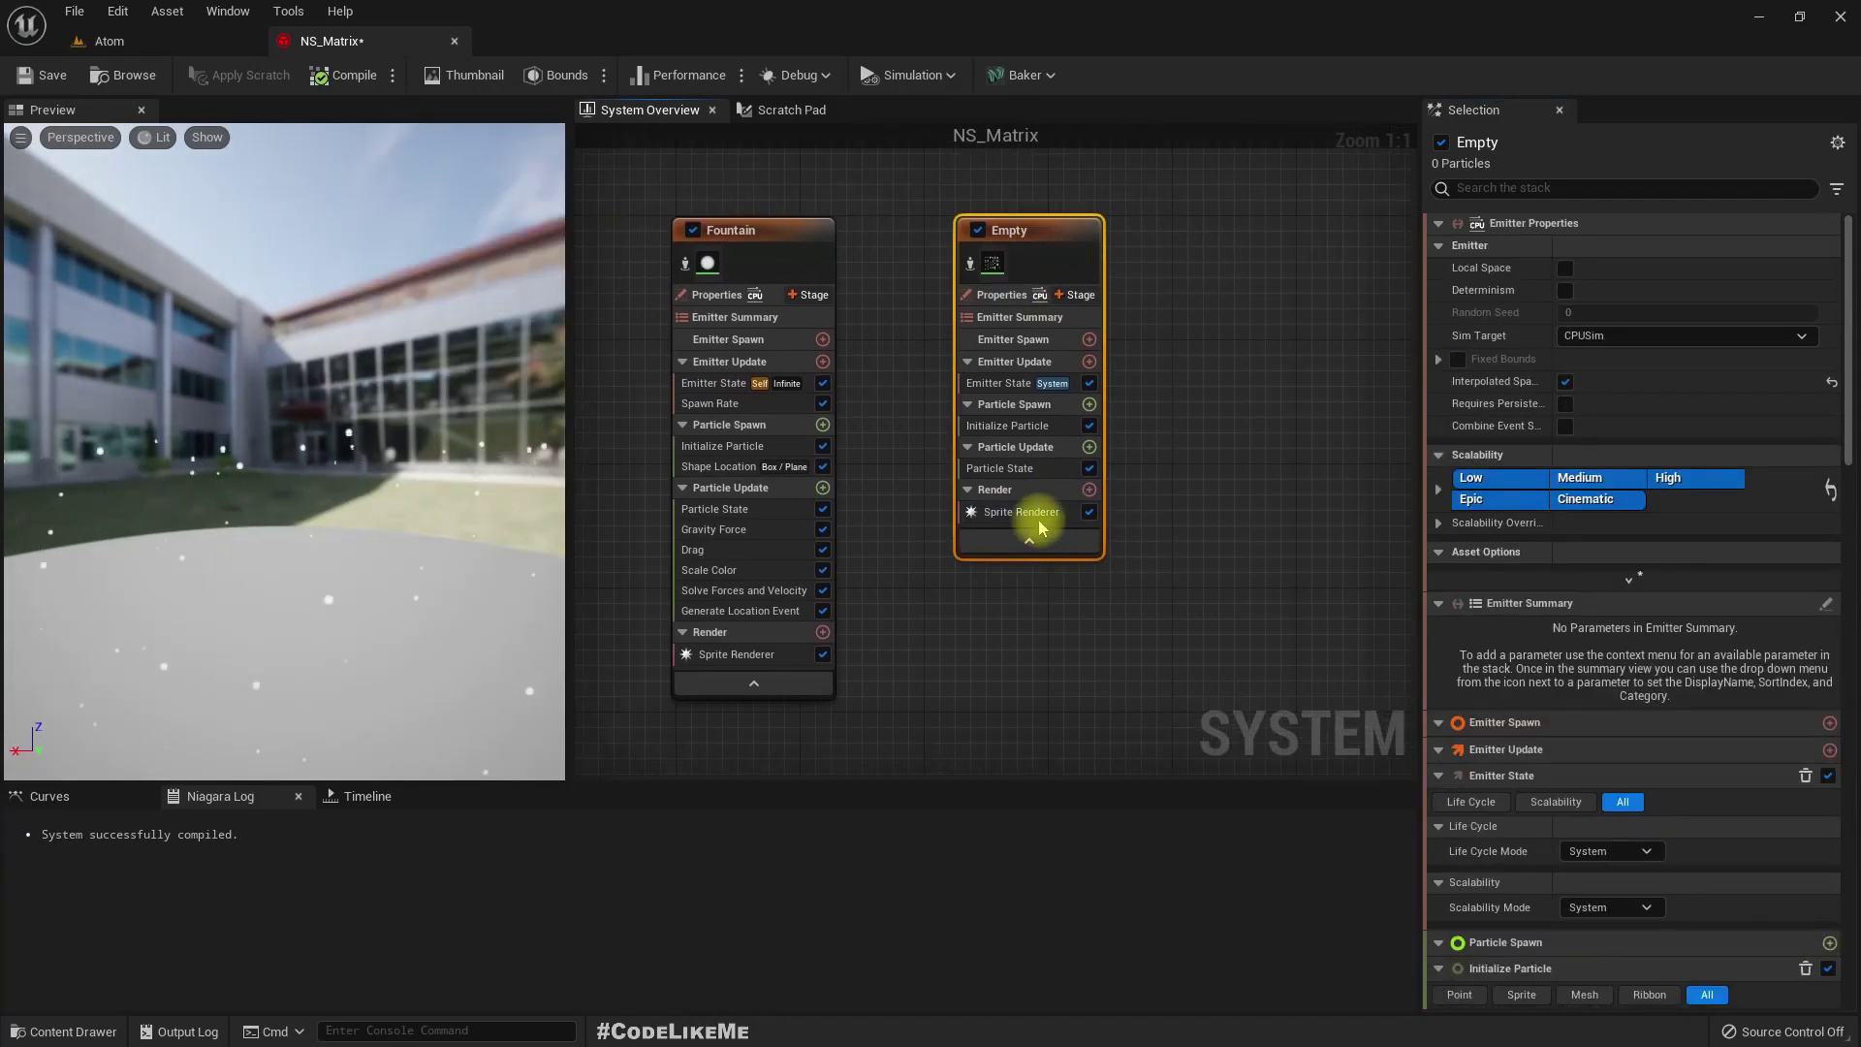
click(1027, 514)
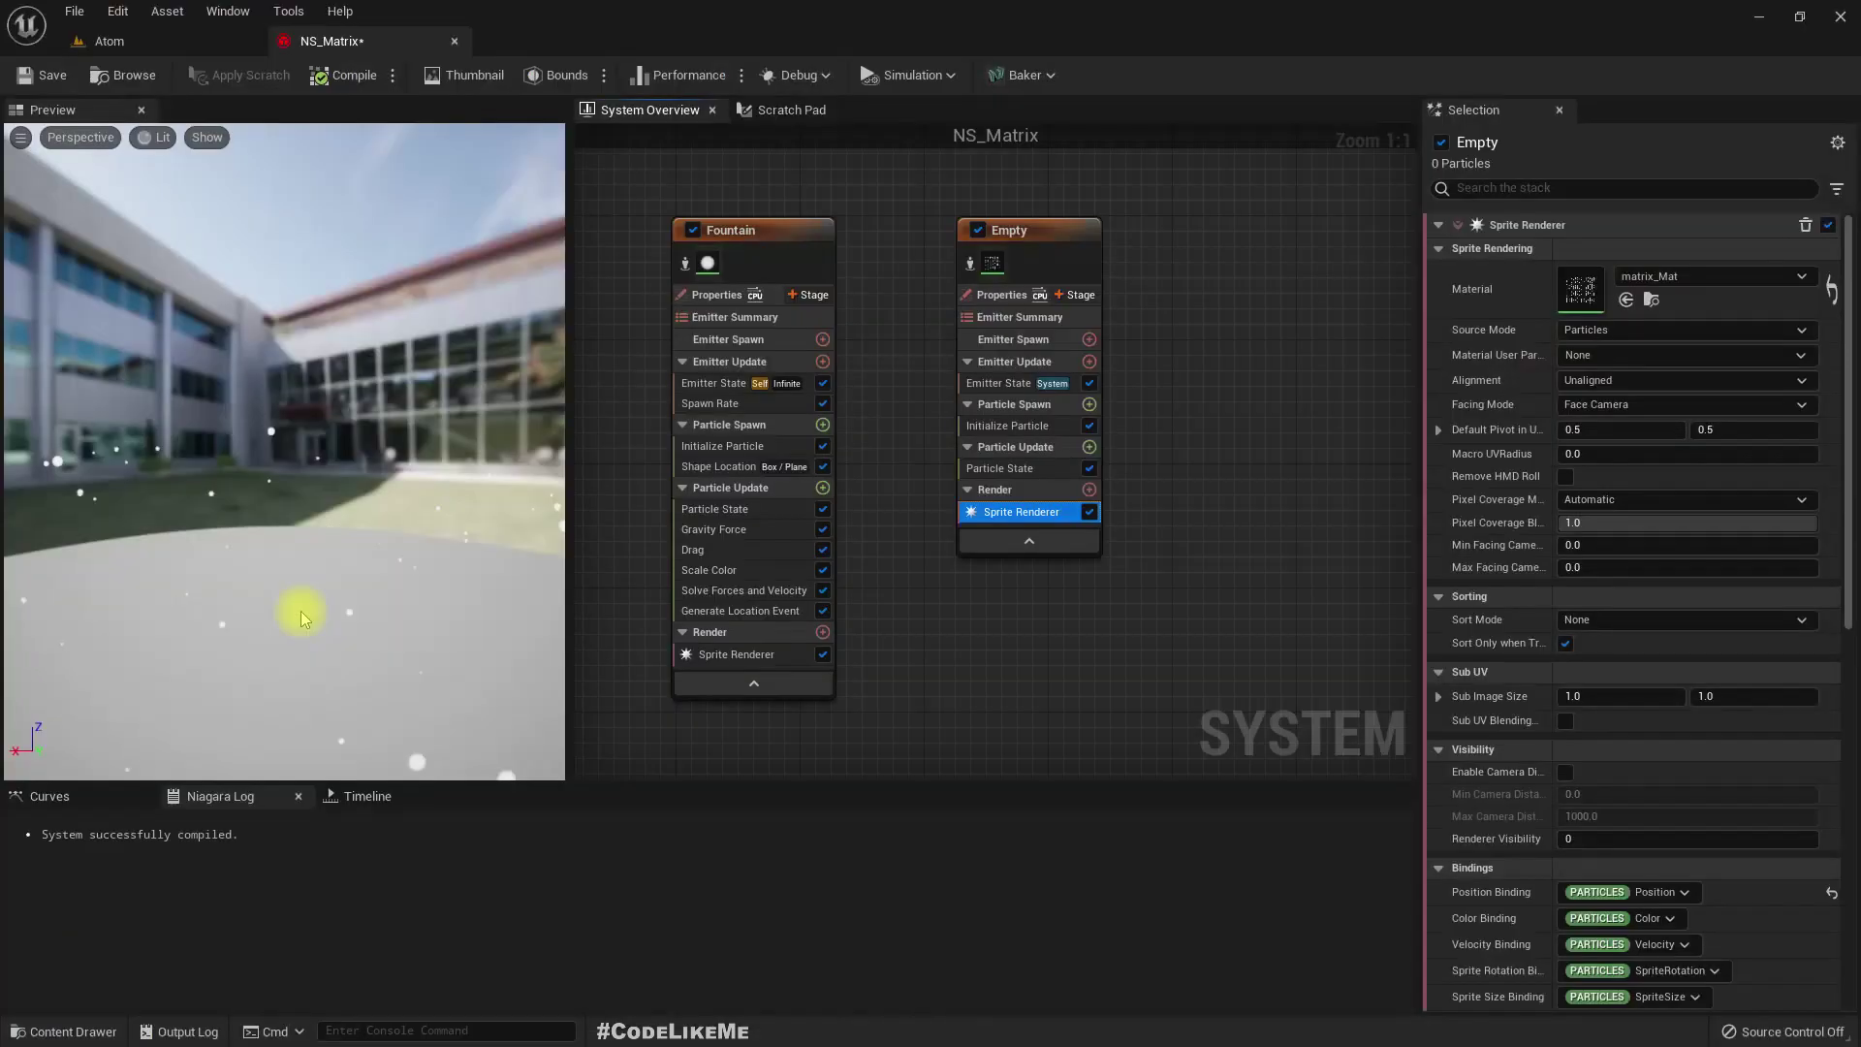
click(1572, 696)
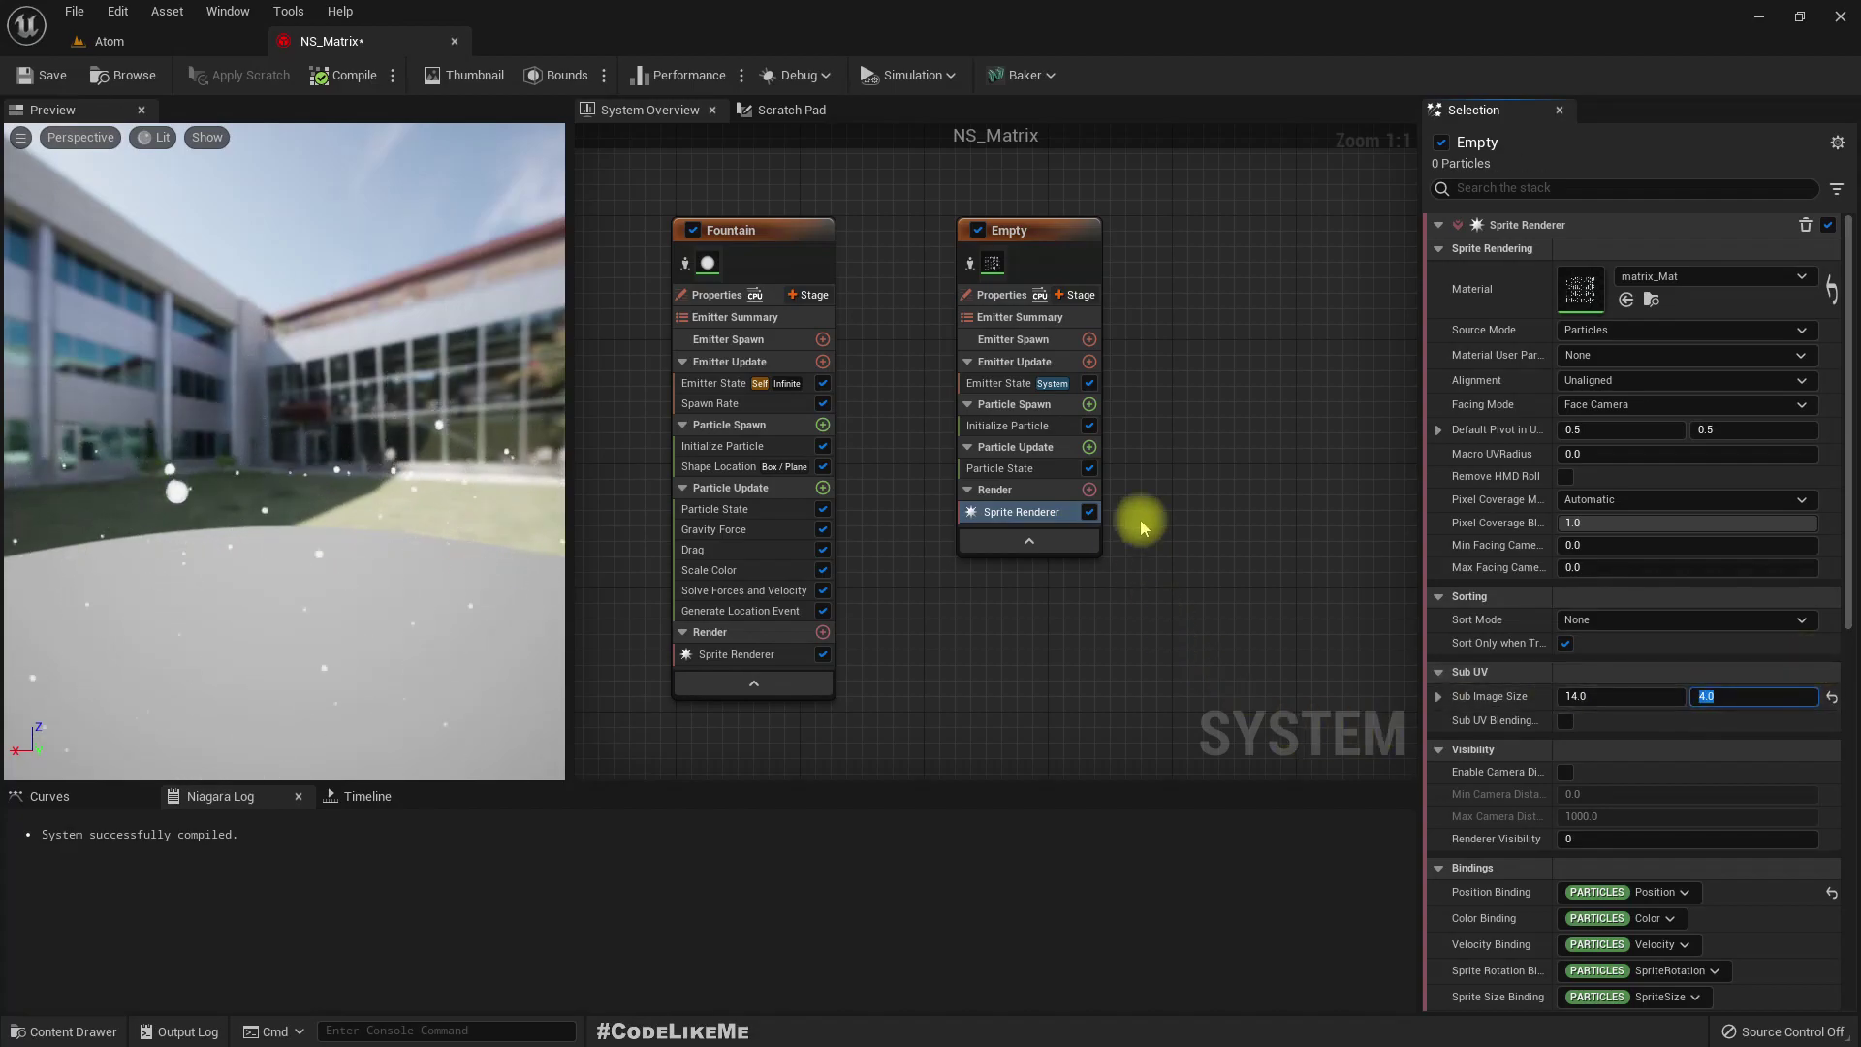
- Add an Event Handler stage to the Empty emitter and set its source to the Fountain emitter's LocationEvent
click(1072, 294)
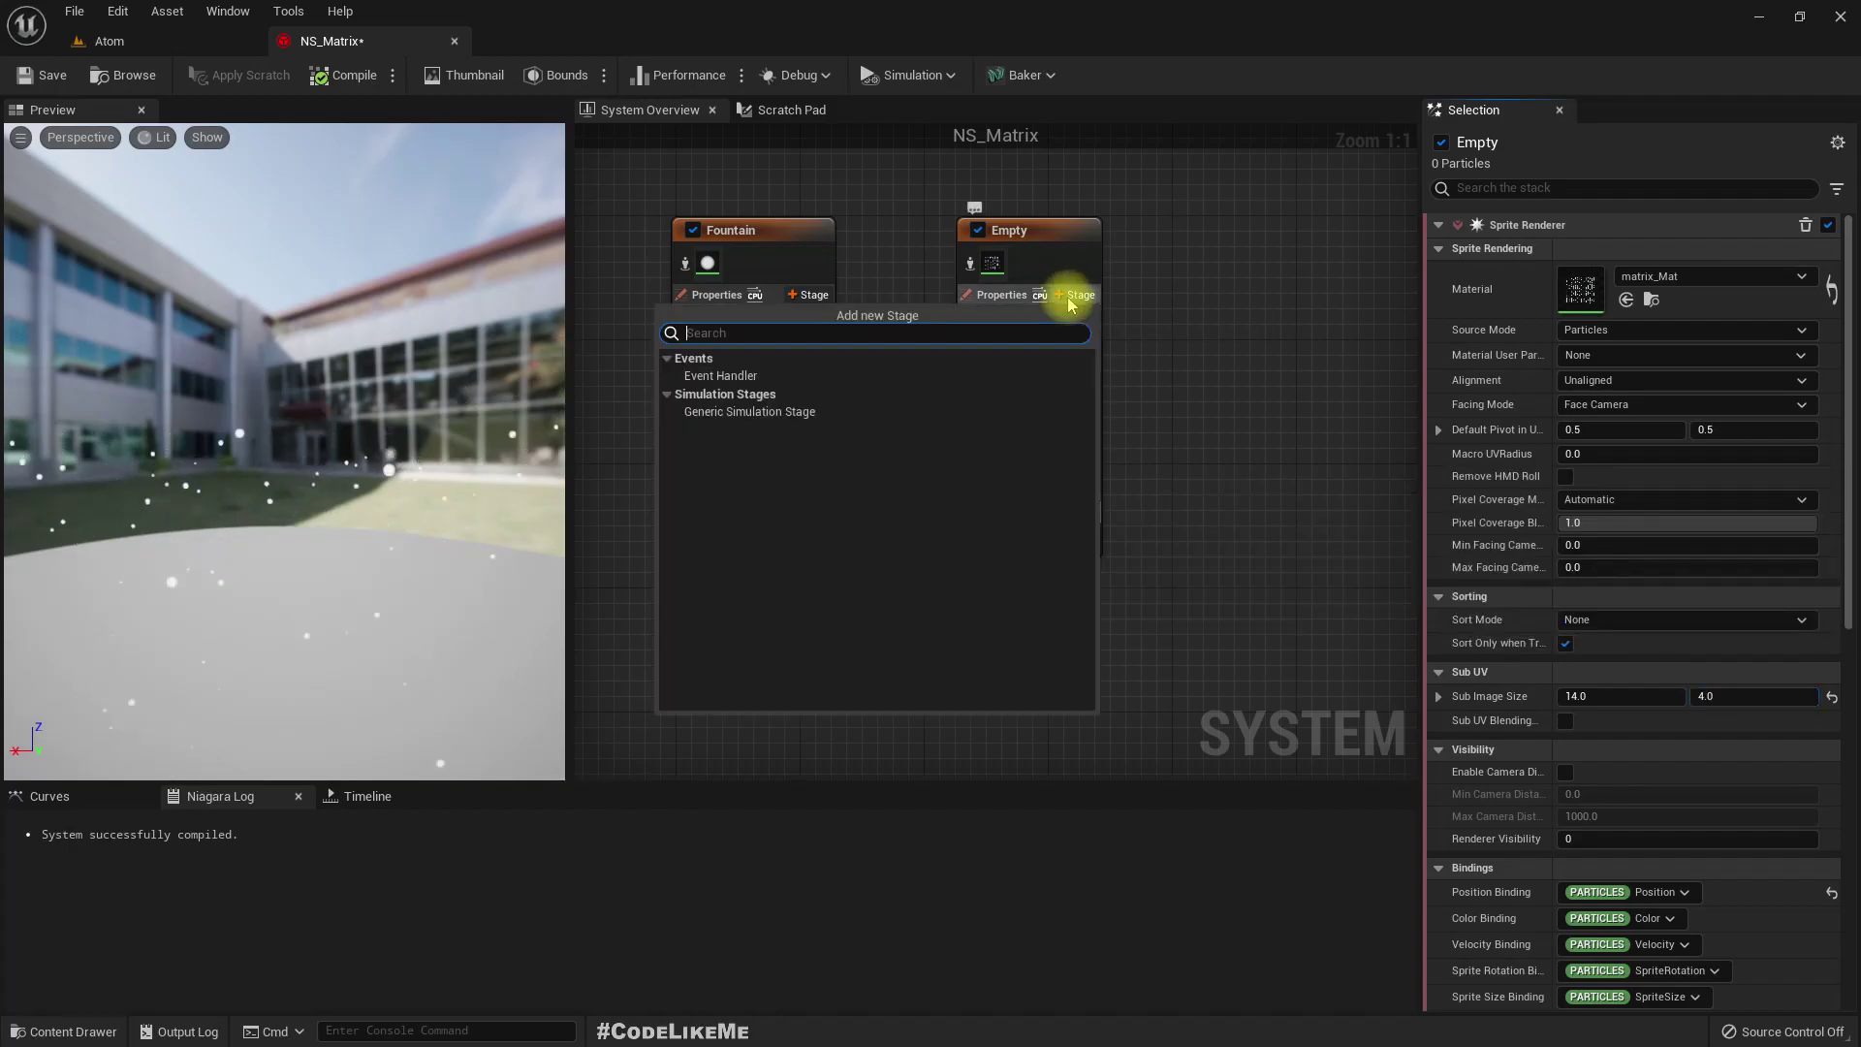
click(719, 375)
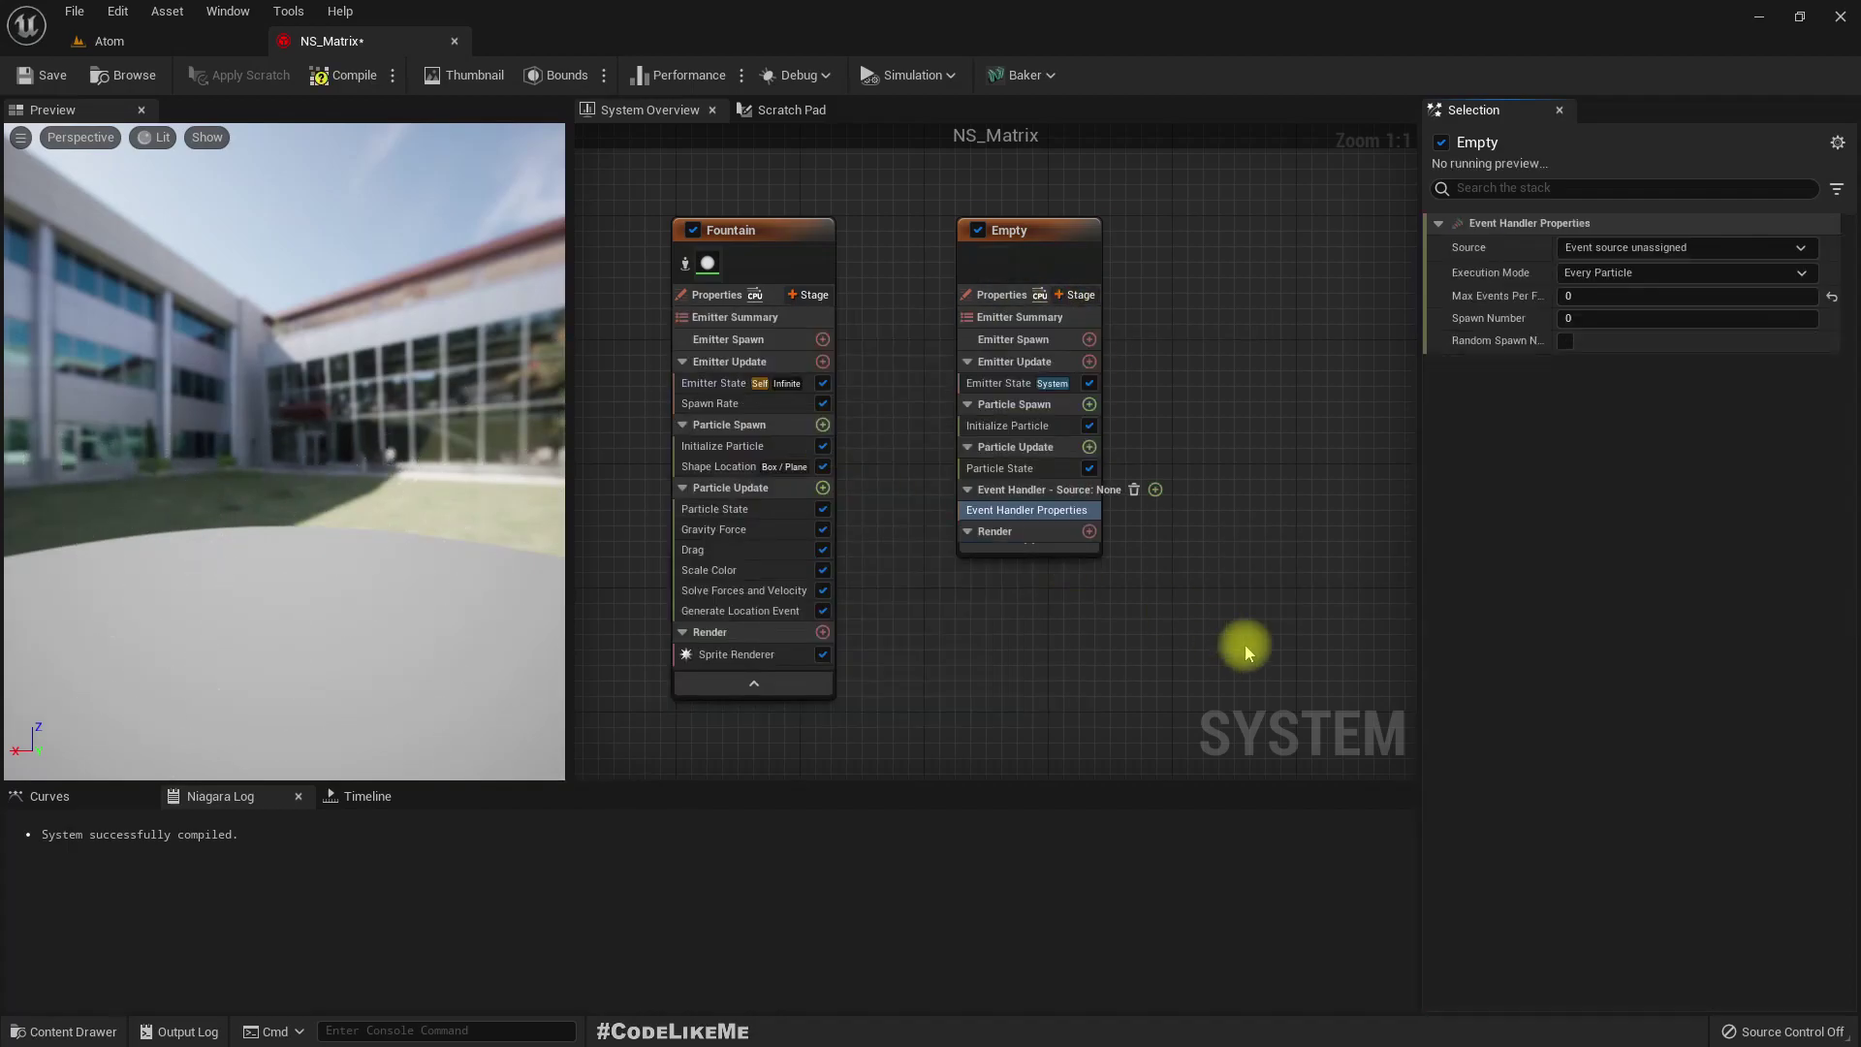
click(1601, 247)
click(1621, 316)
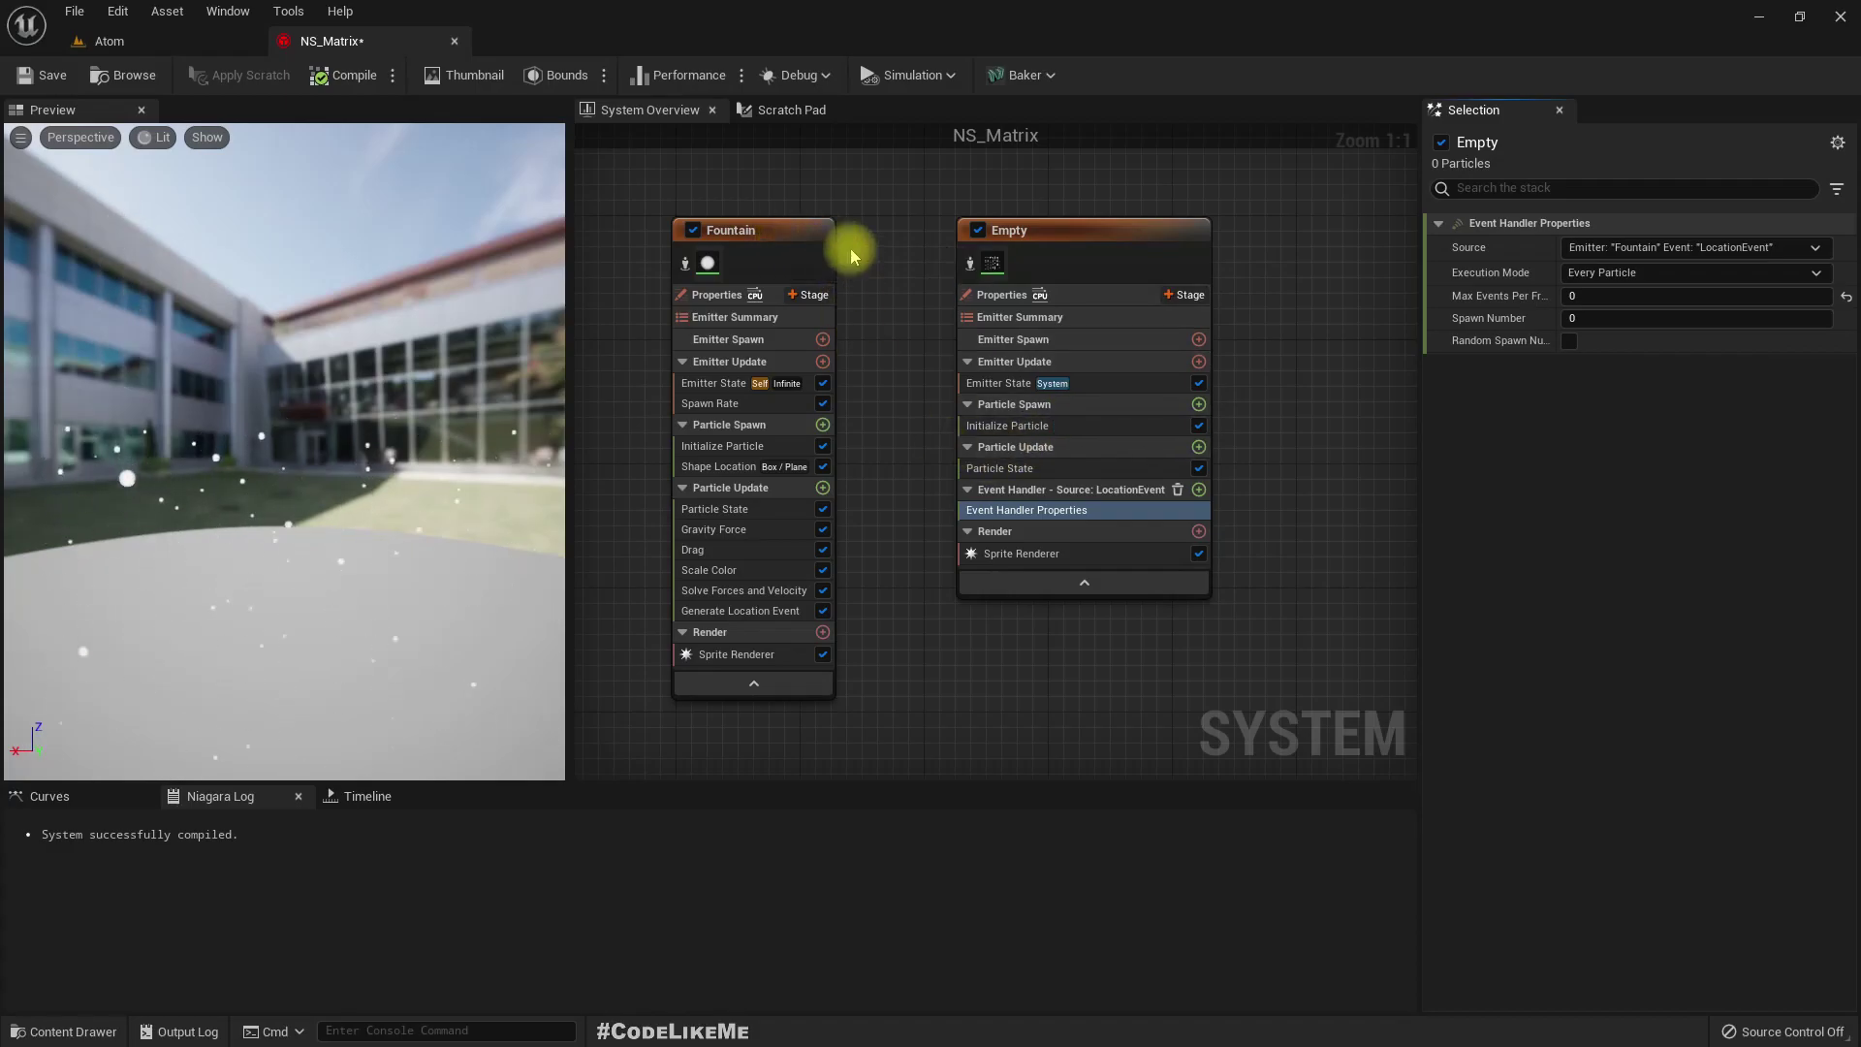
- Rename the Empty emitter as "Letters trail"
click(1029, 240)
right_click(1029, 240)
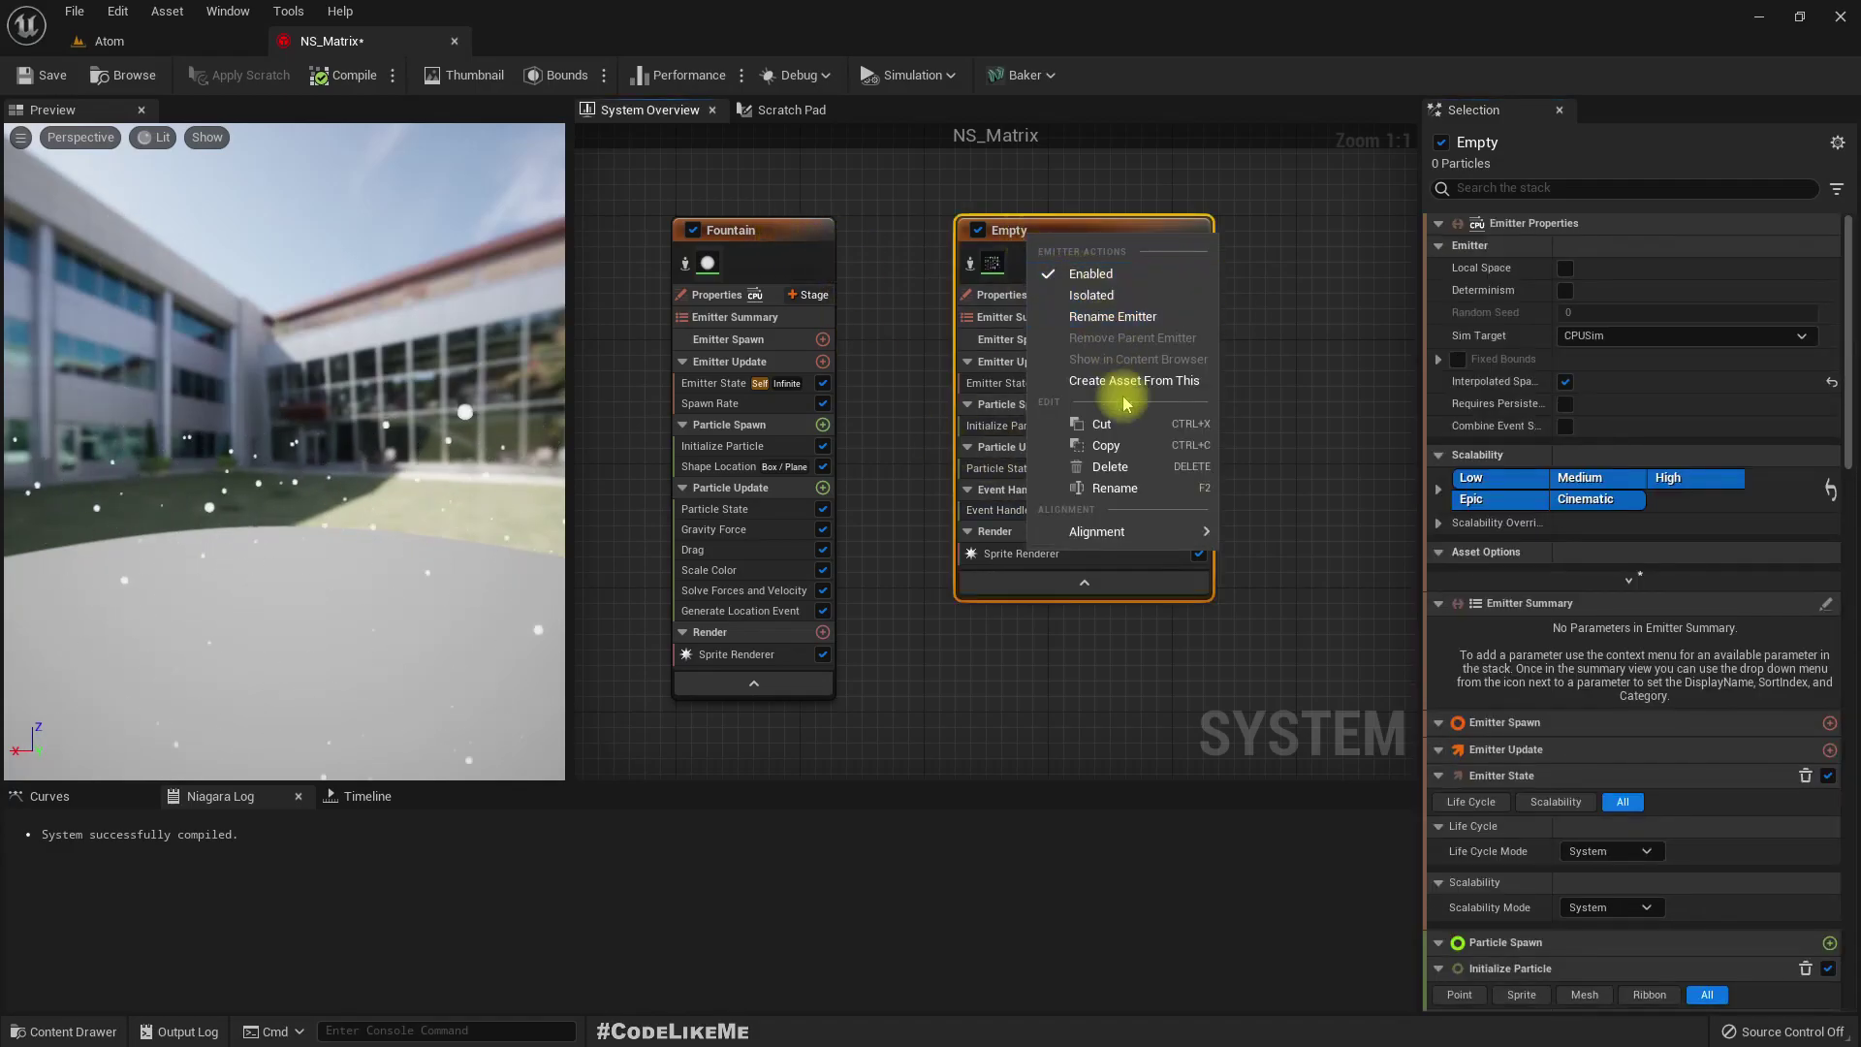
click(1114, 488)
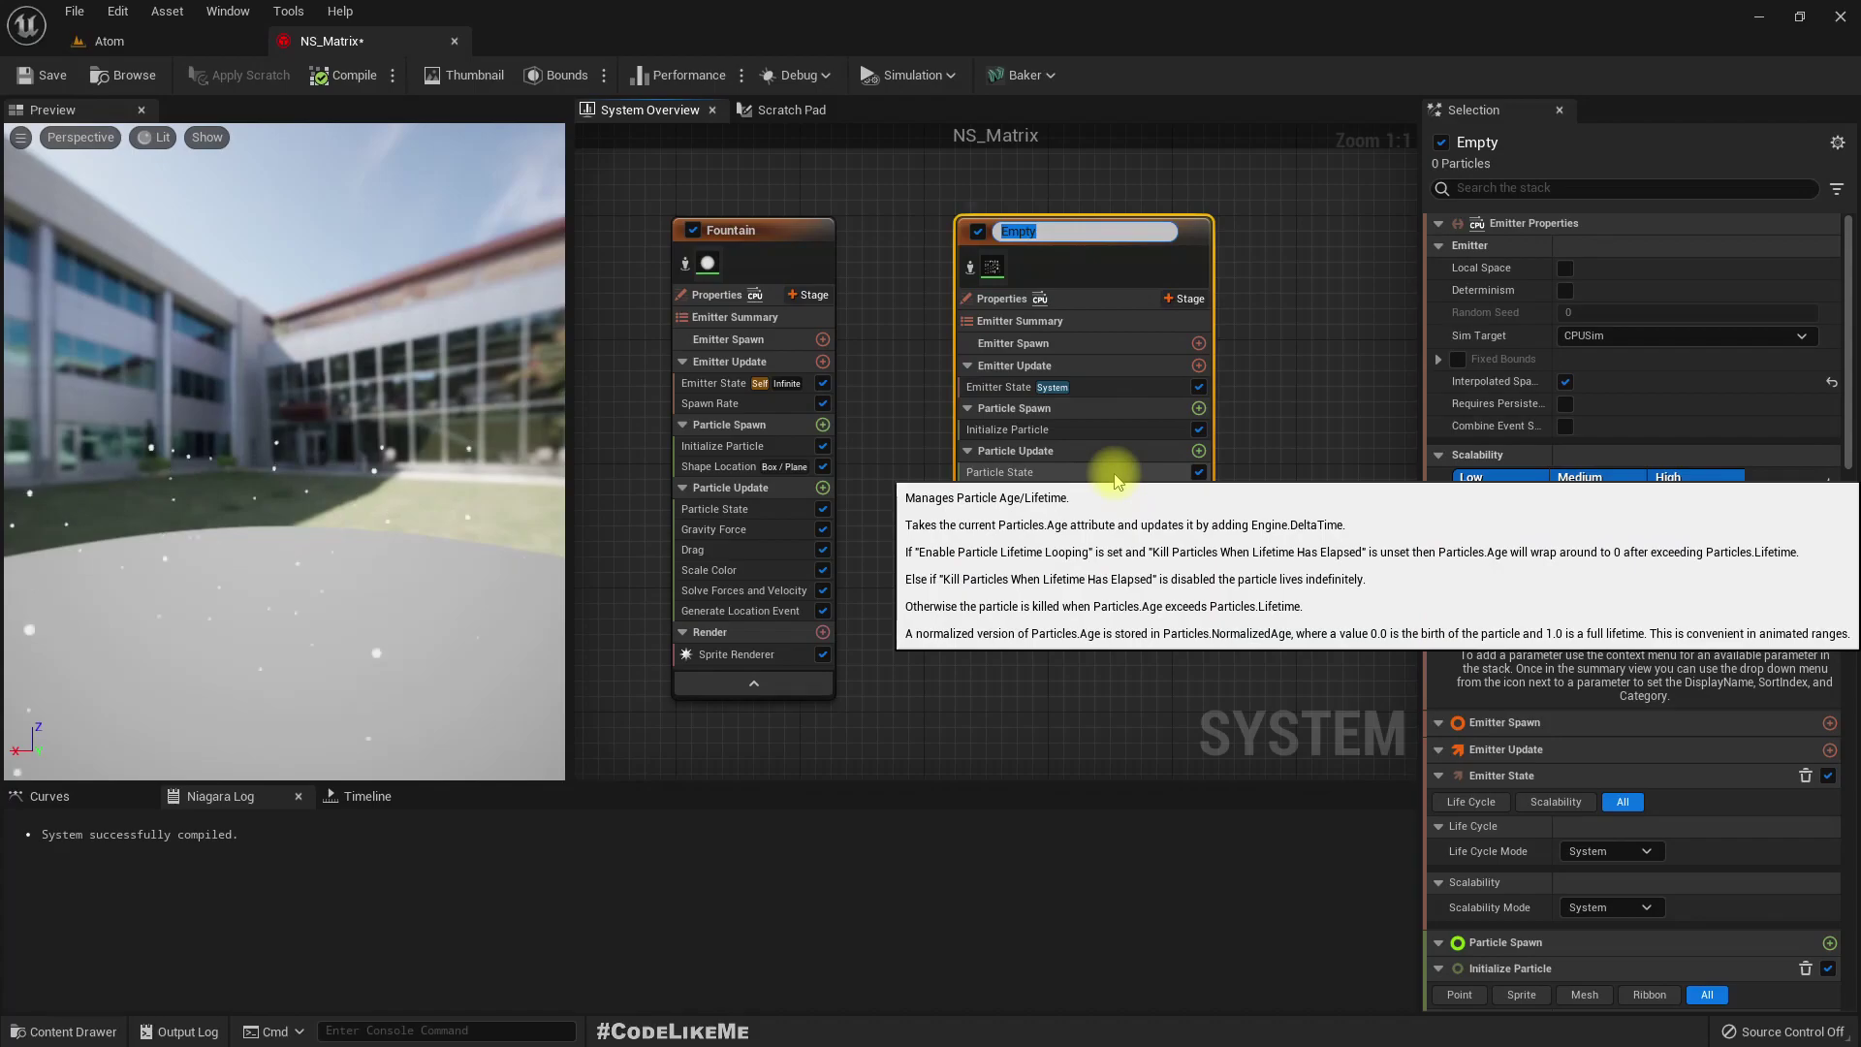
text(Letters )
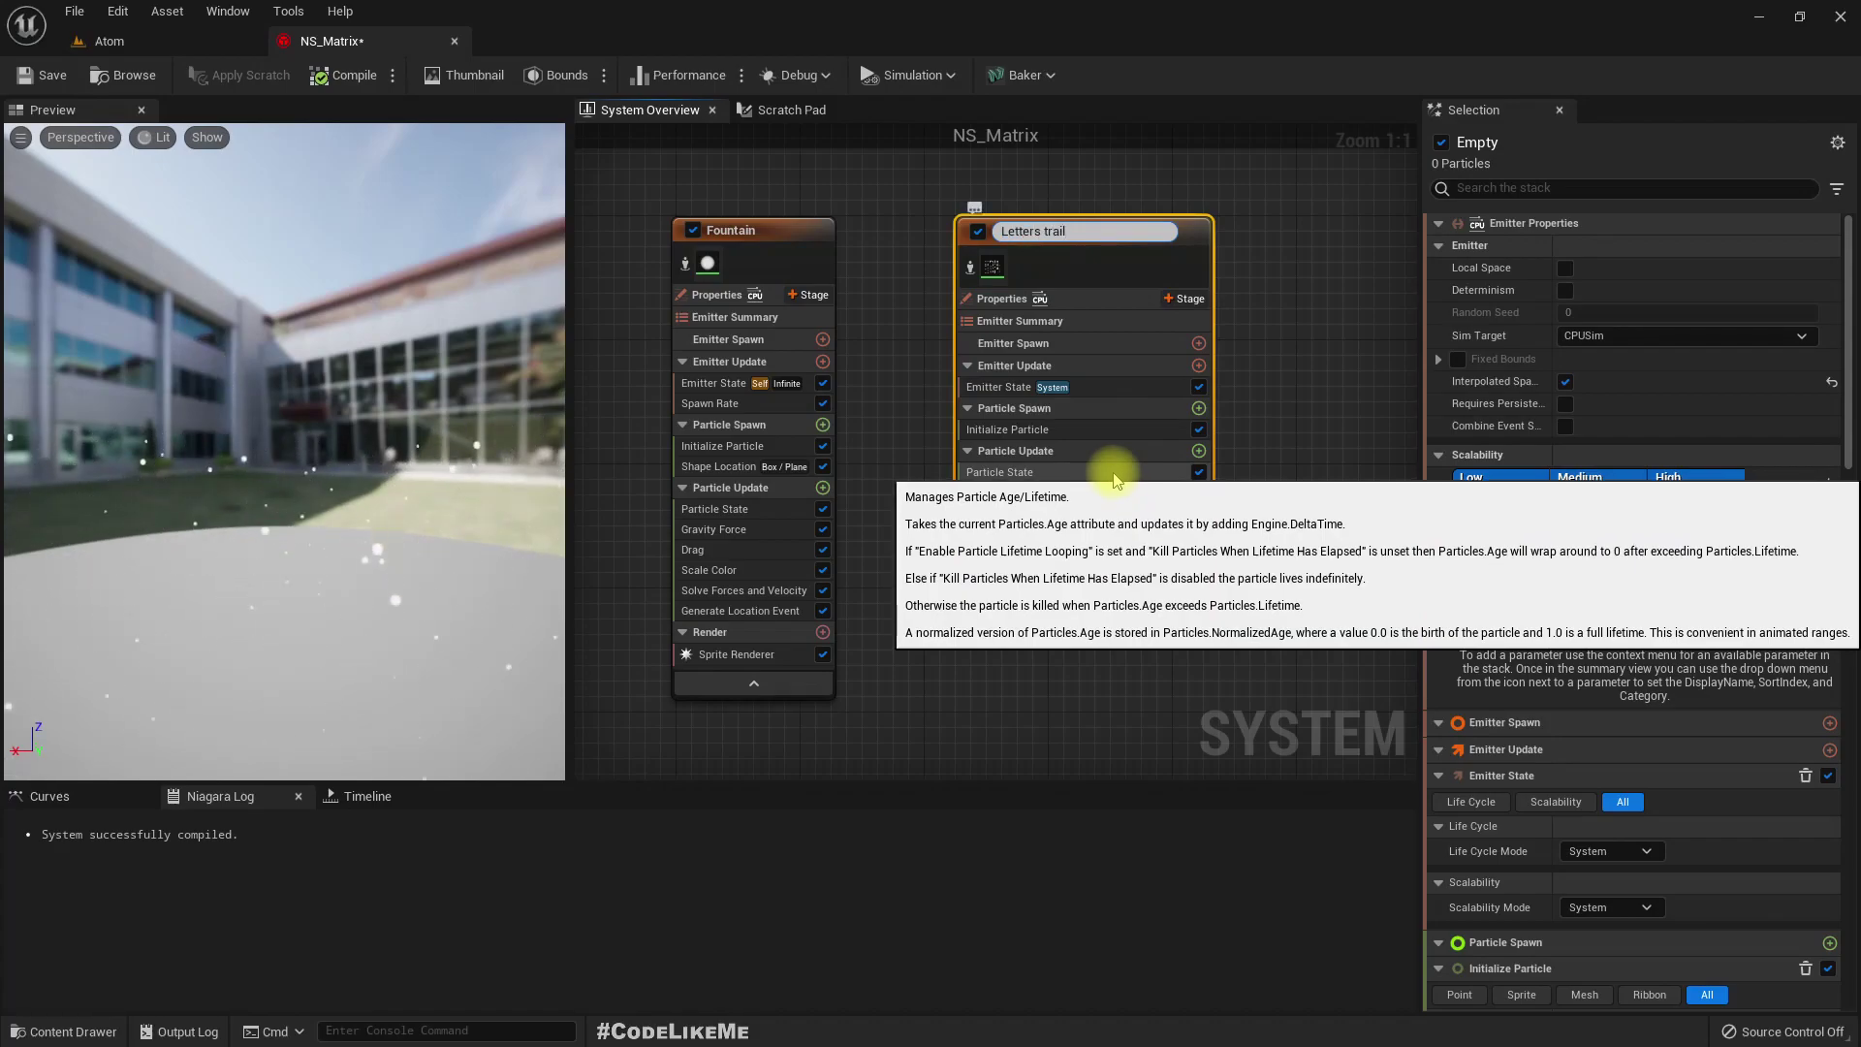
text(trail)
key(Return)
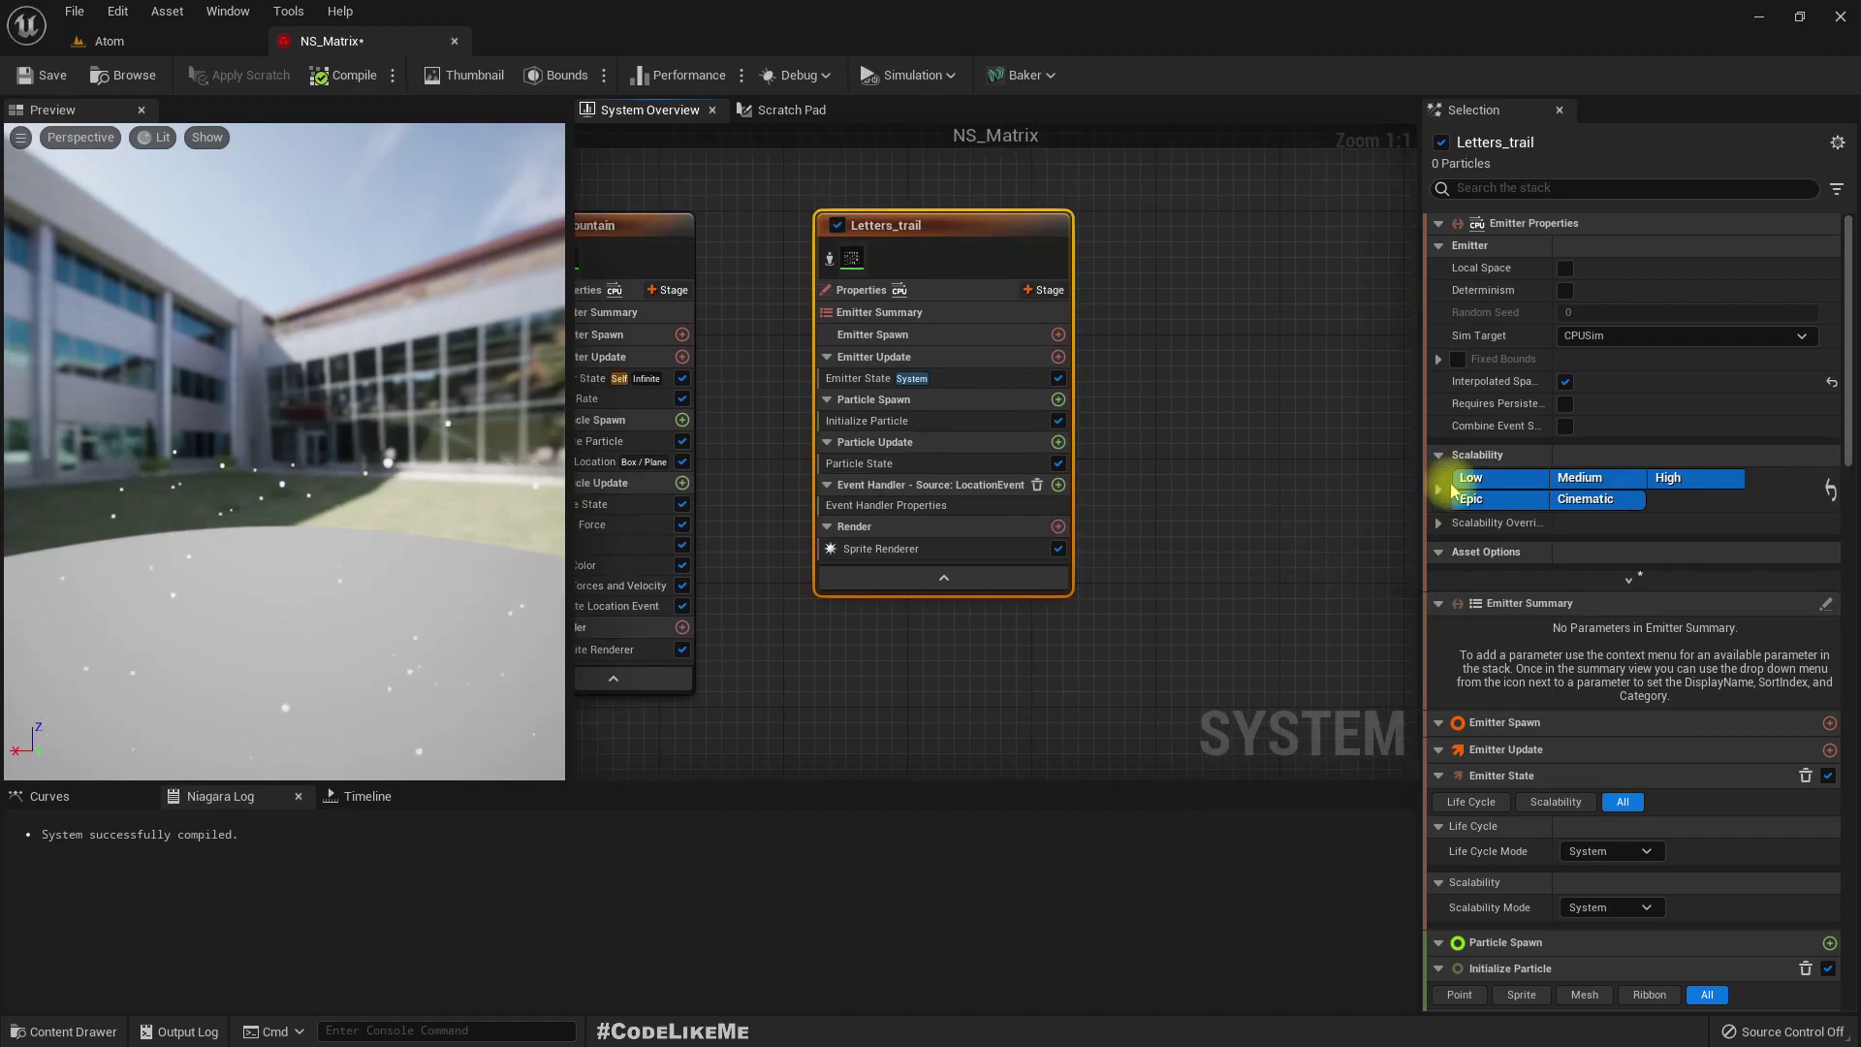
- Add a Receive Location Event module to the Letters_trail emitter's event handler
click(961, 549)
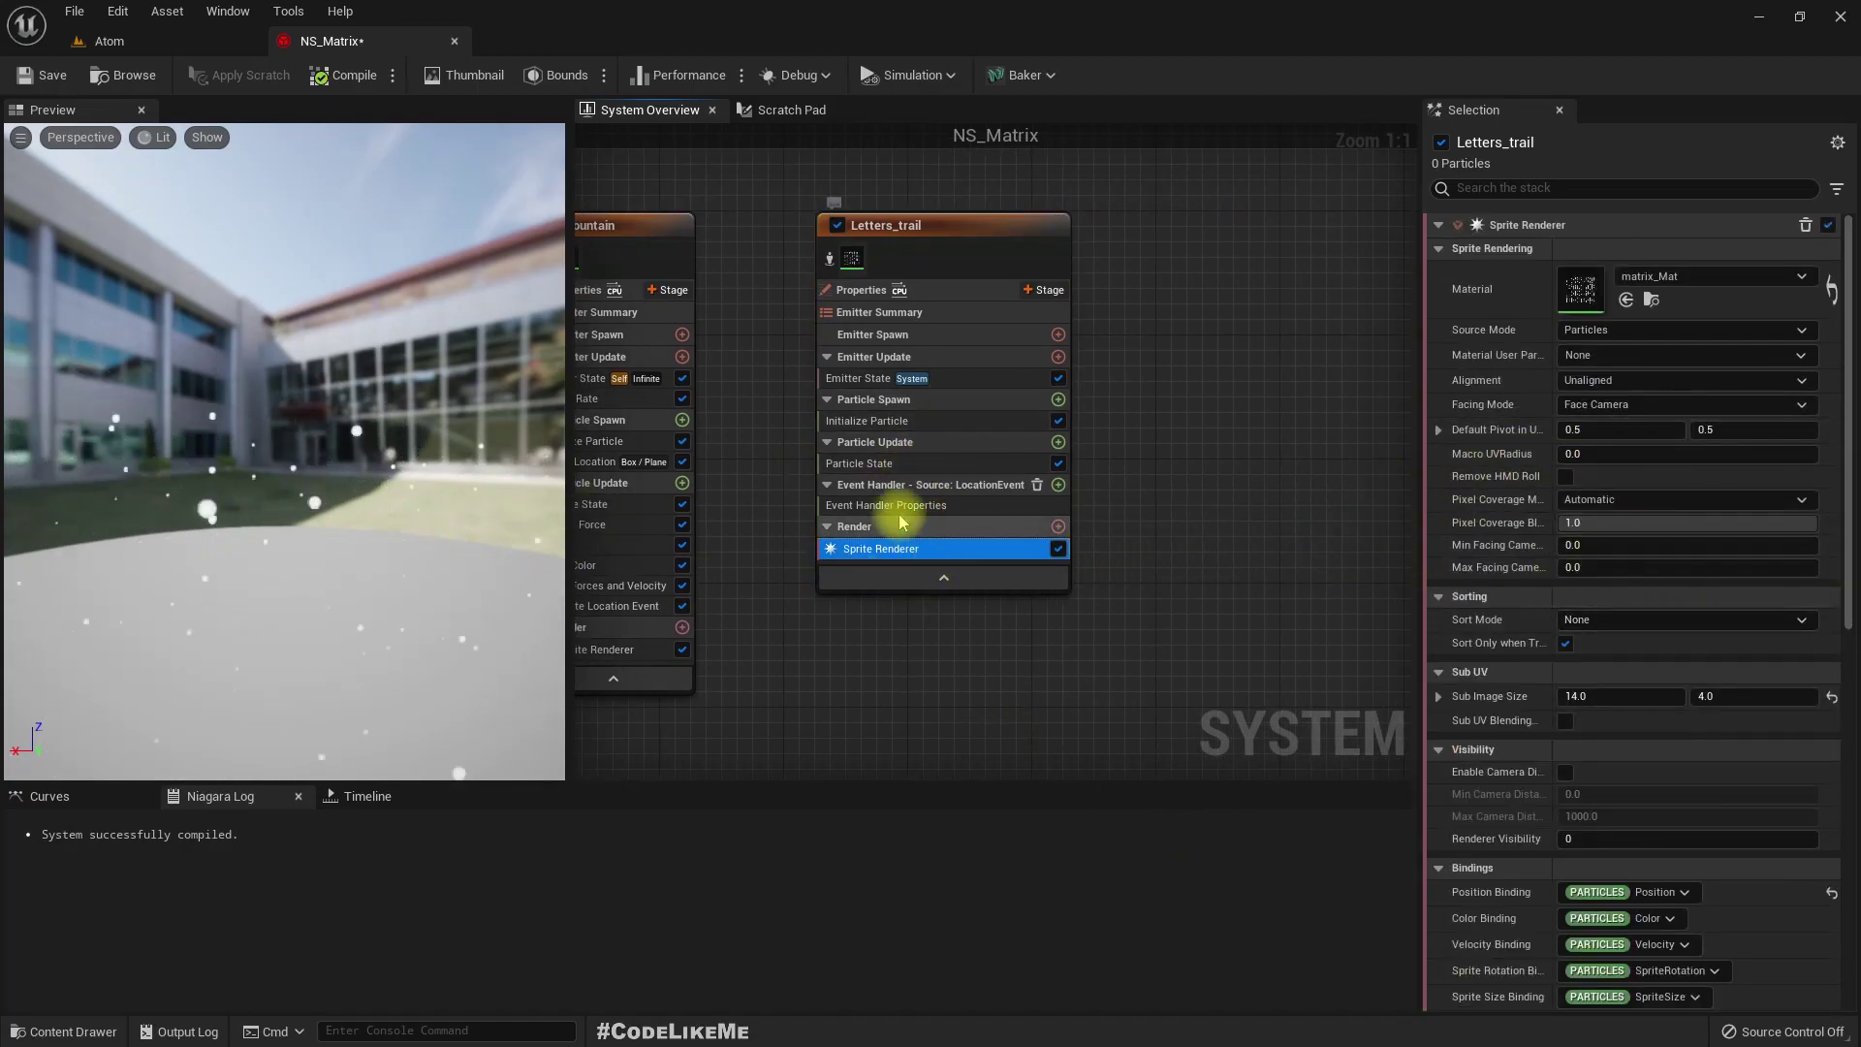
click(1058, 486)
text(receiv)
key(Down)
key(Return)
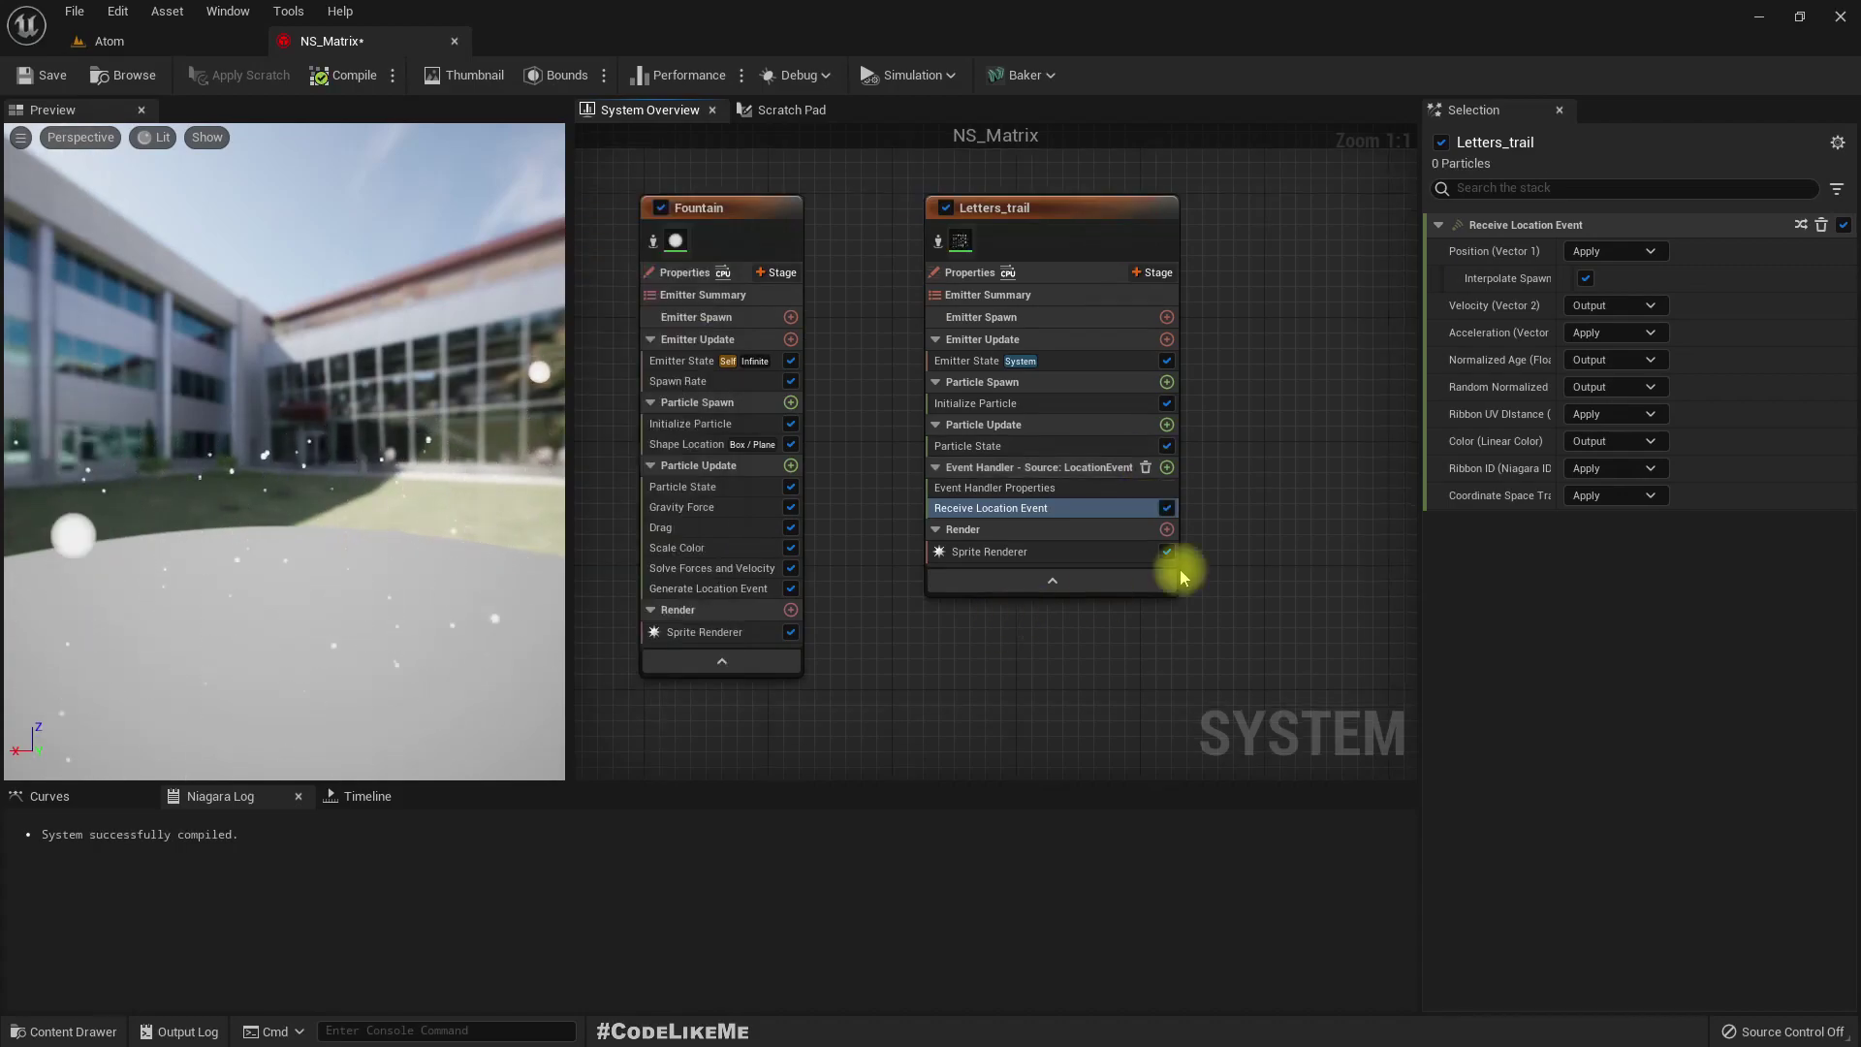
- Set the event handler's execution mode to Spawned Particles and its spawn number to 1, and check the preview
click(1024, 489)
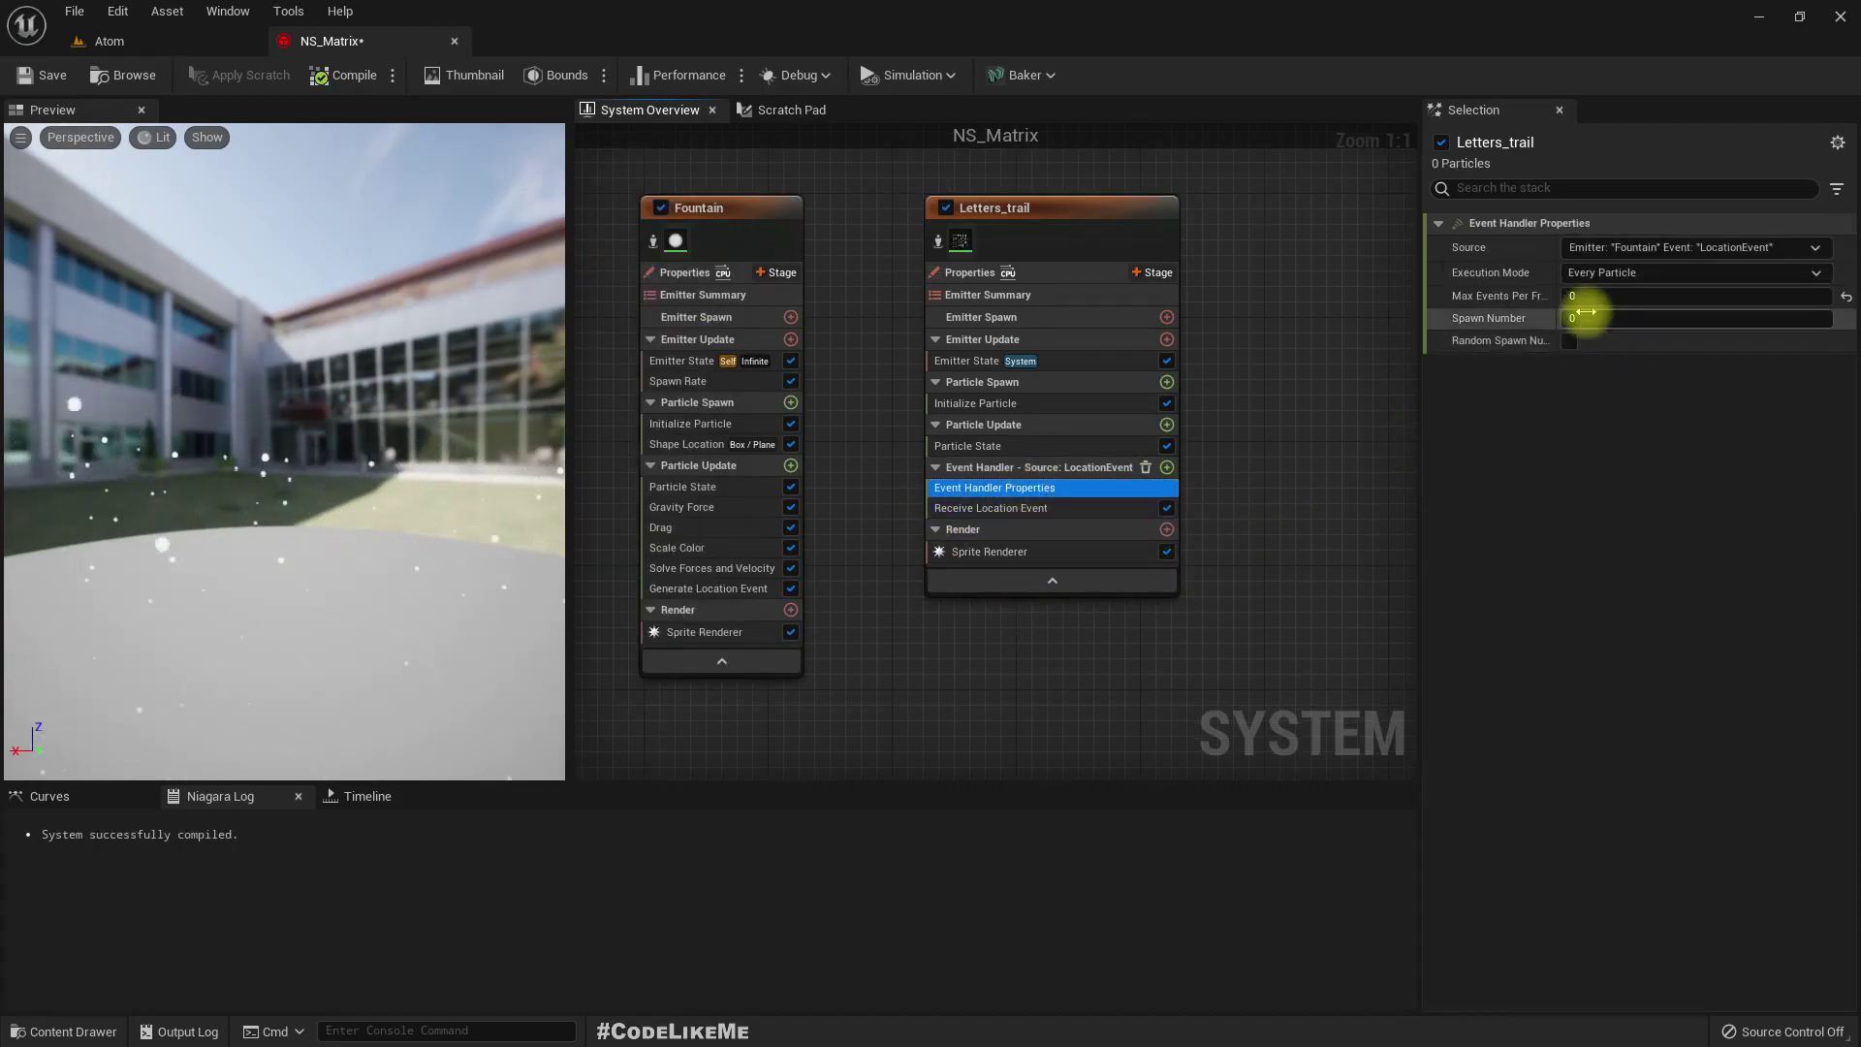
click(1603, 275)
click(1598, 310)
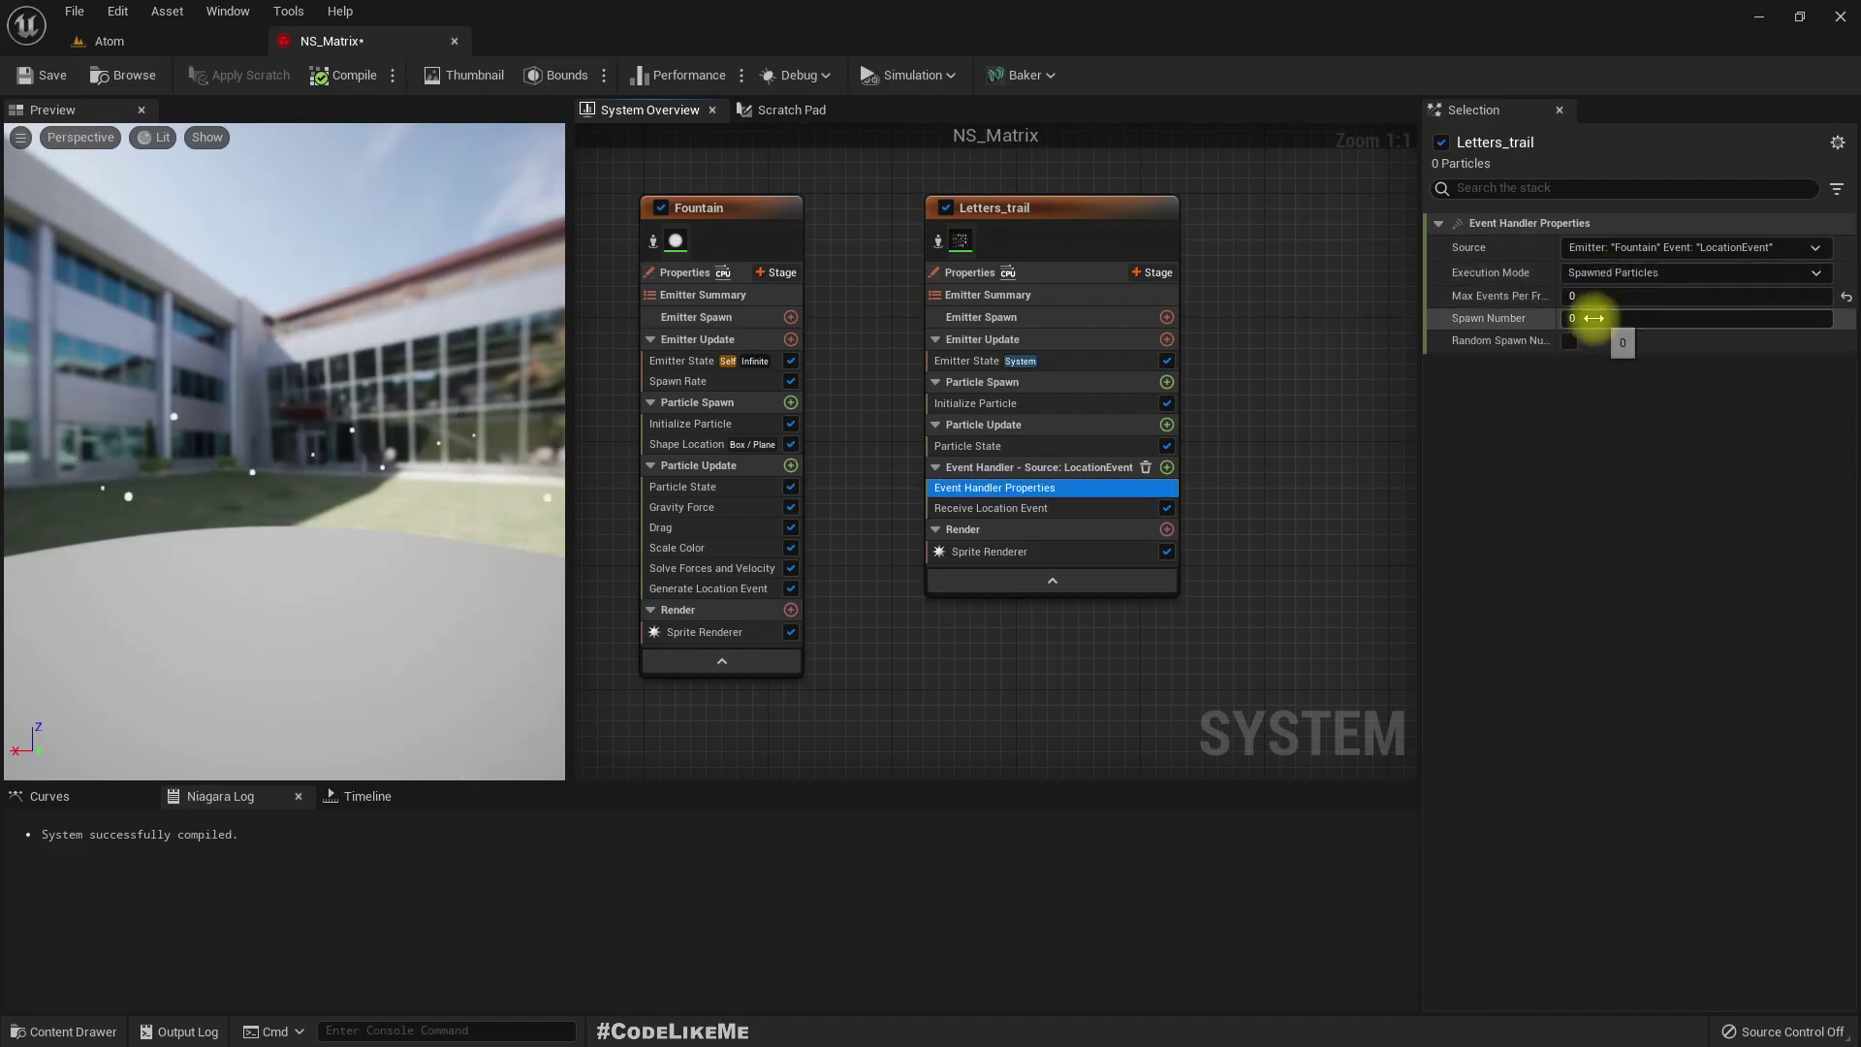
click(1702, 317)
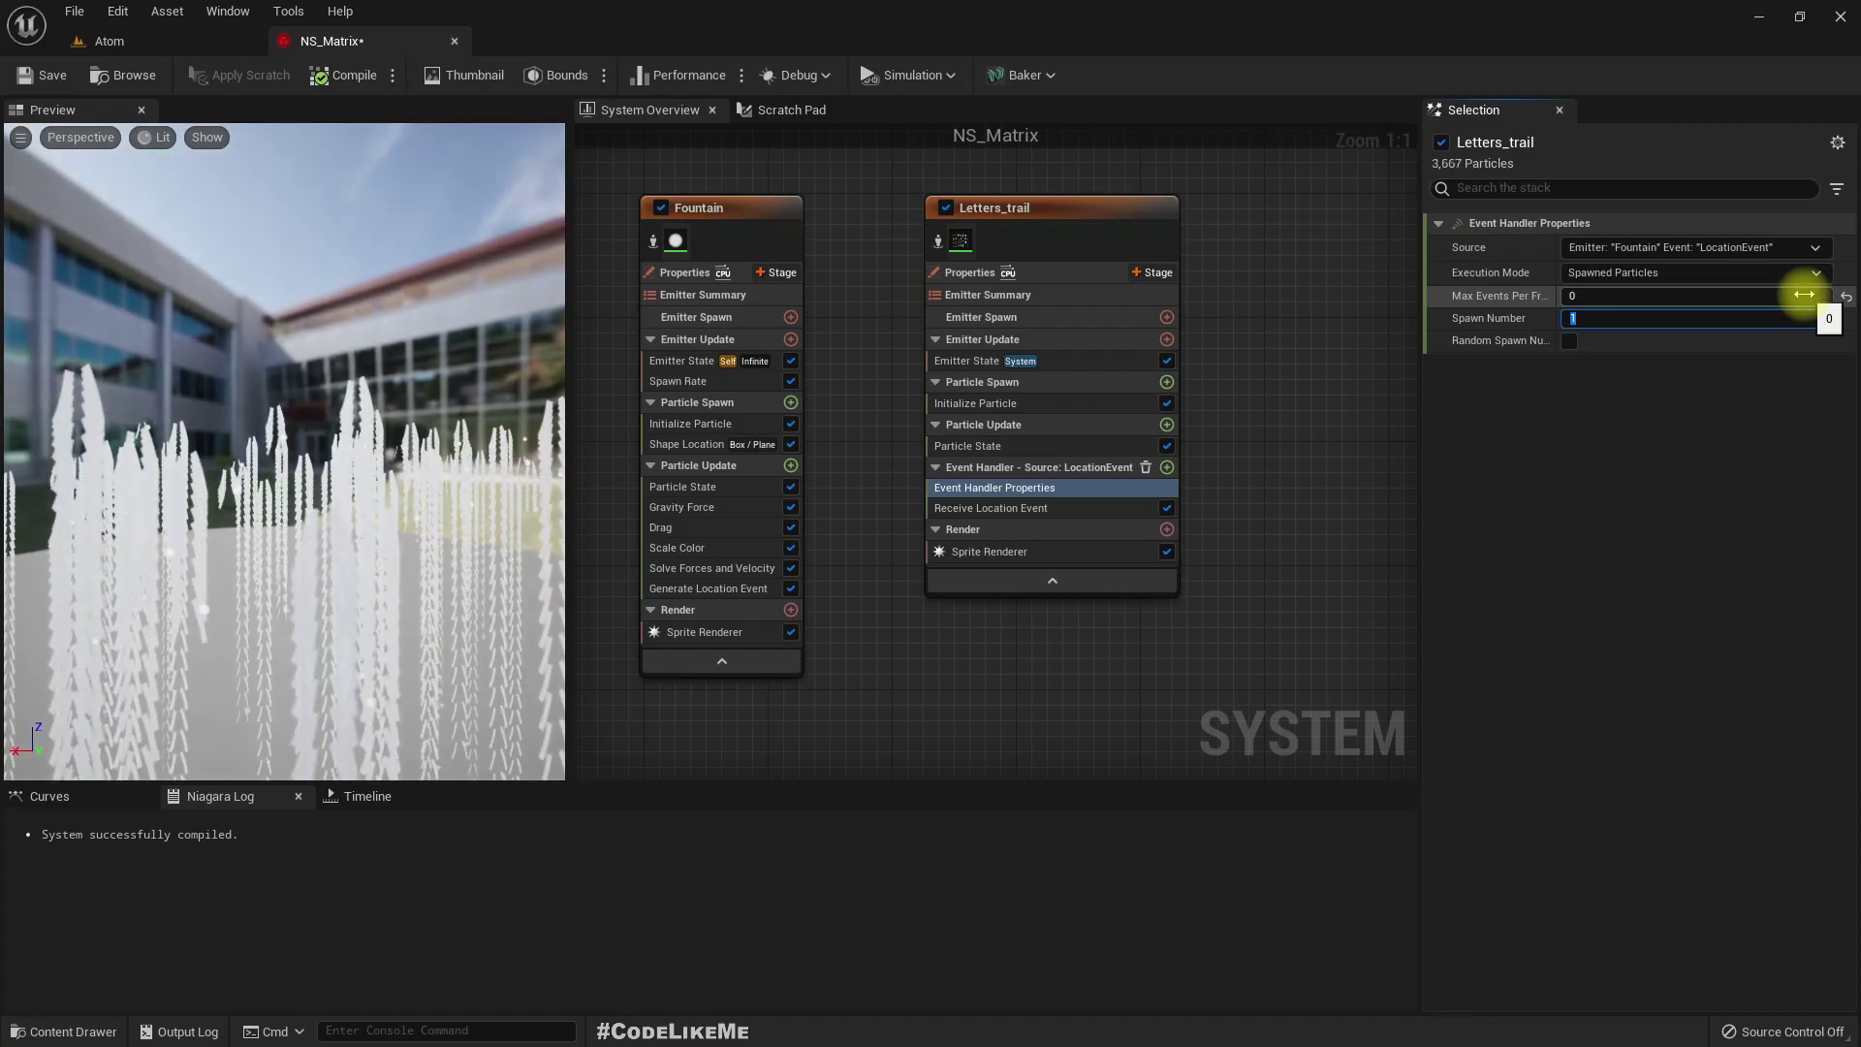
key(Return)
drag(282, 427, 357, 471)
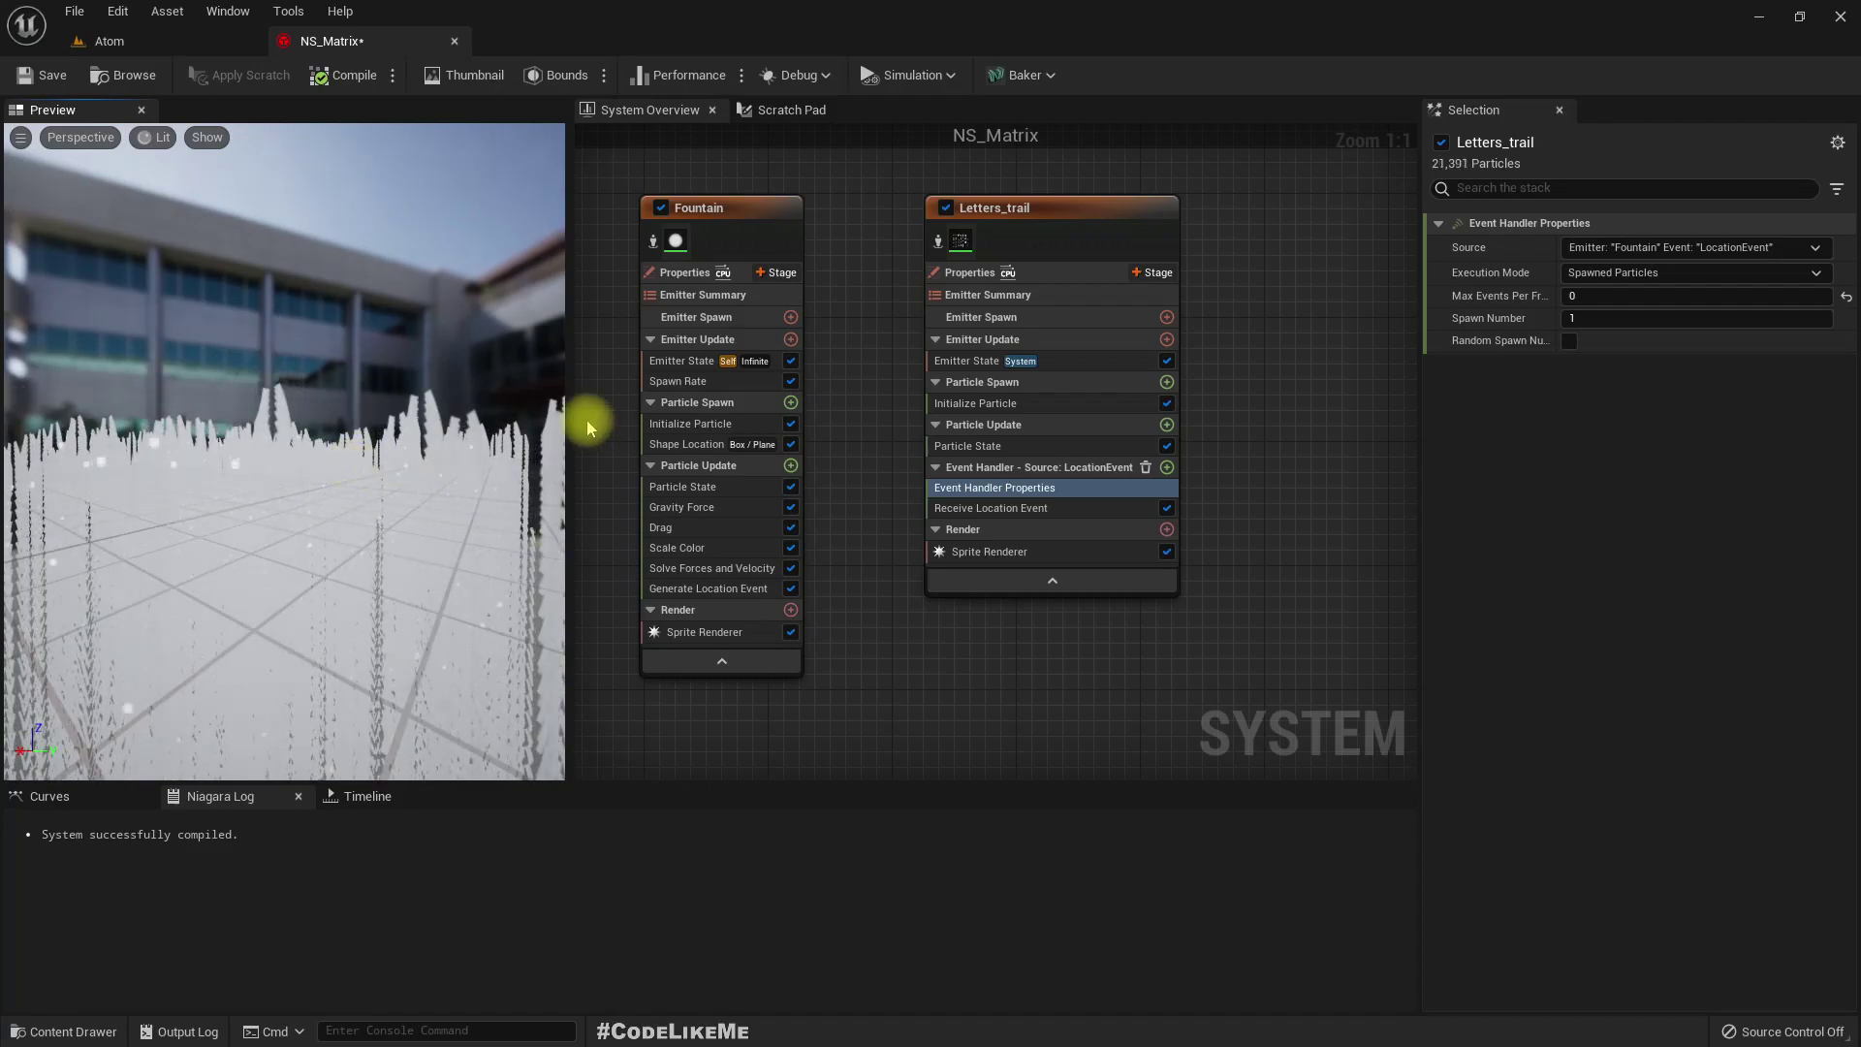
- Switch to Photoshop, show Layer 0 in matrix.psd to examine the character sheet, and return to Unreal Engine
key(alt+Tab)
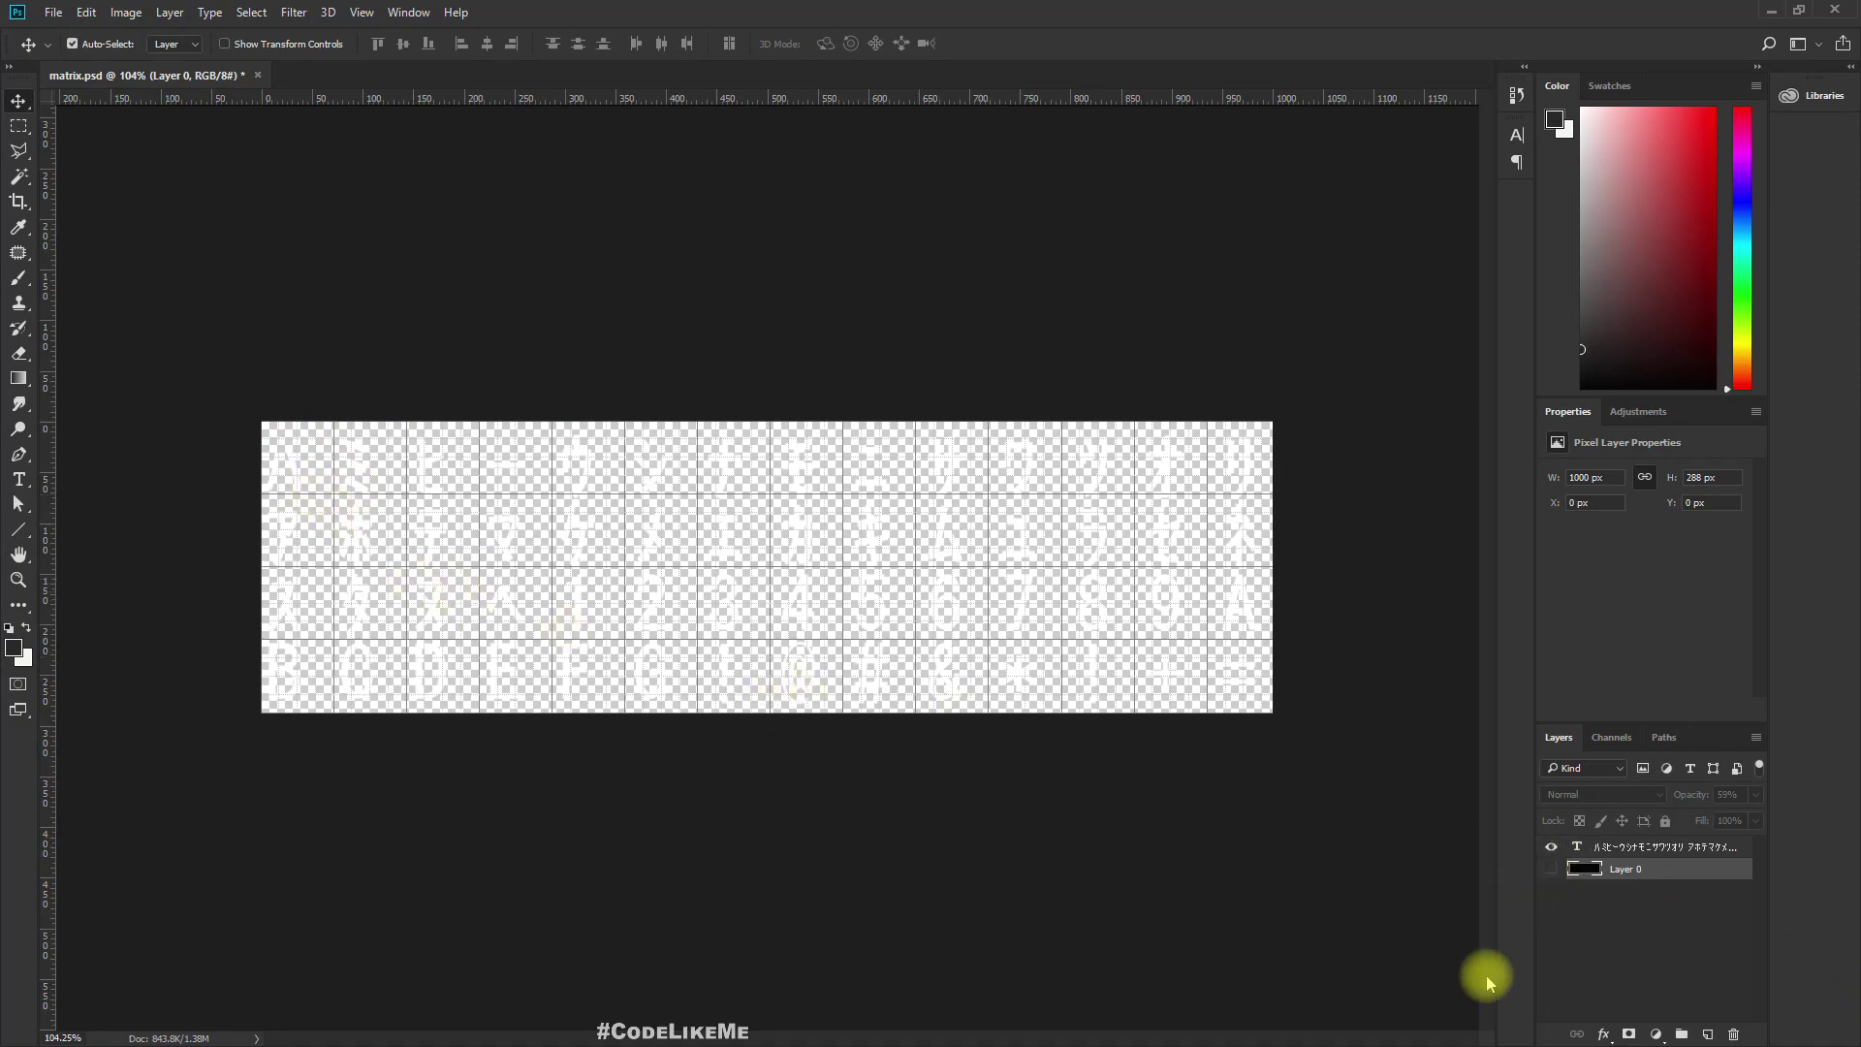
click(1551, 869)
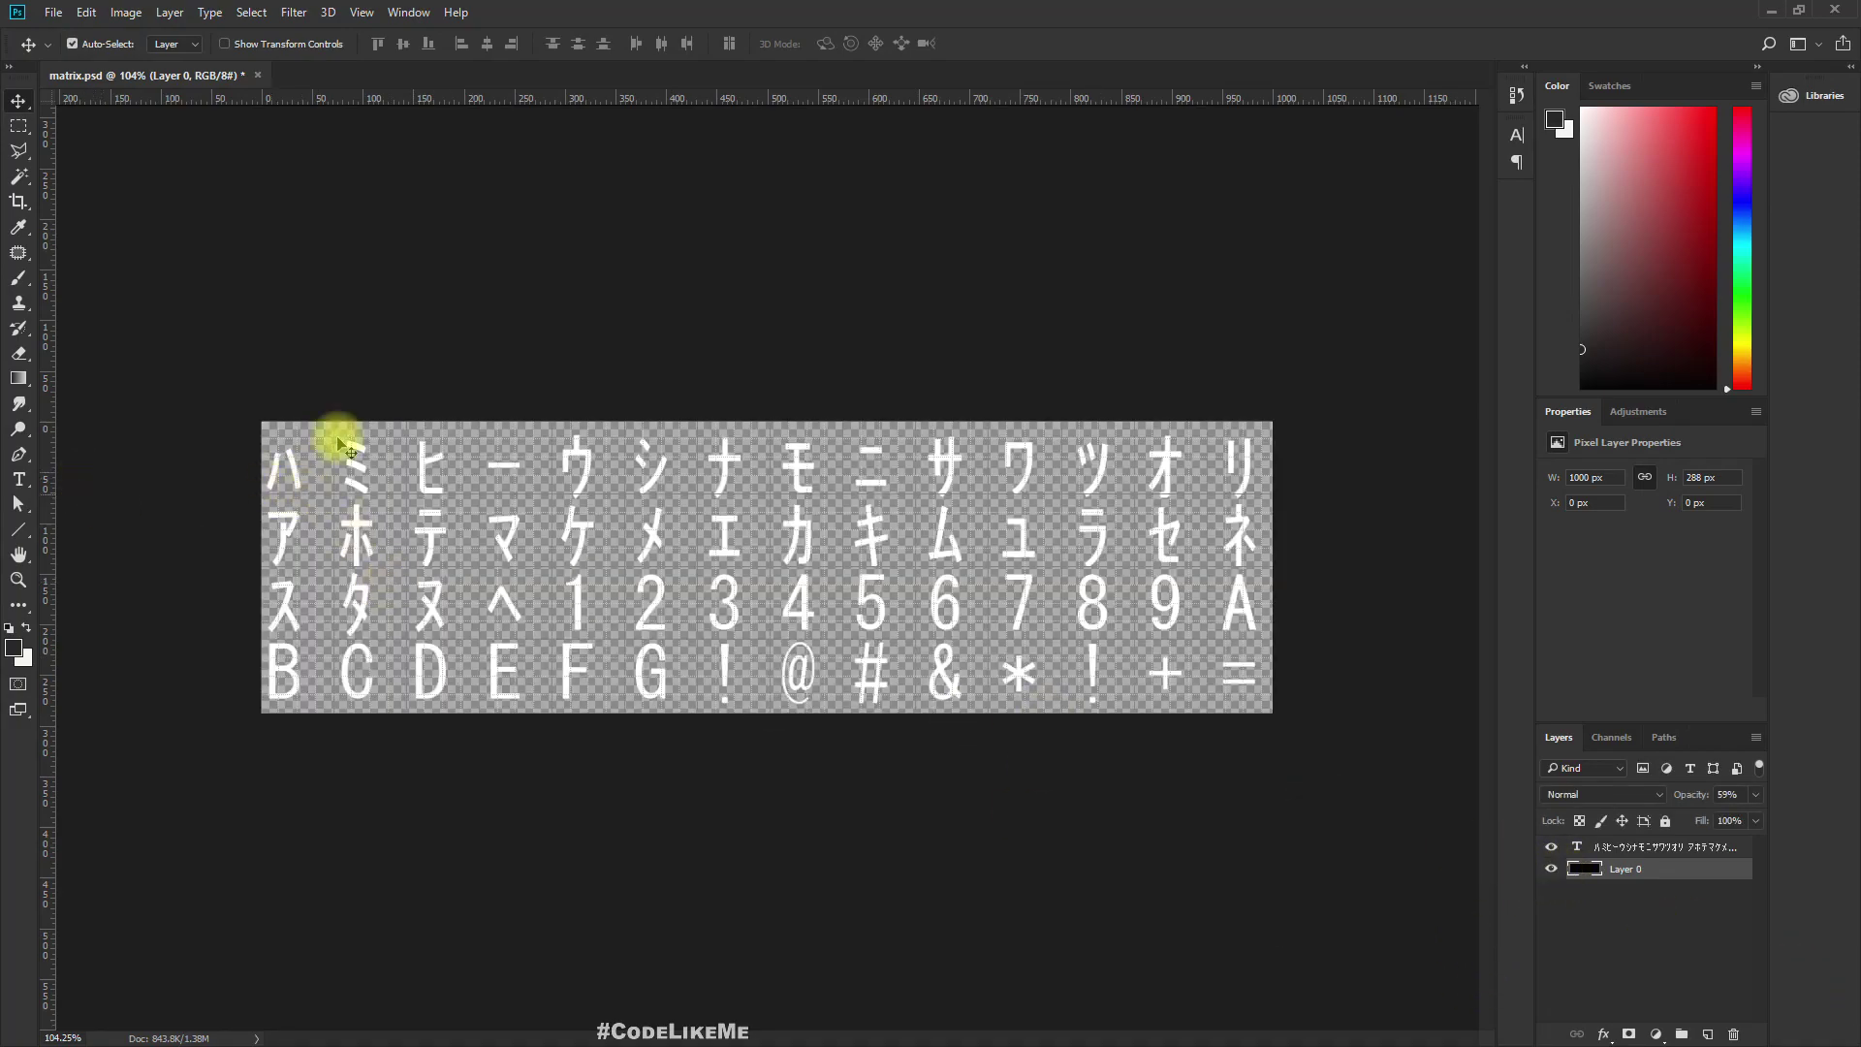
key(alt+Tab)
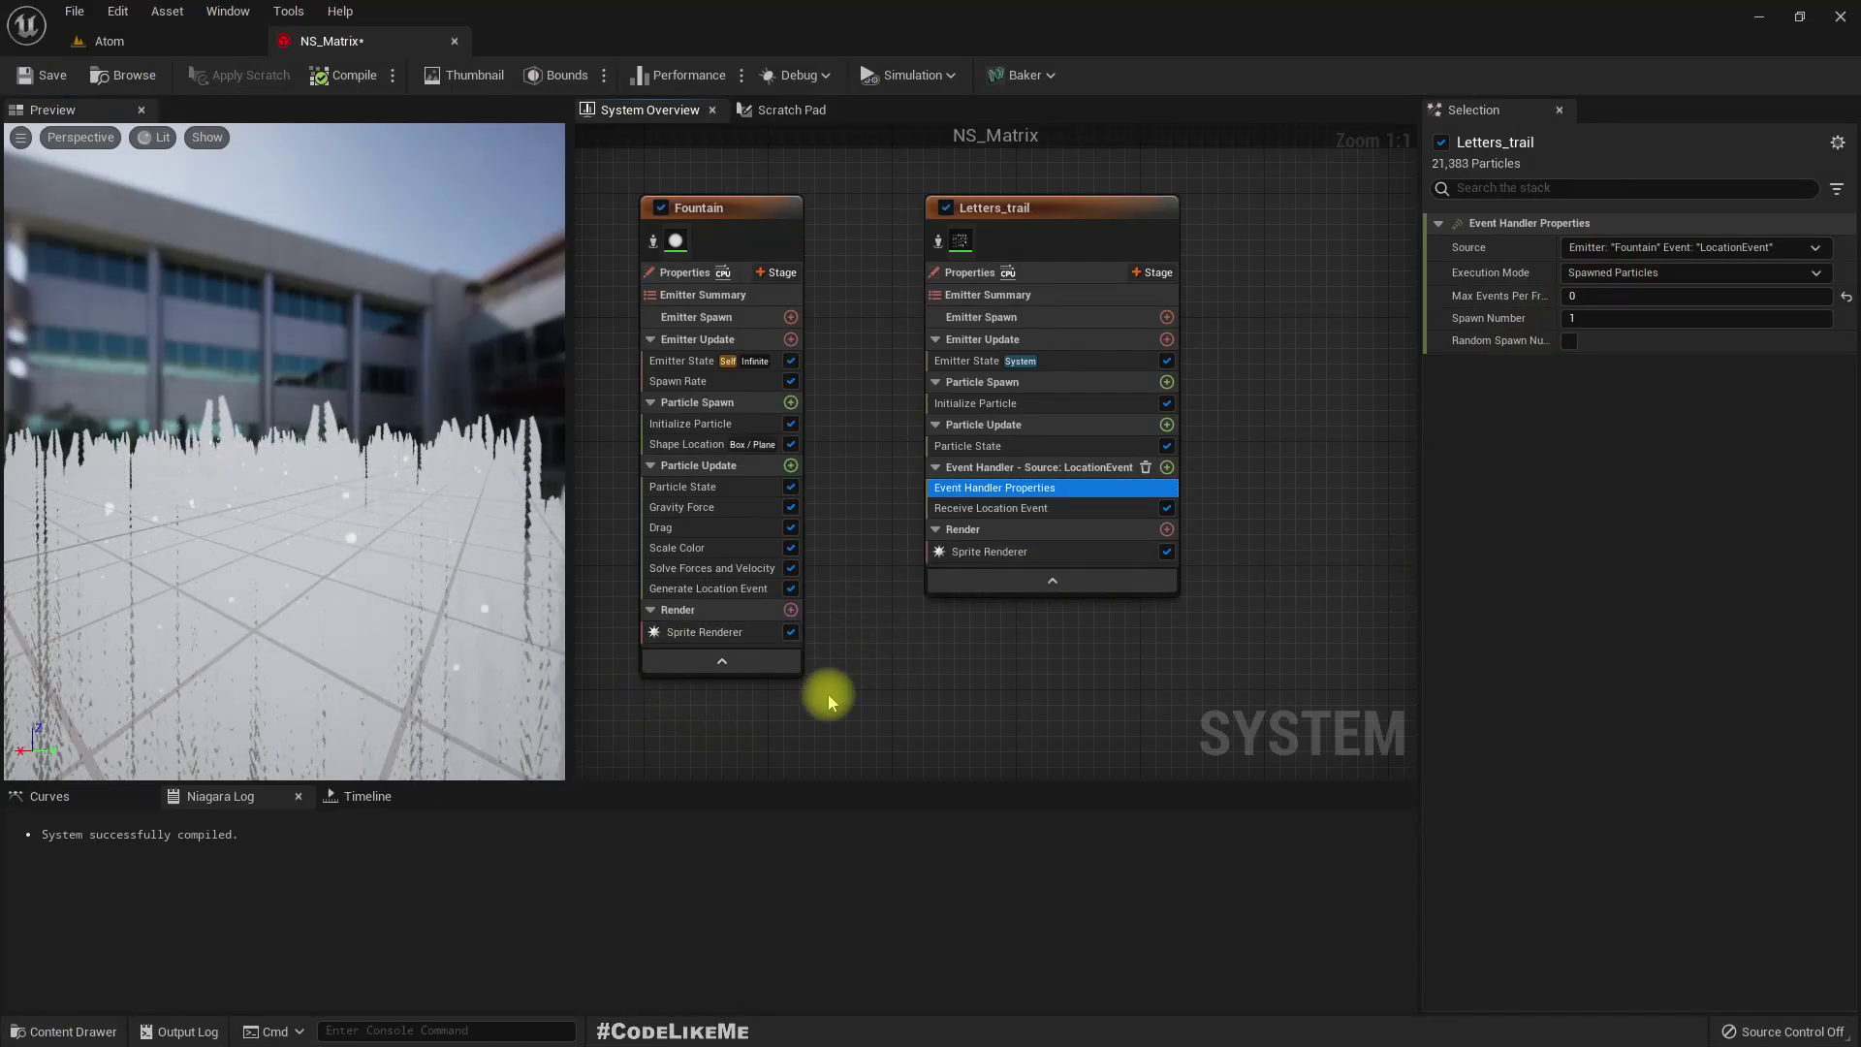
- Compile the Niagara system and place NS_Matrix in the Atom level, undoing the material dropped on the floor
right_drag(833, 703, 936, 591)
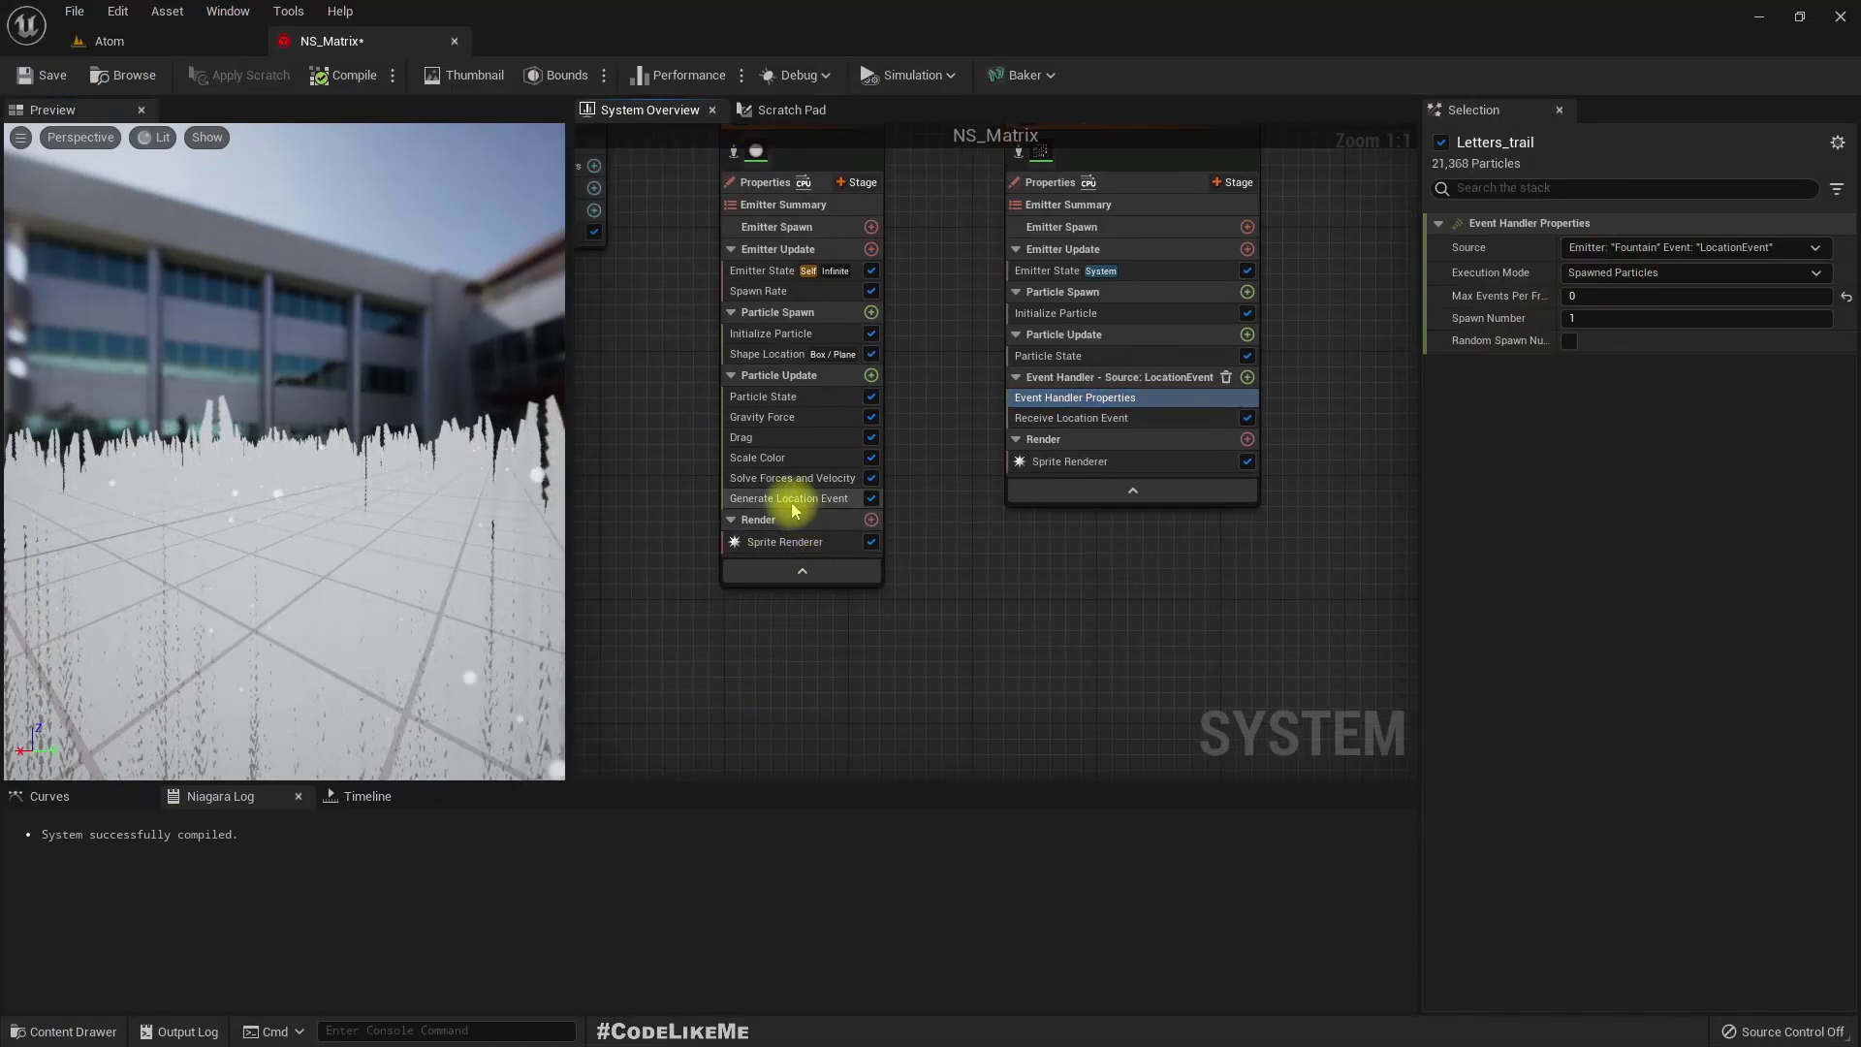
click(334, 74)
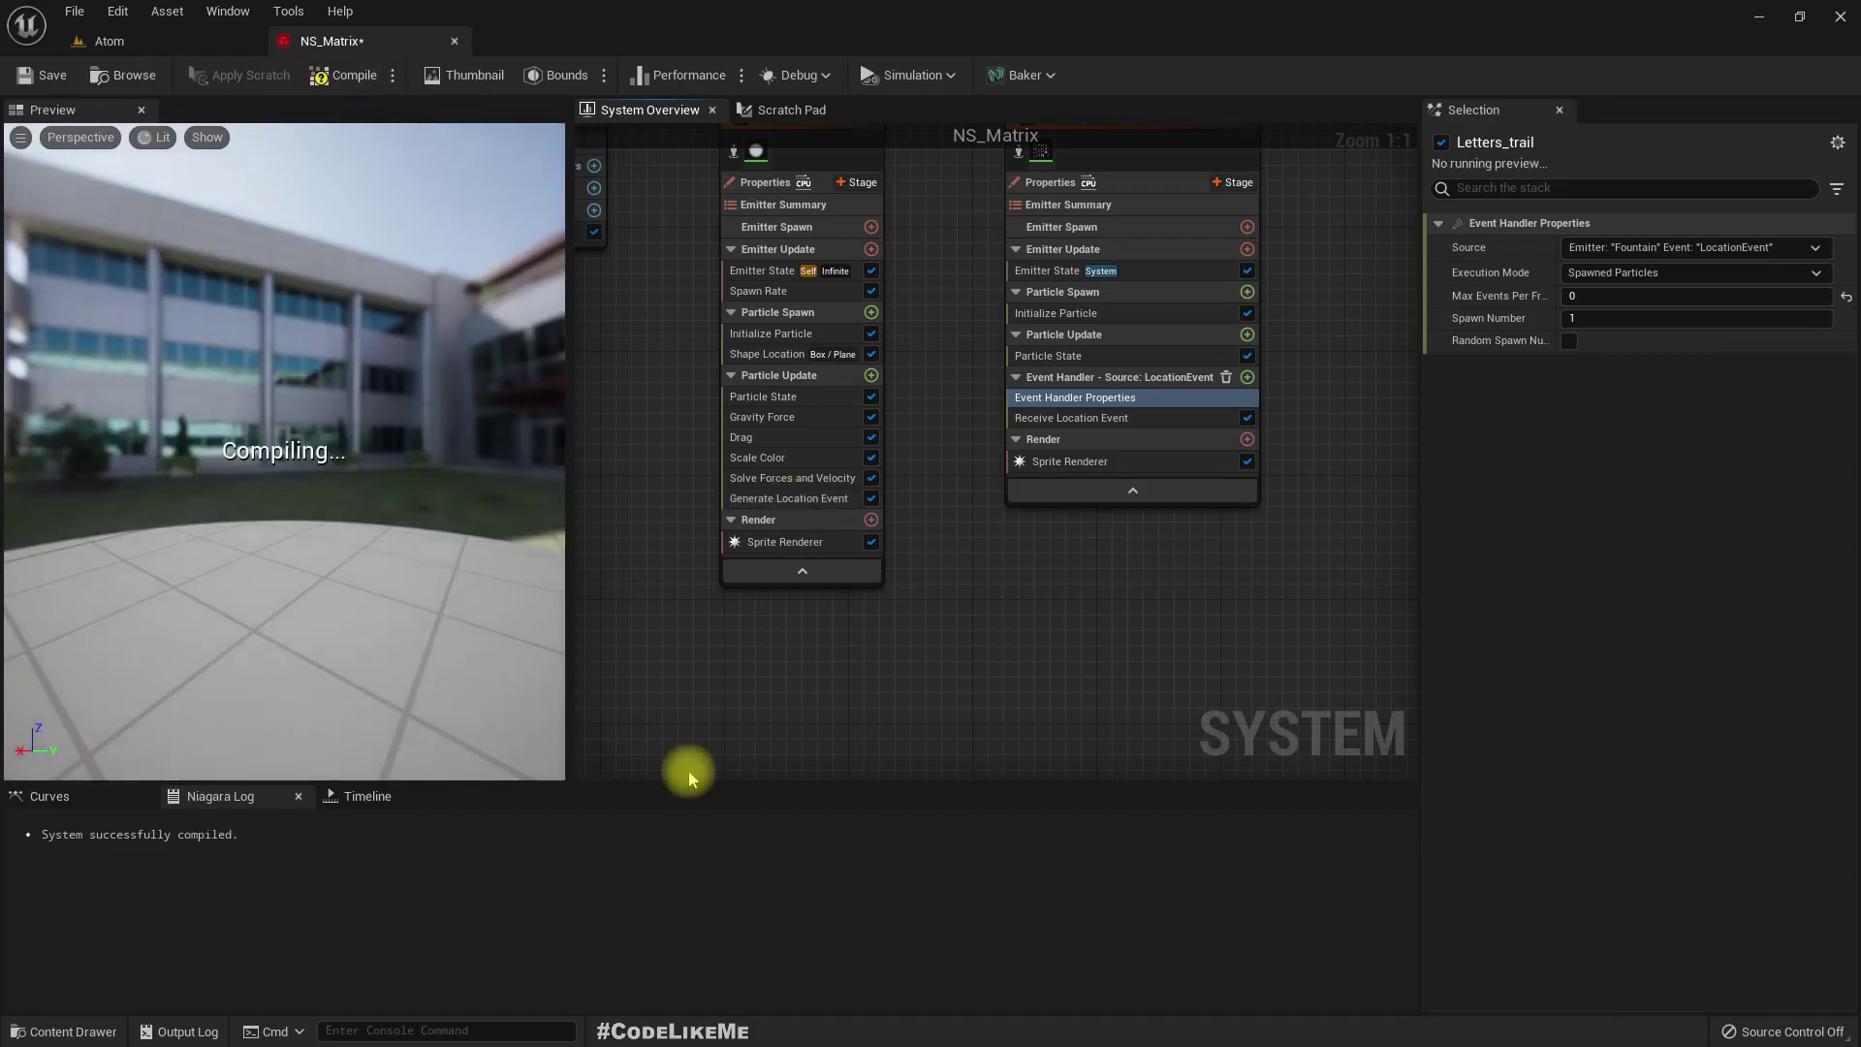
click(182, 40)
drag(683, 898, 1003, 547)
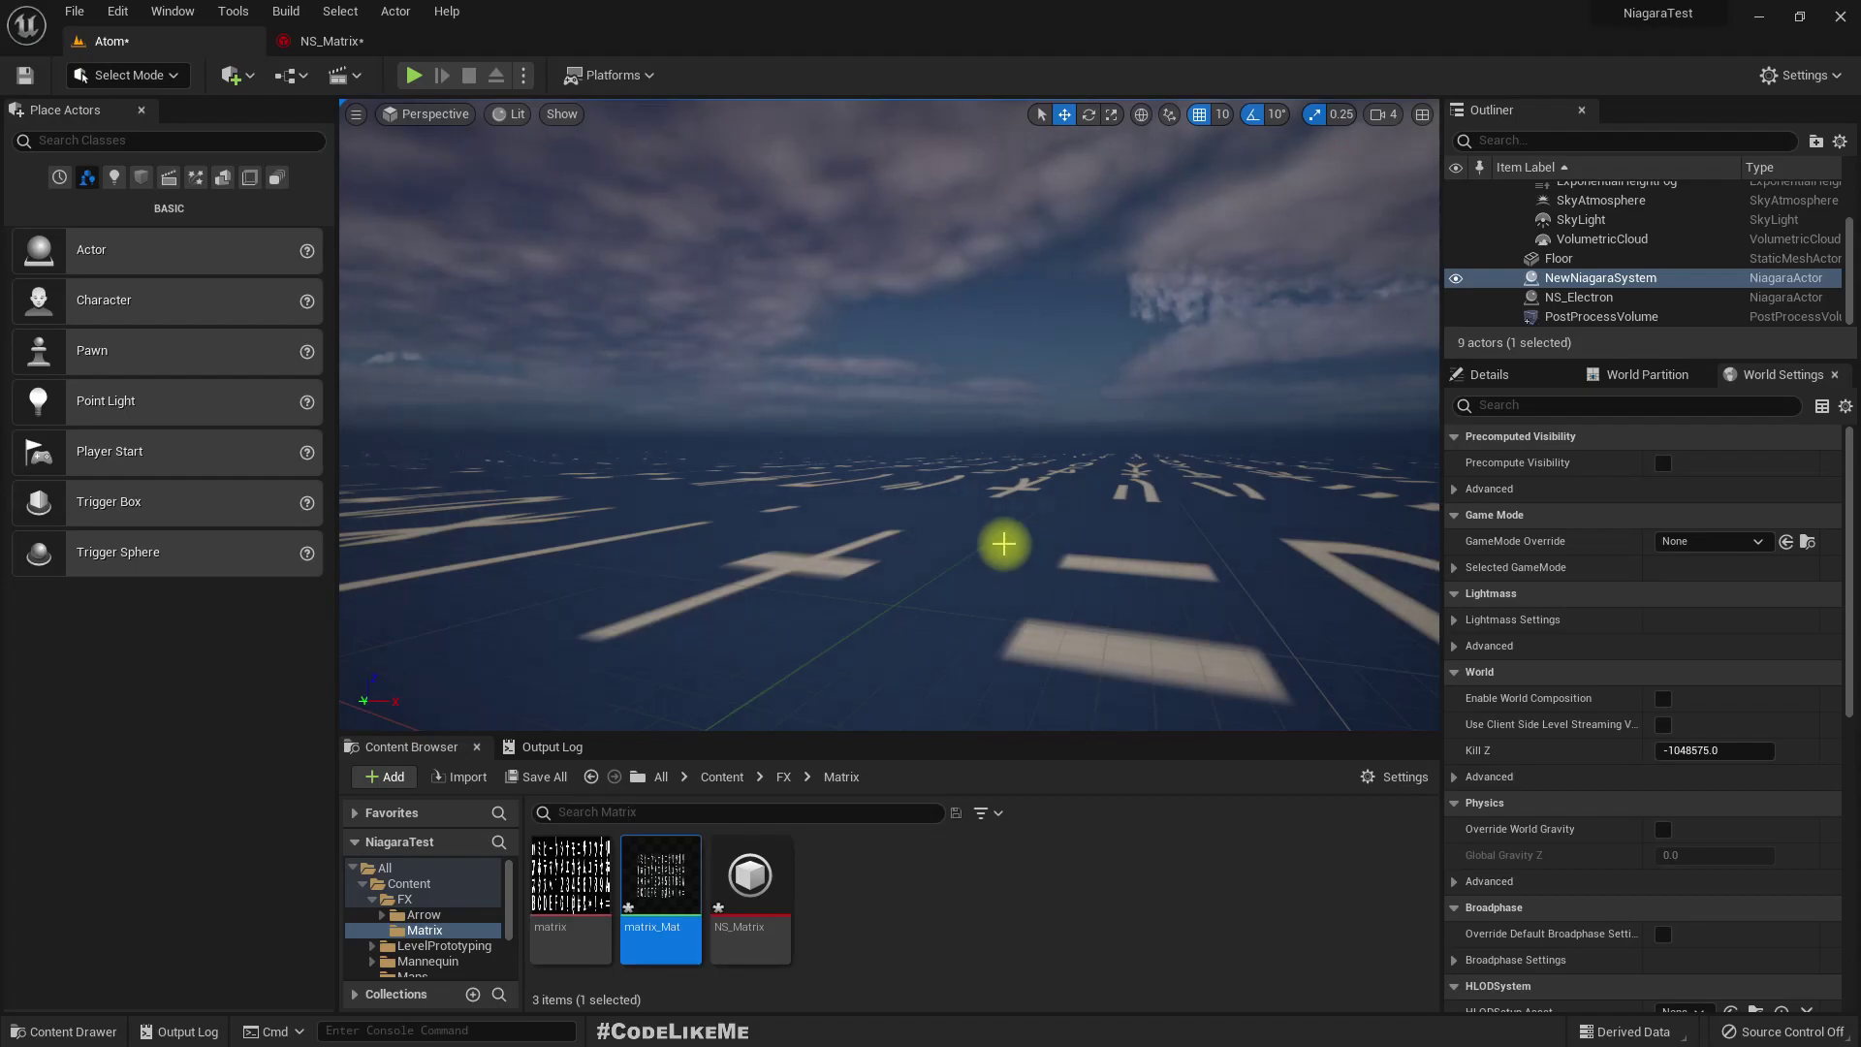
key(ctrl+z)
drag(765, 877, 890, 621)
drag(889, 543, 1492, 376)
- Set the placed NS_Matrix actor's Z location to 1000 and view the effect in the level
click(1492, 376)
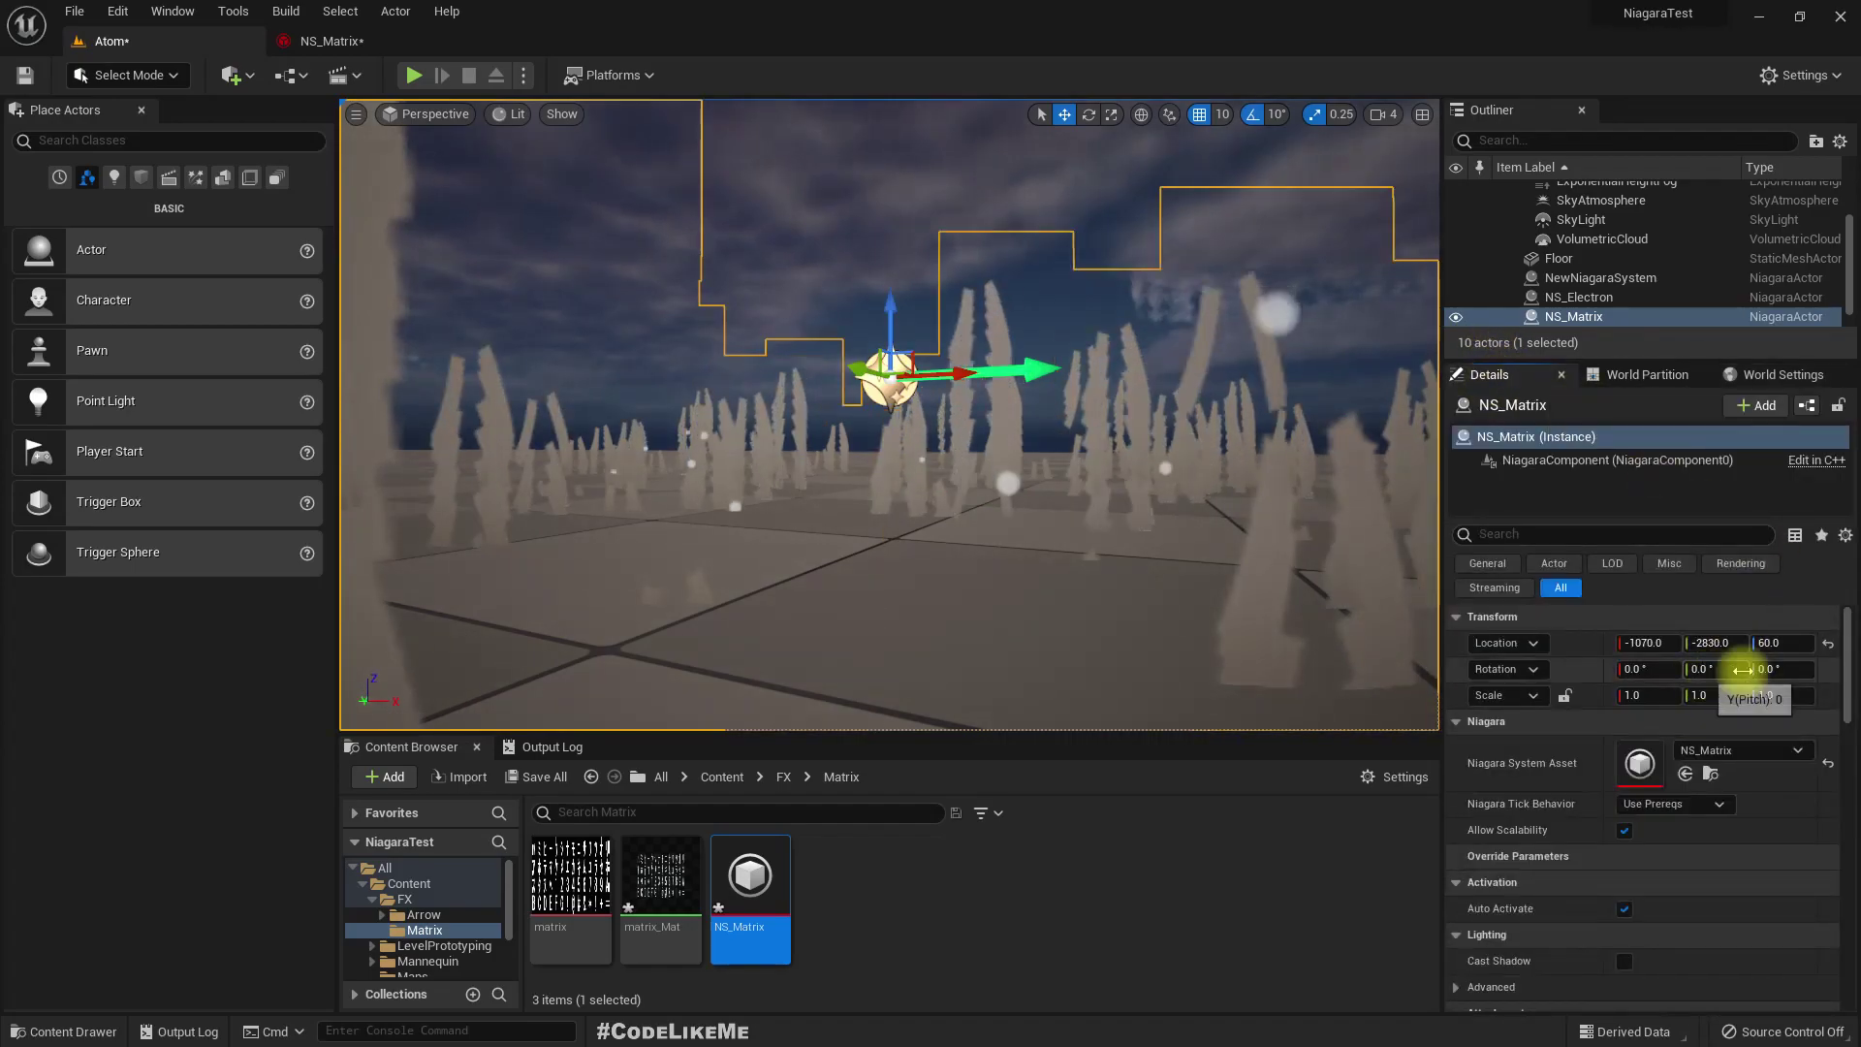
click(1781, 643)
text(100)
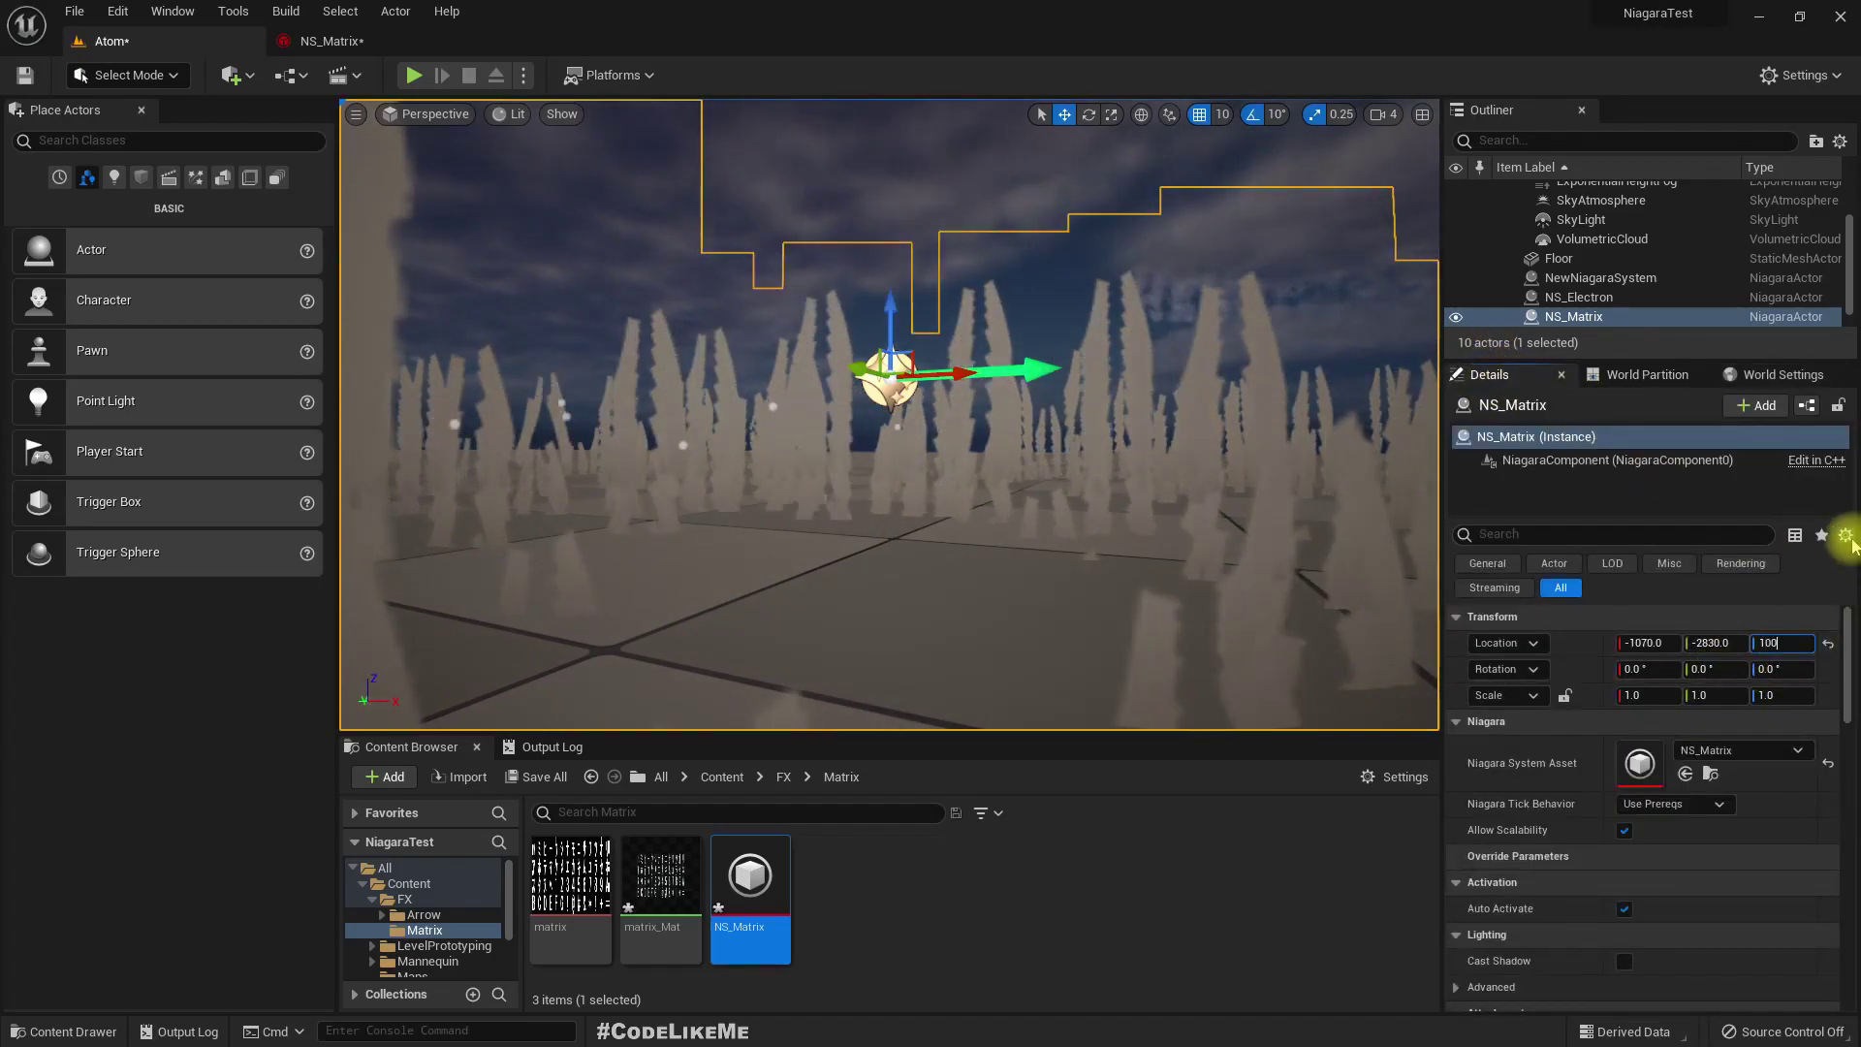
text(0)
key(Return)
right_drag(1314, 580, 1303, 649)
right_drag(1047, 470, 1035, 444)
key(s)
key(w)
- Set the Fountain emitter's Shape Location box size to 10000 in X and Y, and check the effect in the level
click(328, 40)
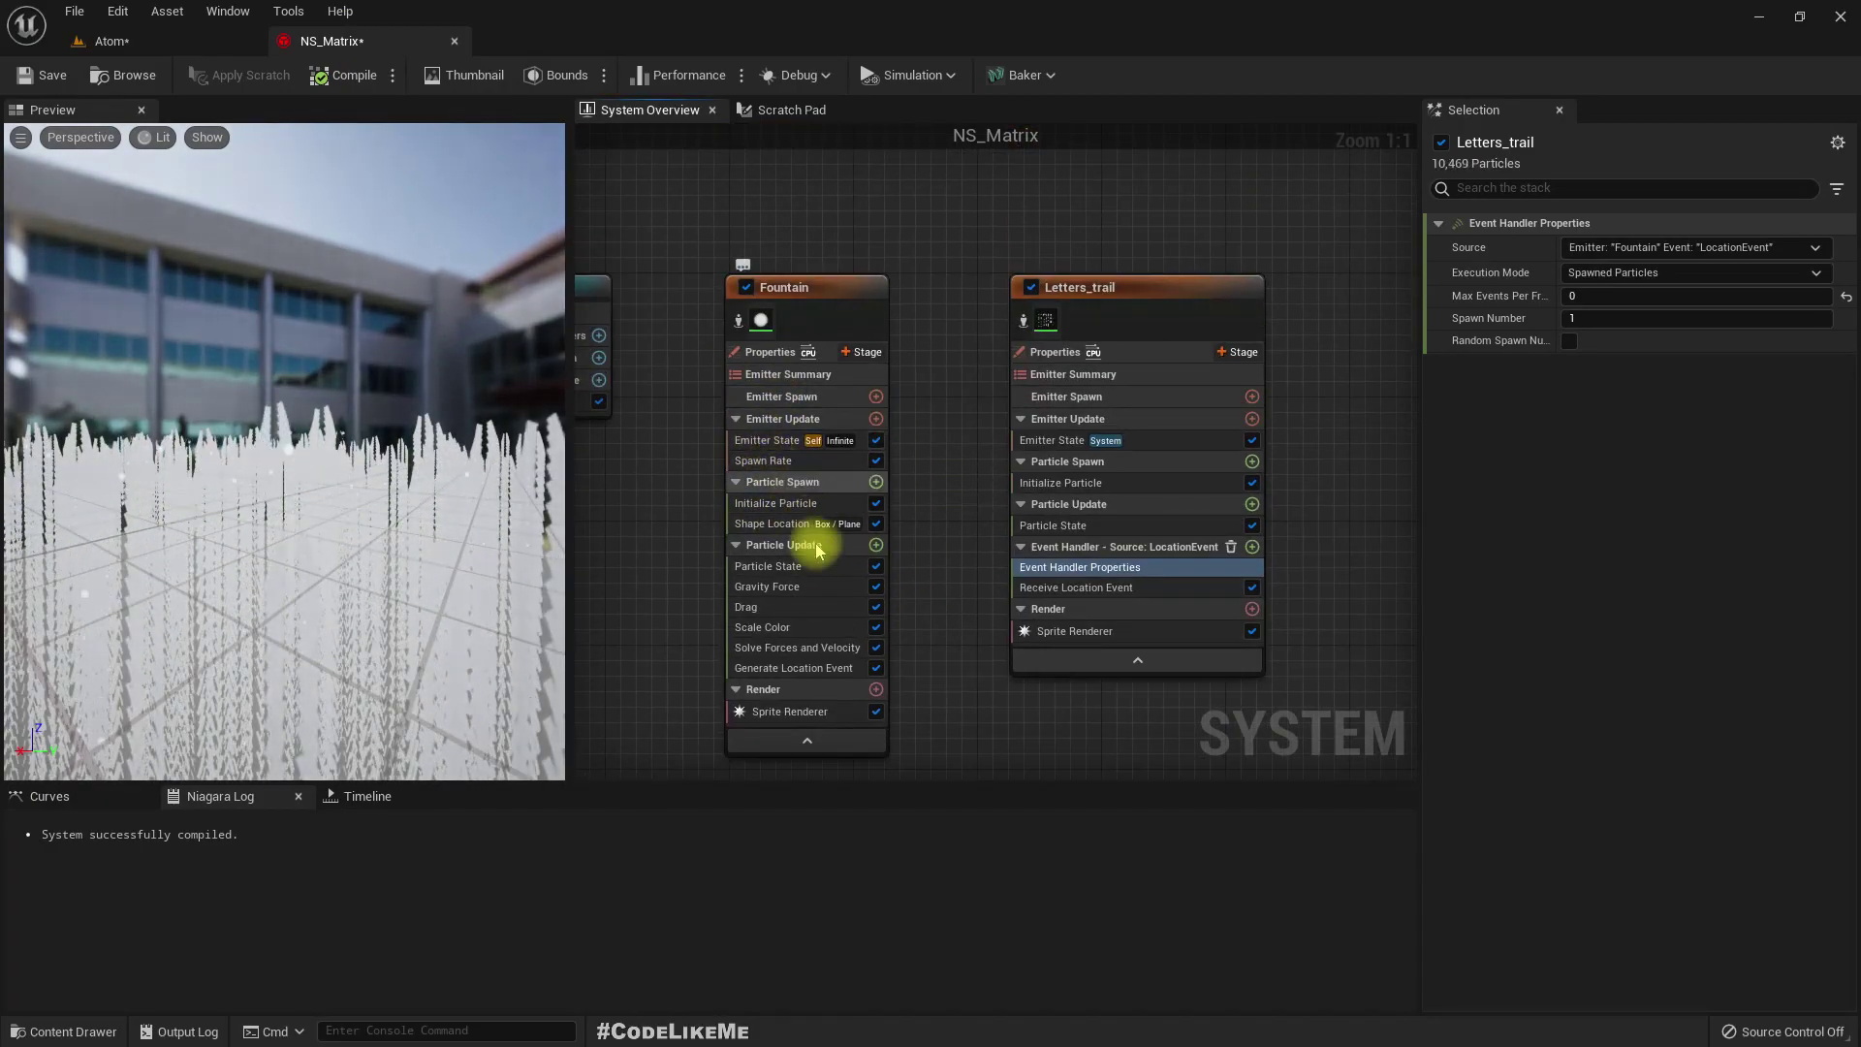
click(793, 523)
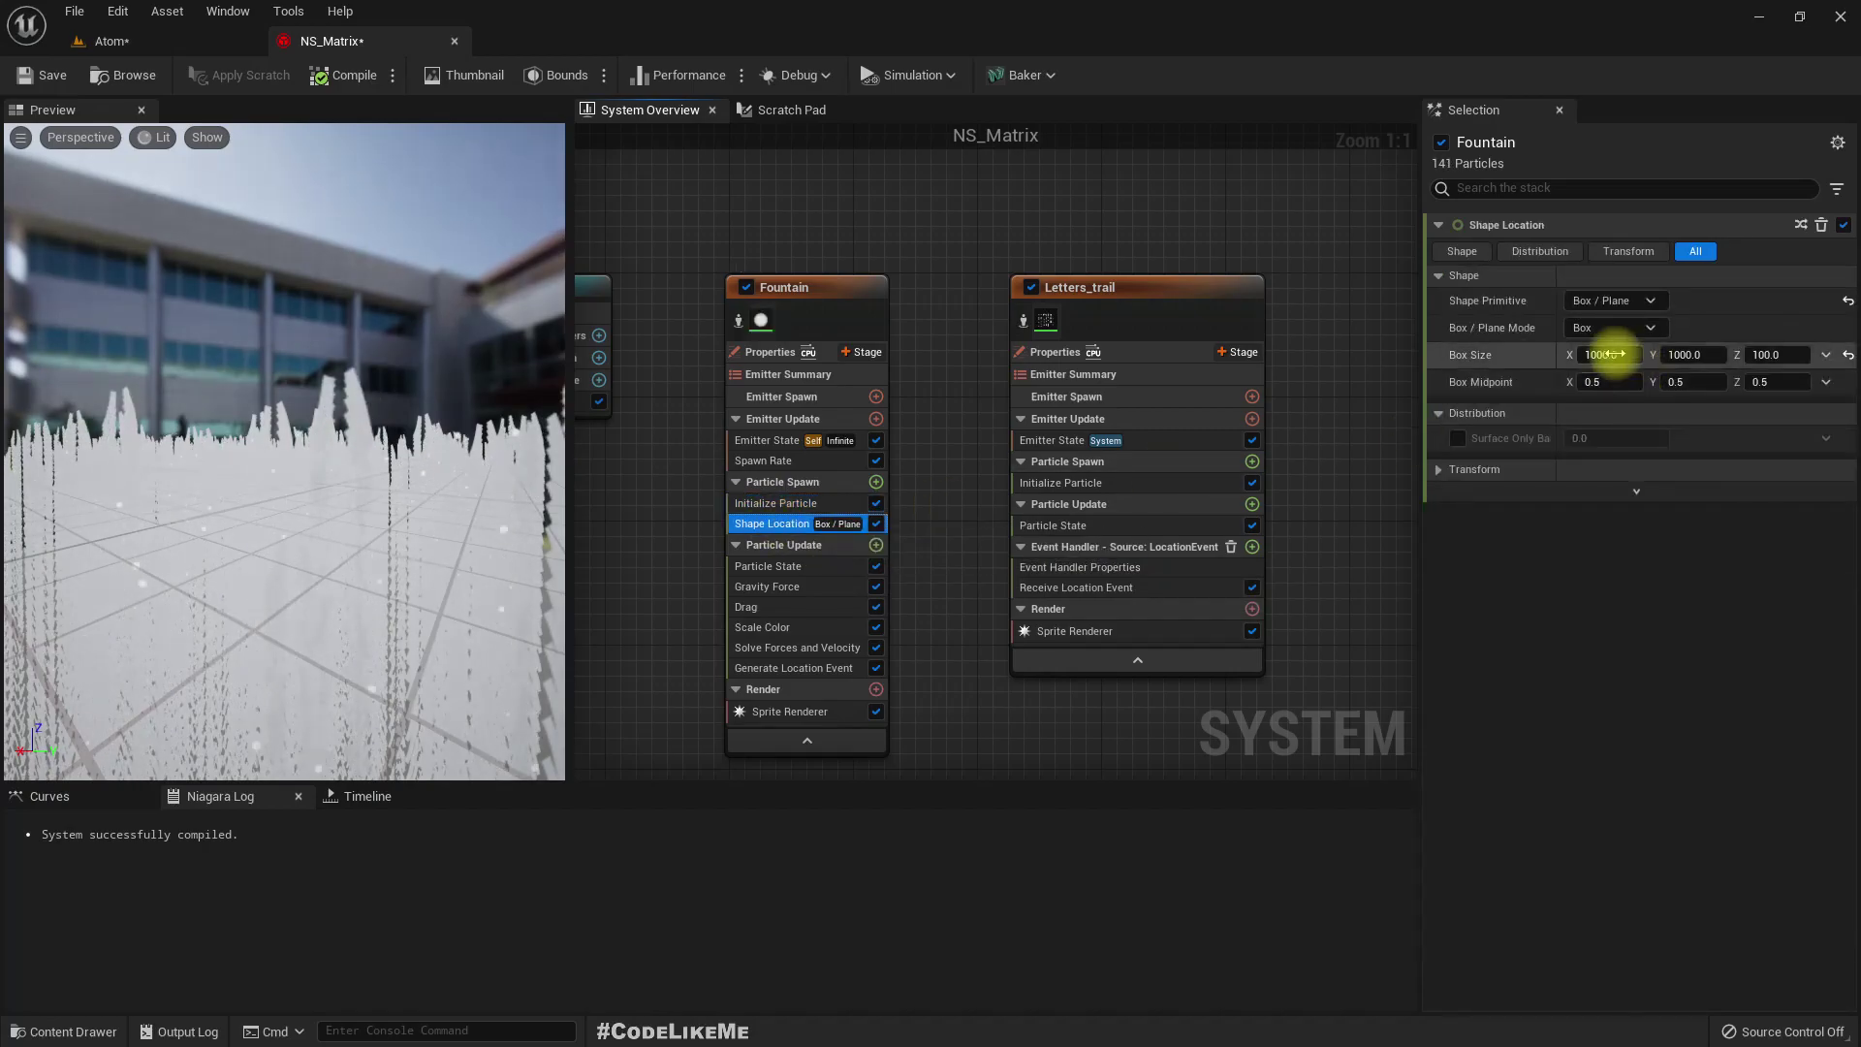
click(1609, 354)
text(10000)
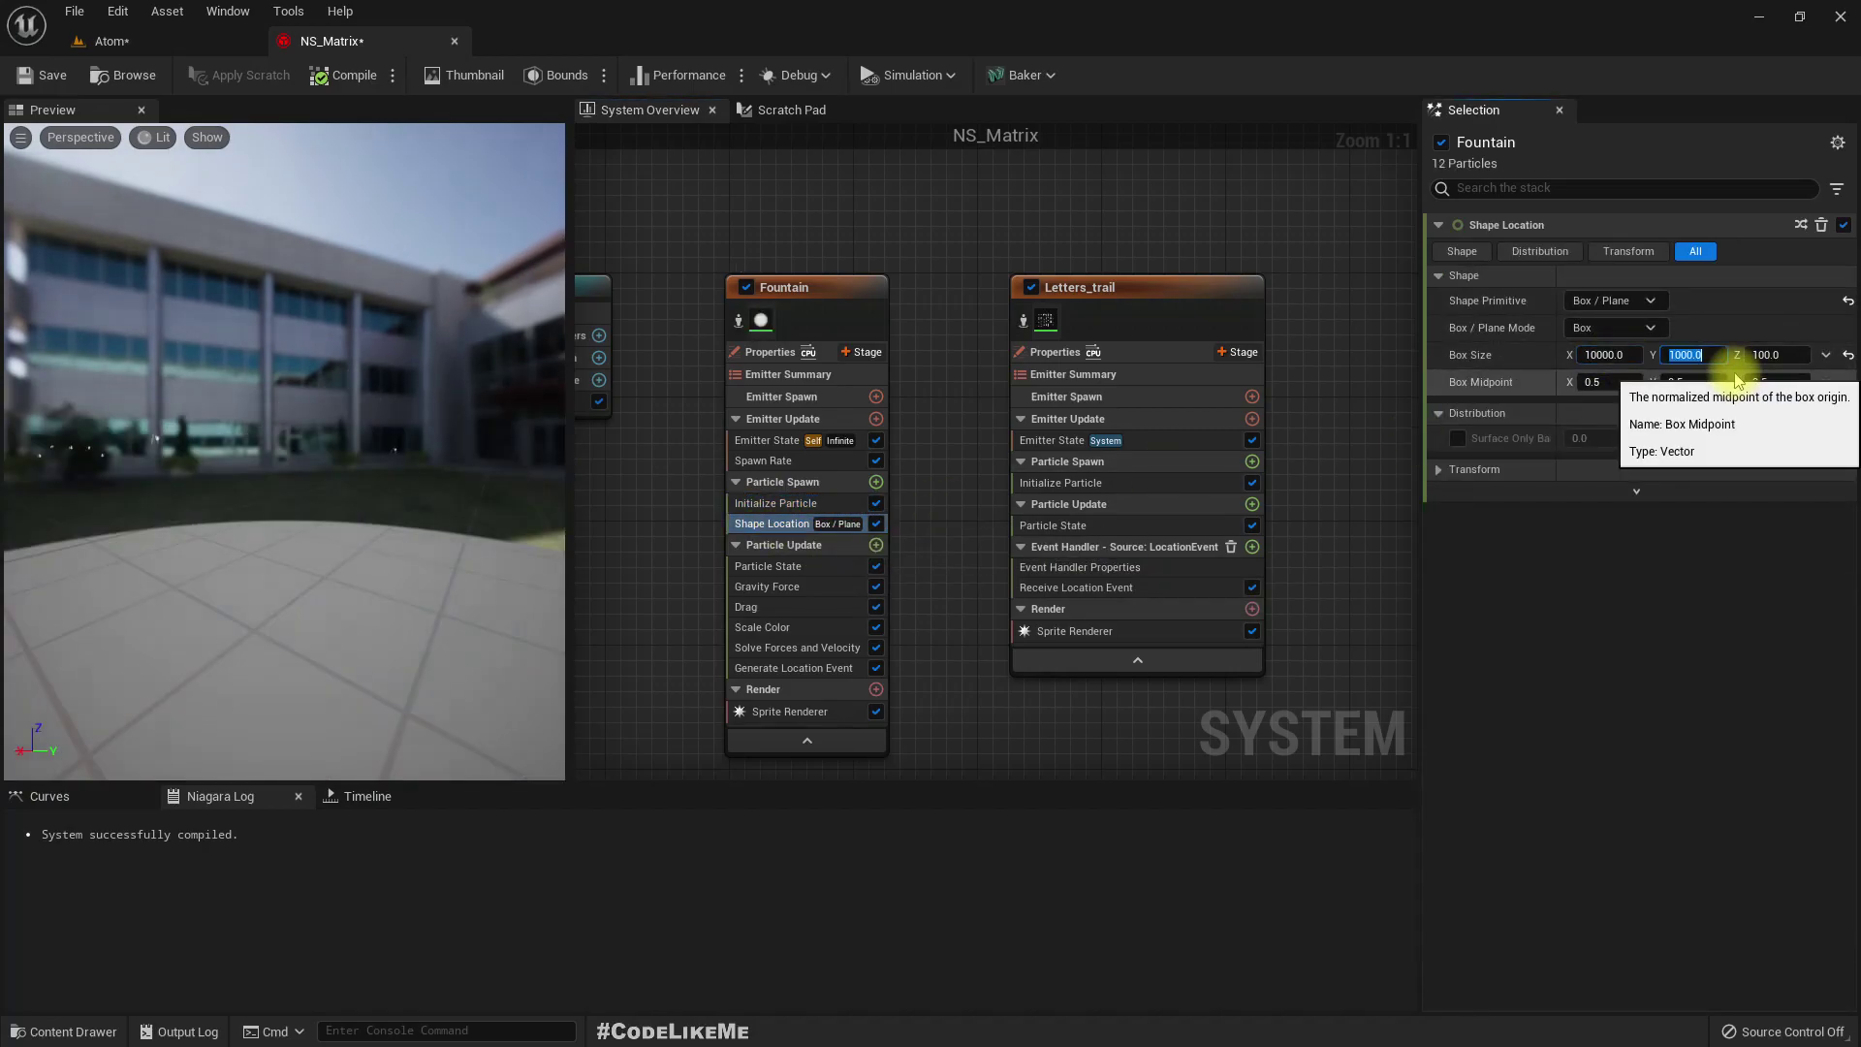
key(Tab)
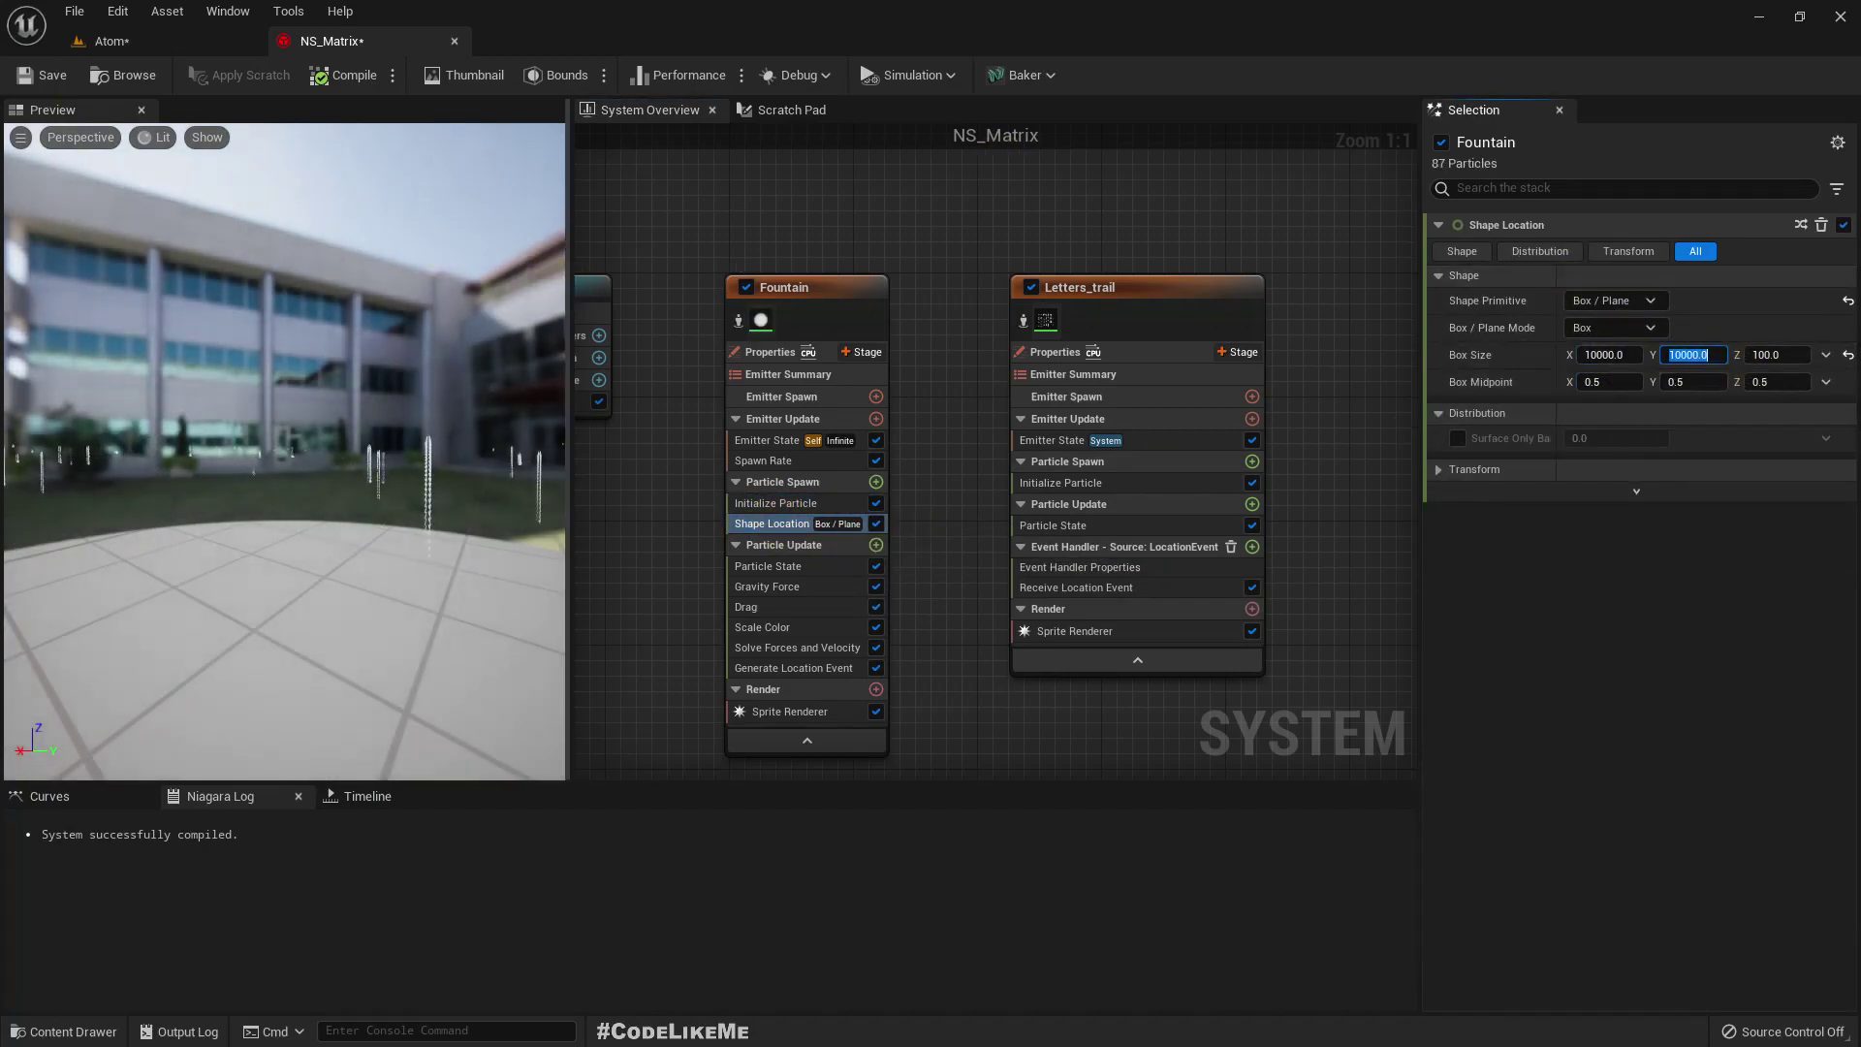
click(106, 41)
right_drag(889, 416, 880, 440)
click(1027, 328)
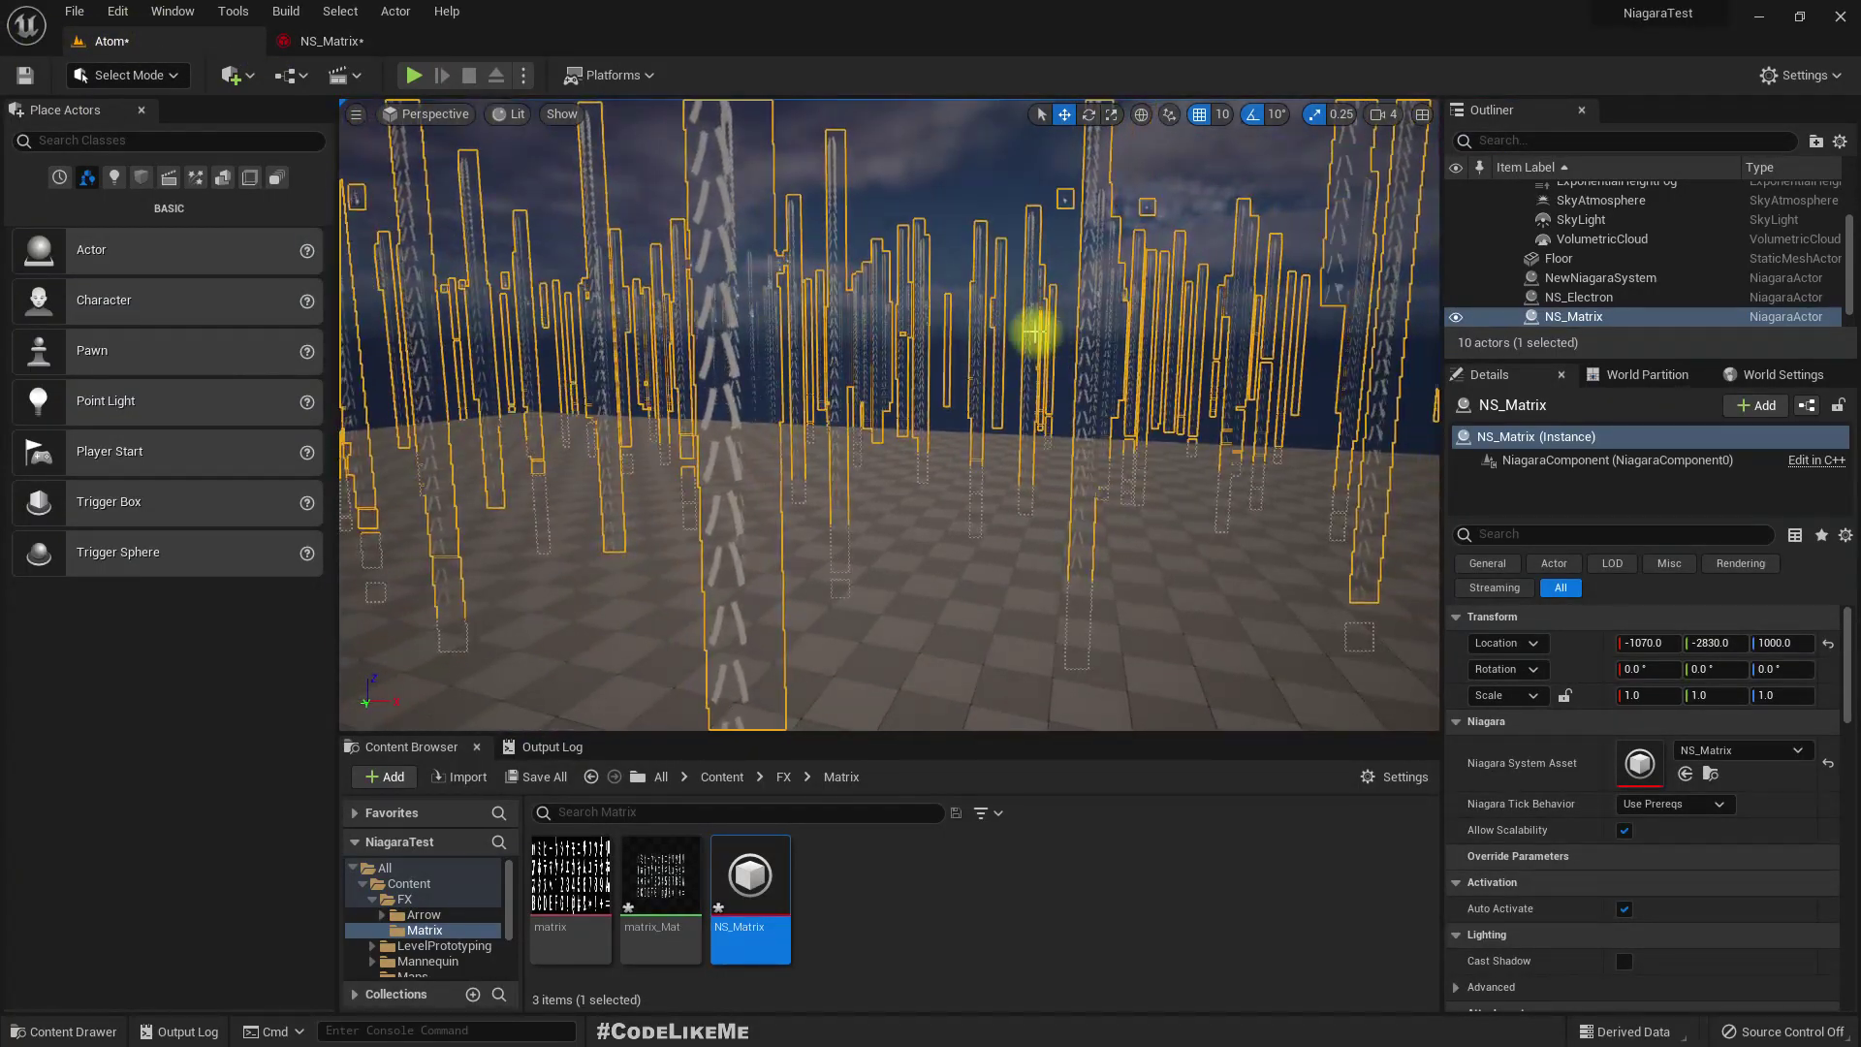
mouse_move(1052, 332)
right_down()
mouse_move(1027, 321)
mouse_move(1057, 328)
right_up()
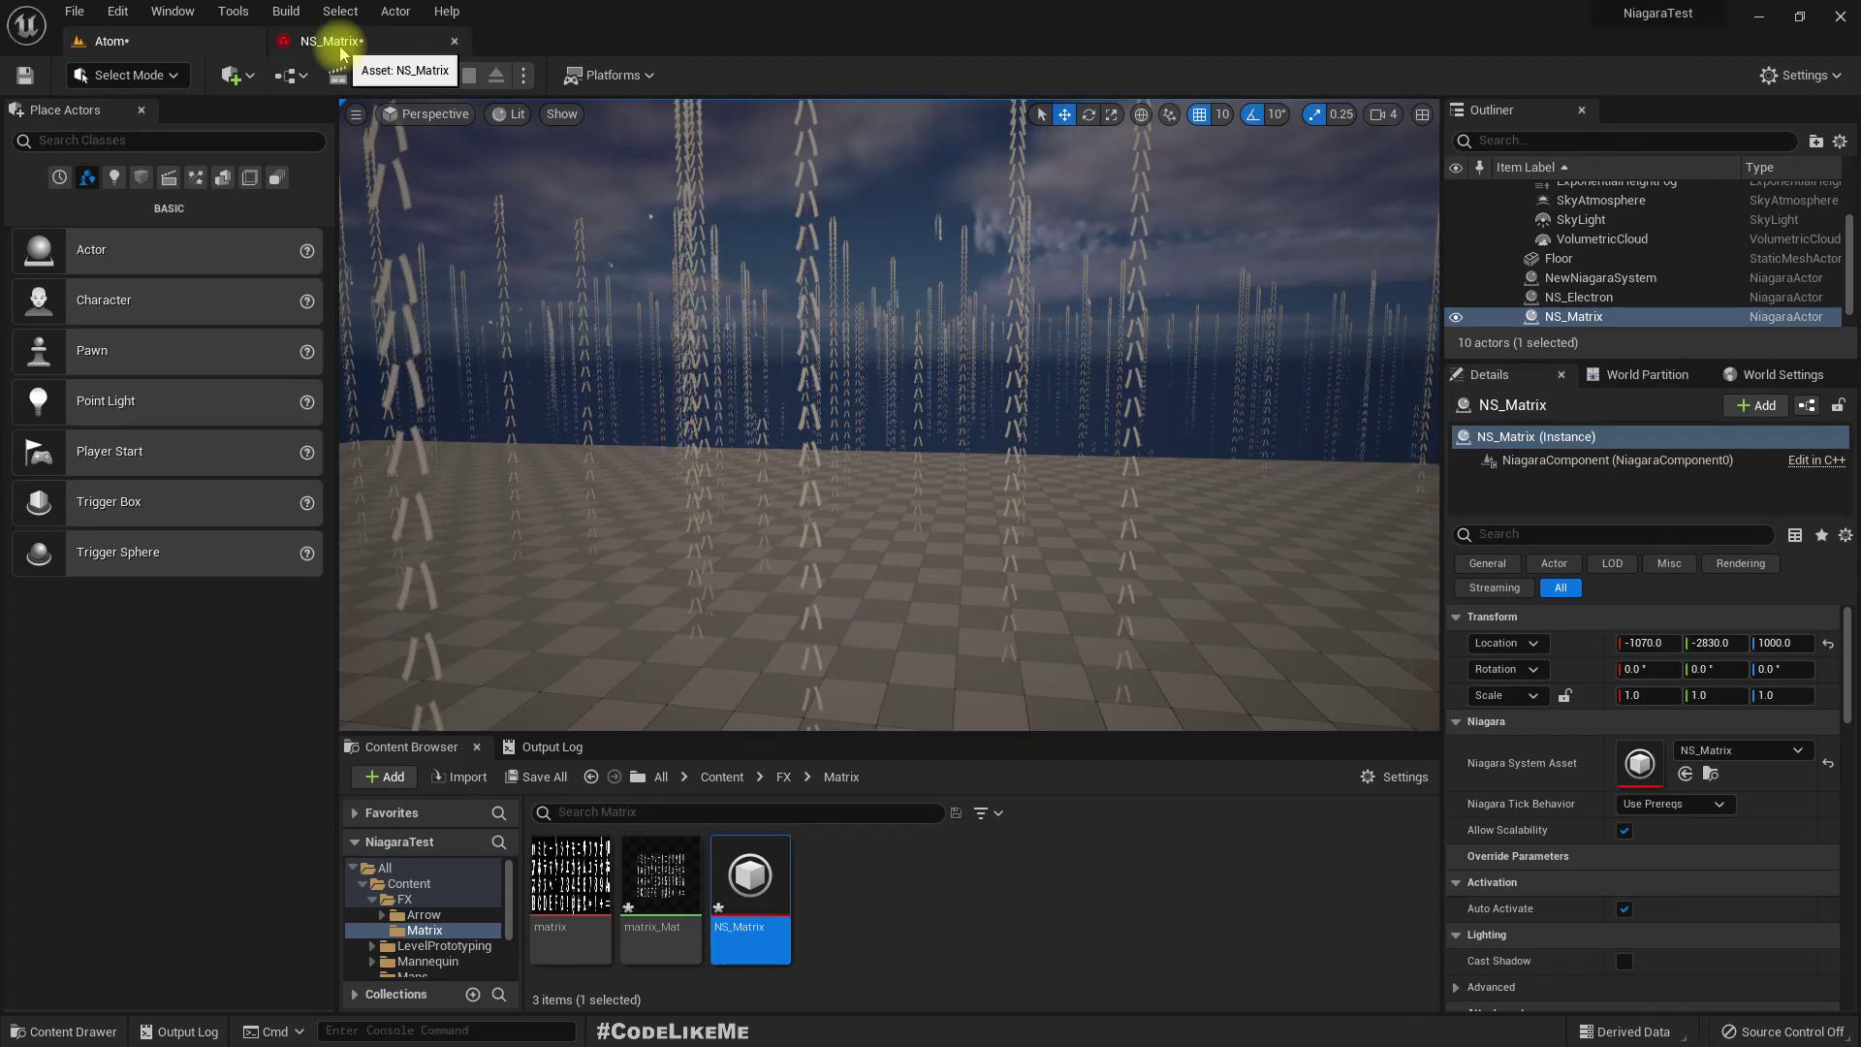
right_drag(872, 417, 834, 421)
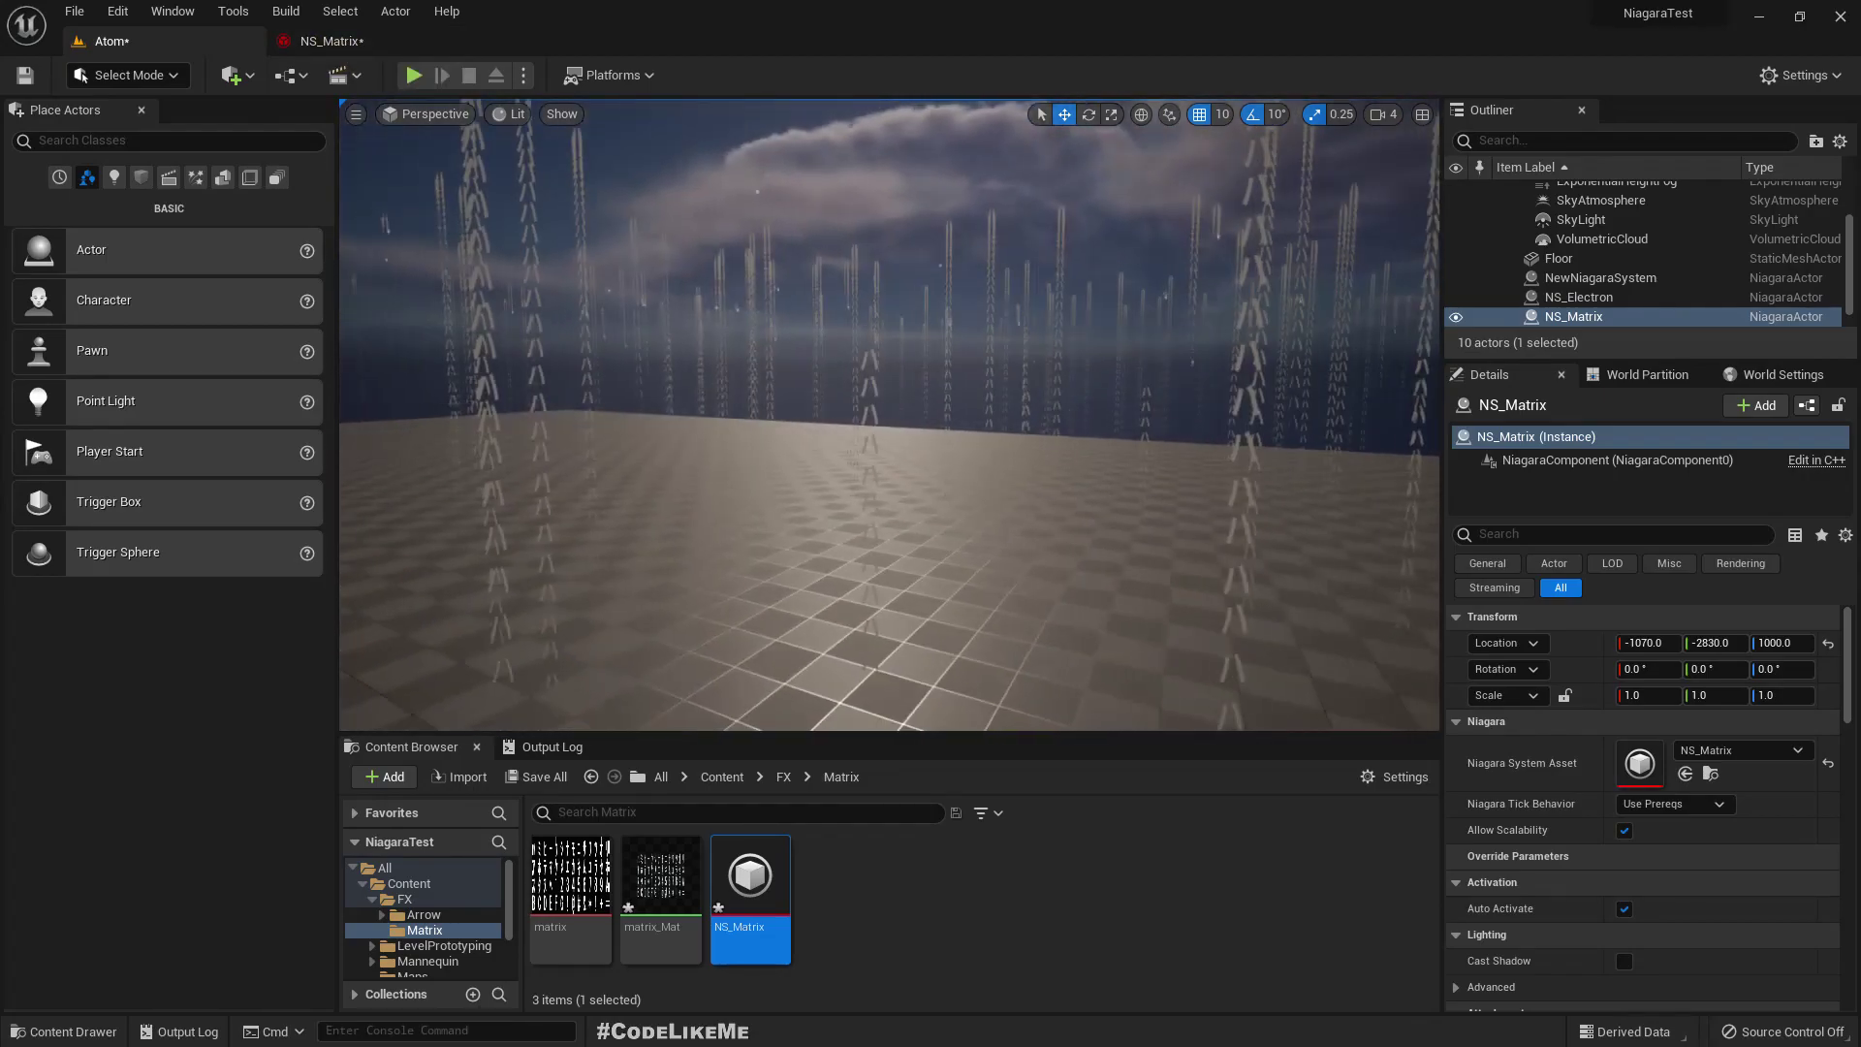
- Add a Sub UVAnimation module to Particle Spawn of the Letters_trail emitter in NS_Matrix and set its animation mode to Random
click(327, 41)
right_drag(920, 505, 886, 505)
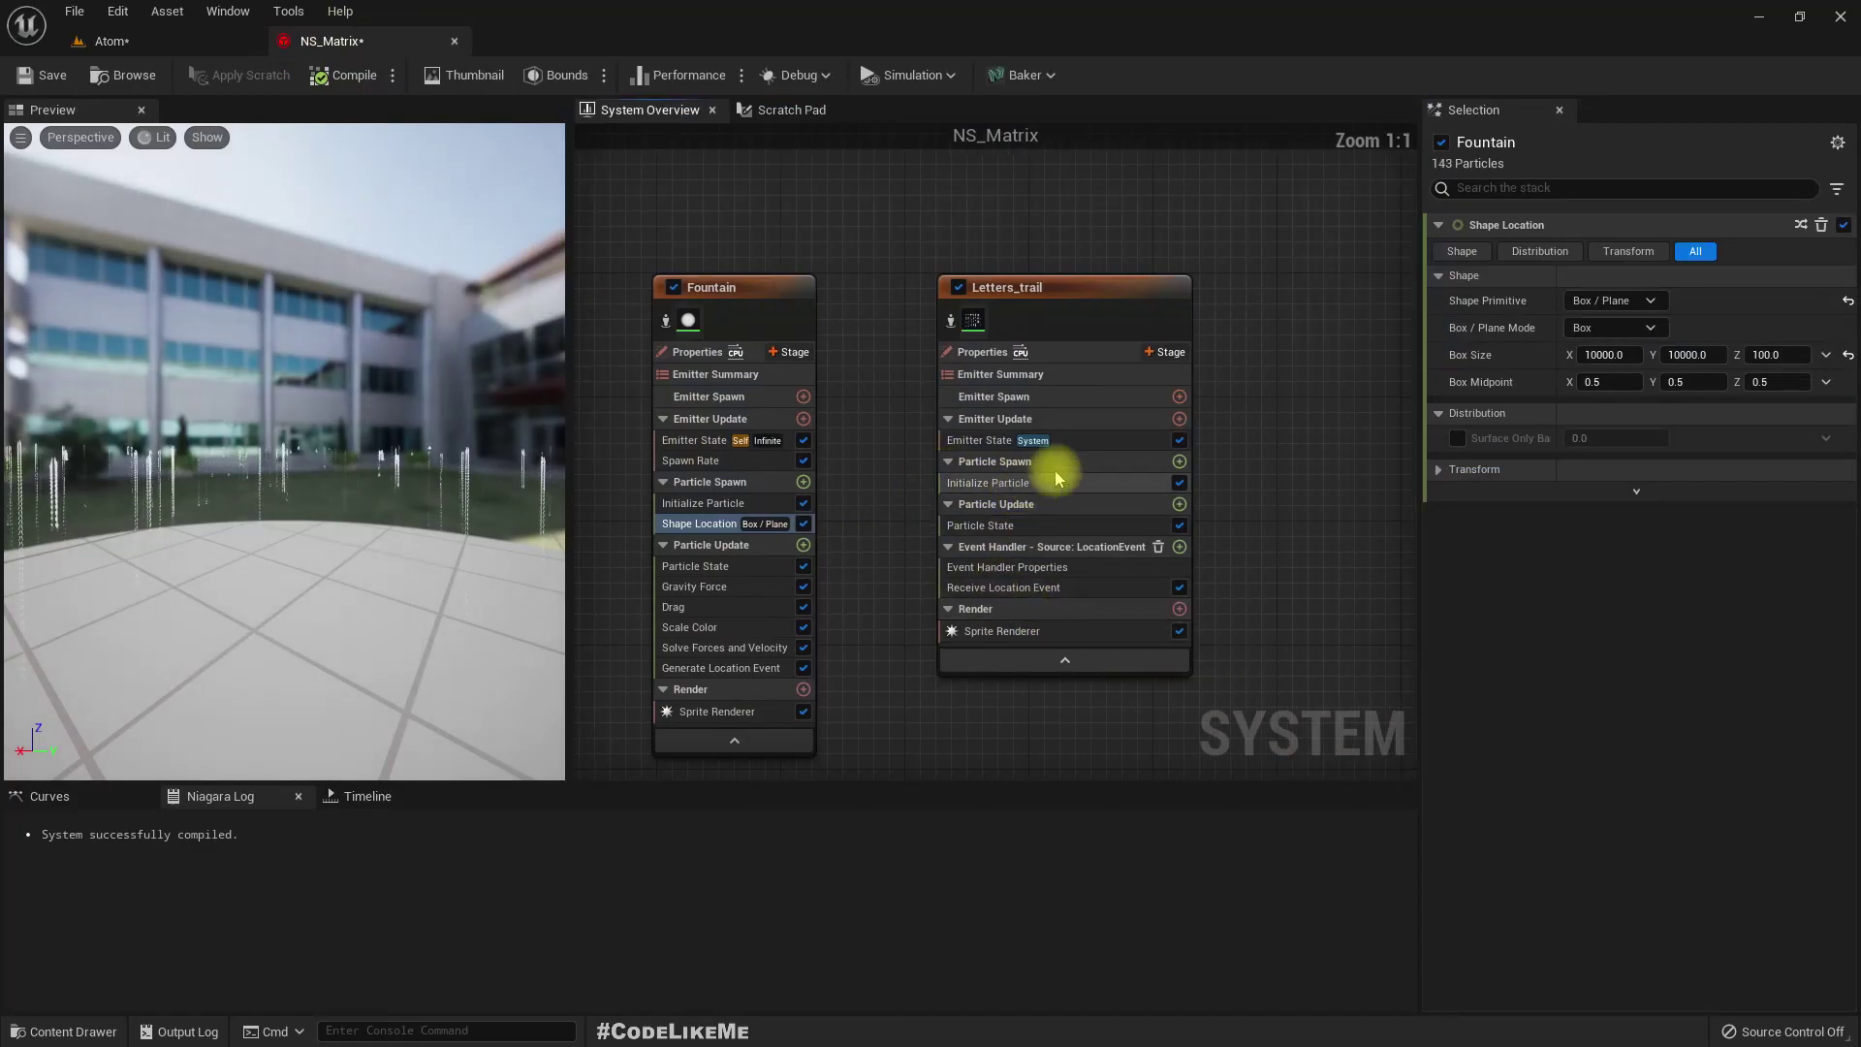
click(1178, 463)
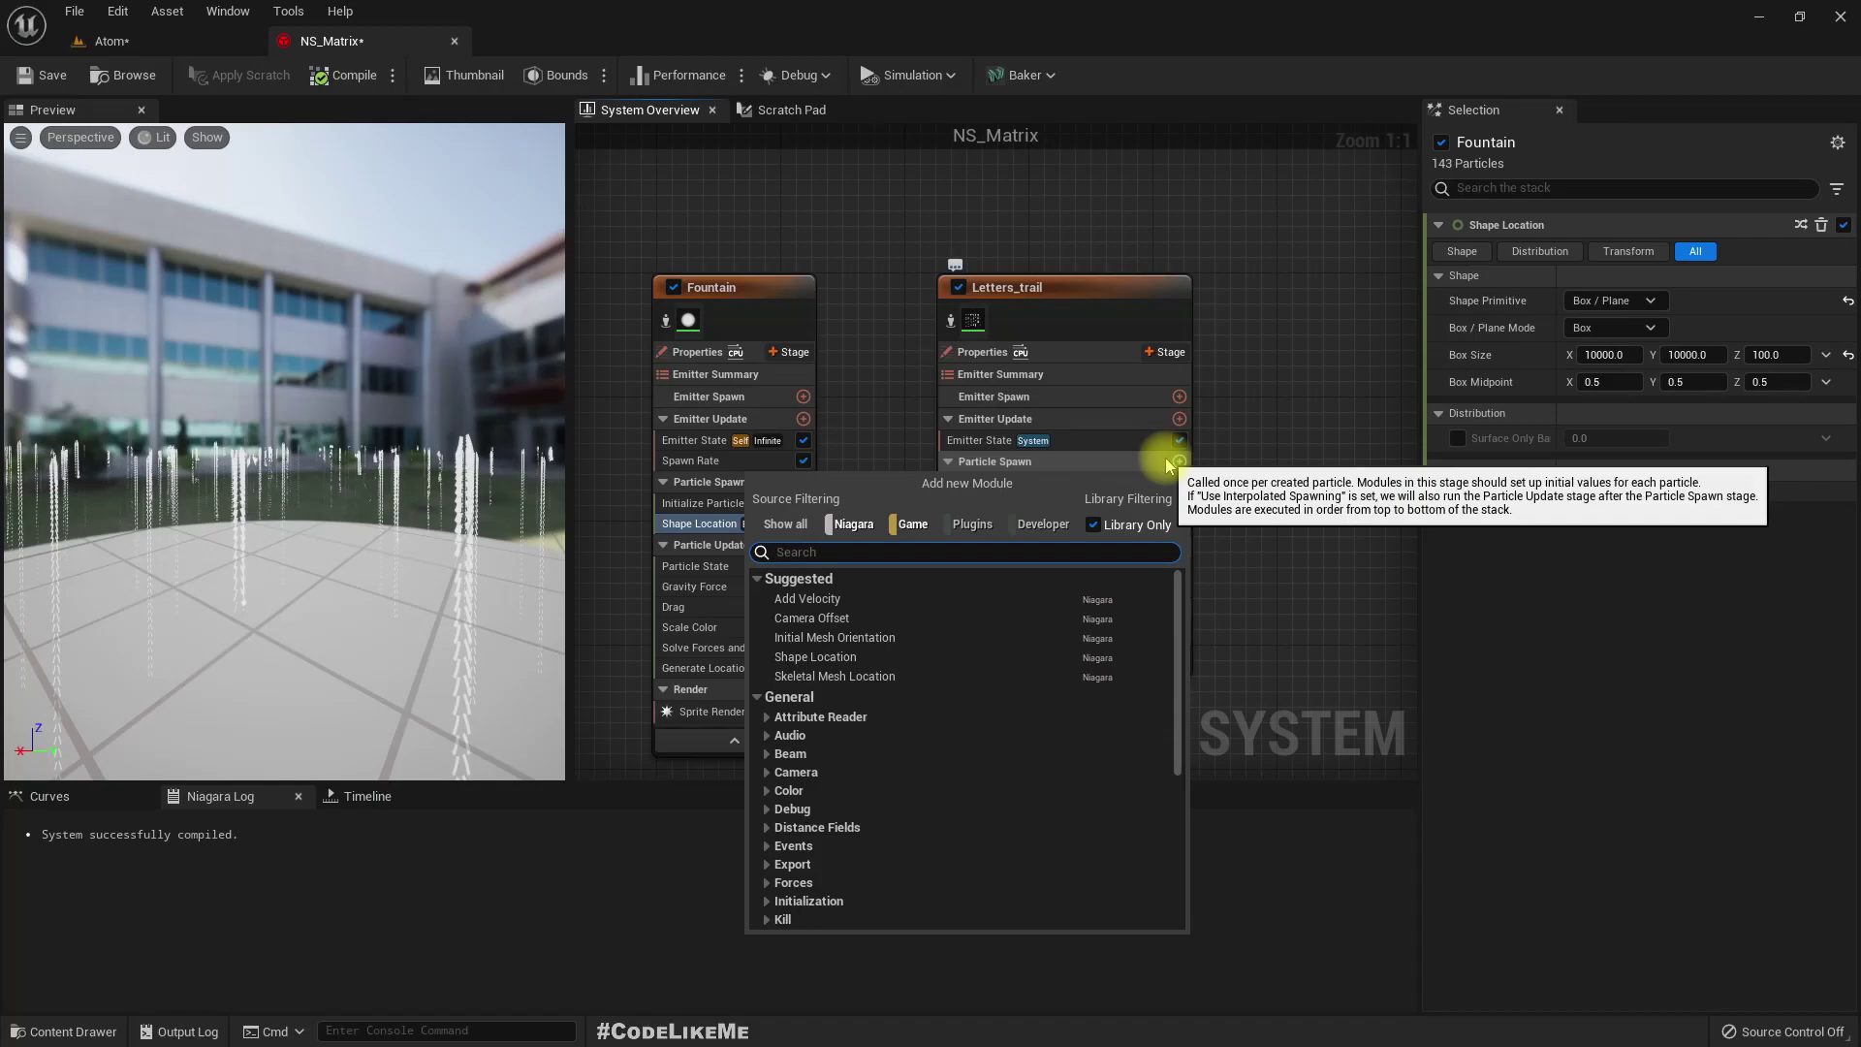
text(fli)
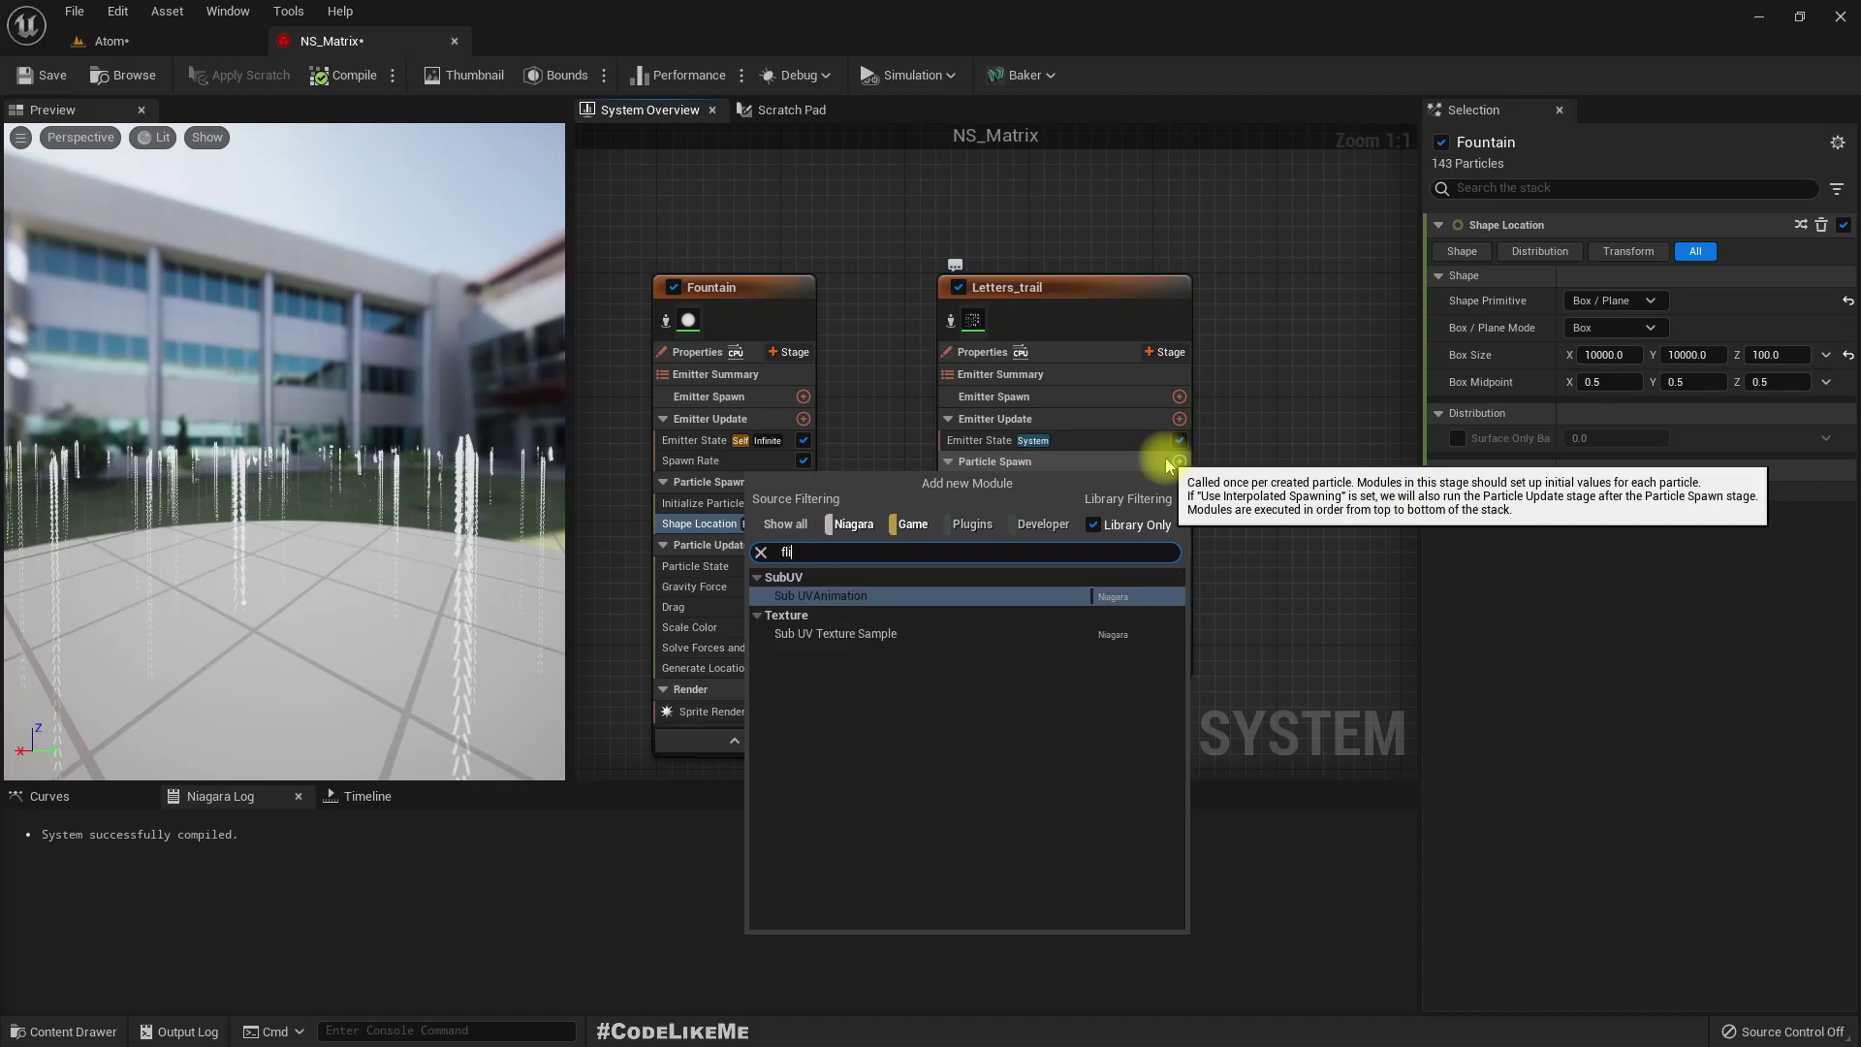
key(Down)
key(Up)
key(Return)
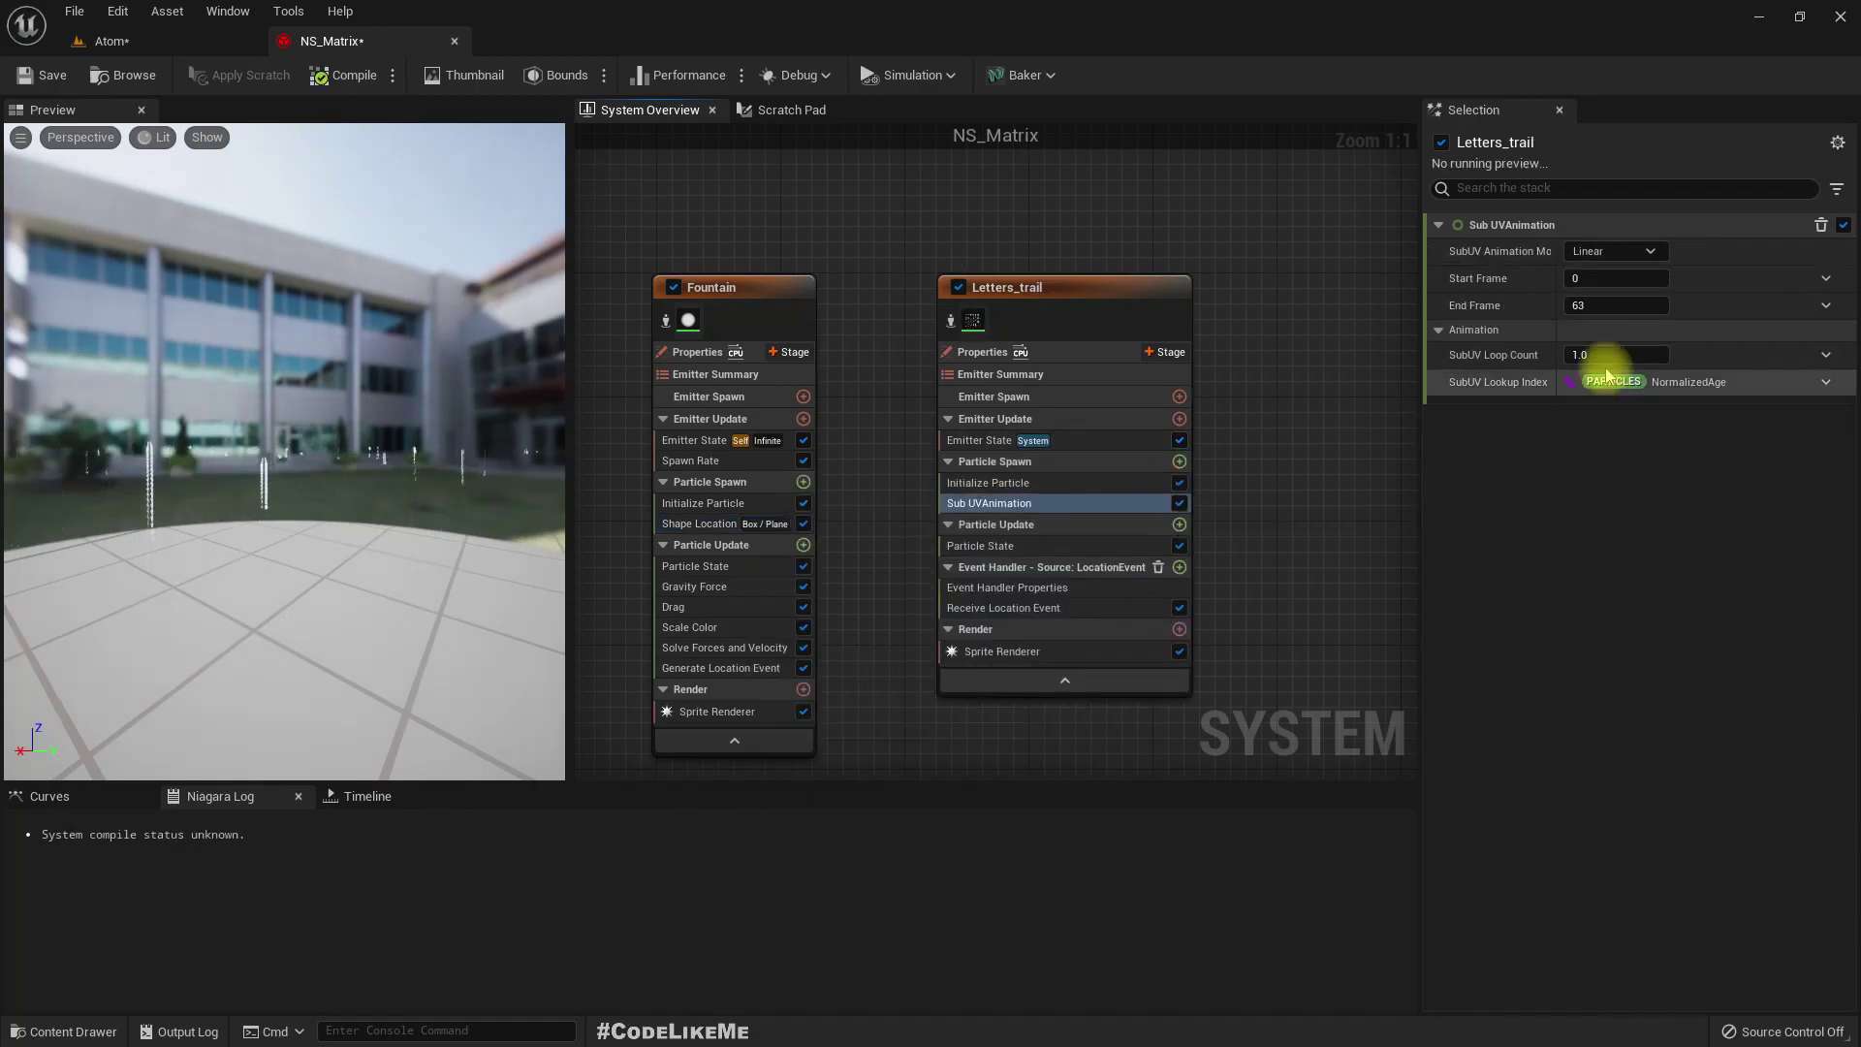
click(1604, 252)
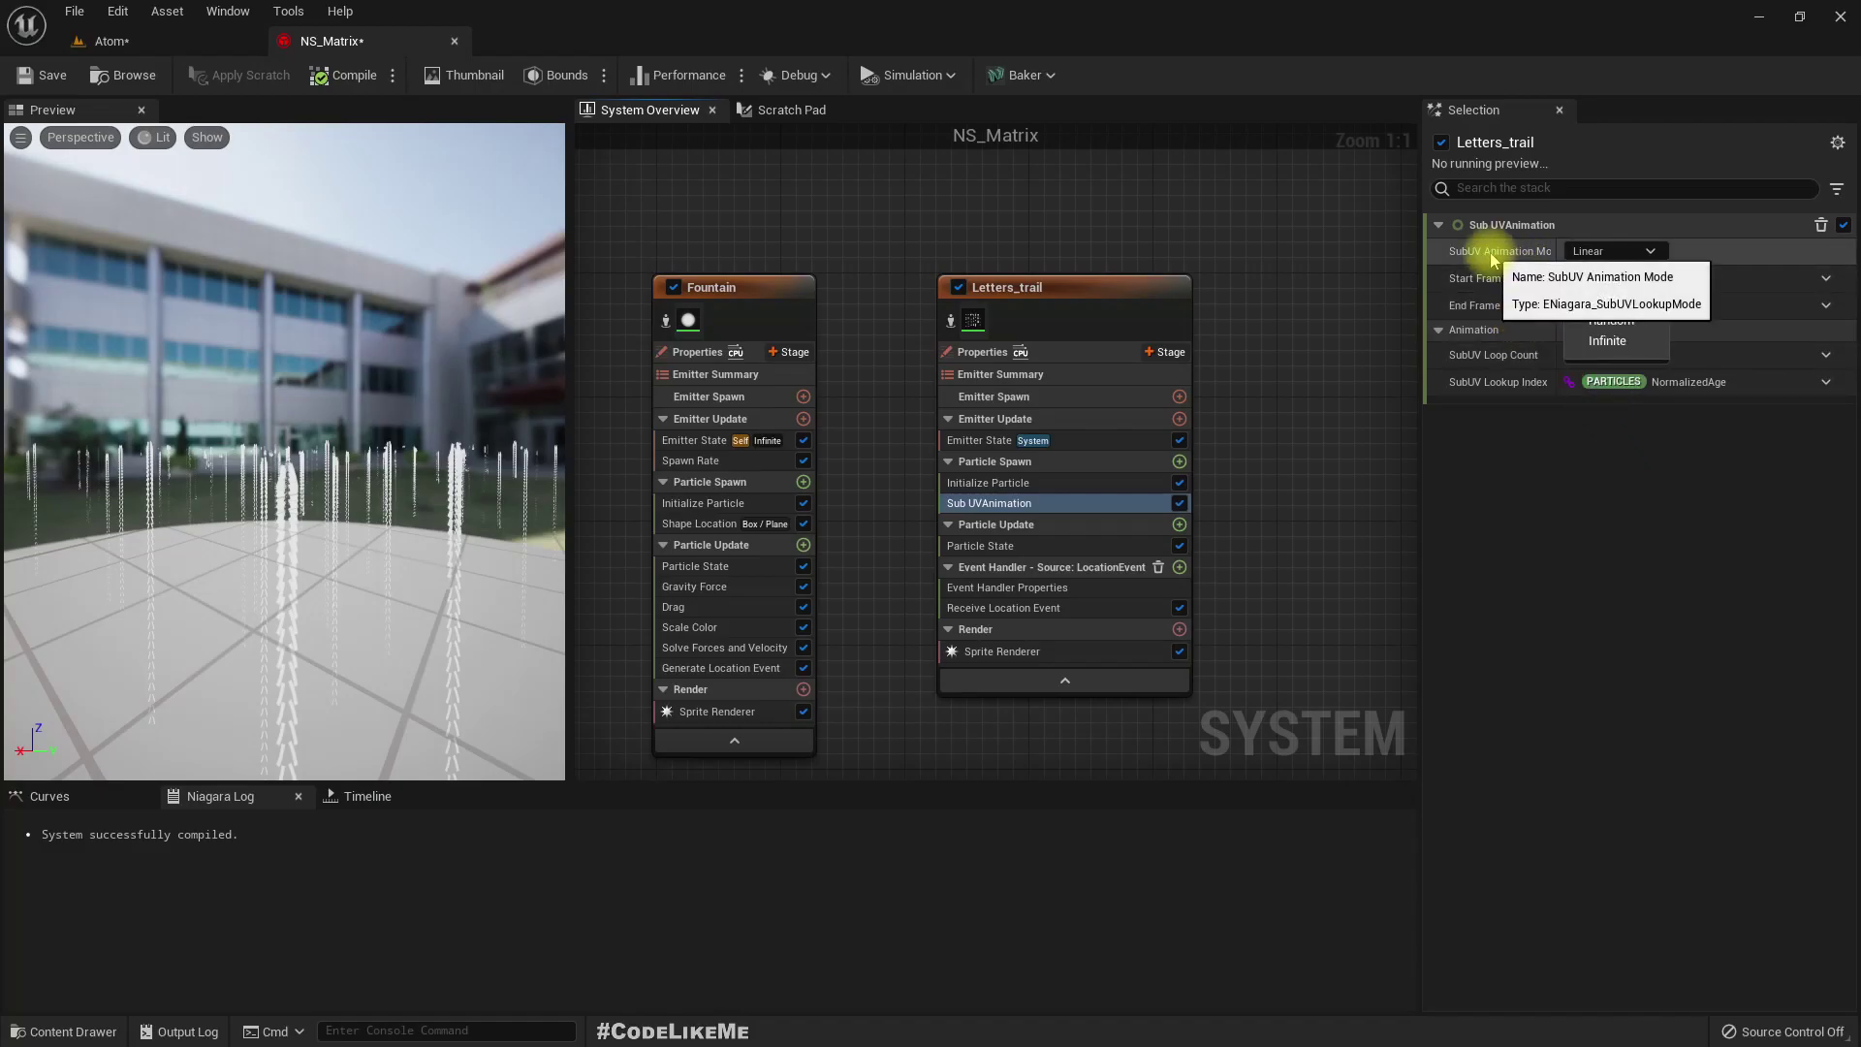
click(1604, 318)
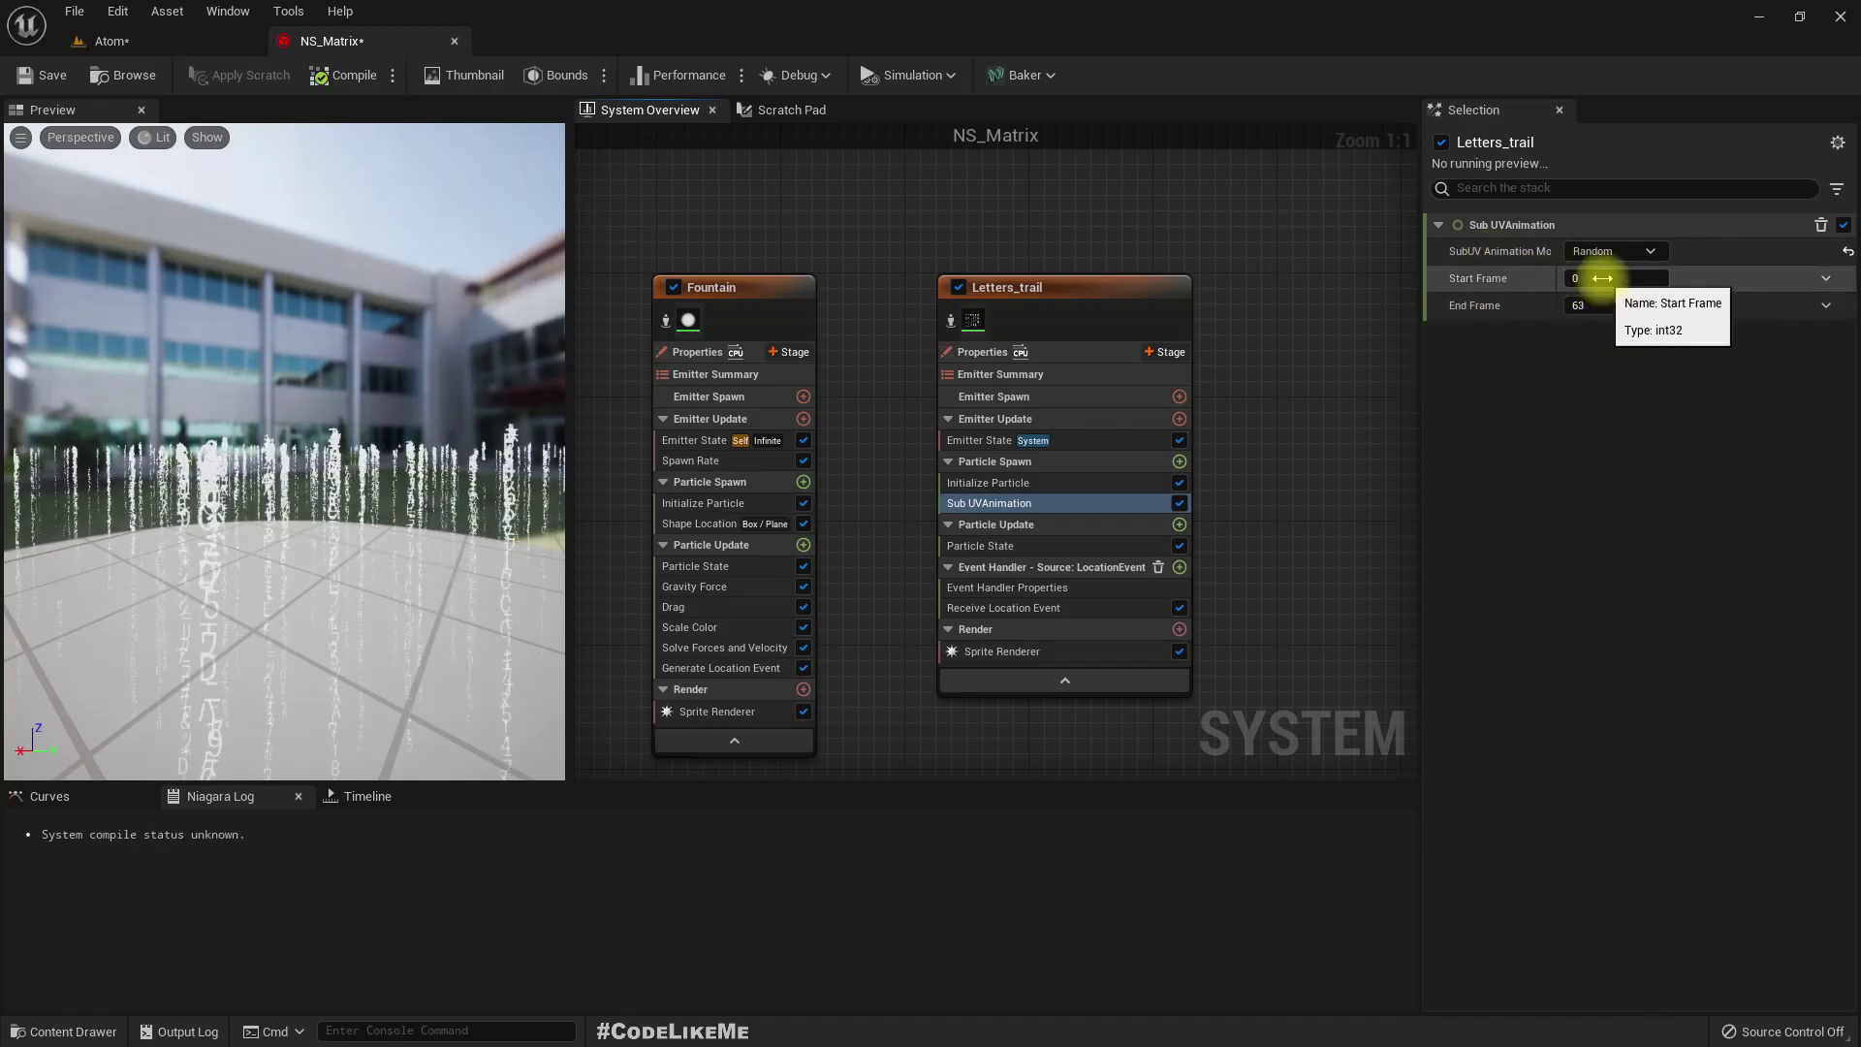
- Switch to Photoshop to examine the character sheet's grid, compute 14 × 4 in Calculator, and return to Unreal Engine
click(1614, 304)
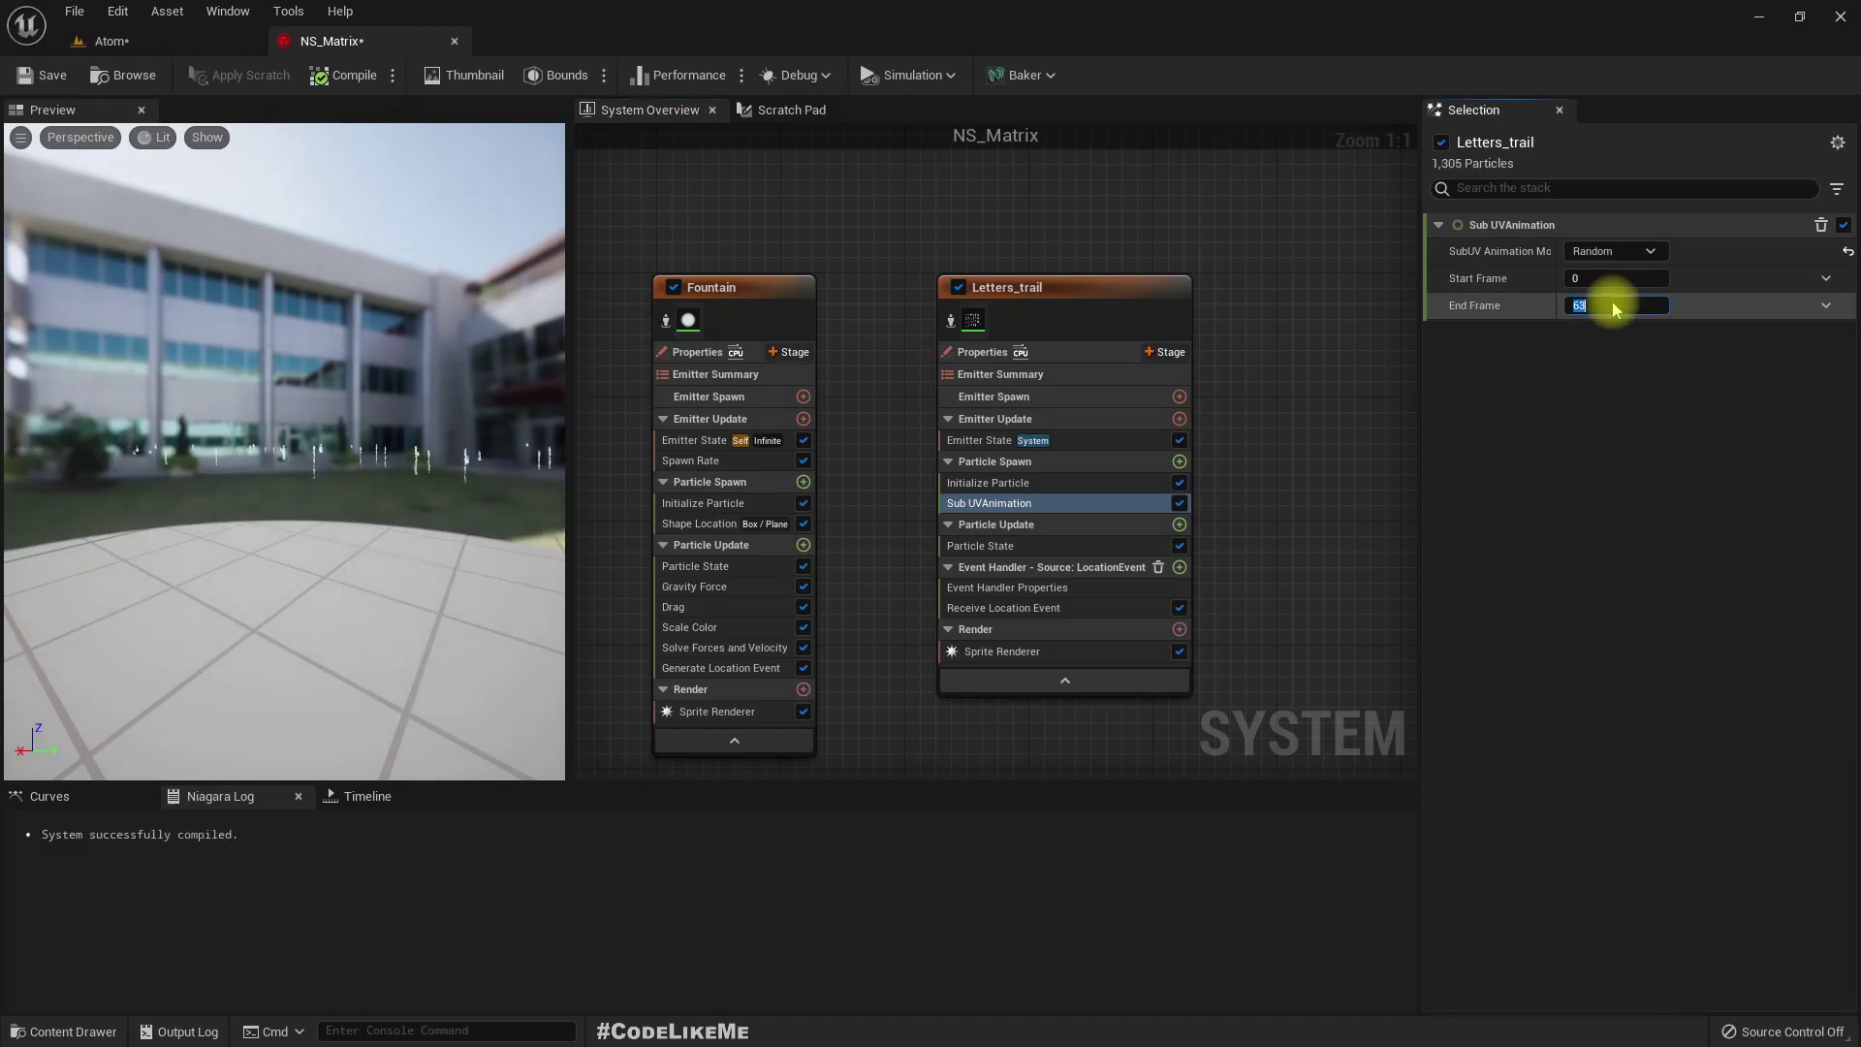
key(alt+Tab)
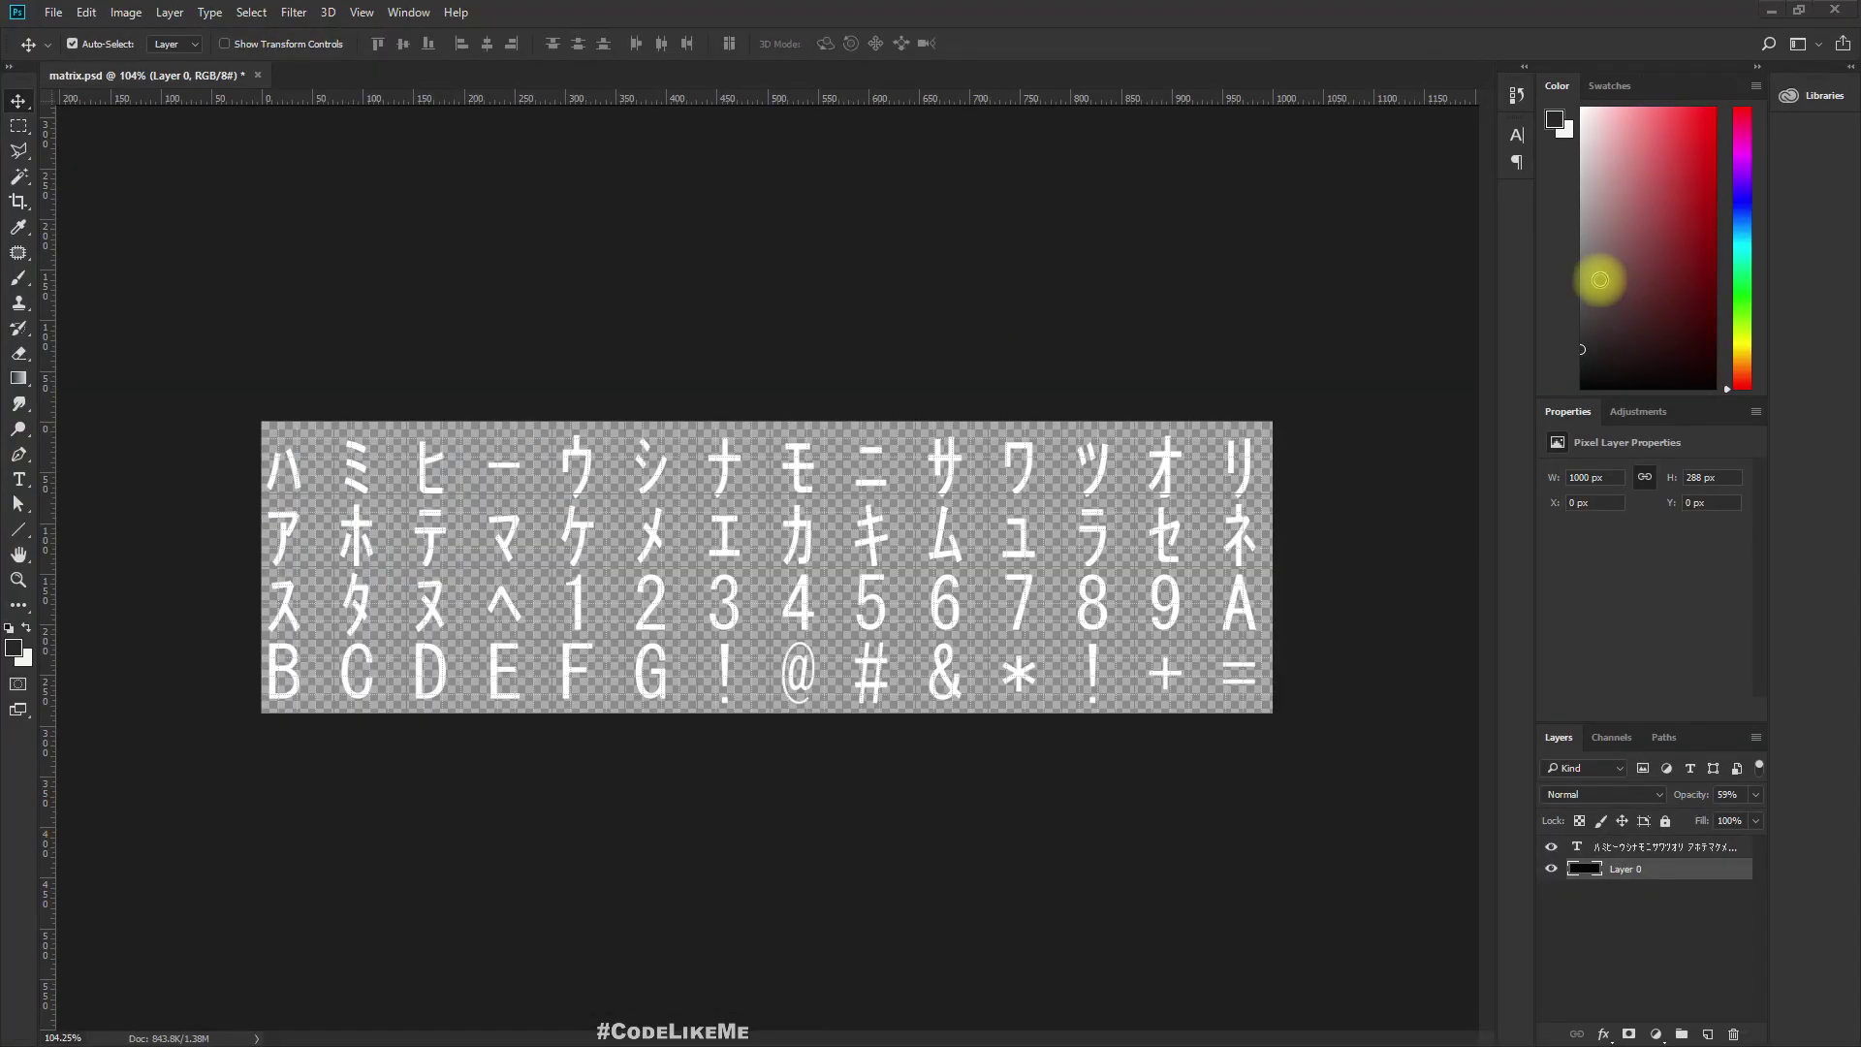
key(alt+Tab)
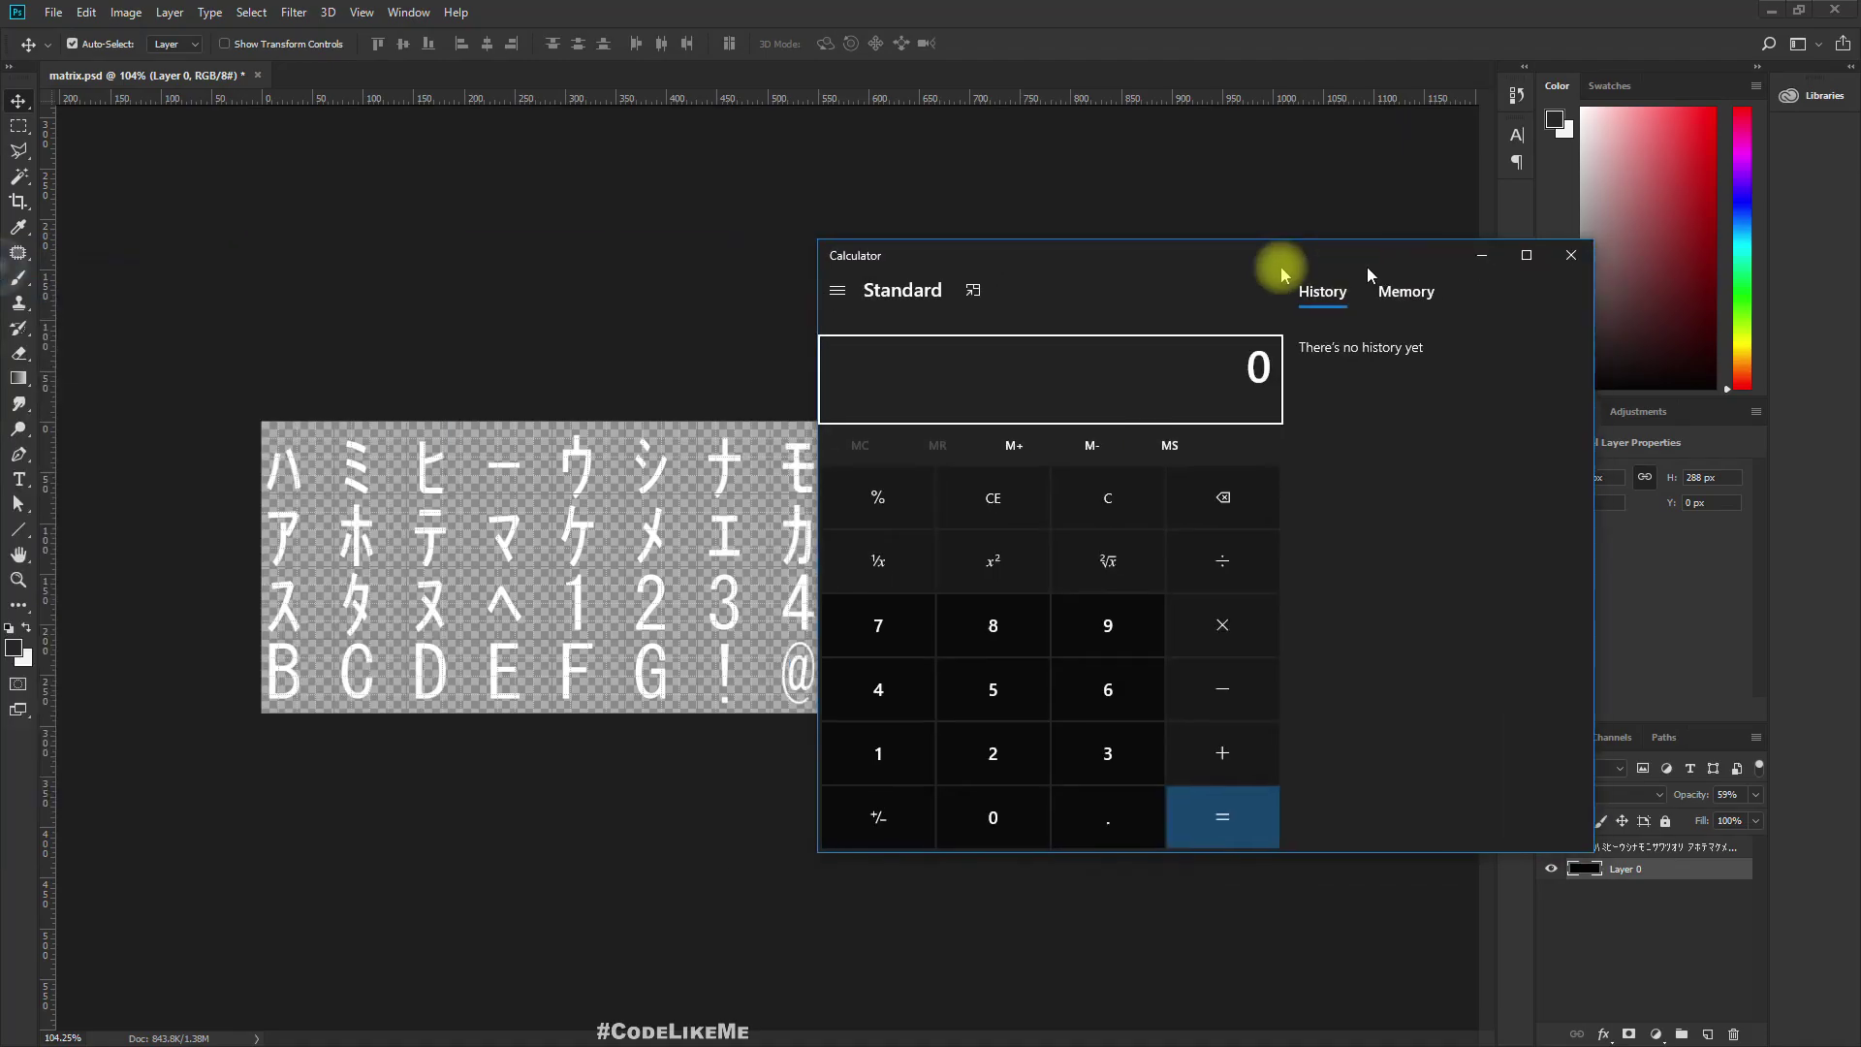
drag(1360, 248, 1238, 242)
text(14*)
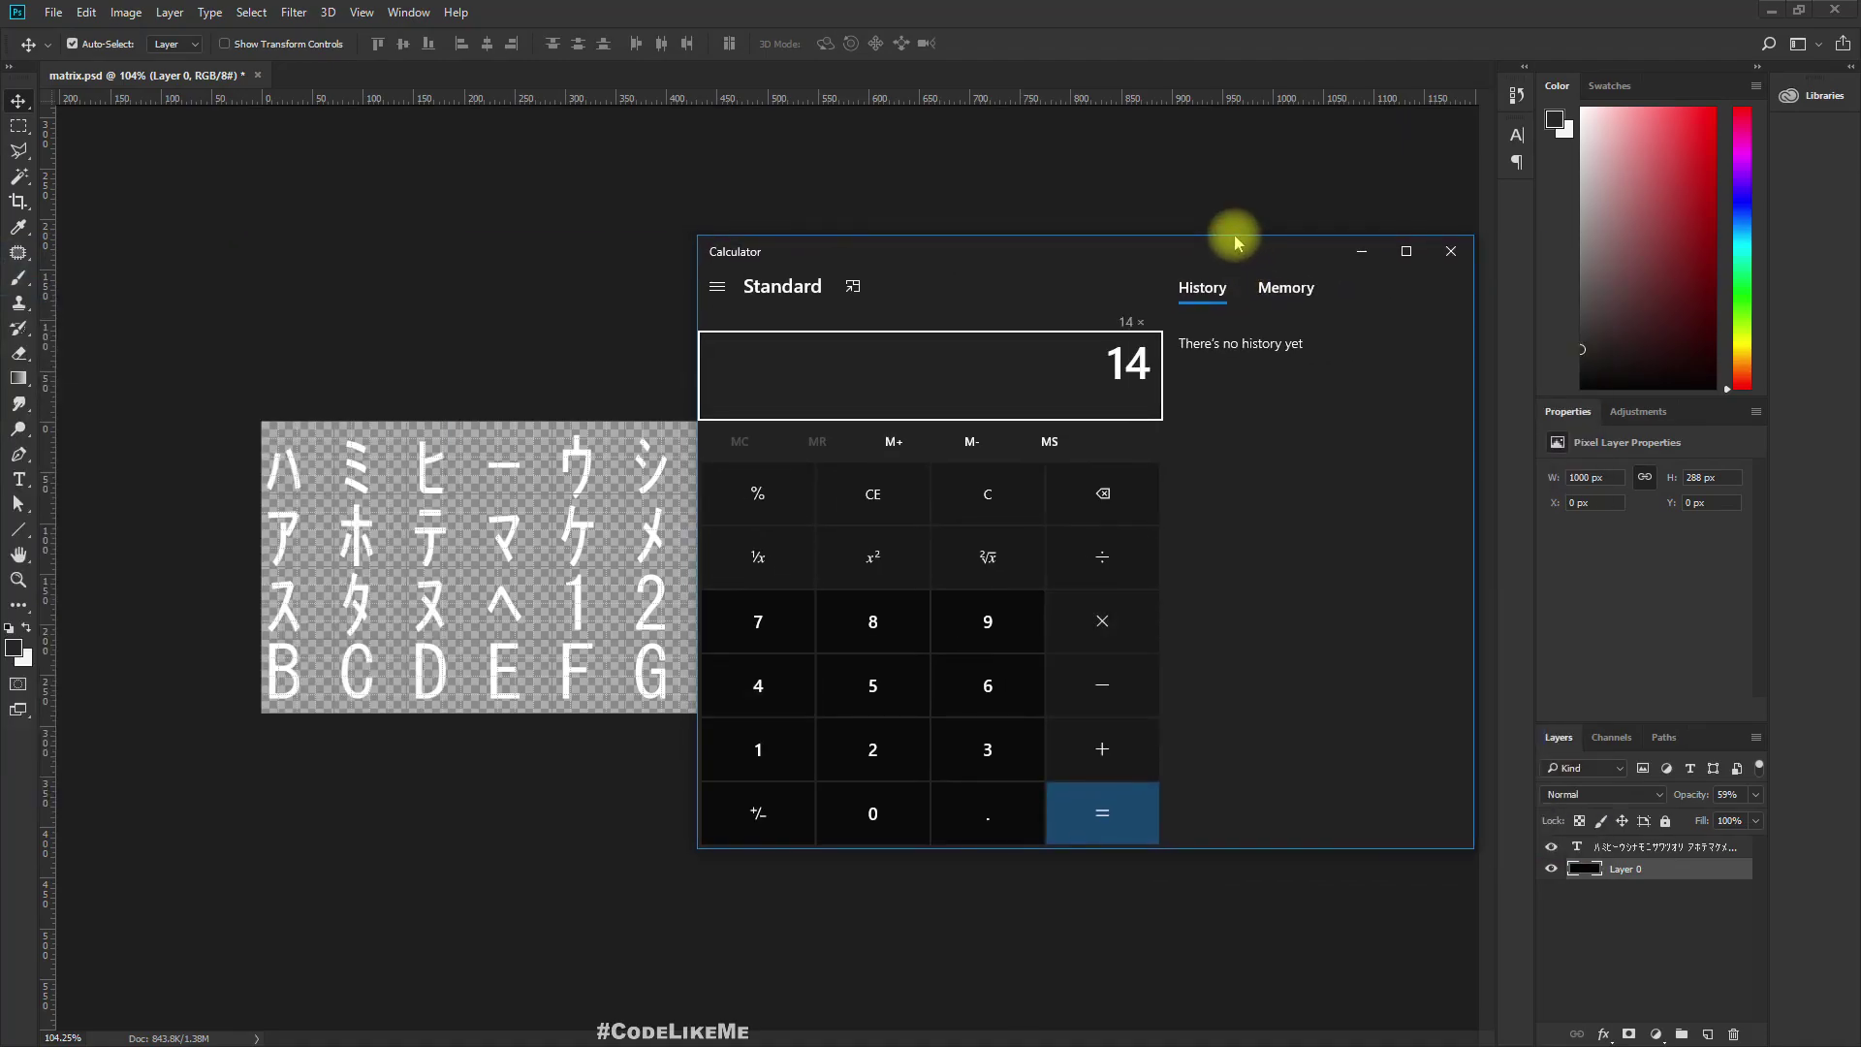
text(4)
key(Return)
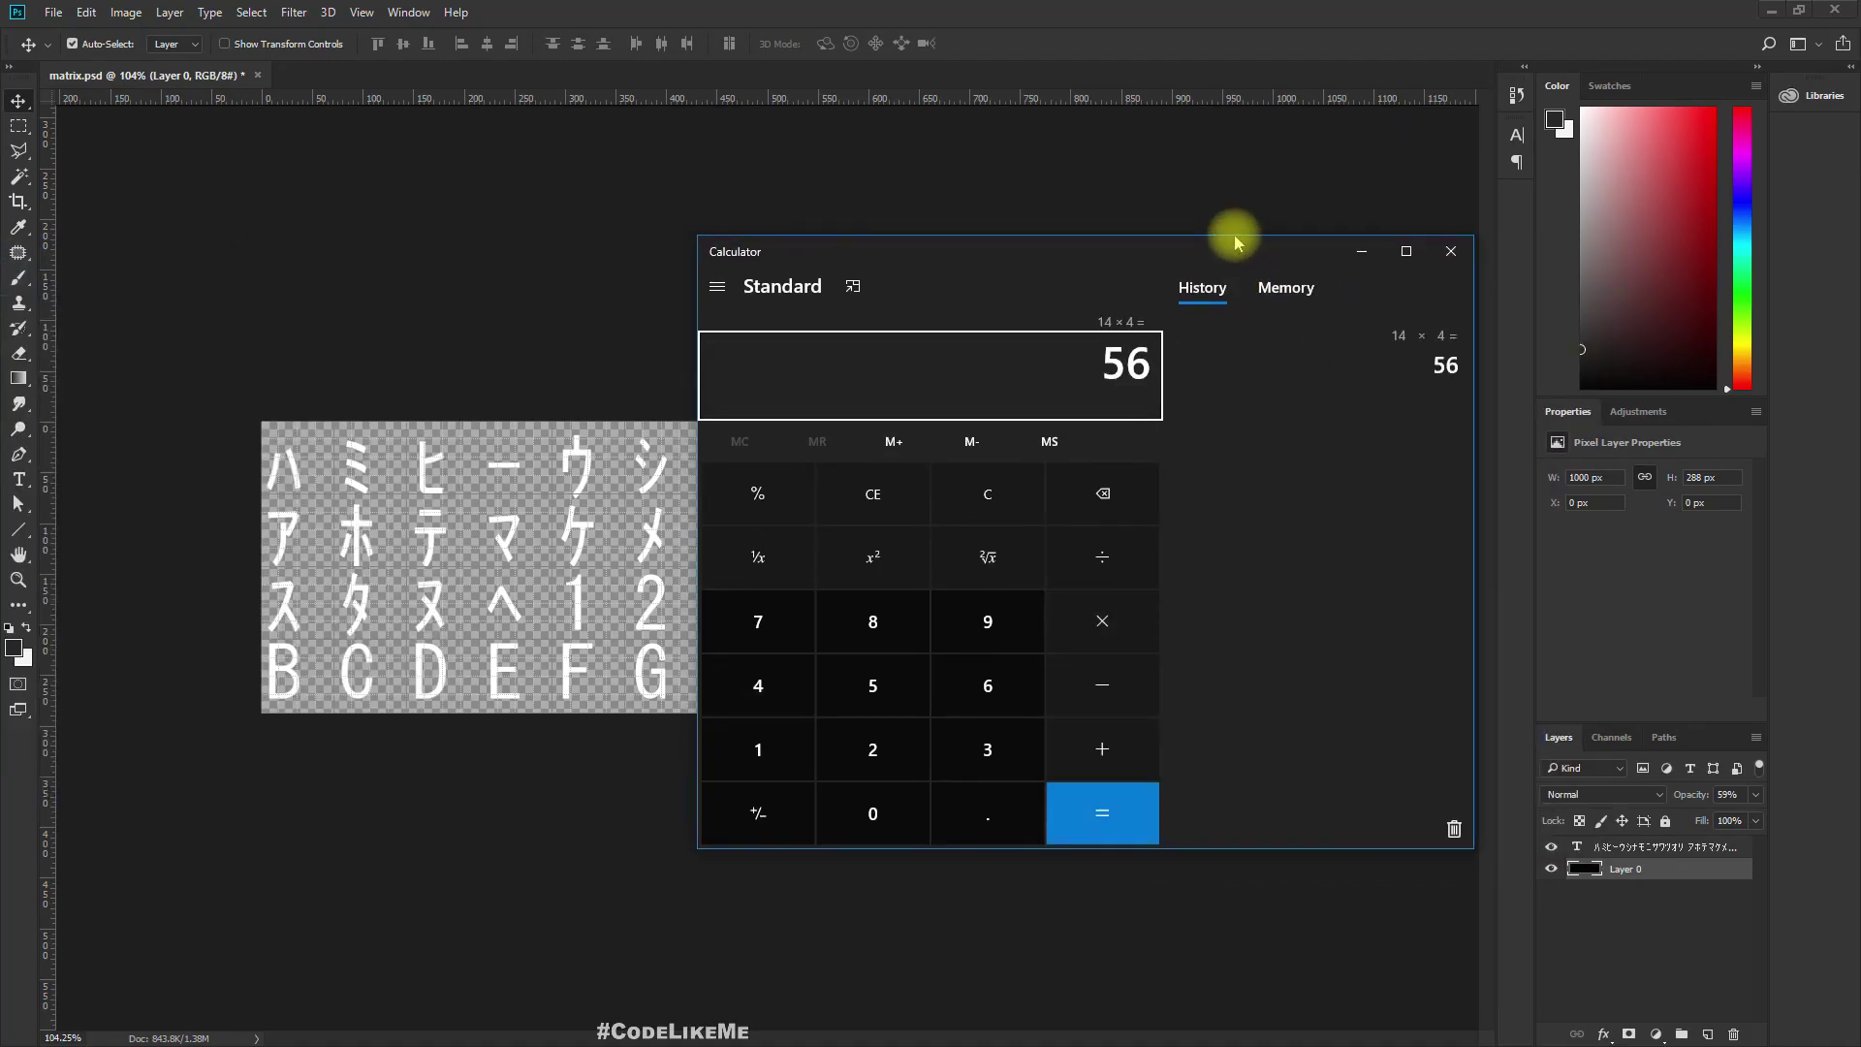
click(1450, 252)
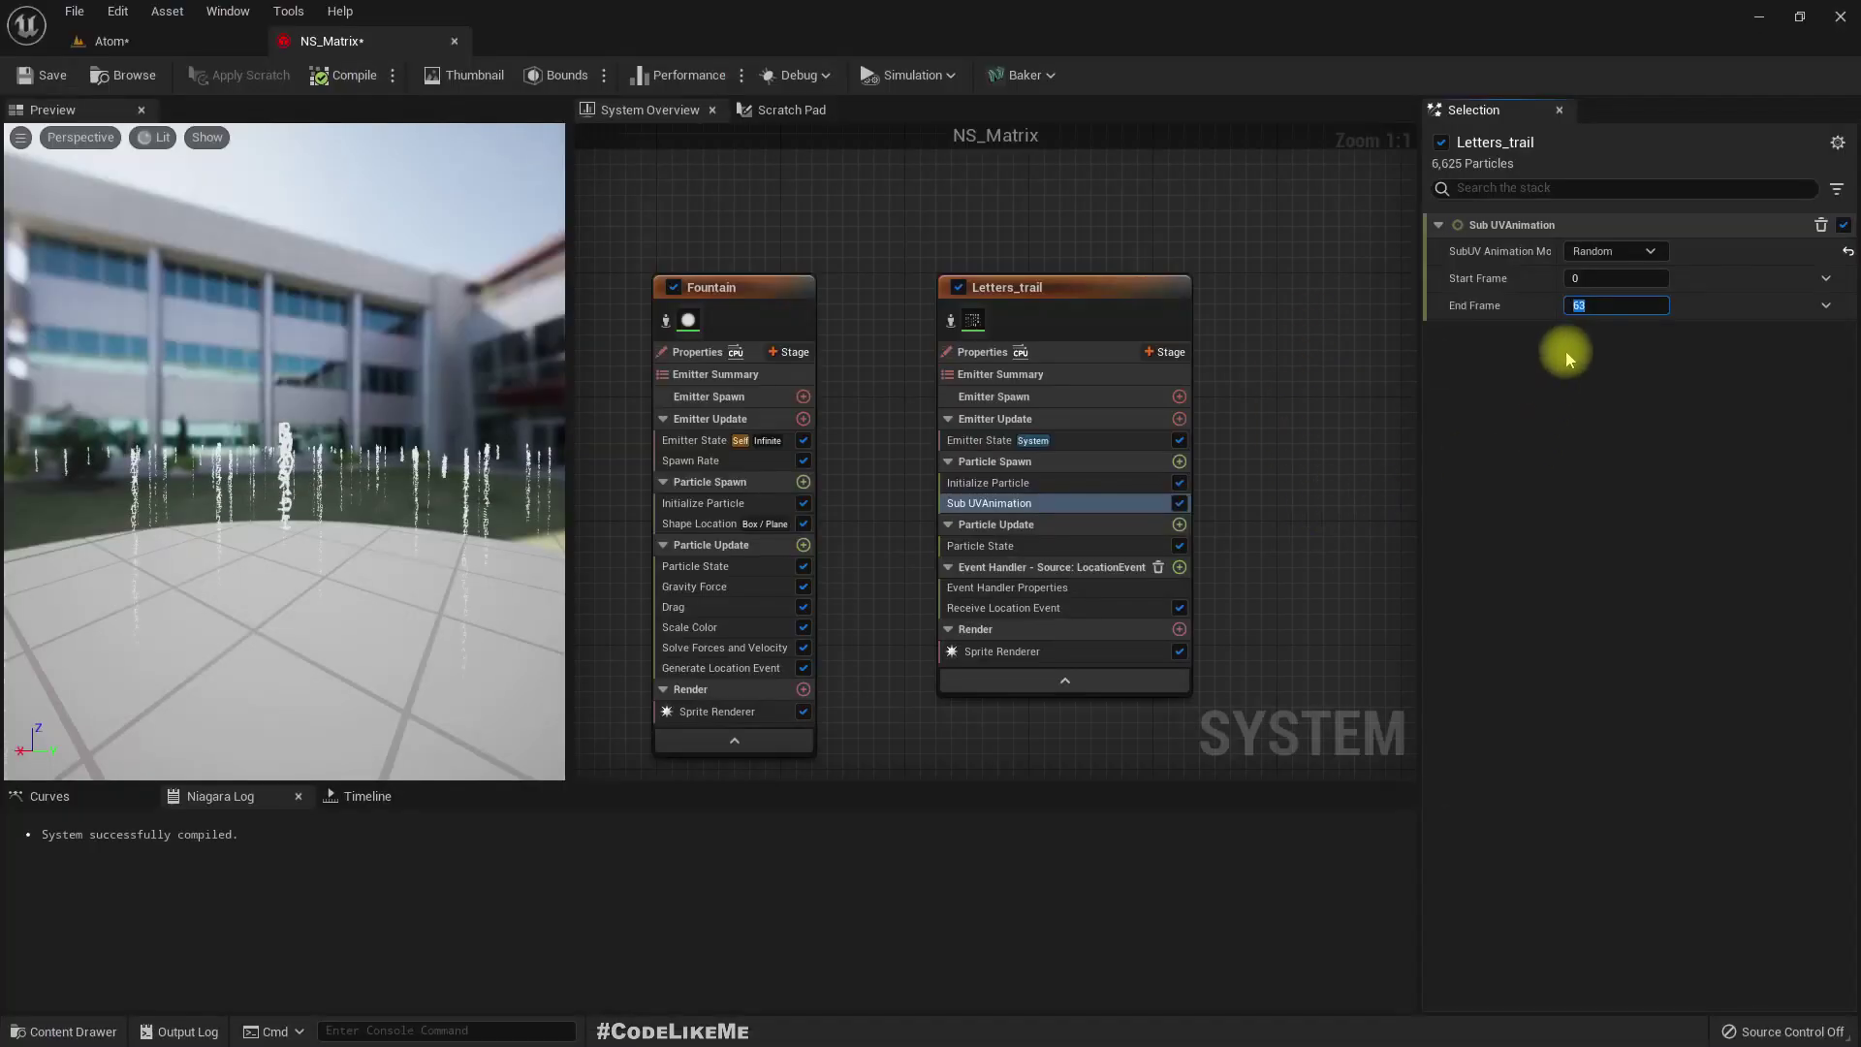
- Set the End Frame of Letters_trail's Sub UVAnimation module to 55
click(1625, 304)
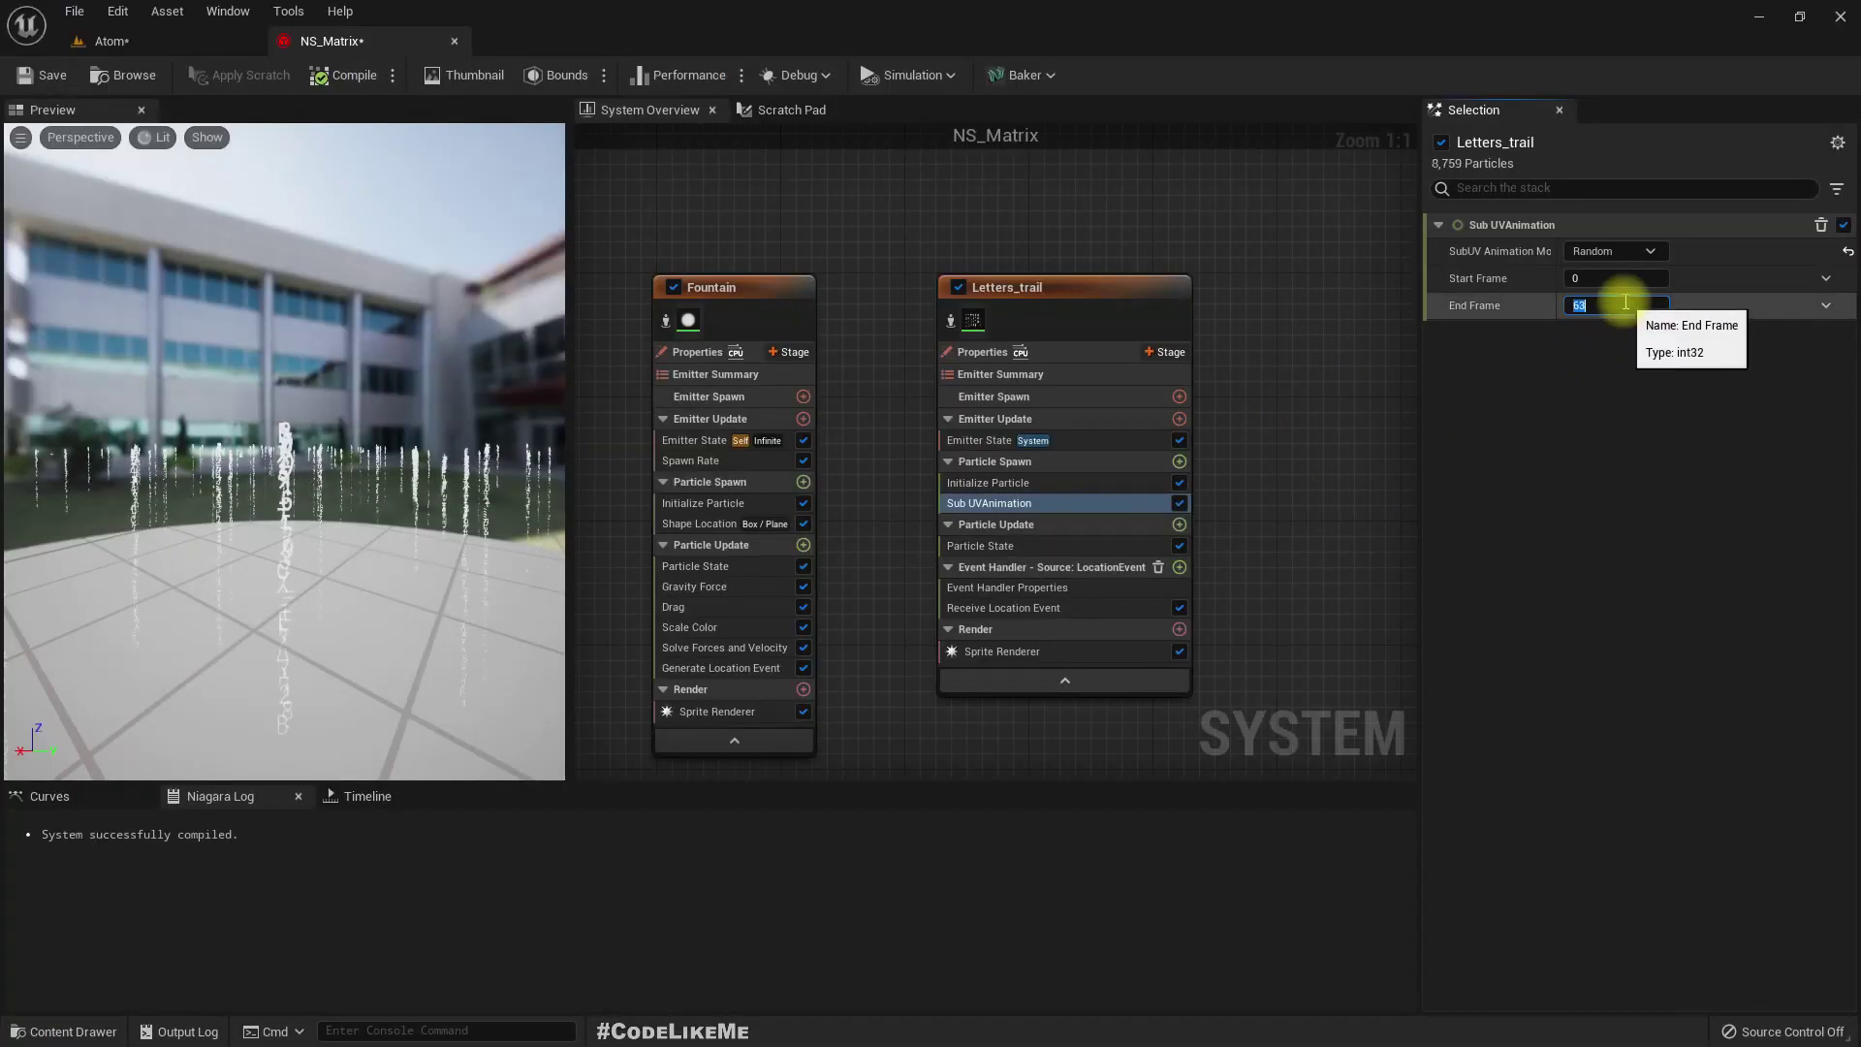
text(55)
key(Return)
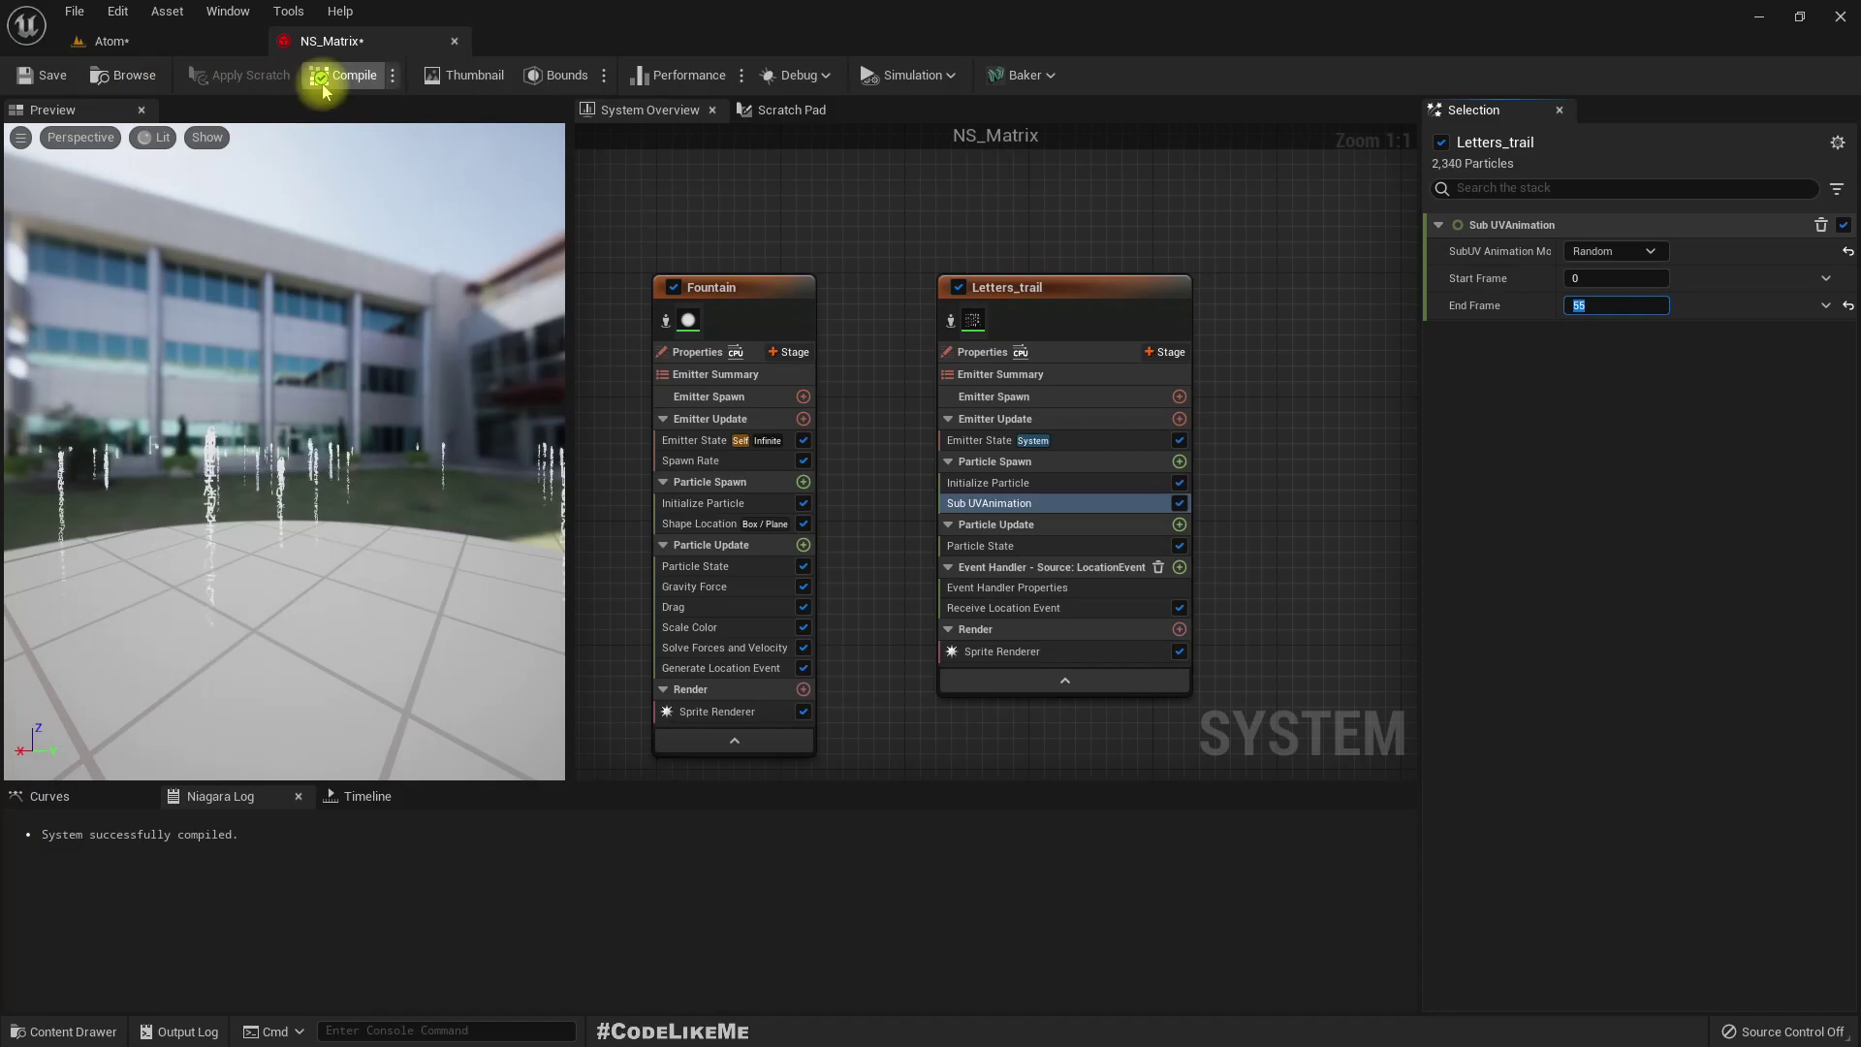
- Examine the falling letter trails full-screen in the Atom level and return to the NS_Matrix system
click(145, 41)
click(1017, 458)
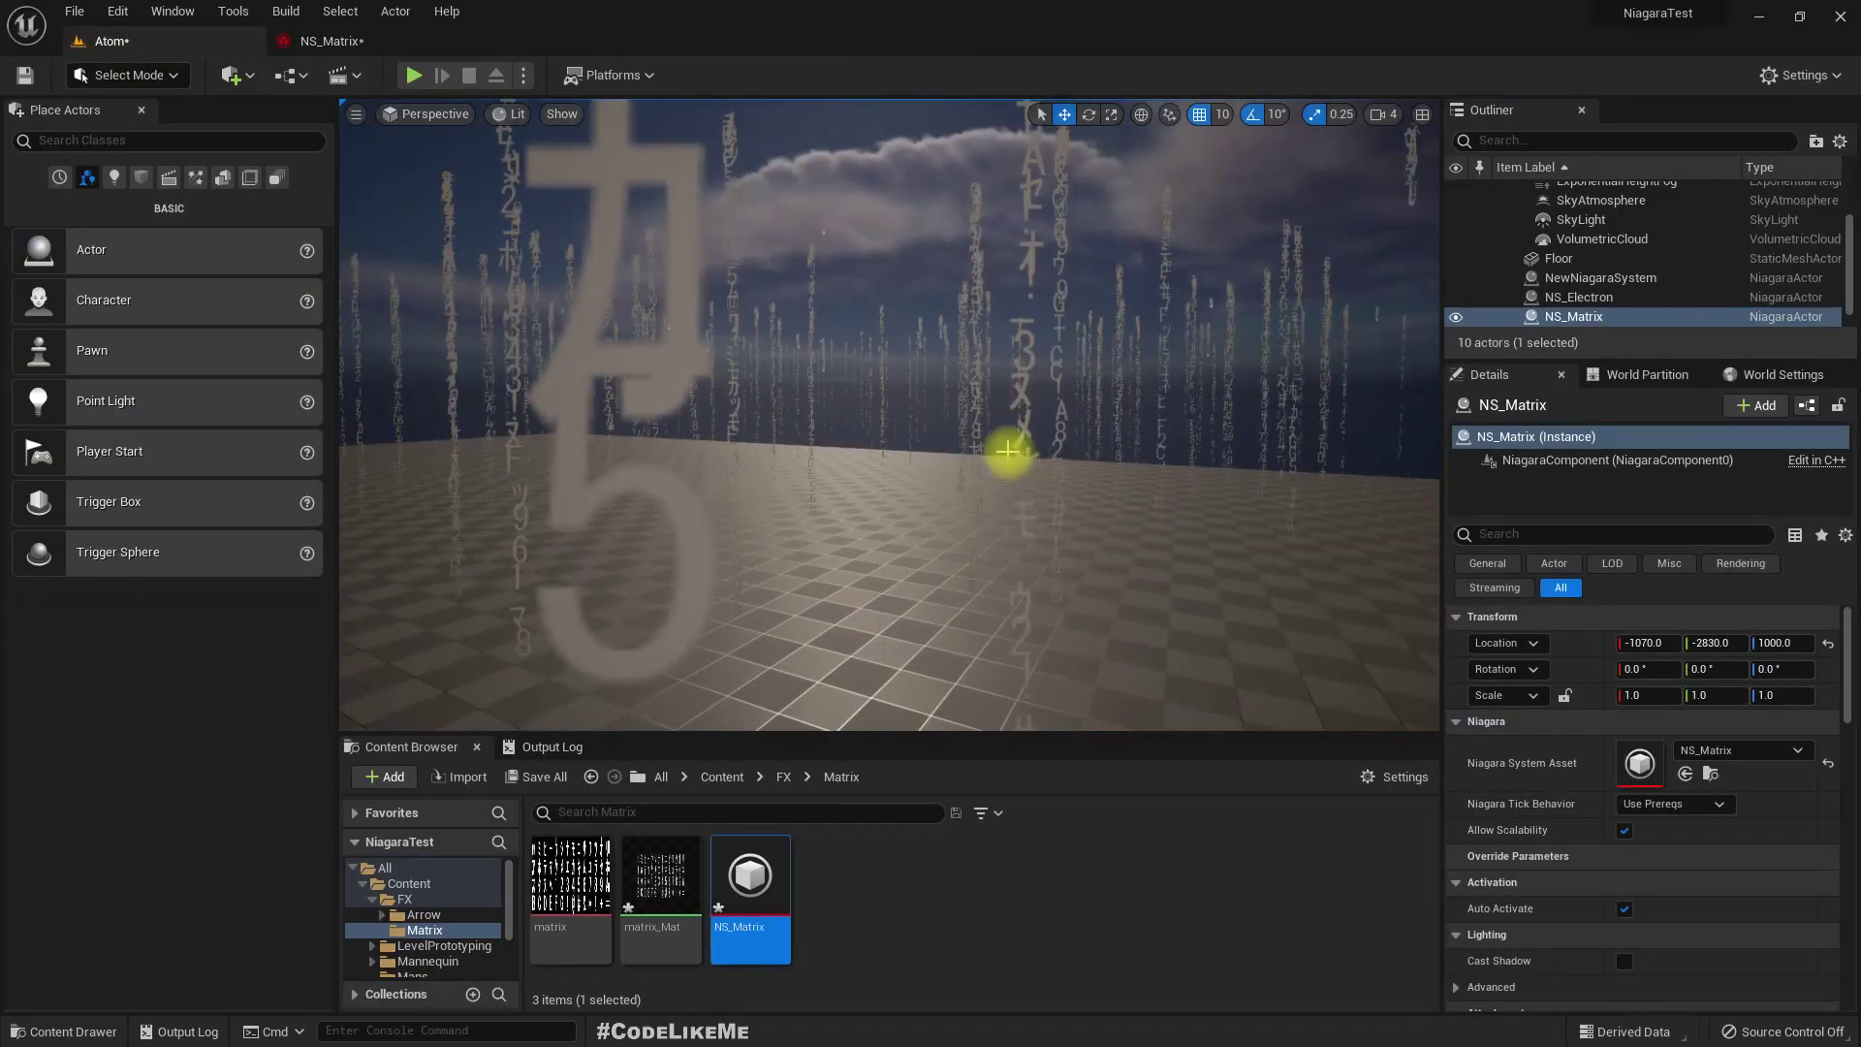
key(F11)
mouse_move(998, 444)
right_down()
mouse_move(1018, 407)
mouse_move(998, 407)
right_up()
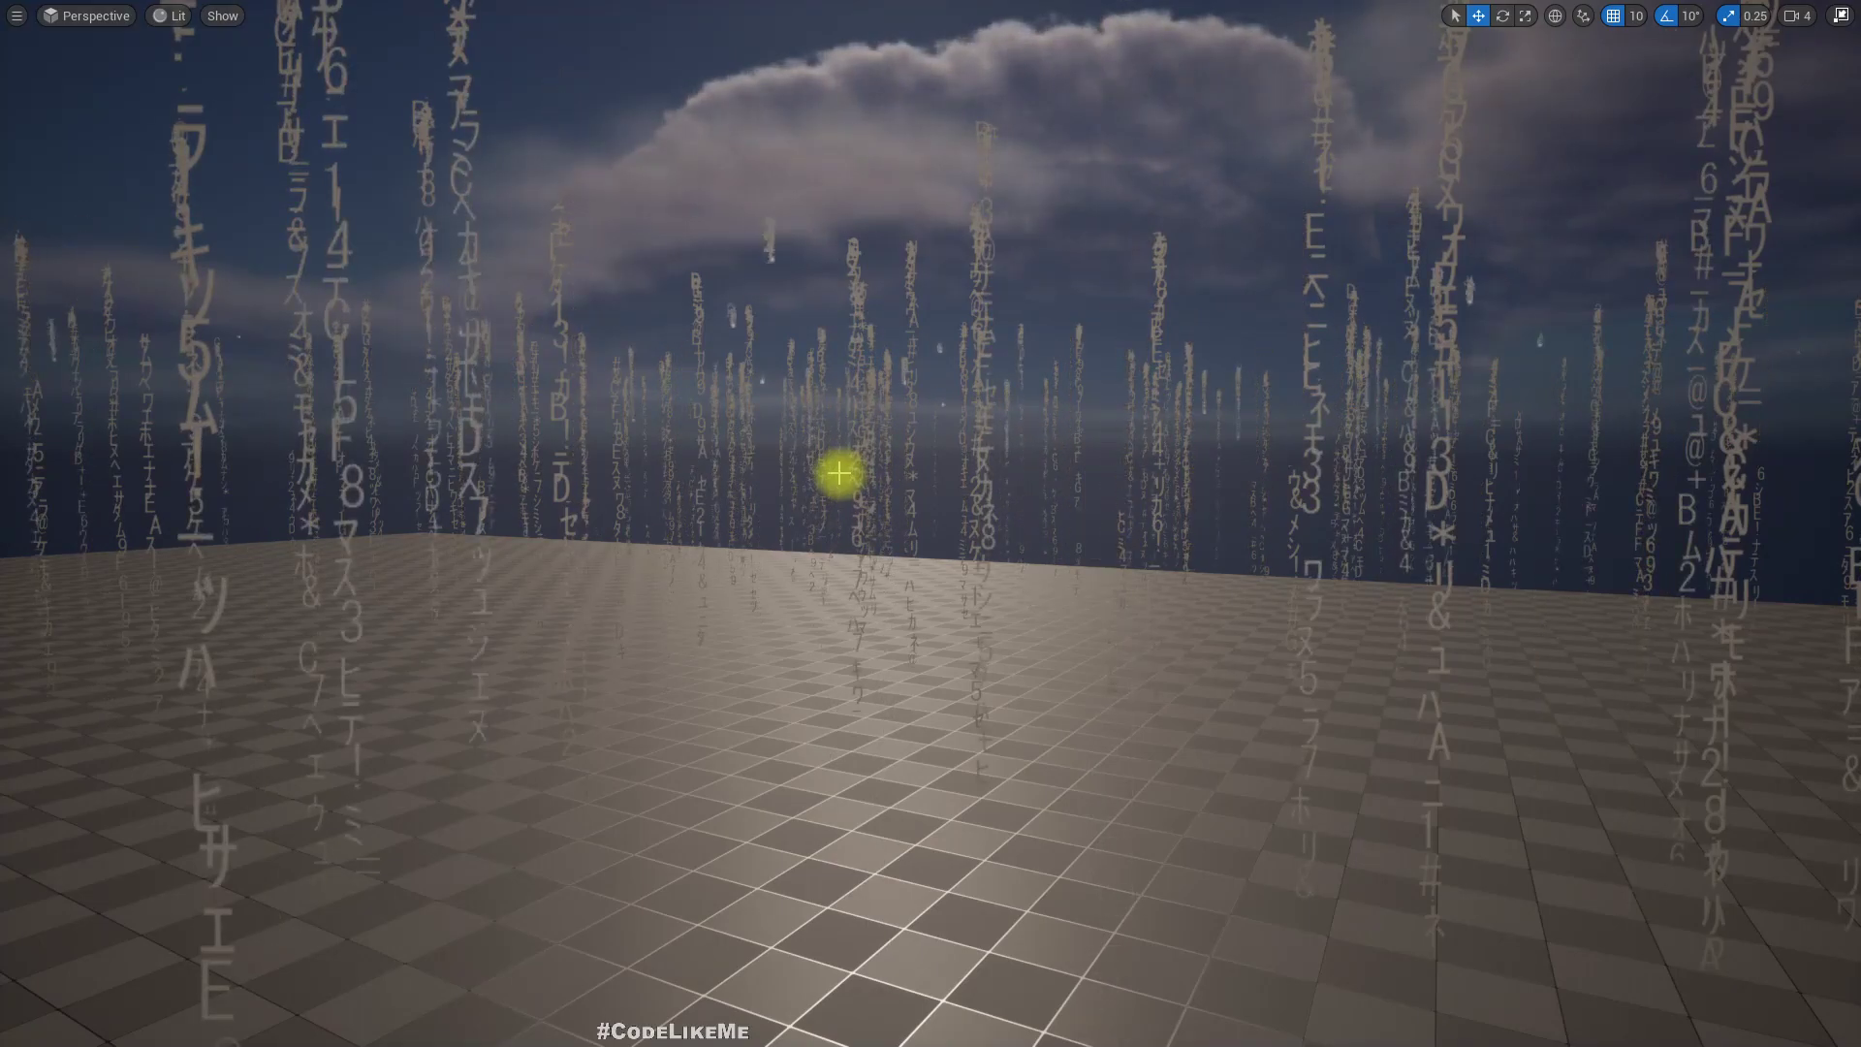
mouse_move(838, 472)
right_down()
mouse_move(979, 441)
mouse_move(839, 469)
right_up()
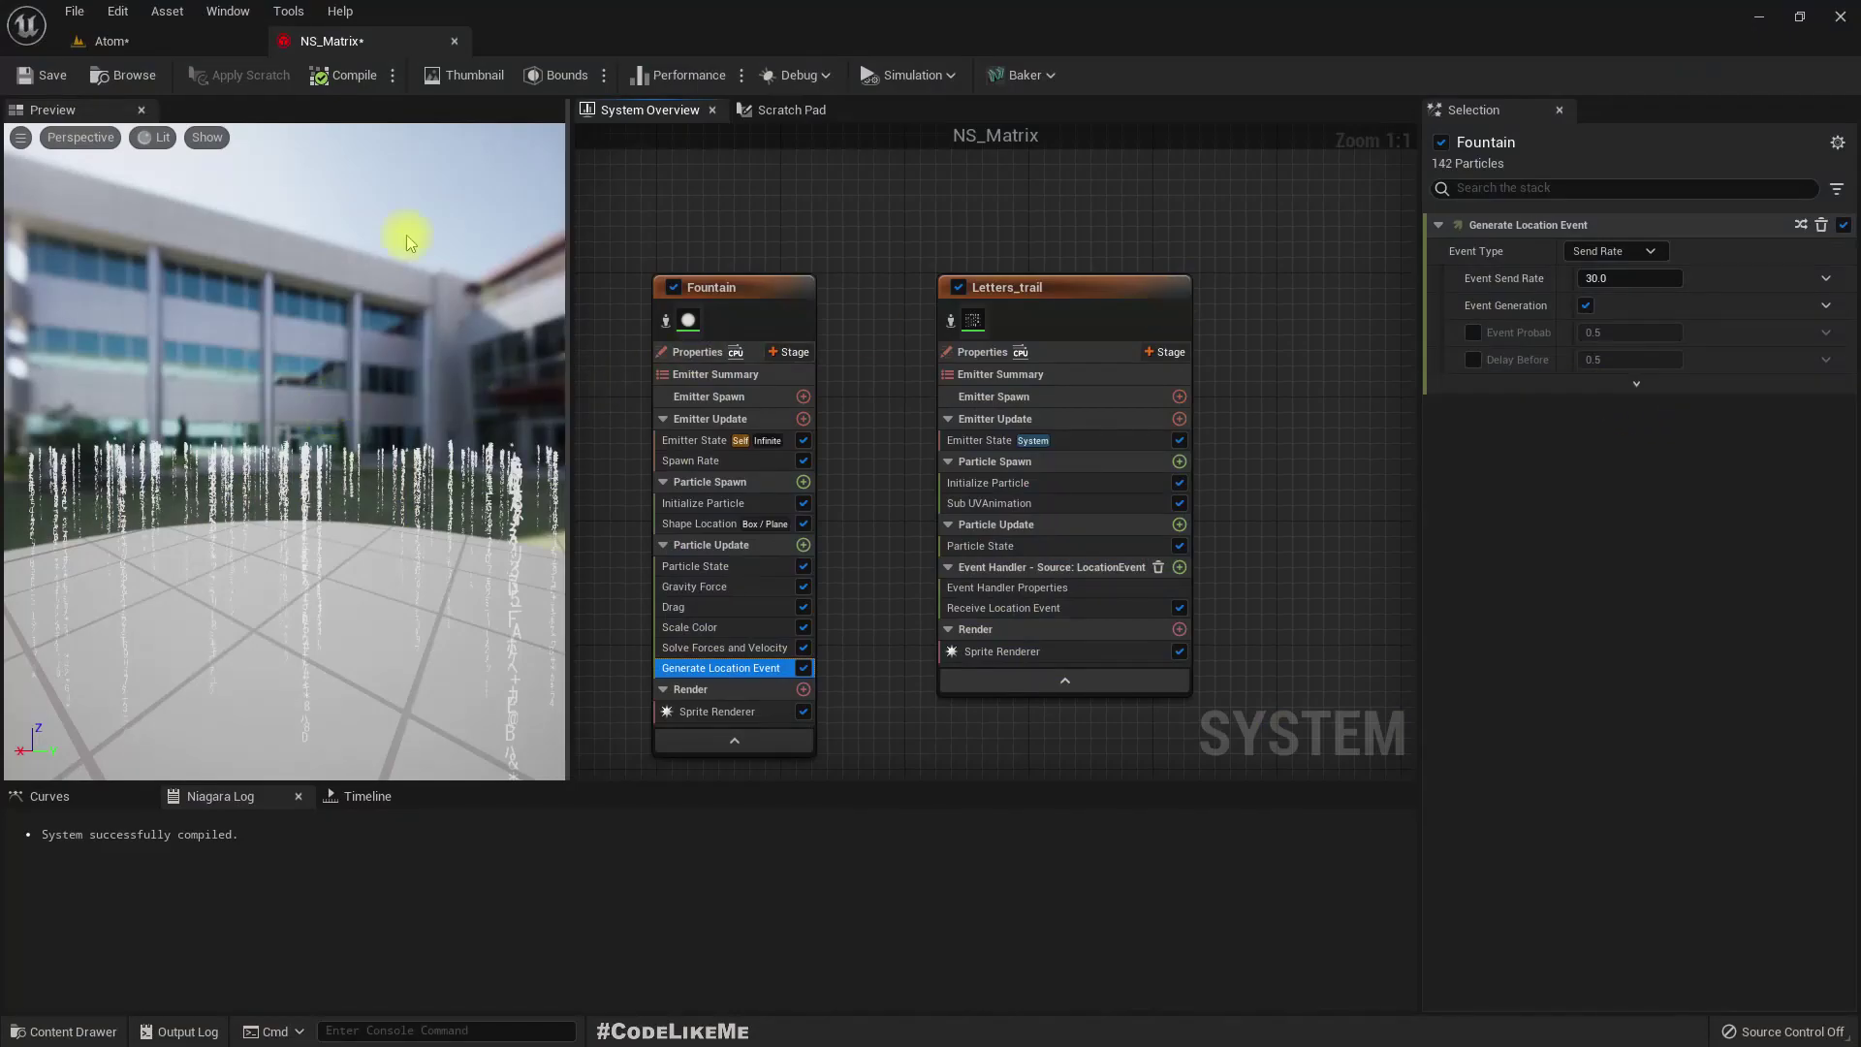
click(228, 39)
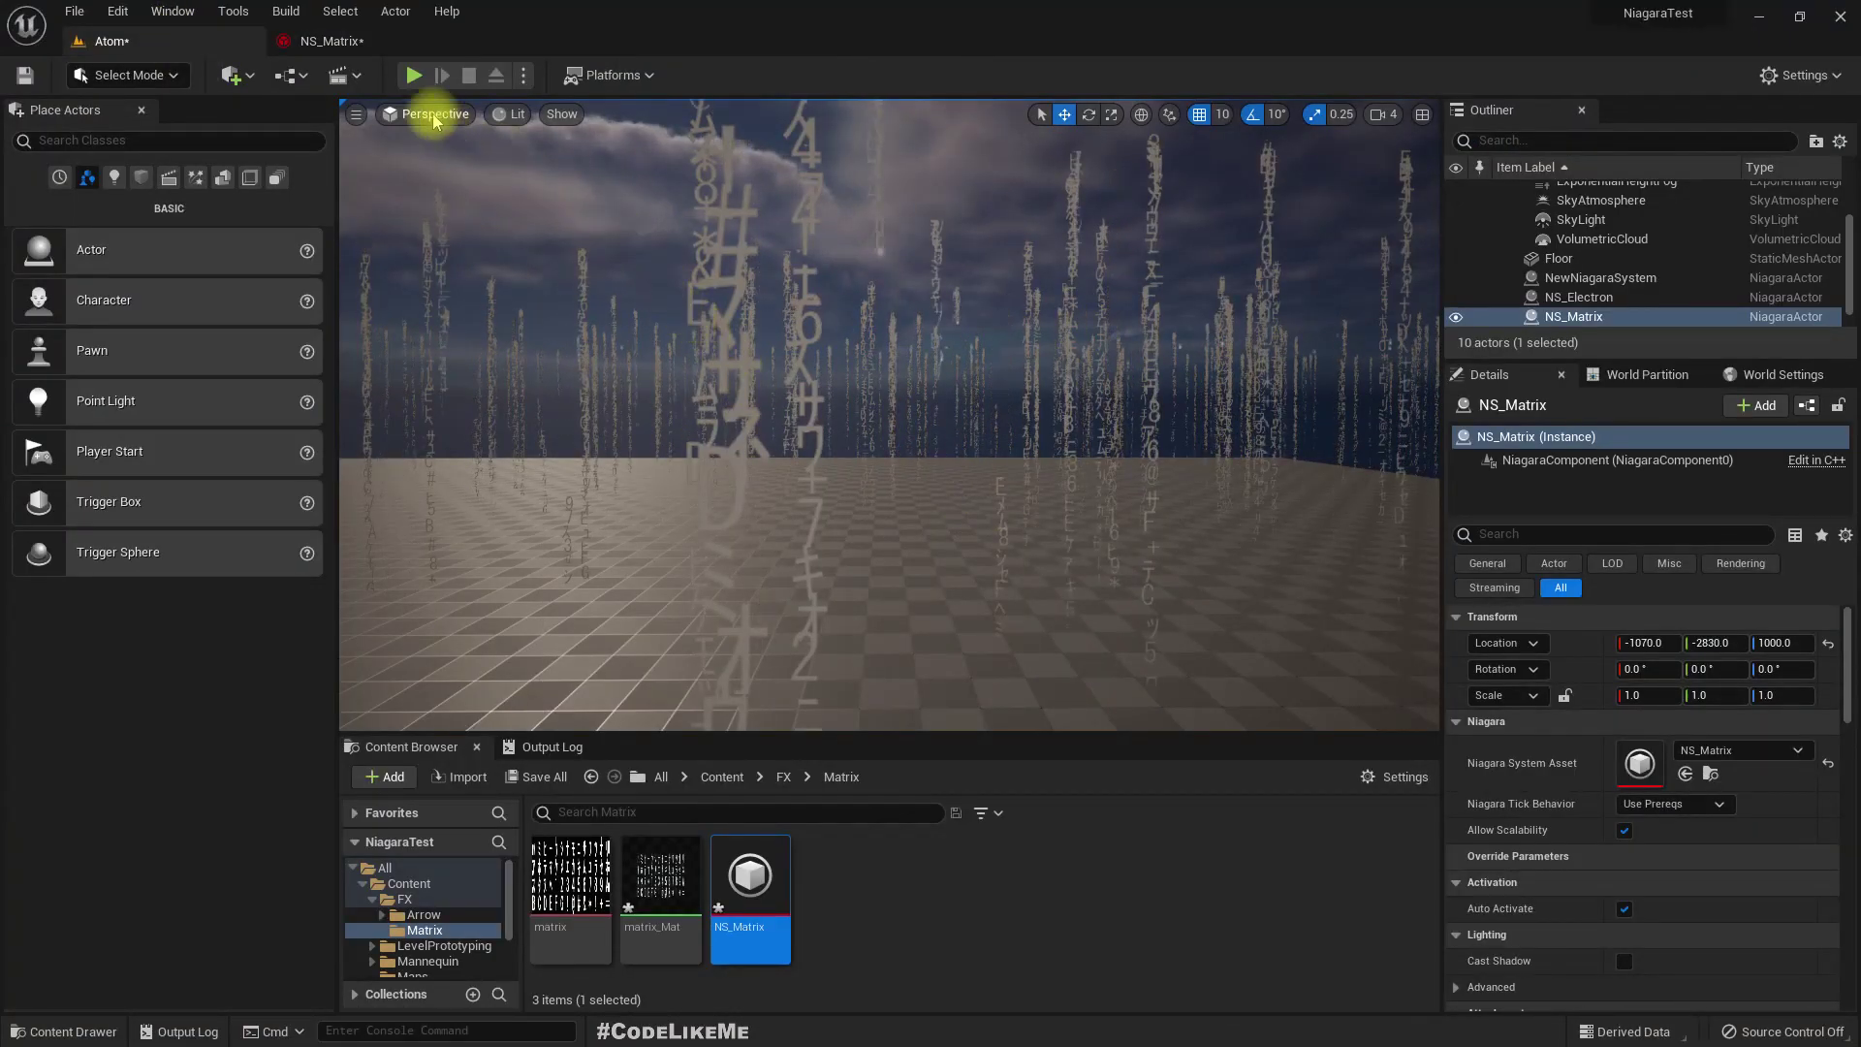
click(312, 40)
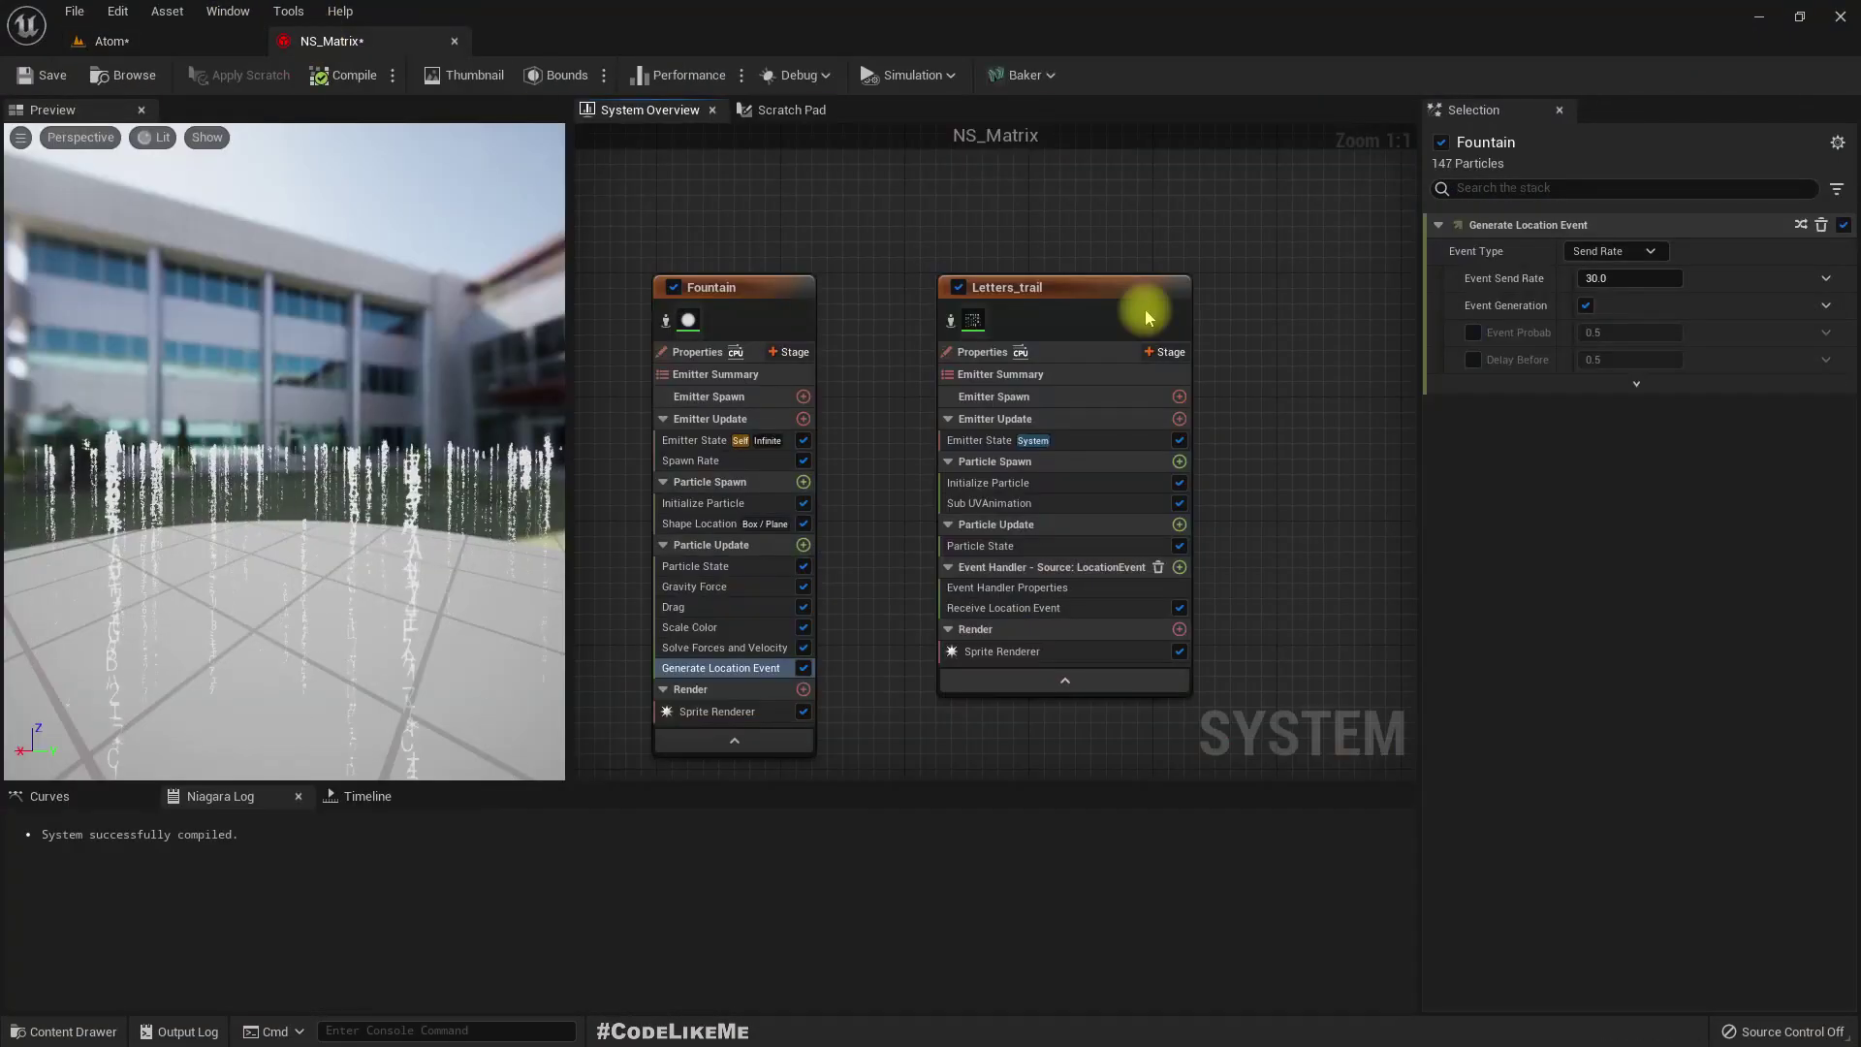
- Set the Sprite Size Mode of Letters_trail's Initialize Particle module to Uniform, compile, and check the effect in the Atom level
click(1055, 484)
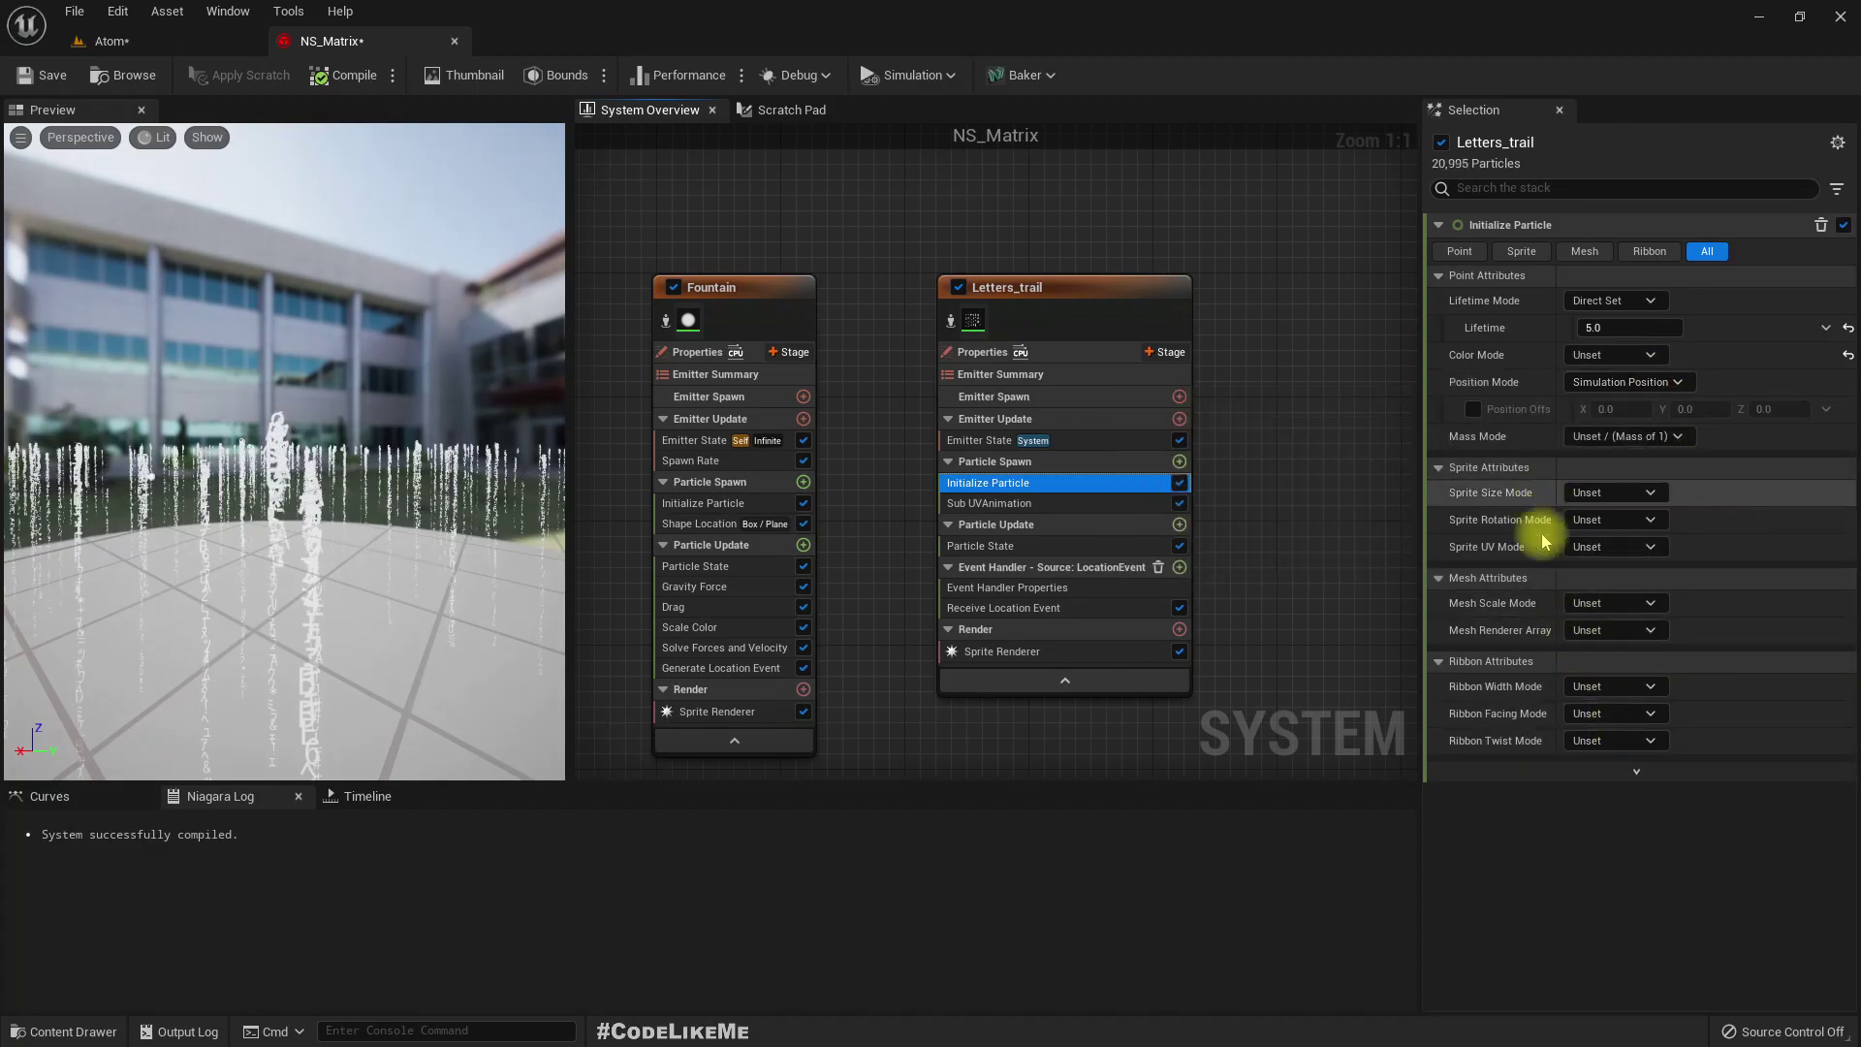
click(1601, 508)
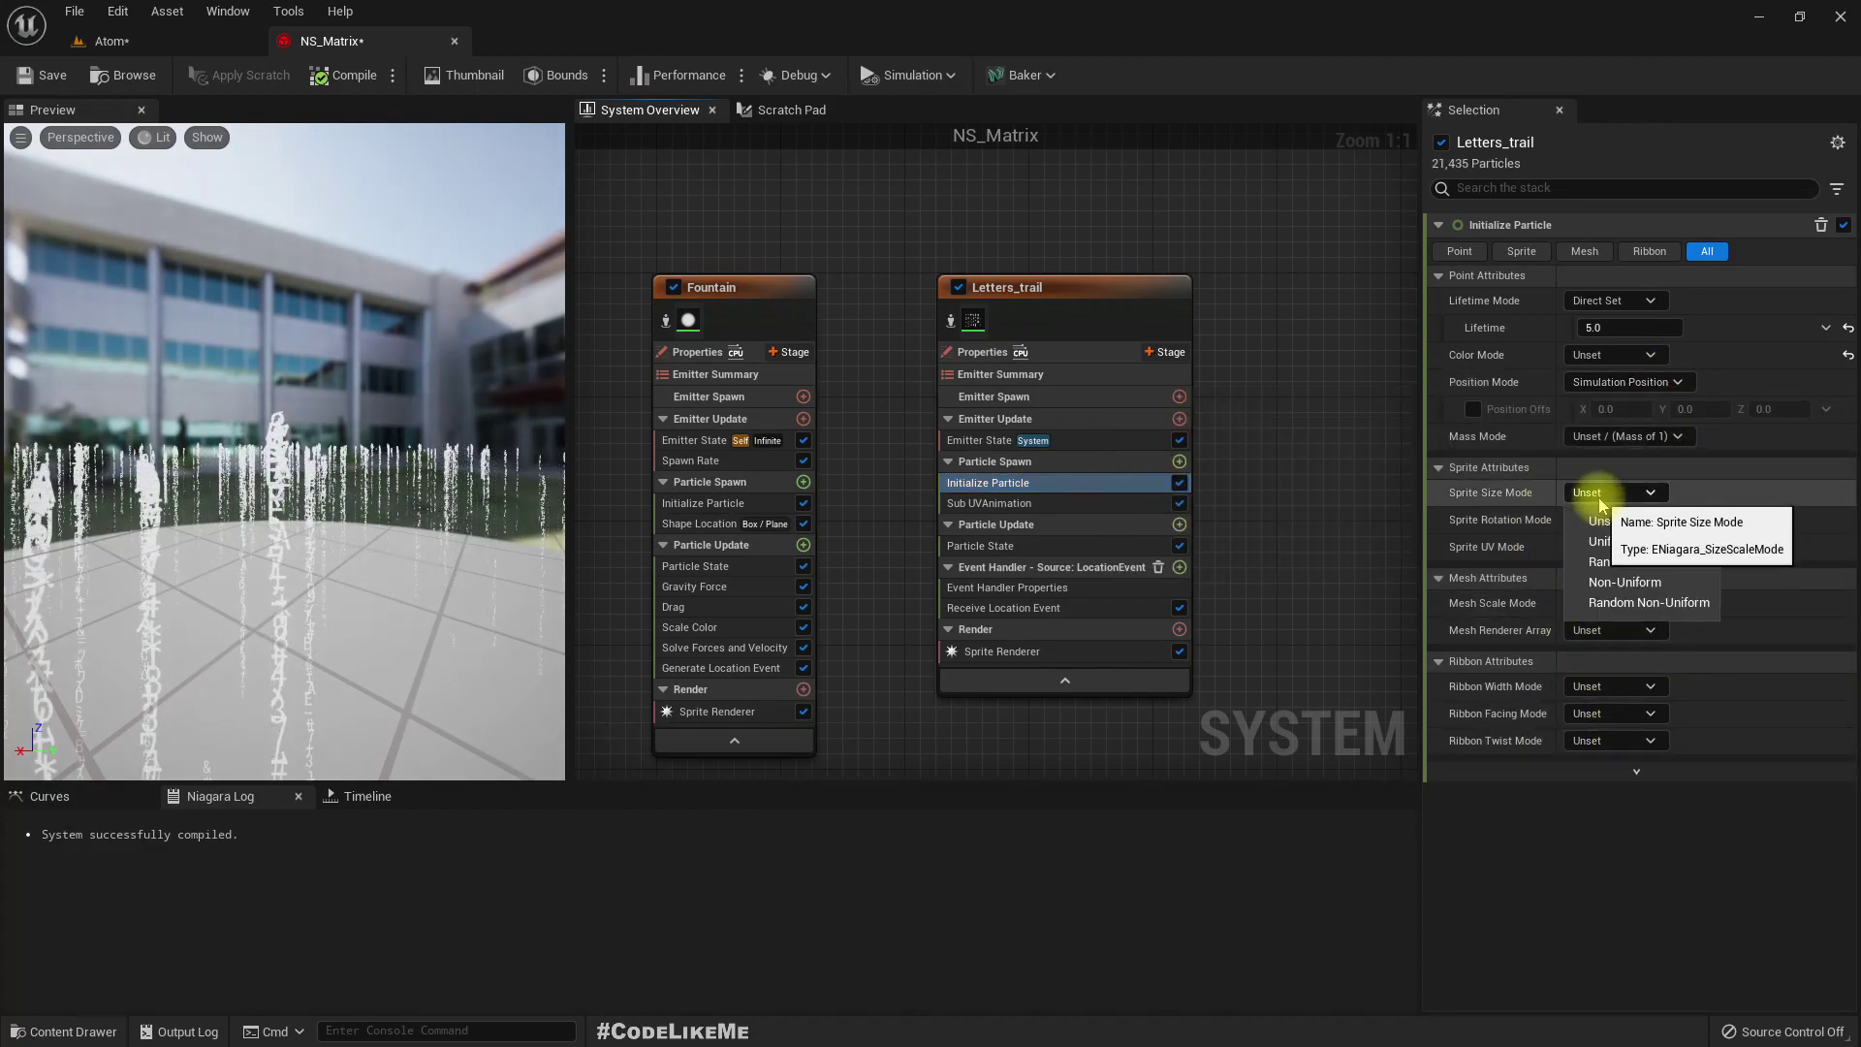
click(1620, 558)
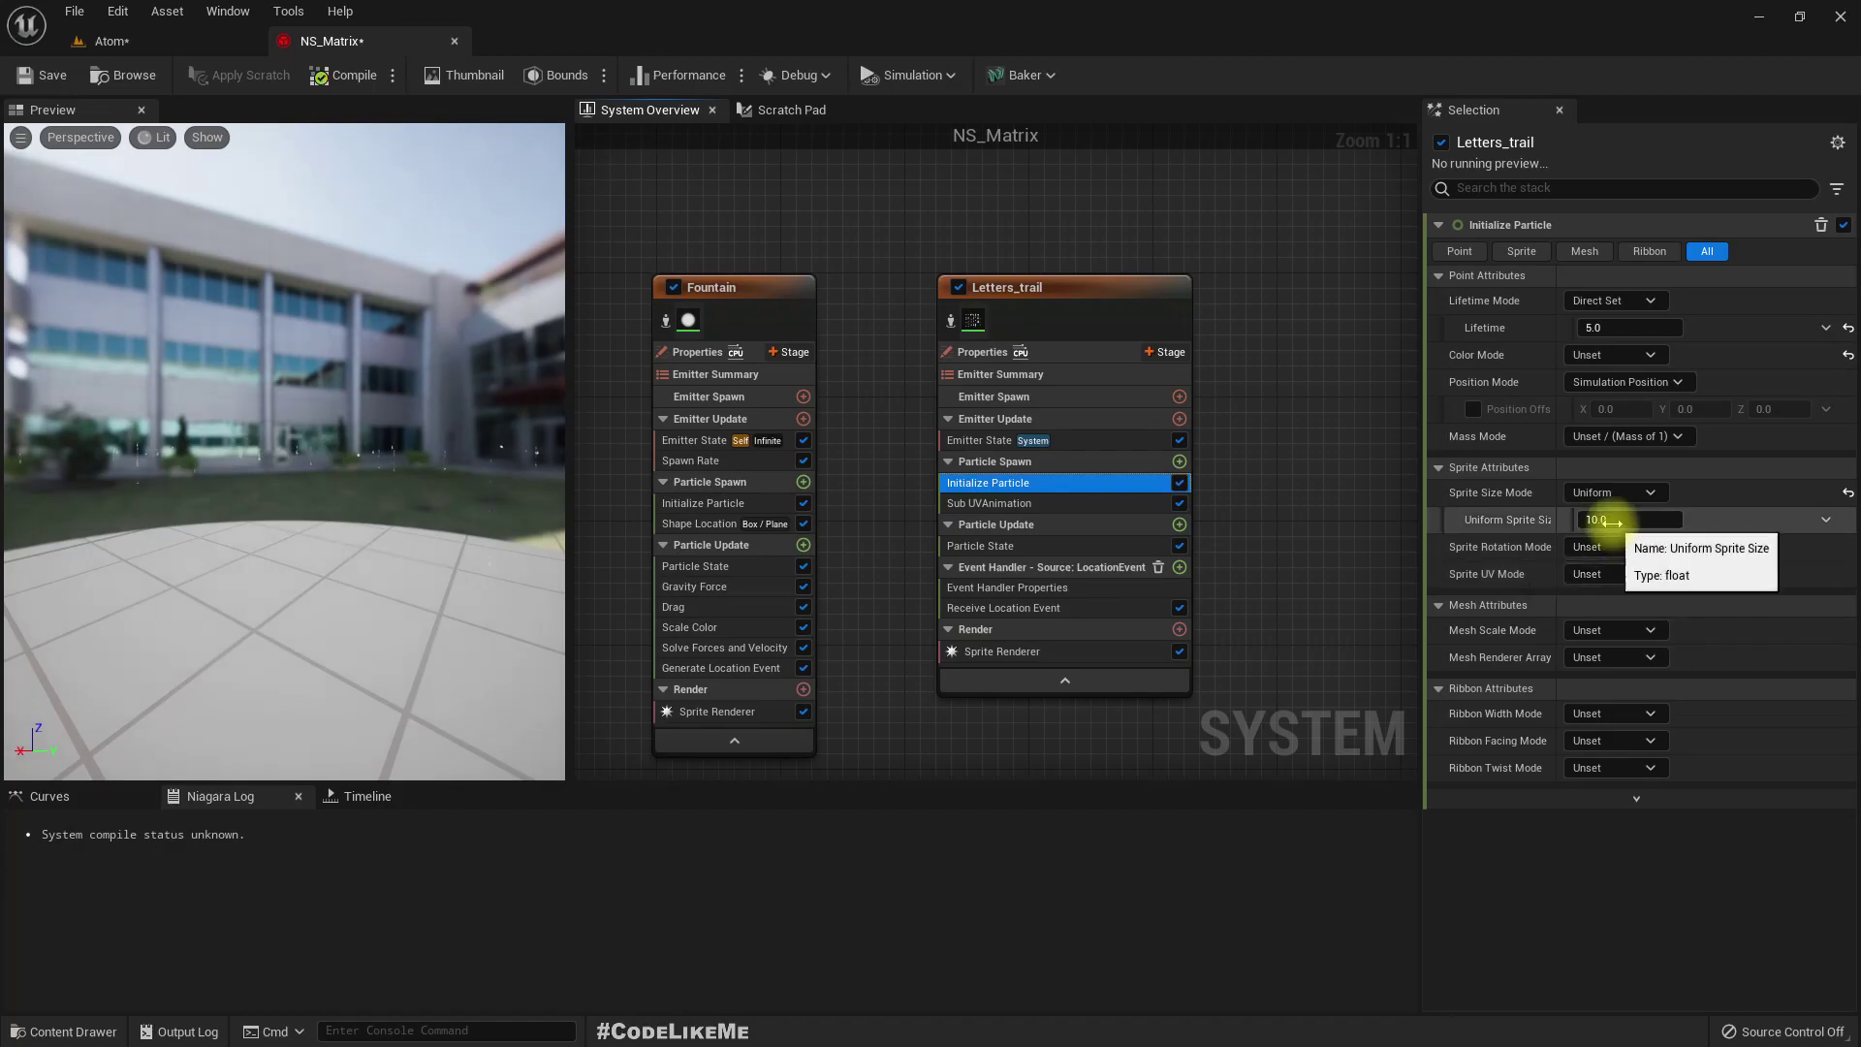
click(329, 74)
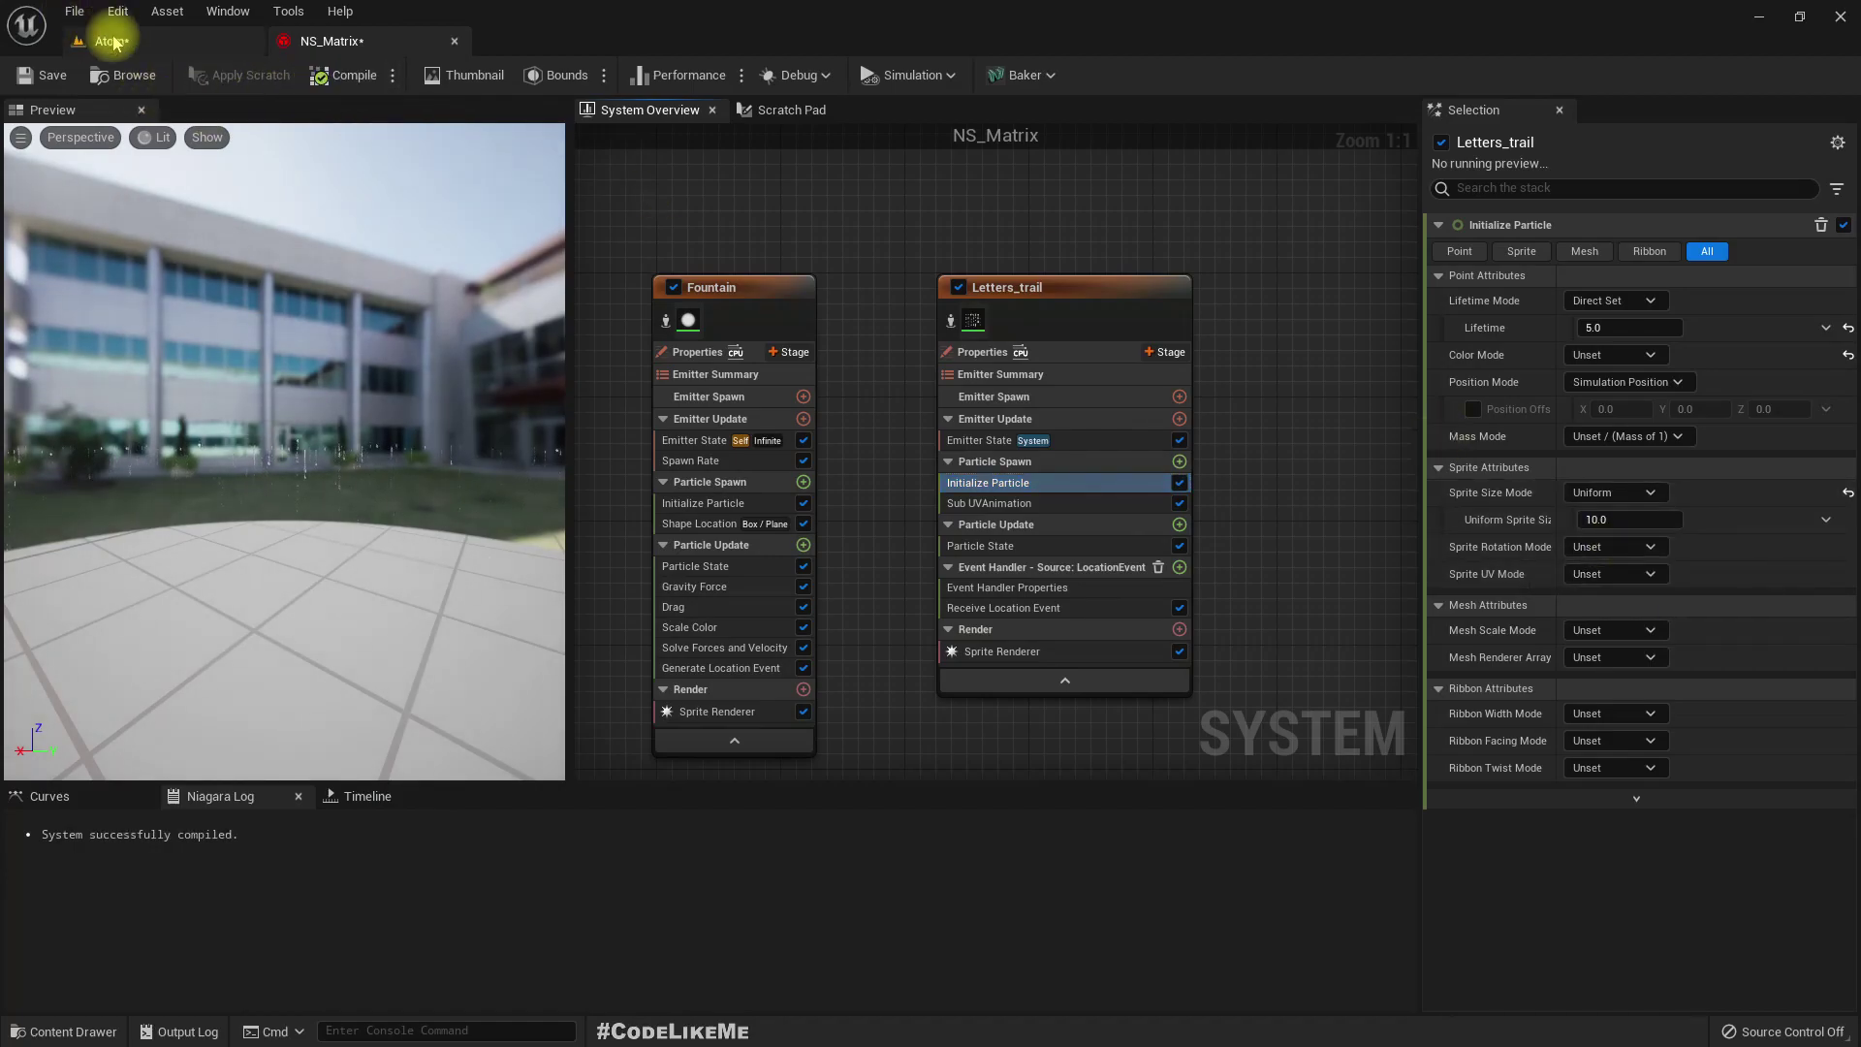
click(145, 40)
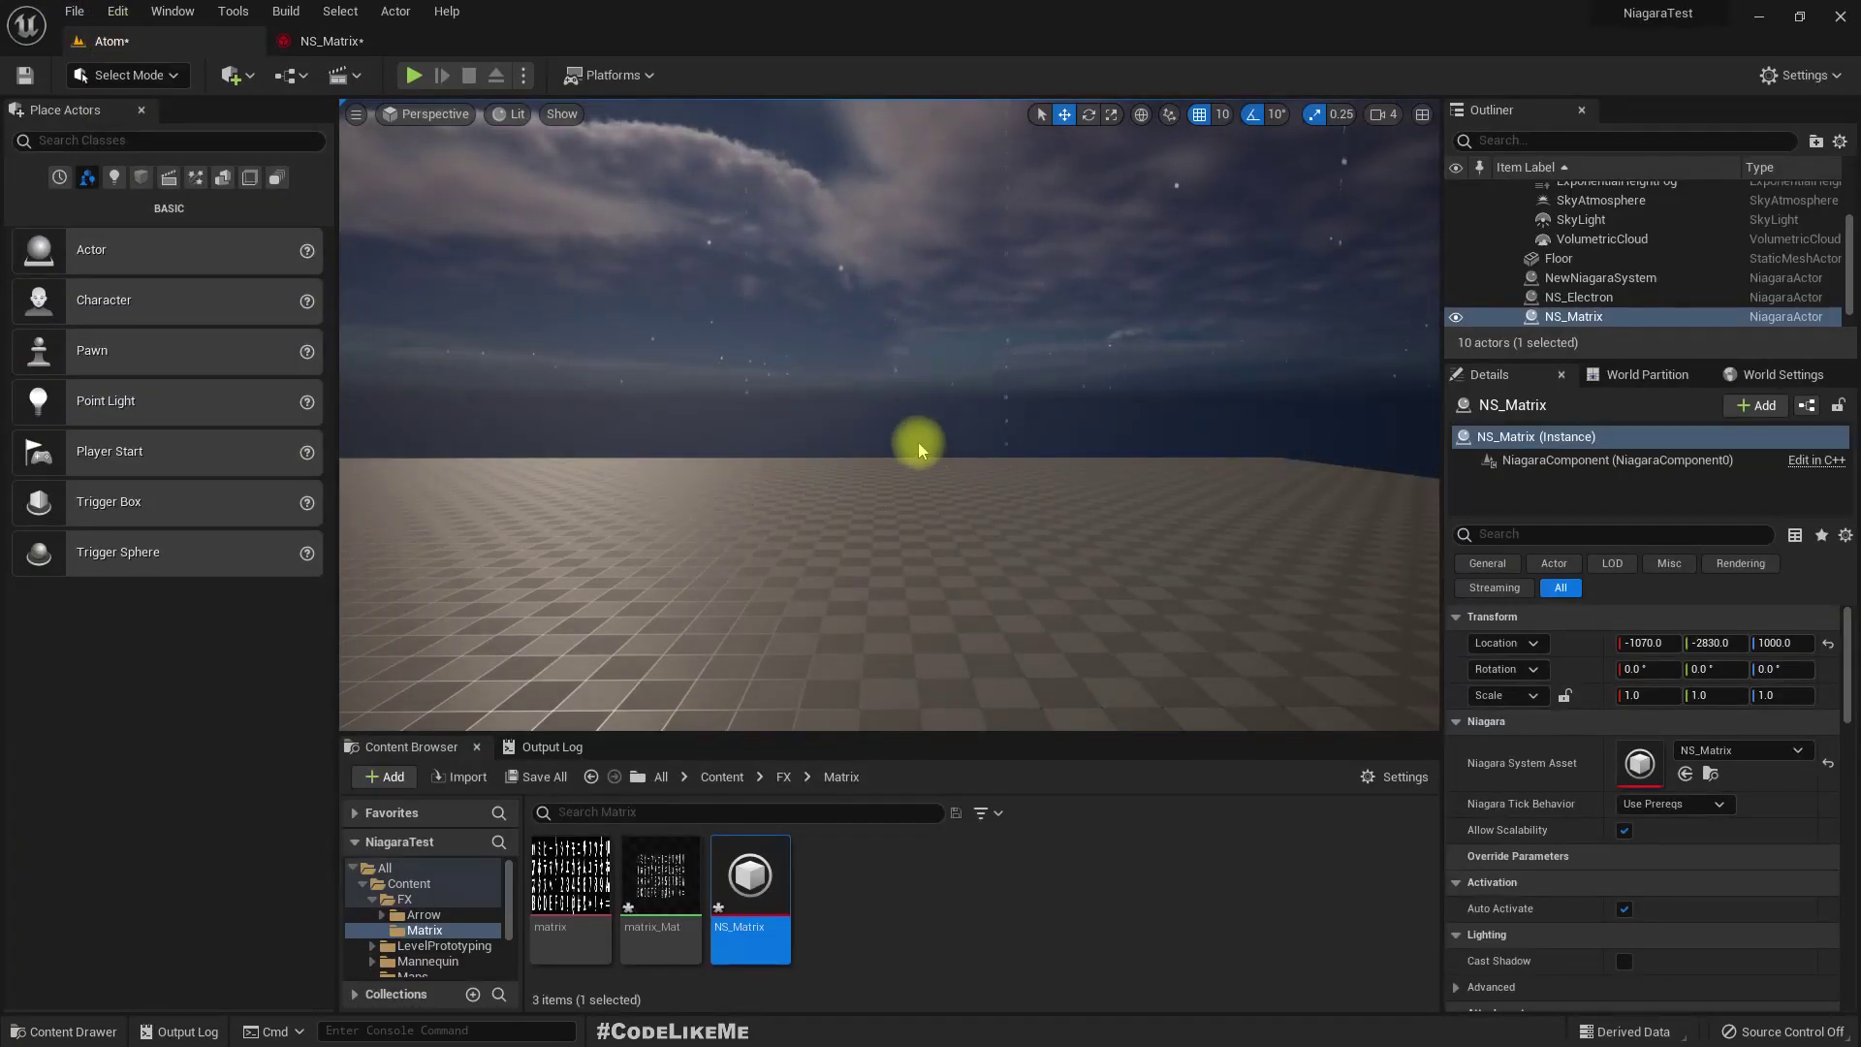
- Set the Uniform Sprite Size of Letters_trail to 40 and check the letters in the Atom level
click(328, 40)
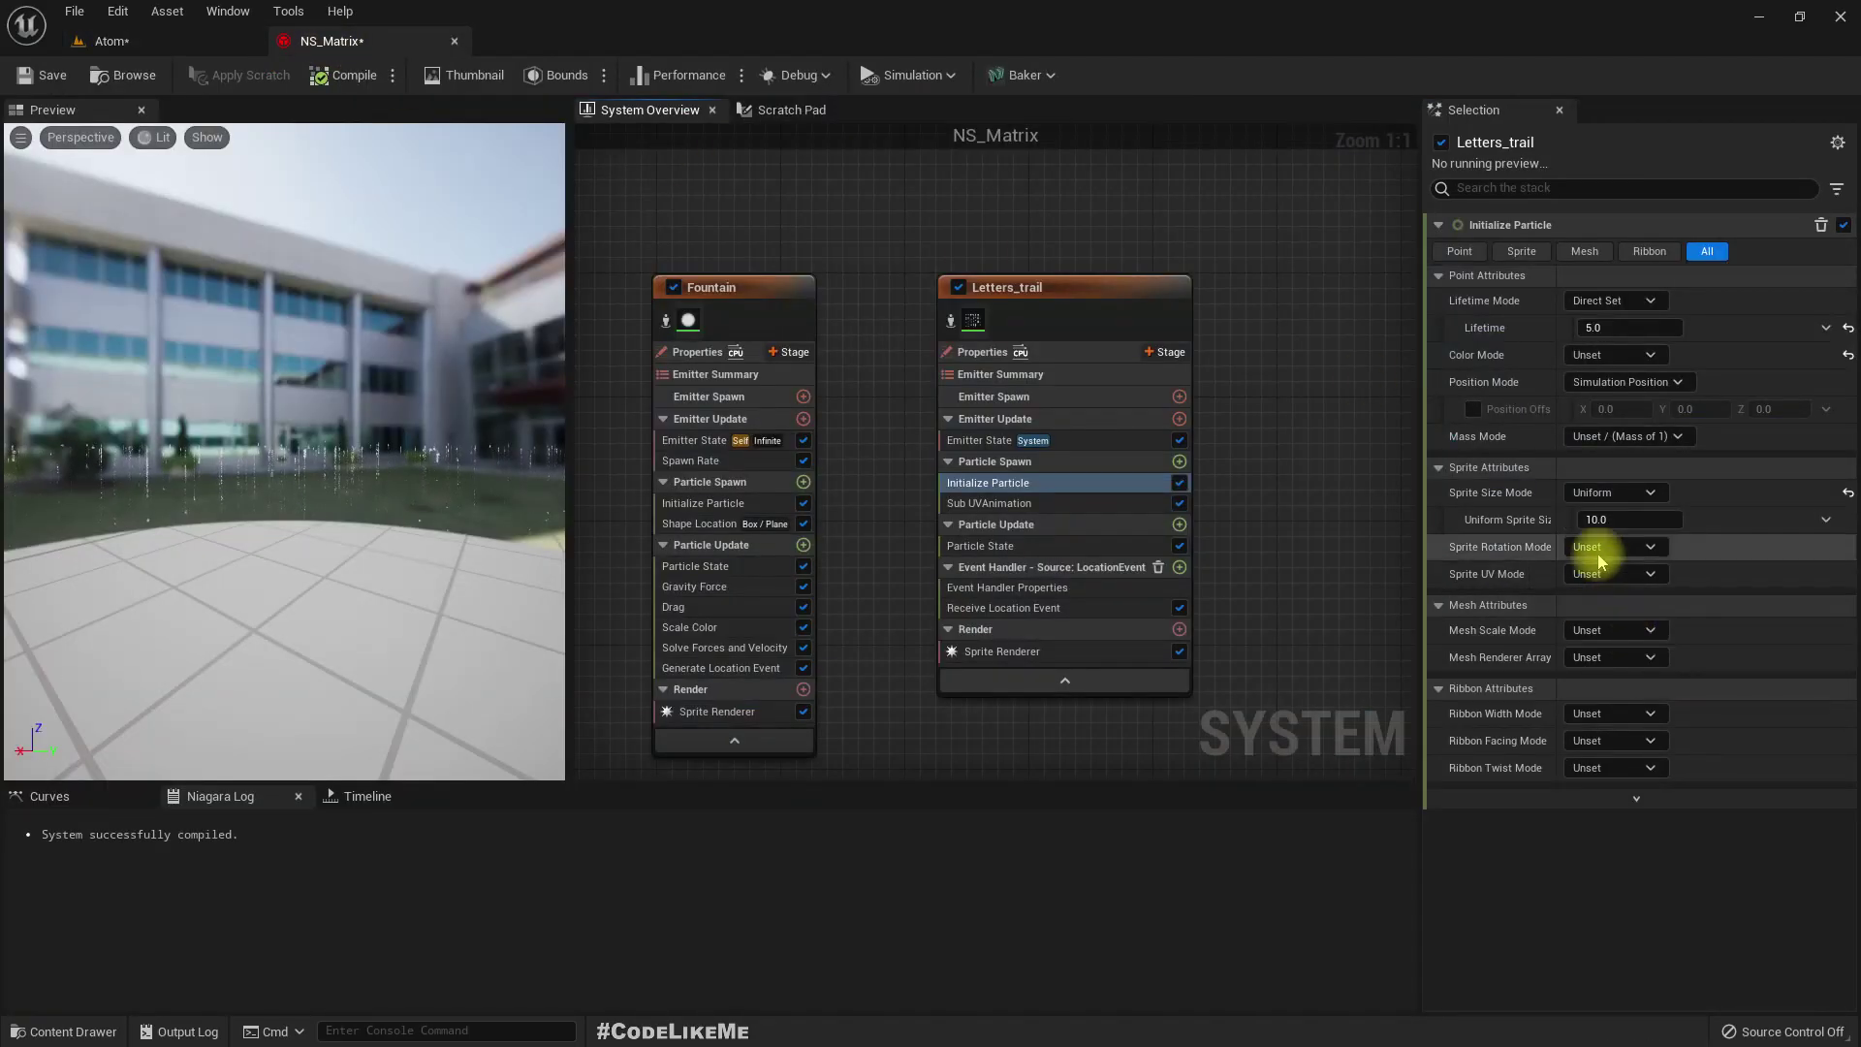
click(1605, 520)
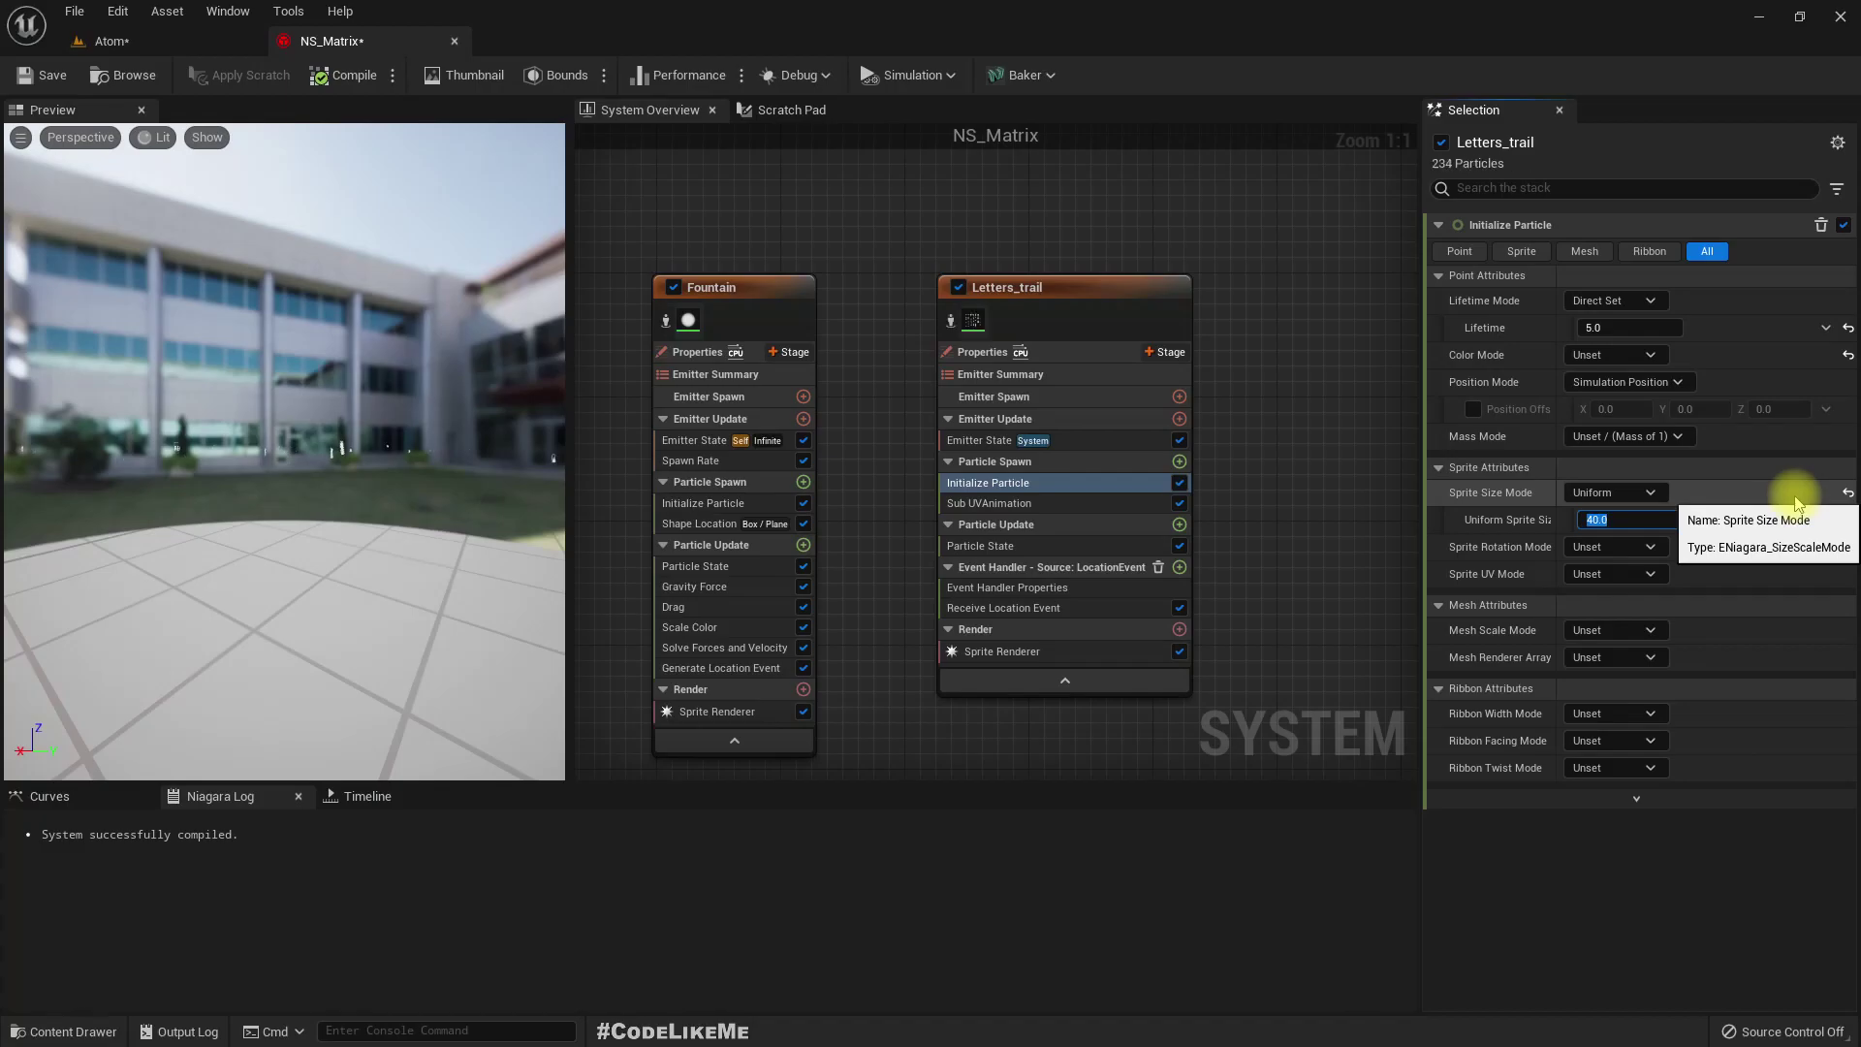
click(146, 41)
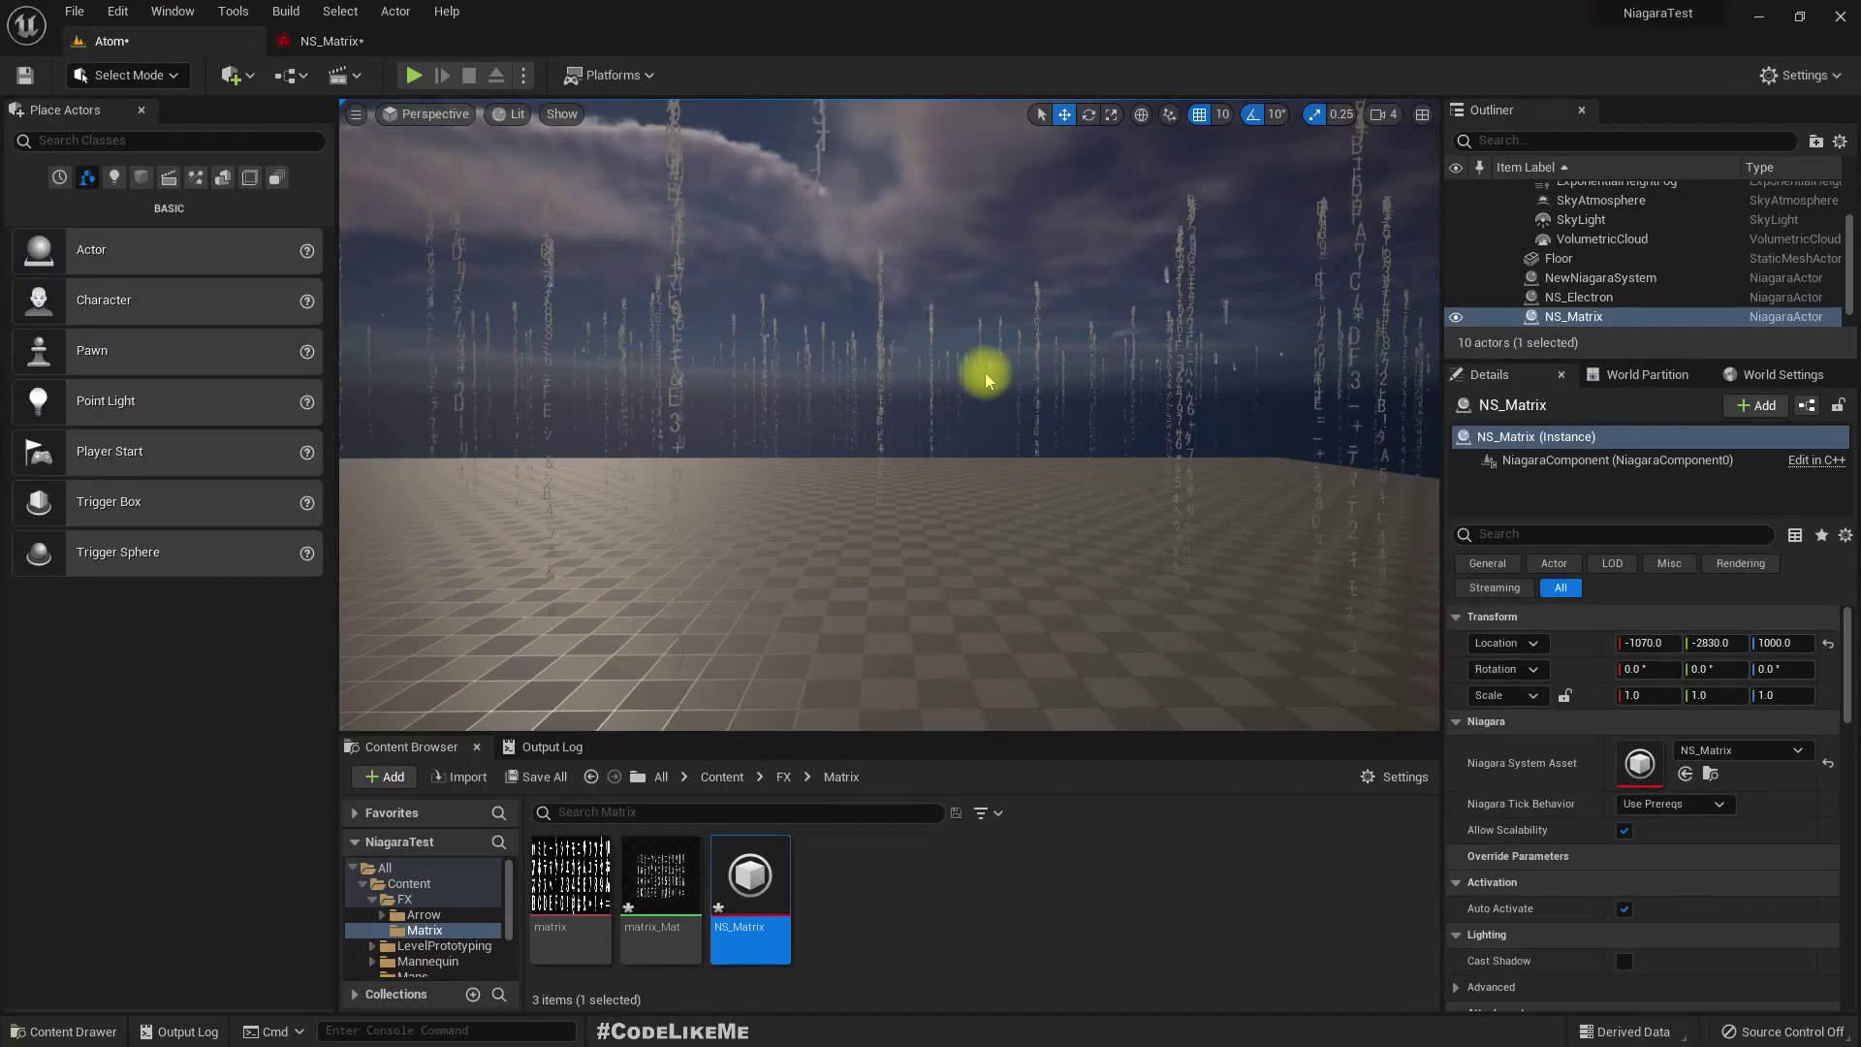
- Set the Uniform Sprite Size in Letters_trail's Initialize Particle module to 35
click(325, 40)
click(1630, 520)
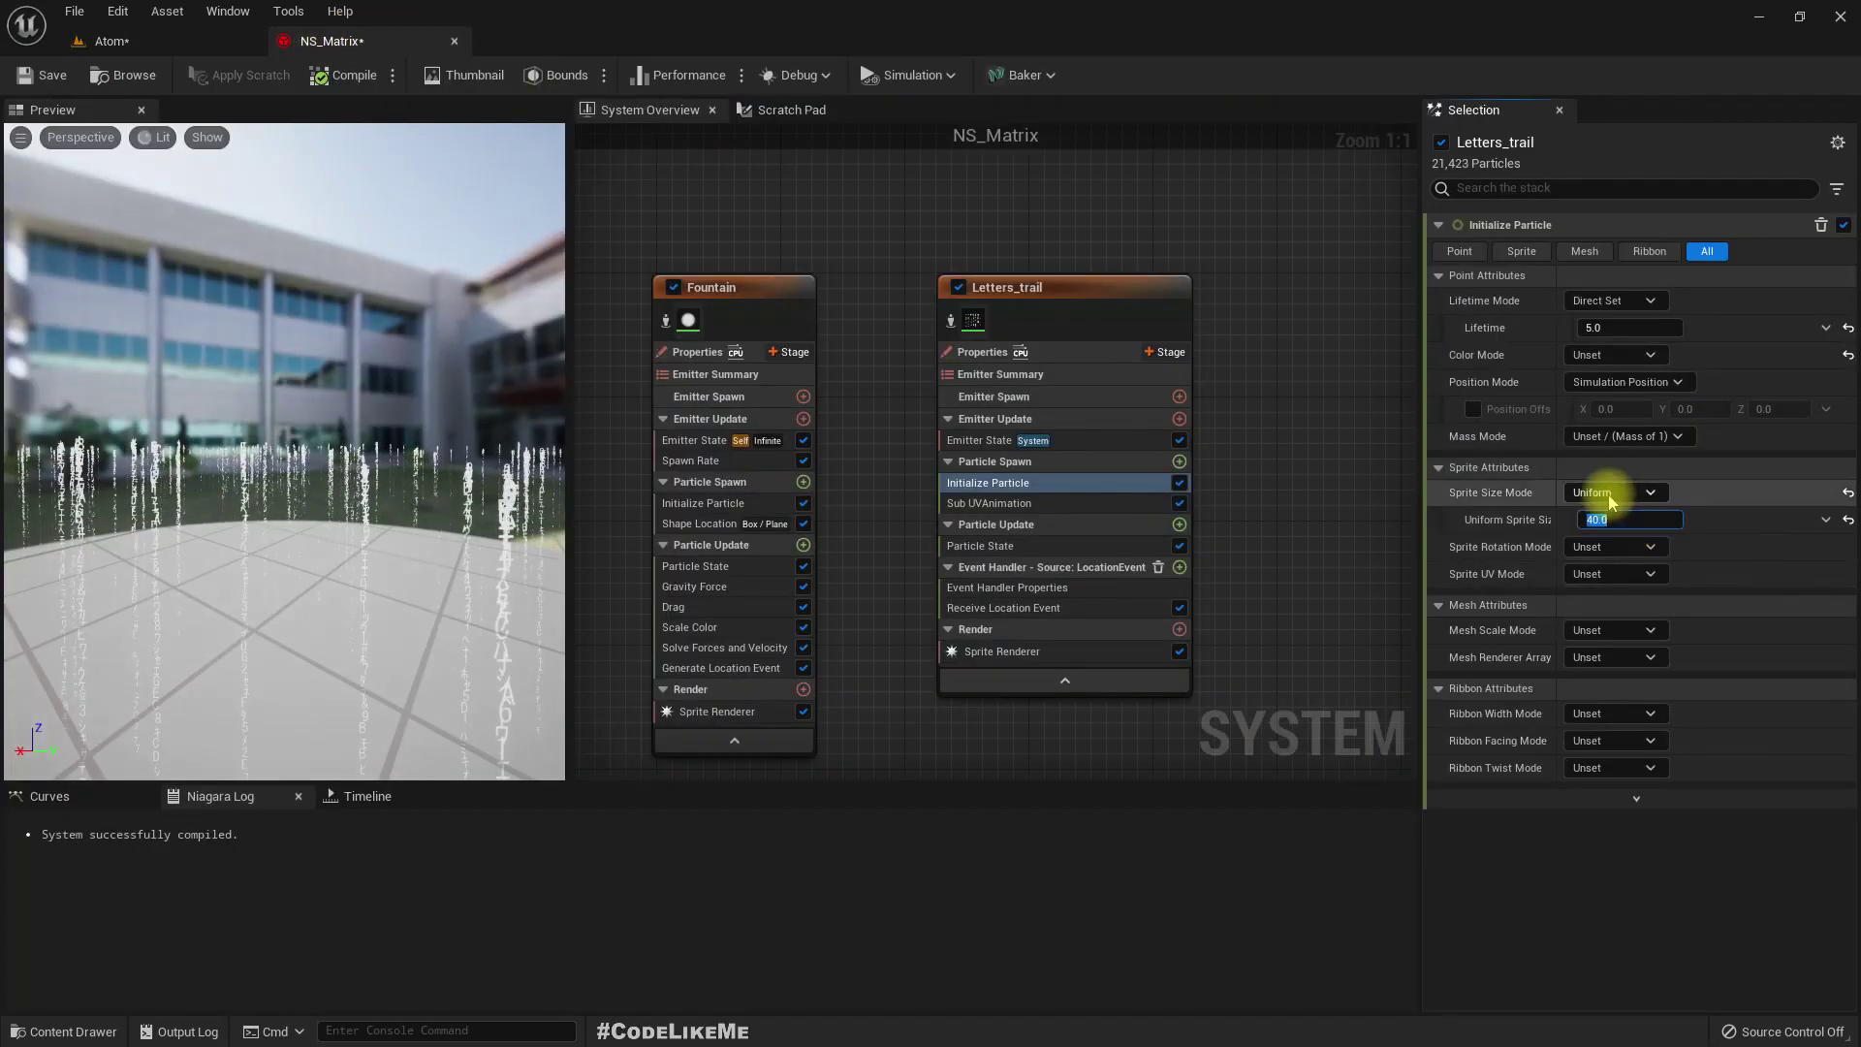
text(35)
key(Return)
- Set the placed NS_Matrix actor's Z location to 1500 in the Atom level and view the effect from several angles
click(147, 75)
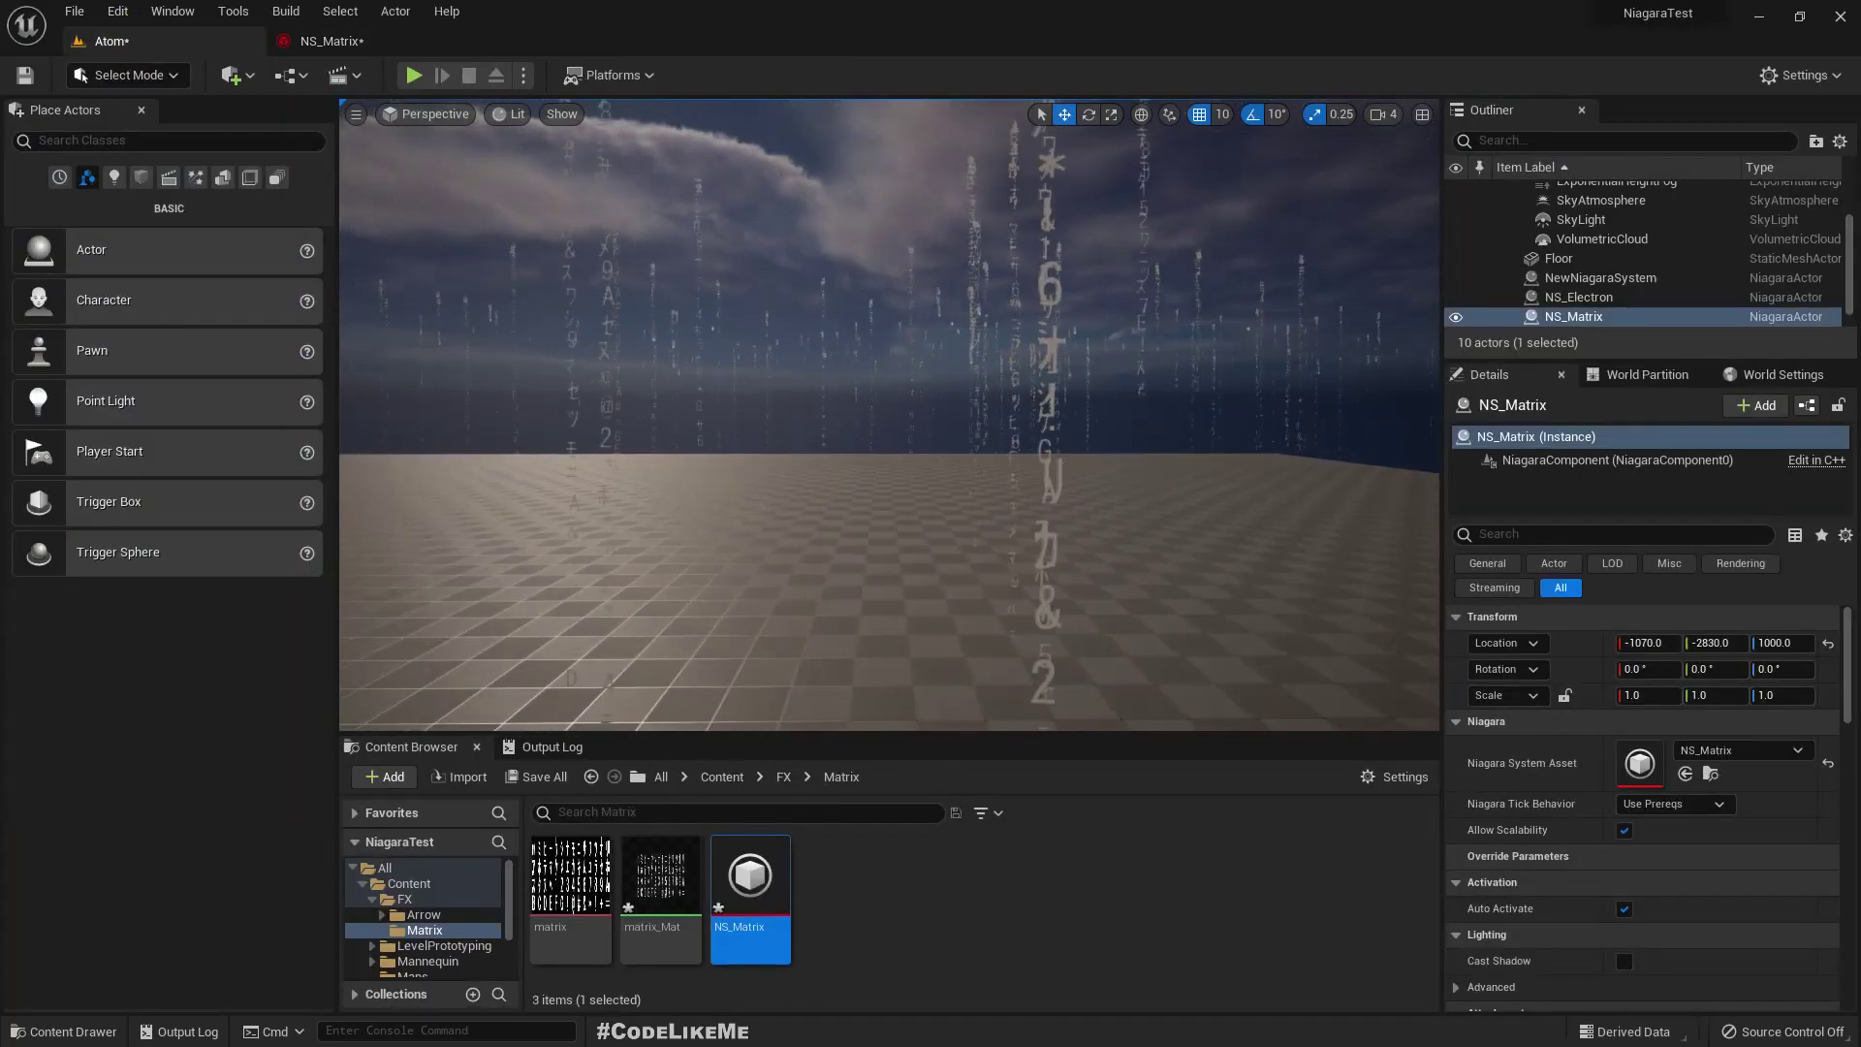
right_drag(916, 465, 1140, 440)
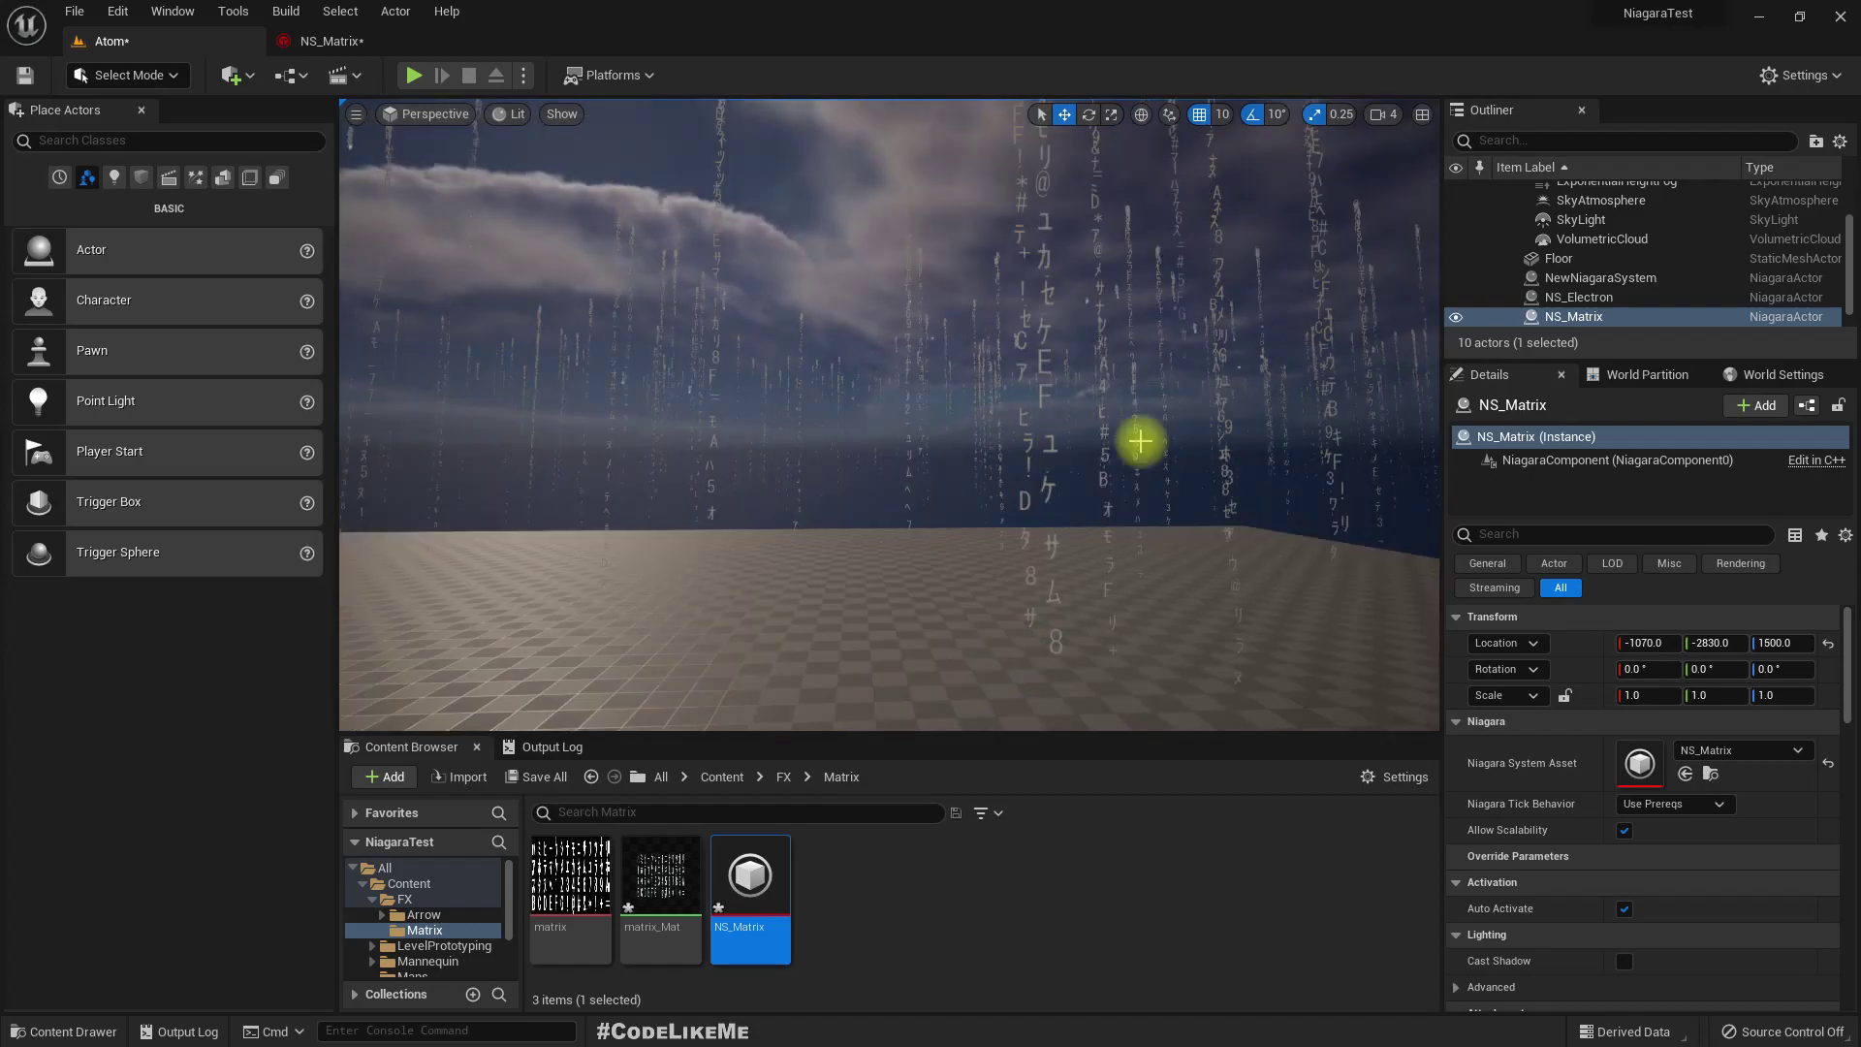
mouse_move(1160, 448)
right_down()
mouse_move(1153, 432)
mouse_move(1067, 489)
mouse_move(1009, 429)
right_up()
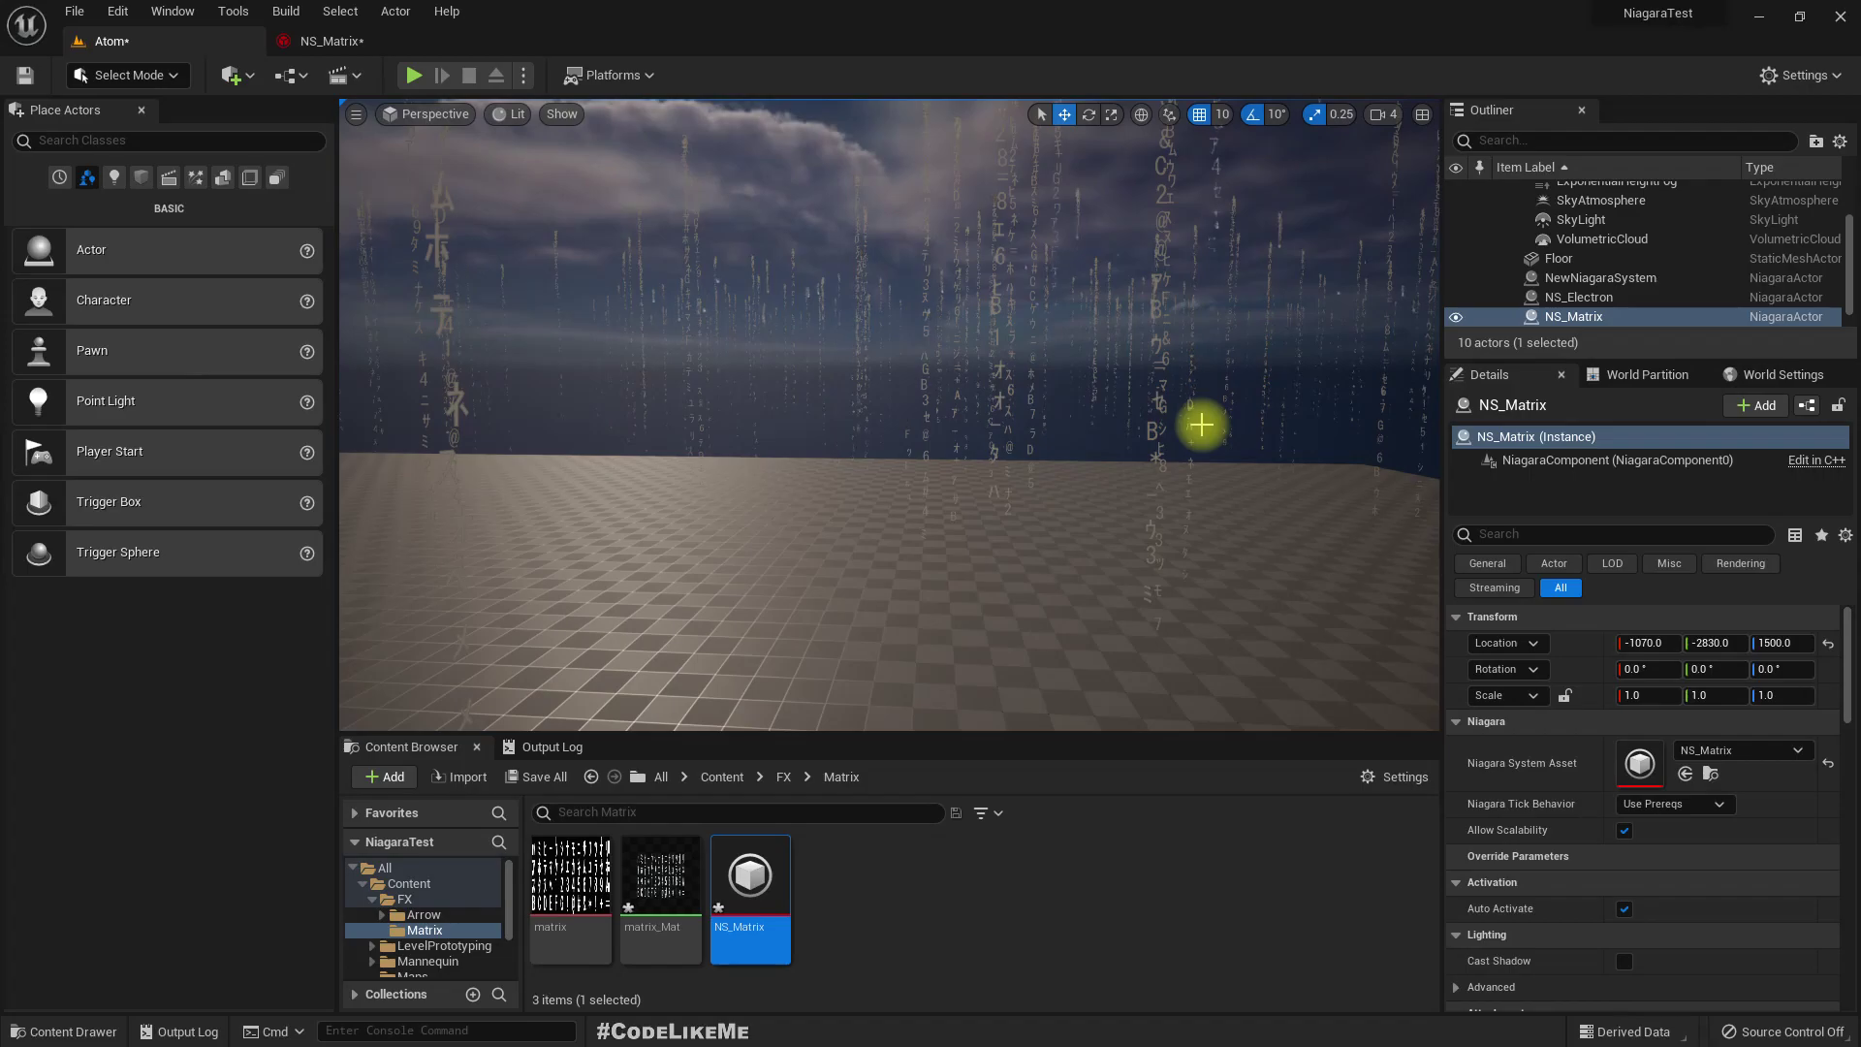
- Disable the Gravity Force module in the Fountain emitter of NS_Matrix
click(320, 40)
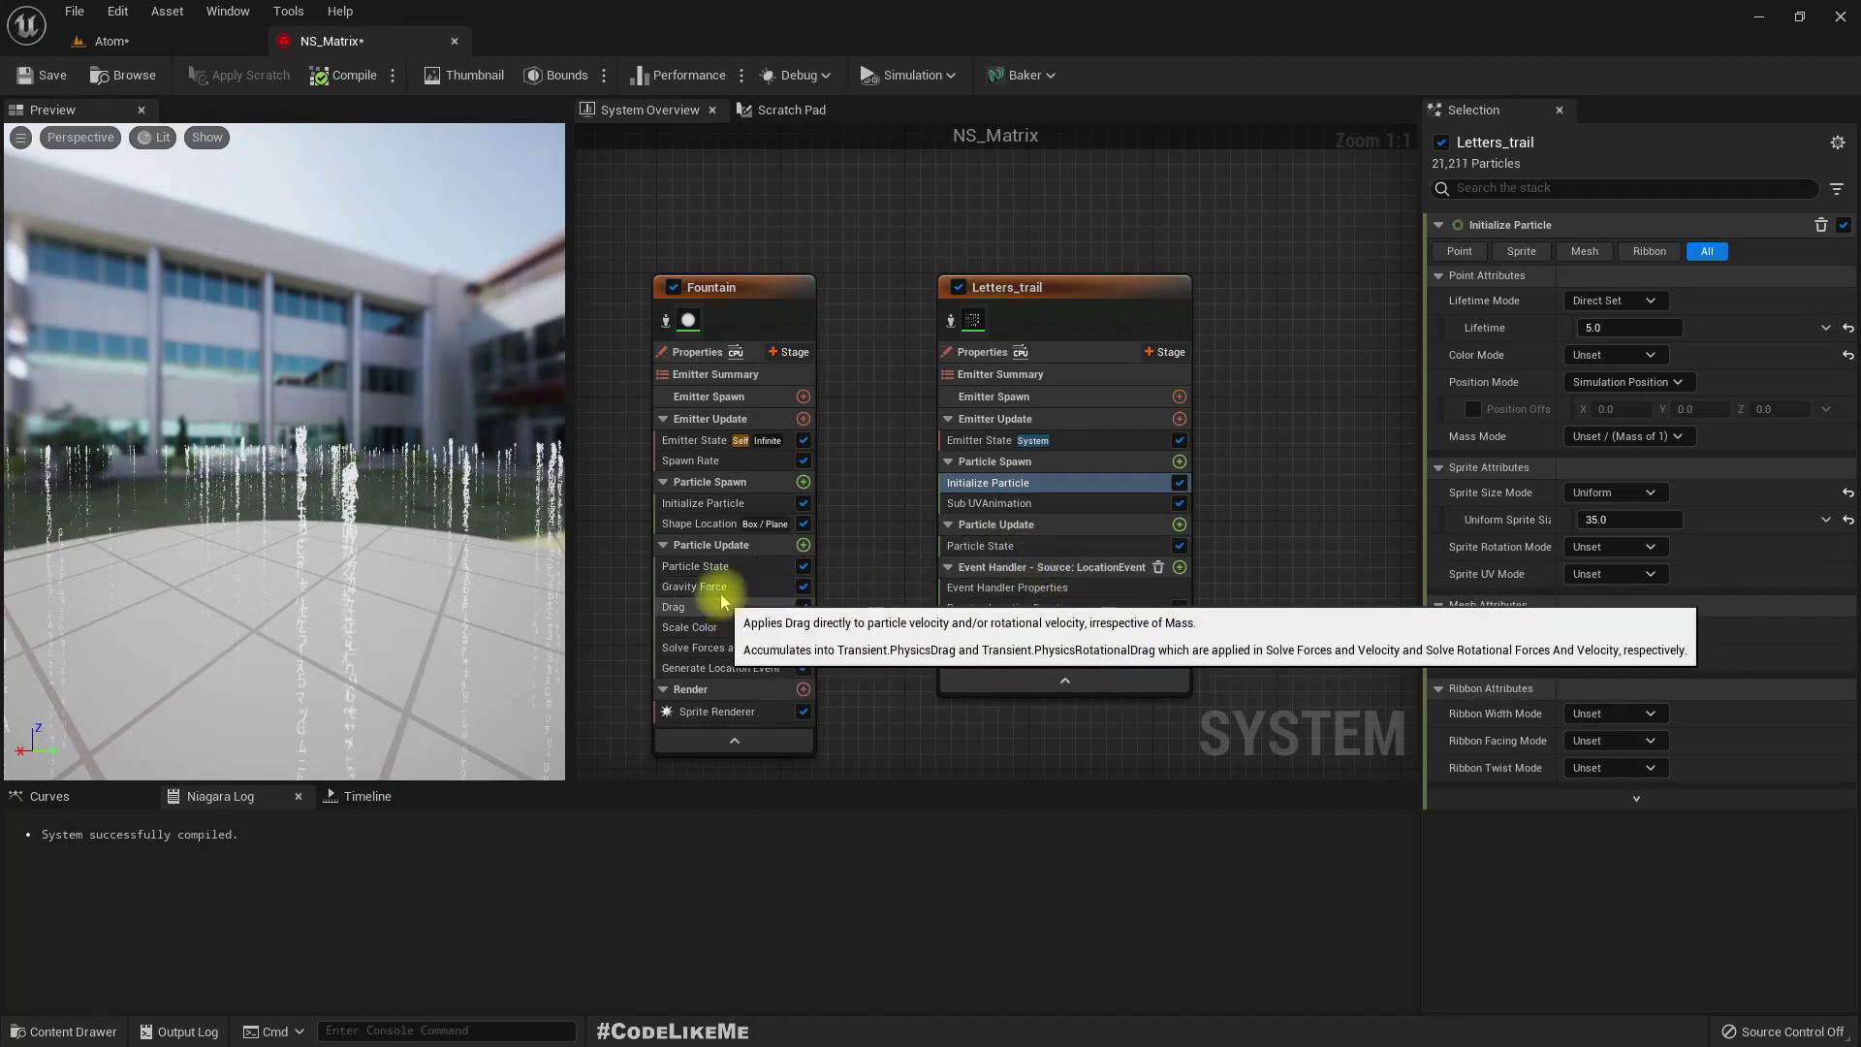
click(786, 587)
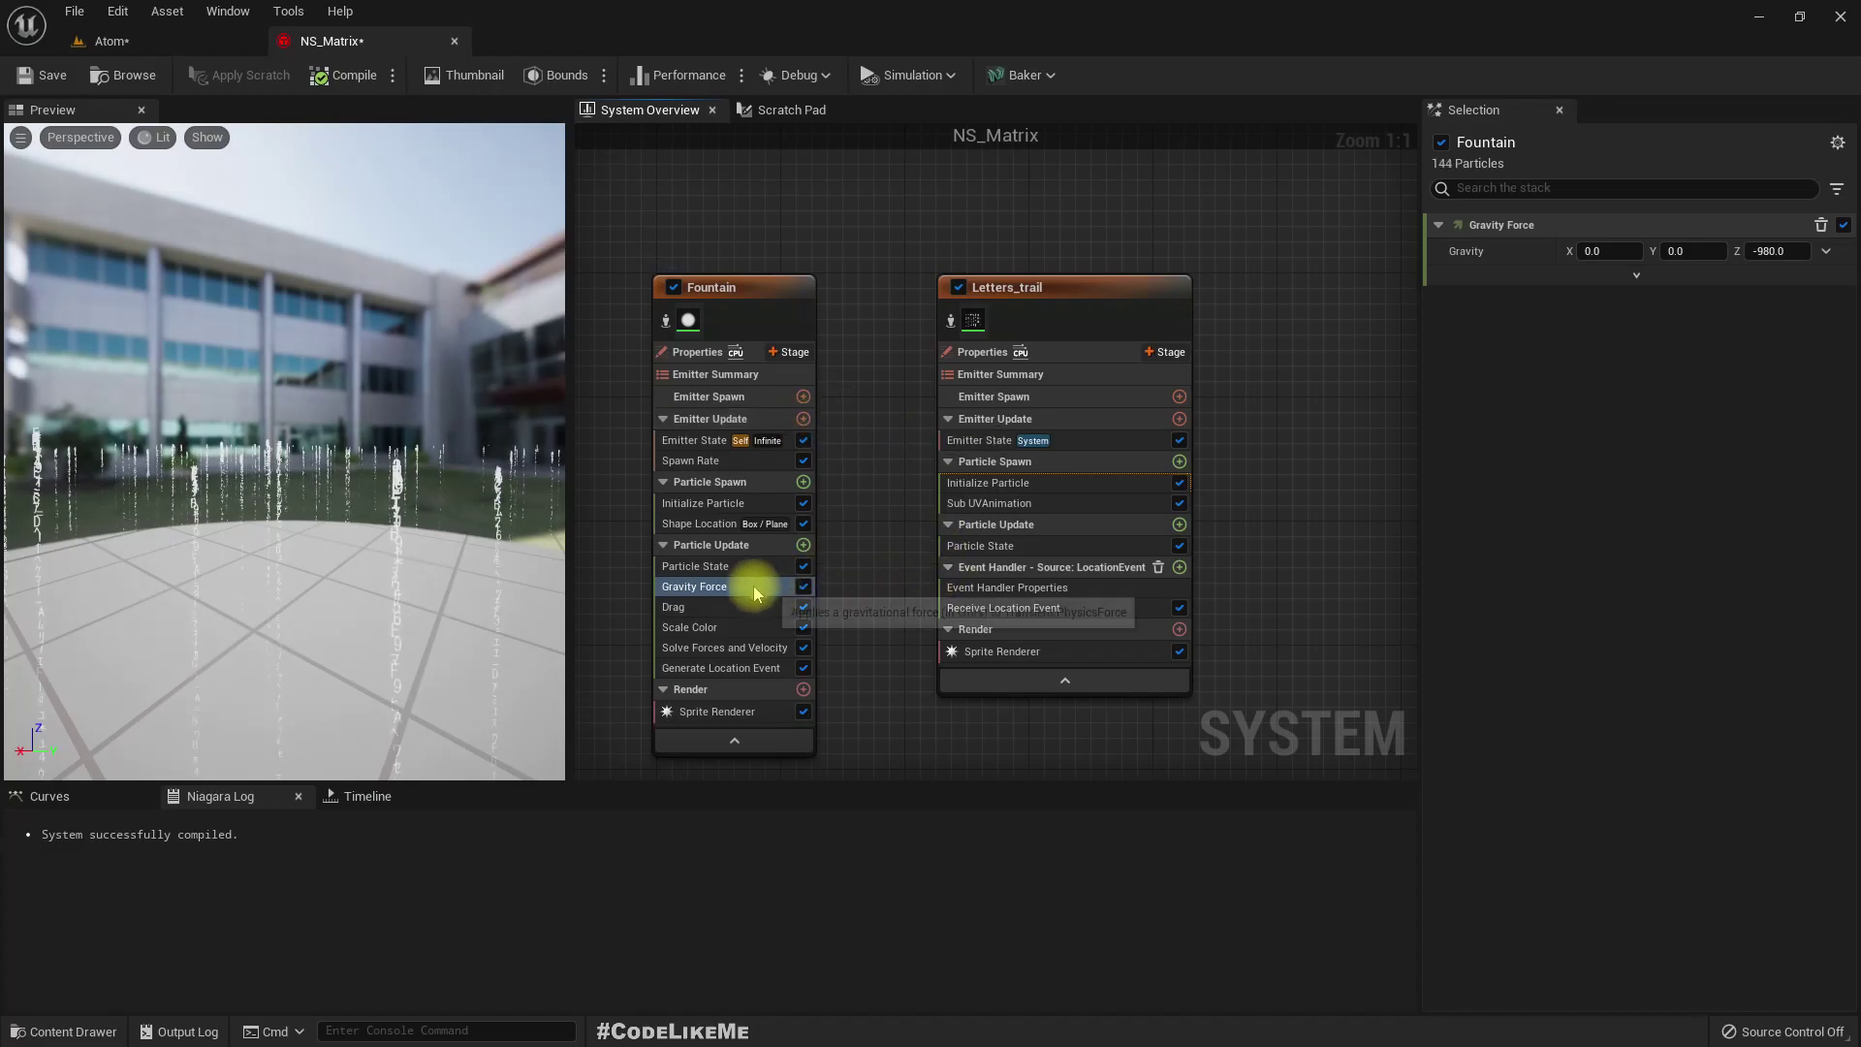
click(802, 586)
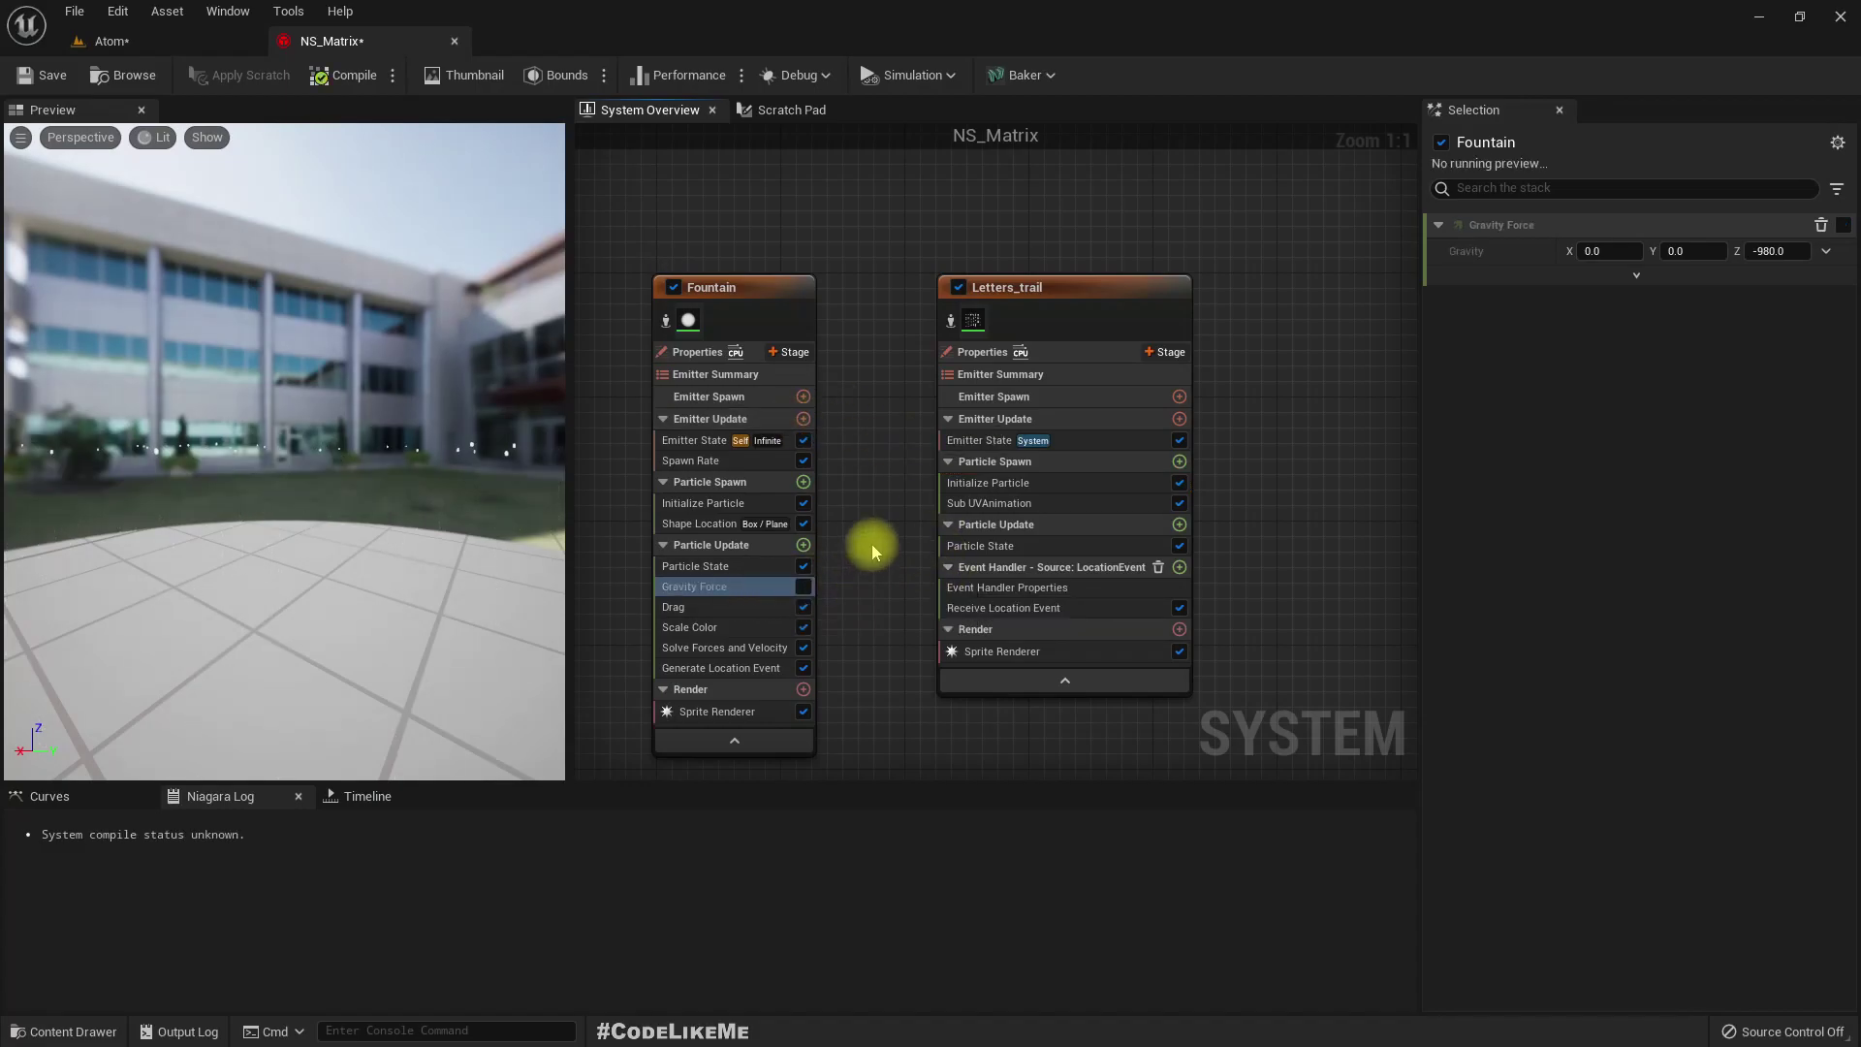
right_drag(896, 512, 947, 488)
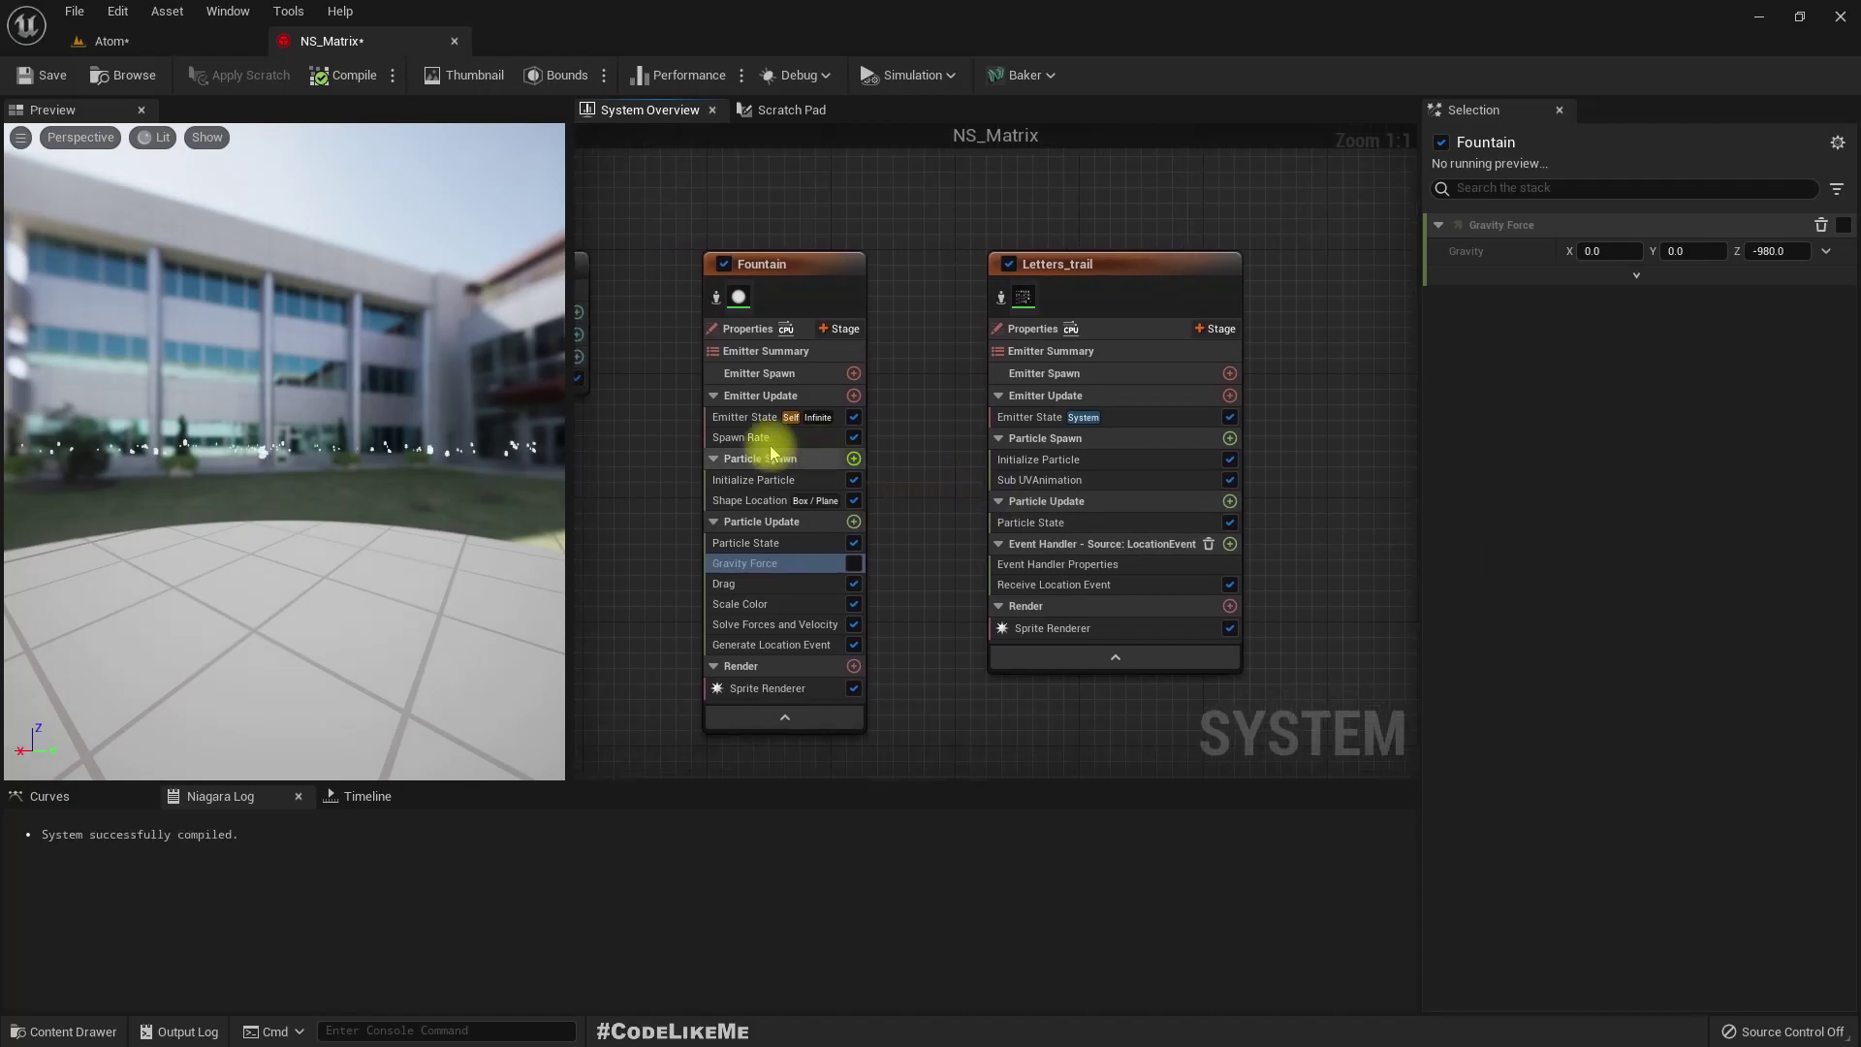
- Add an Add Velocity module to the Particle Spawn stage of the Fountain emitter
click(839, 437)
click(853, 458)
text(velocity)
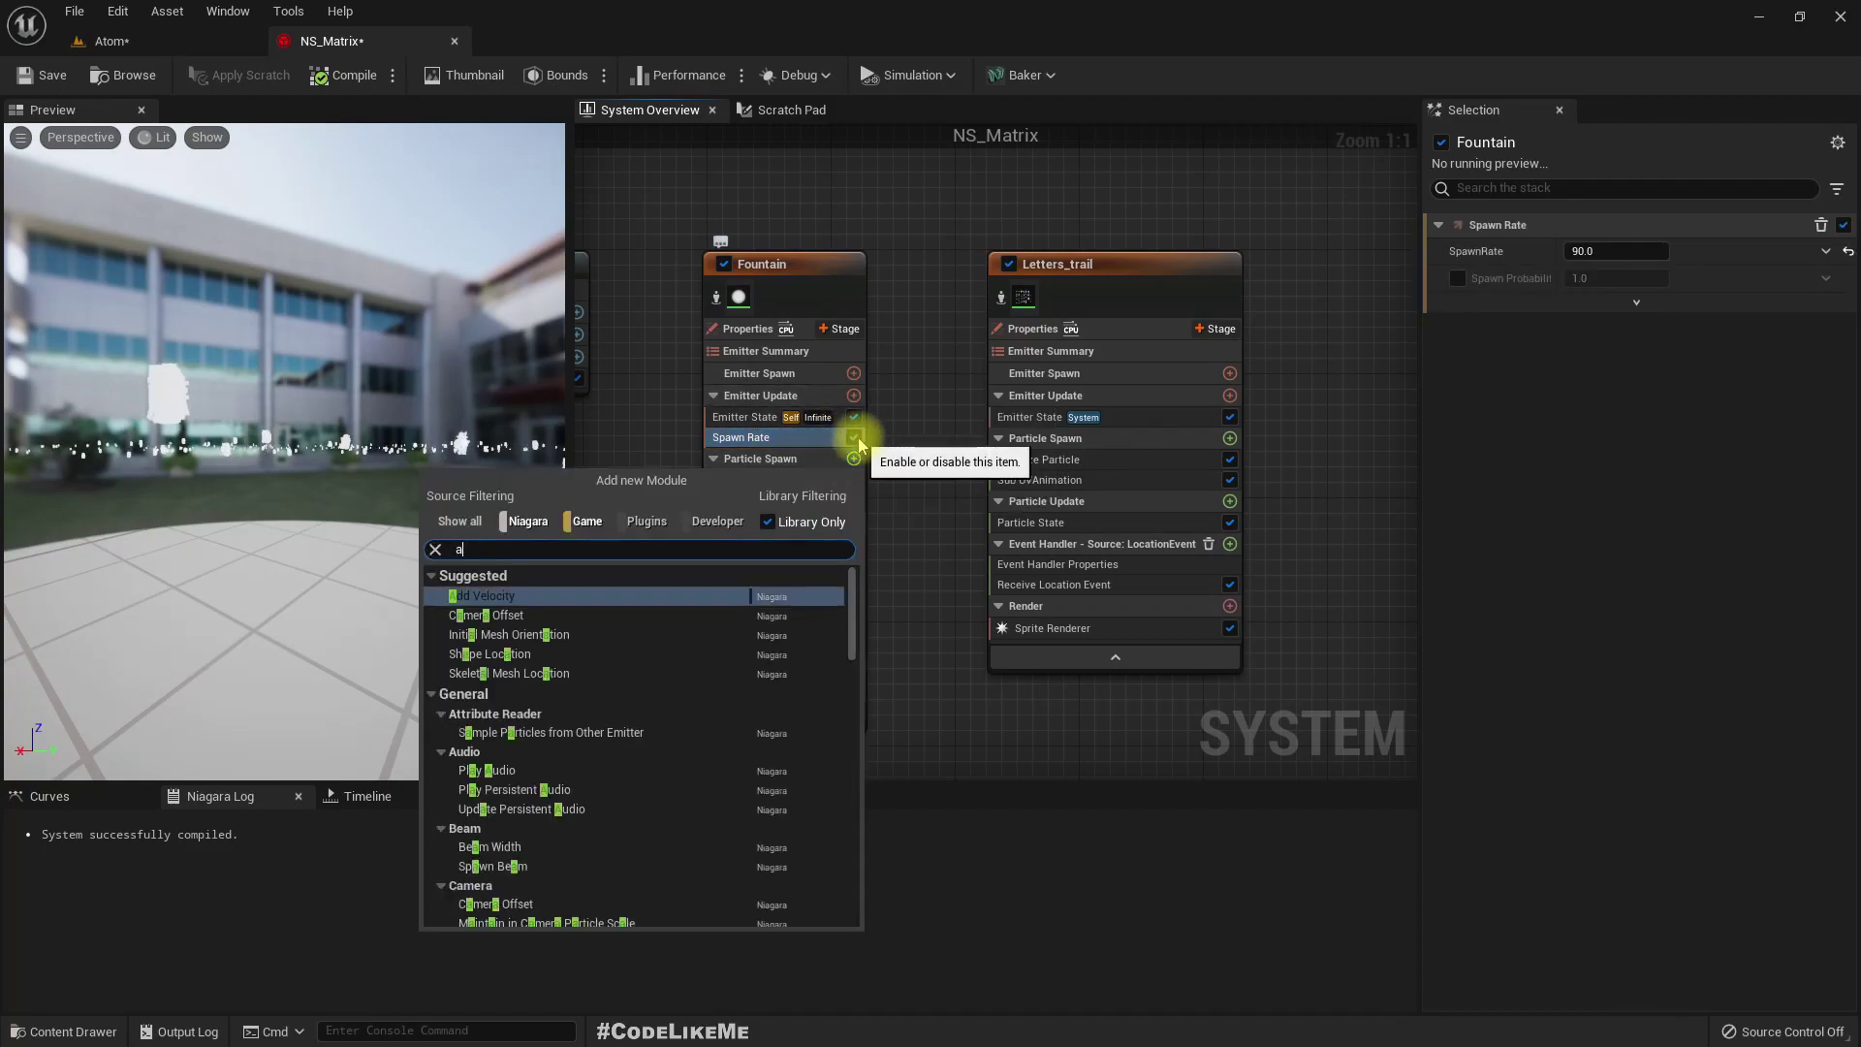
key(Escape)
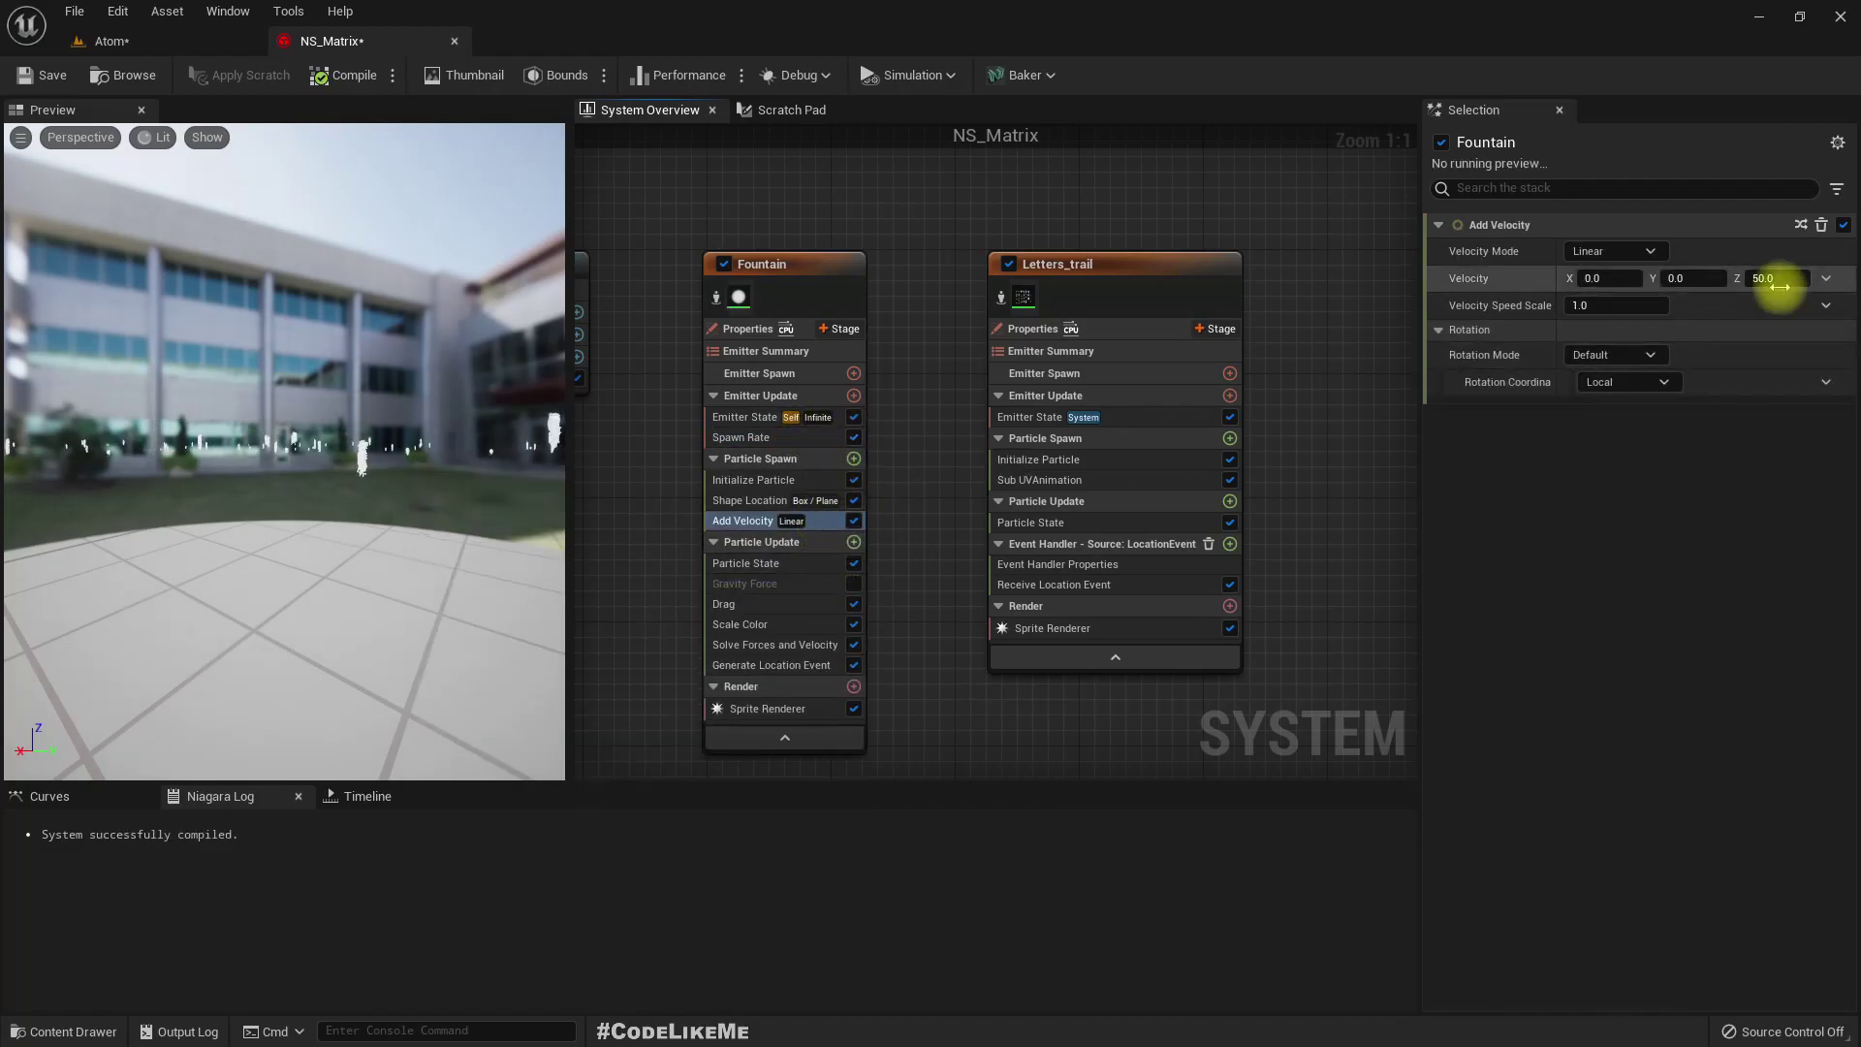
- Set the Z velocity of Fountain's Add Velocity module to -400 and check the effect in the Atom level
click(1778, 279)
text(-)
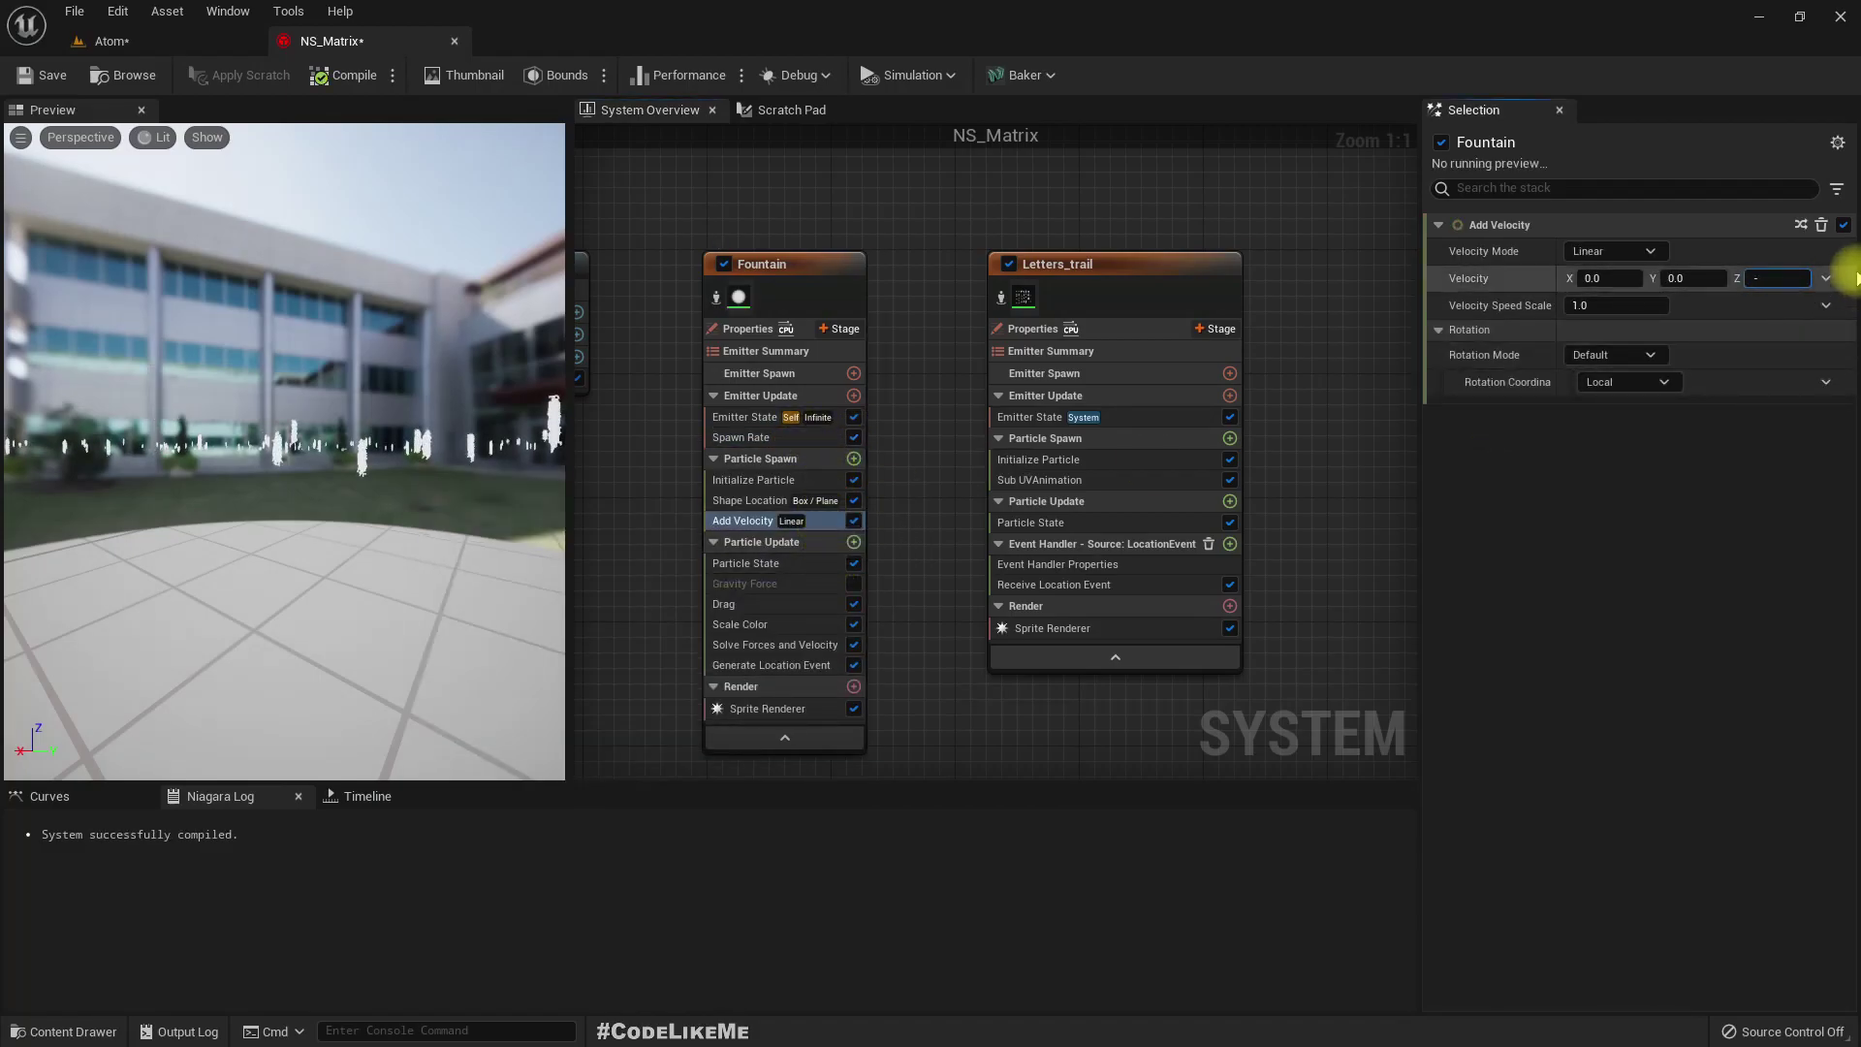
text(400)
key(Return)
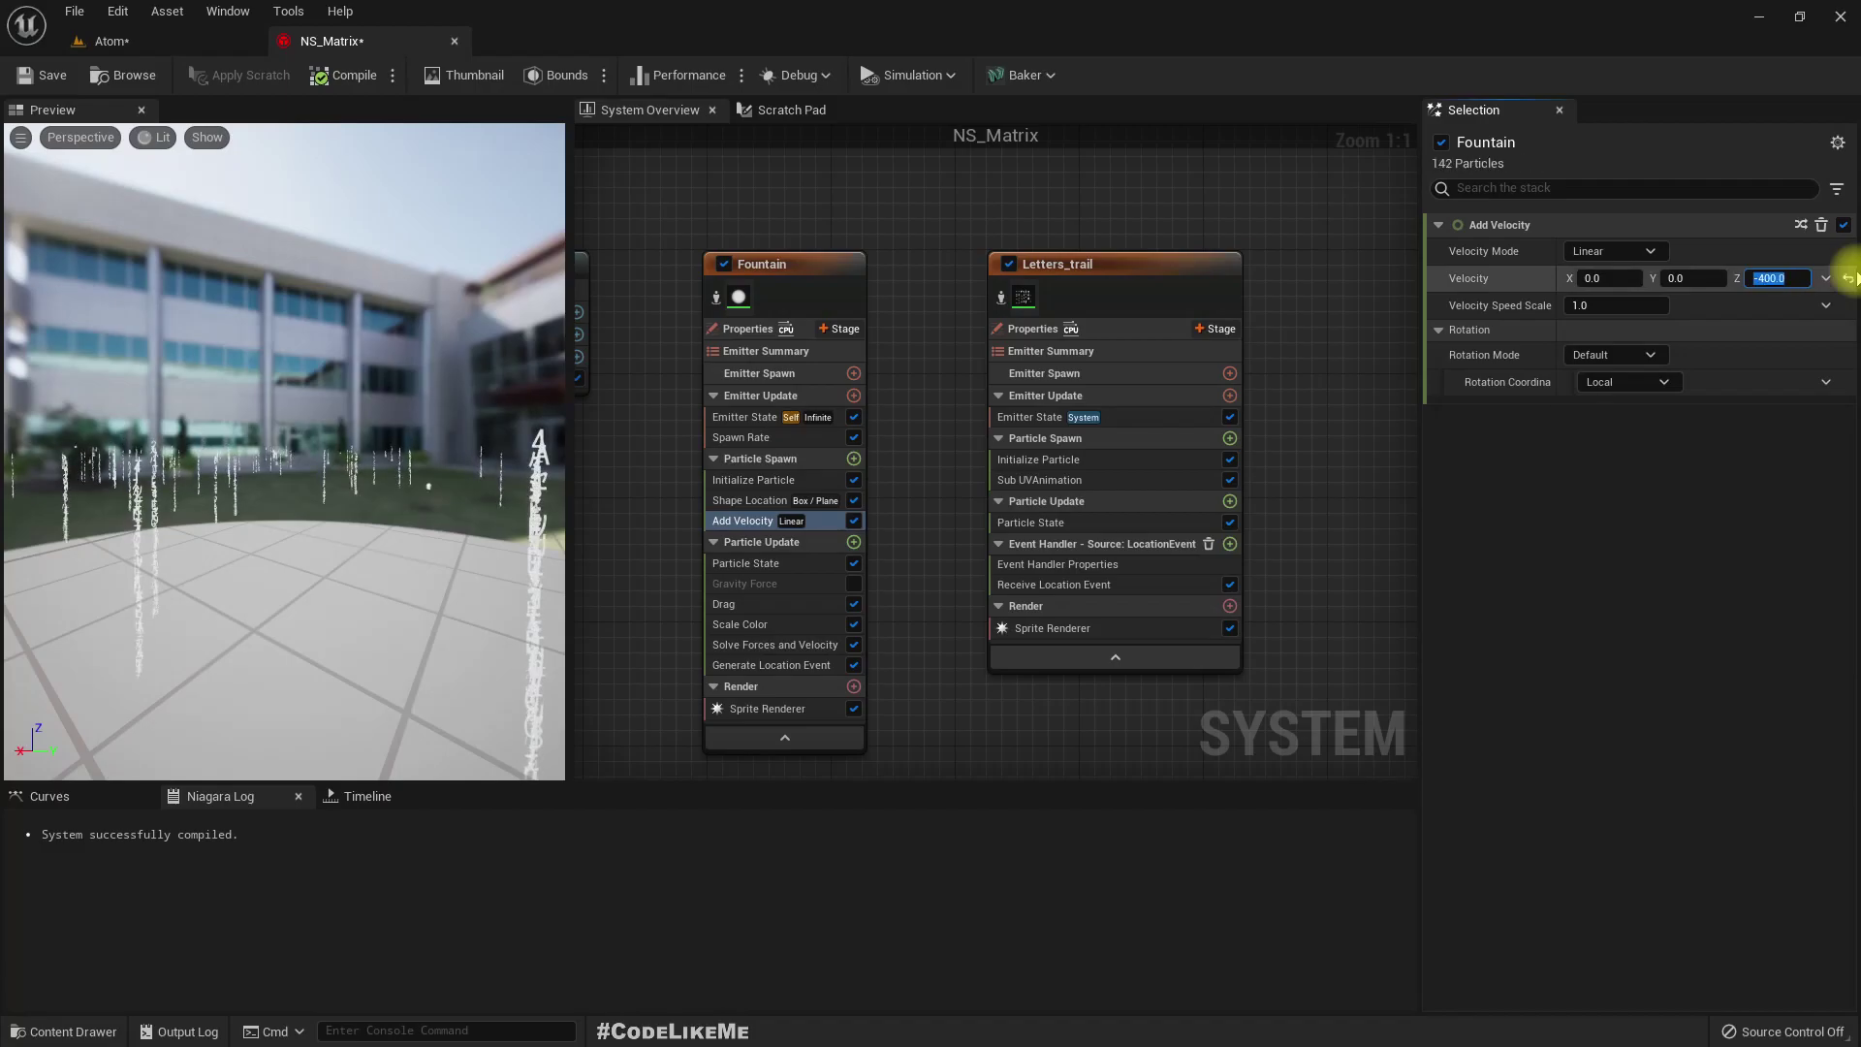
click(184, 39)
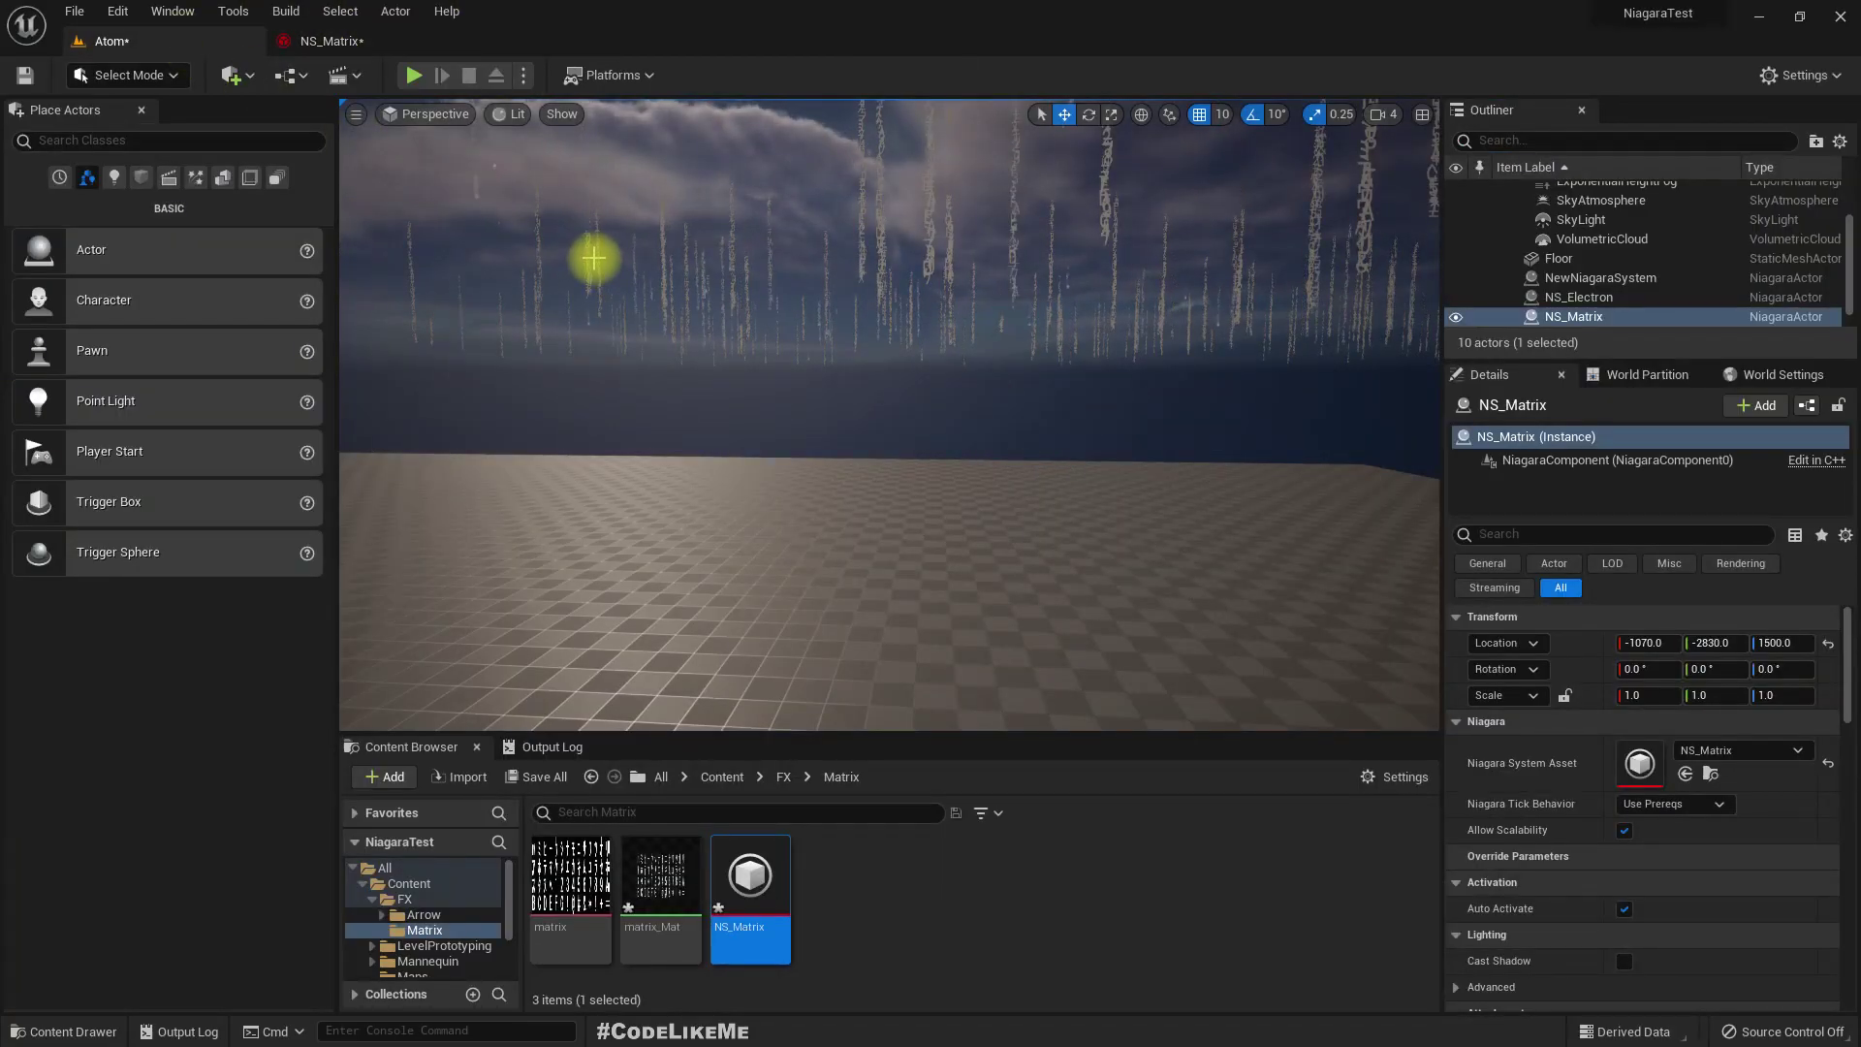
- Set the Z velocity of Fountain's Add Velocity module to -600 and check the rain in the Atom level
click(329, 44)
click(1788, 278)
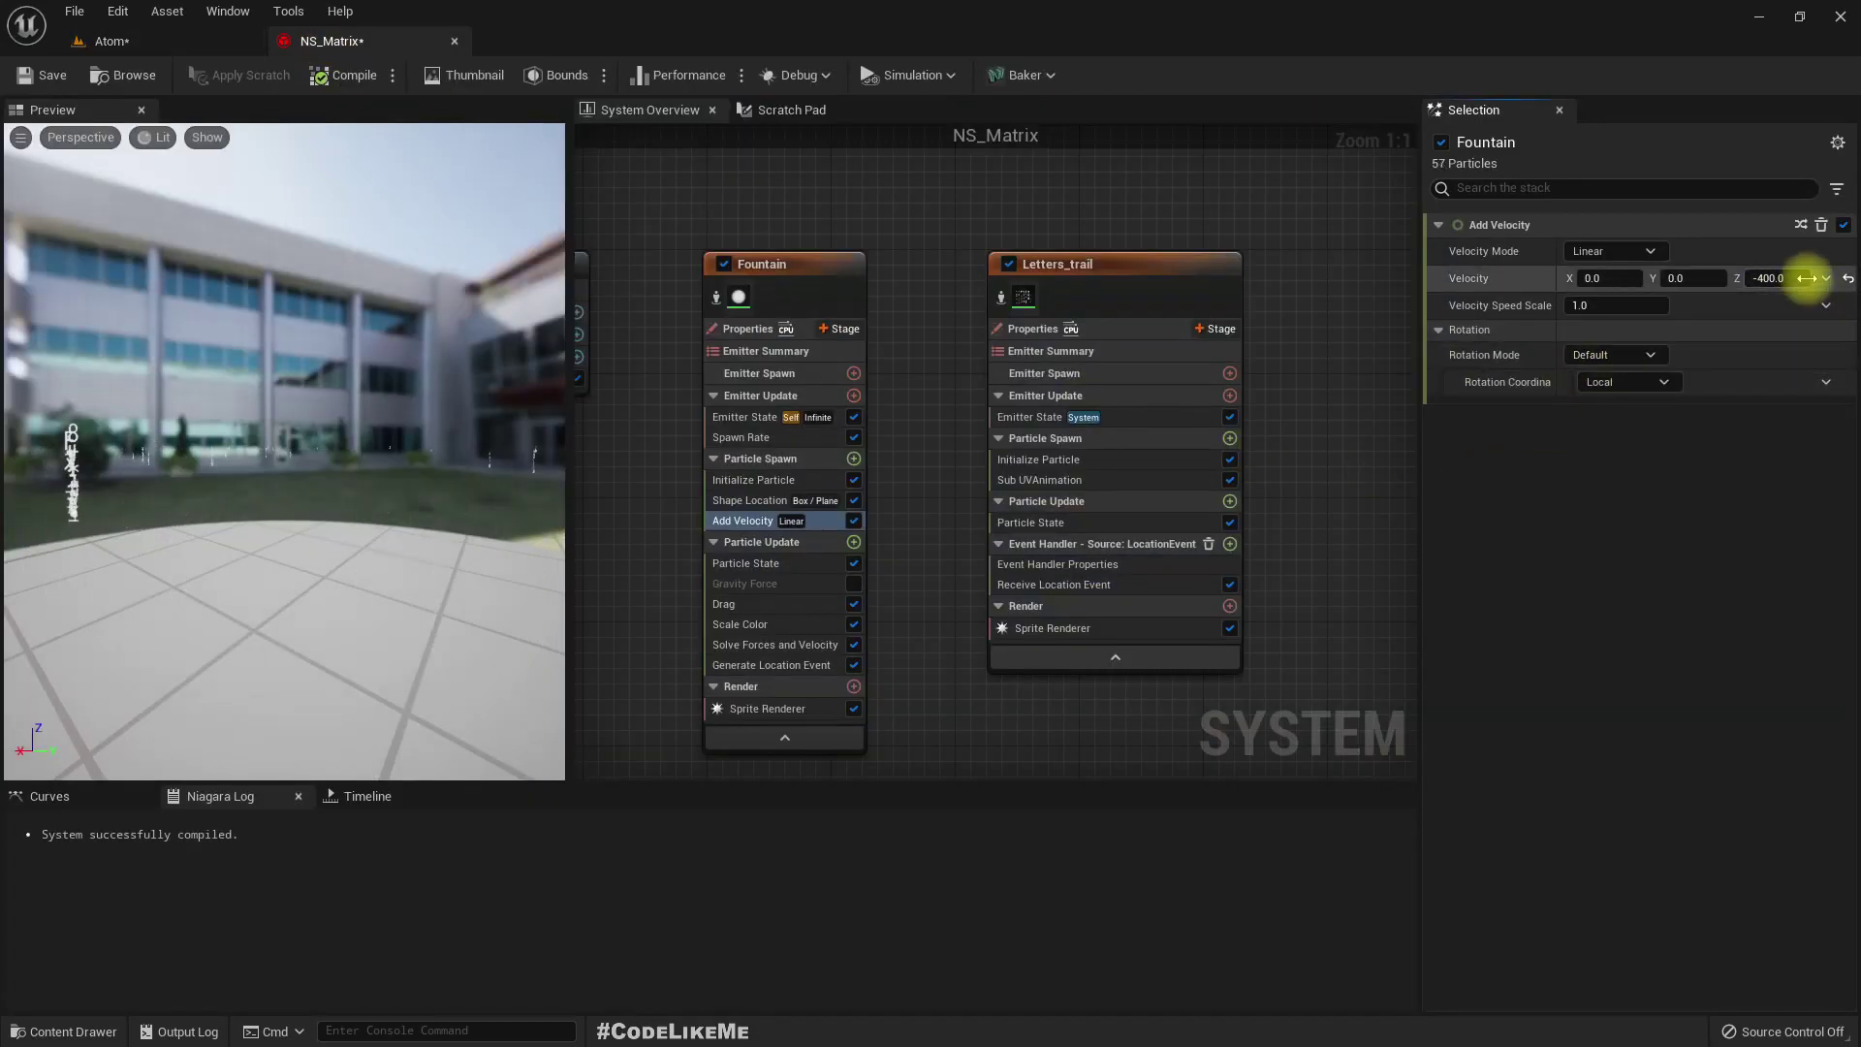
text(-600)
key(Return)
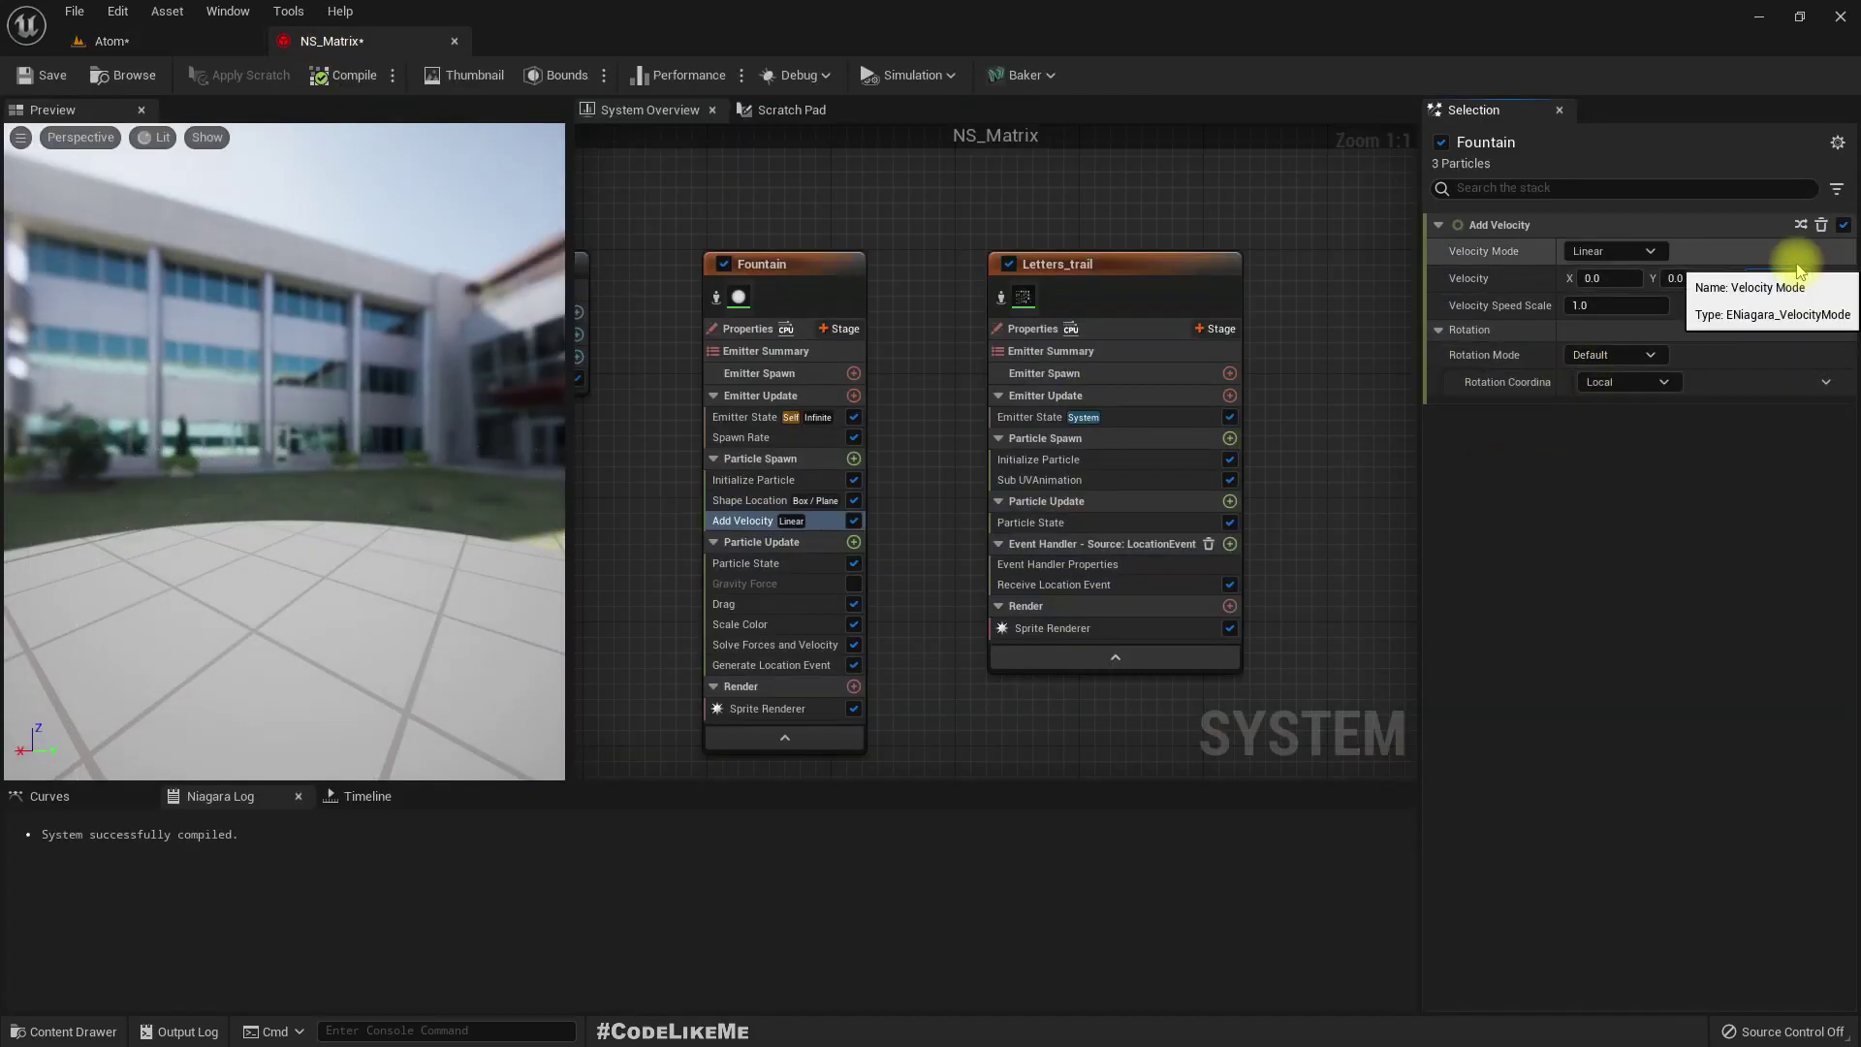
click(101, 41)
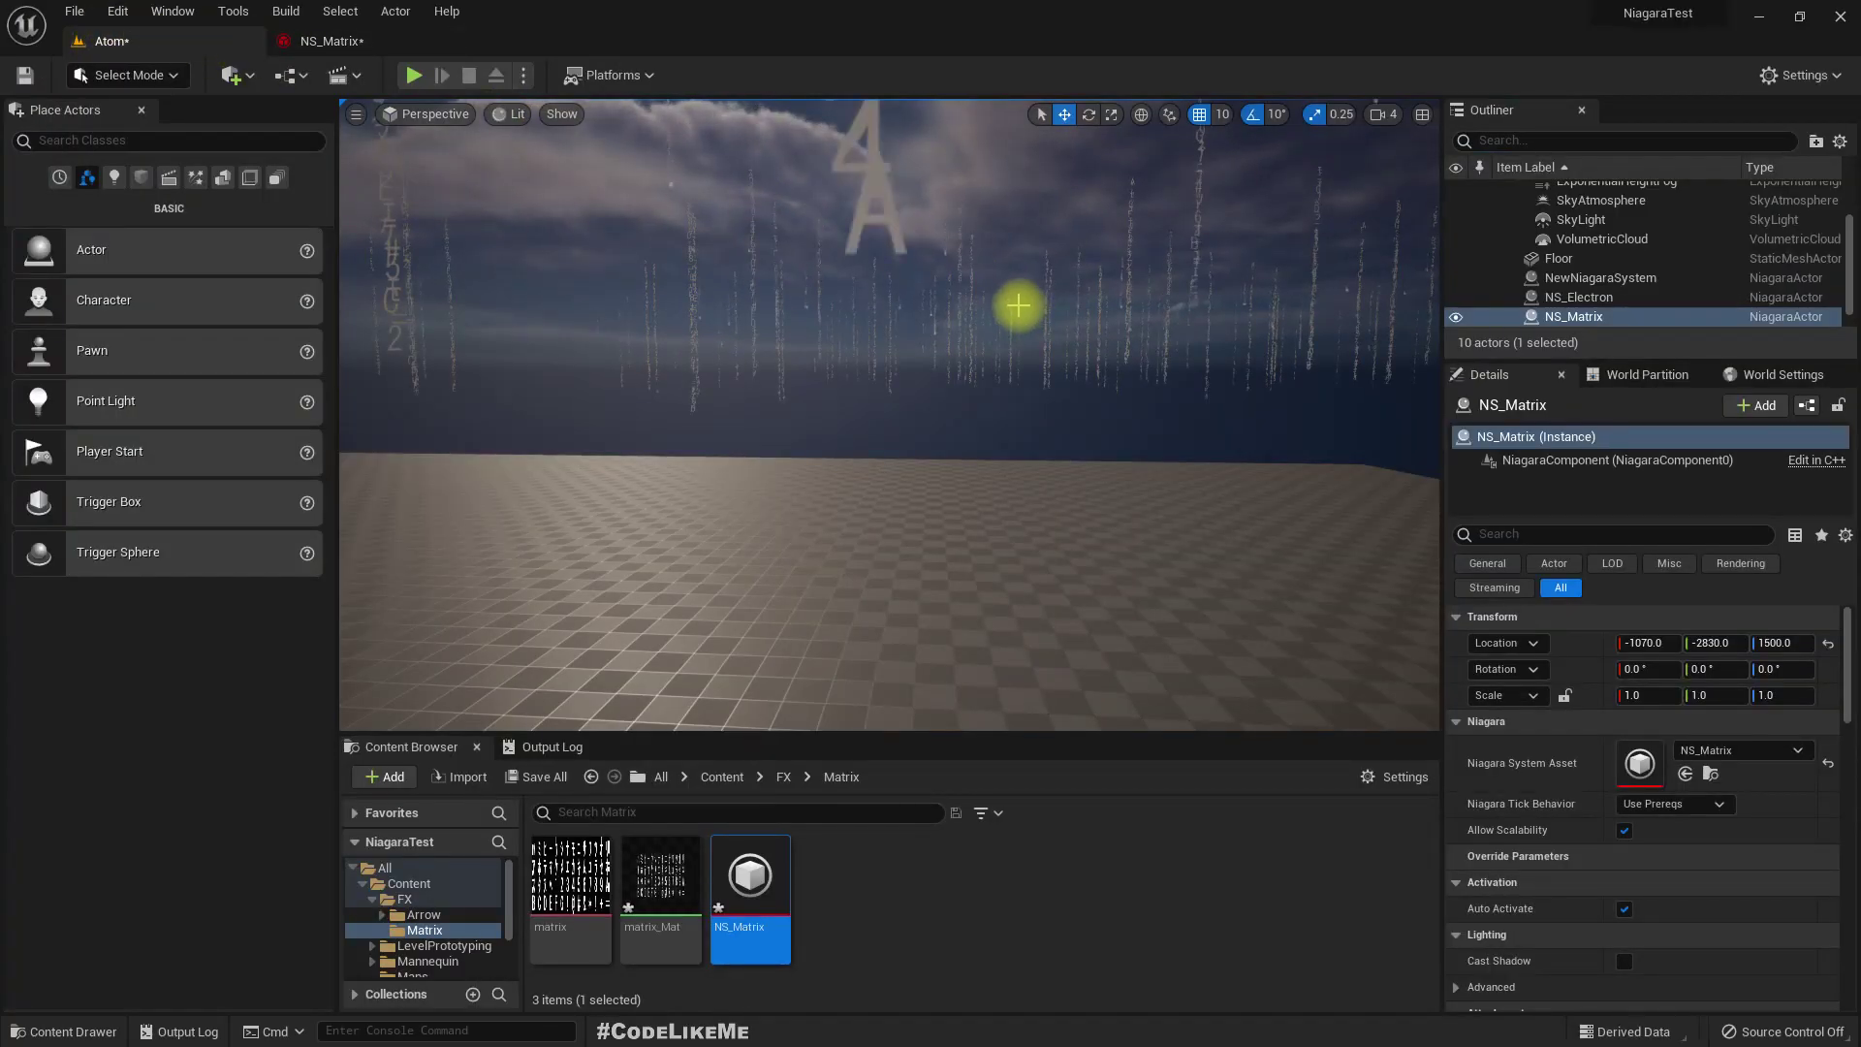
mouse_move(1038, 394)
right_down()
mouse_move(1038, 290)
mouse_move(1038, 445)
mouse_move(1038, 378)
right_up()
- Set Fountain's Add Velocity Z value to -1000 in NS_Matrix and view the falling letters in the Atom level
click(320, 41)
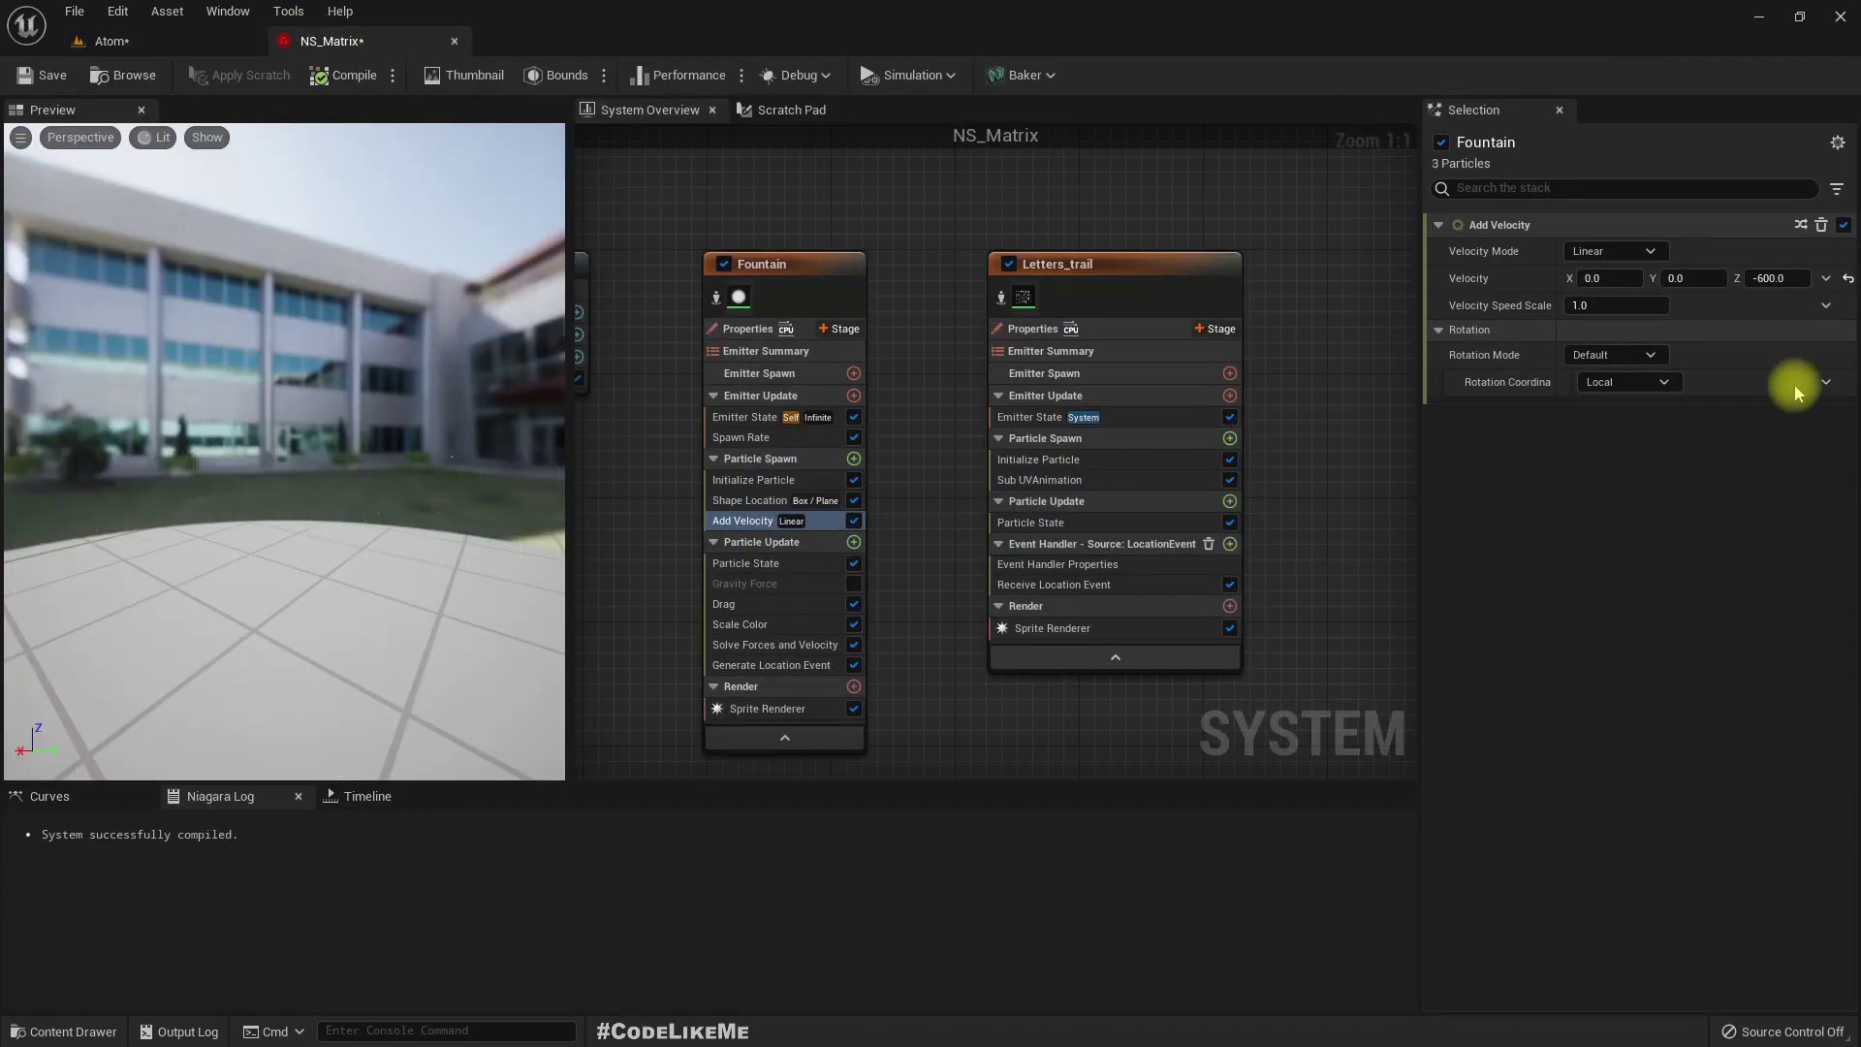
click(1779, 277)
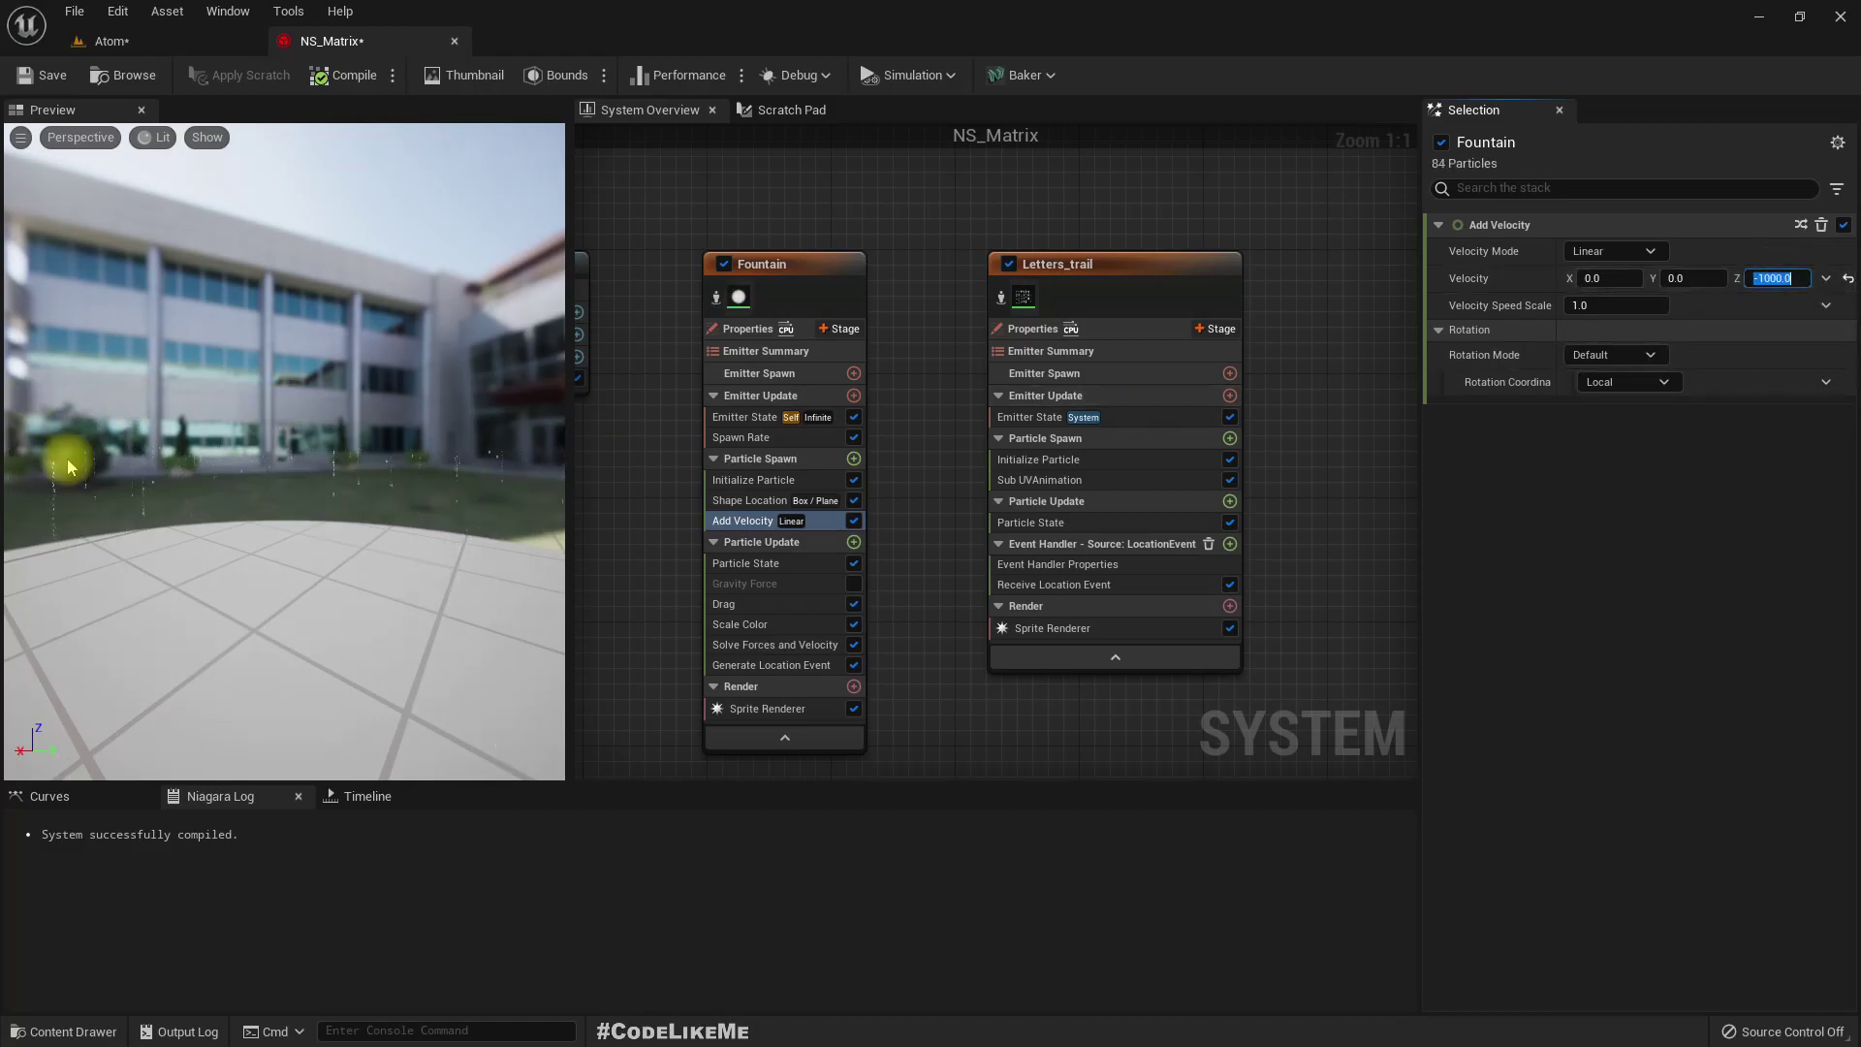
click(111, 41)
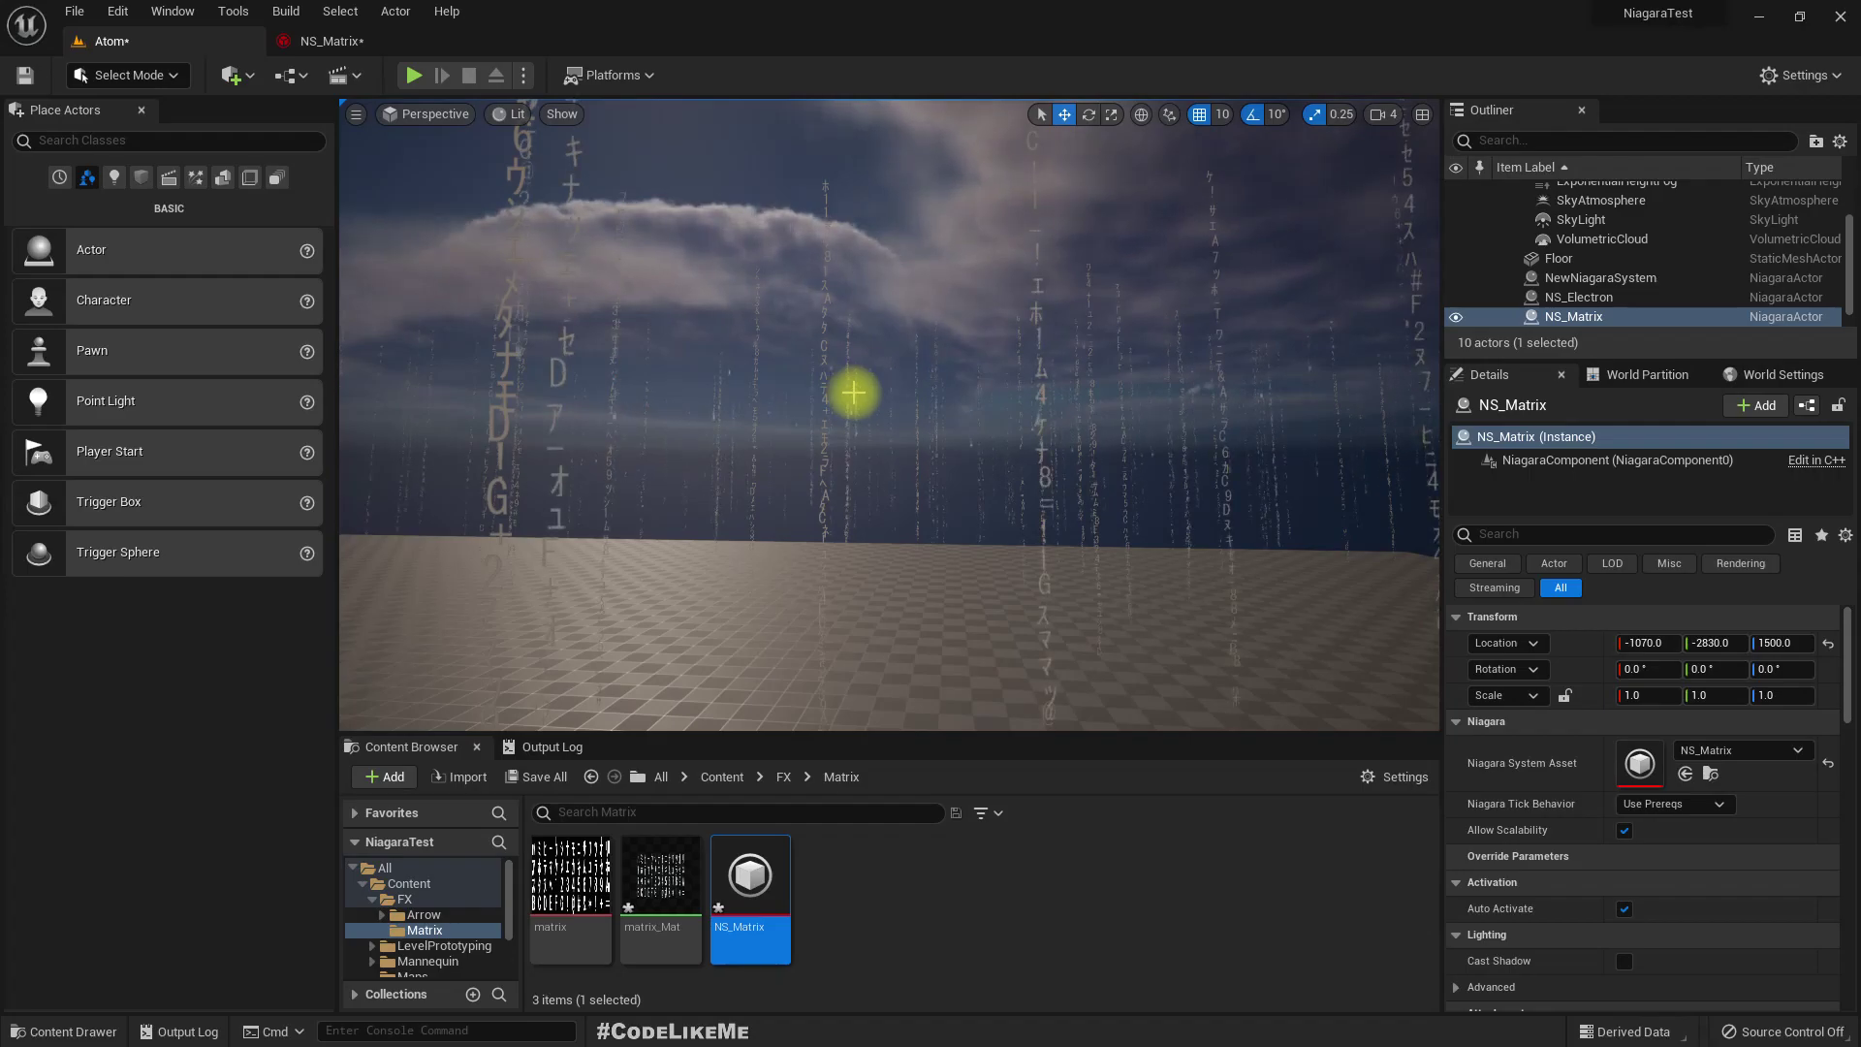
right_drag(853, 393, 852, 392)
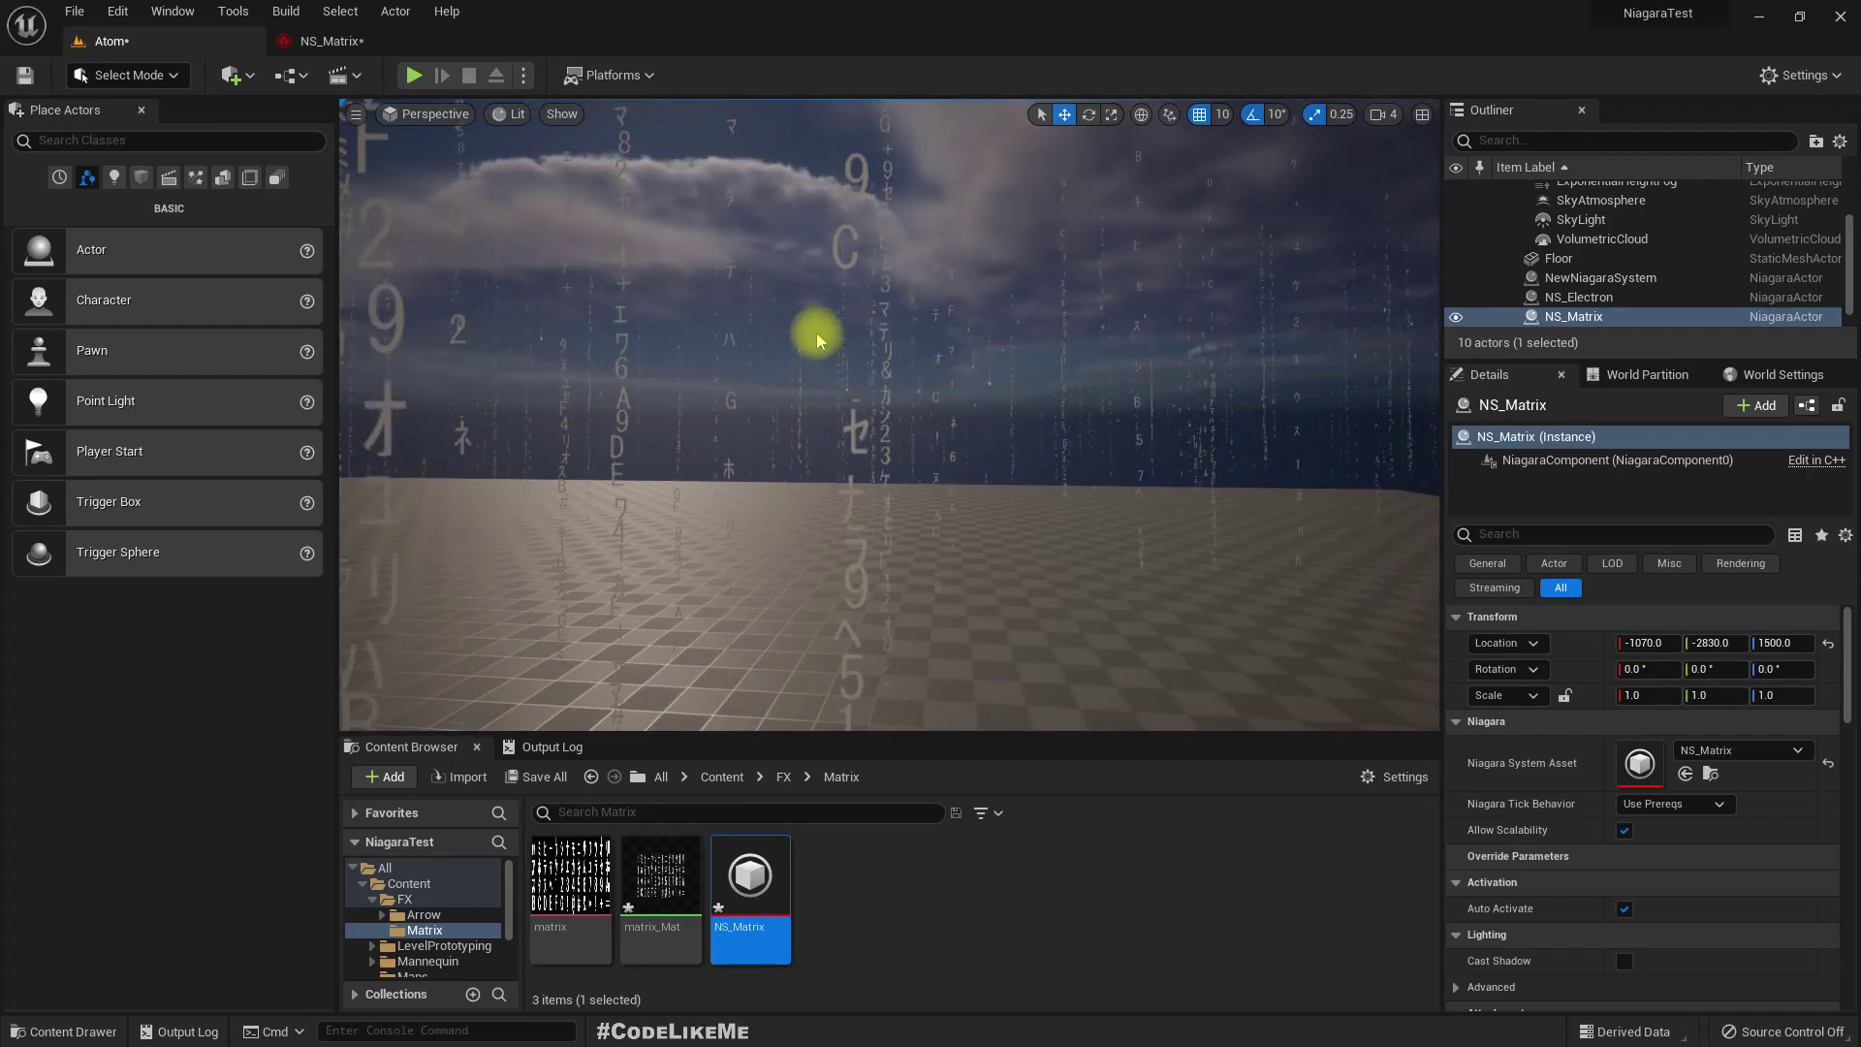
- Try a Scale Color module in the Particle Update stage of Letters_trail in NS_Matrix, and delete it
click(319, 40)
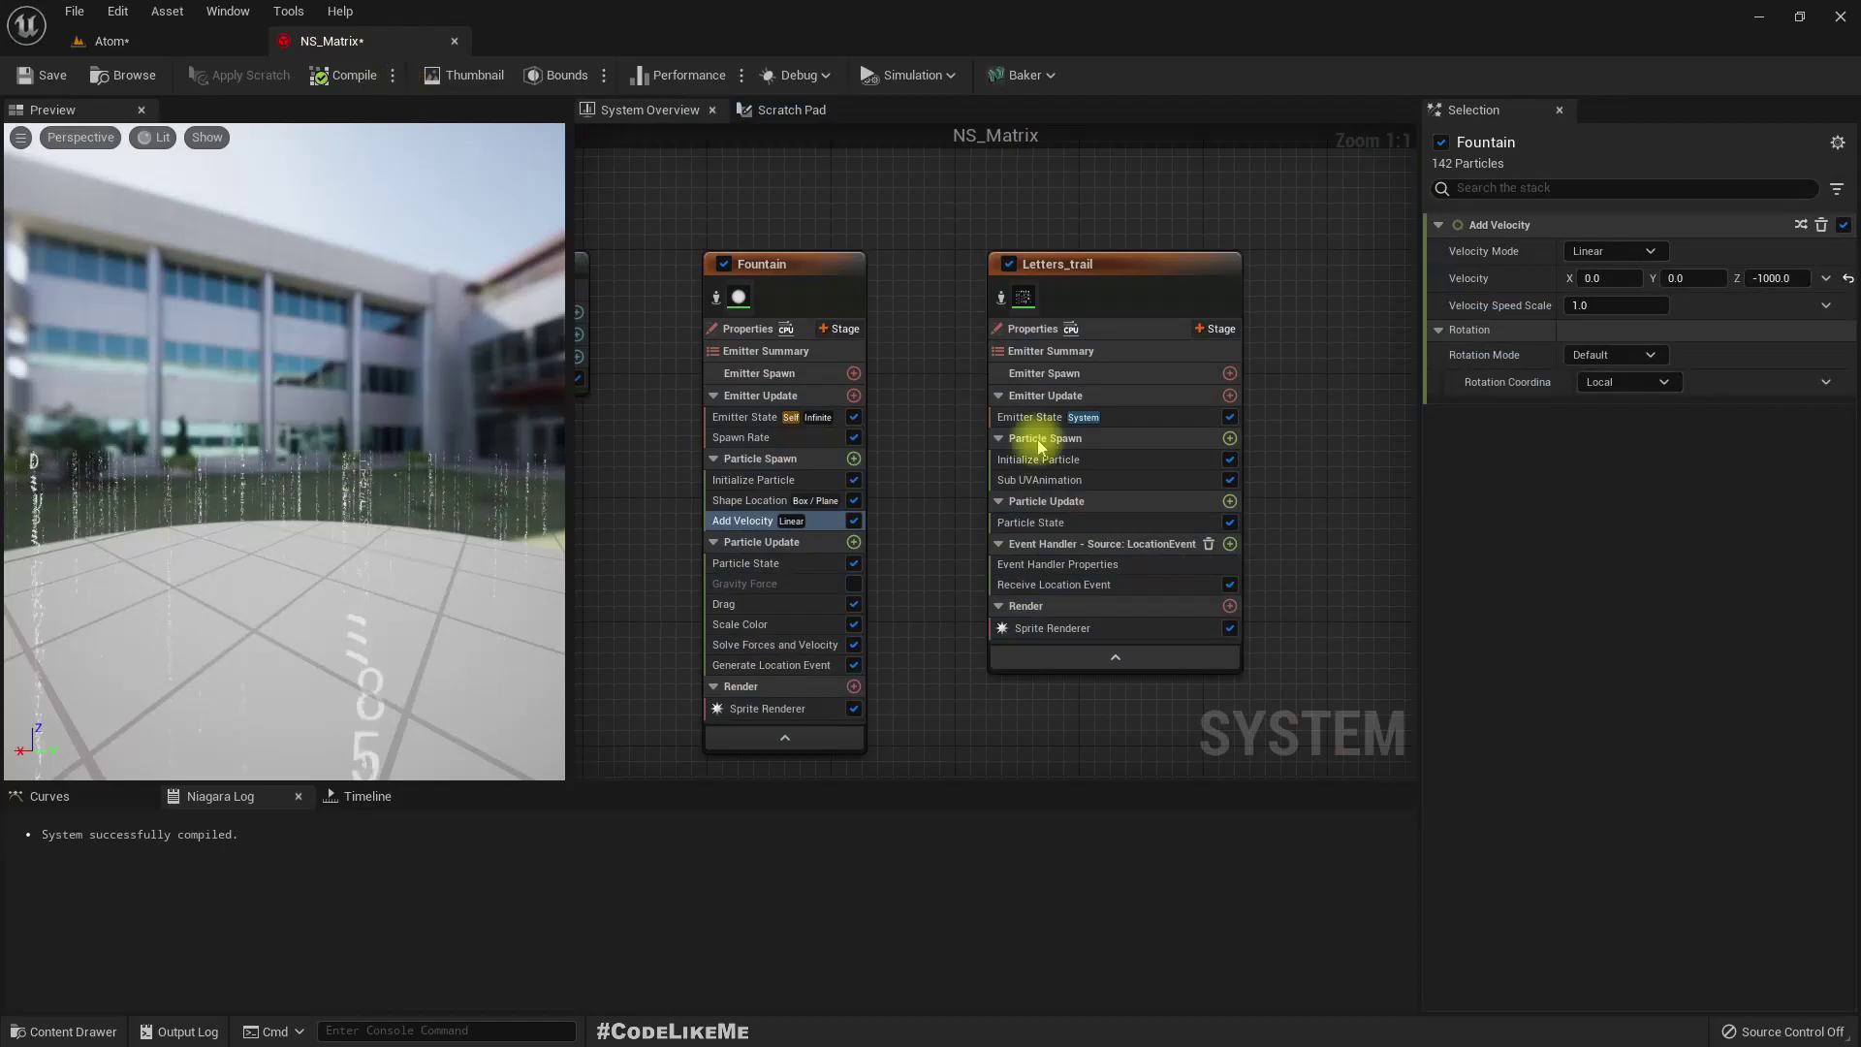
right_drag(974, 405, 865, 347)
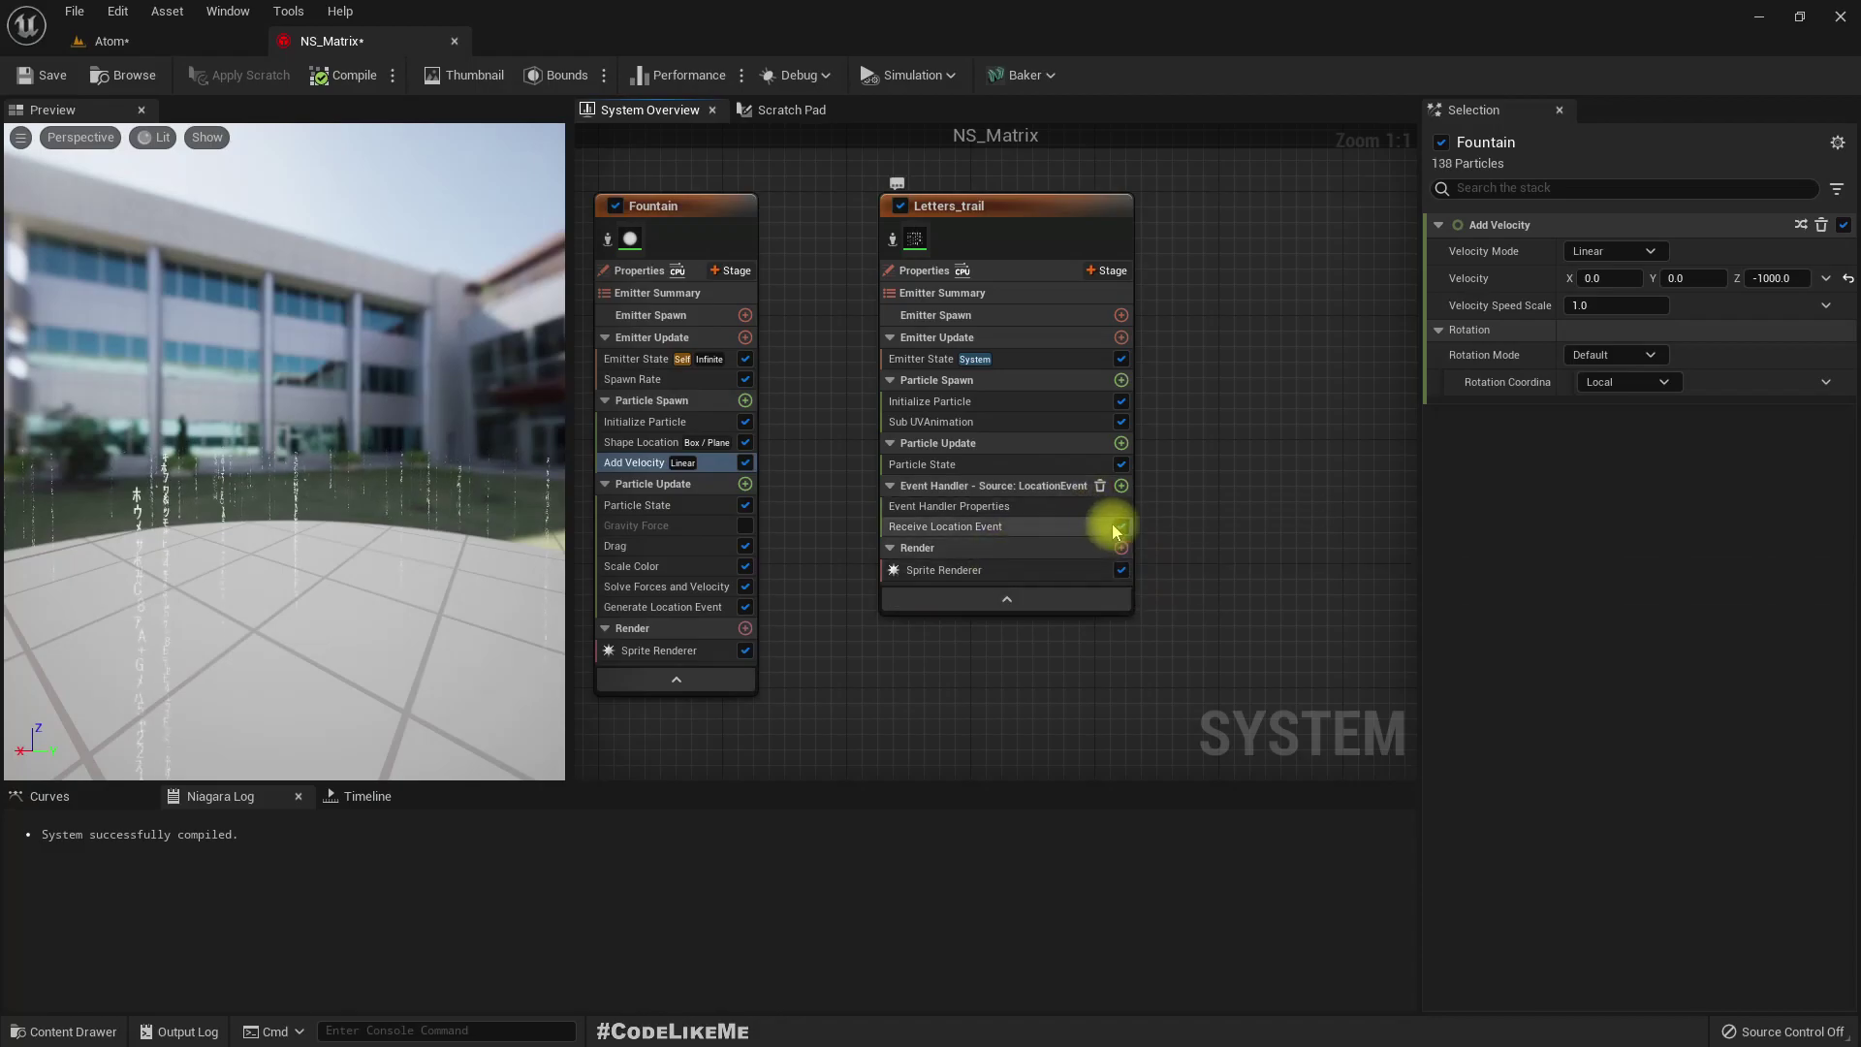
click(1121, 444)
text(scale)
key(Return)
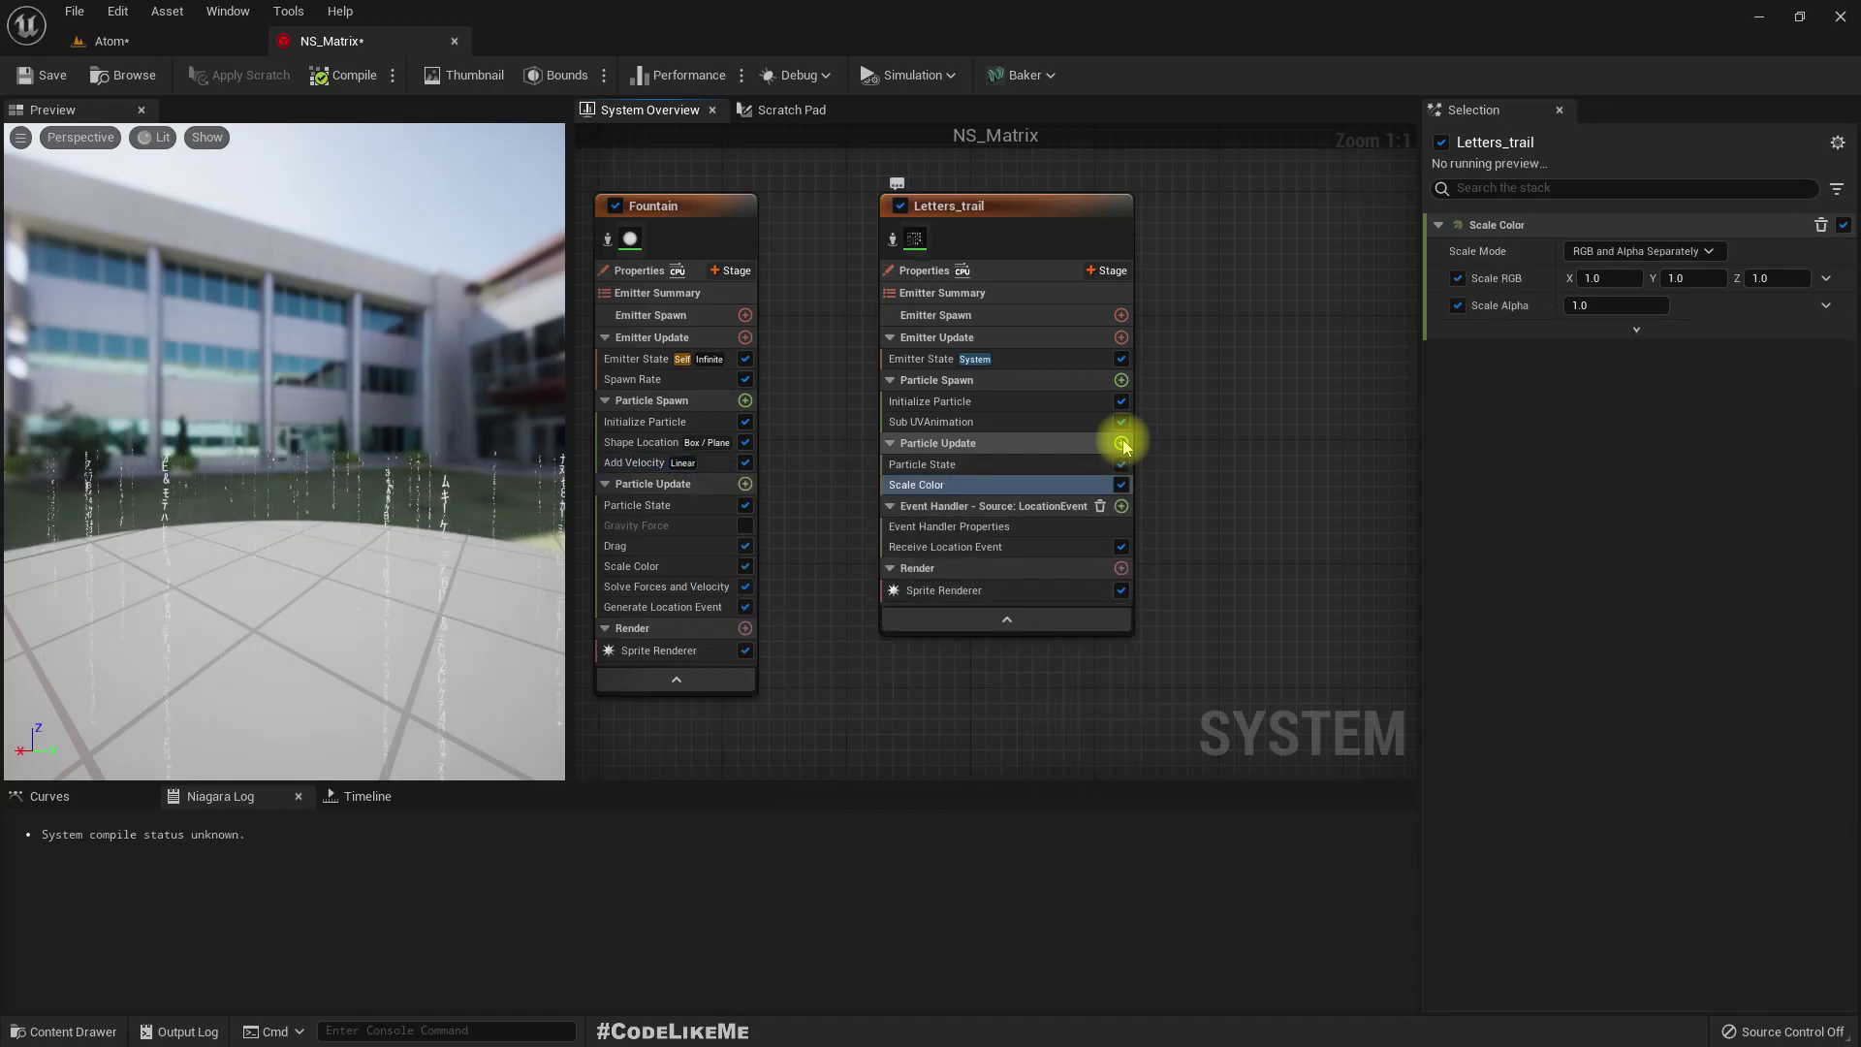
click(926, 484)
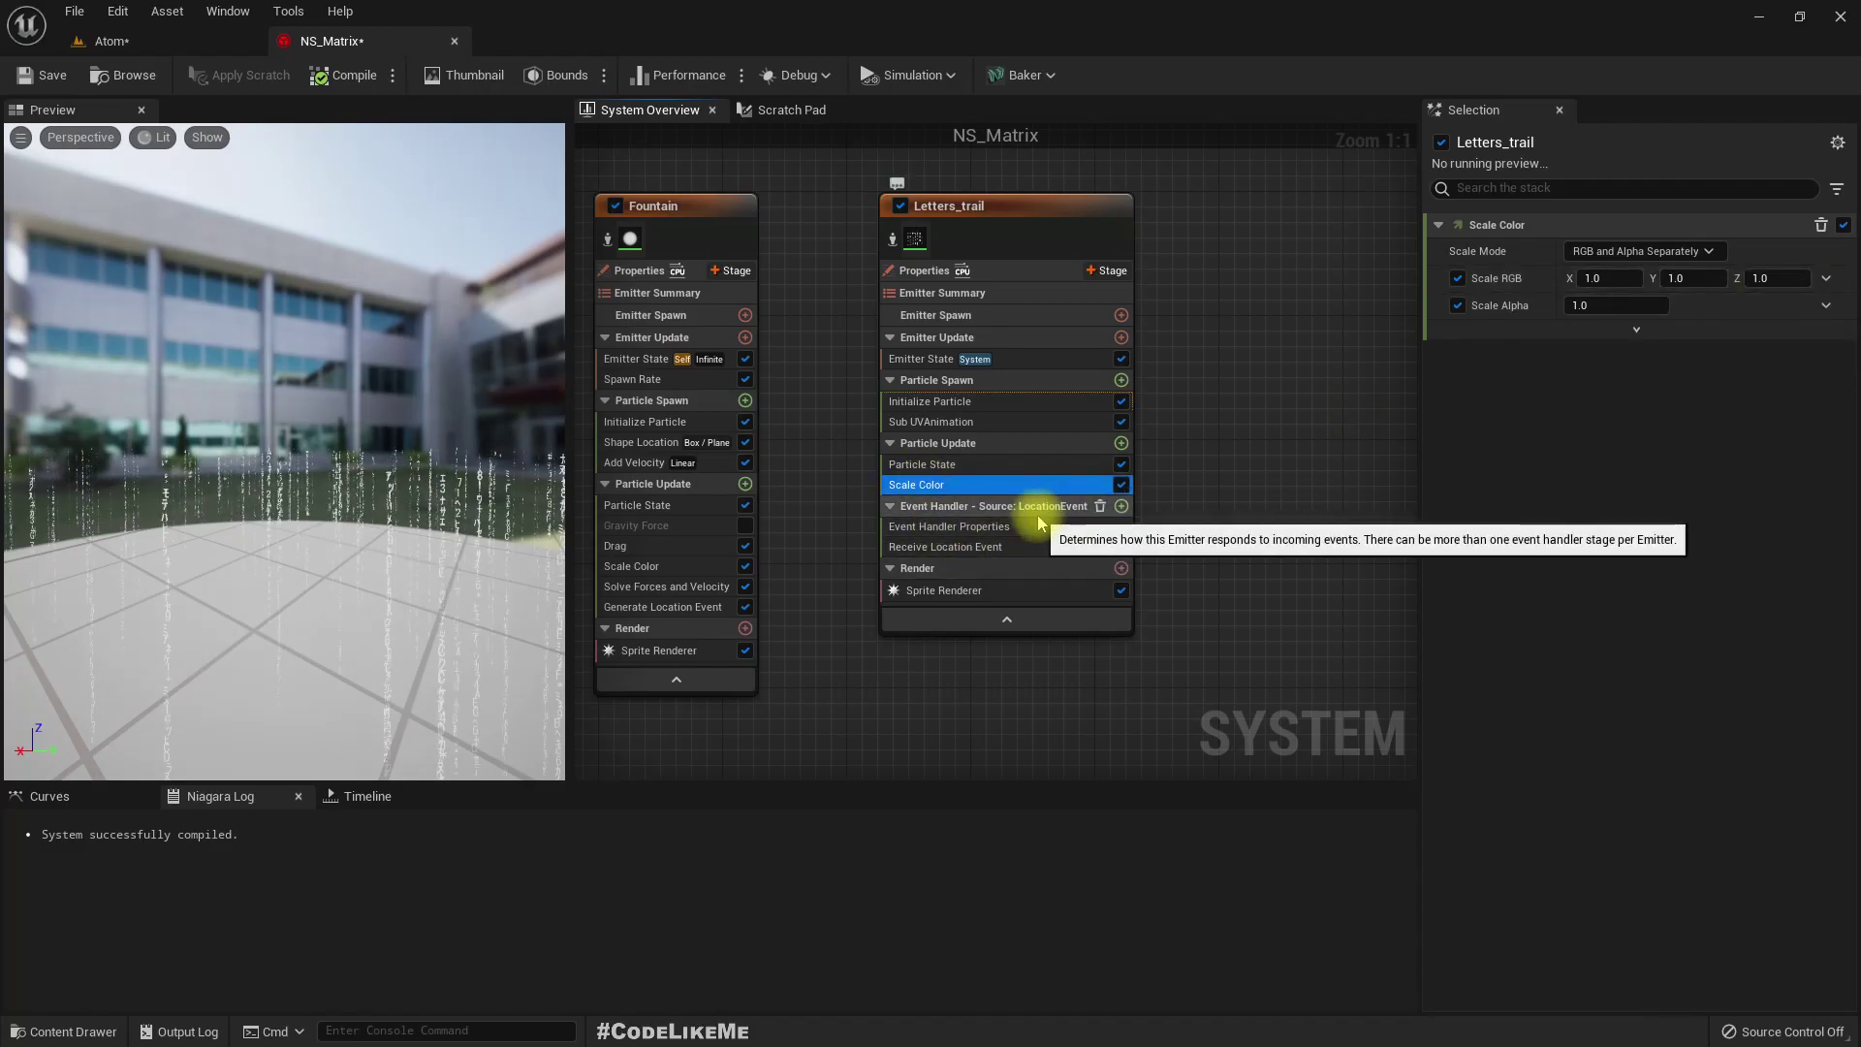
key(Delete)
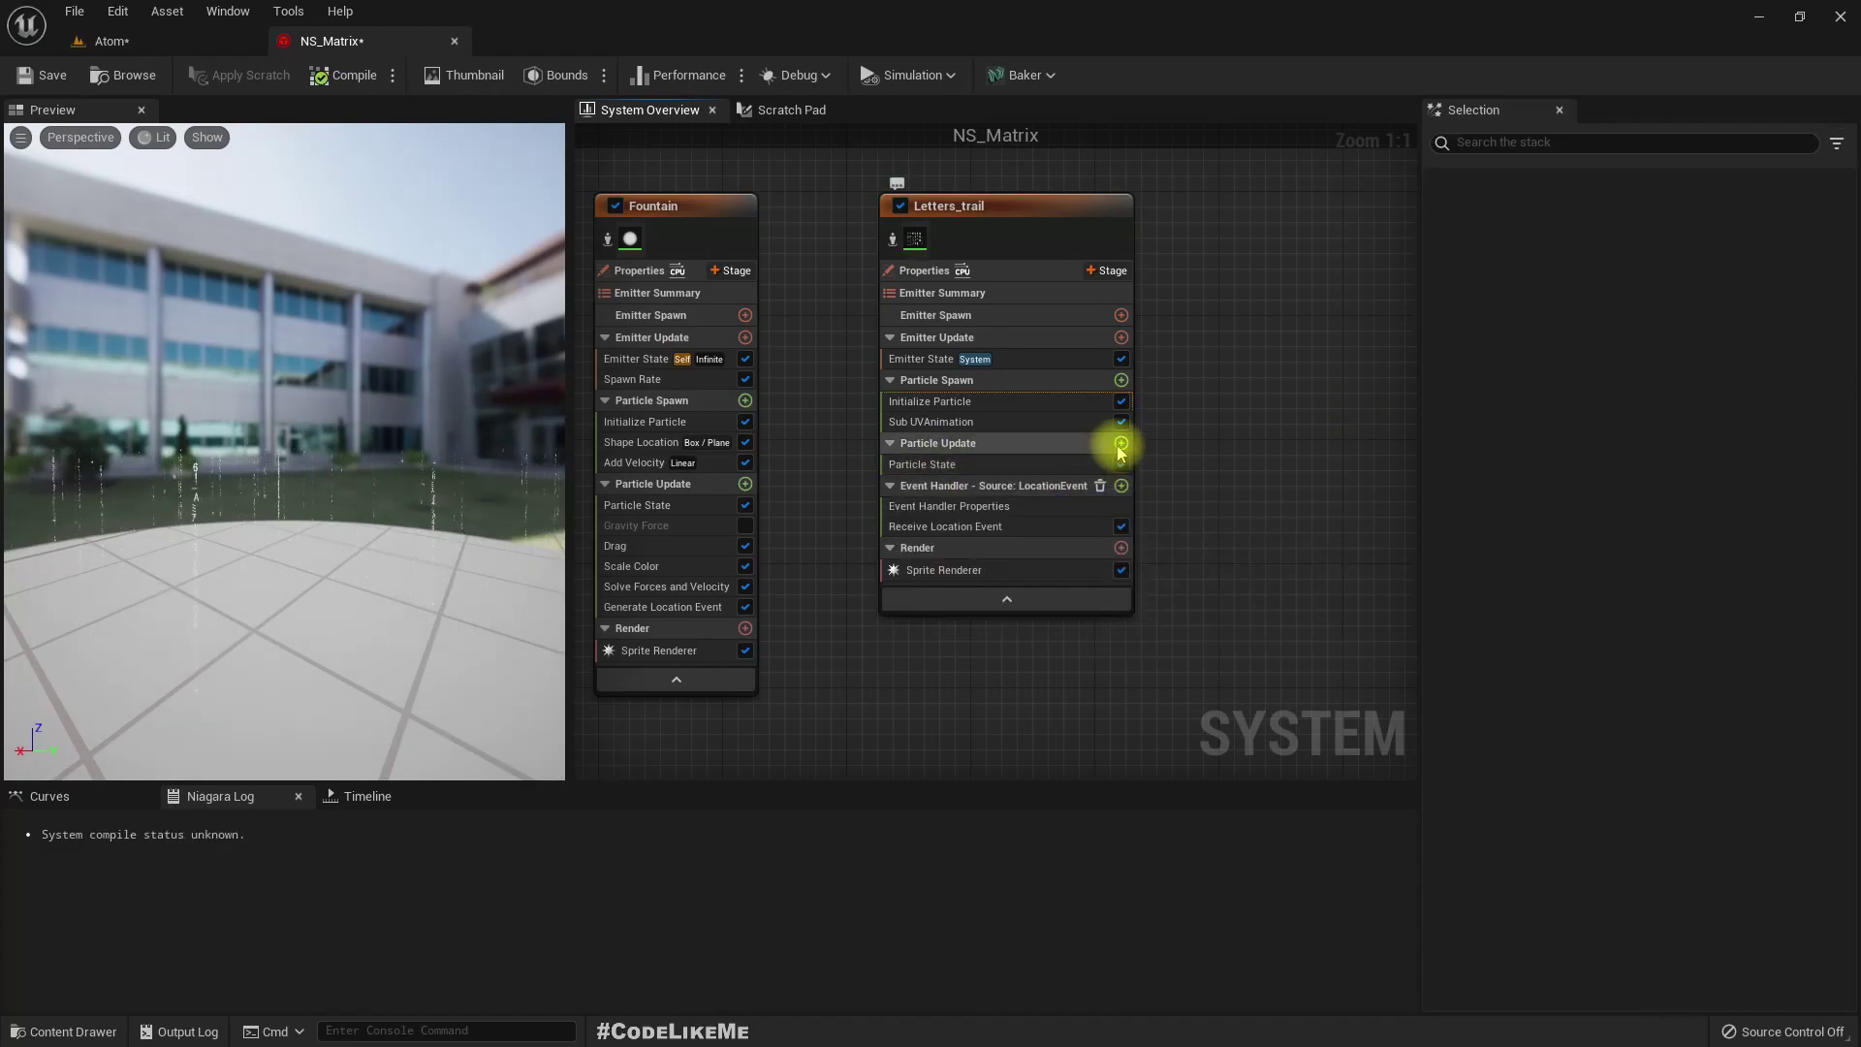
click(1120, 445)
text(scal)
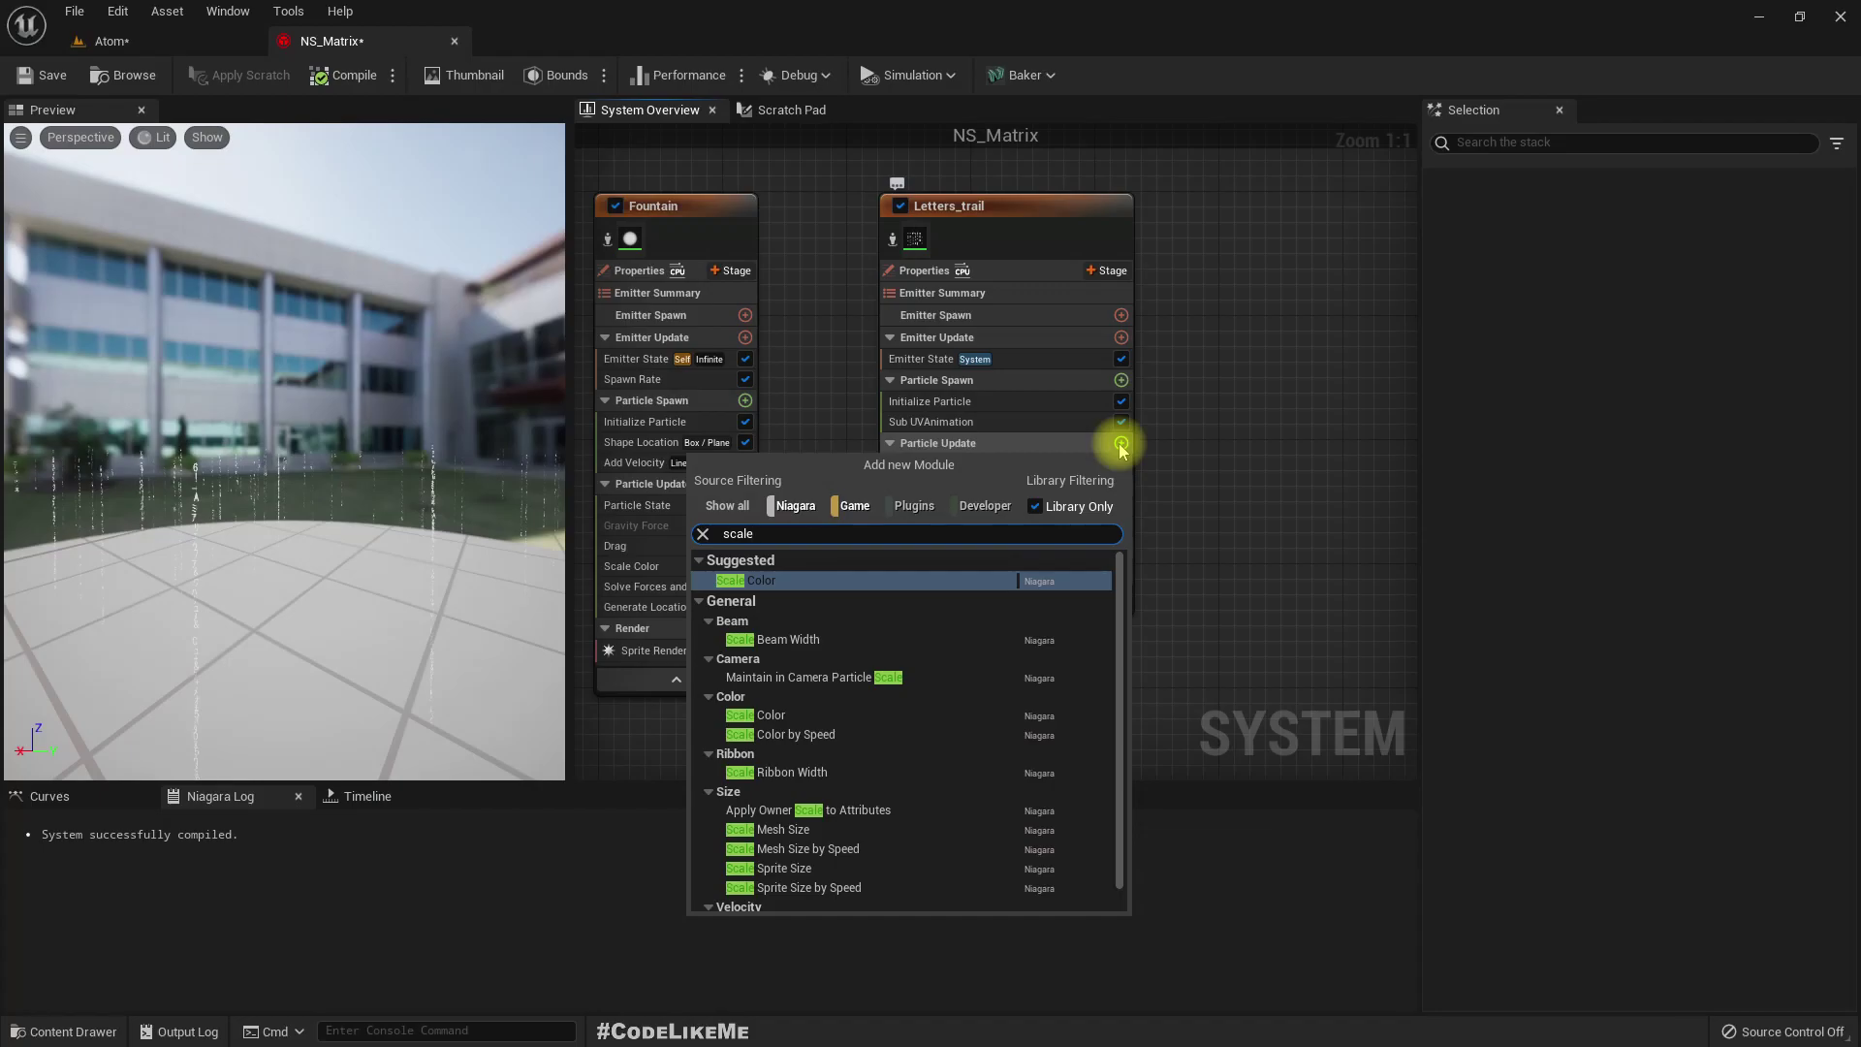
text(e)
key(Return)
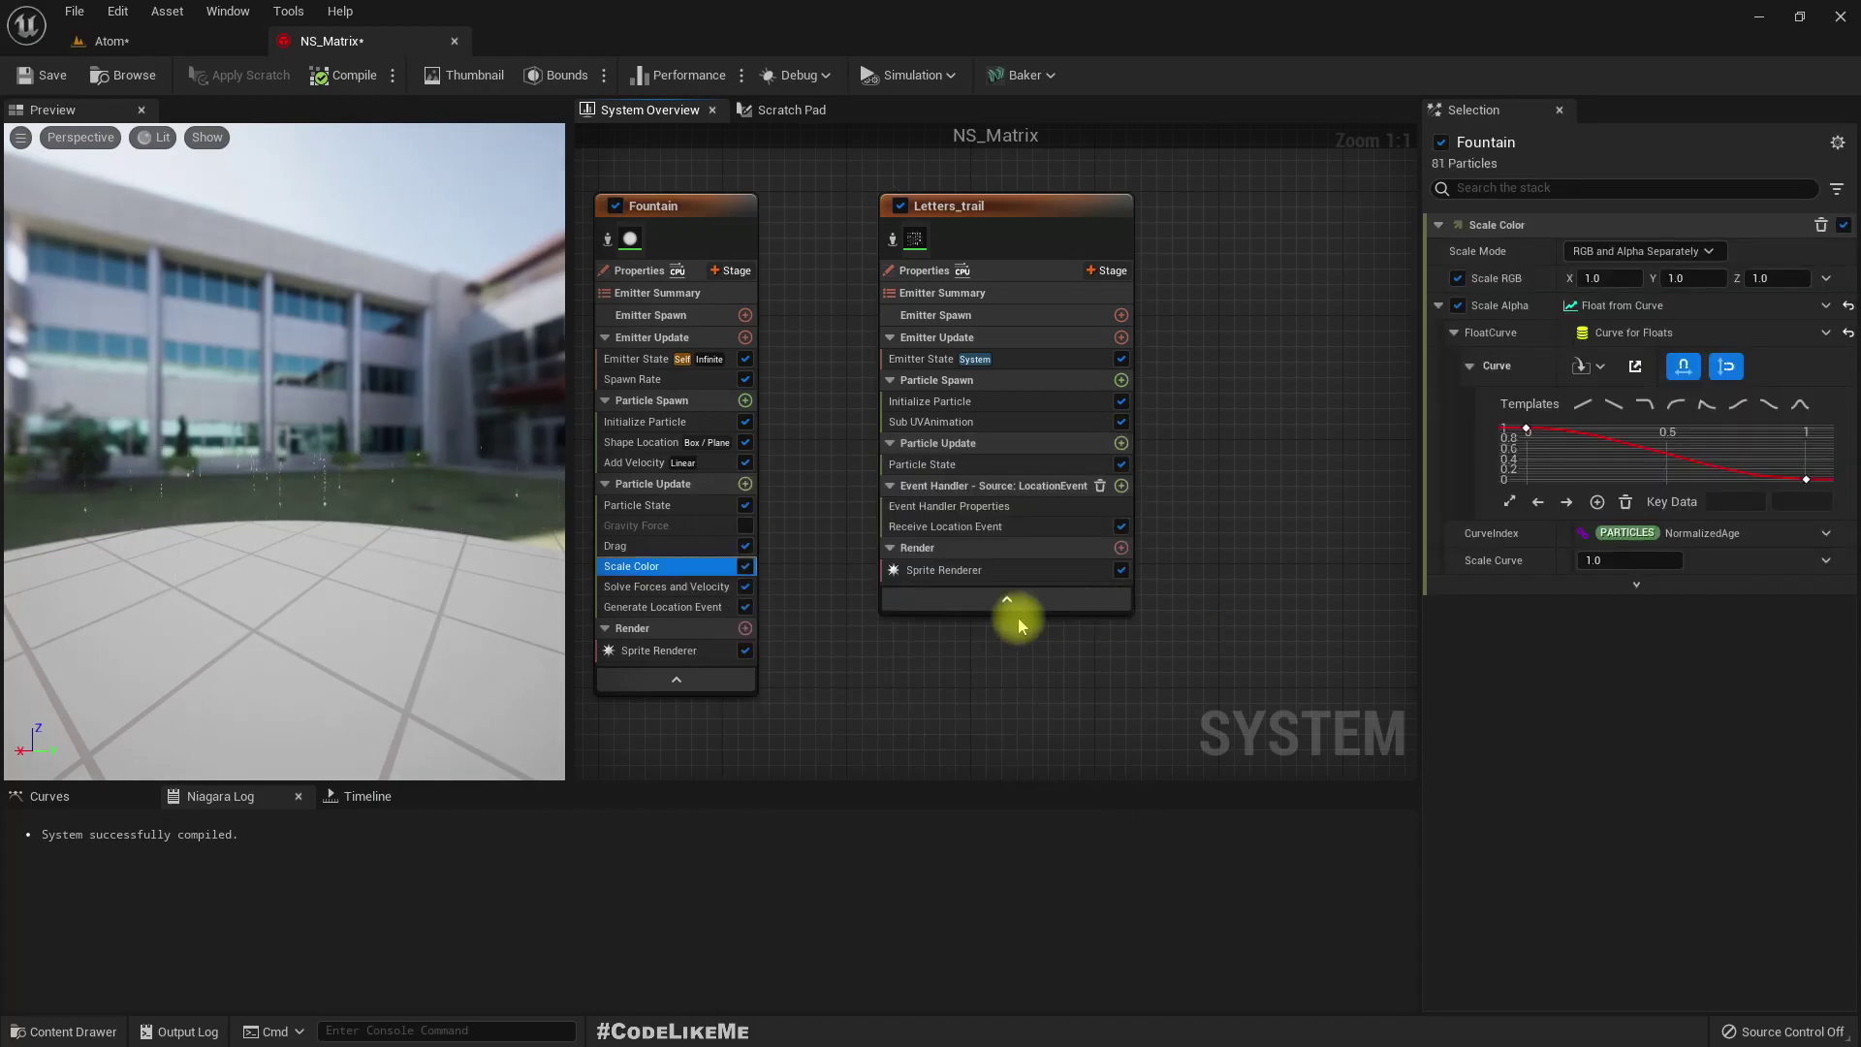
- Try a Scale Color module with Scale RGB driven by Vector from Curve in Letters_trail's Particle Update, and undo both additions
click(1121, 443)
text(s)
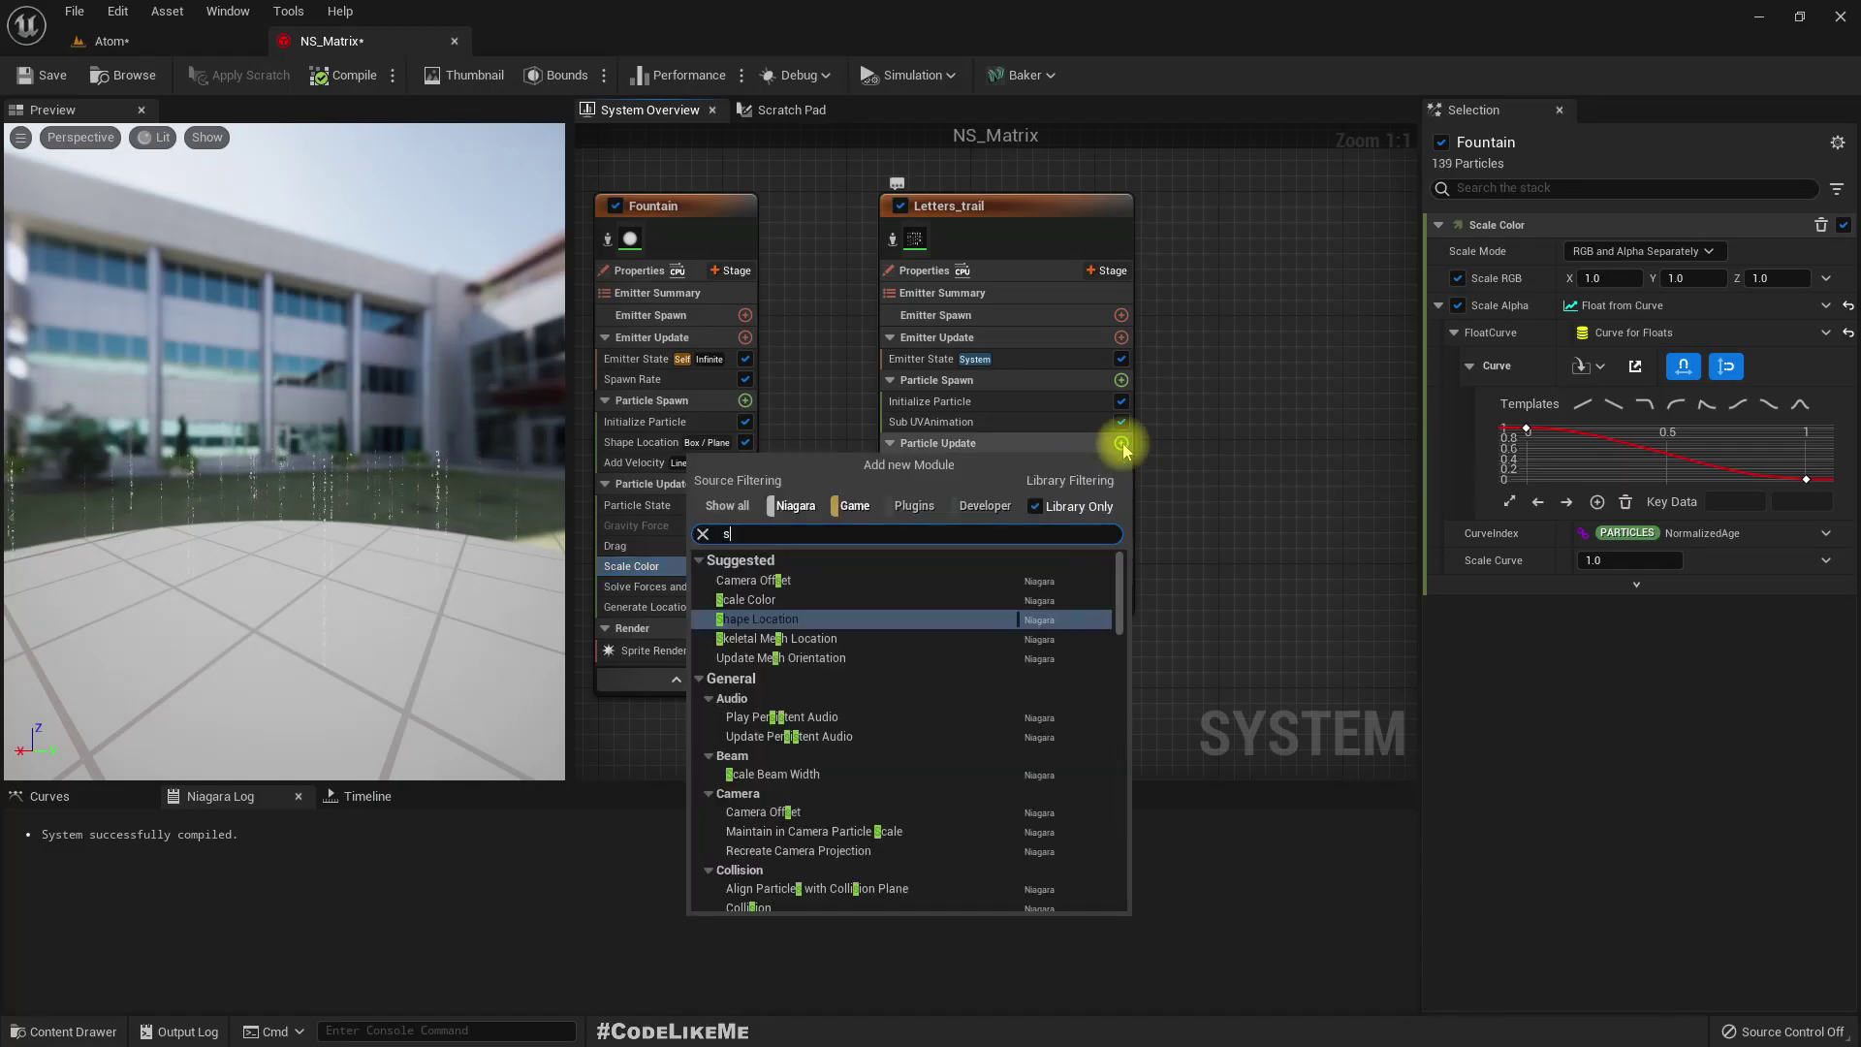
text(cale)
key(Return)
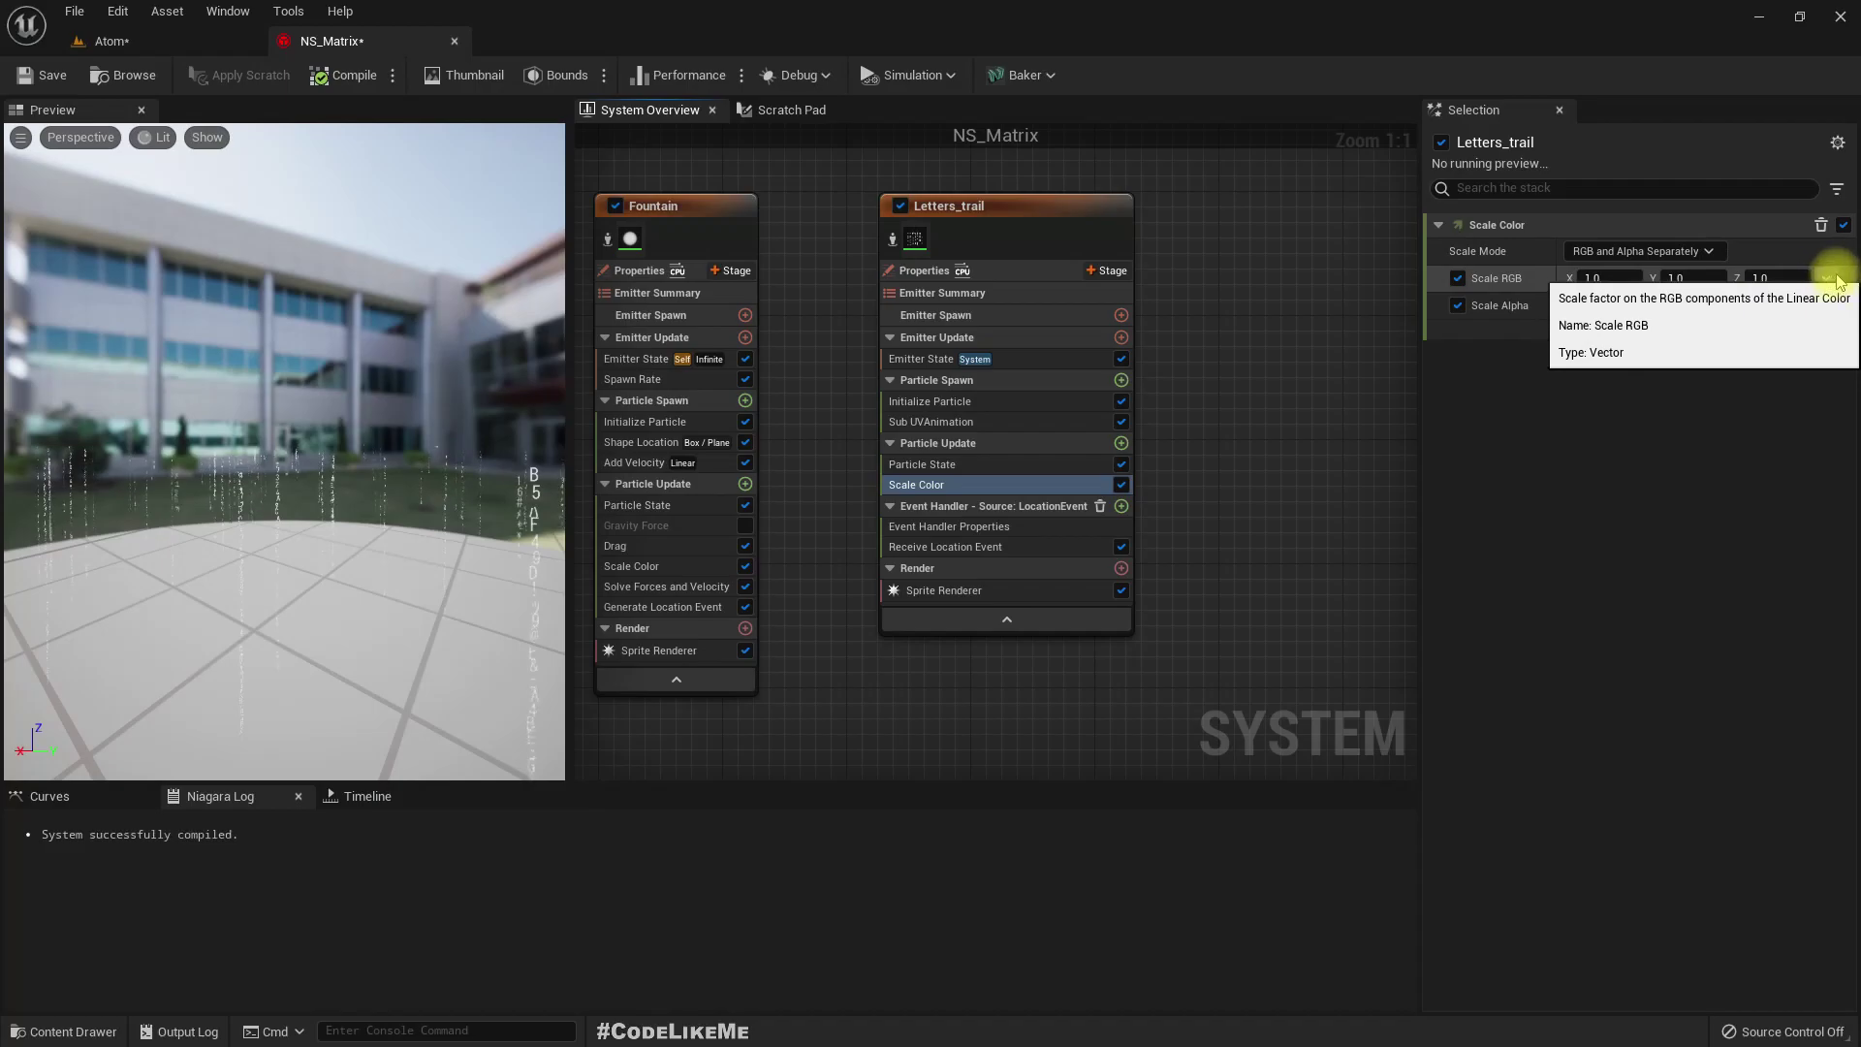
click(1825, 278)
text(cur)
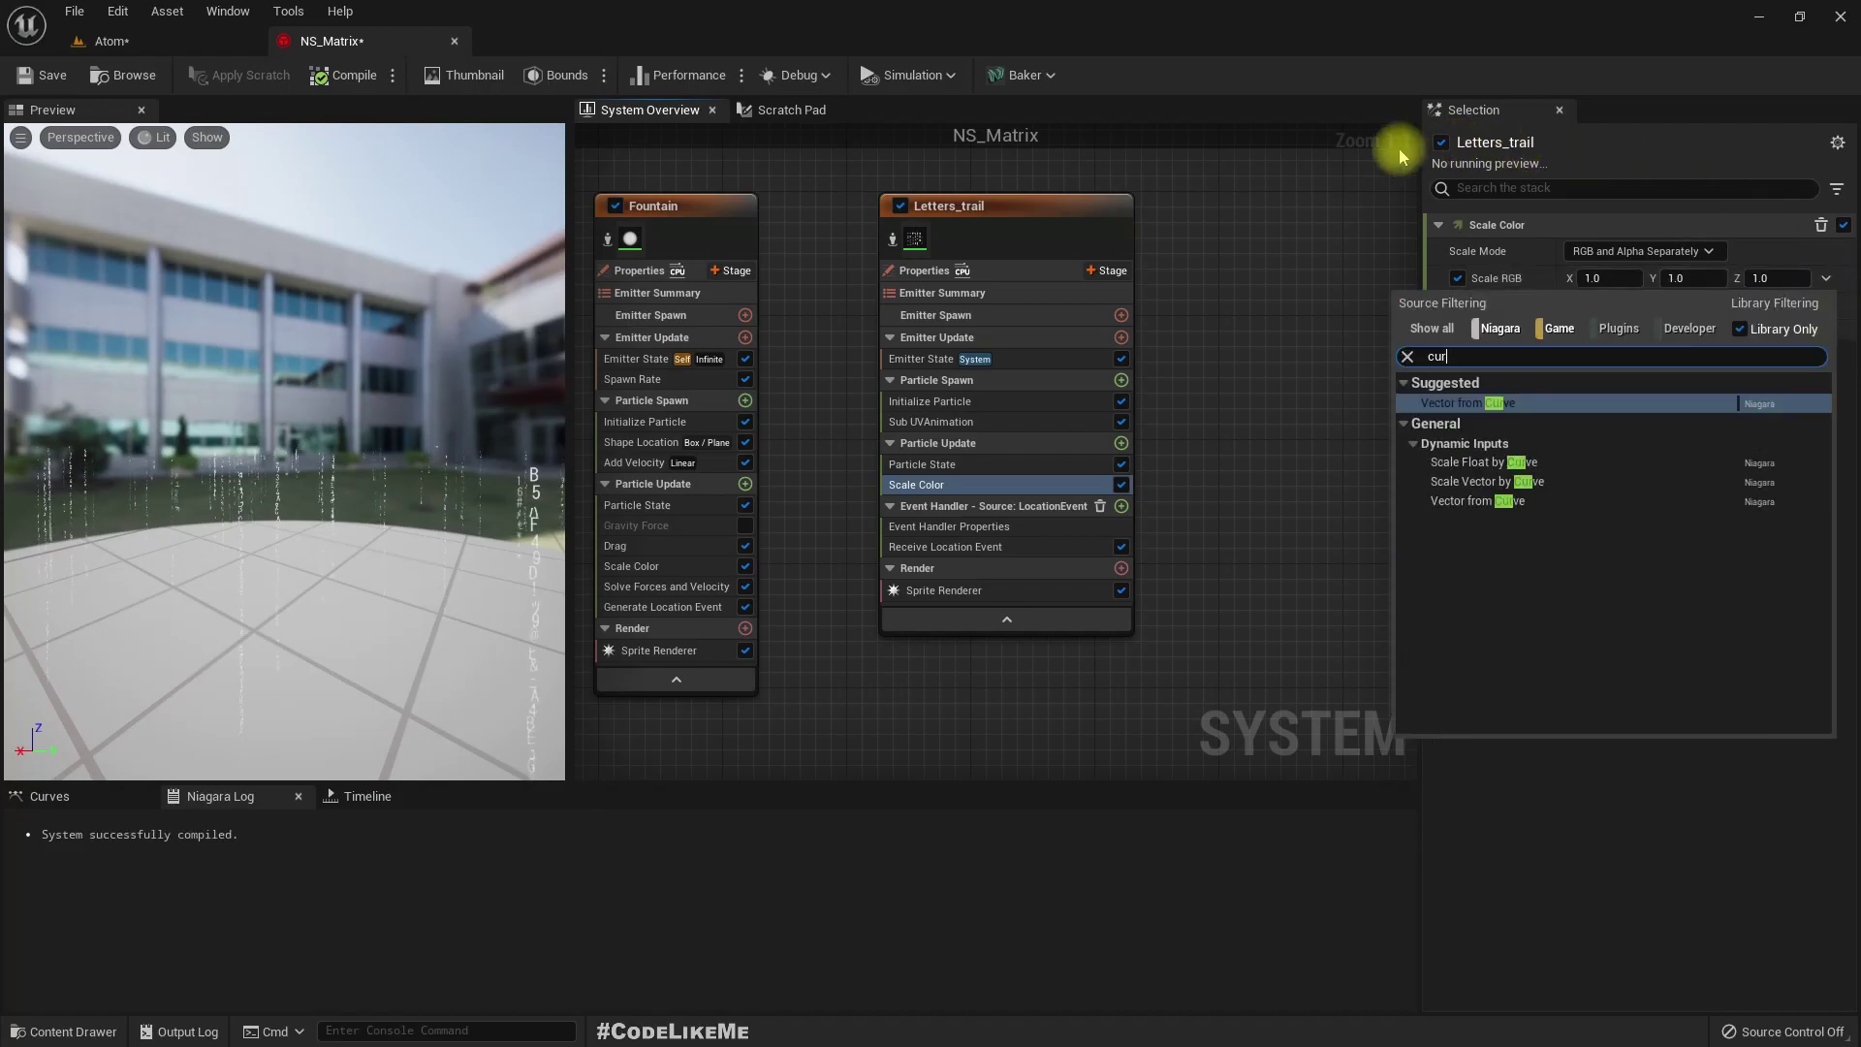
key(Return)
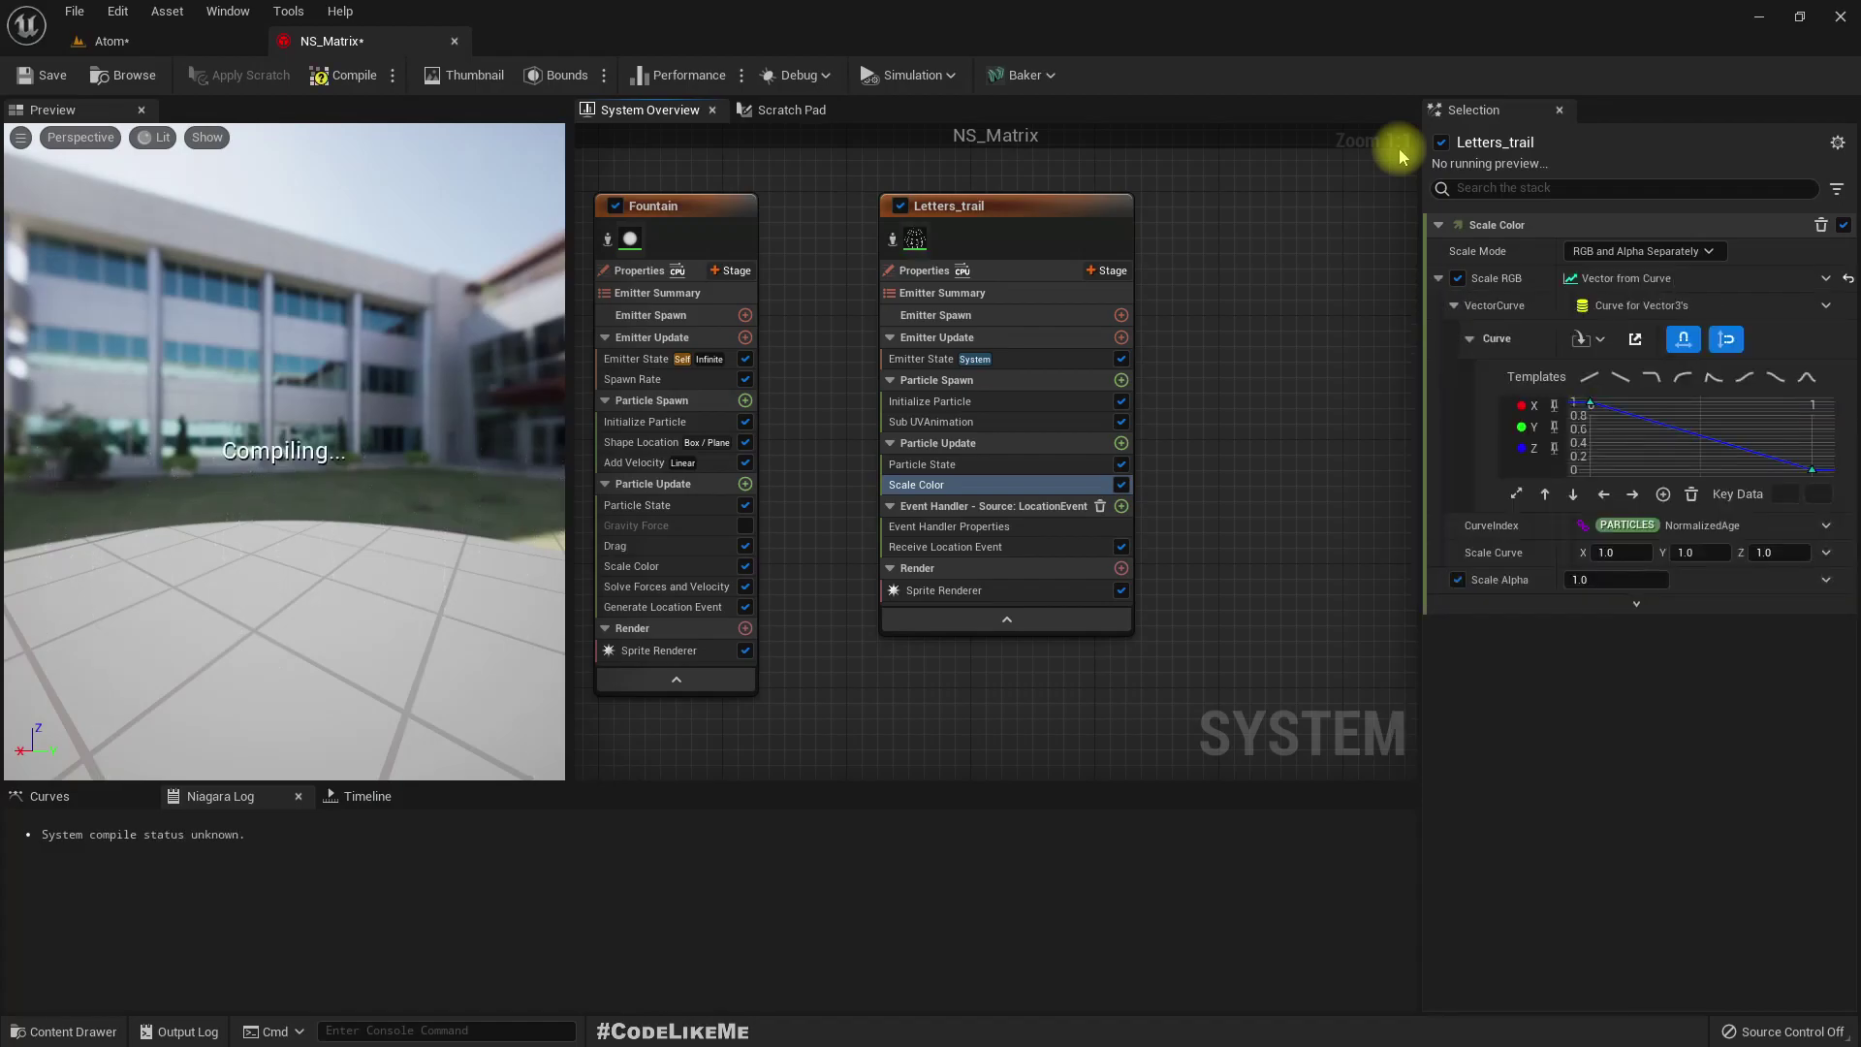
key(ctrl+z)
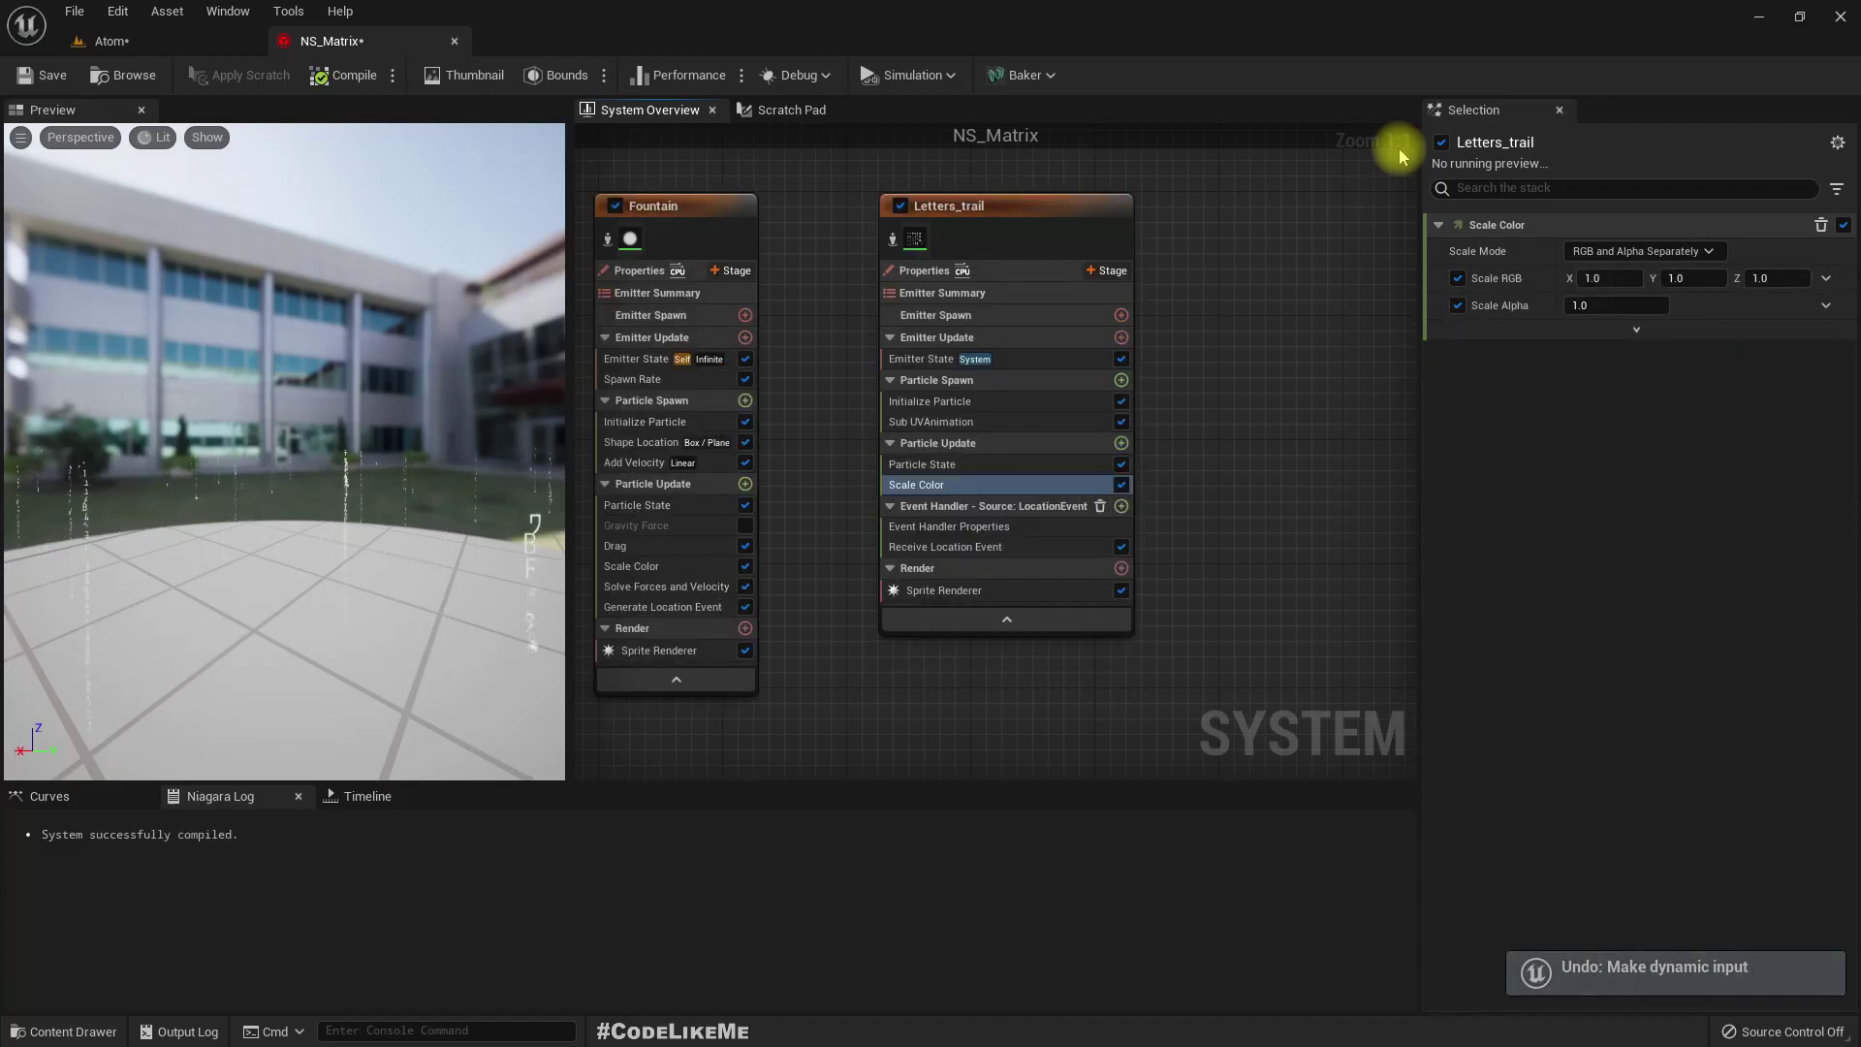
key(ctrl+z)
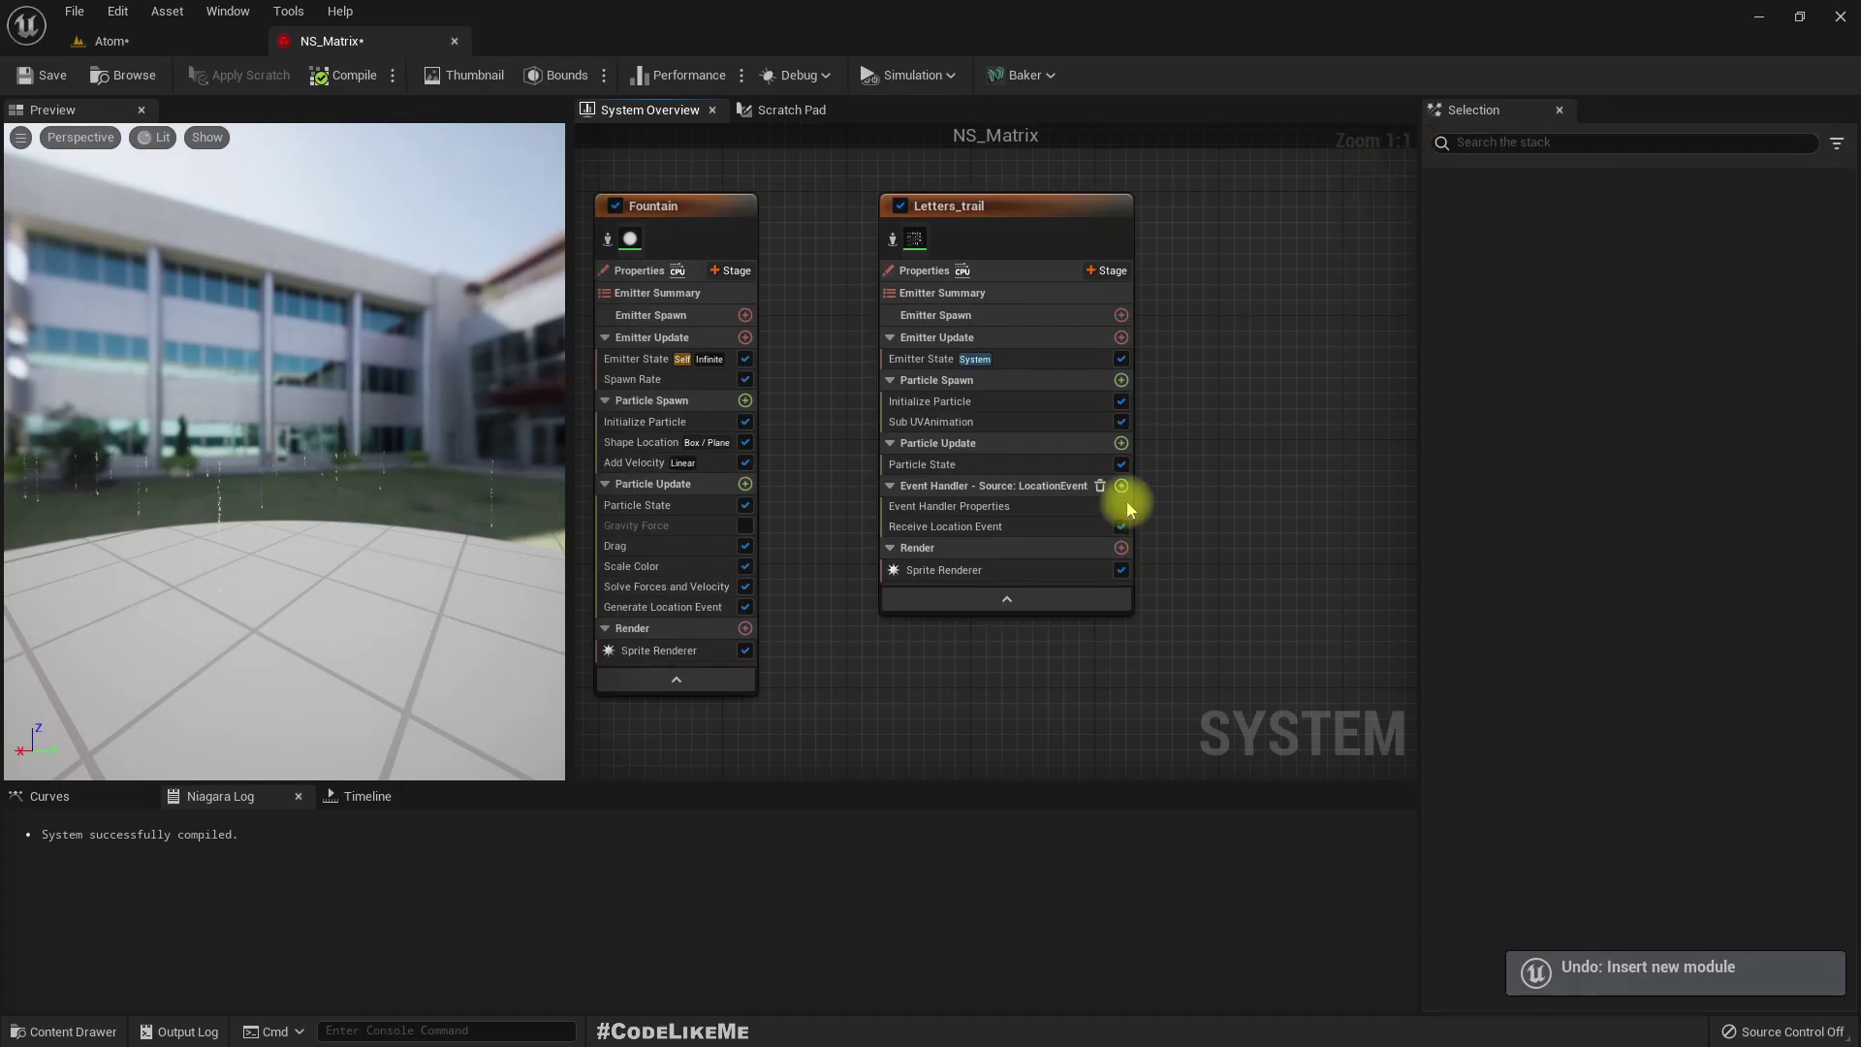
- Add a Color module to the Particle Update stage of the Letters_trail emitter
click(1121, 443)
text(c)
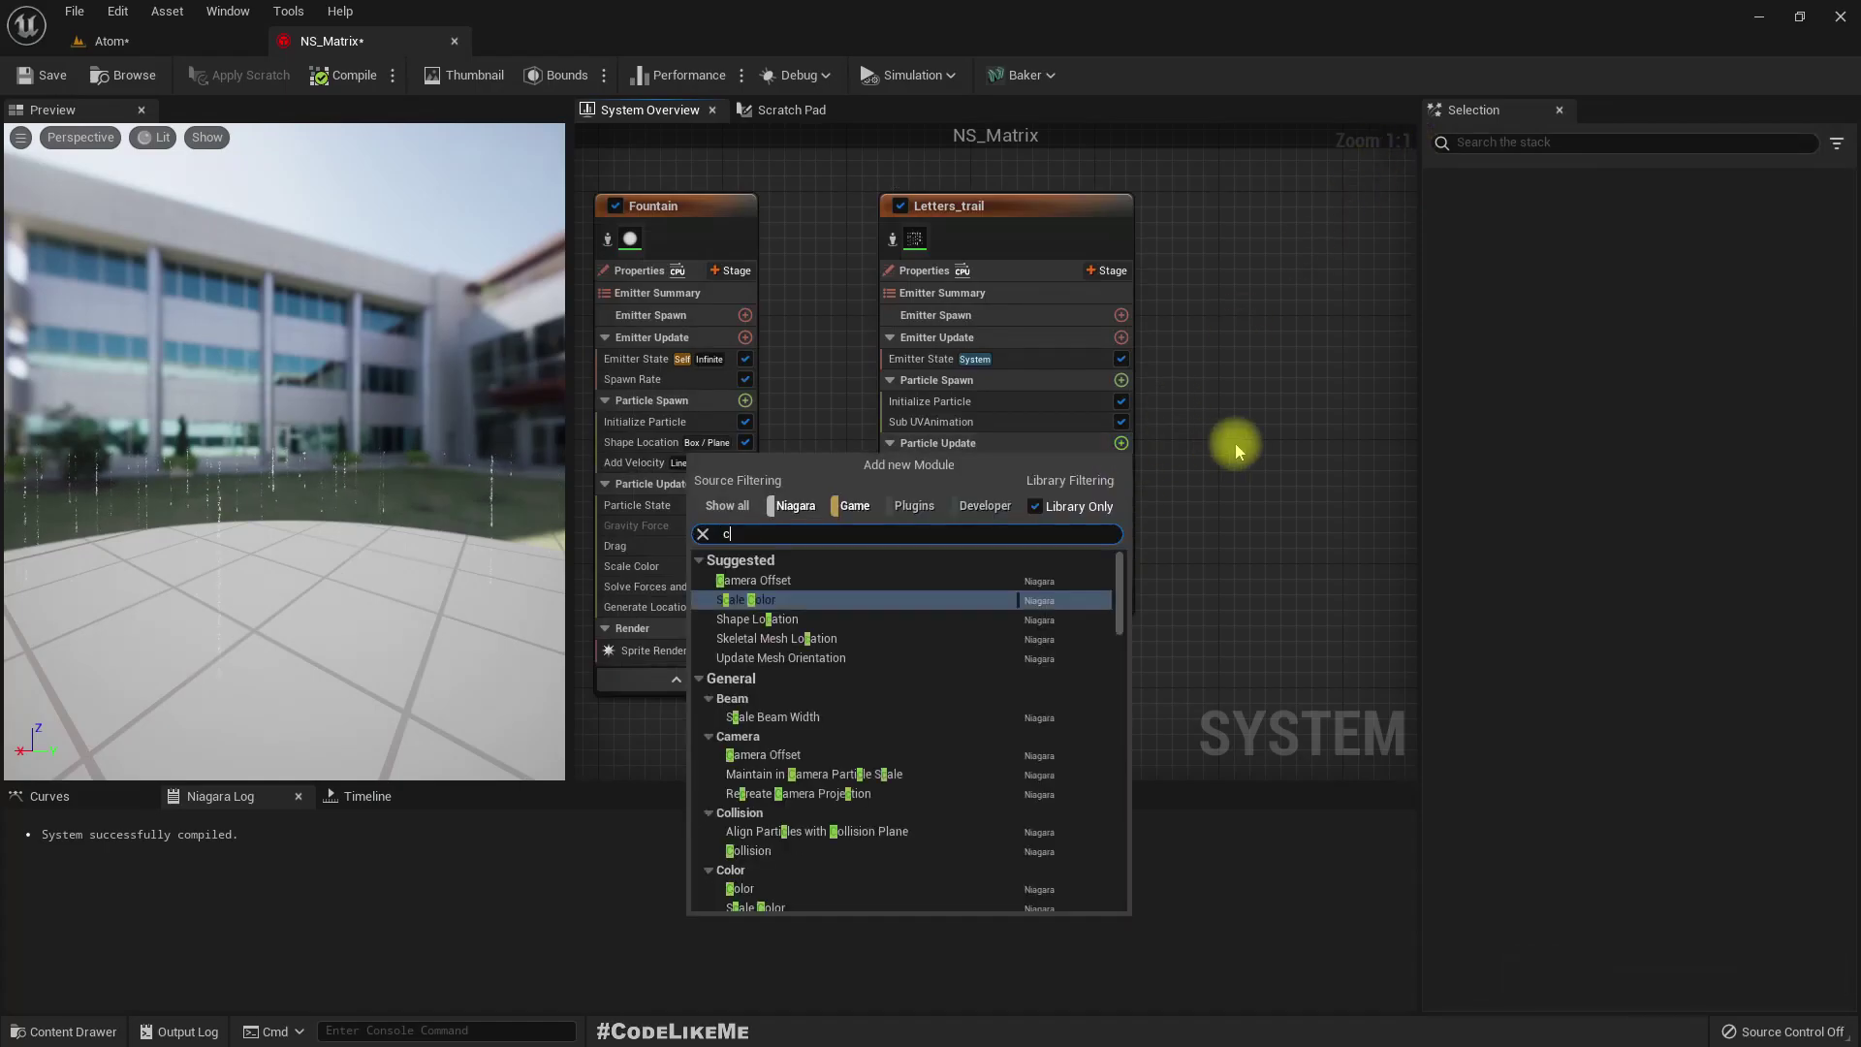
text(urv)
key(BackSpace)
key(BackSpace)
key(BackSpace)
text(olo)
key(Down)
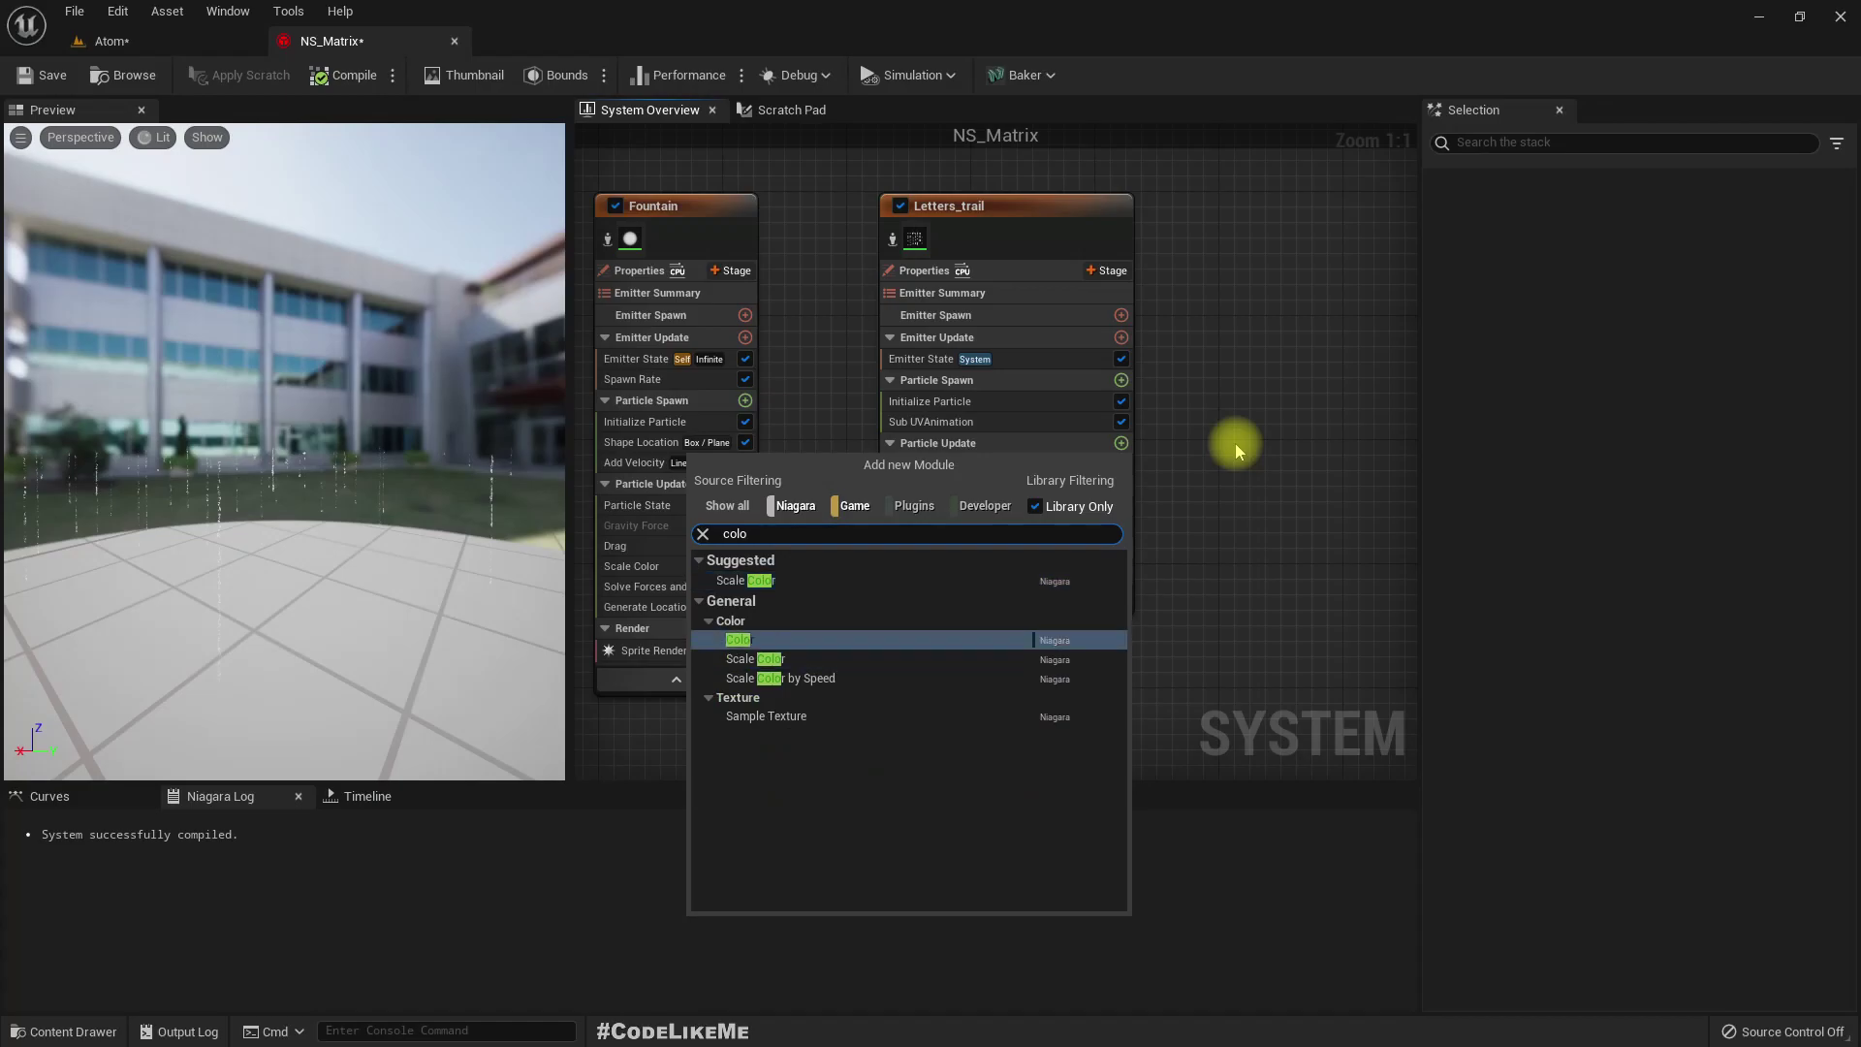
key(Return)
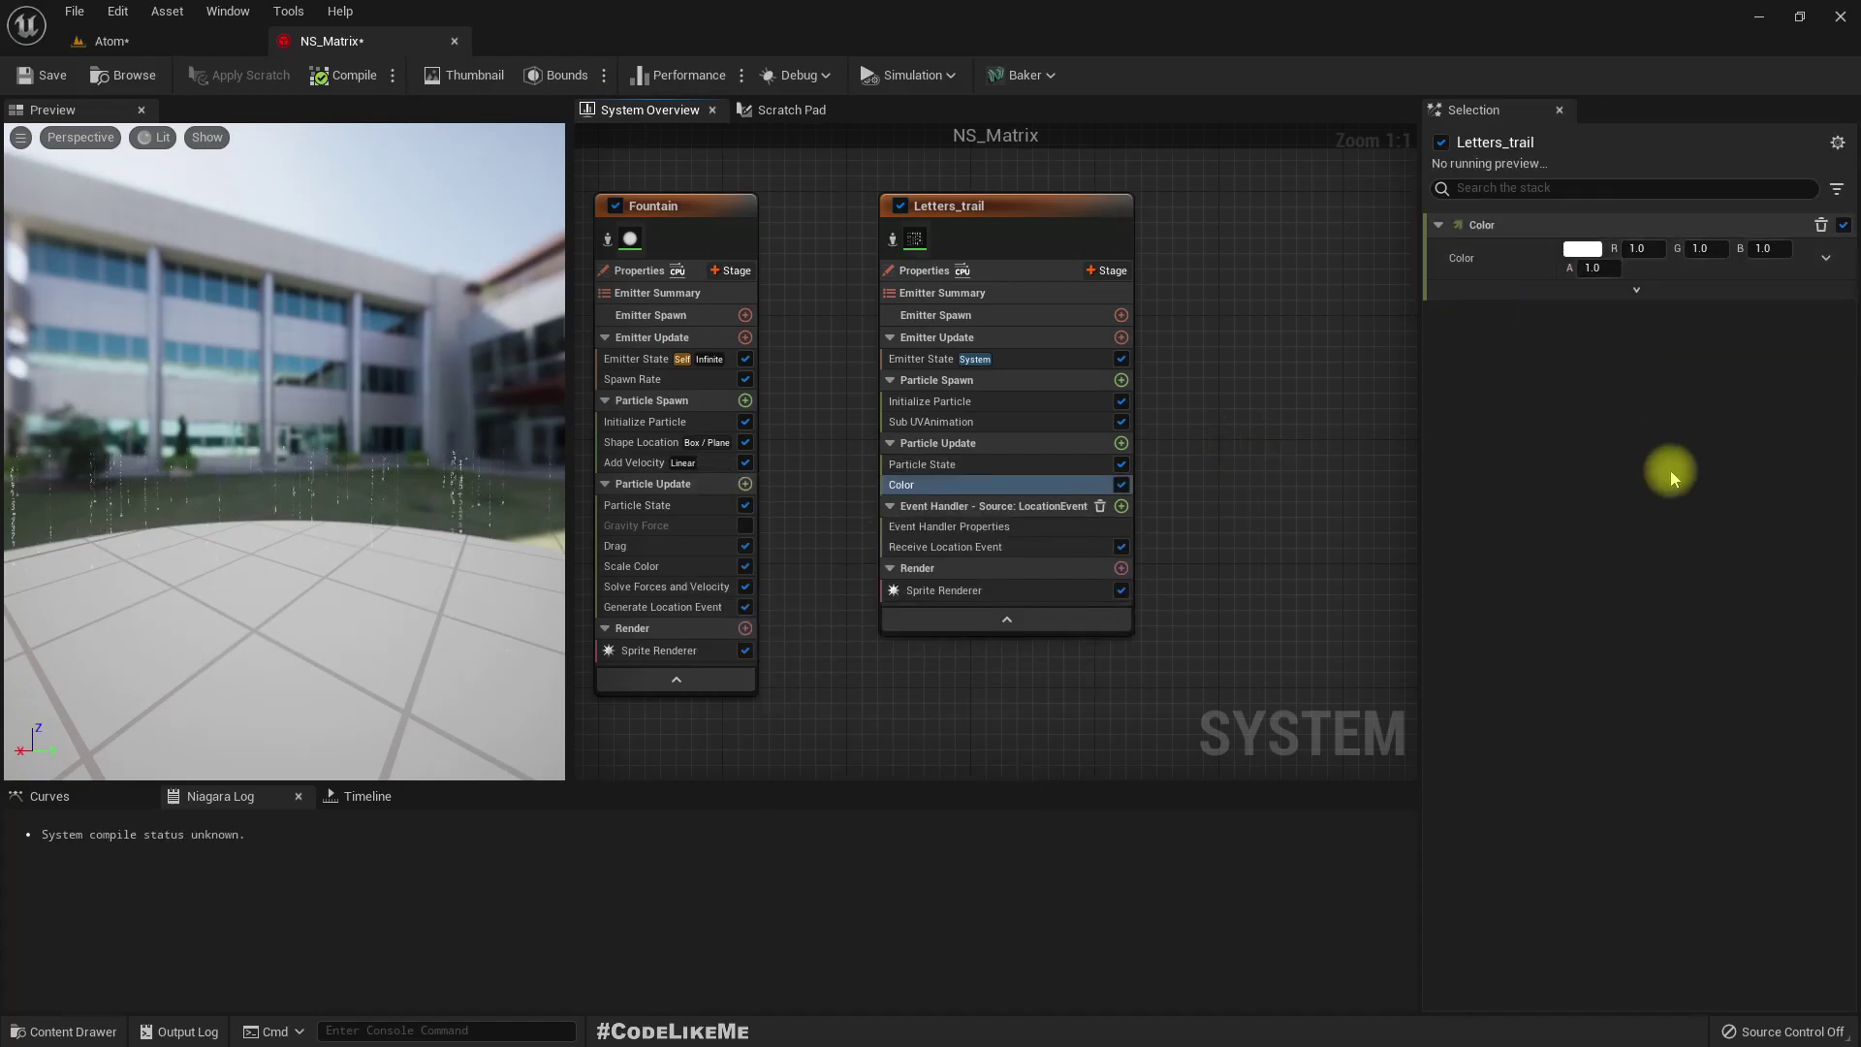
- Drive the Color value of Letters_trail's Color module with Color from Curve
click(1827, 259)
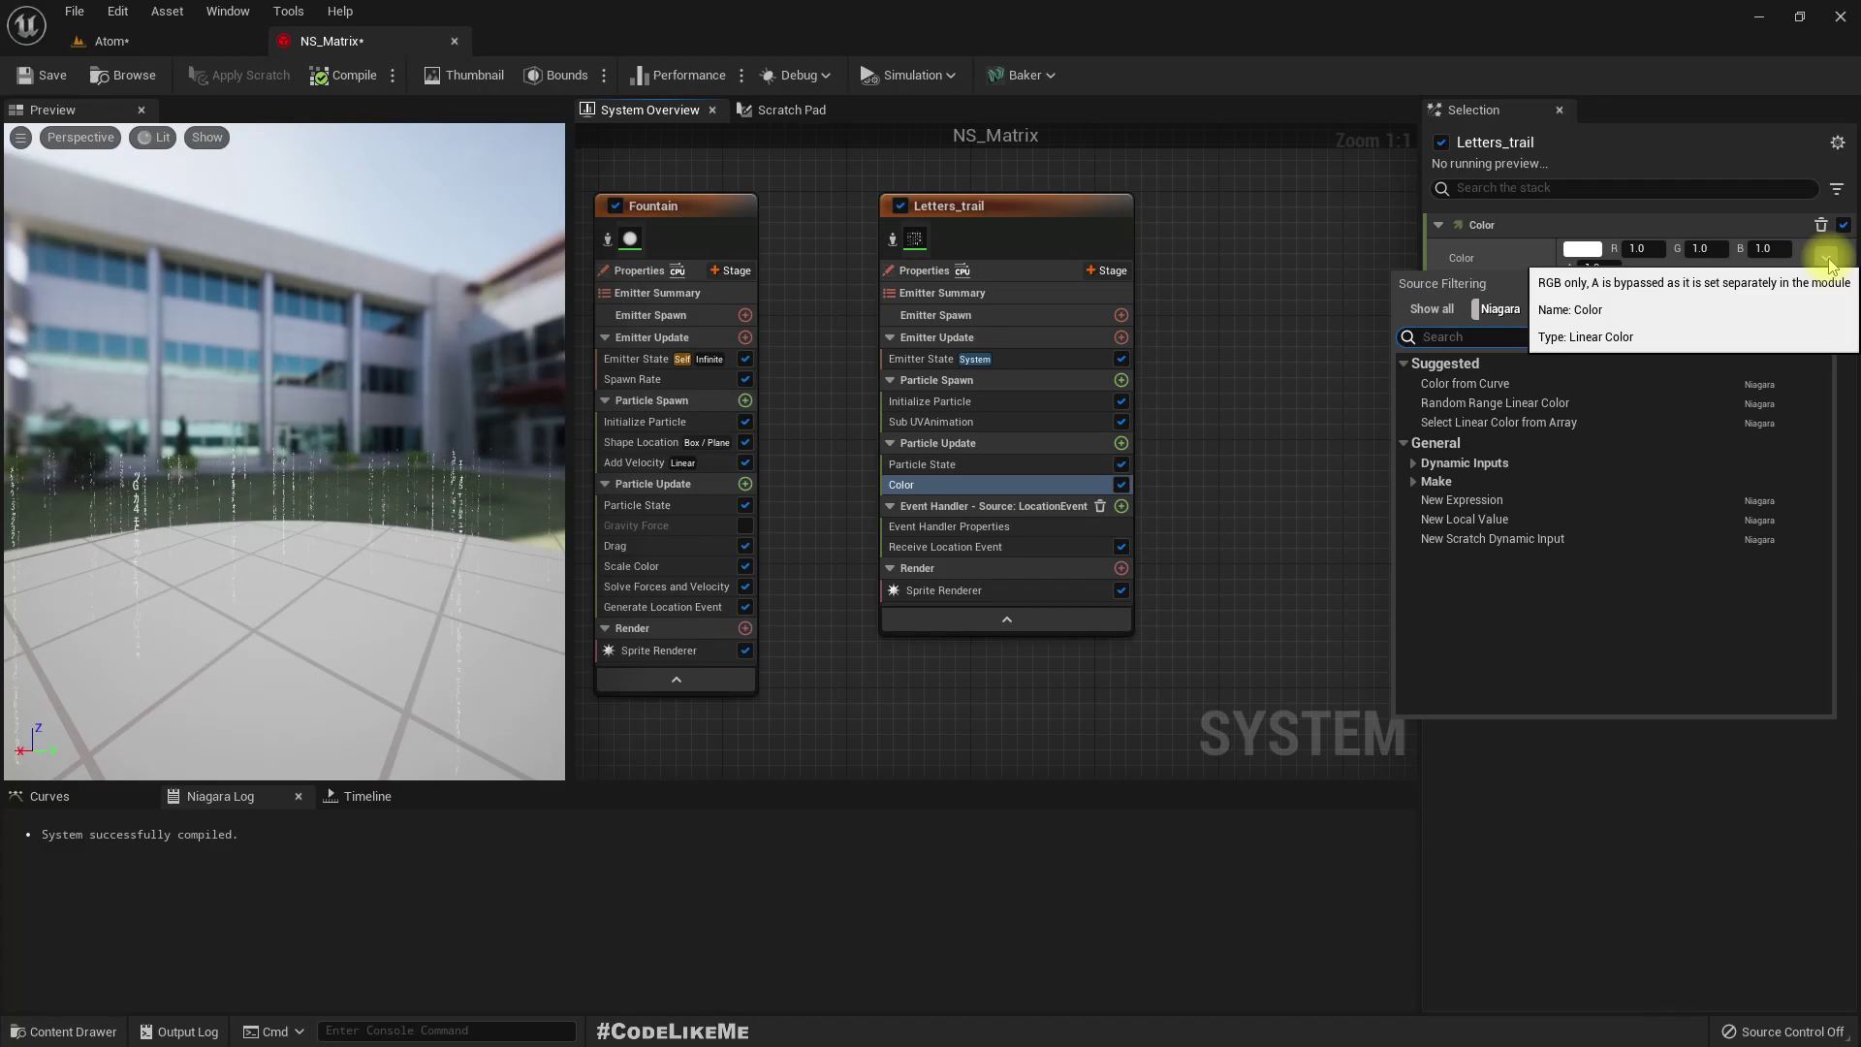
text(curv)
key(Return)
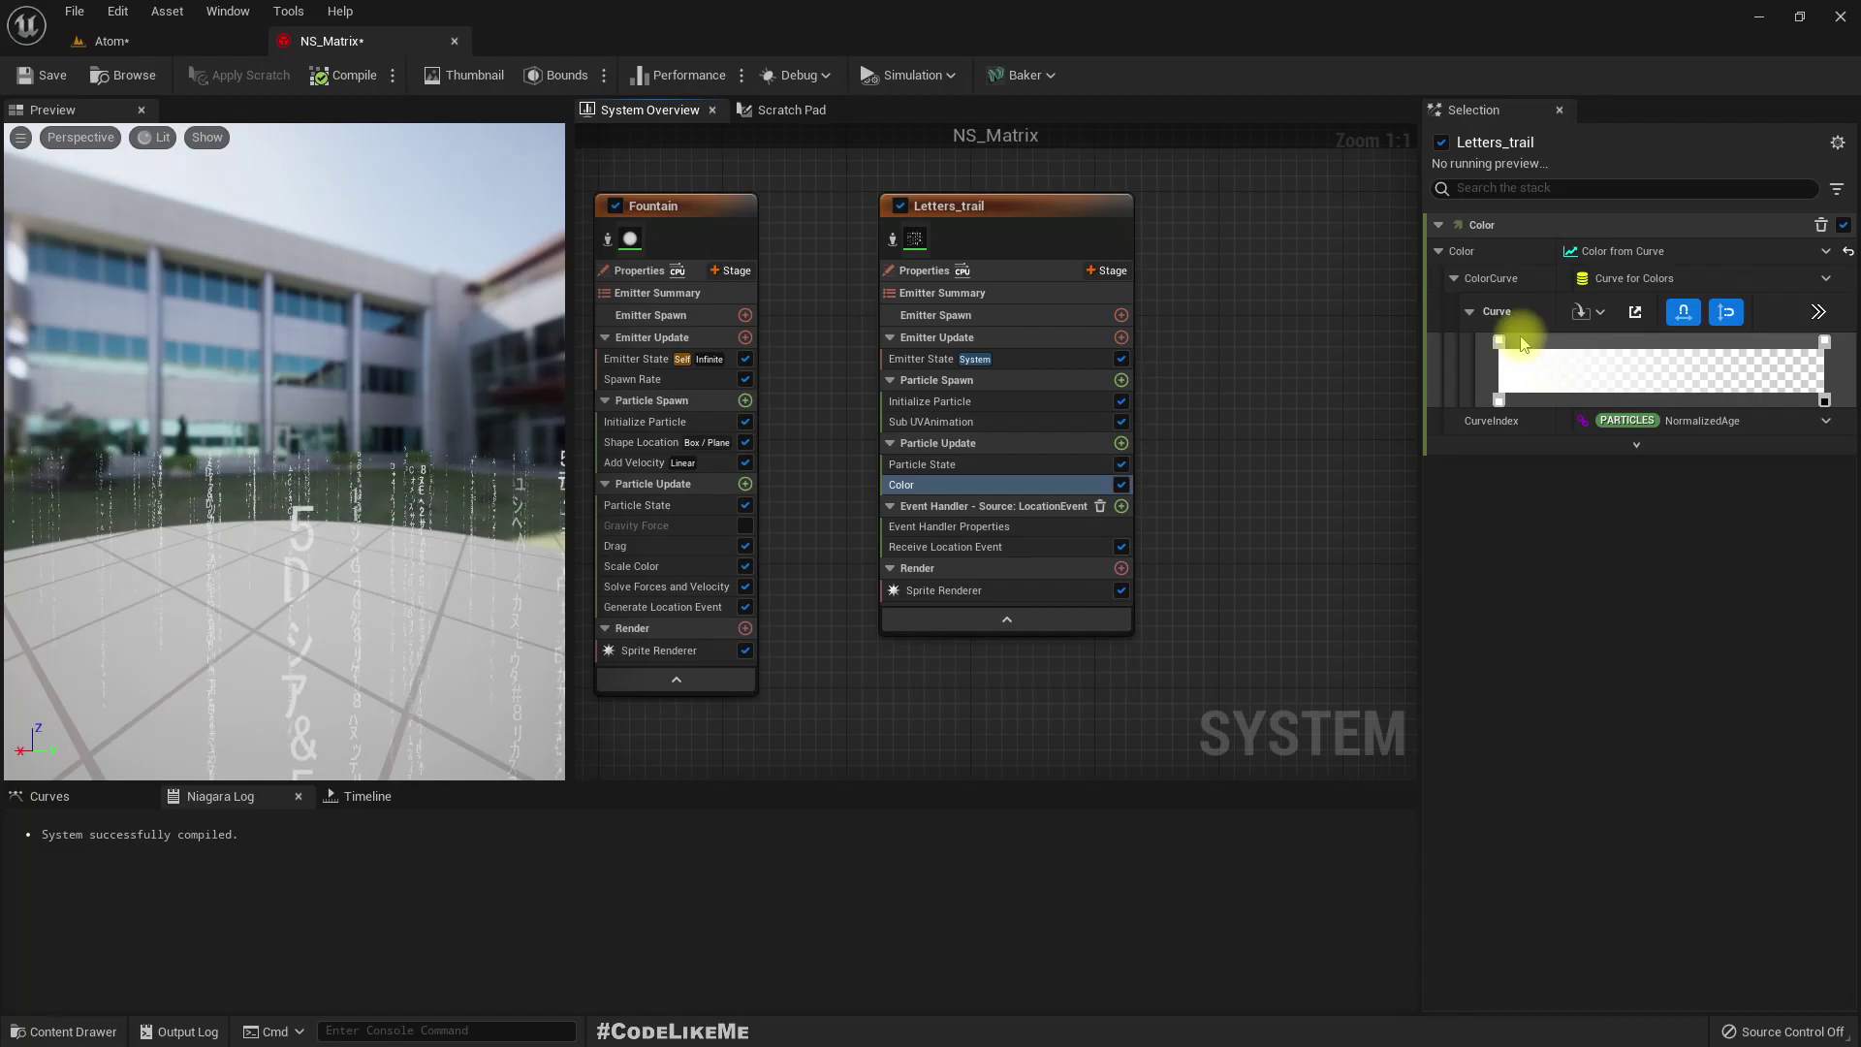
- Switch to the Matrix rain video in the browser and play it briefly to examine how the letter colors change along each trail
key(alt+Tab)
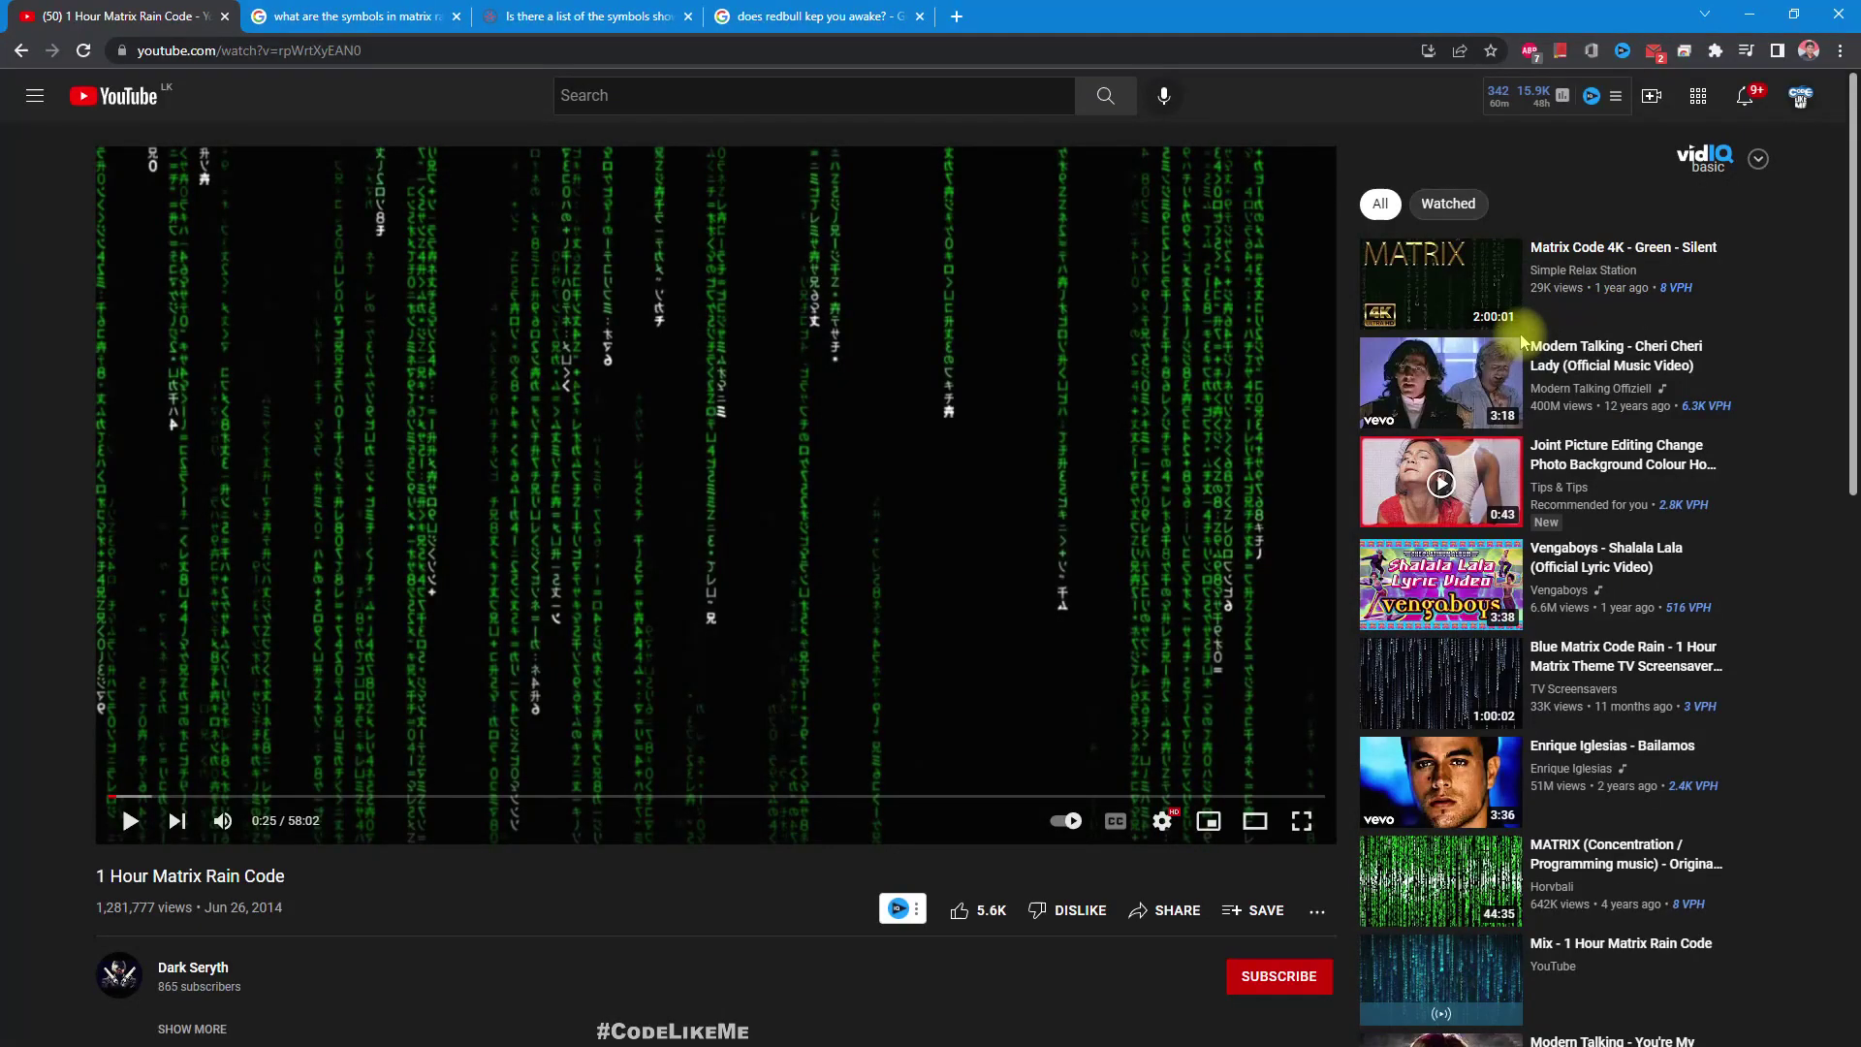
click(693, 307)
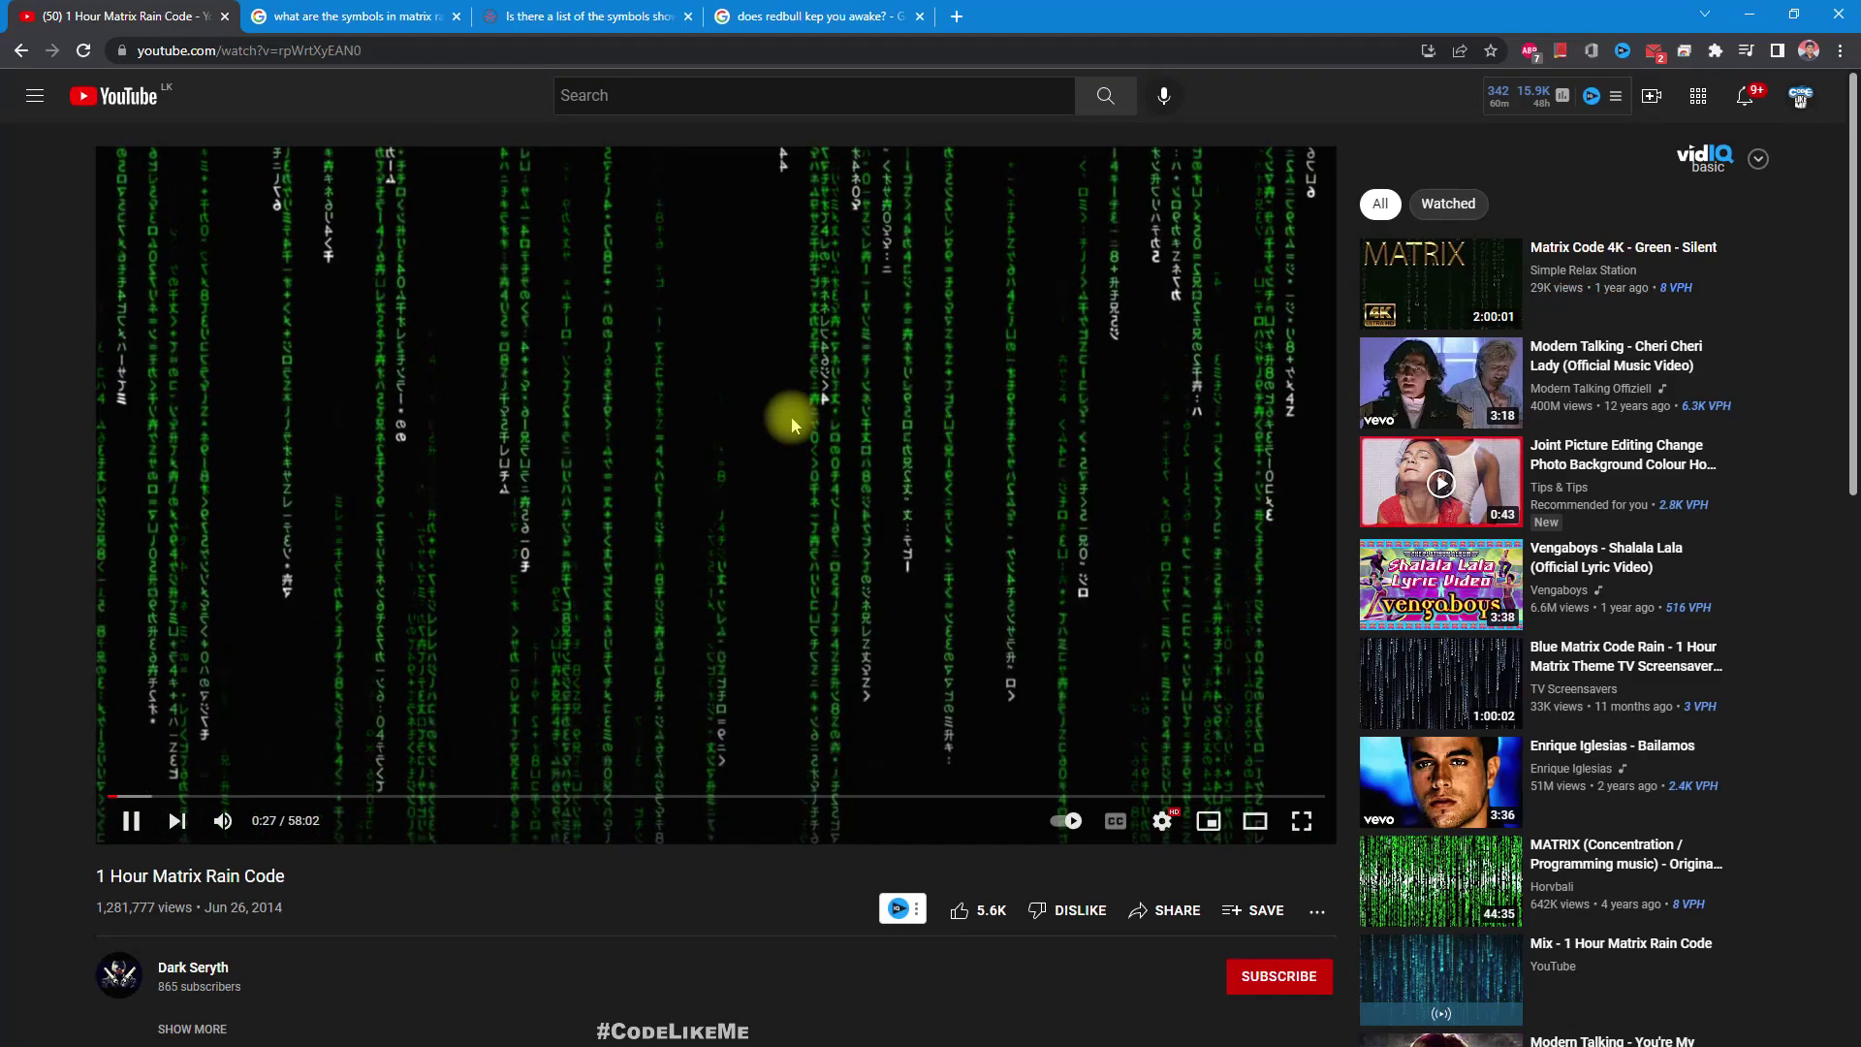
click(674, 488)
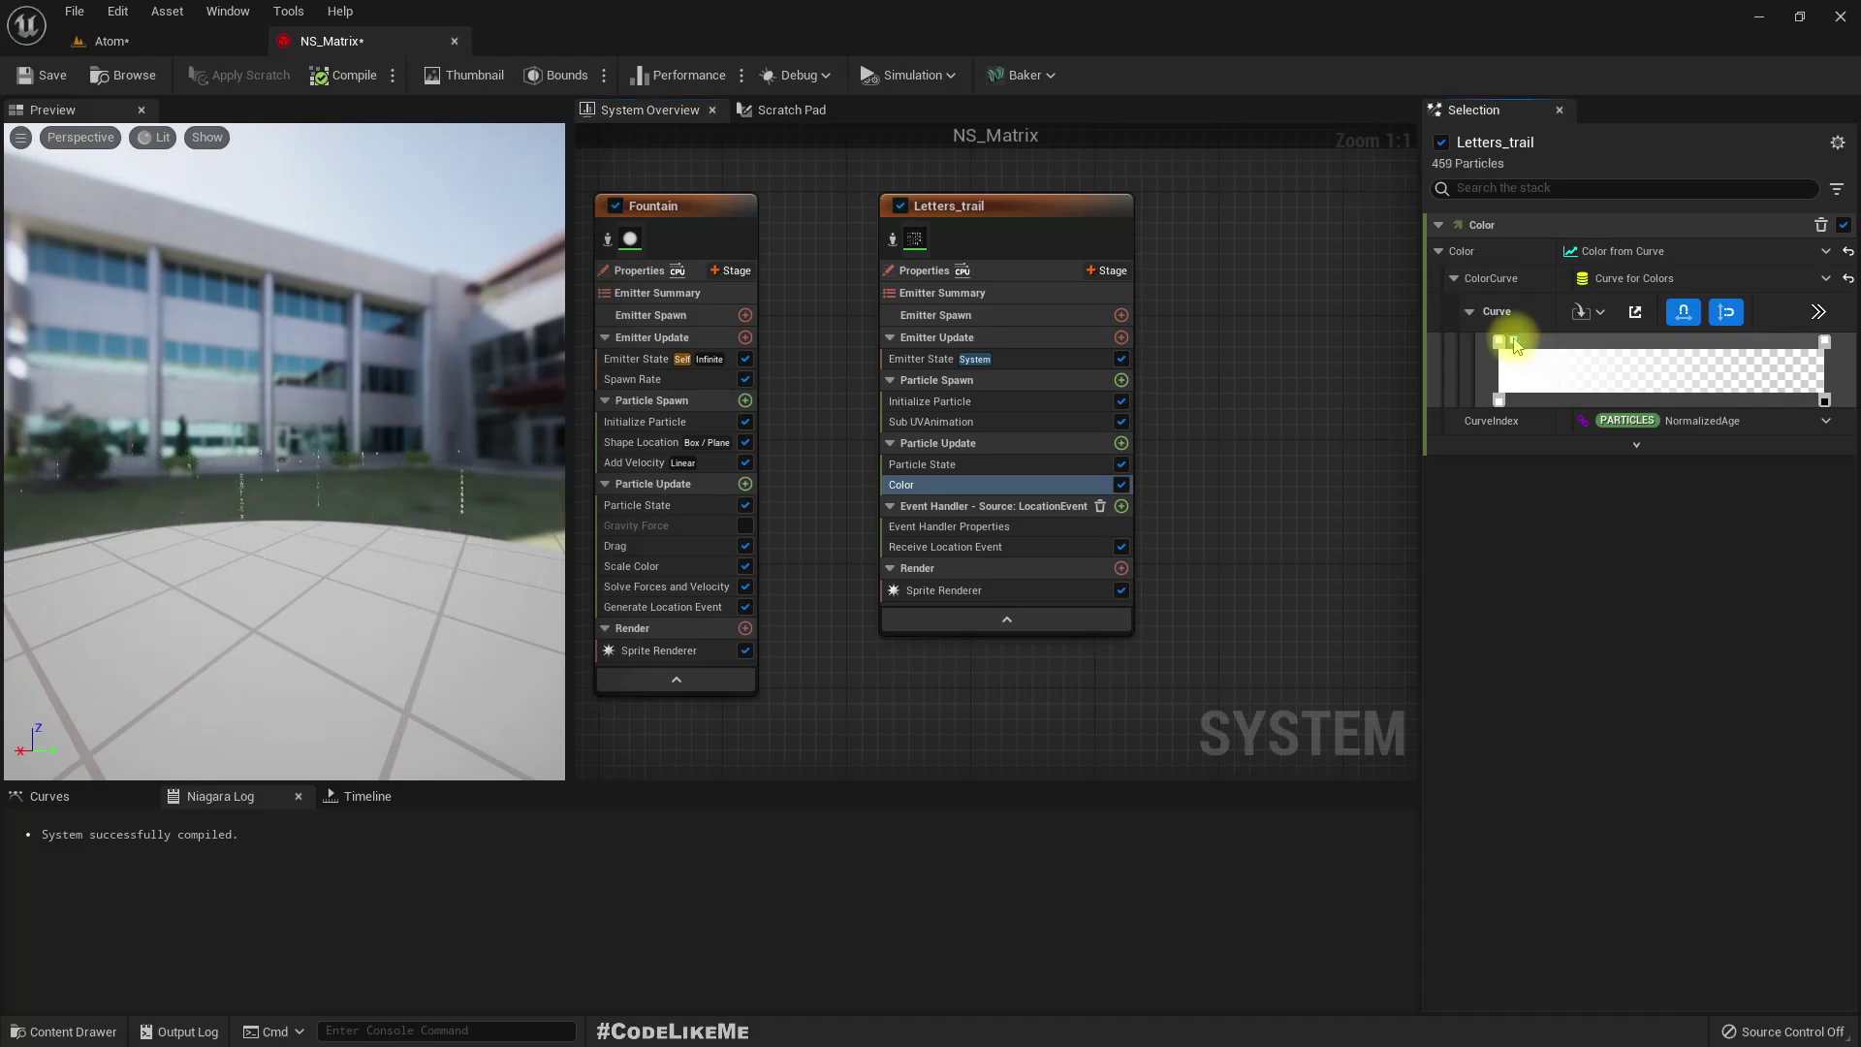
- Make the second key of Letters_trail's color curve pure green, with R 0, G 1 and B 0
double_click(1515, 343)
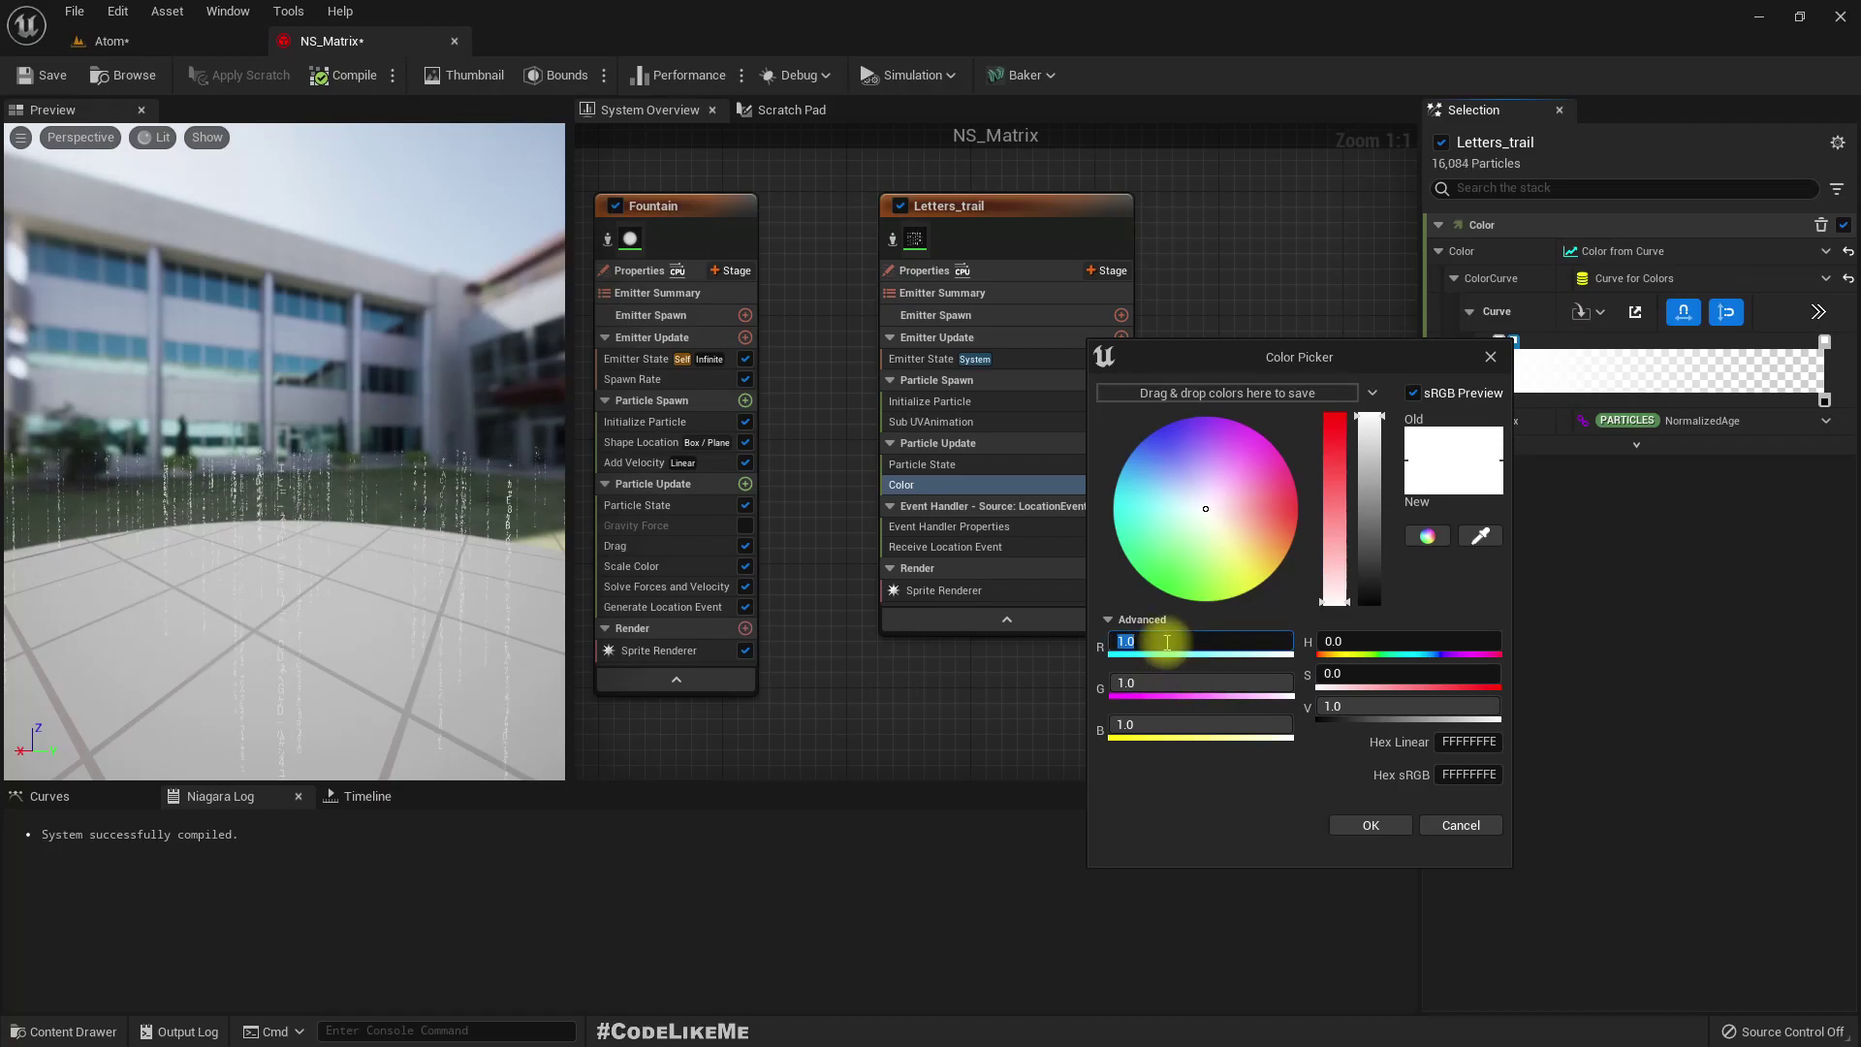
text(0)
key(Tab)
text(0)
key(Return)
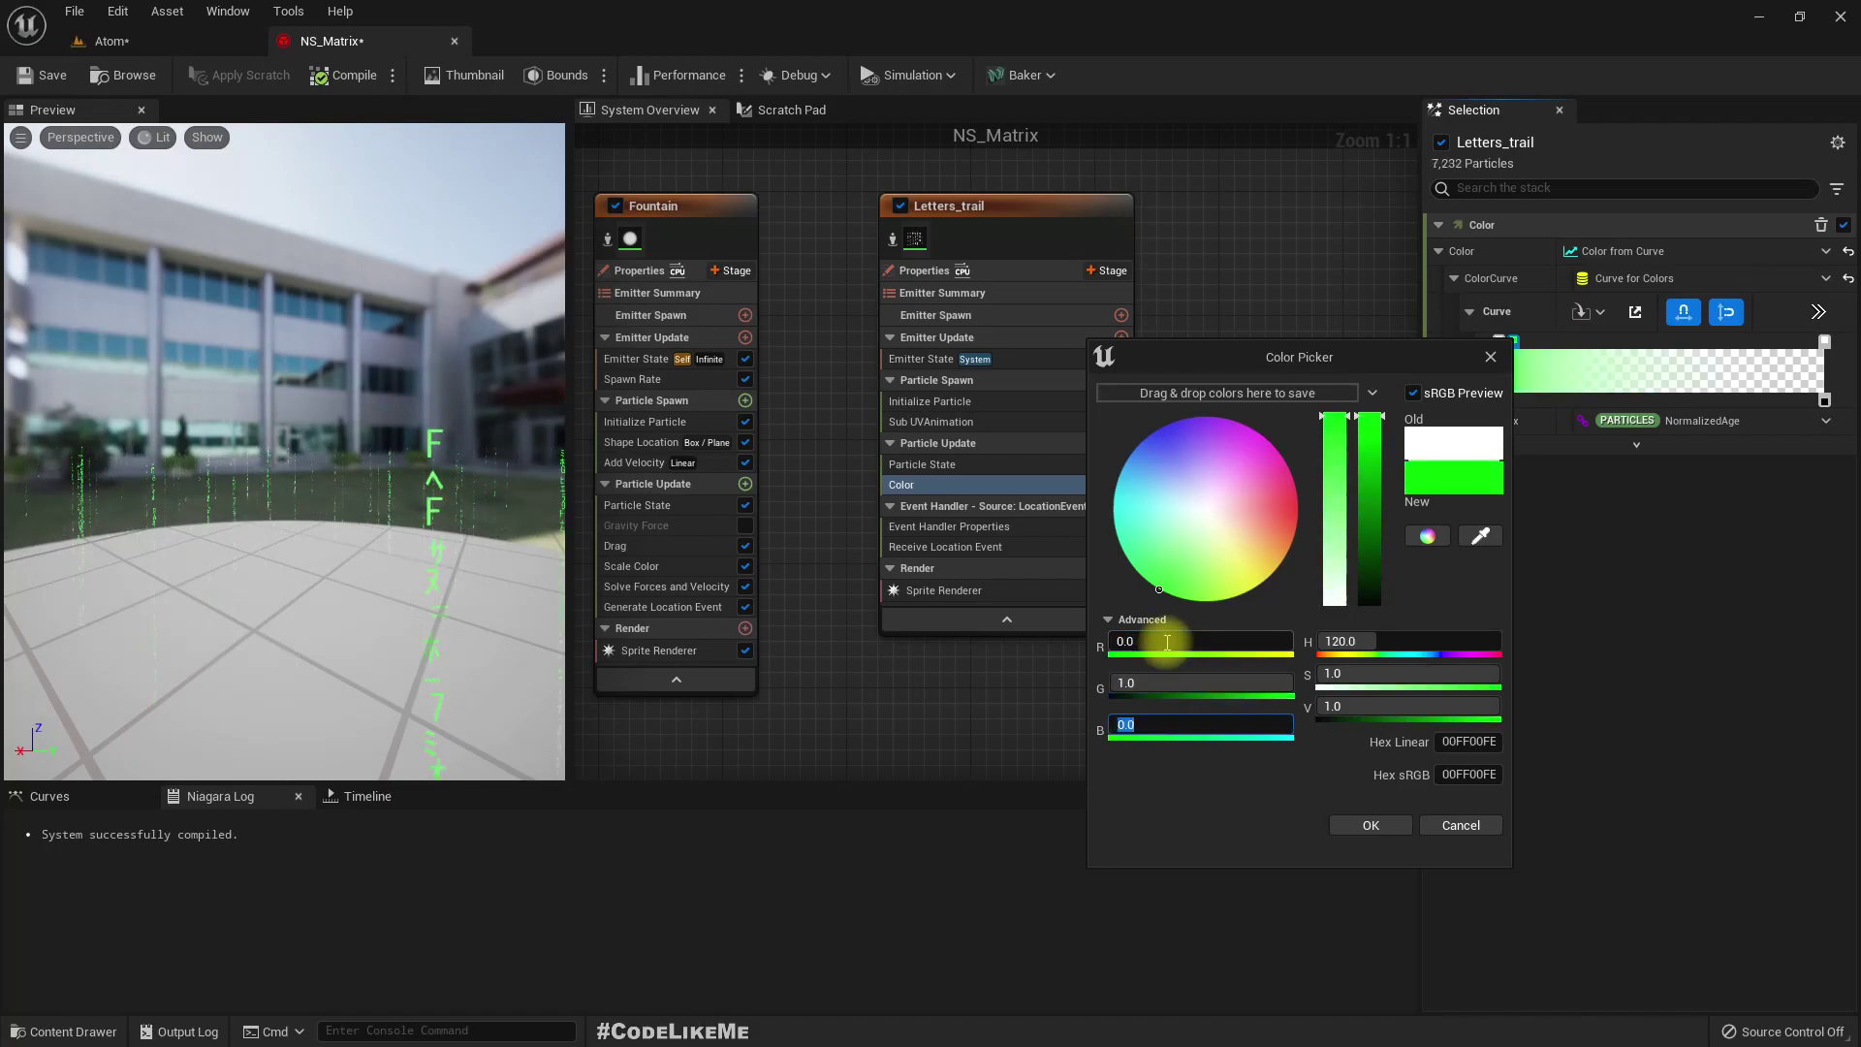
click(1370, 824)
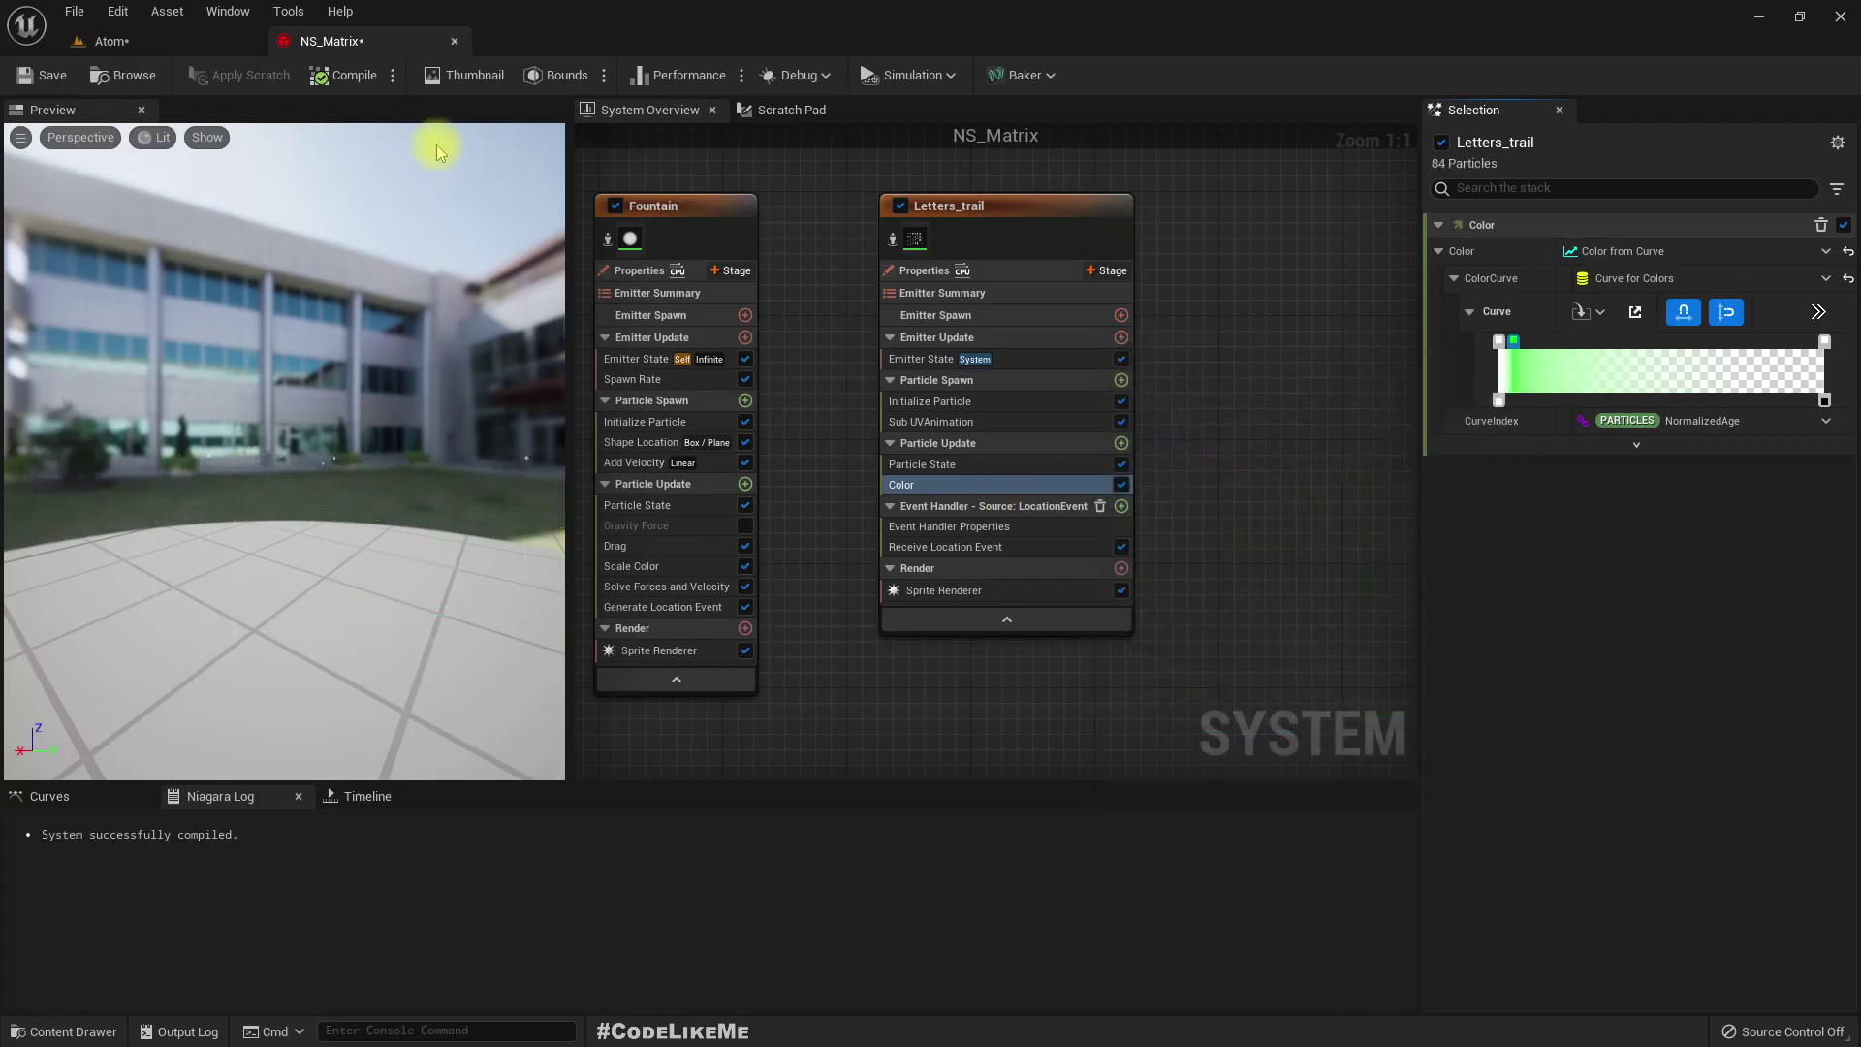
- Return to the Atom level, then create a new level from the Empty Level template, saving Atom's changes
click(146, 39)
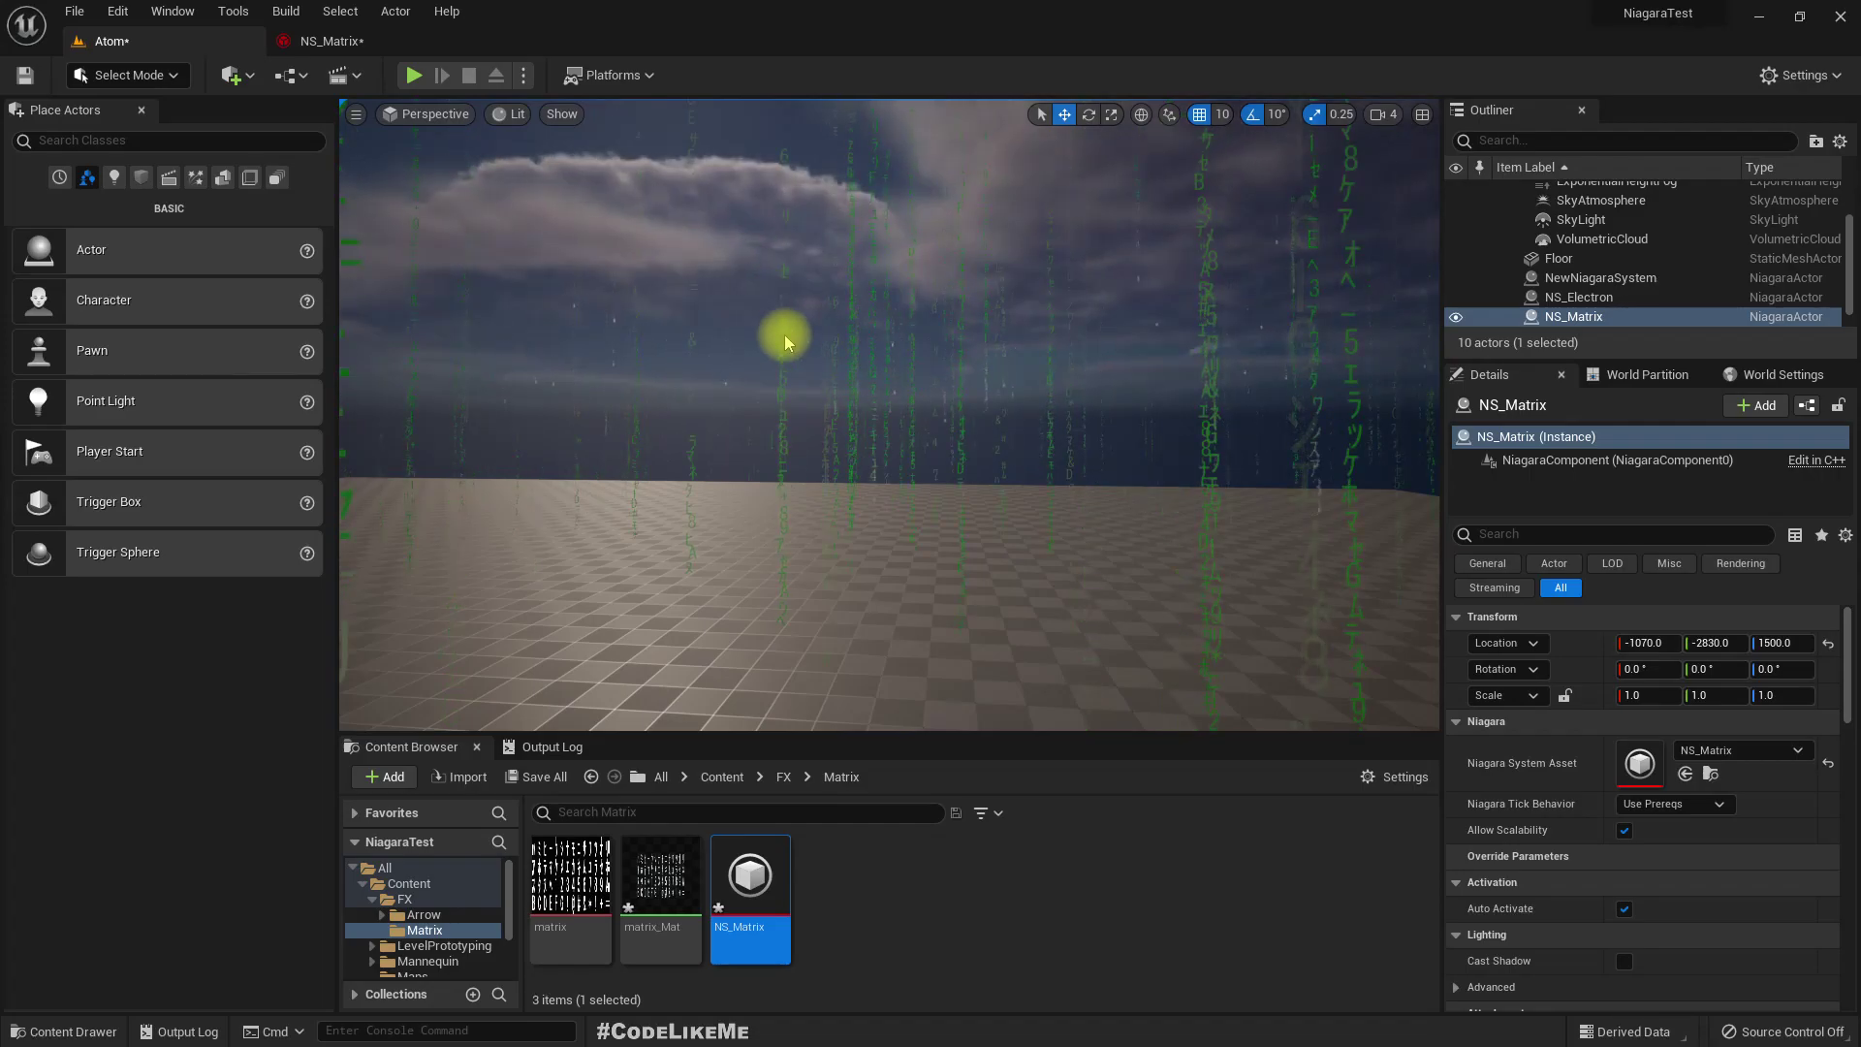
right_drag(527, 349, 610, 351)
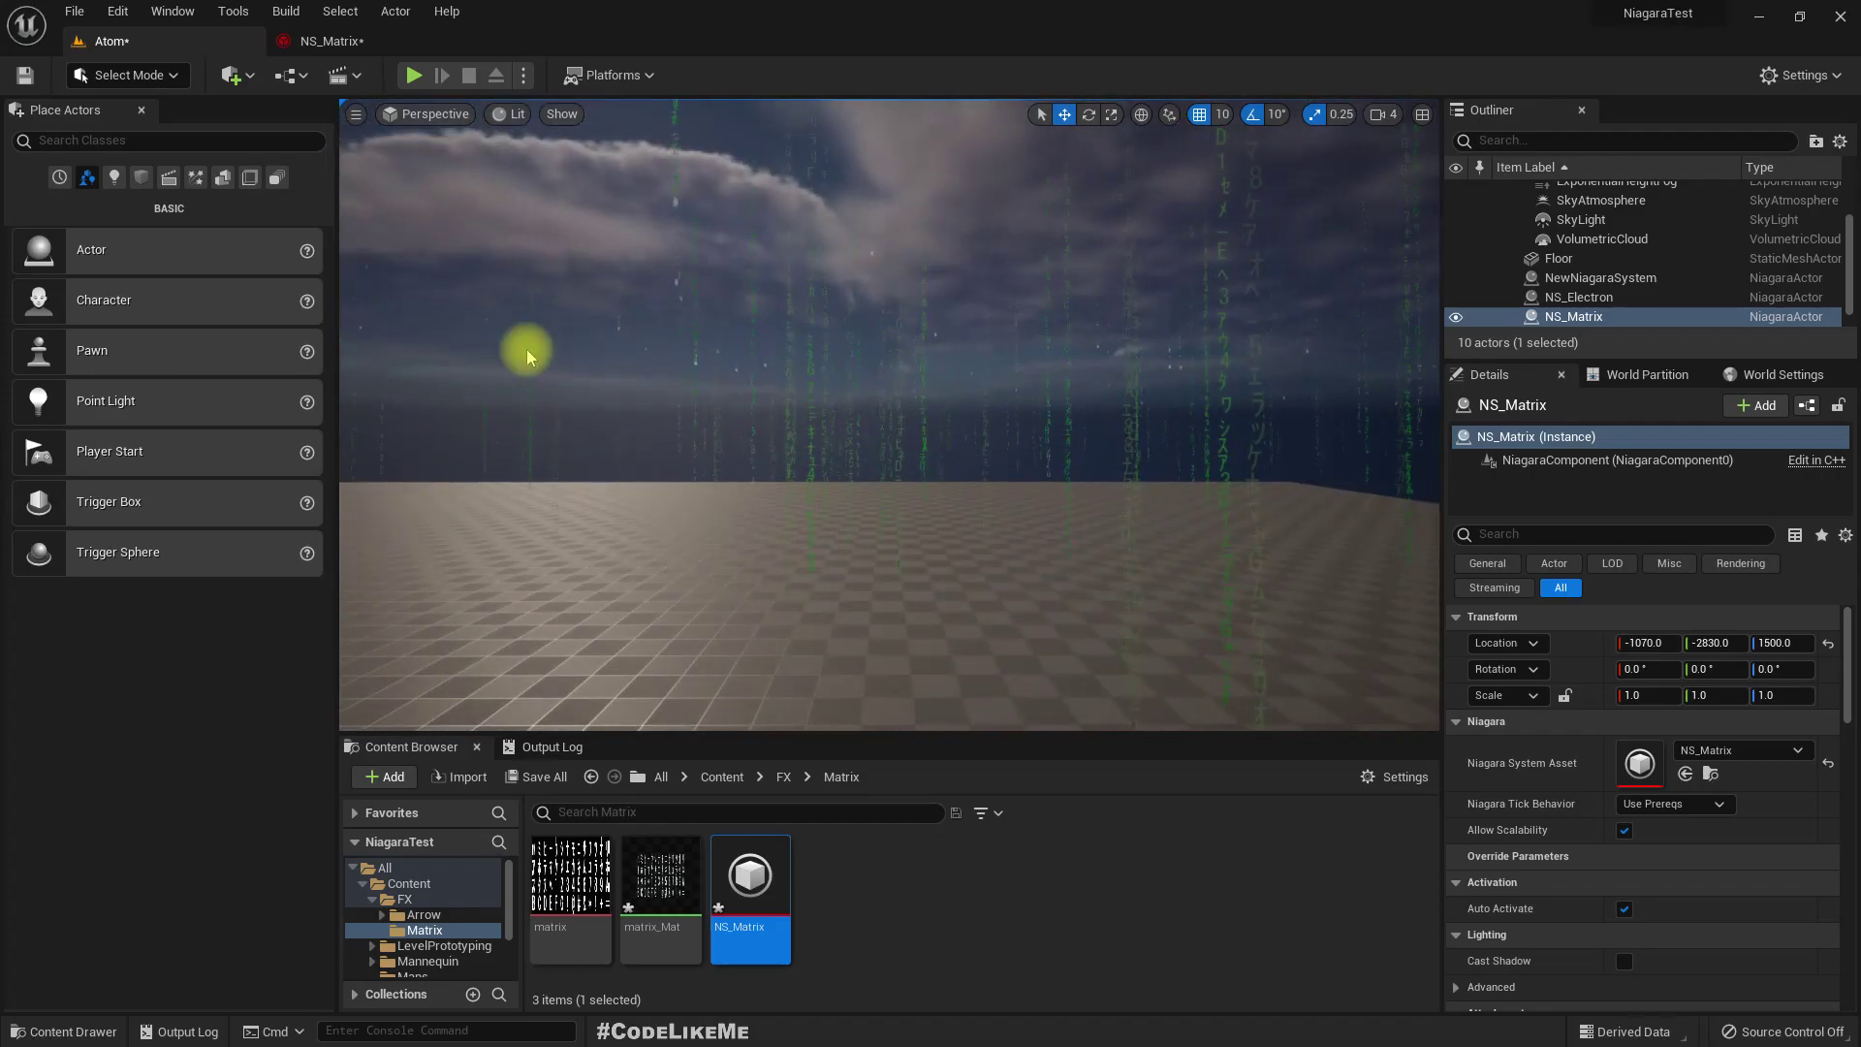
key(ctrl+n)
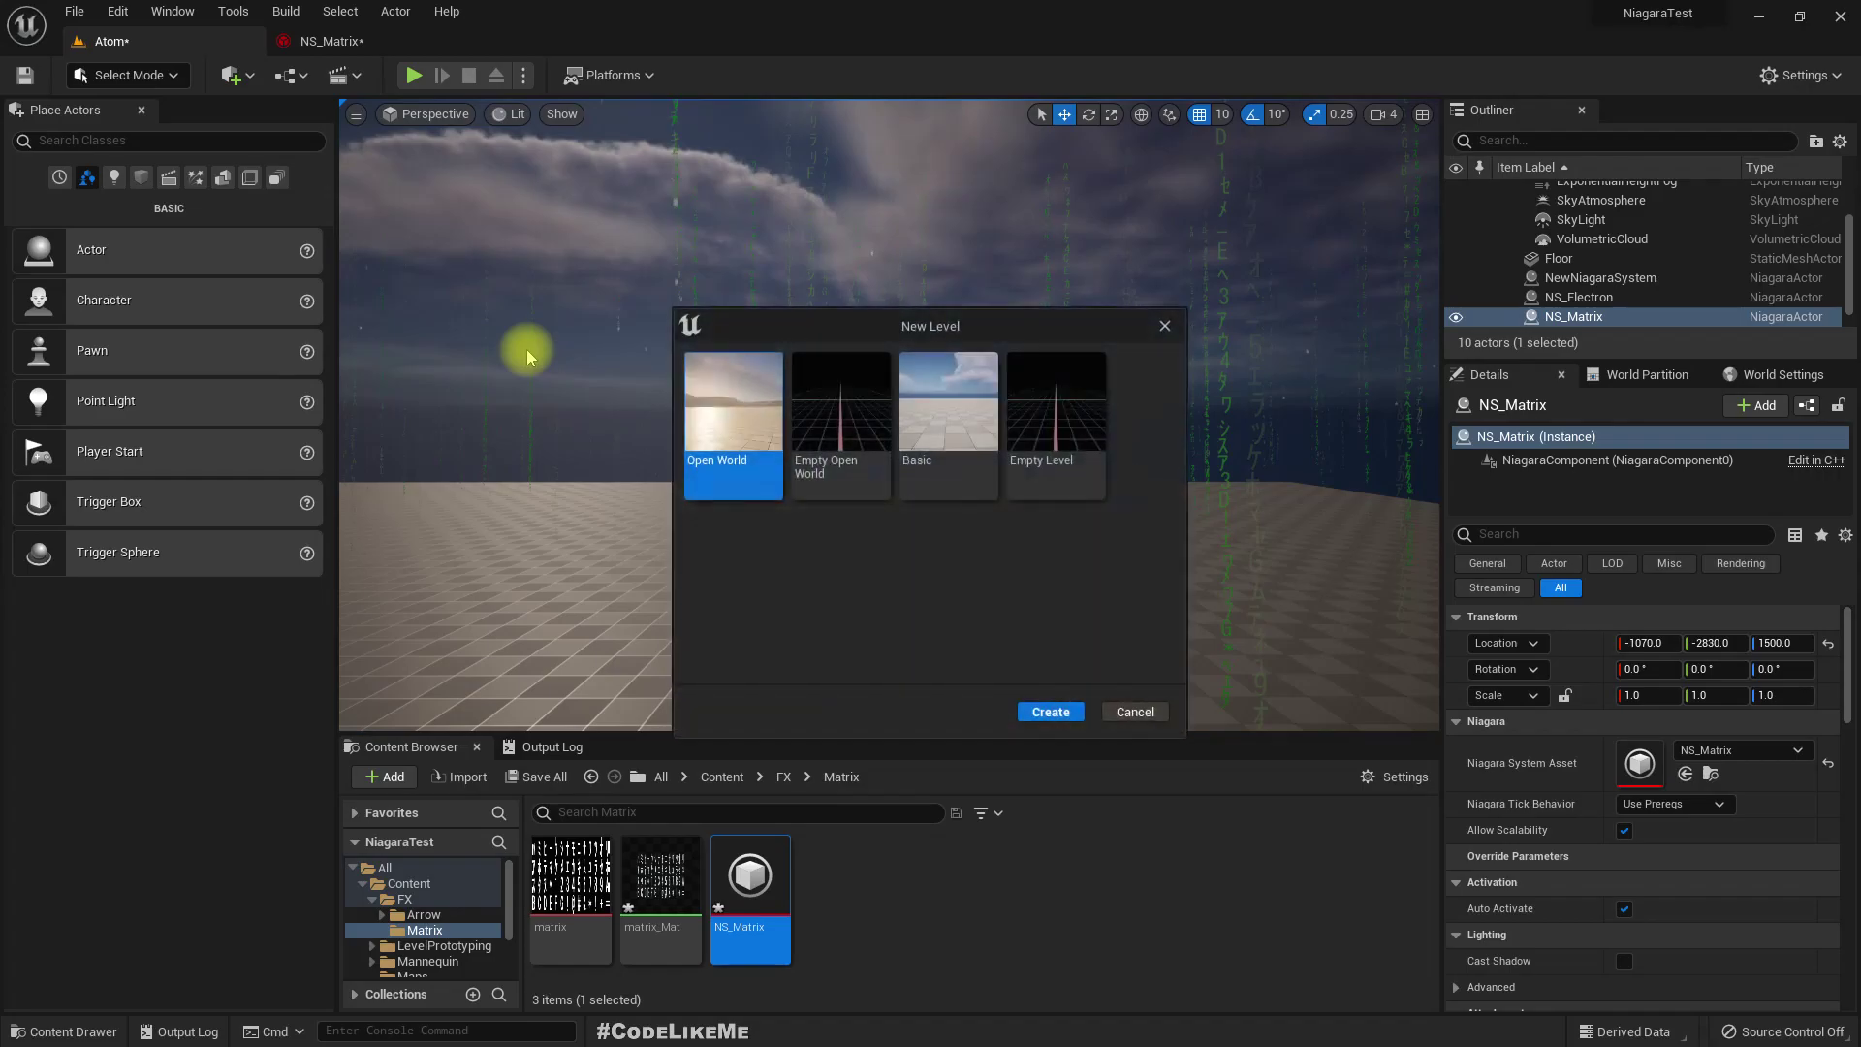
click(1061, 414)
click(1064, 712)
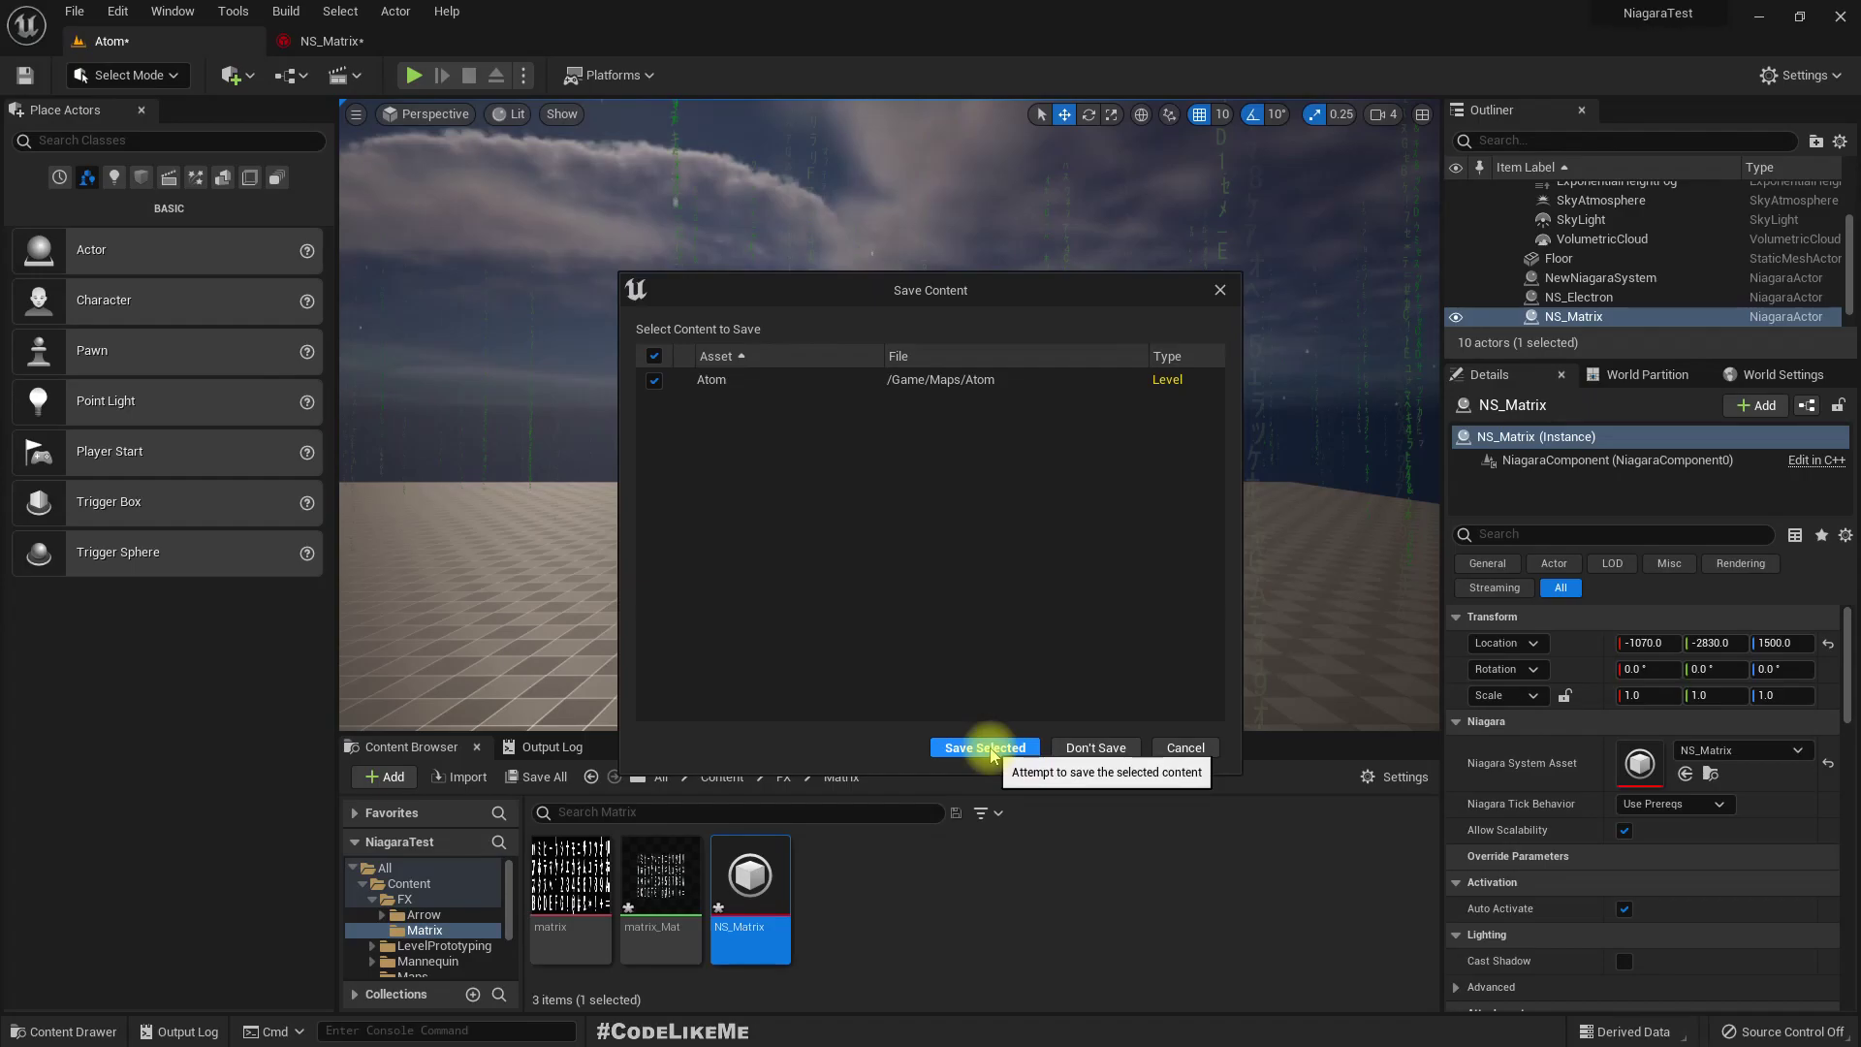
click(986, 748)
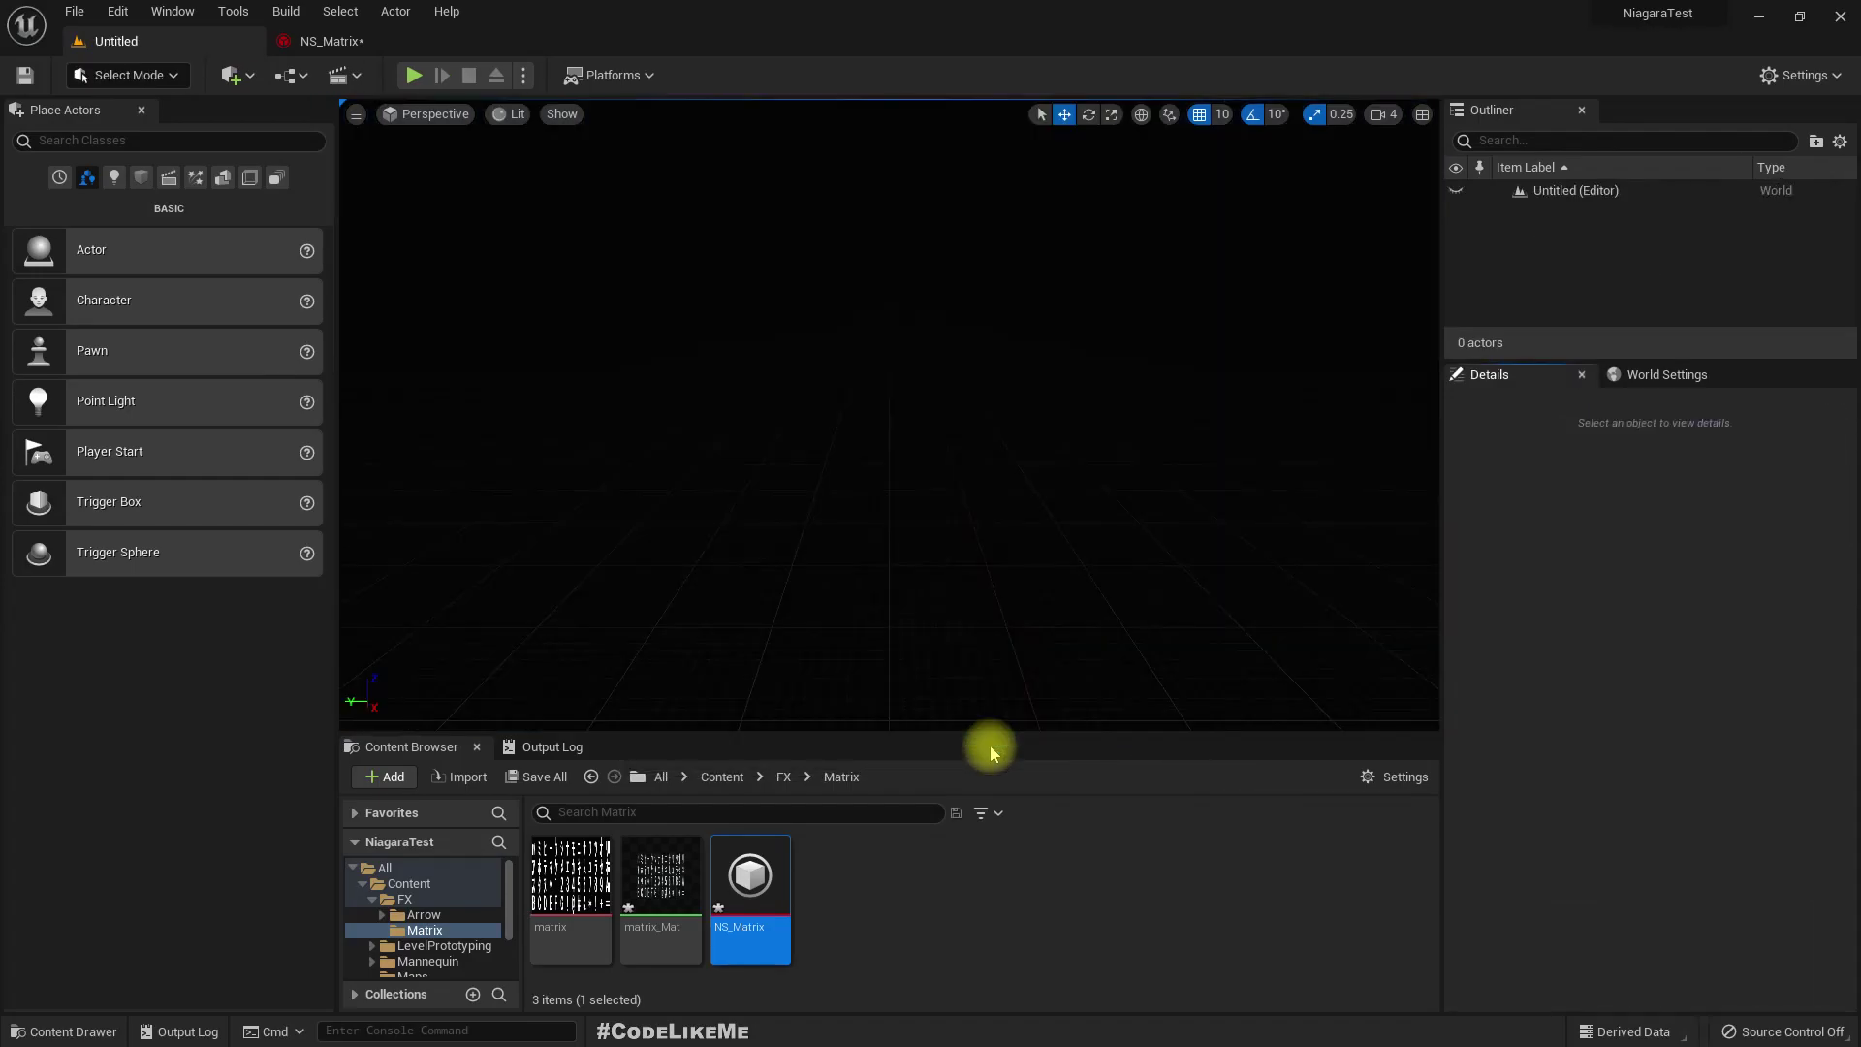
- Place the NS_Matrix system in the empty level, raise its Z location to 1000, and view the falling letters
drag(733, 876, 849, 211)
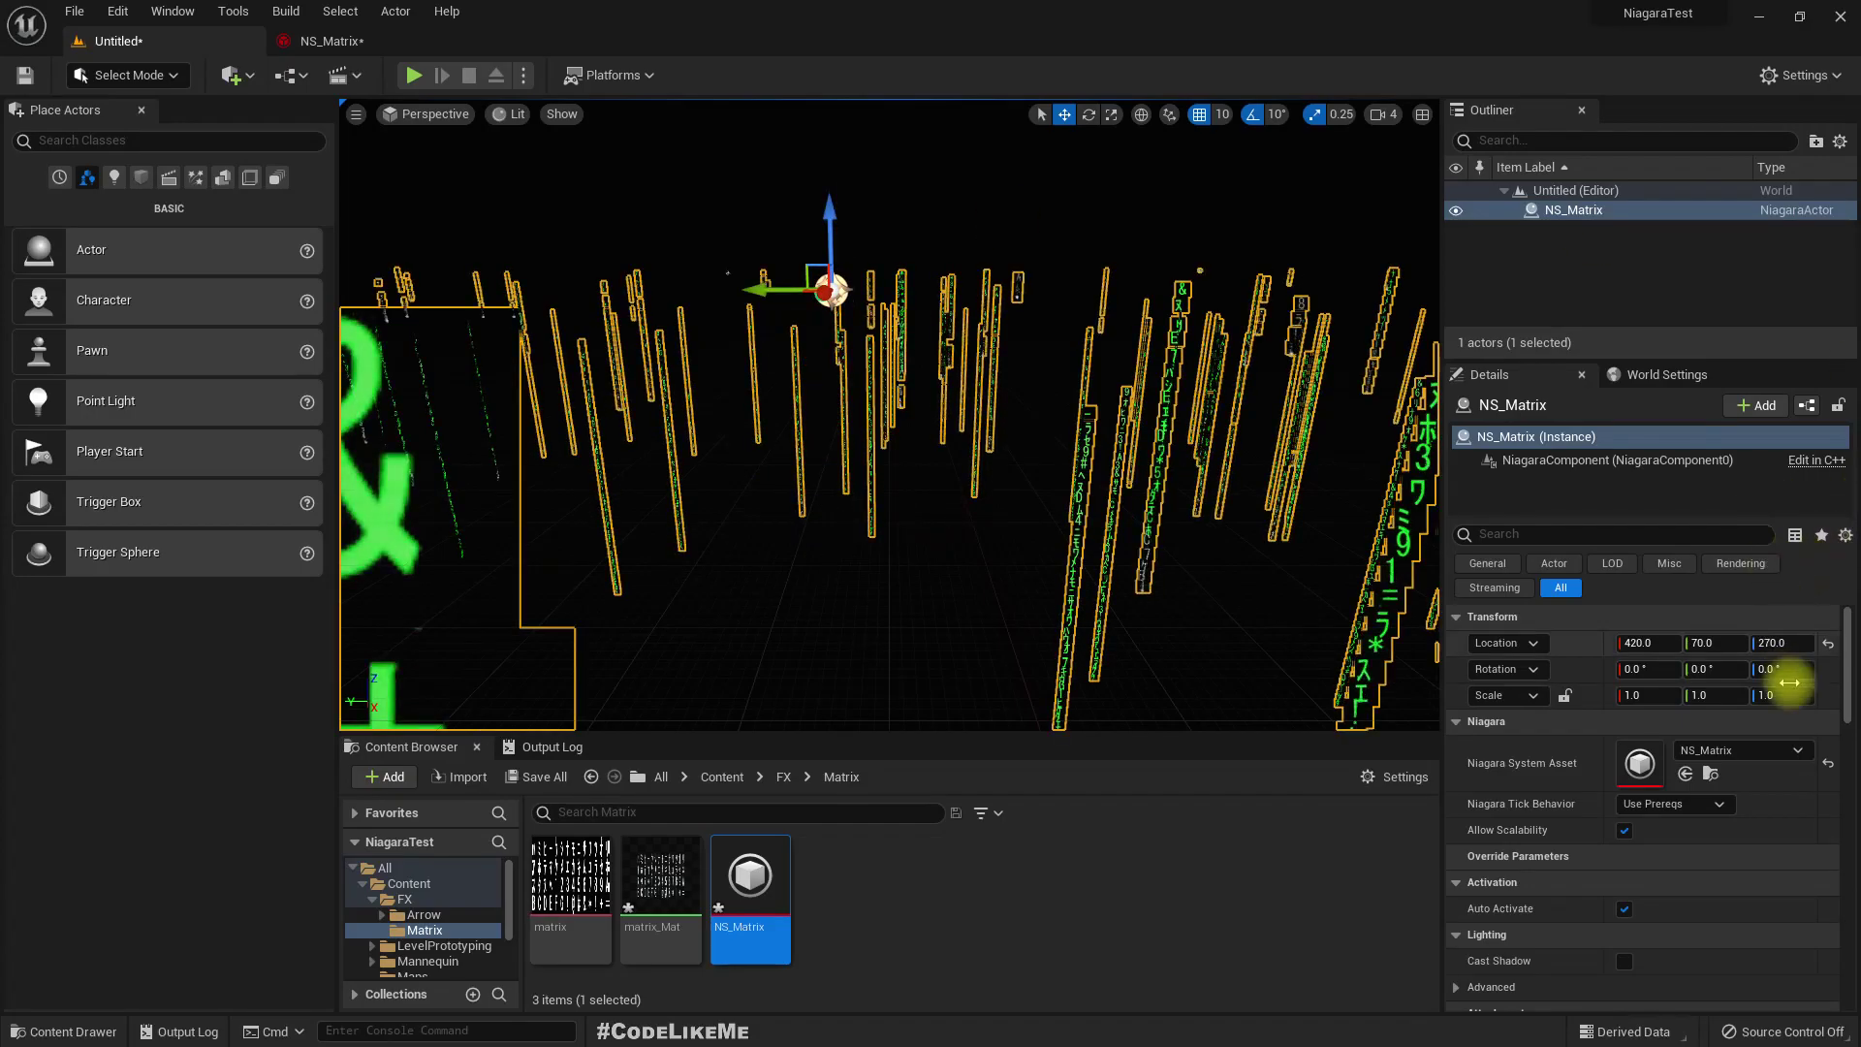
click(1798, 640)
text(500)
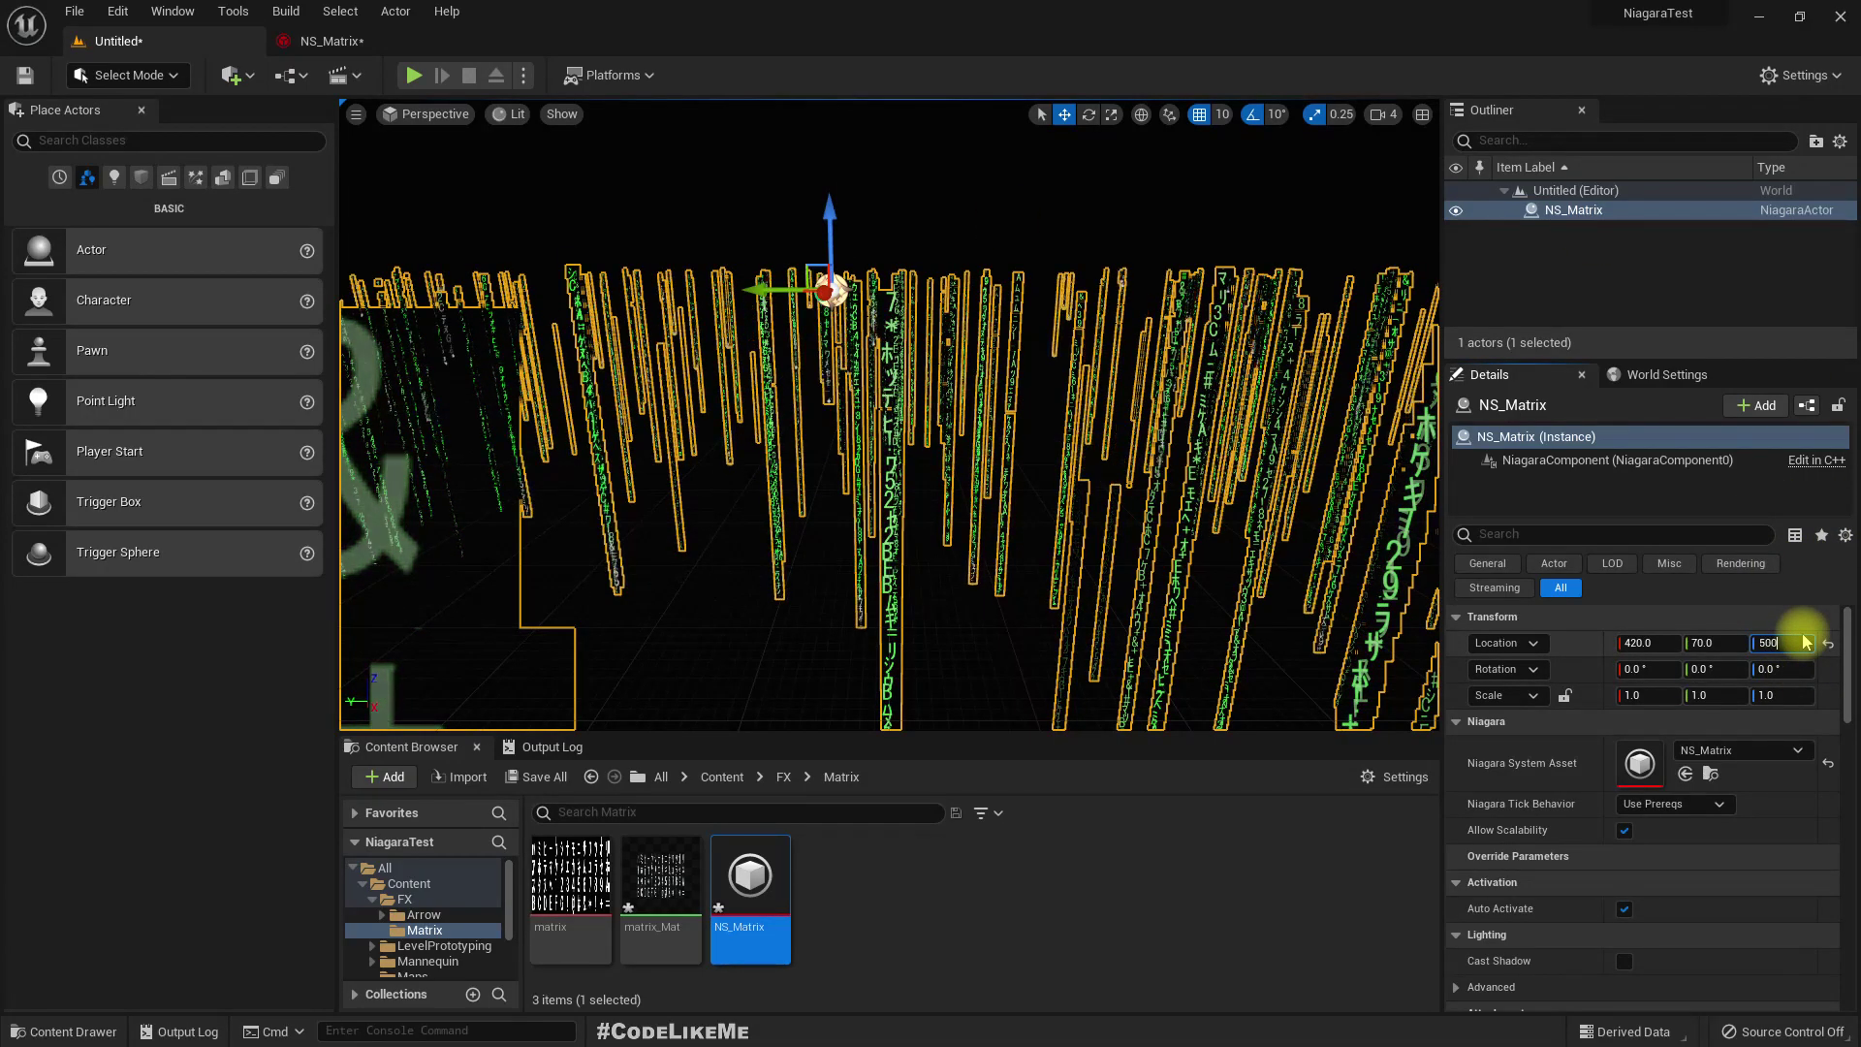
key(Return)
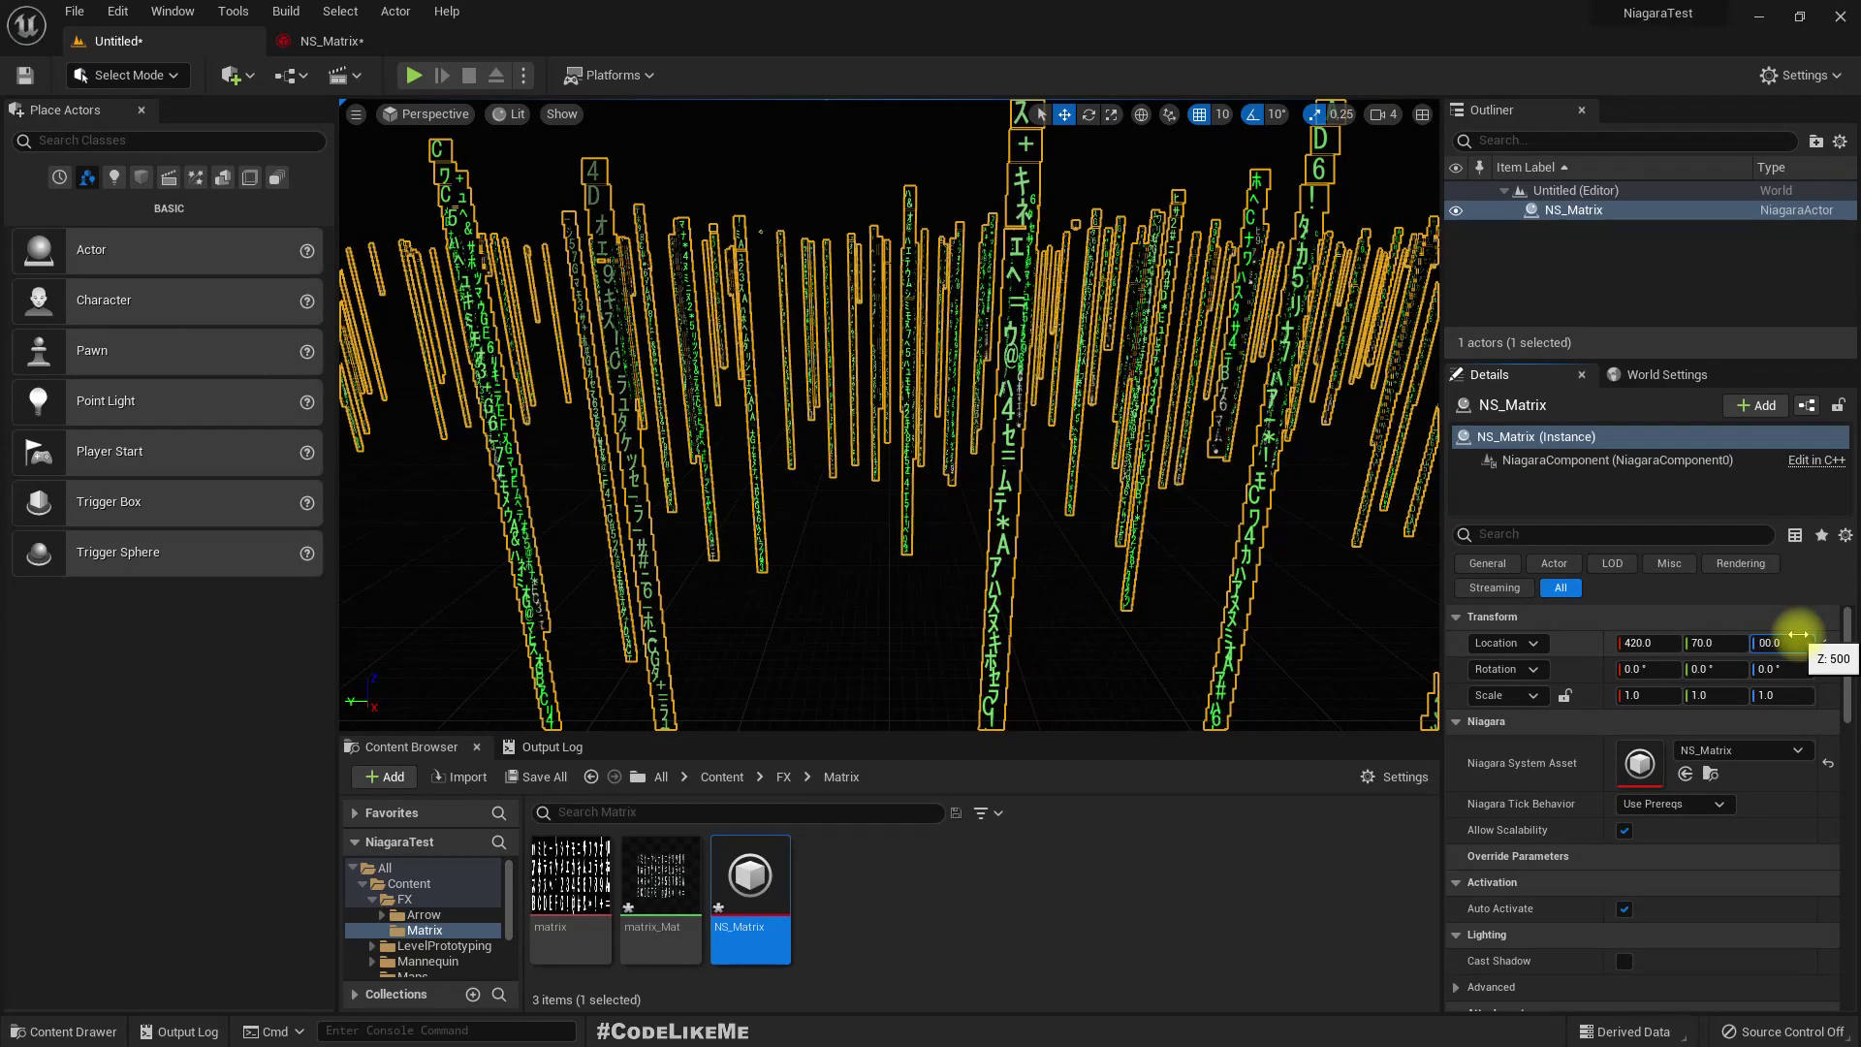
key(Return)
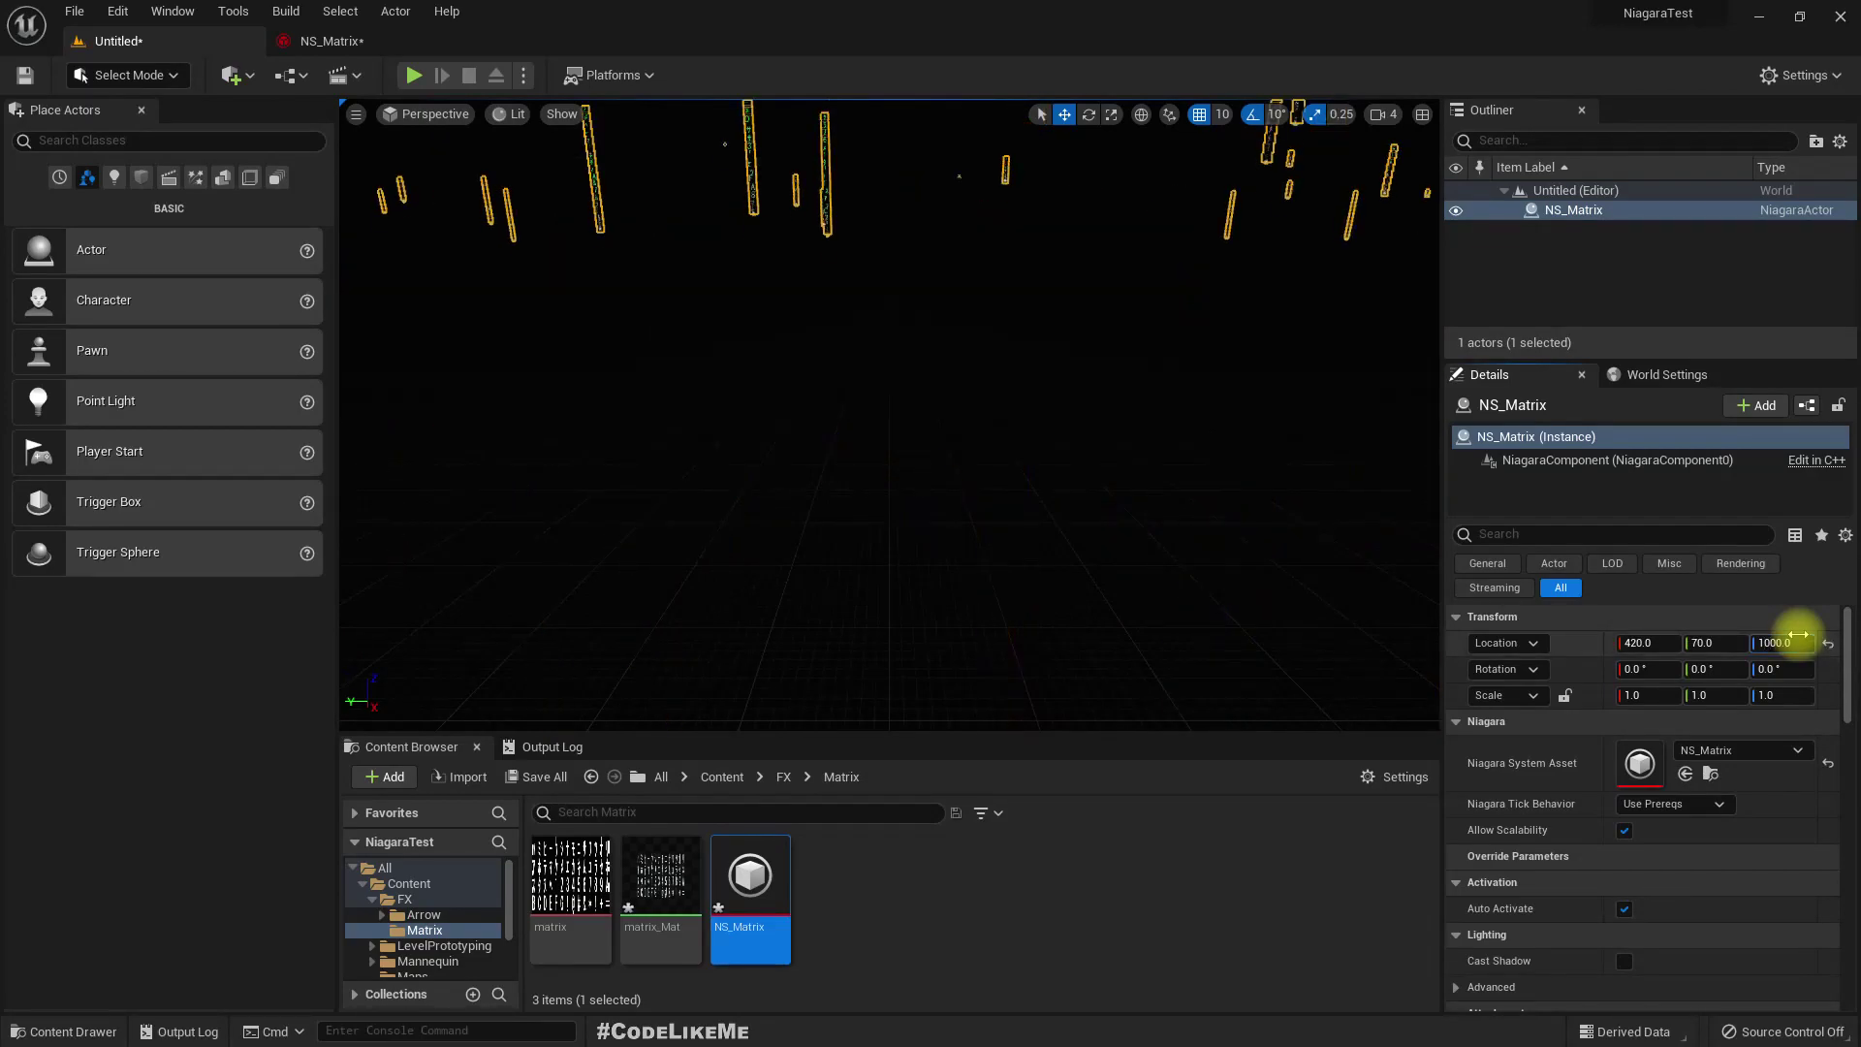
click(1002, 569)
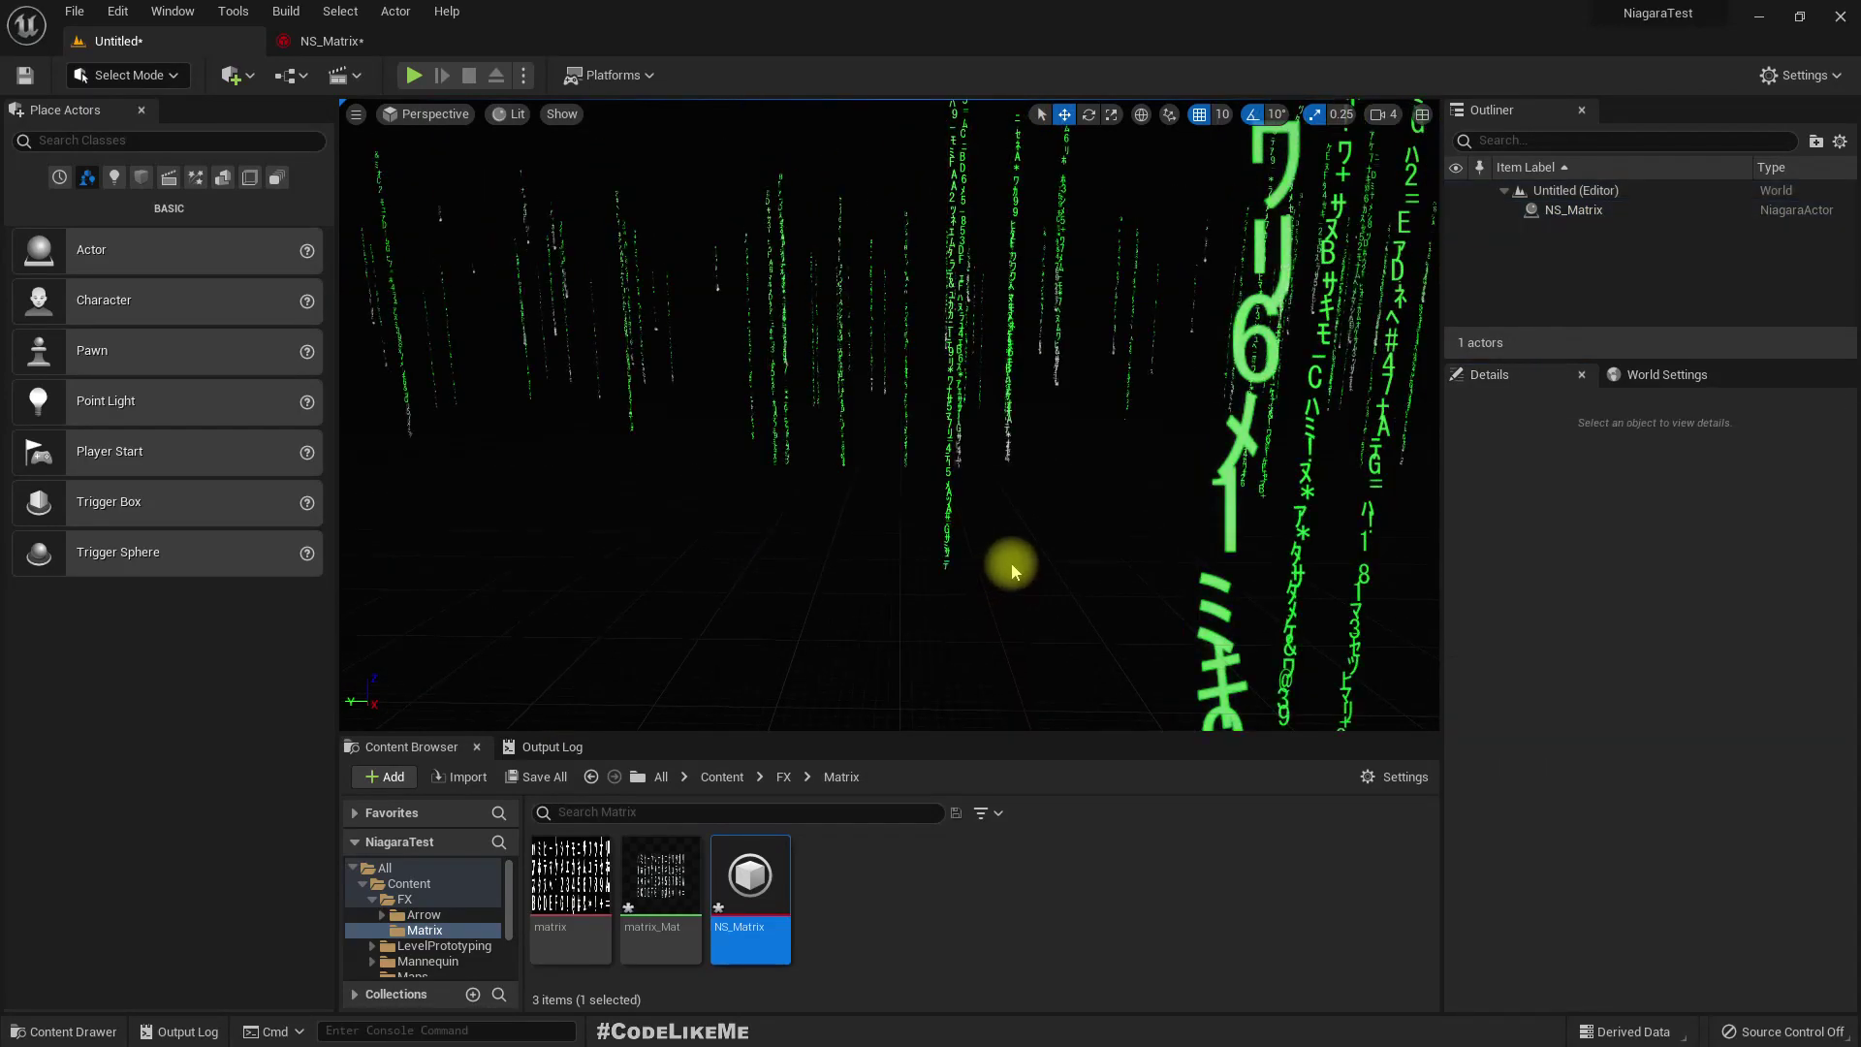
mouse_move(1010, 570)
right_down()
mouse_move(1015, 106)
mouse_move(1027, 136)
mouse_move(1042, 87)
mouse_move(1056, 213)
mouse_move(1013, 562)
right_up()
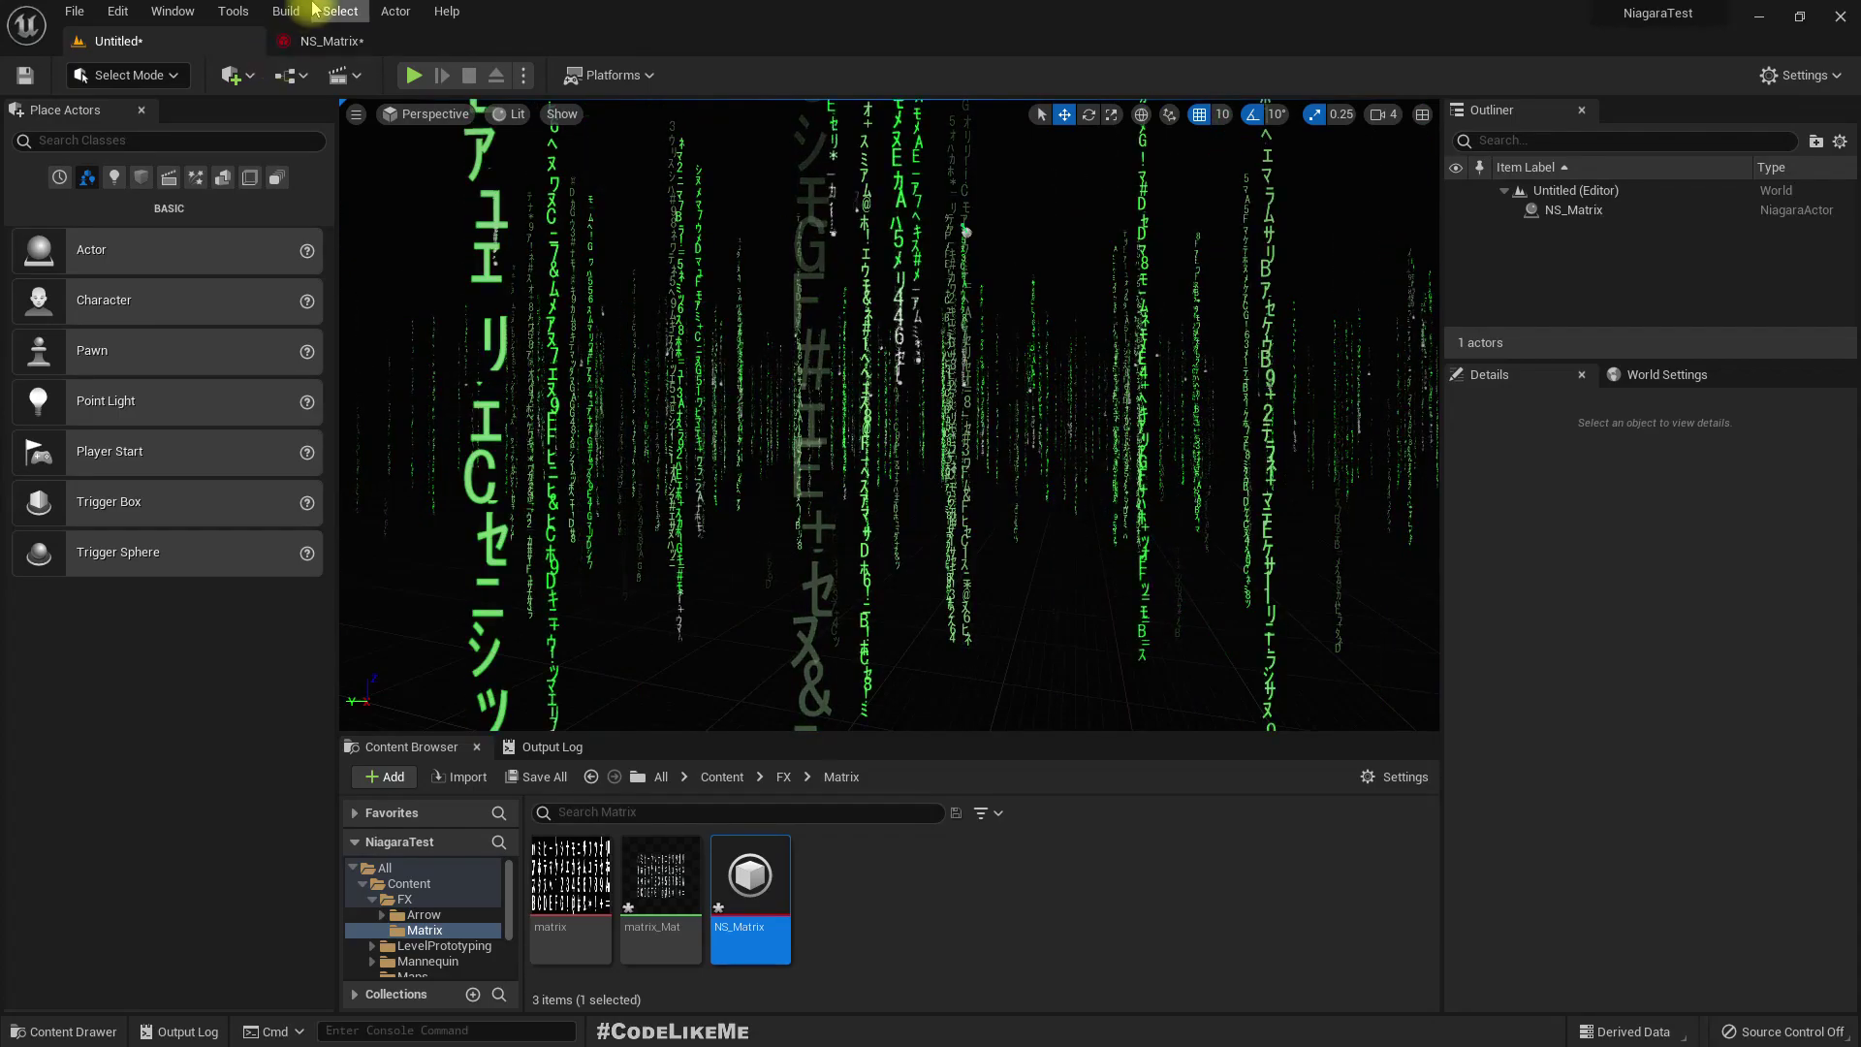
- Brighten the white first key of Letters_trail's color curve by setting its V value to 50
click(324, 39)
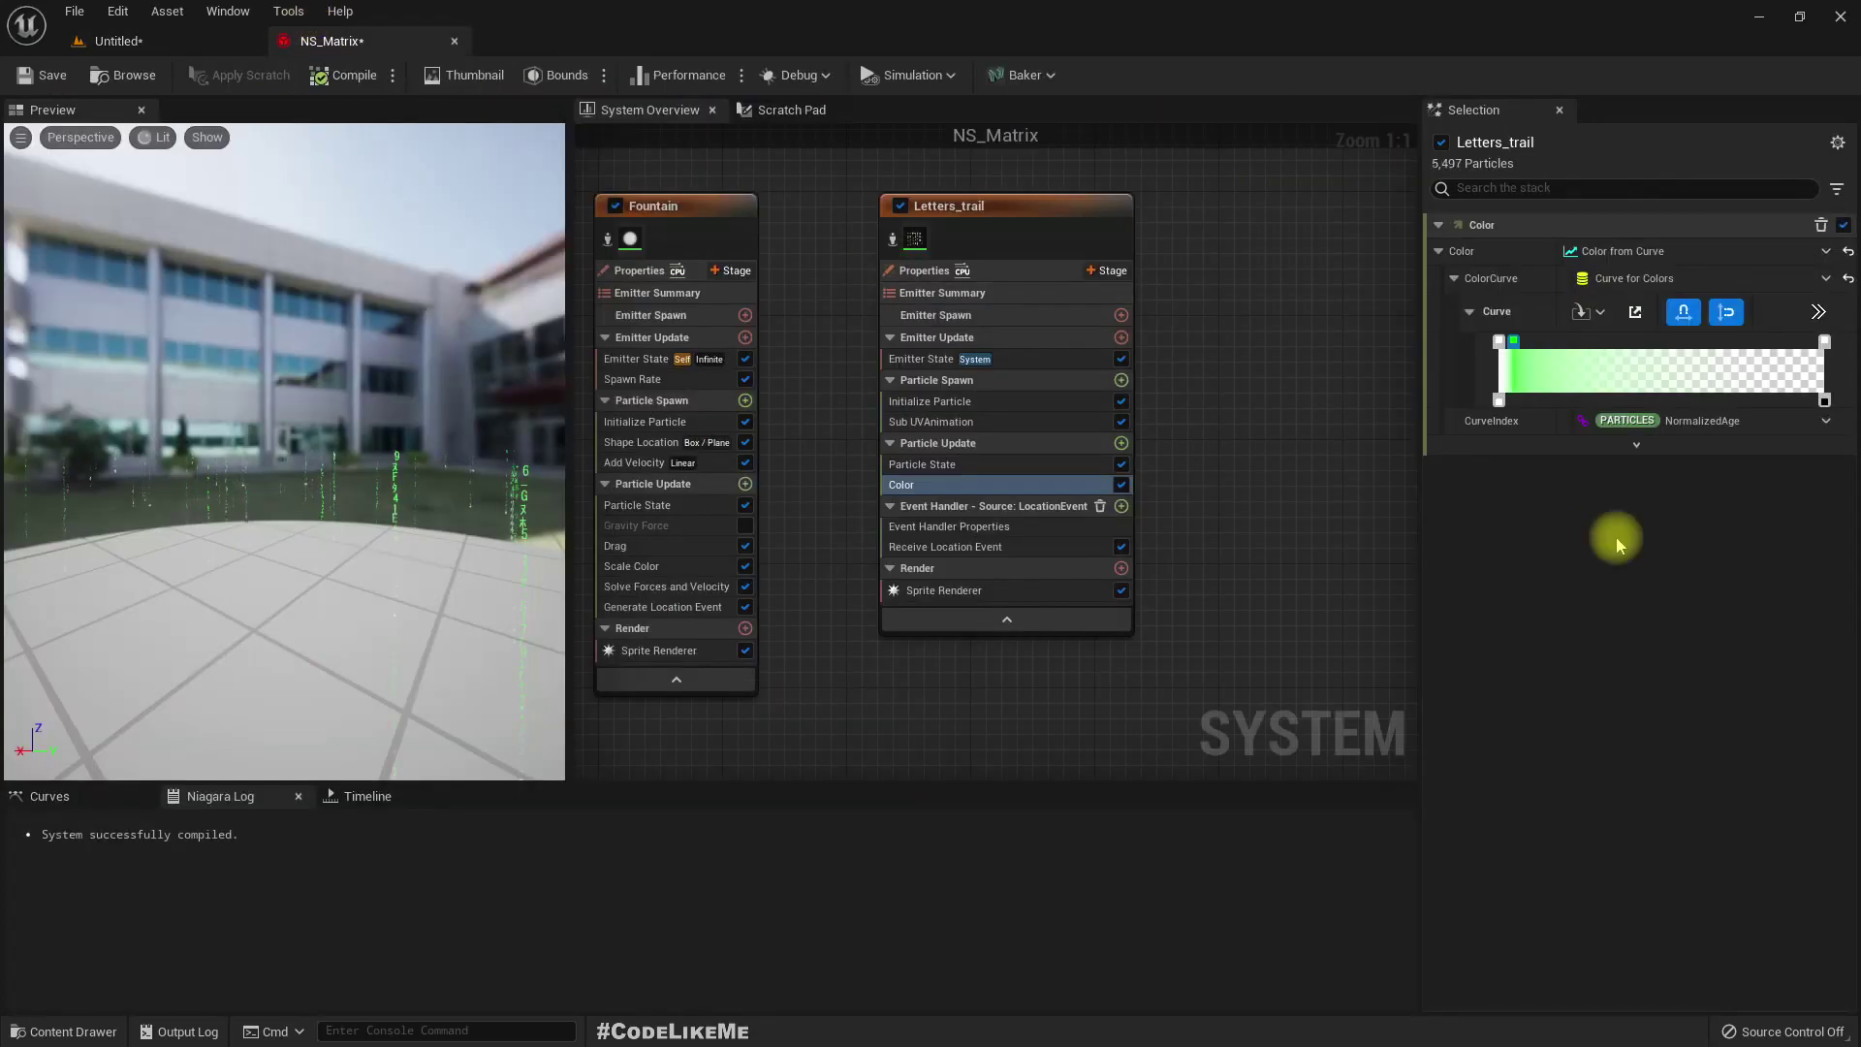
double_click(1500, 345)
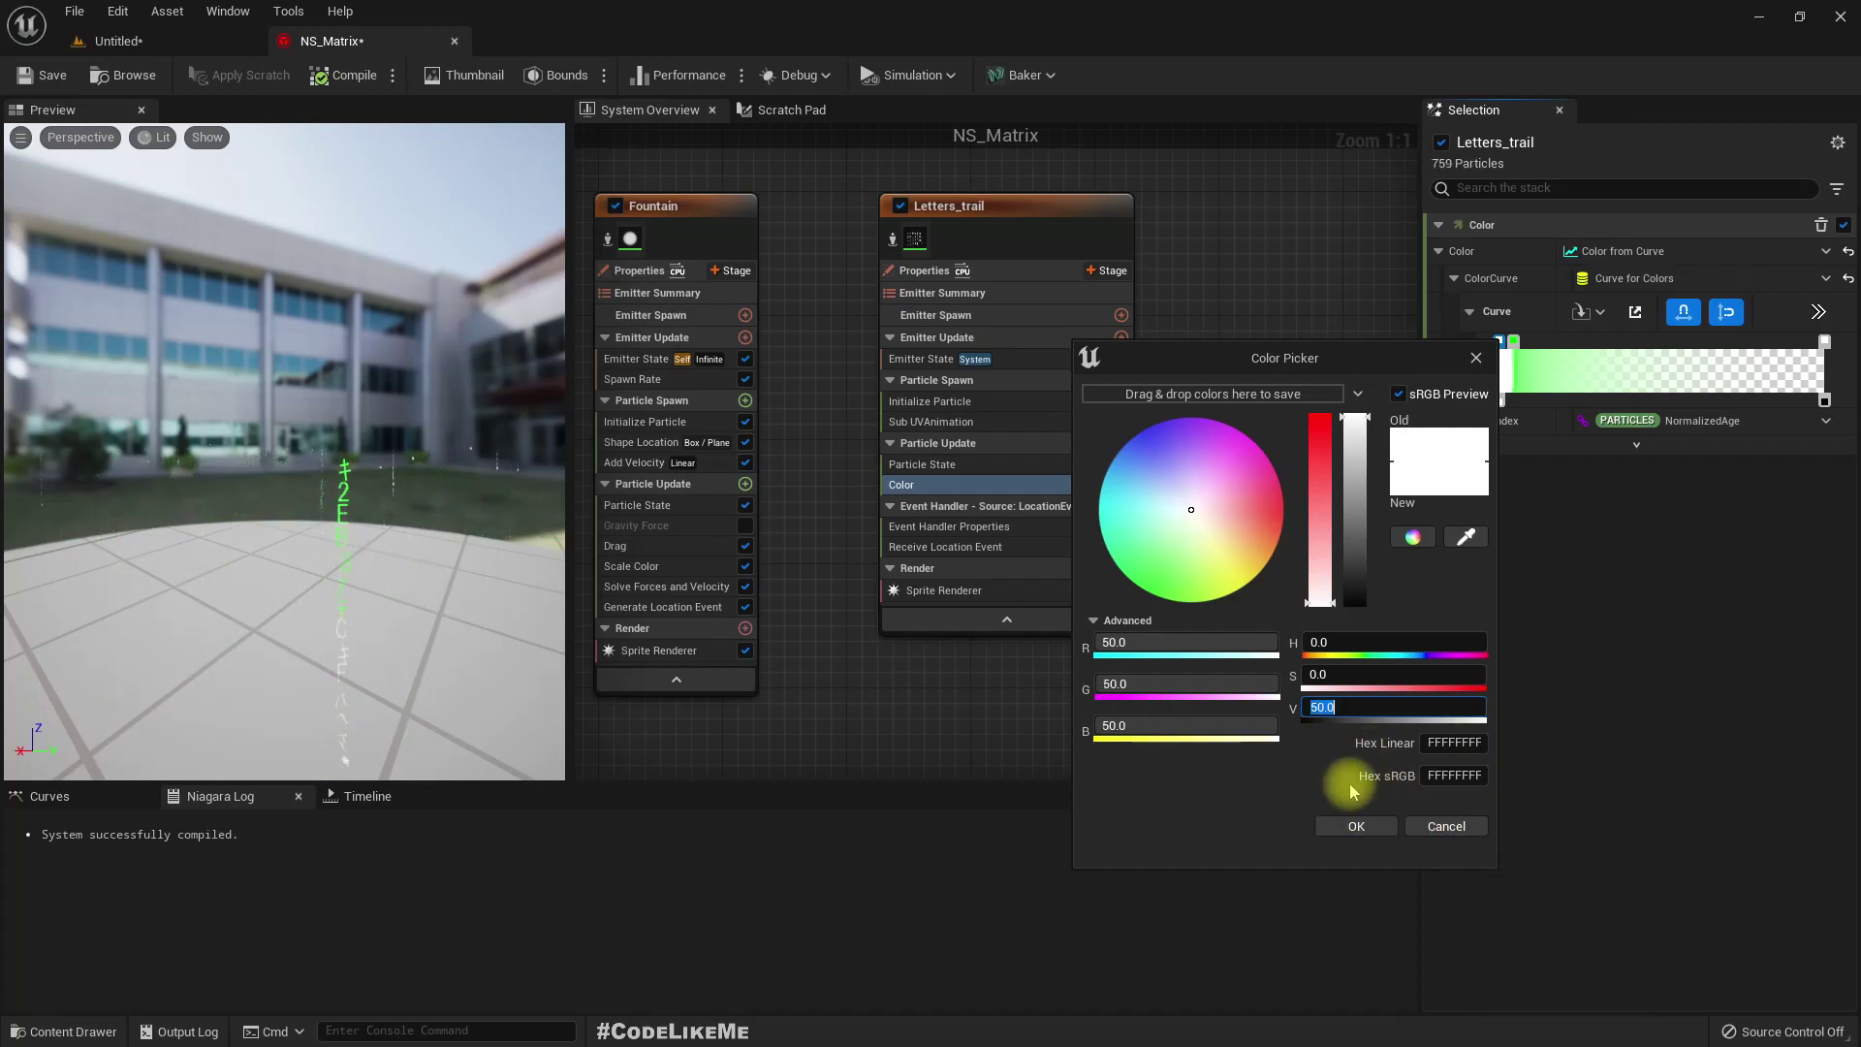
click(1352, 827)
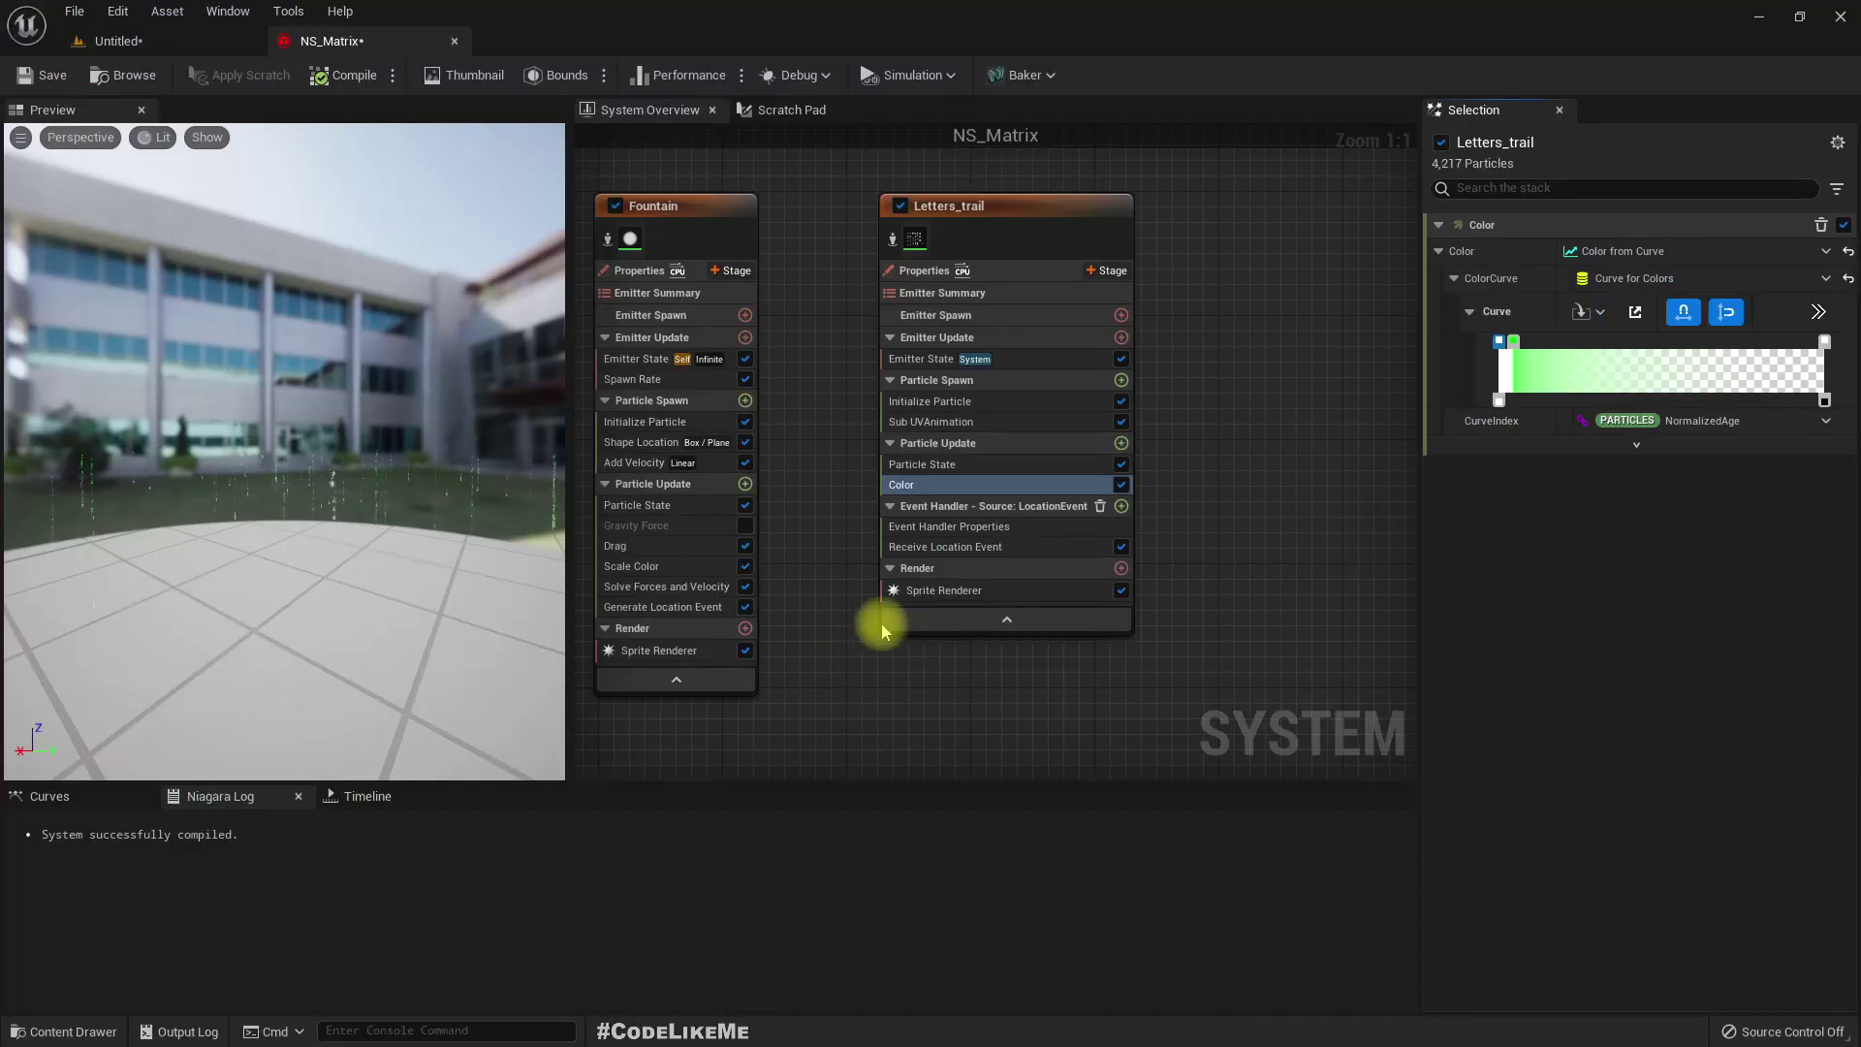
- In the Letters_trail sprite material matrix_Mat, connect Particle Color to Emissive Color, apply the change, and check the glow in the level
click(996, 587)
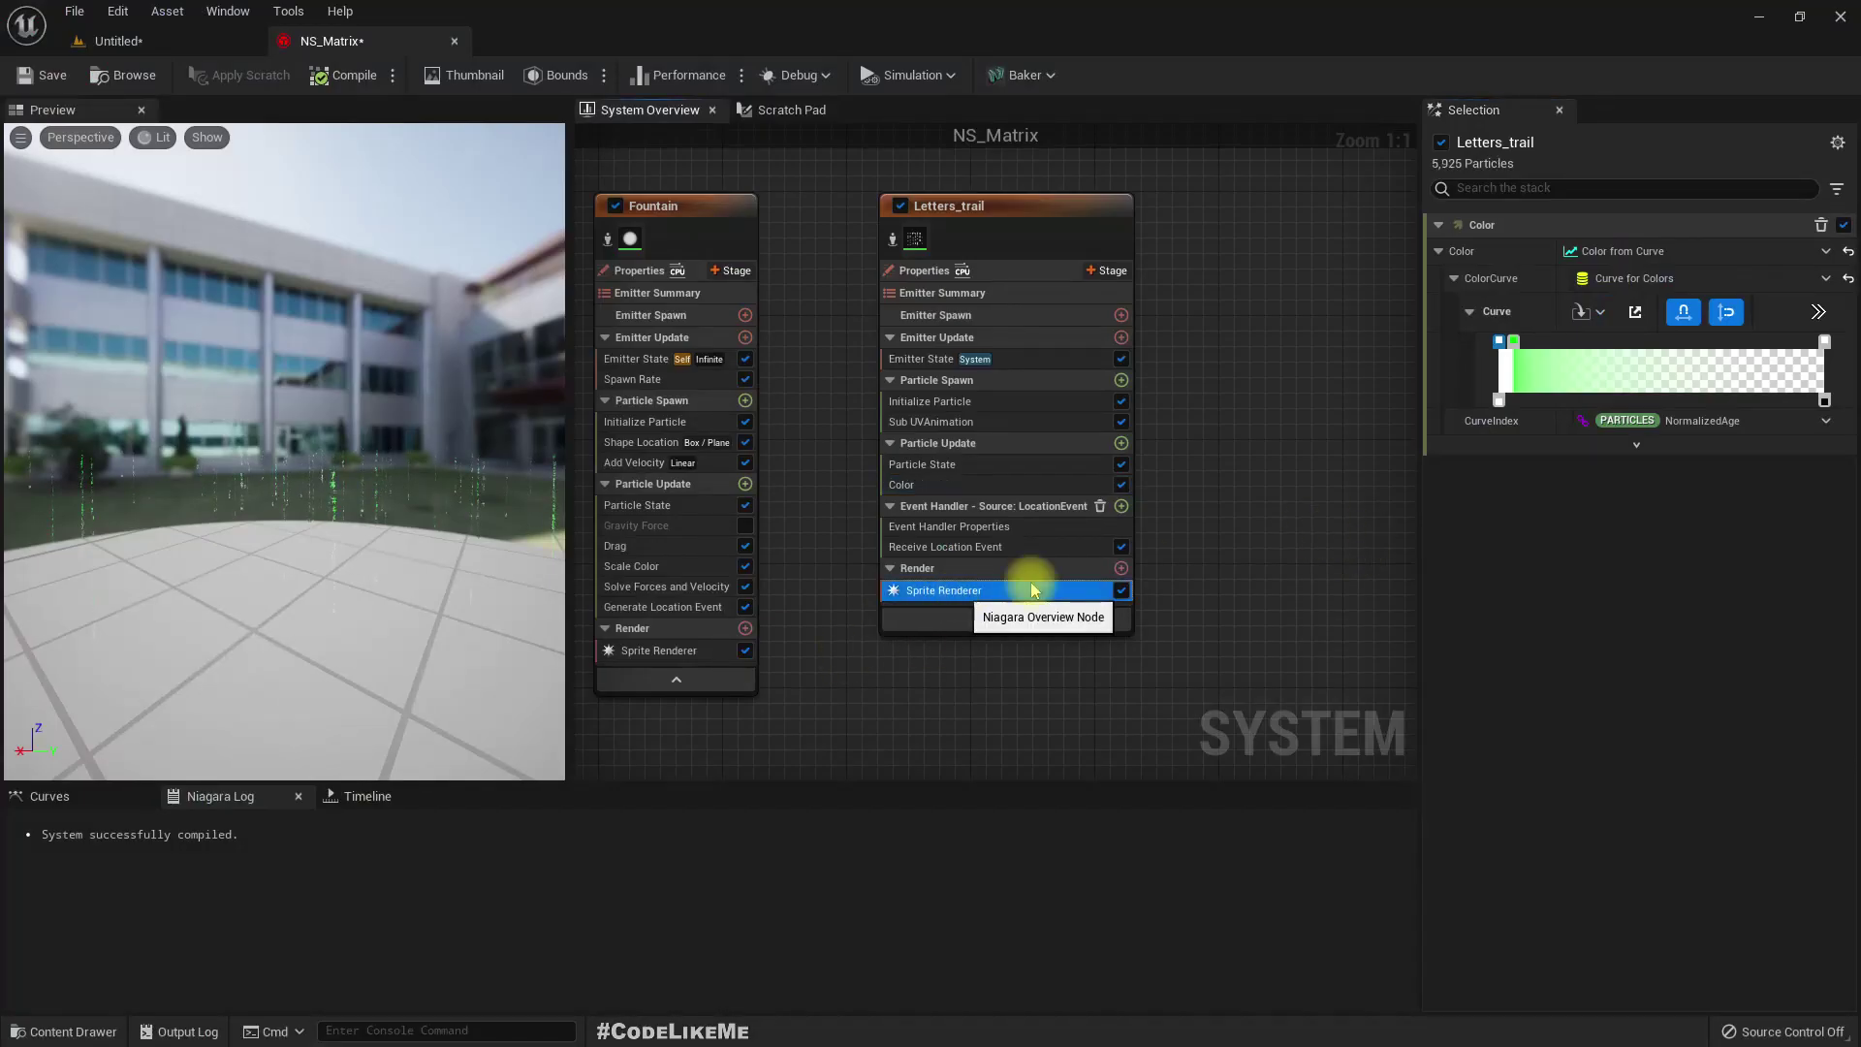
double_click(1575, 296)
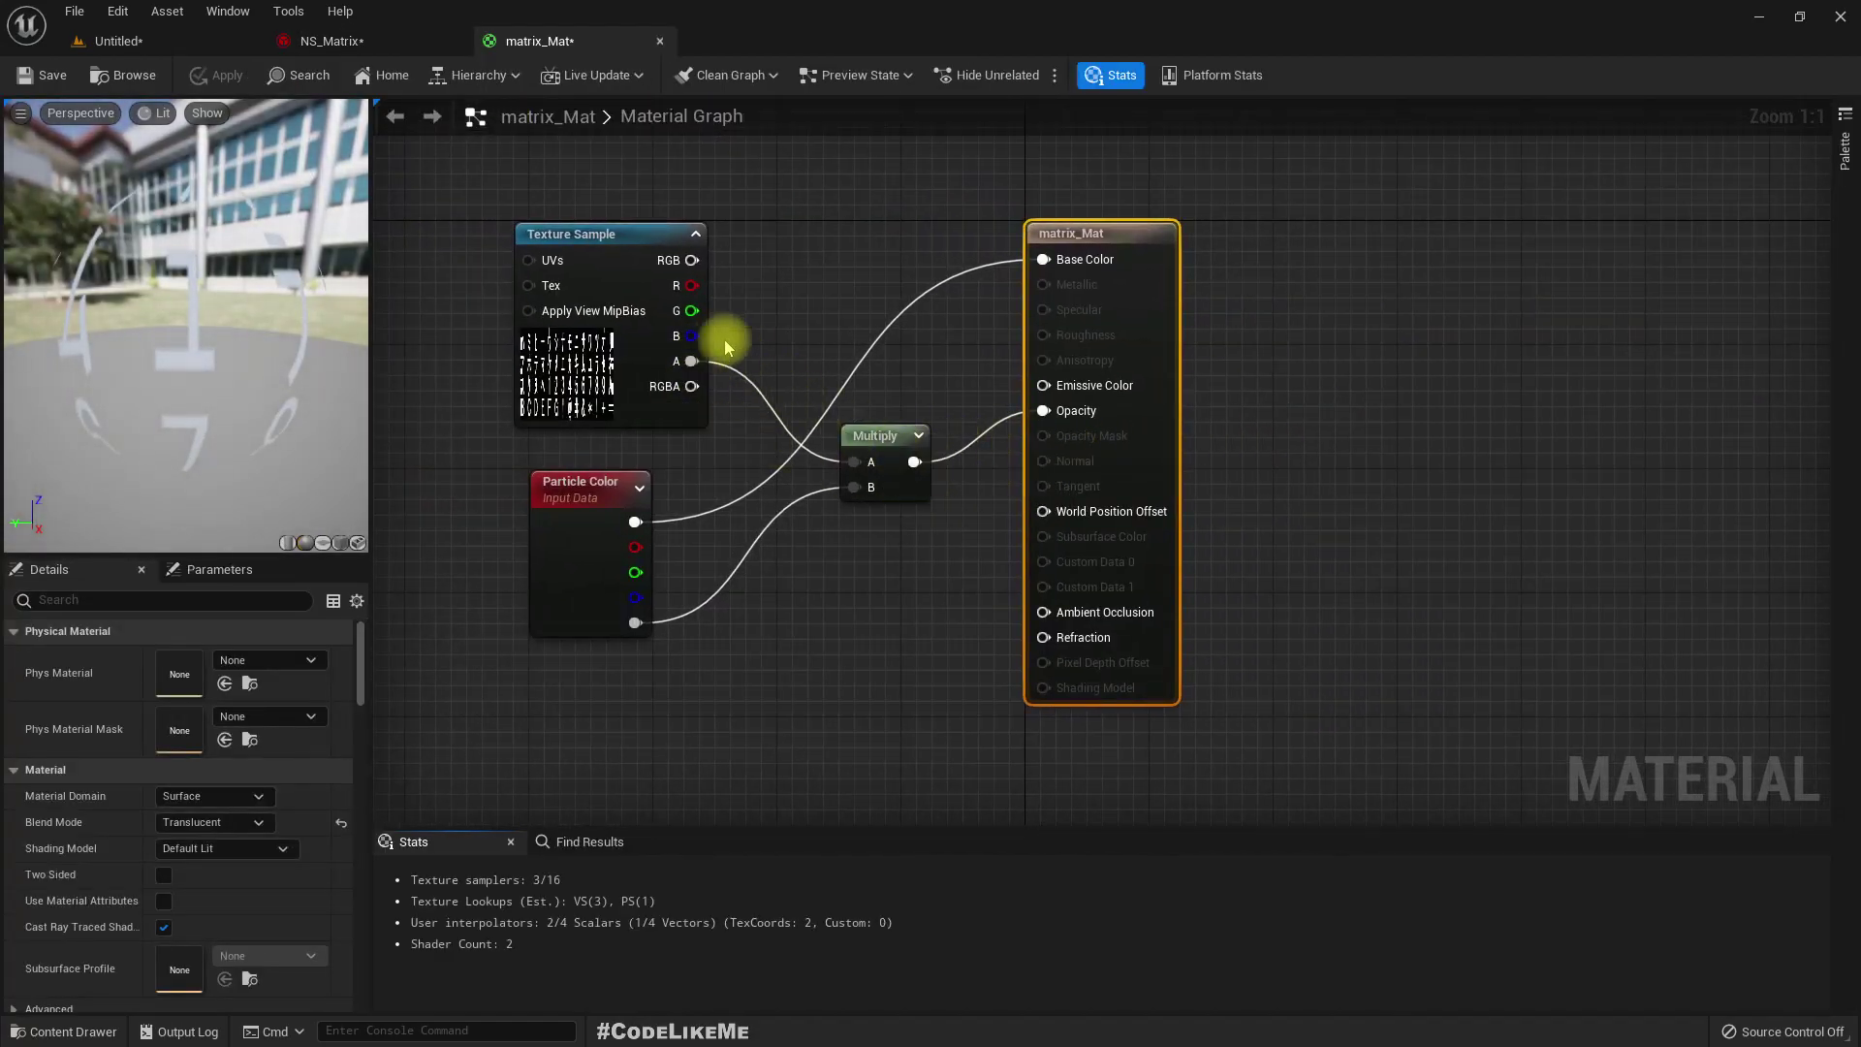
drag(636, 522, 1043, 384)
click(225, 75)
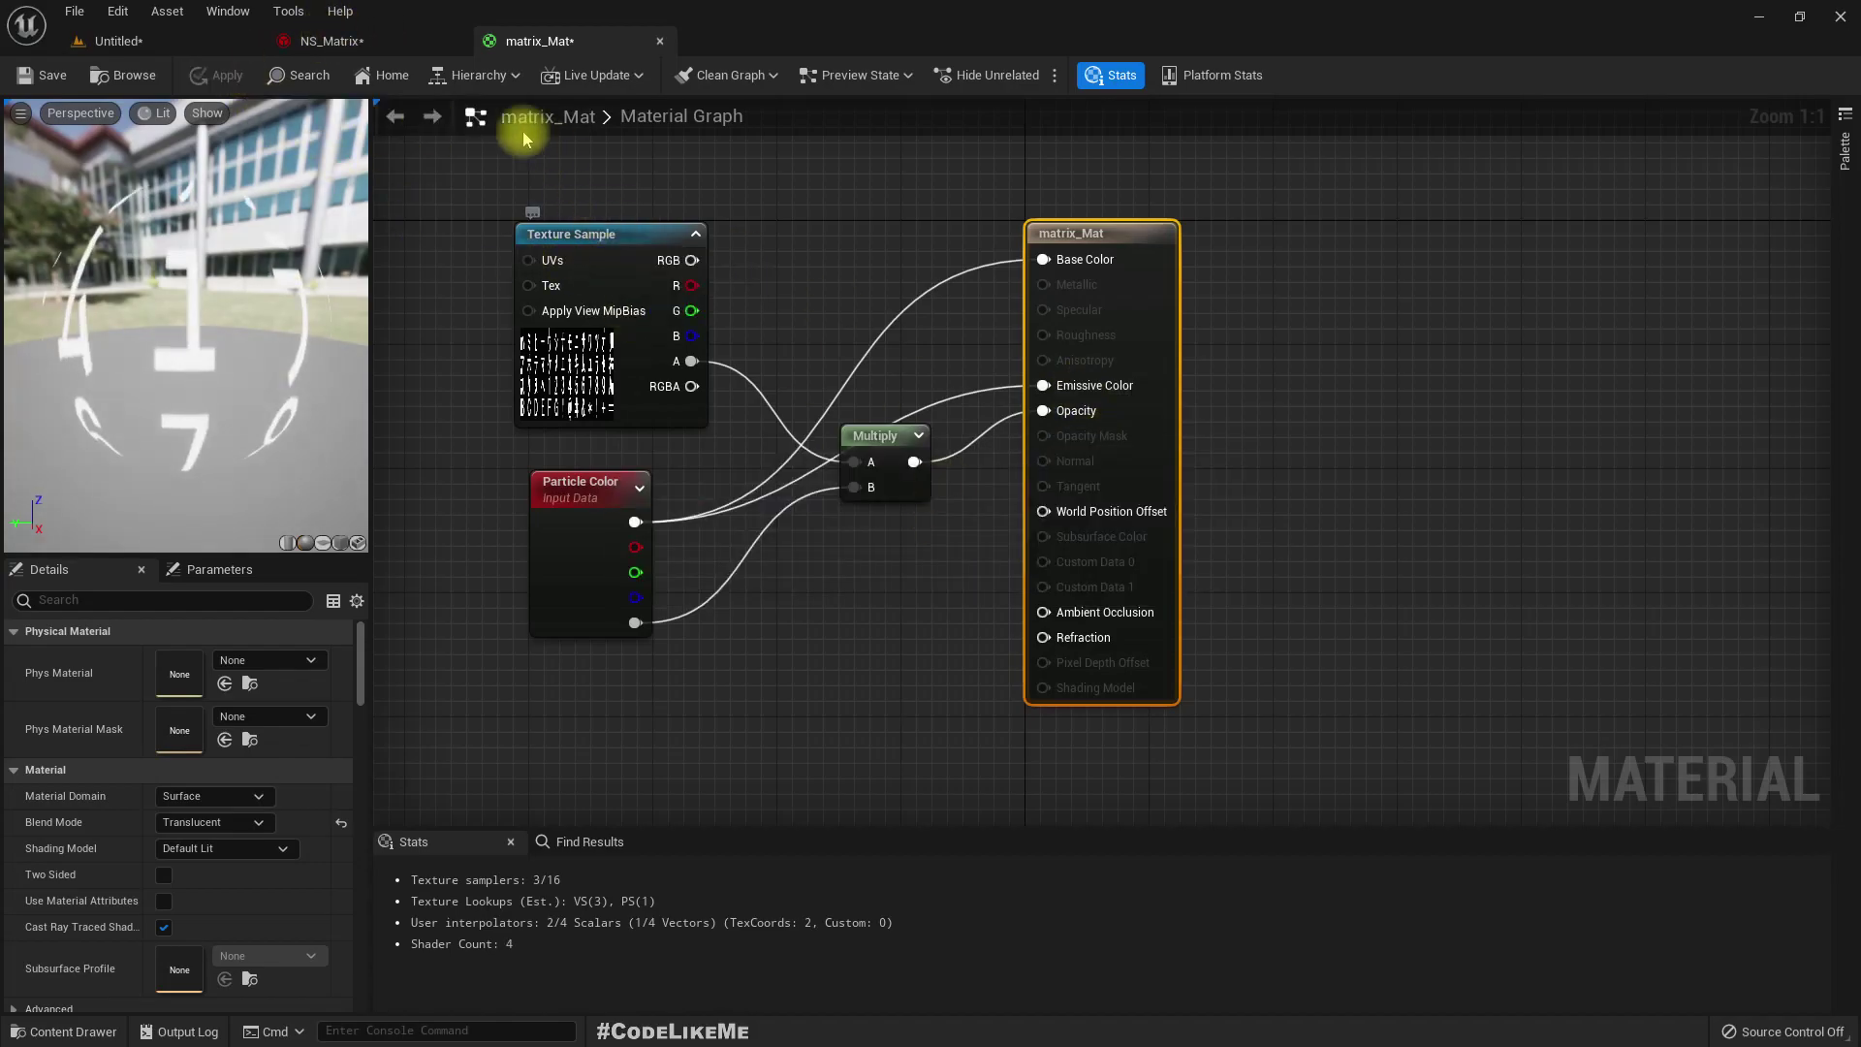
click(373, 40)
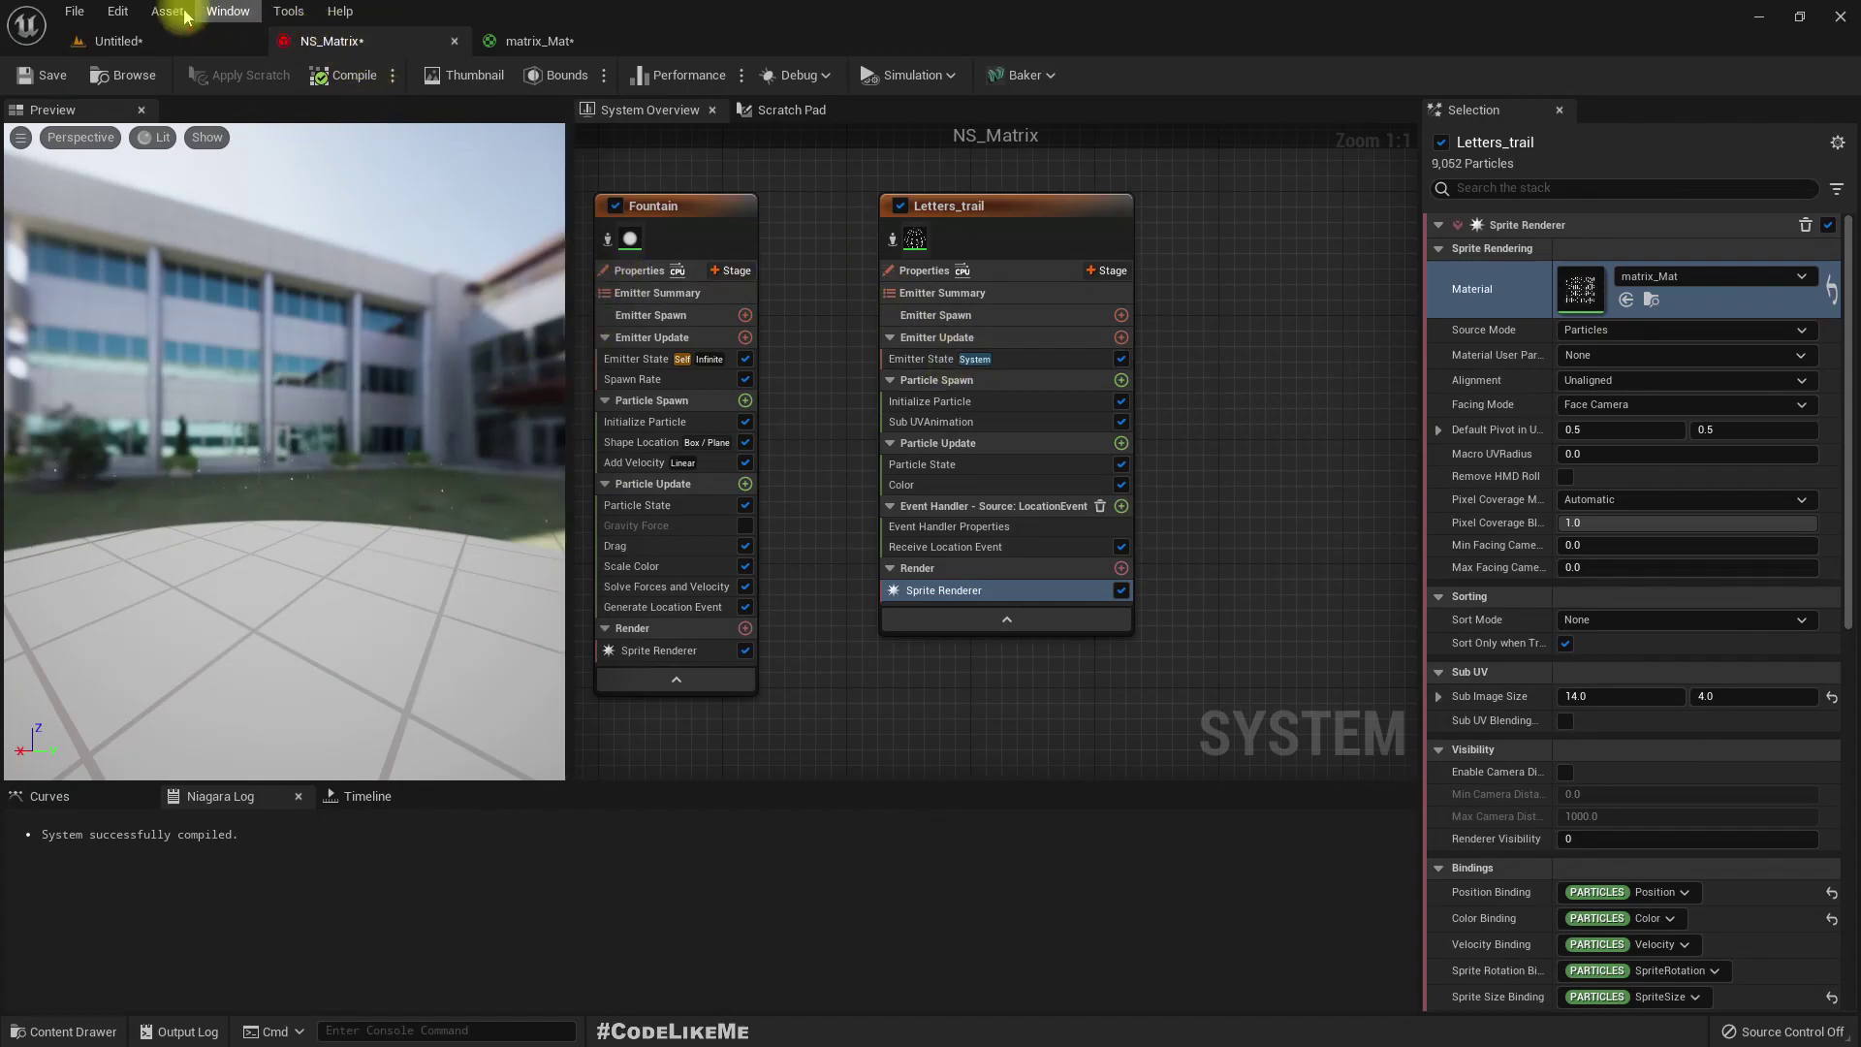
click(127, 40)
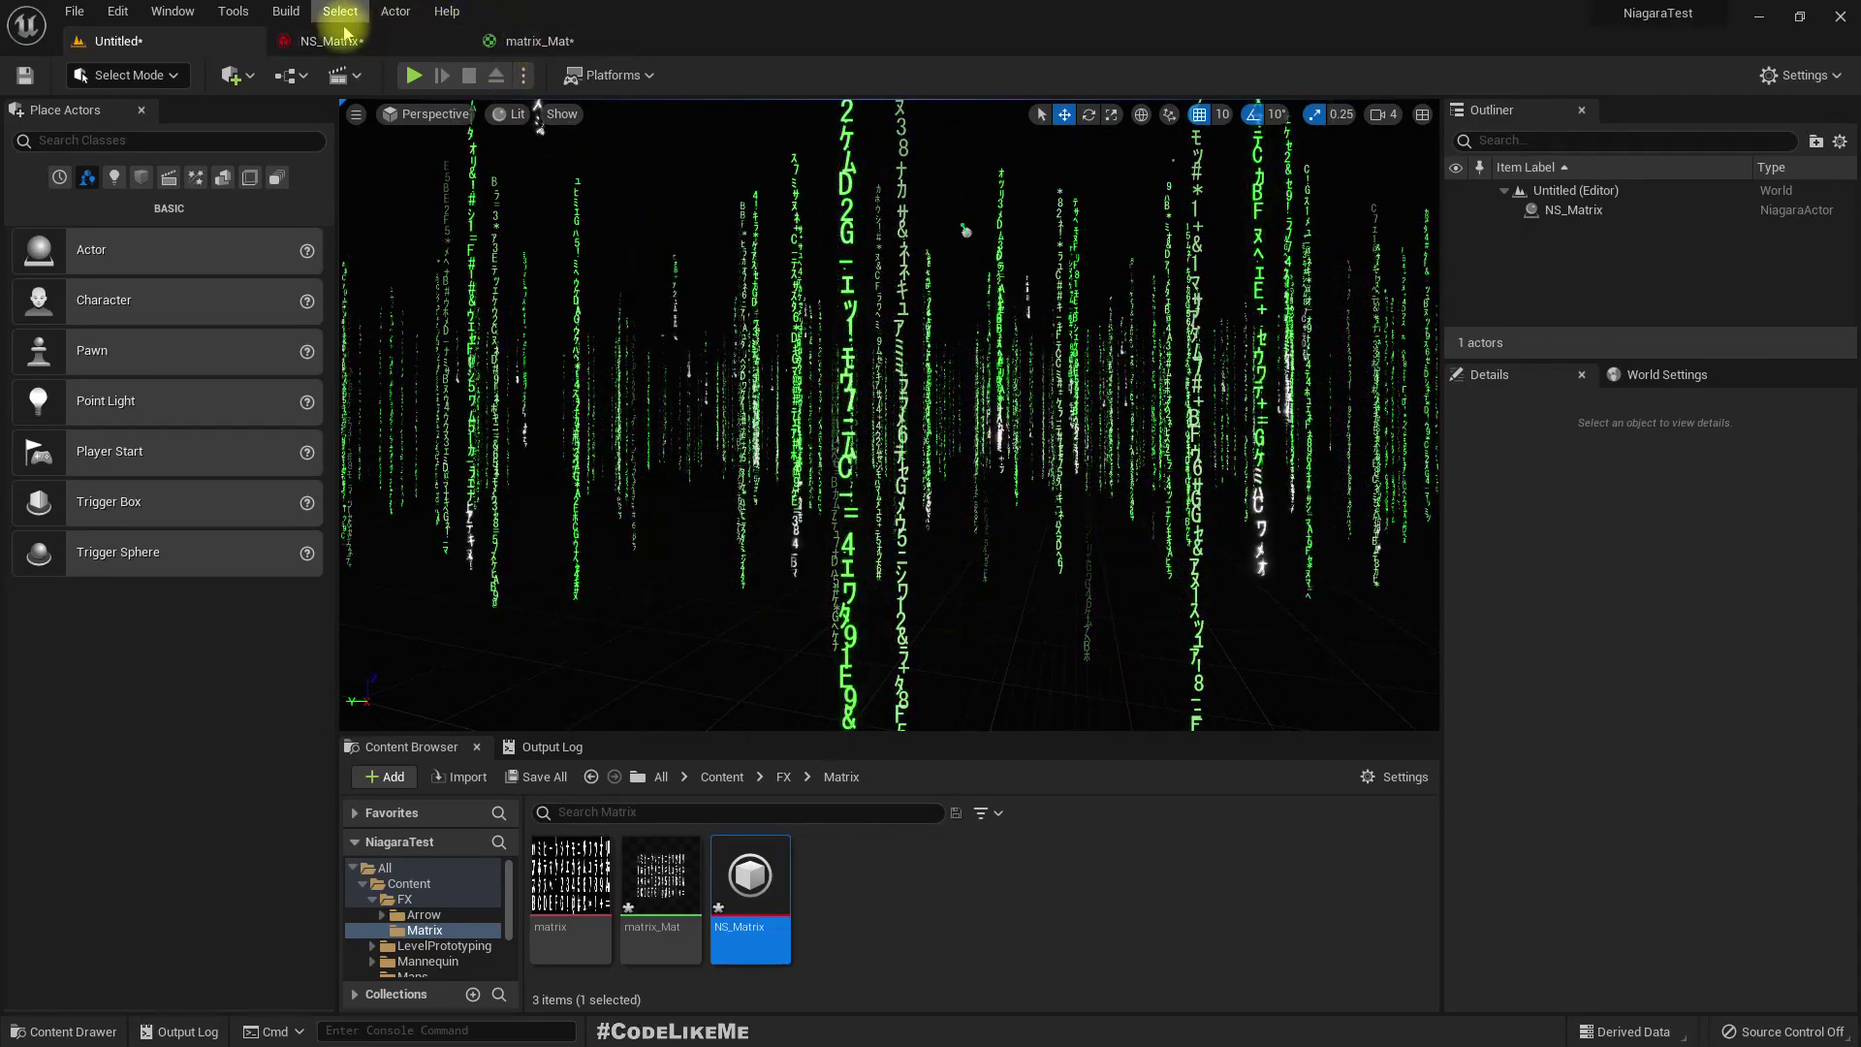
- Set the Lifetime in Letters_trail's Initialize Particle module to 3 and check the trails in the level
click(325, 41)
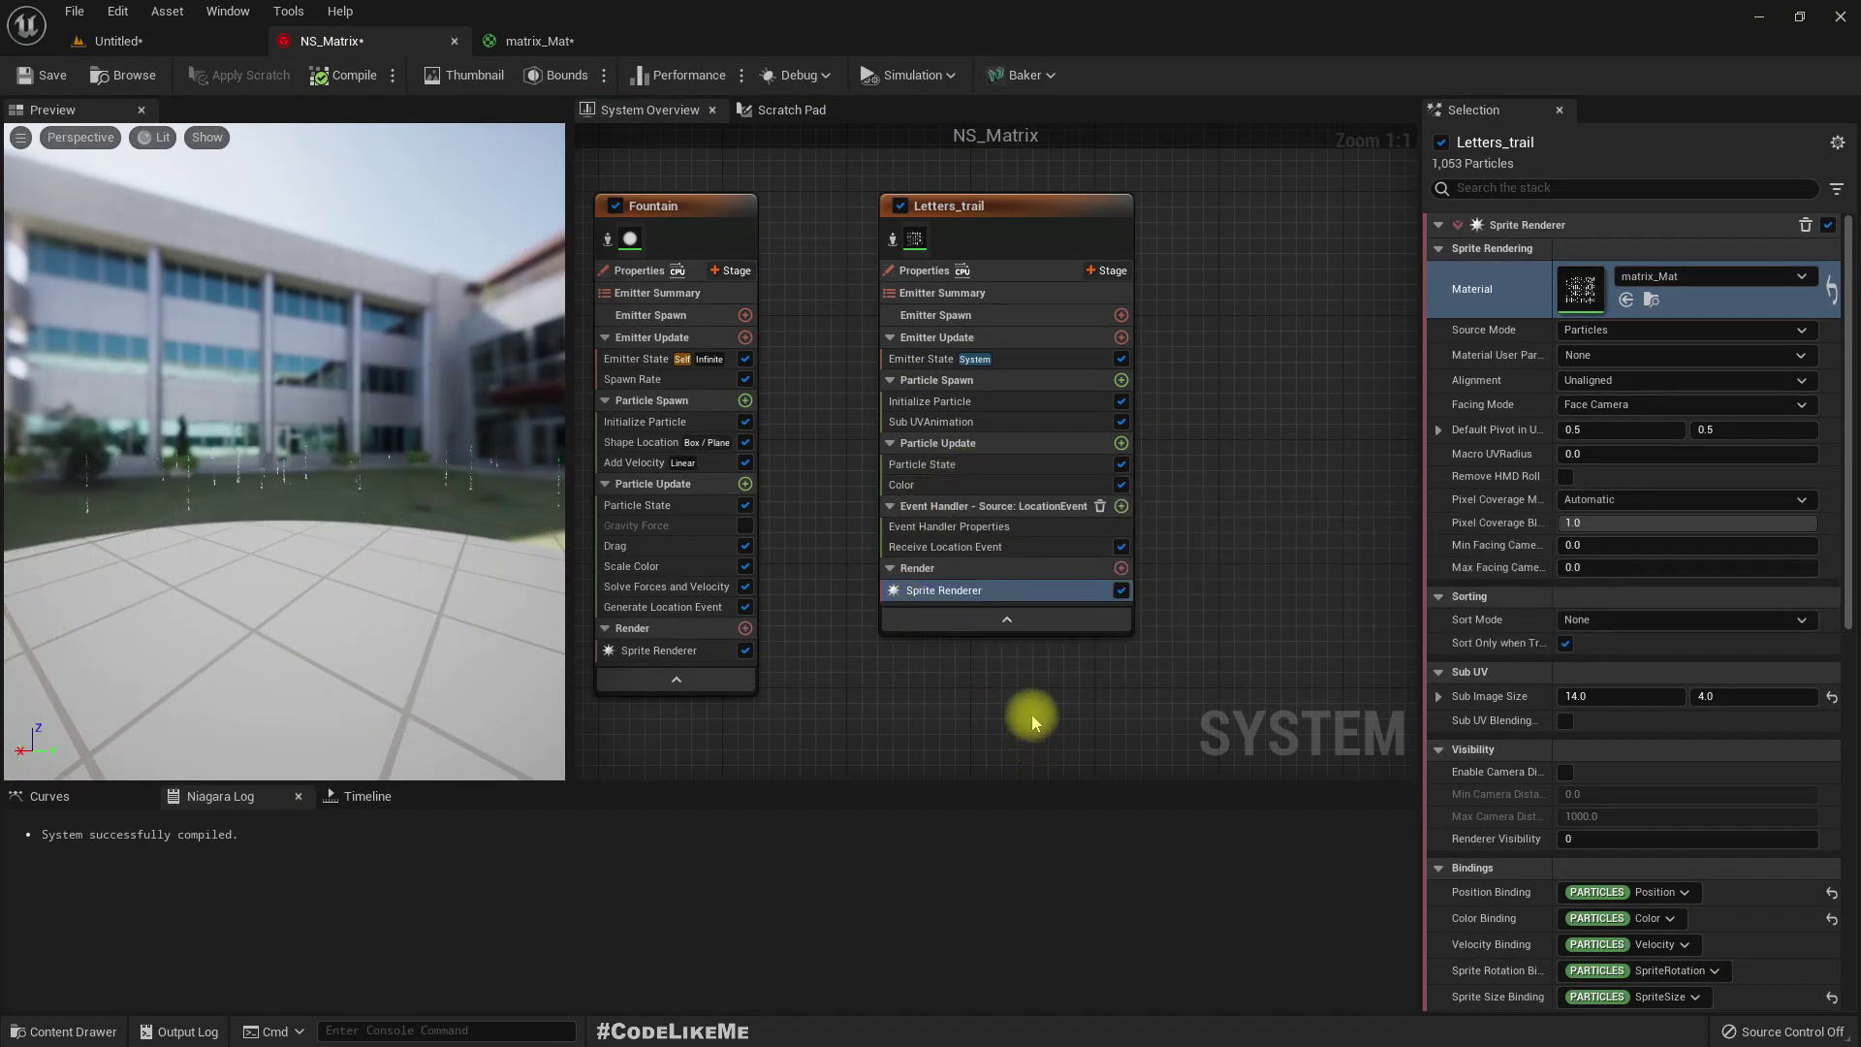
click(988, 490)
click(998, 325)
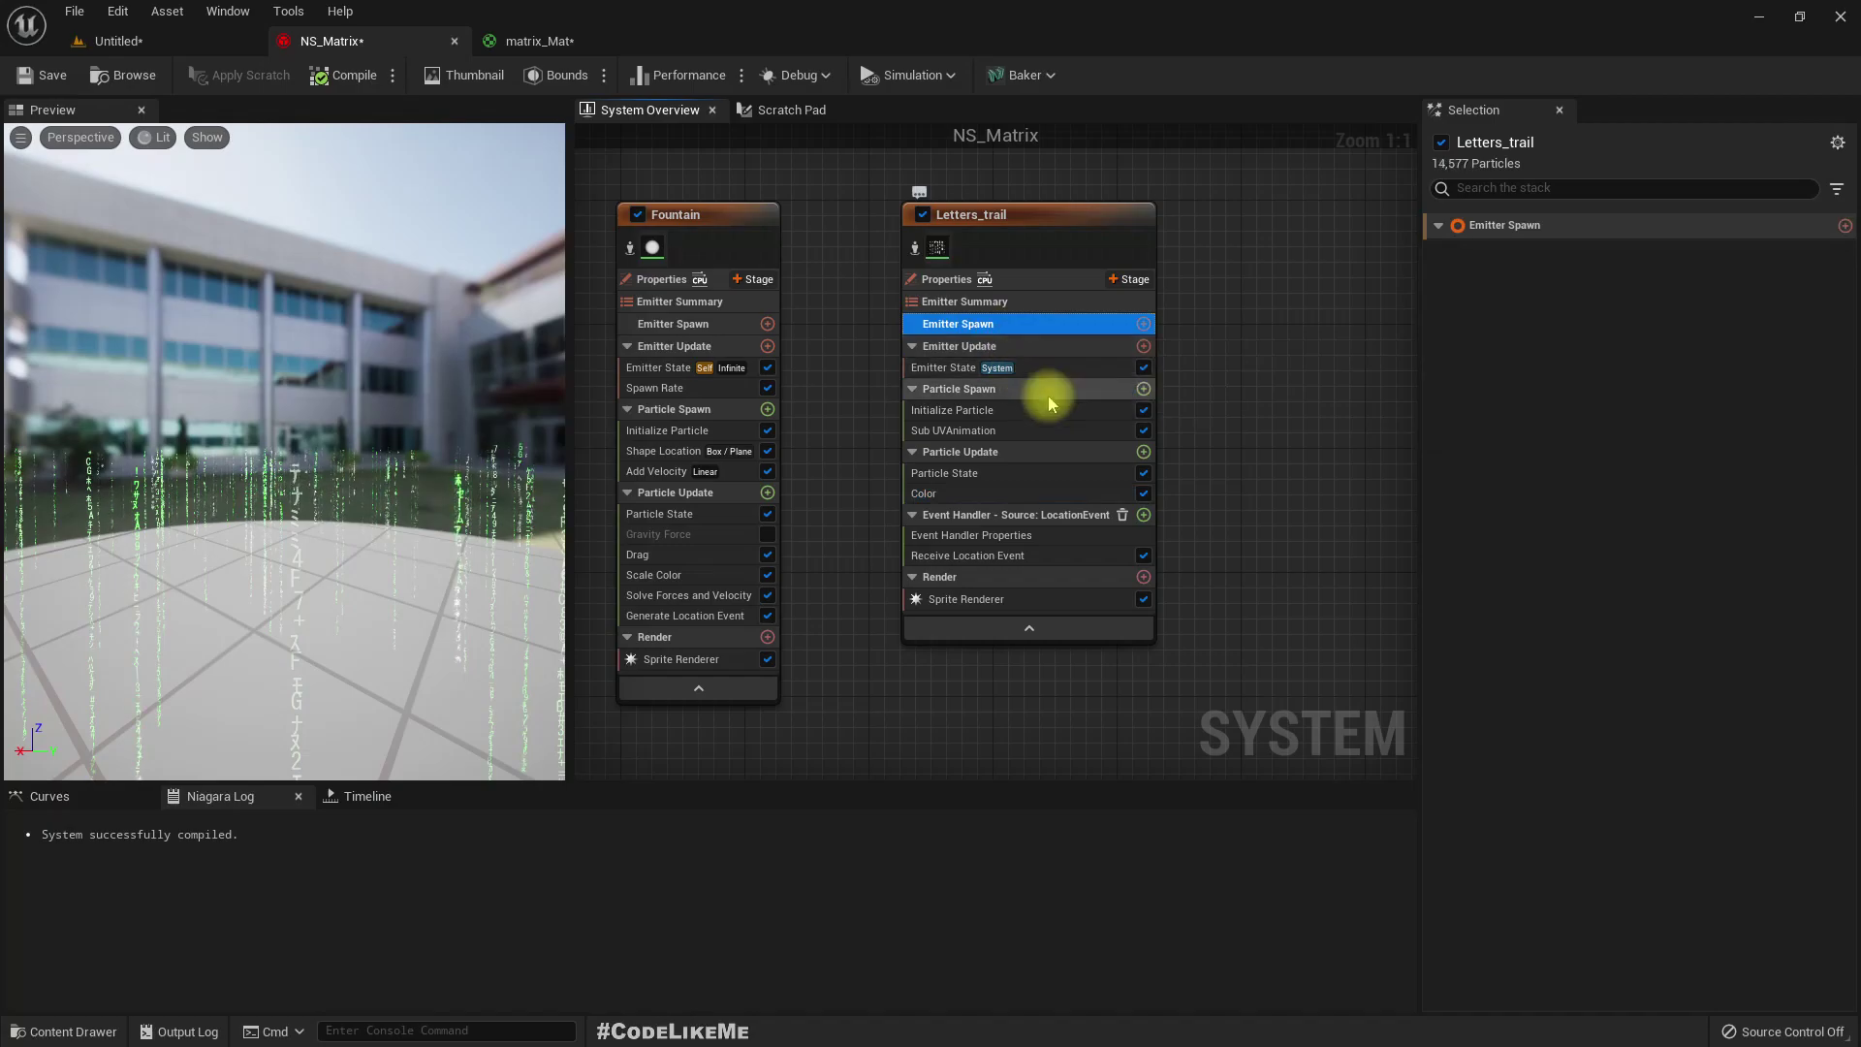
click(1016, 412)
click(1638, 328)
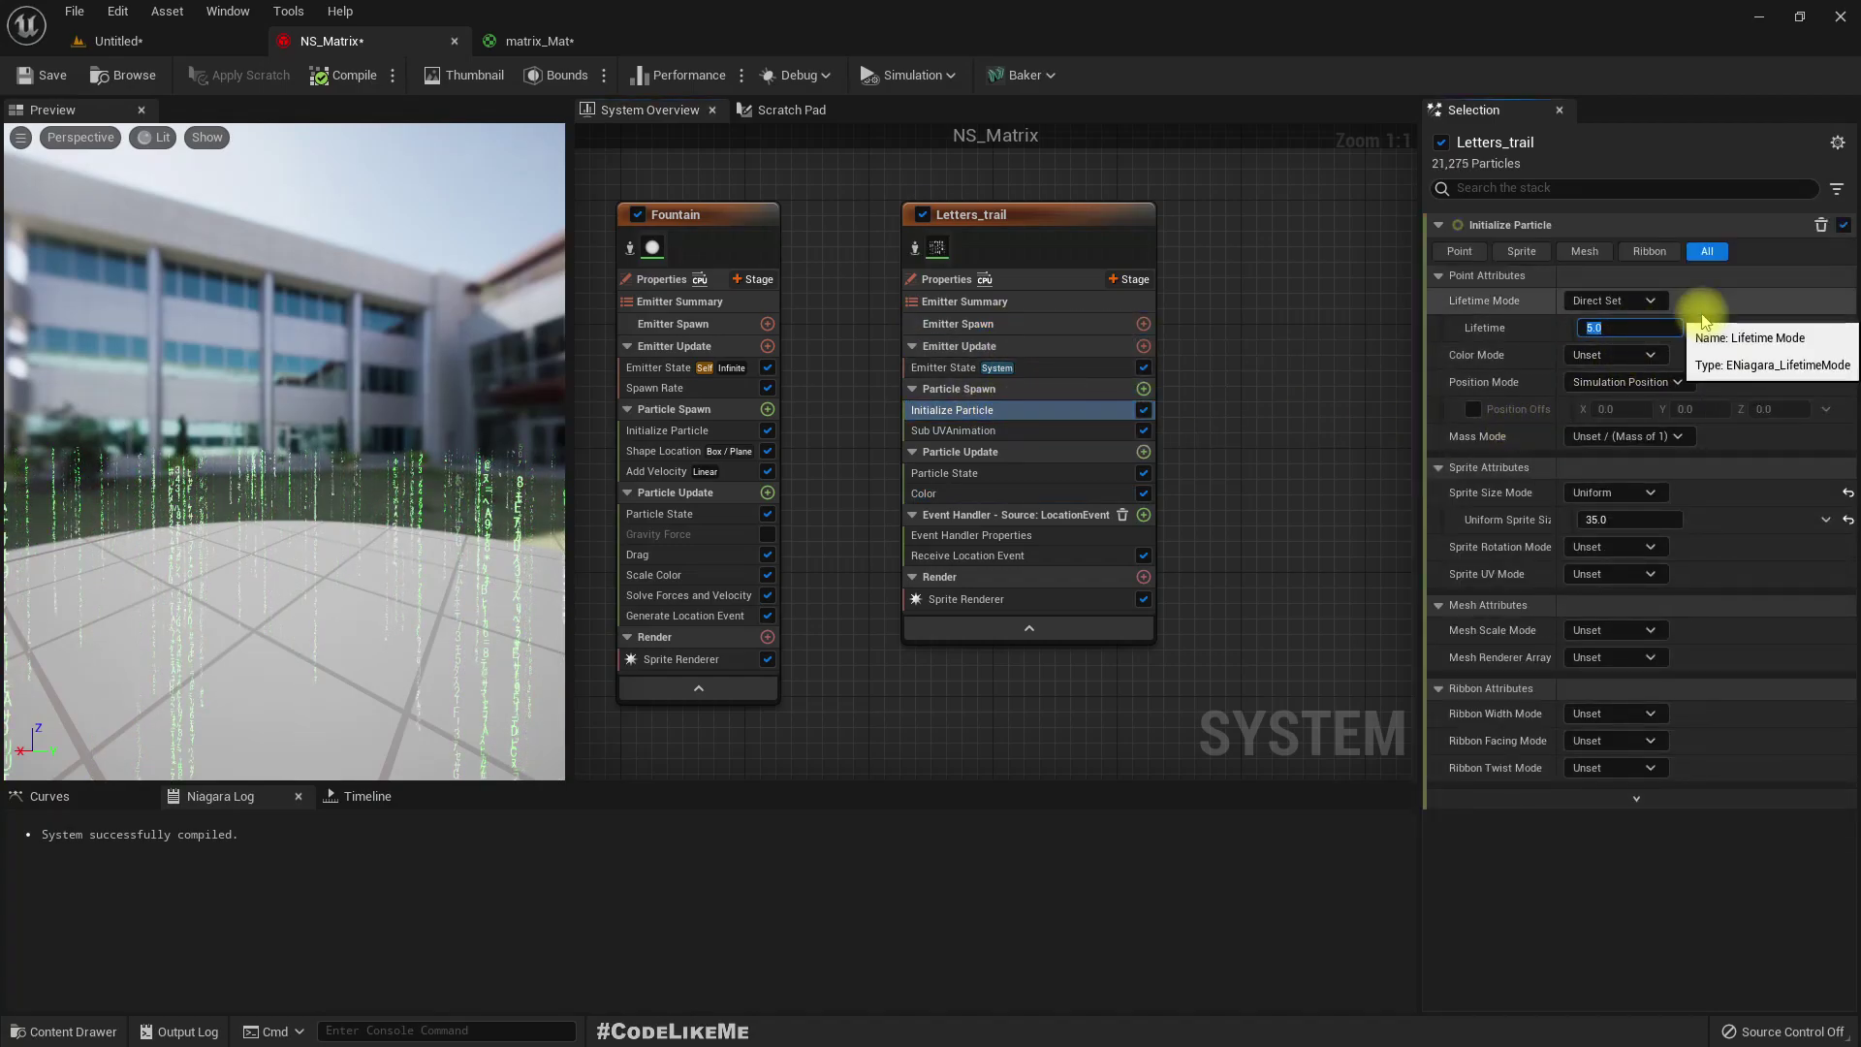
text(3)
key(Return)
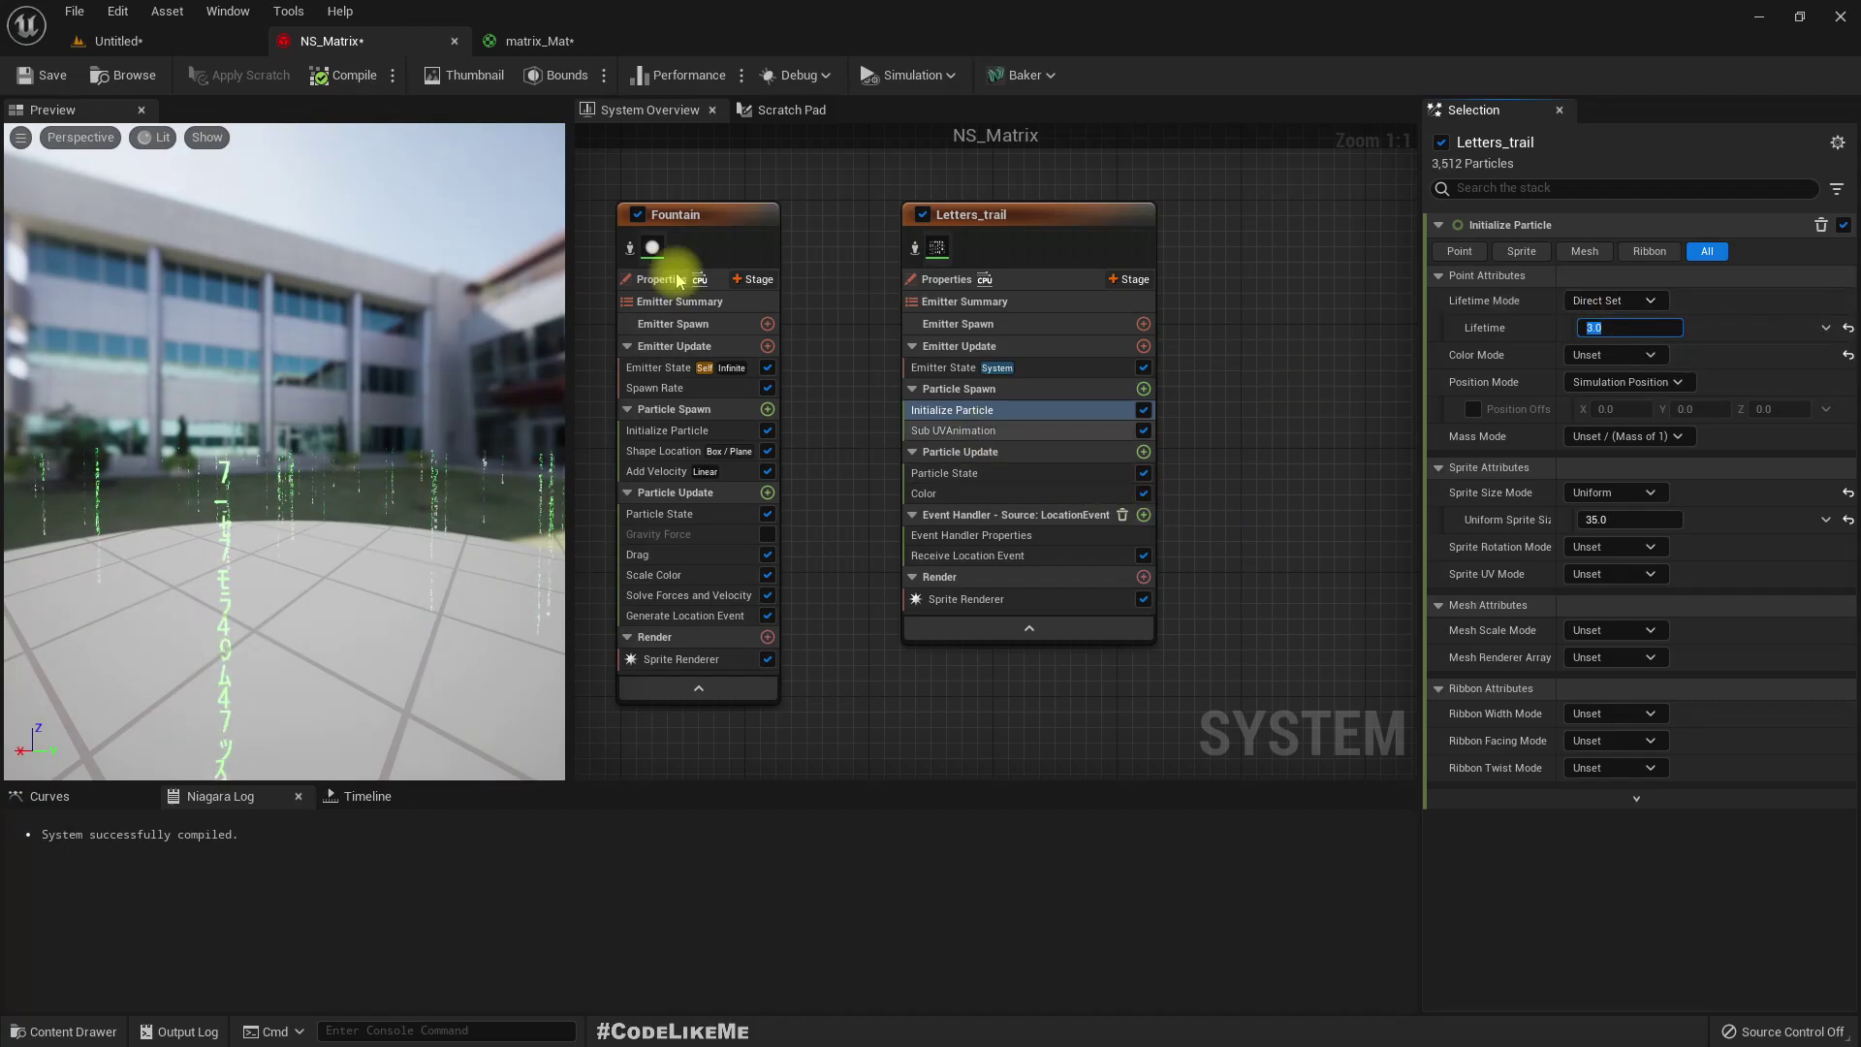
click(118, 41)
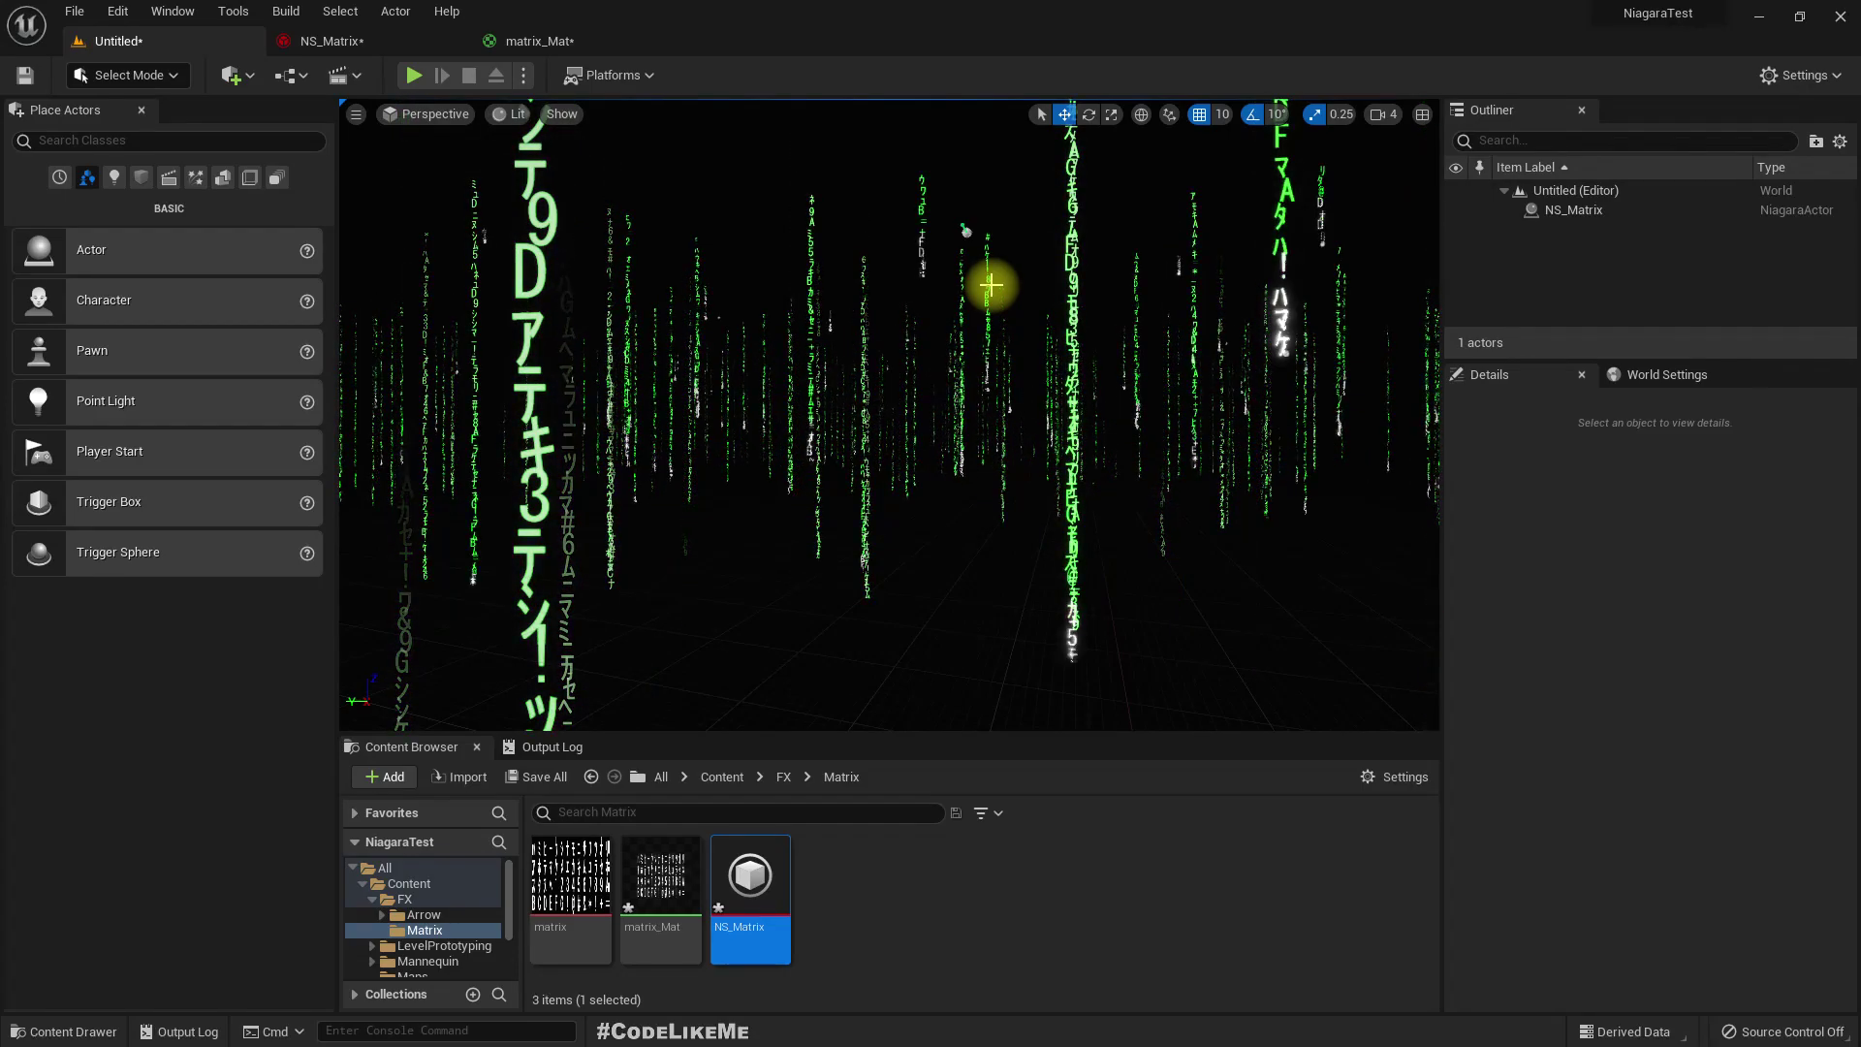
- Set Letters_trail's particle Lifetime to 2 and inspect the rain in the level's full-screen viewport
click(326, 41)
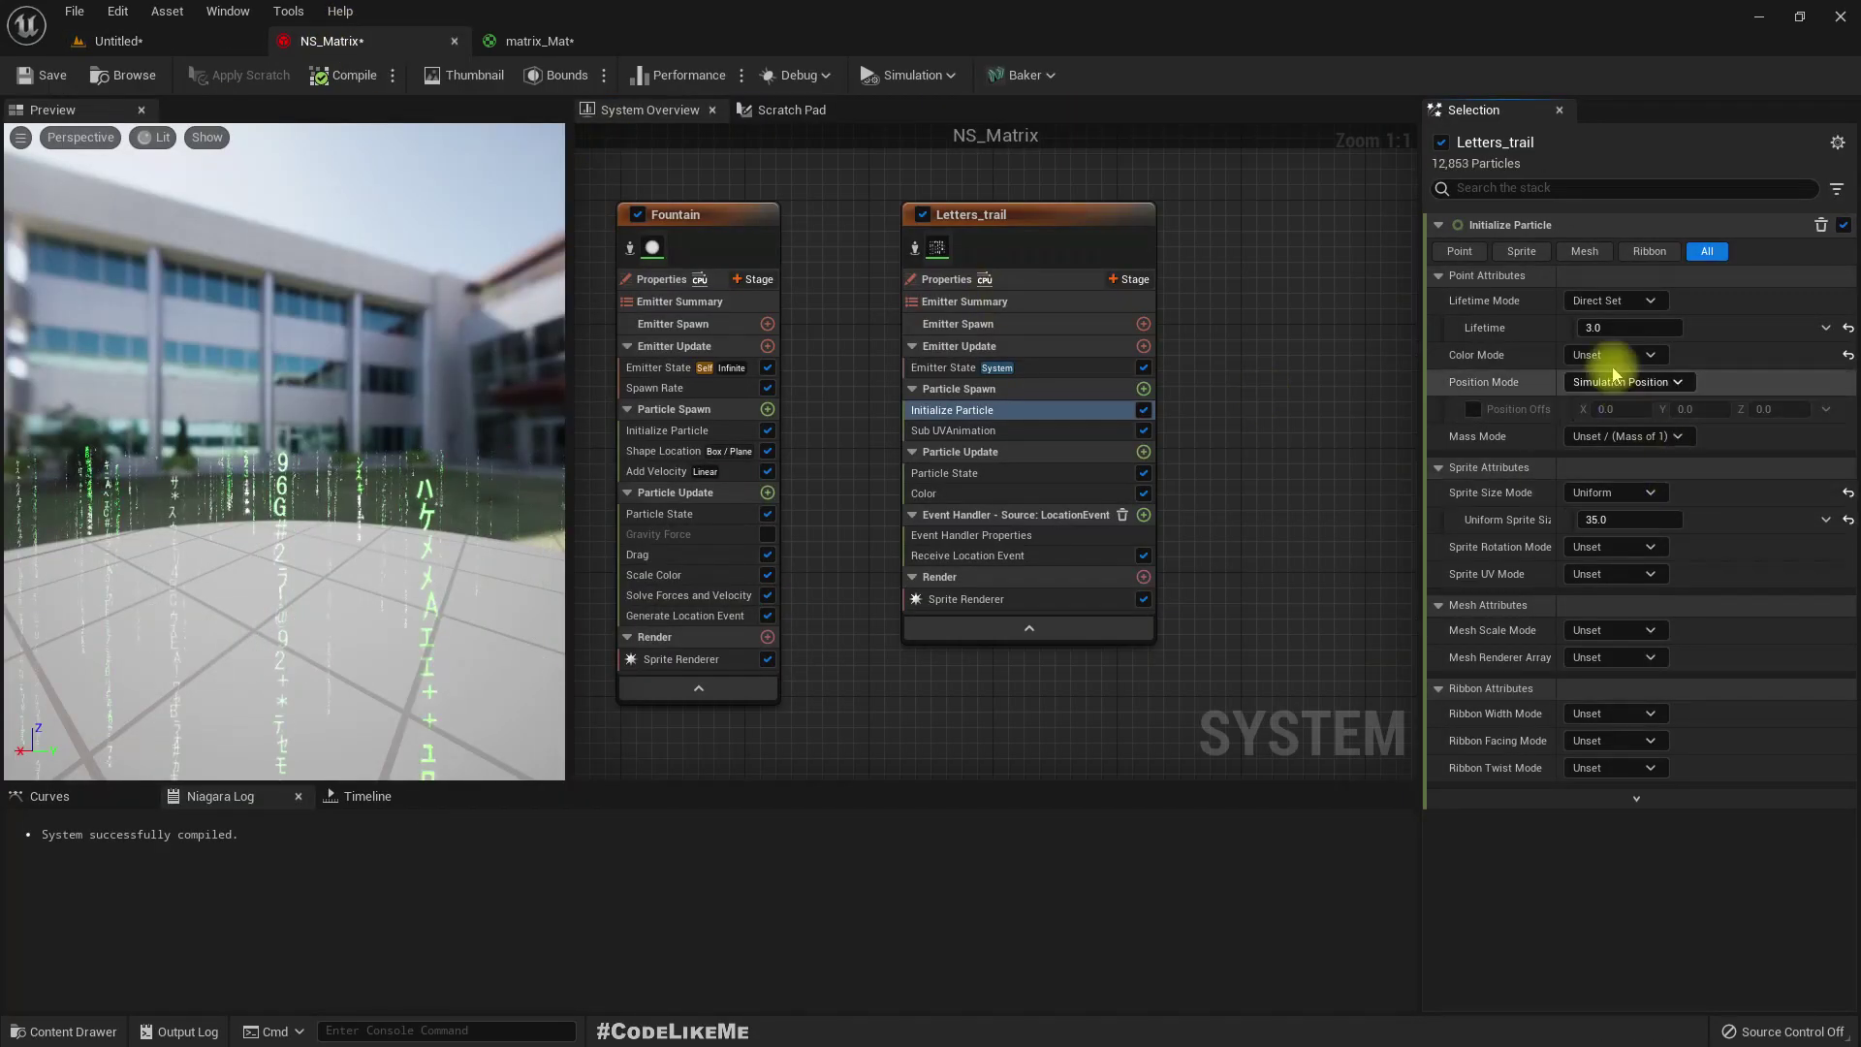
click(1603, 327)
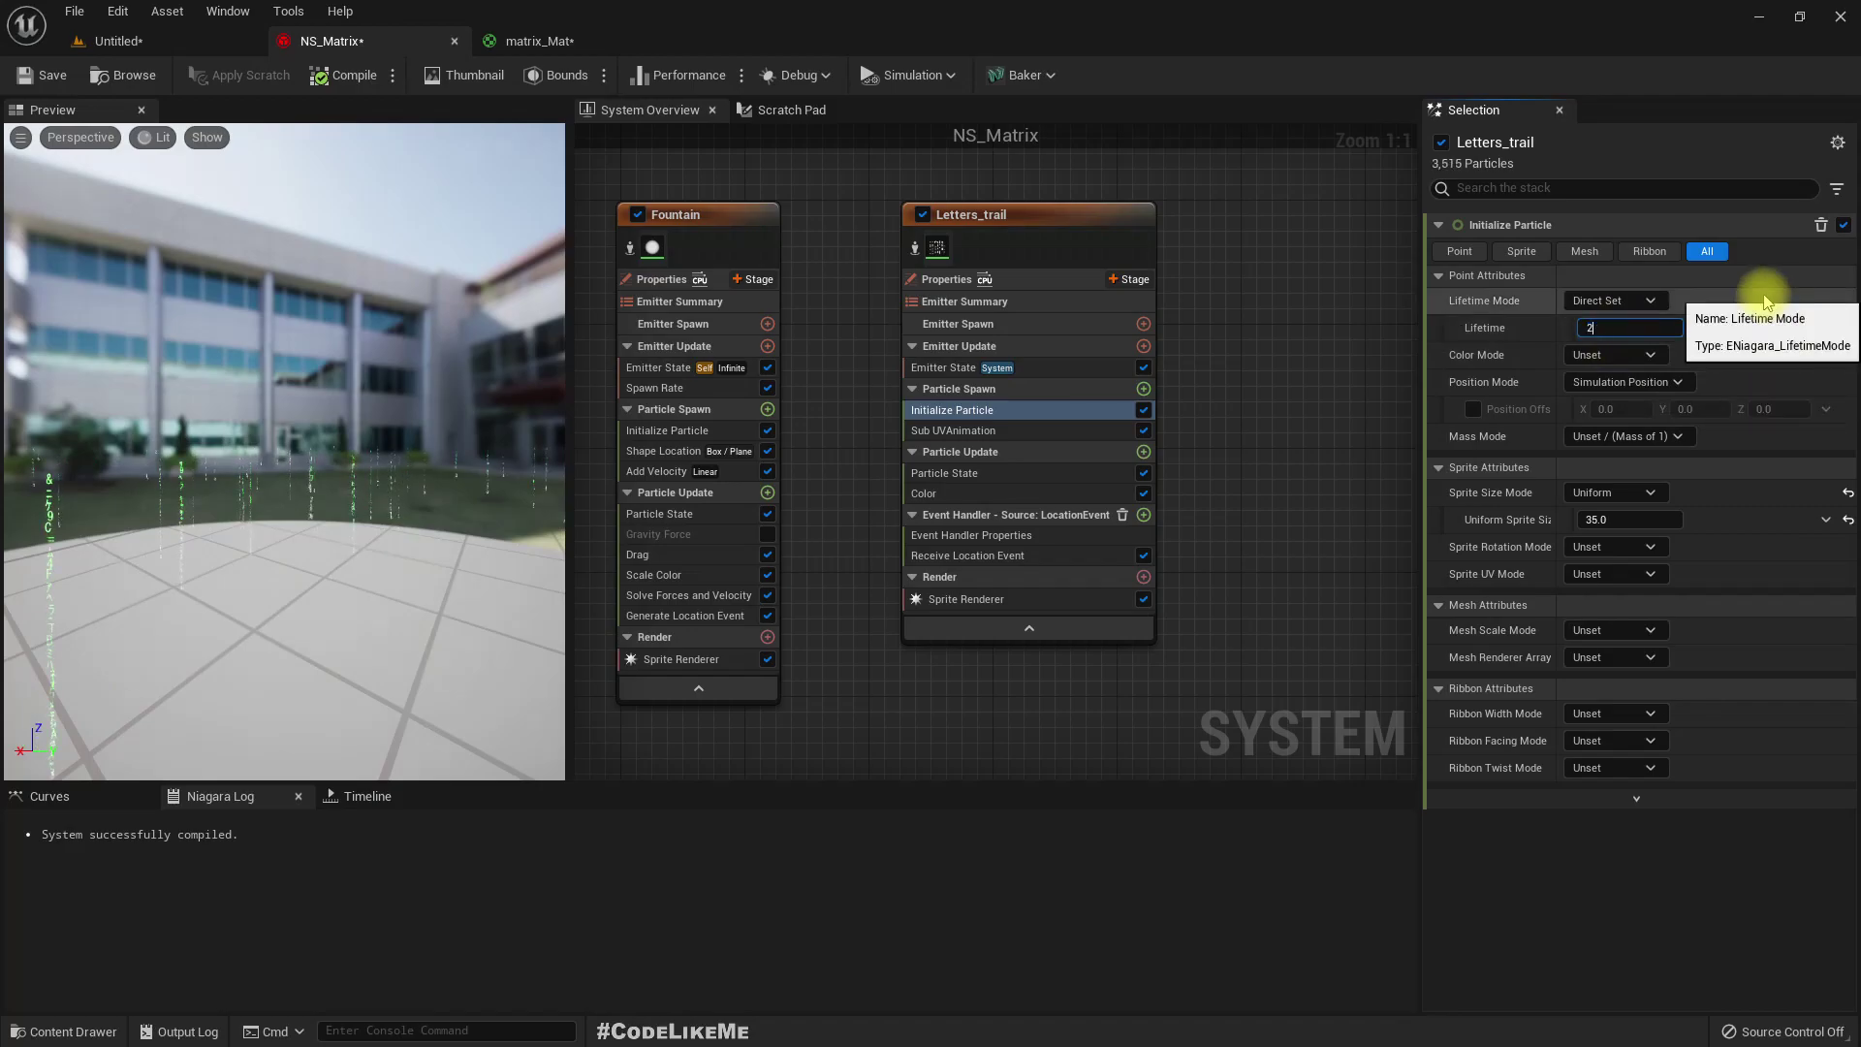
click(137, 41)
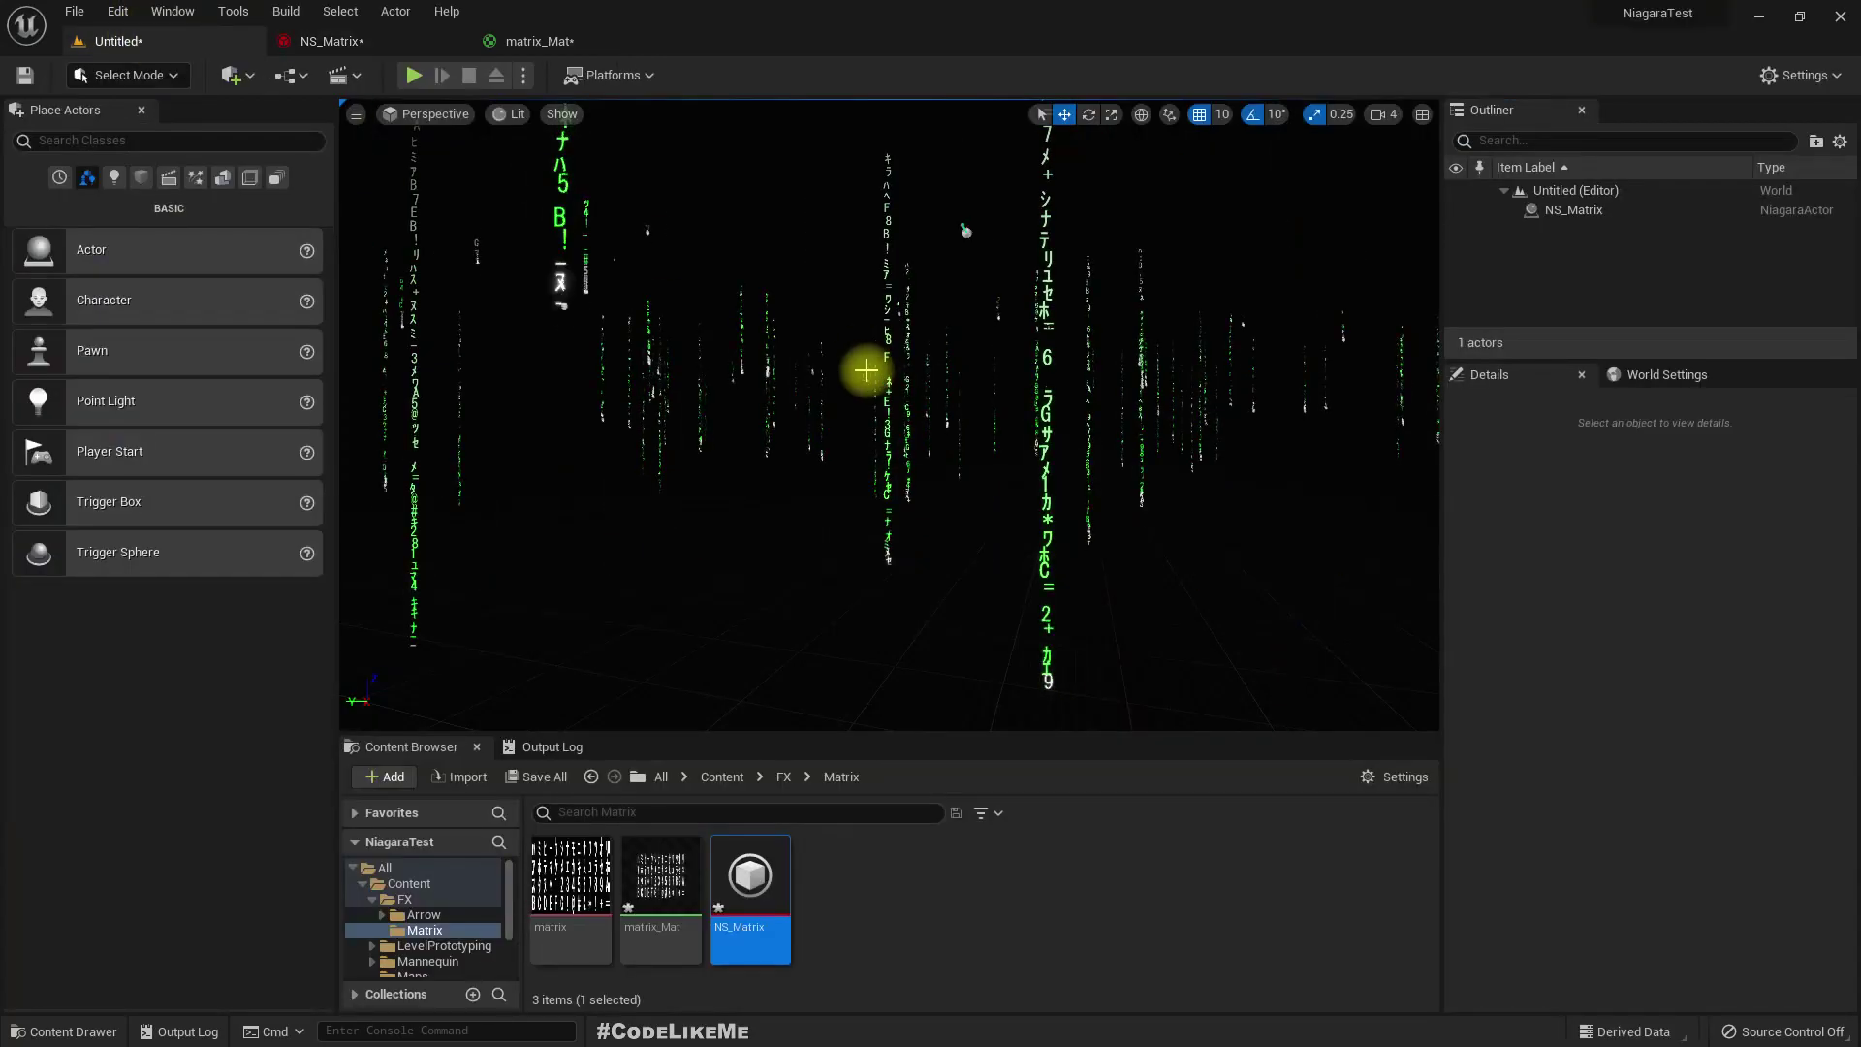
drag(824, 371, 801, 371)
key(F11)
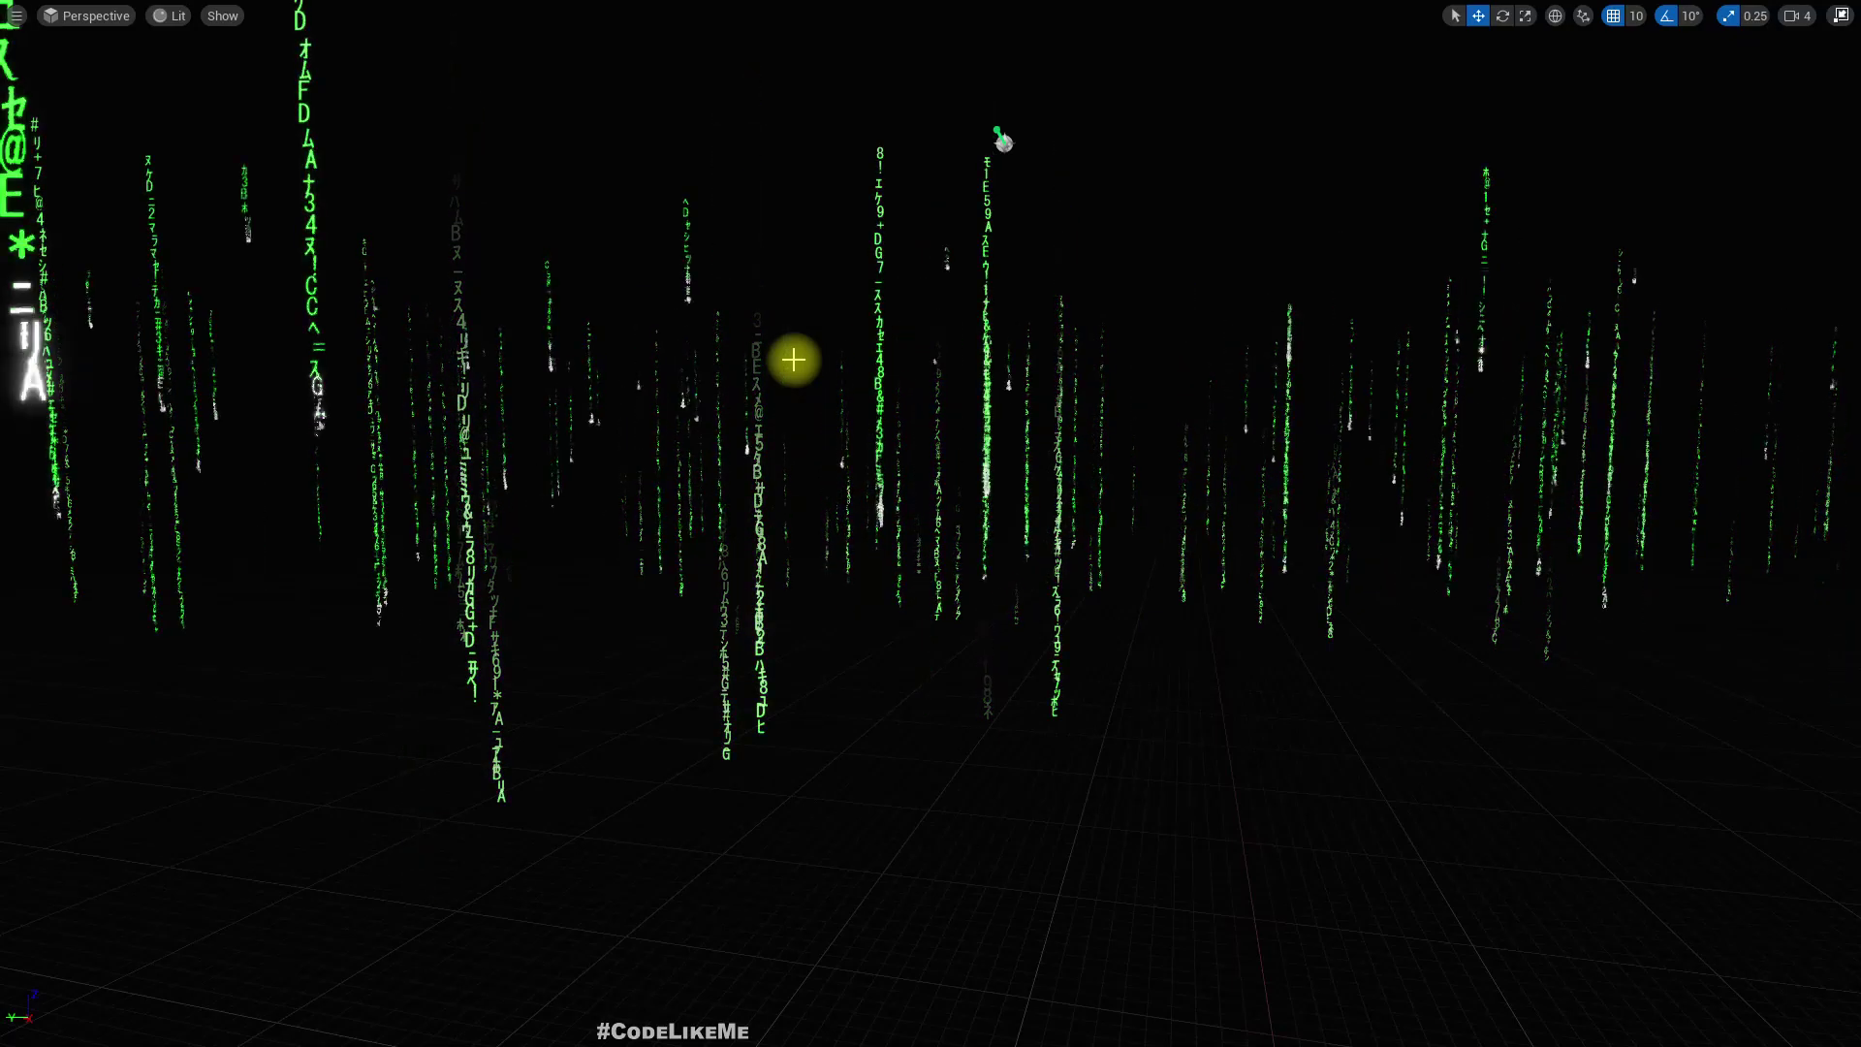
drag(707, 345, 1005, 776)
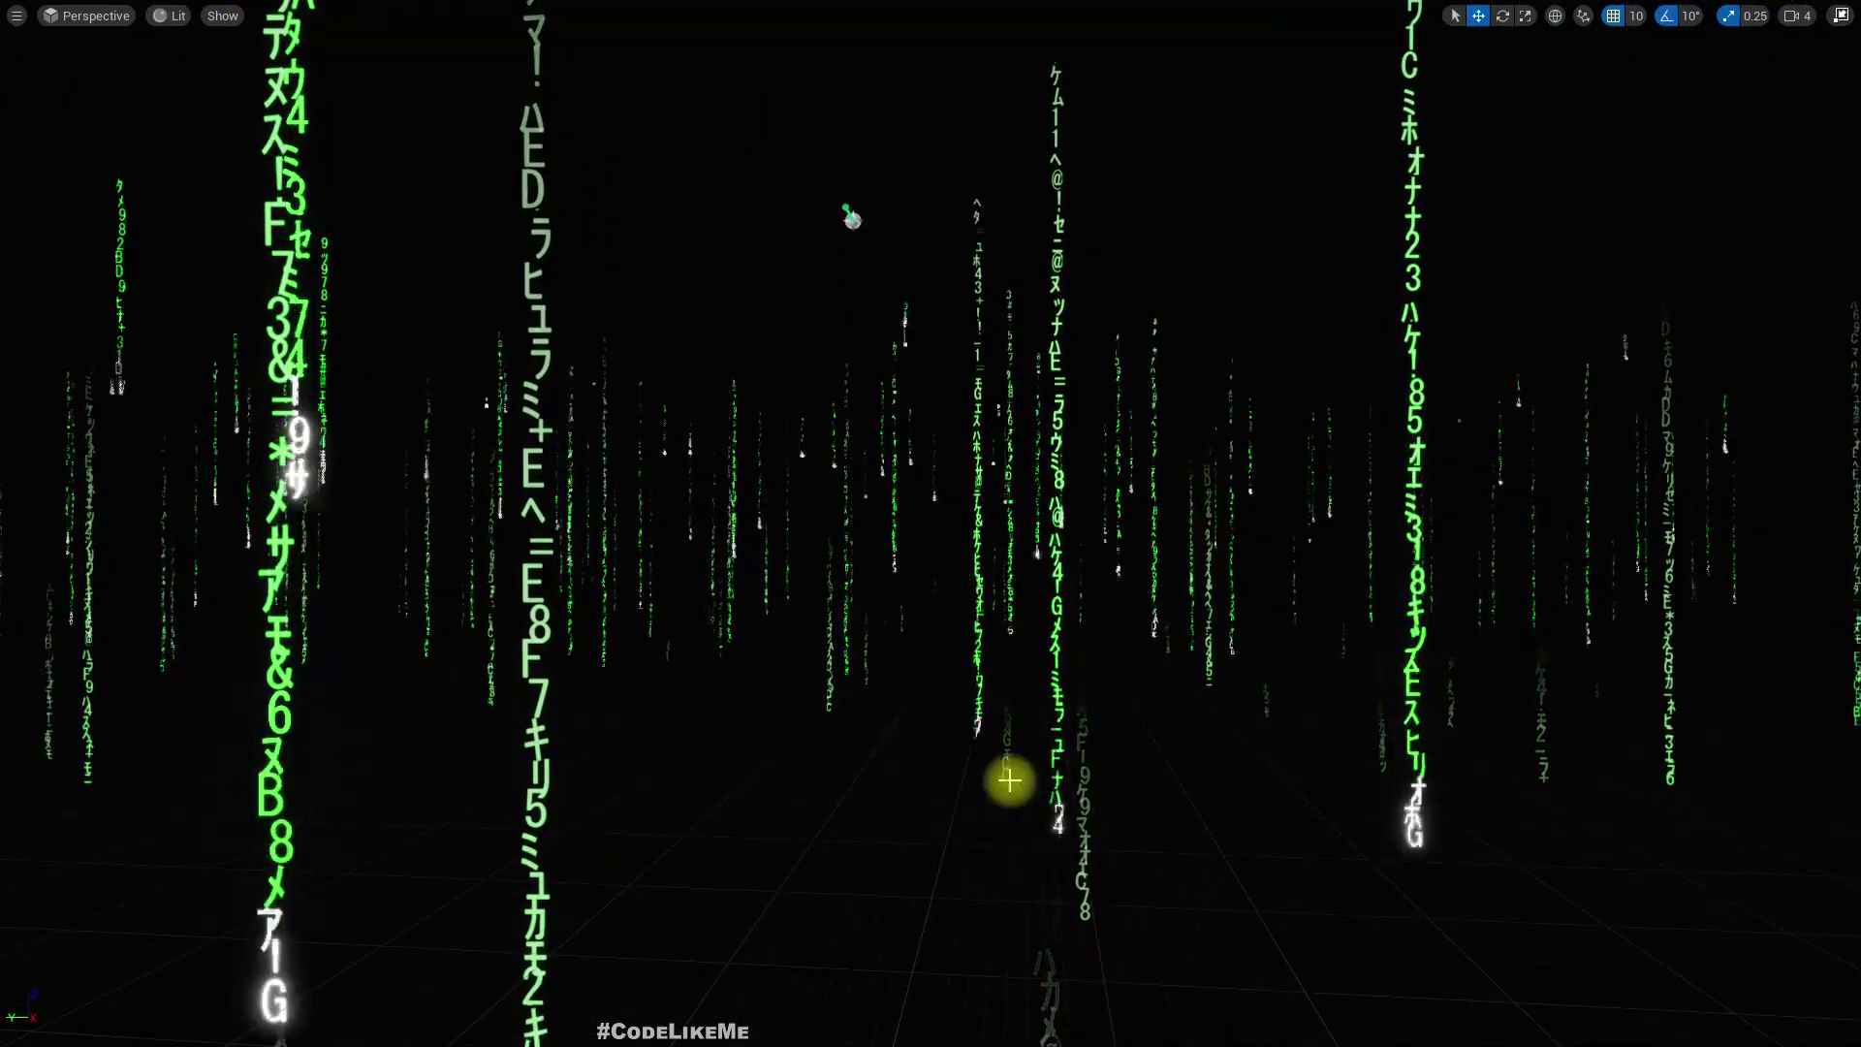
key(F11)
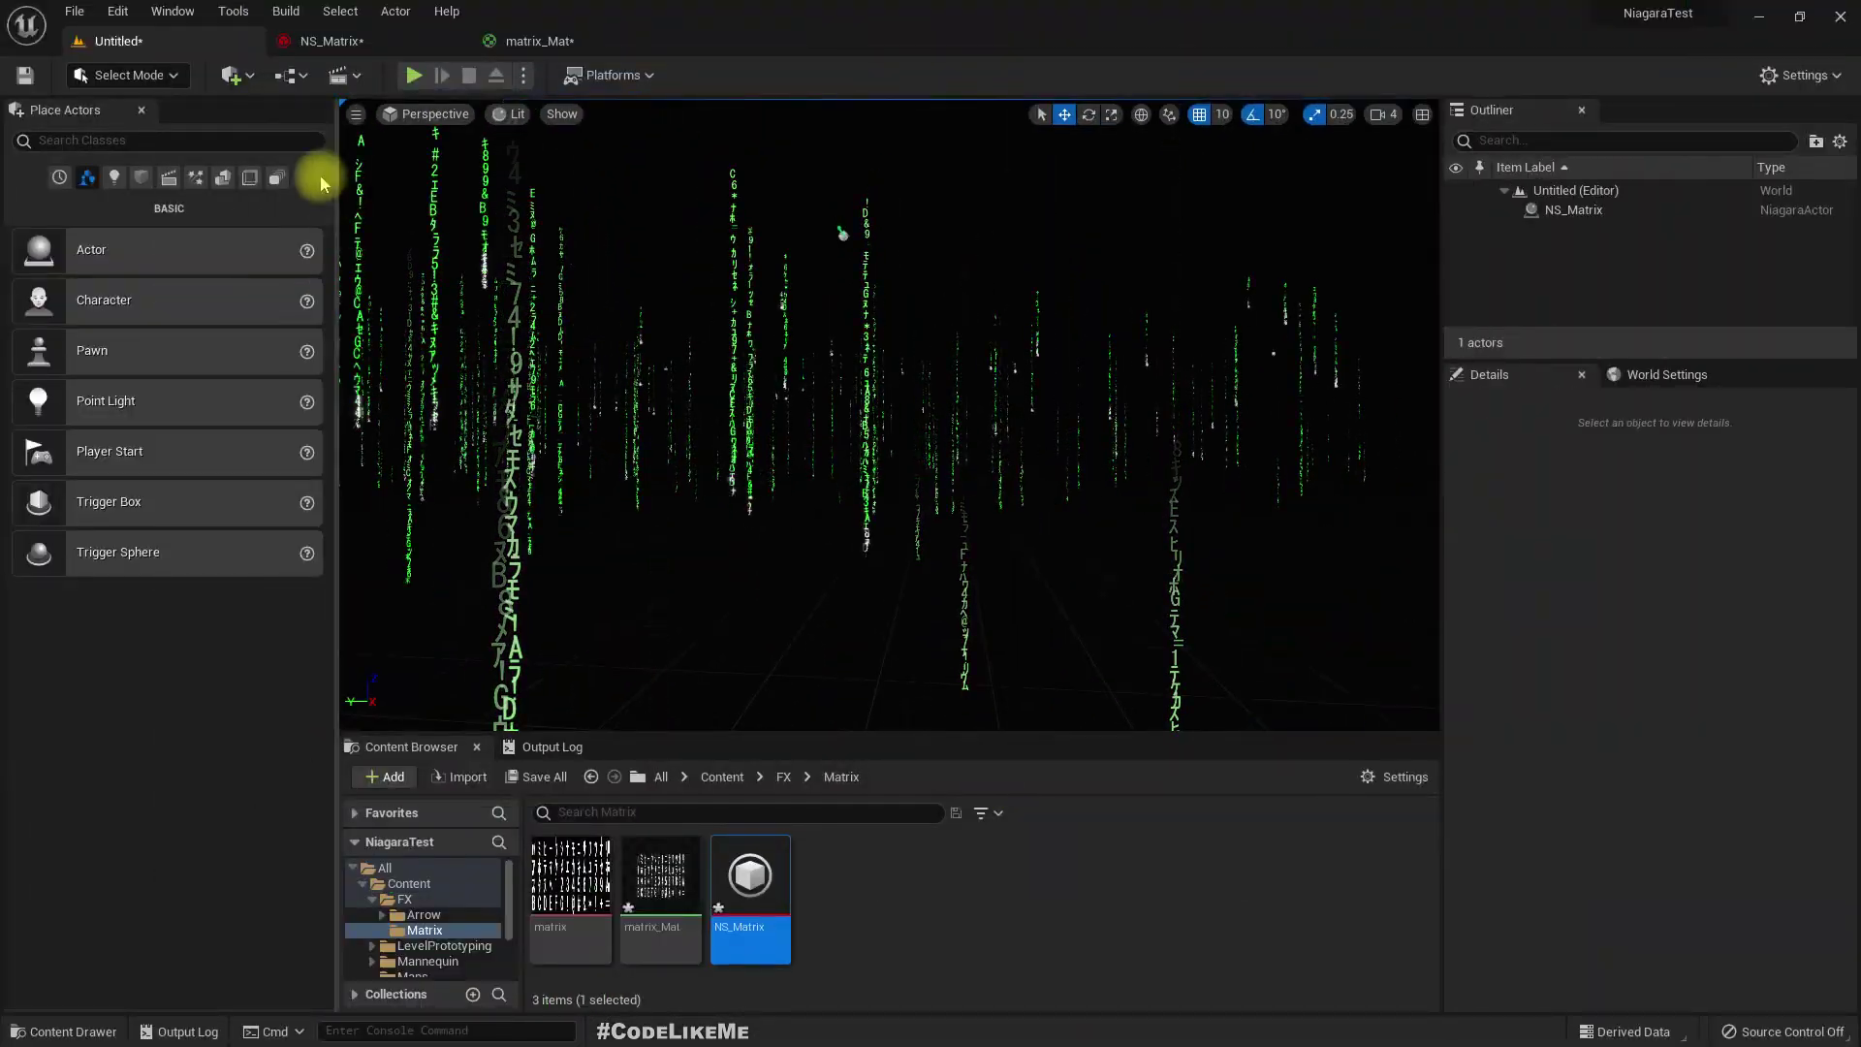
- Set the Fountain emitter's particle Lifetime Min to 3.4 and Lifetime Max to 5.0, and check the longer trails full-screen in the level
click(330, 41)
click(756, 255)
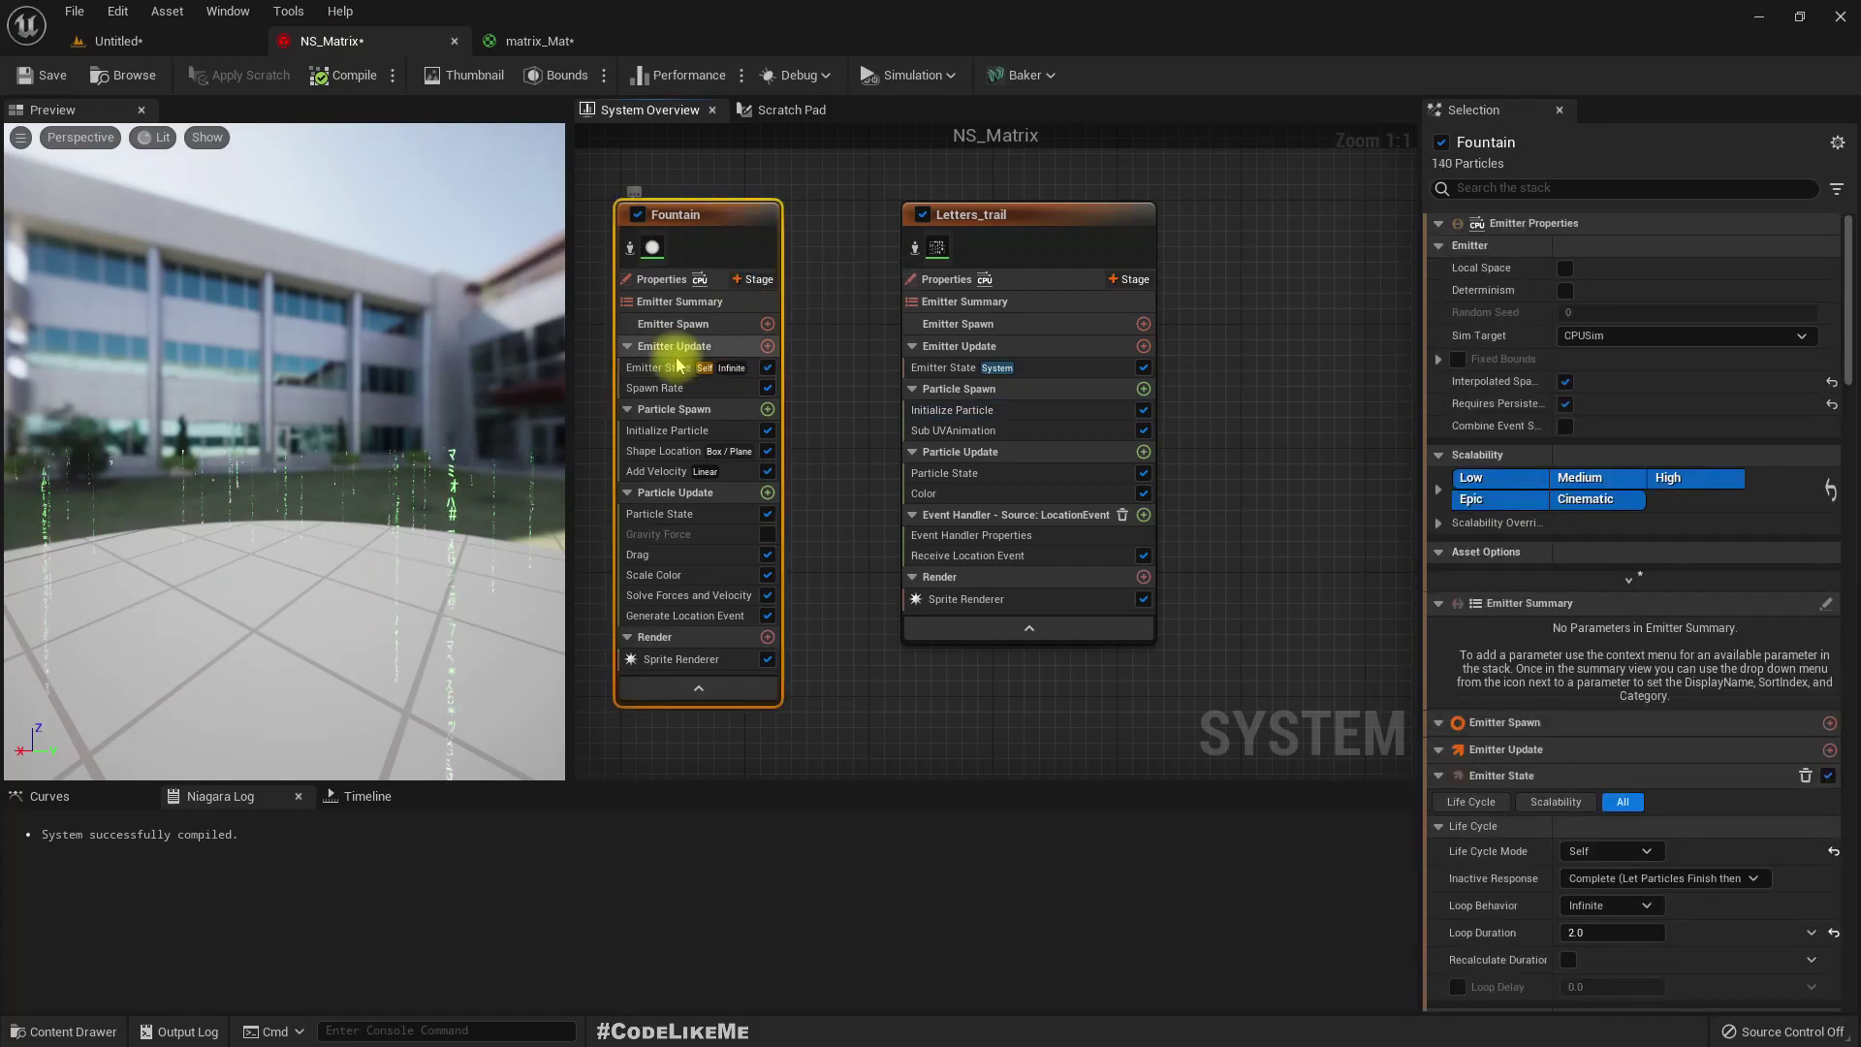
click(683, 431)
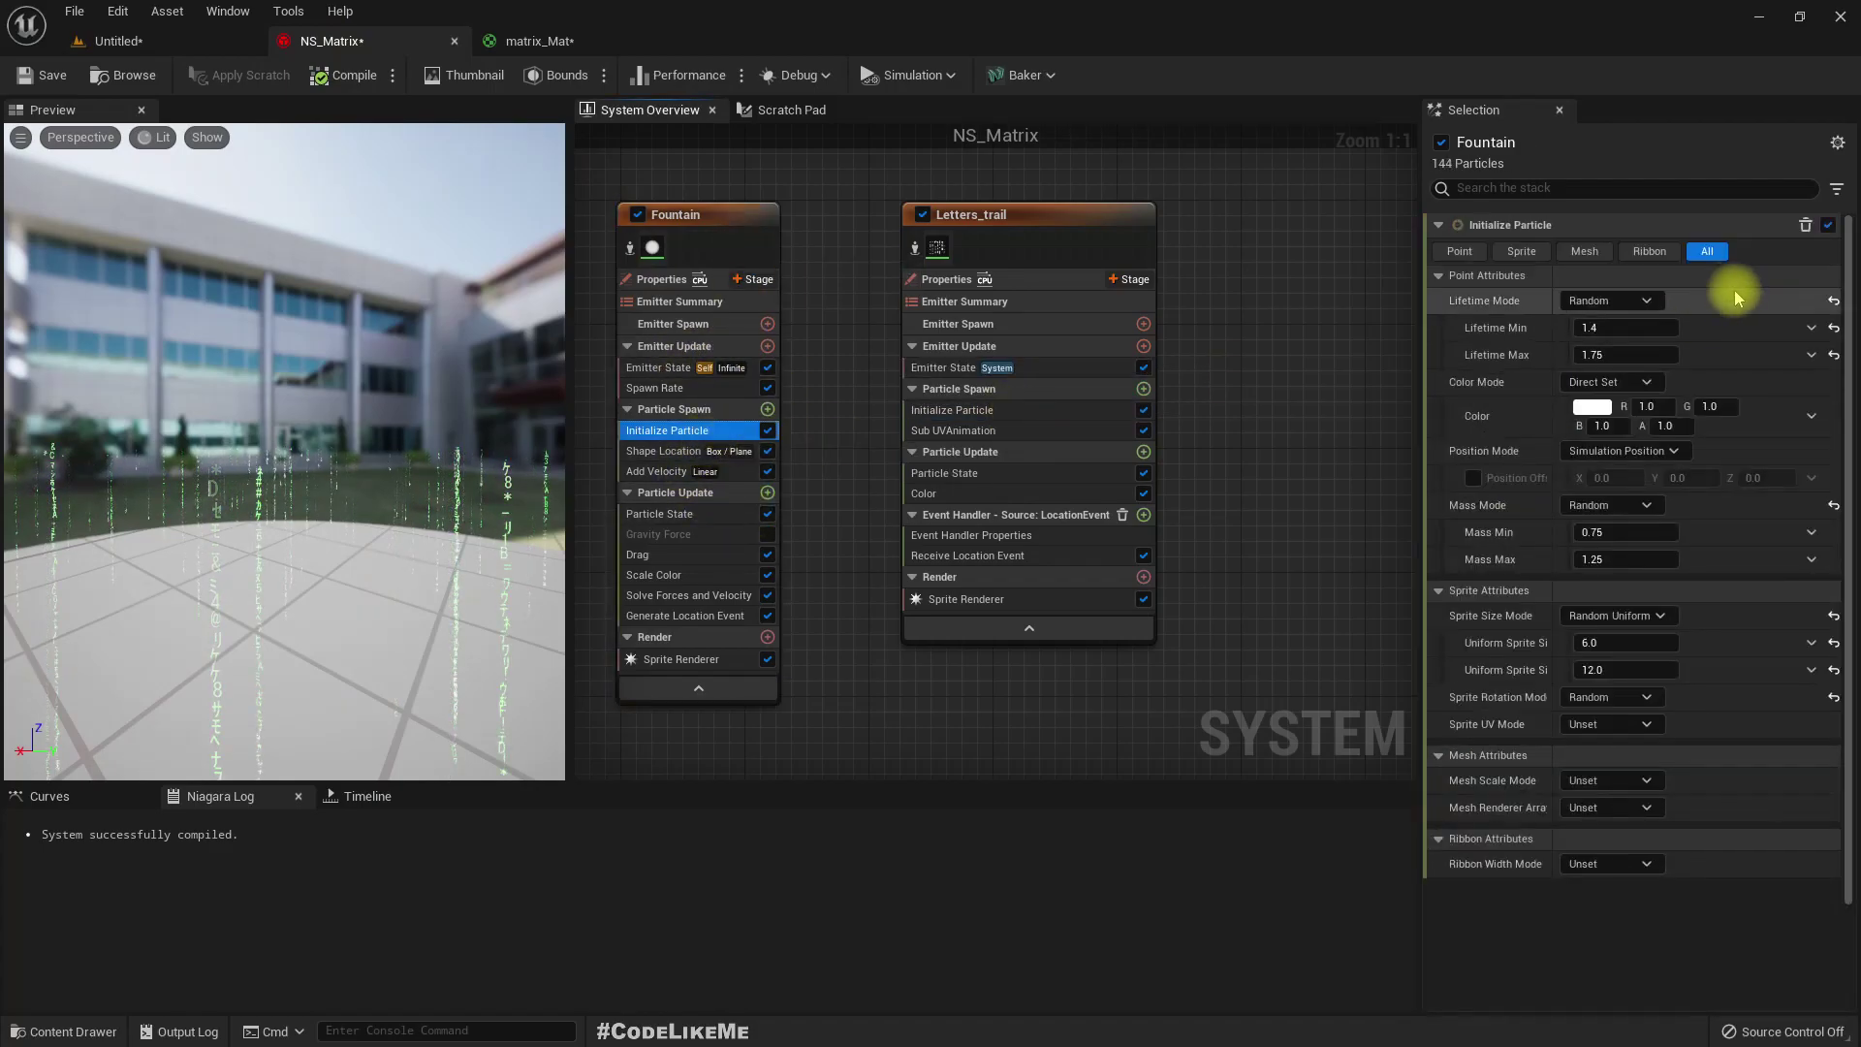
click(118, 41)
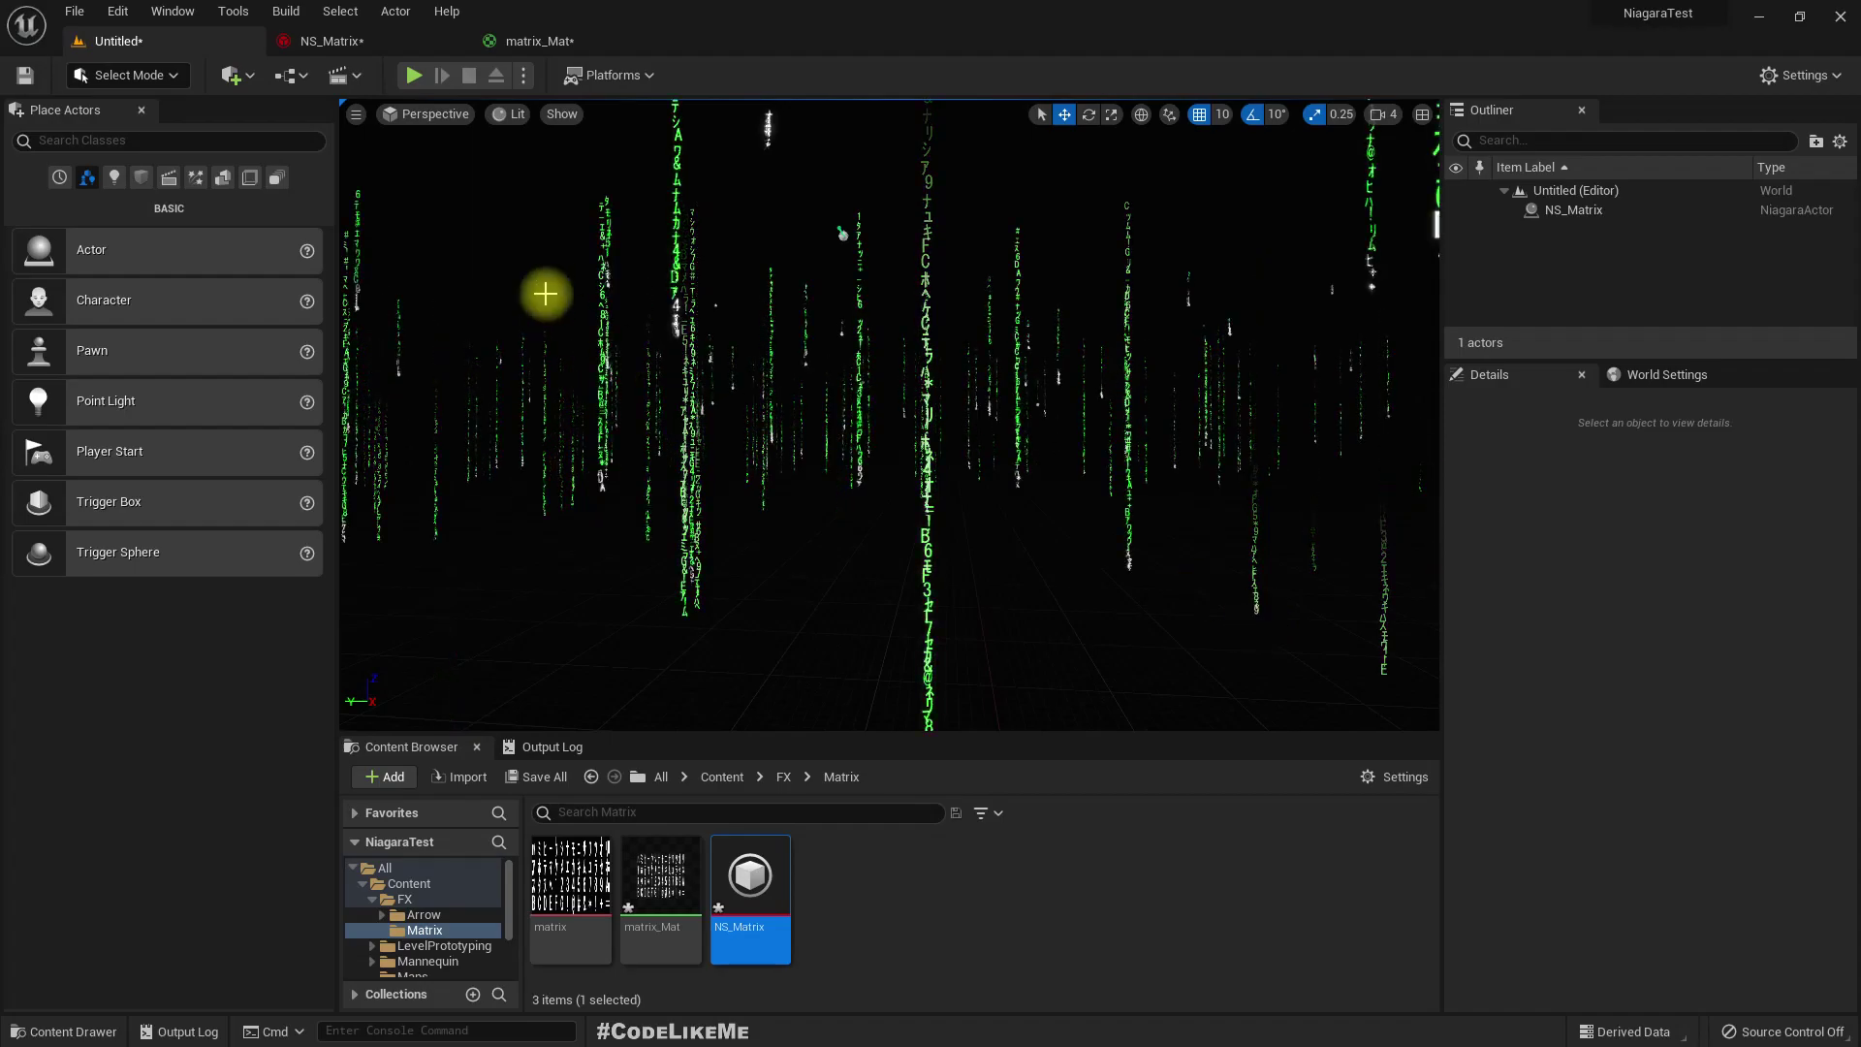
click(346, 43)
click(1612, 328)
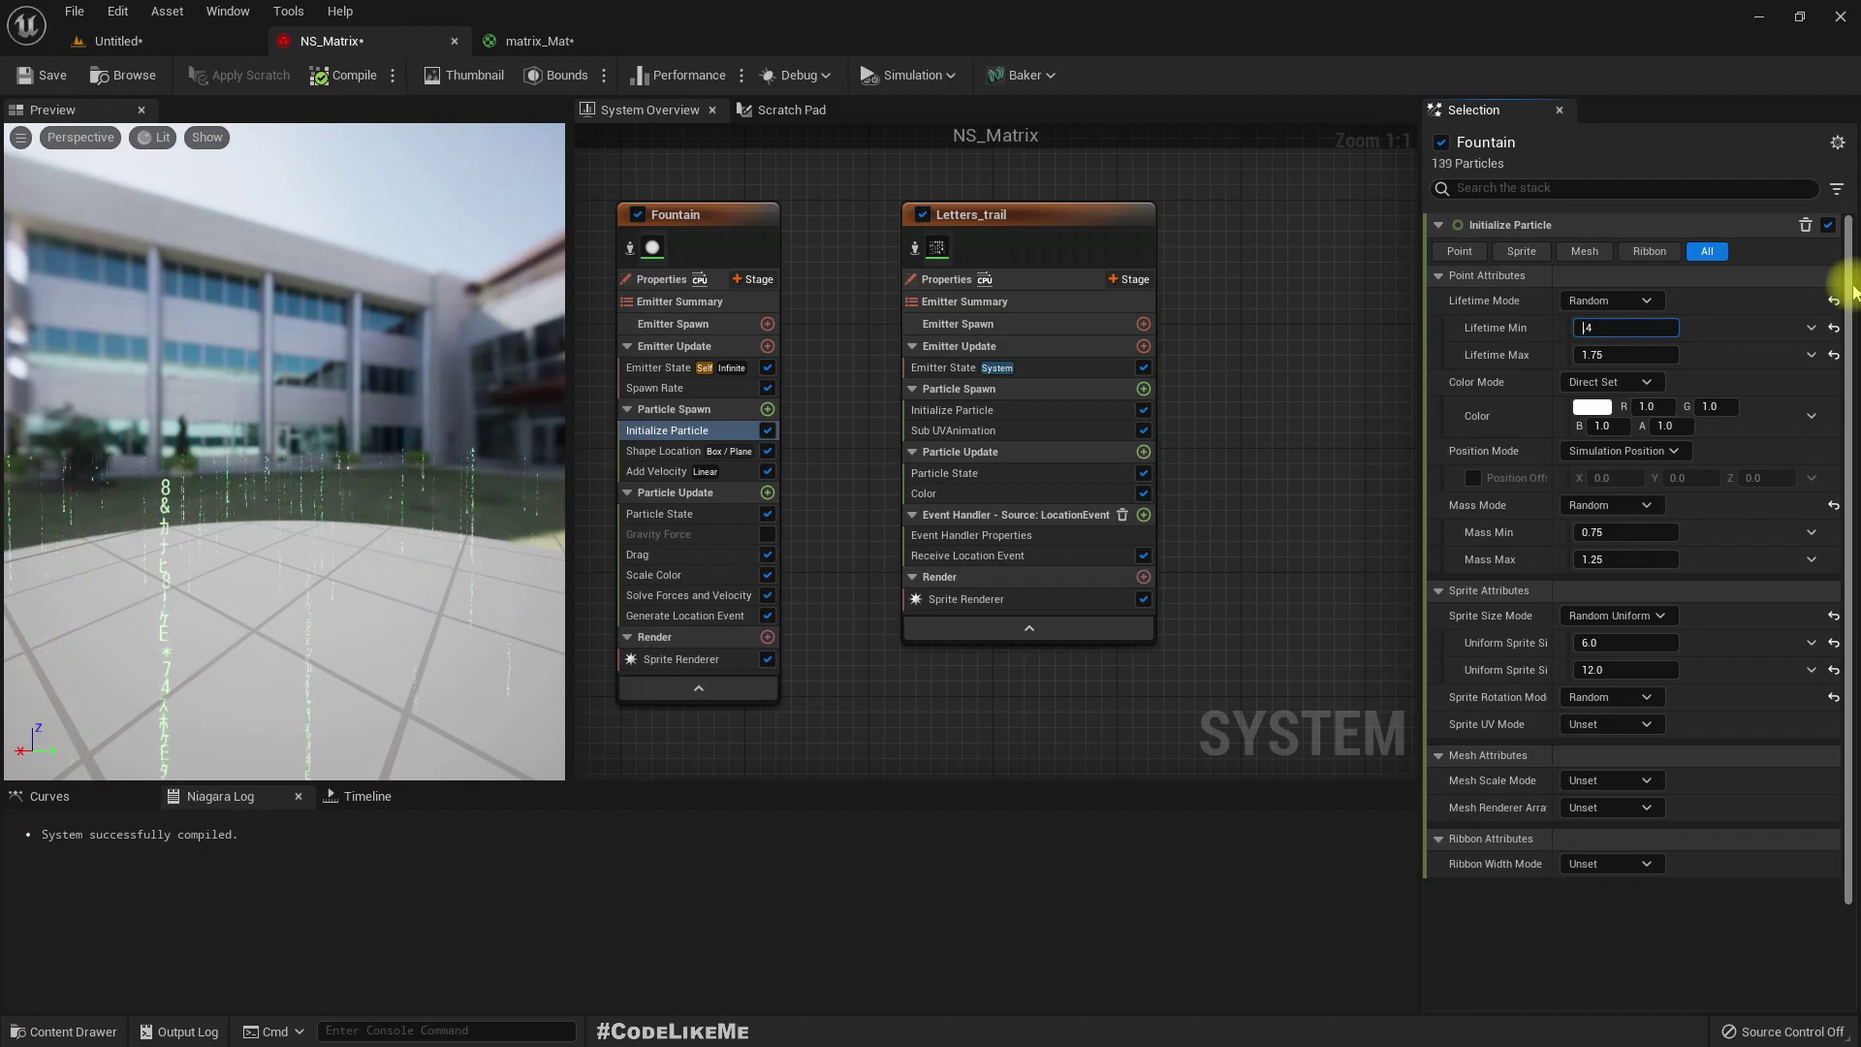
text(3.4)
key(Tab)
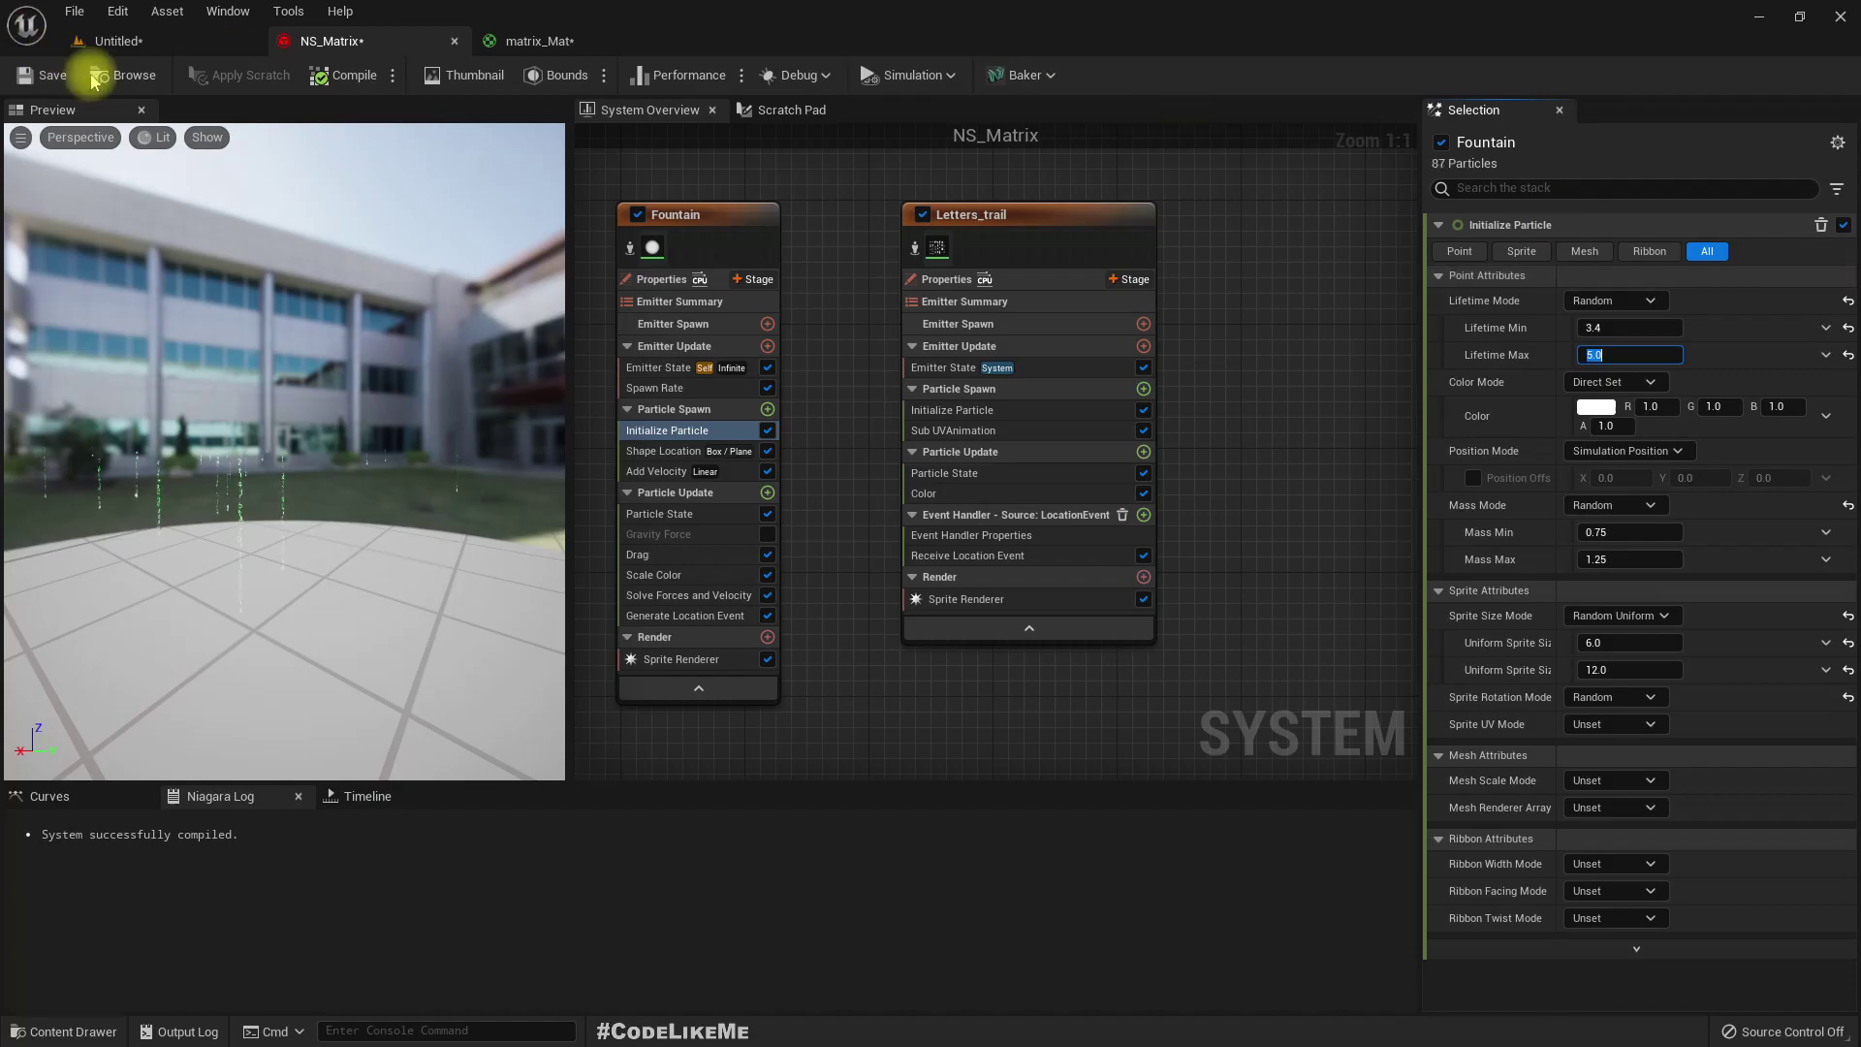
click(111, 42)
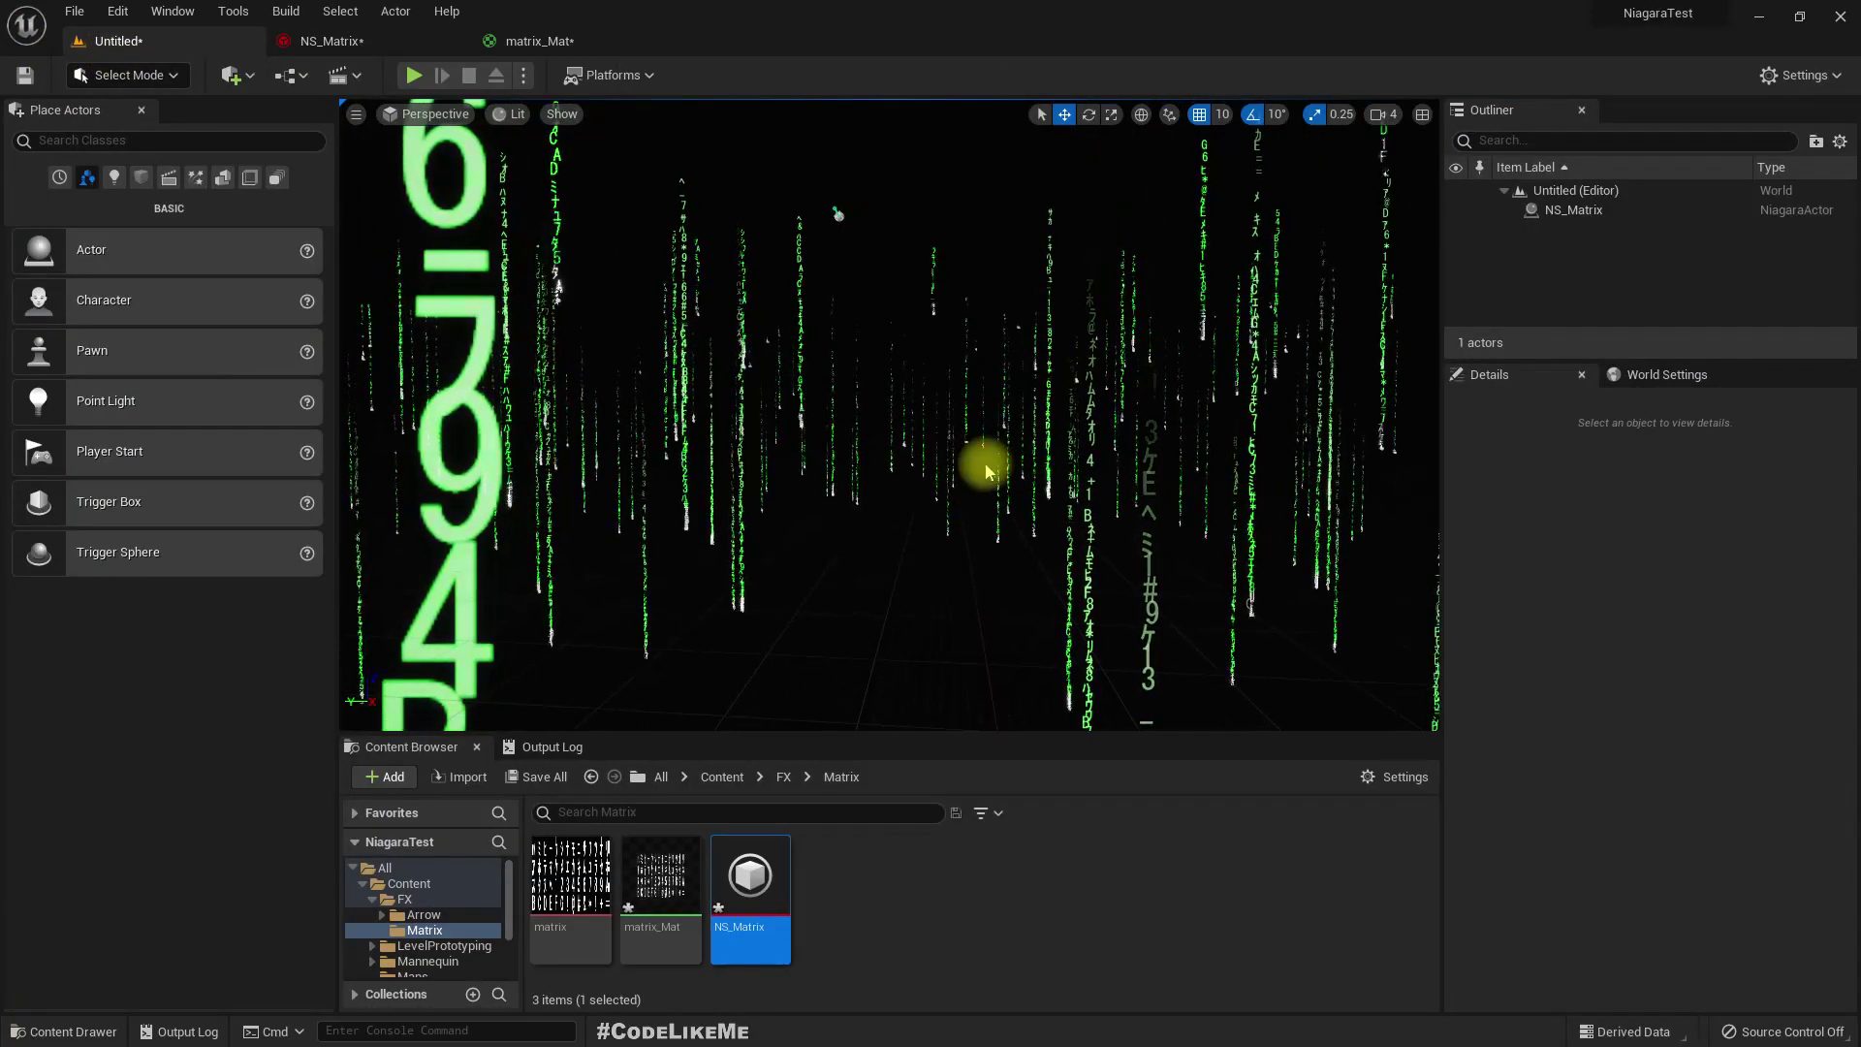
key(F11)
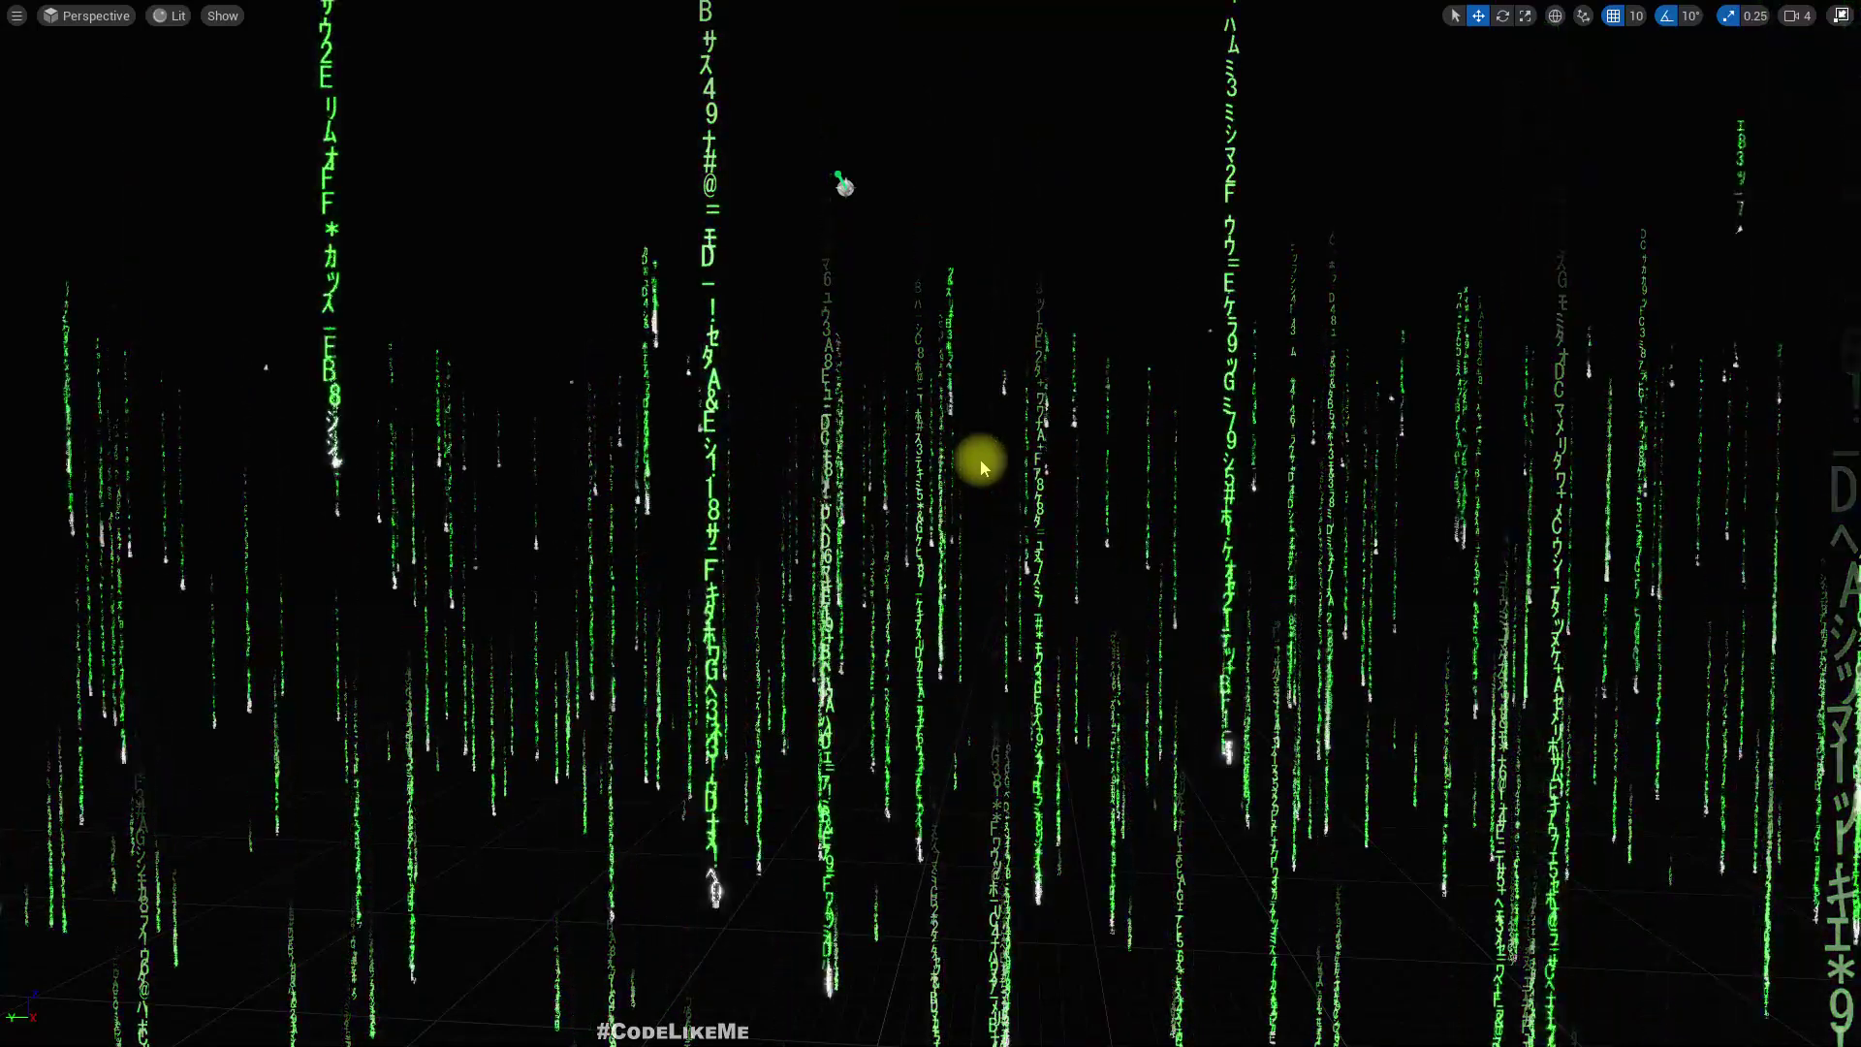
key(F11)
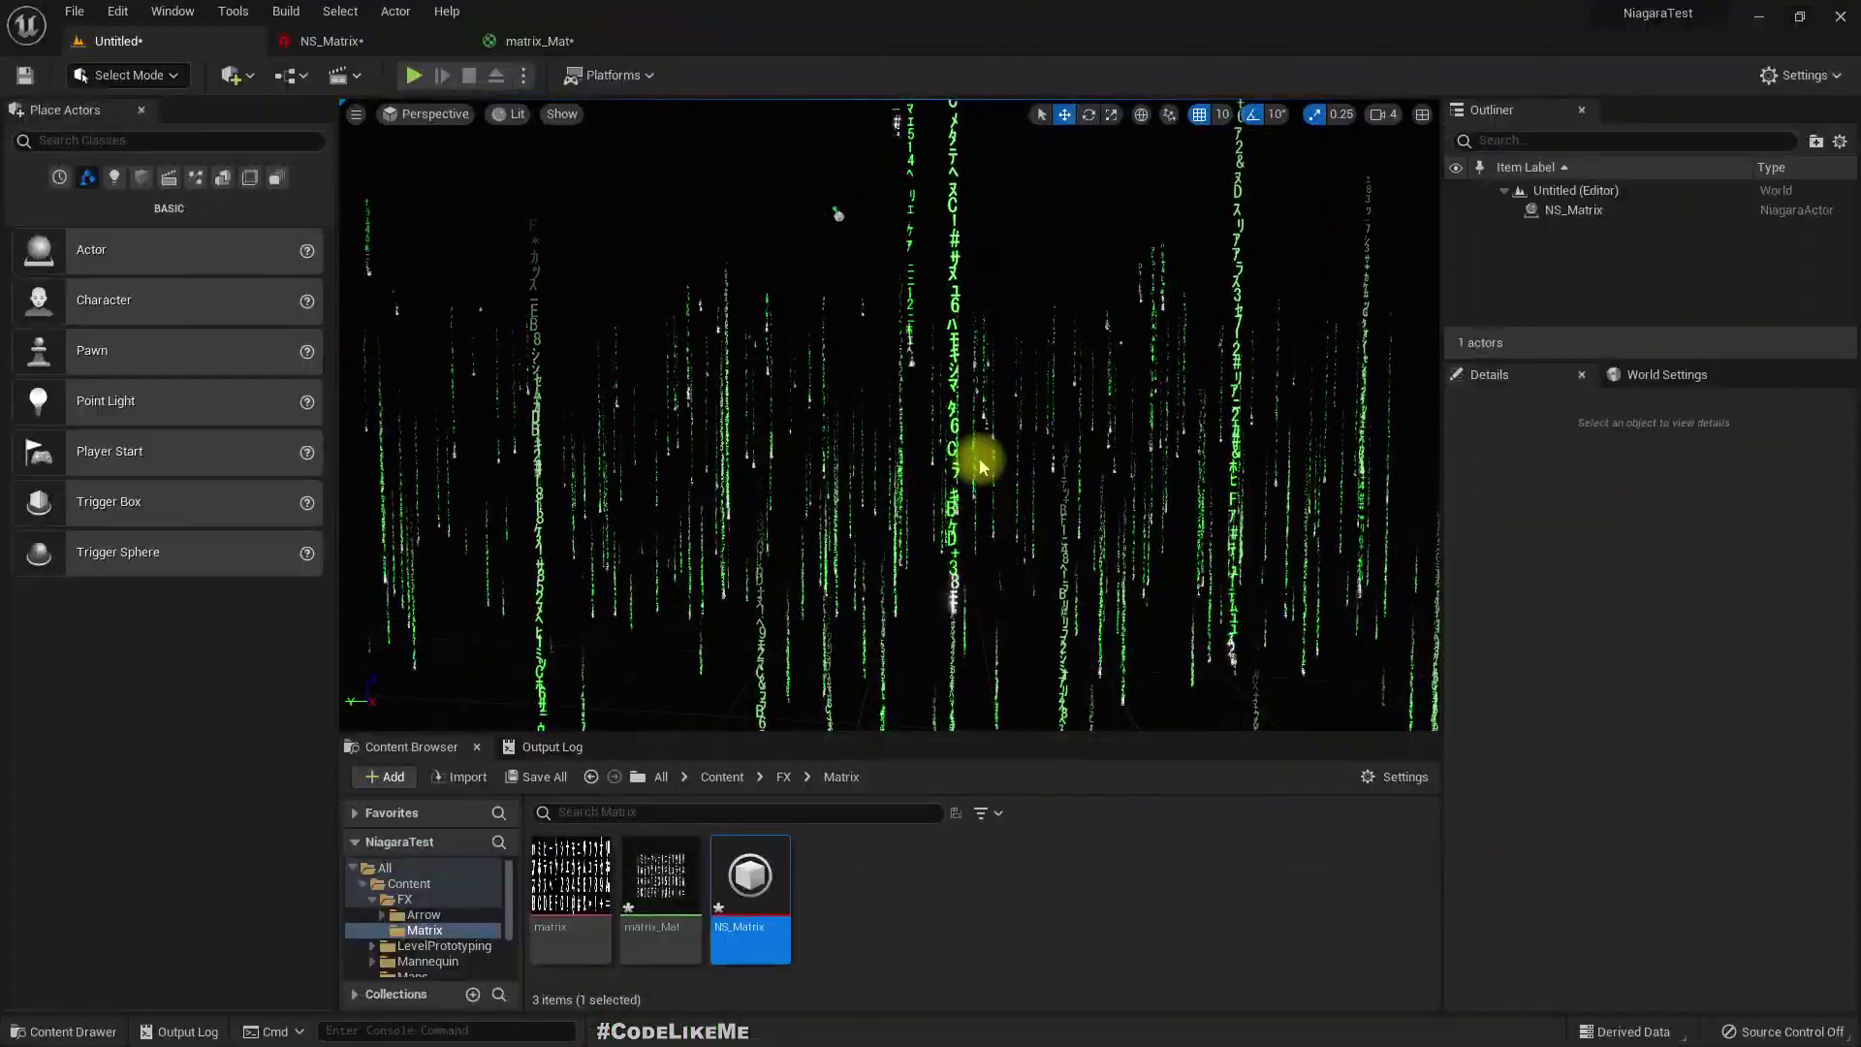
- Raise the NS_Matrix actor to a Z location of 1500 and inspect the rain full-screen in game view
click(1583, 213)
click(1769, 643)
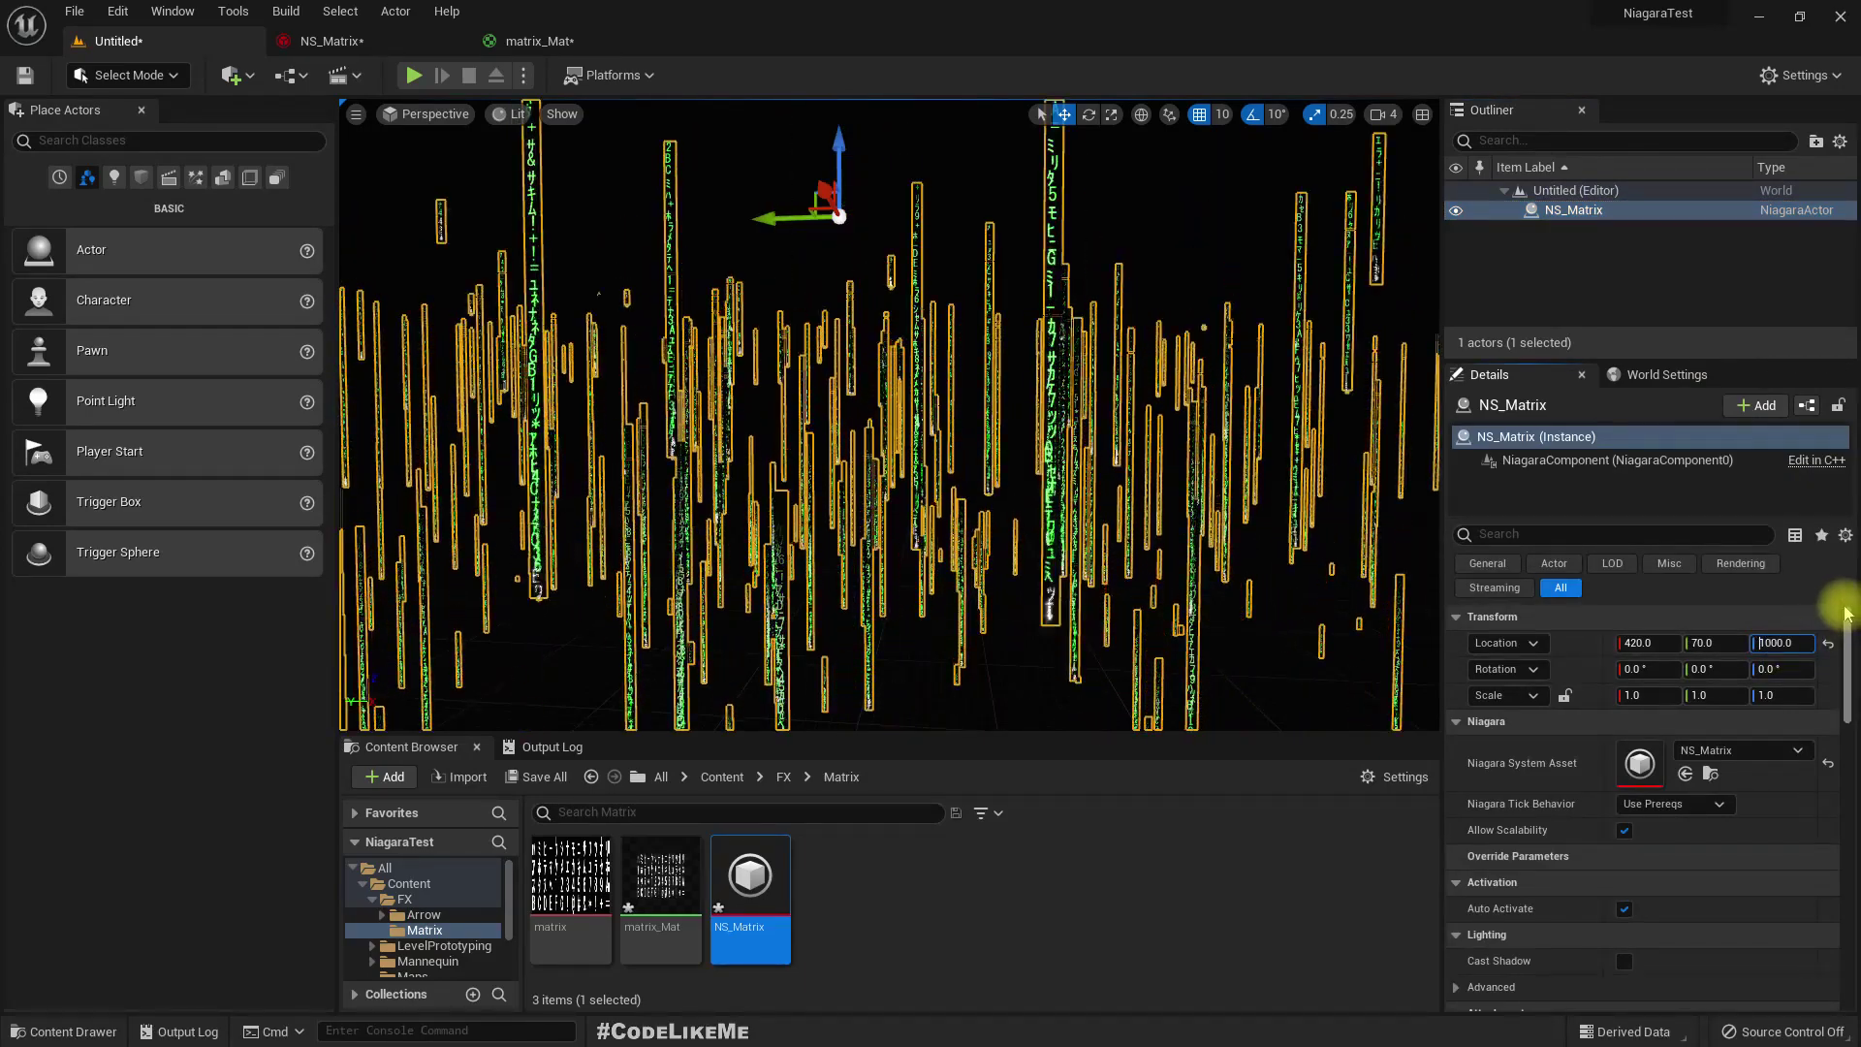
text(1500)
key(Return)
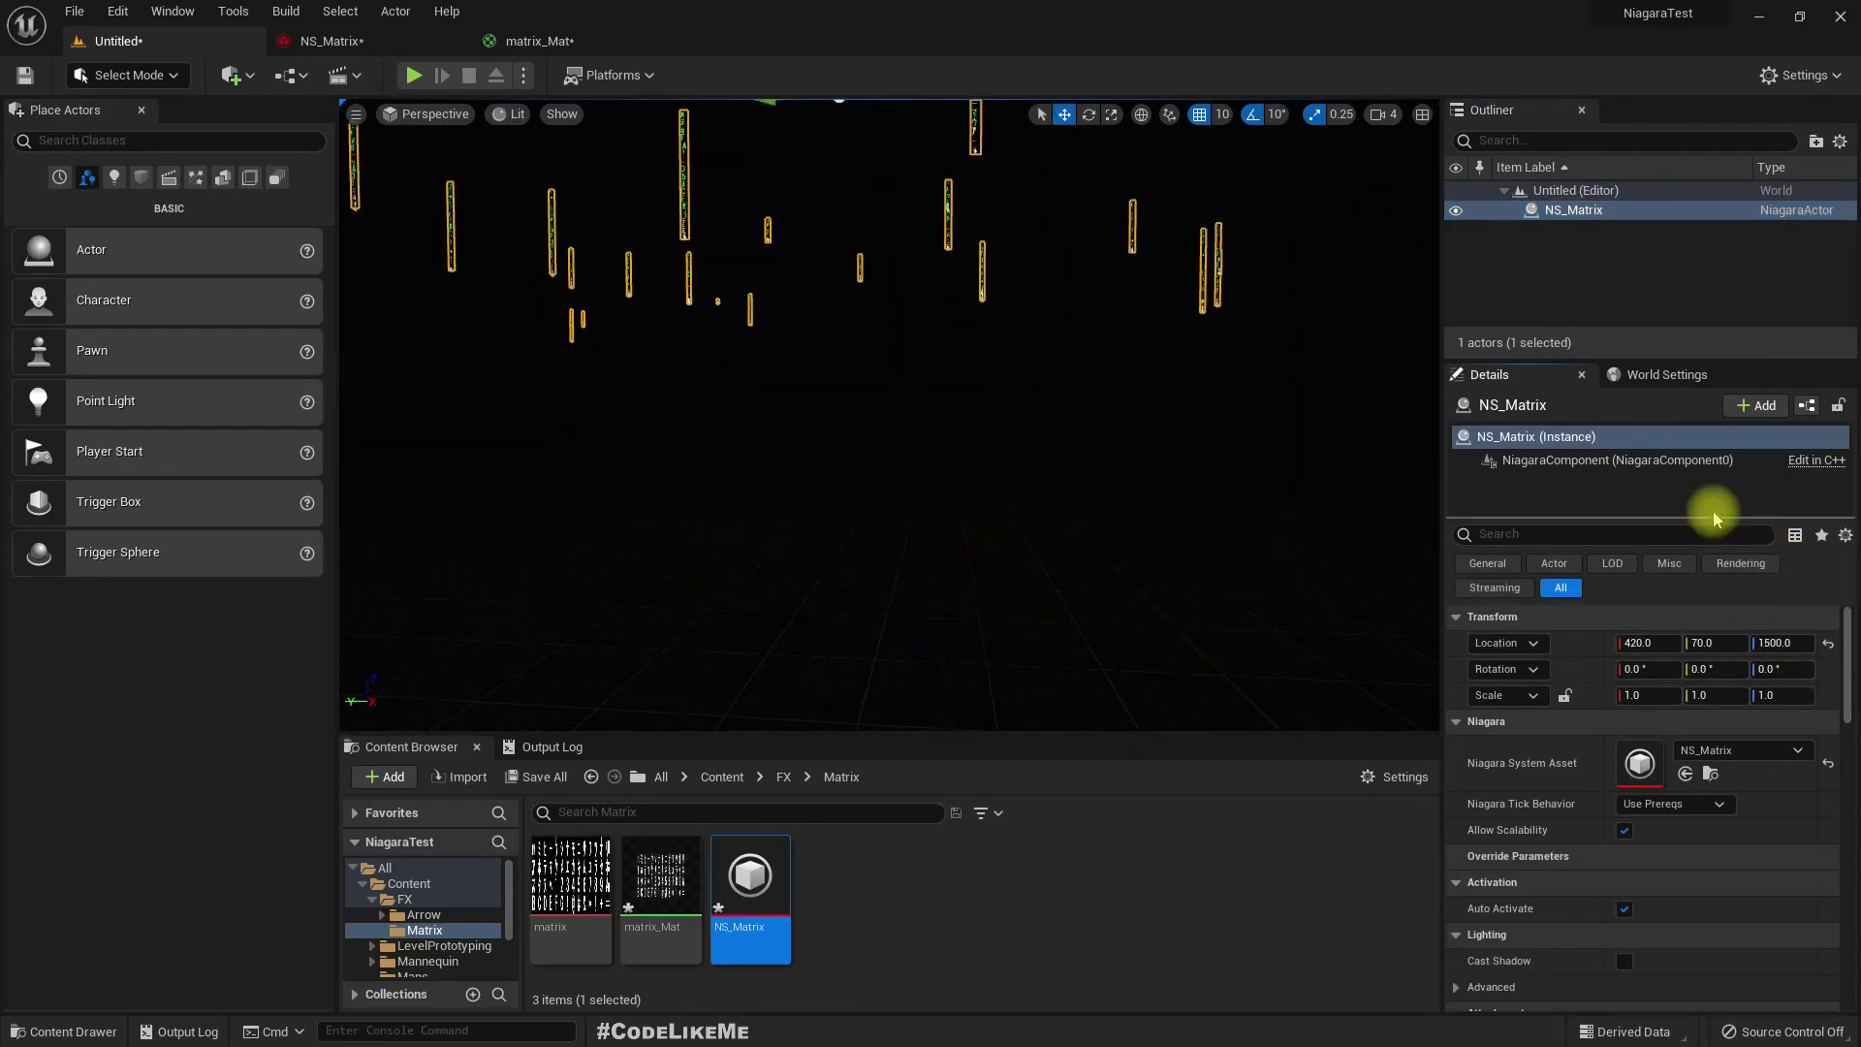
key(F11)
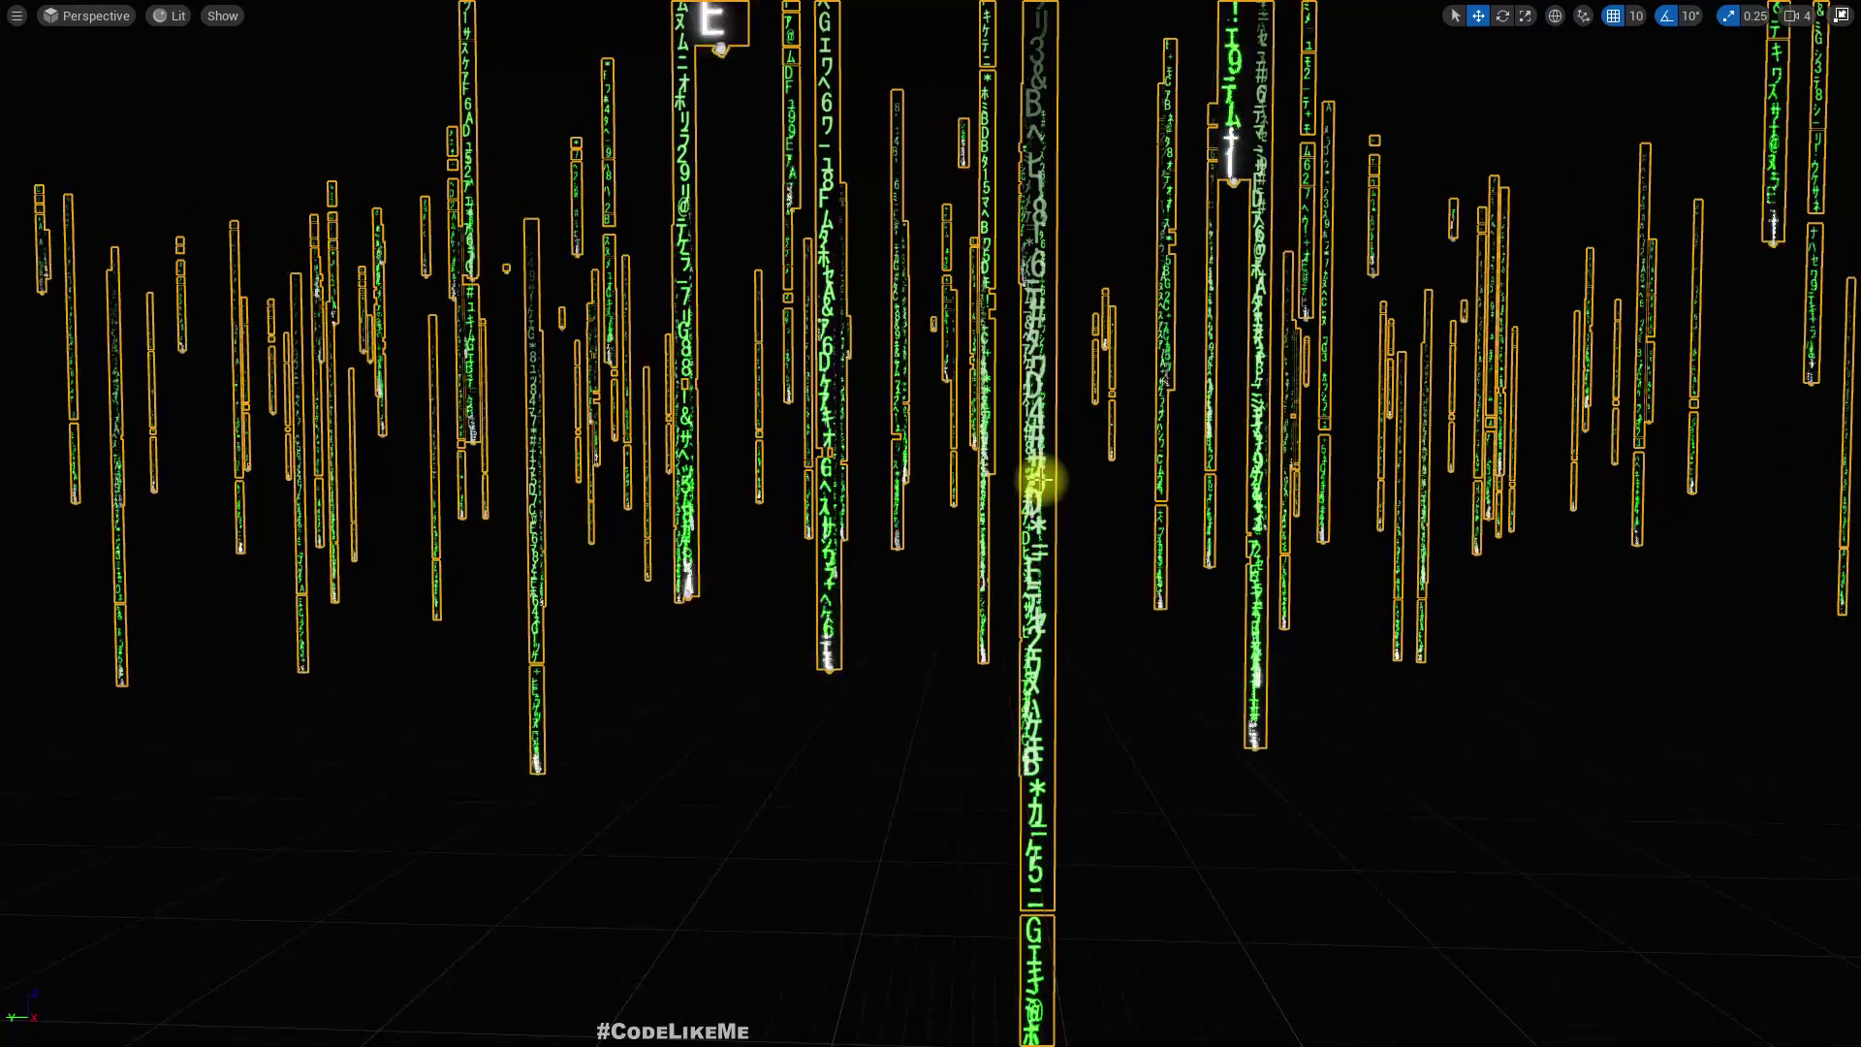
key(g)
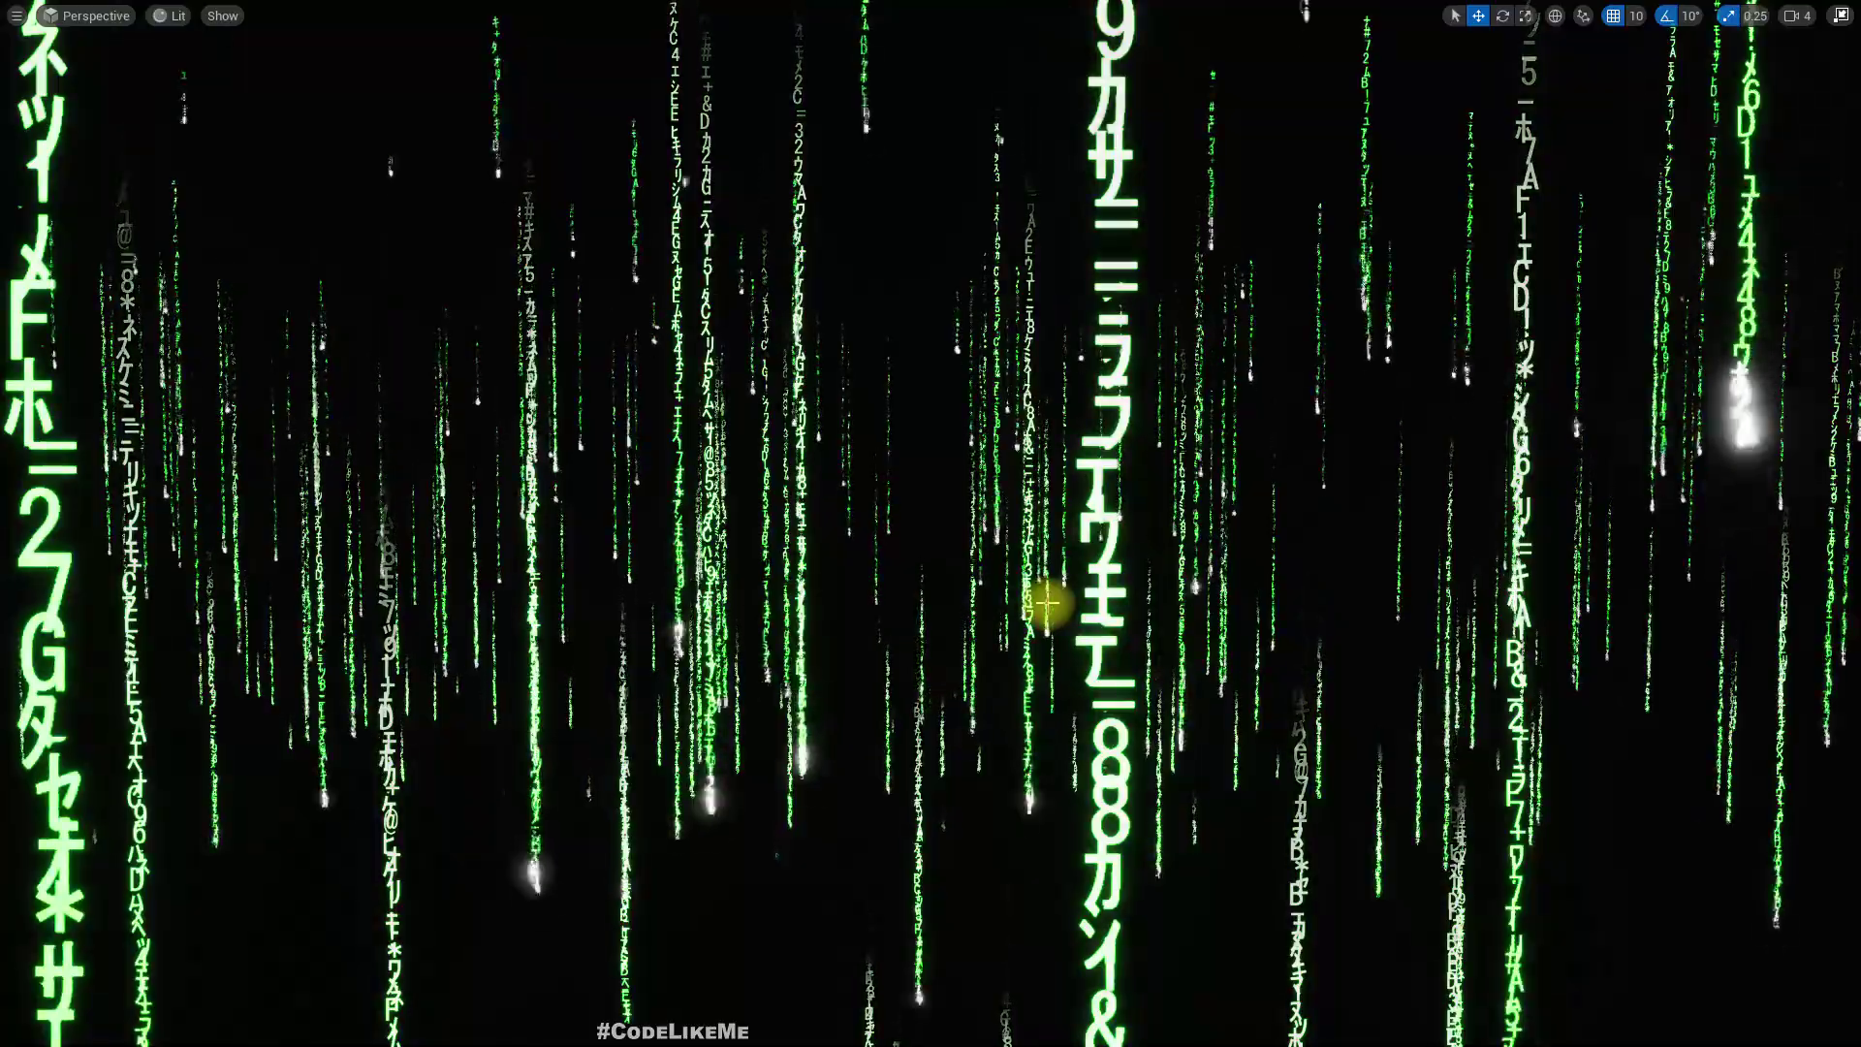
key(F11)
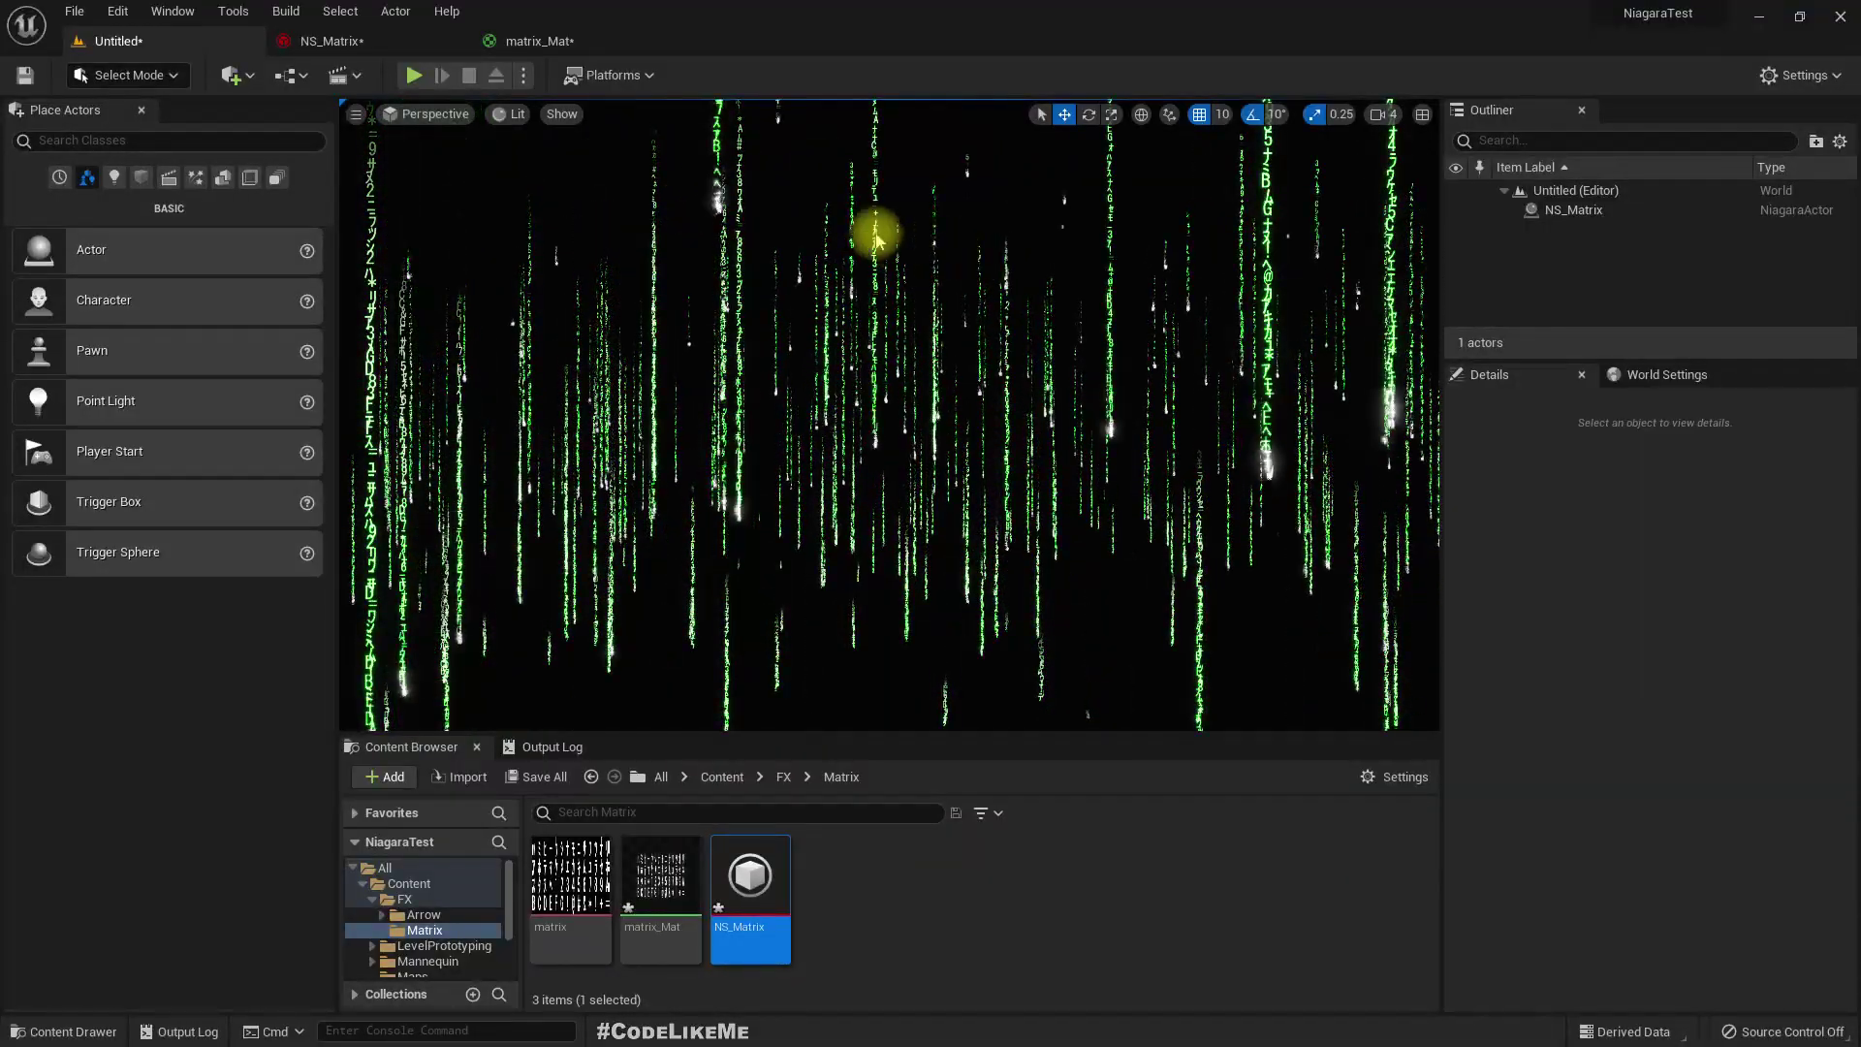
- Make the last color key of Letters_trail's color curve pure green with R 0 and B 0, and inspect the rain full-screen in the level
click(514, 41)
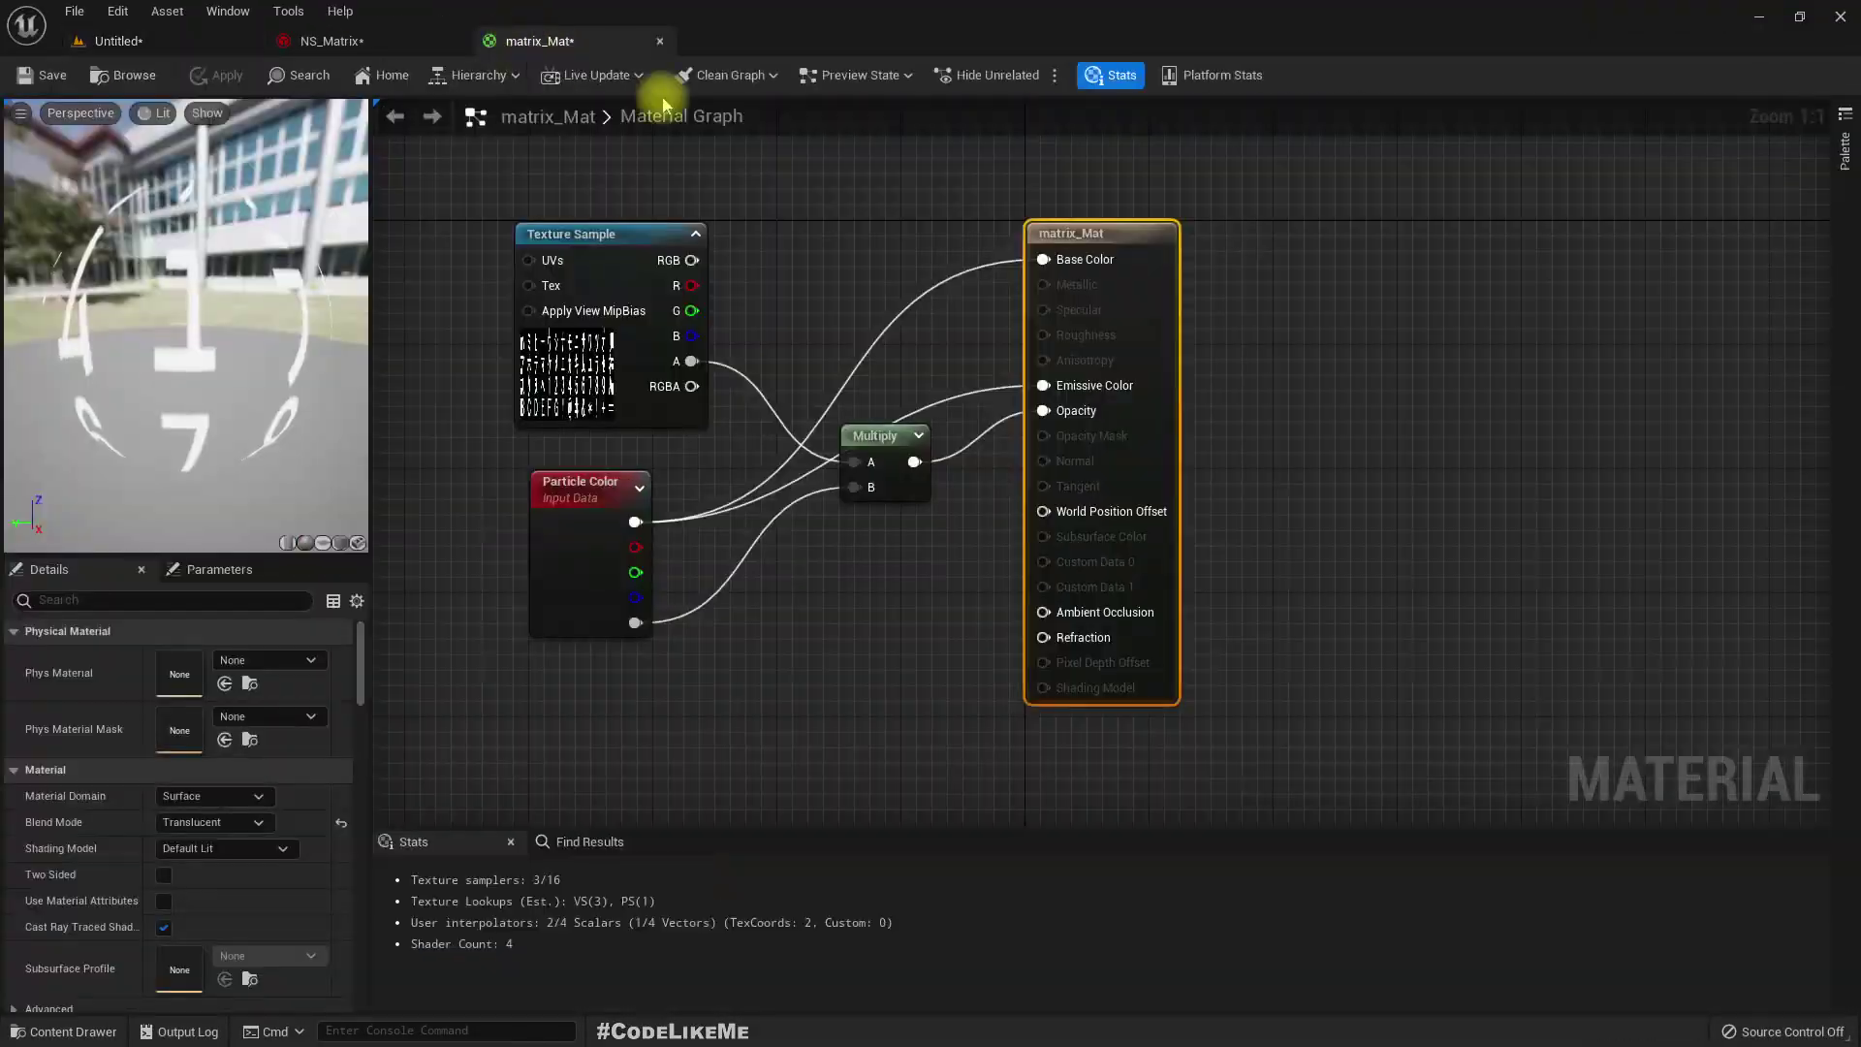
click(327, 40)
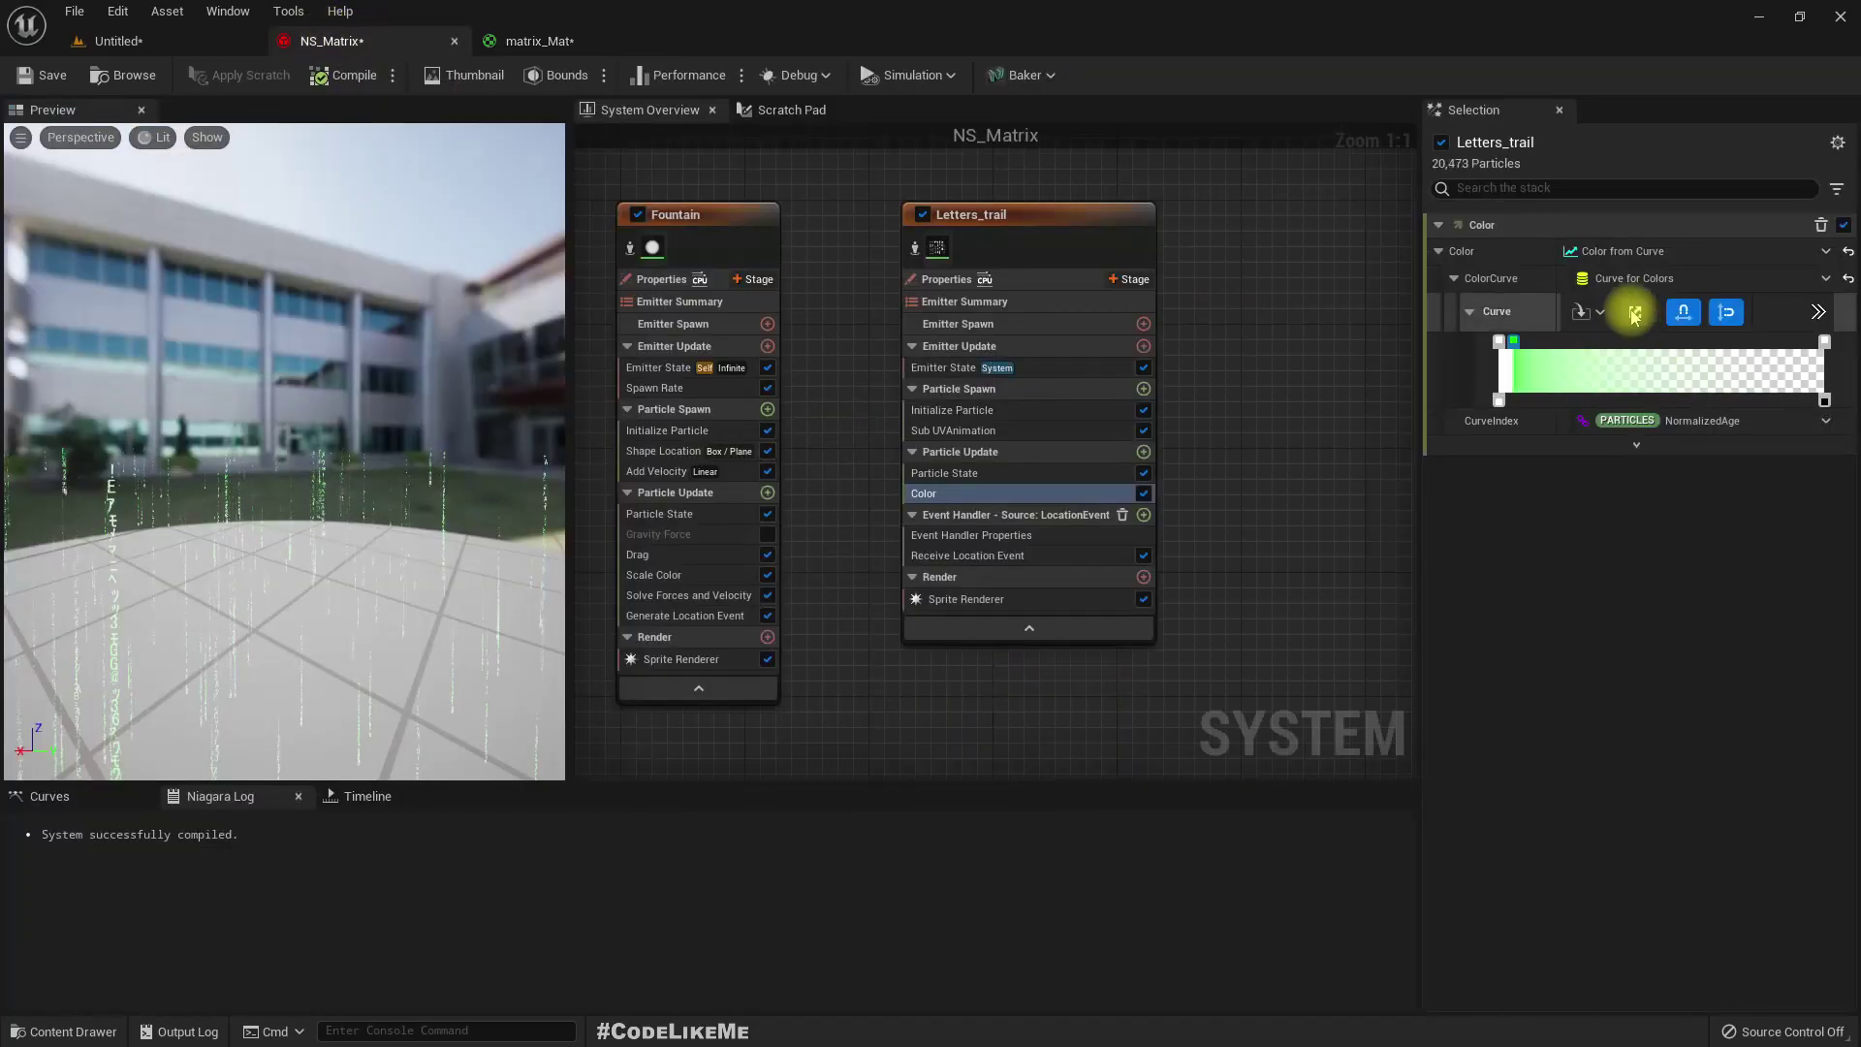
double_click(1826, 343)
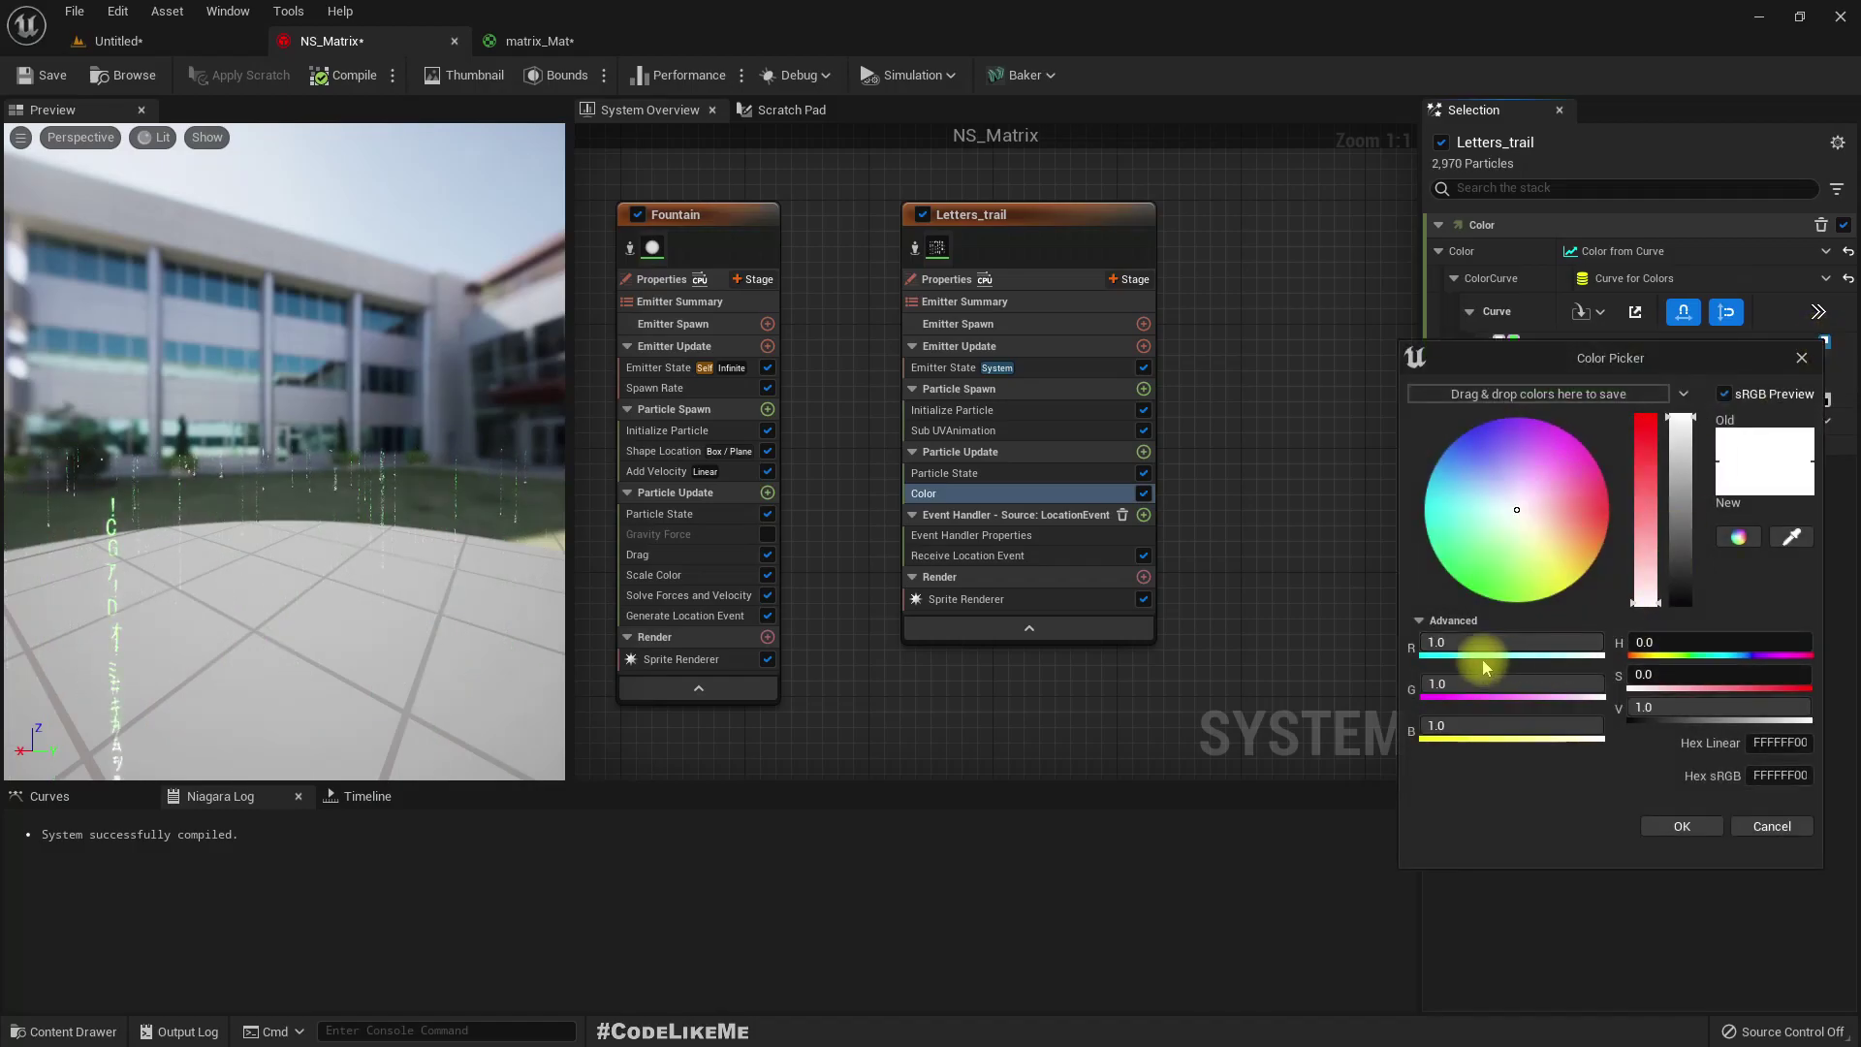
text(0)
key(Tab)
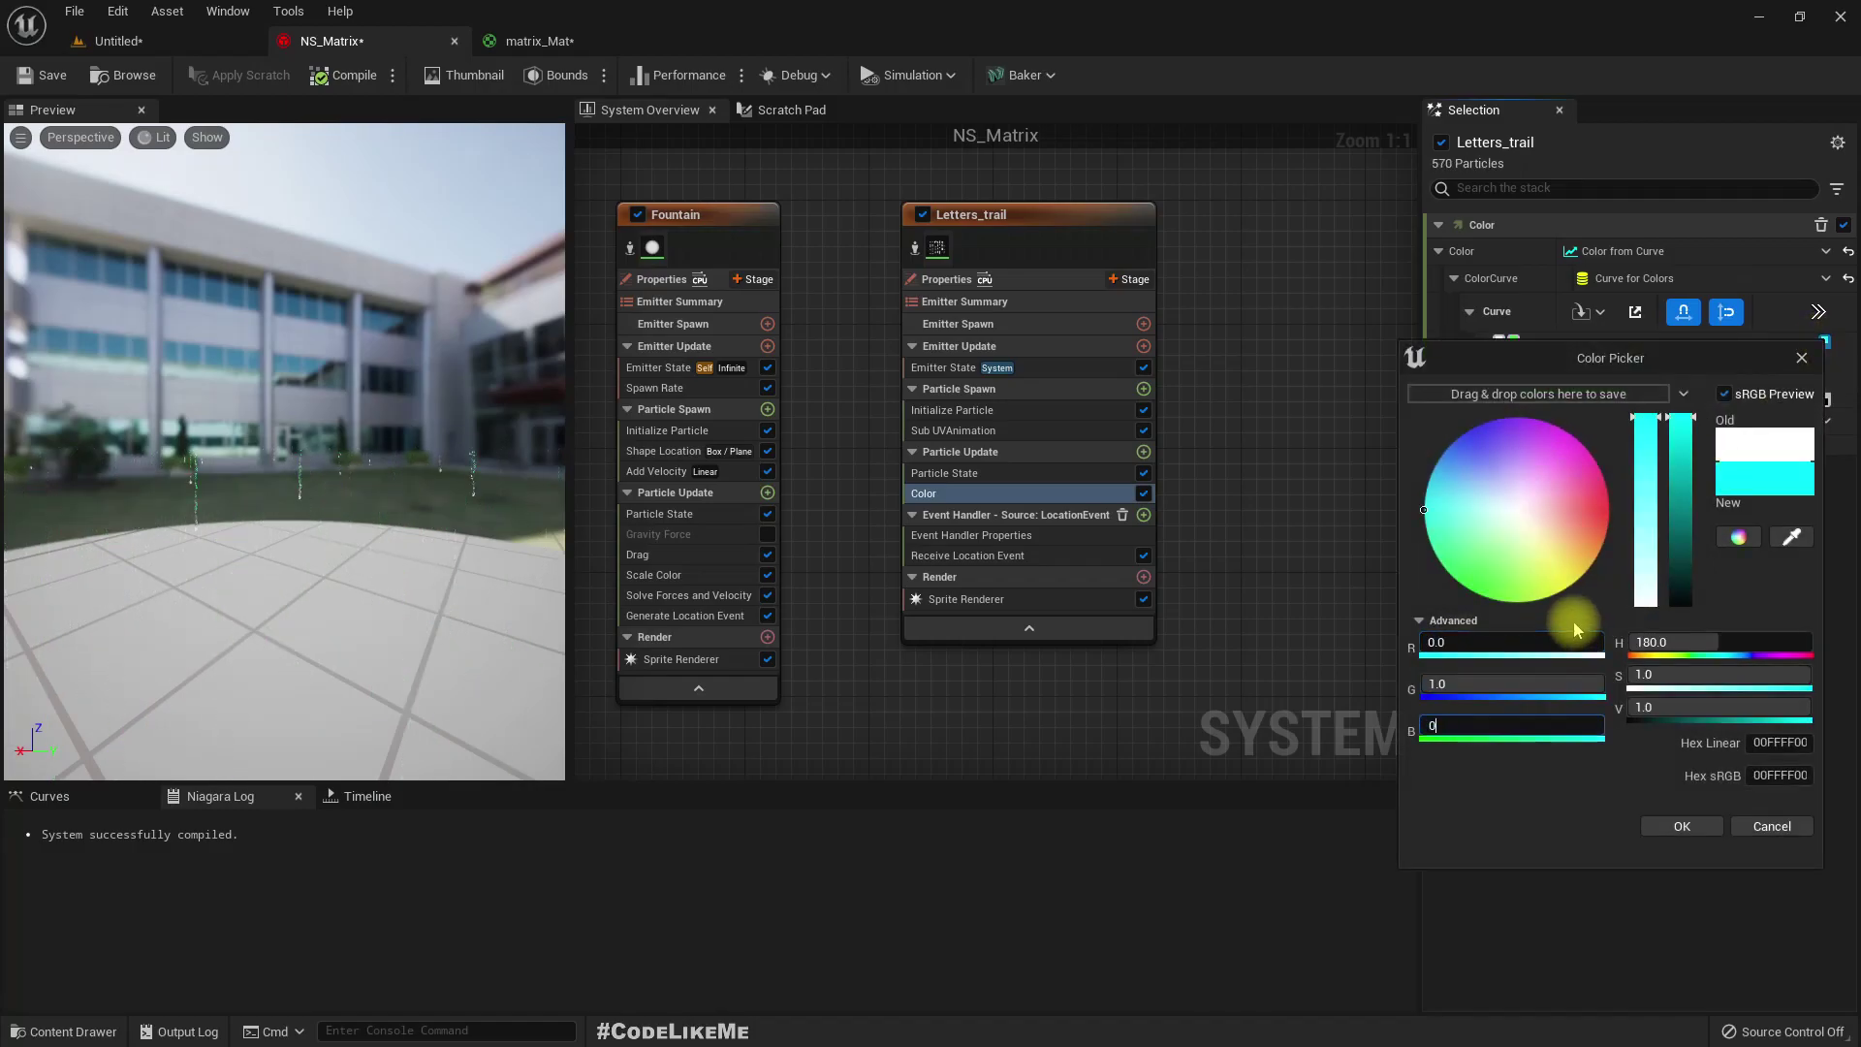
click(1679, 829)
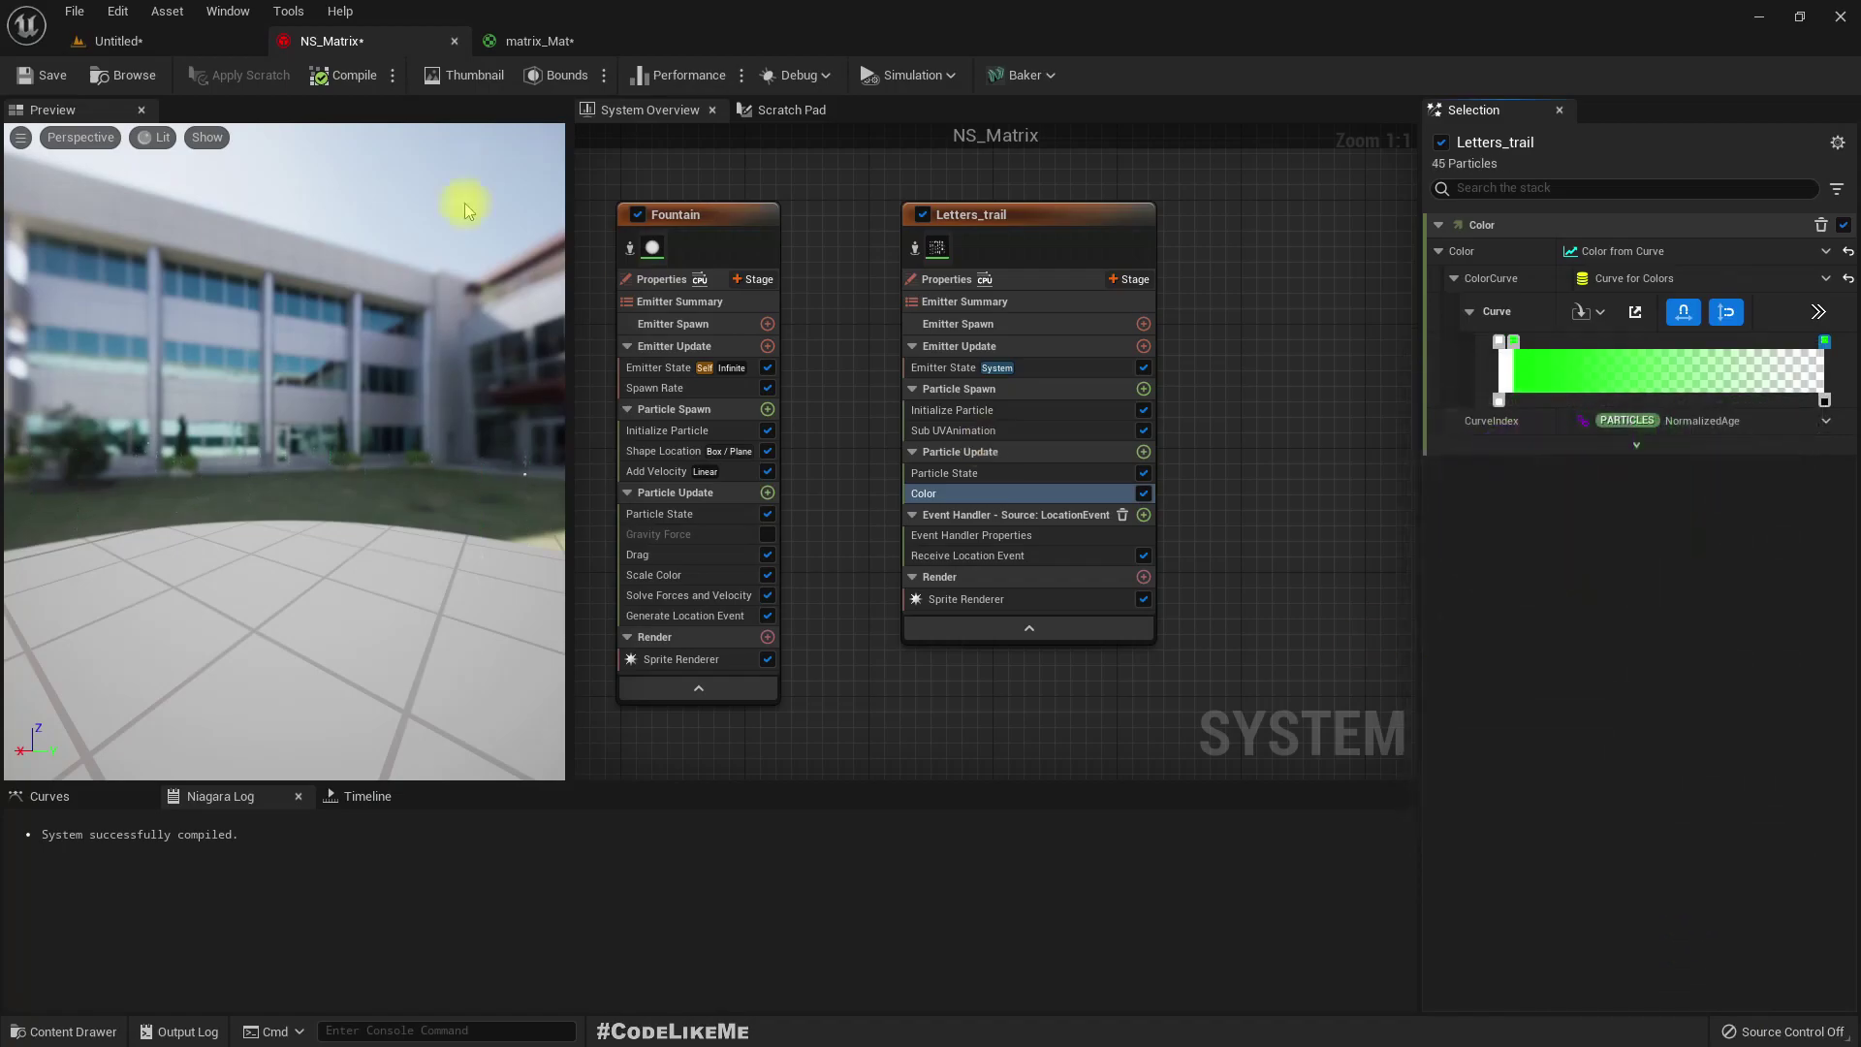
click(167, 47)
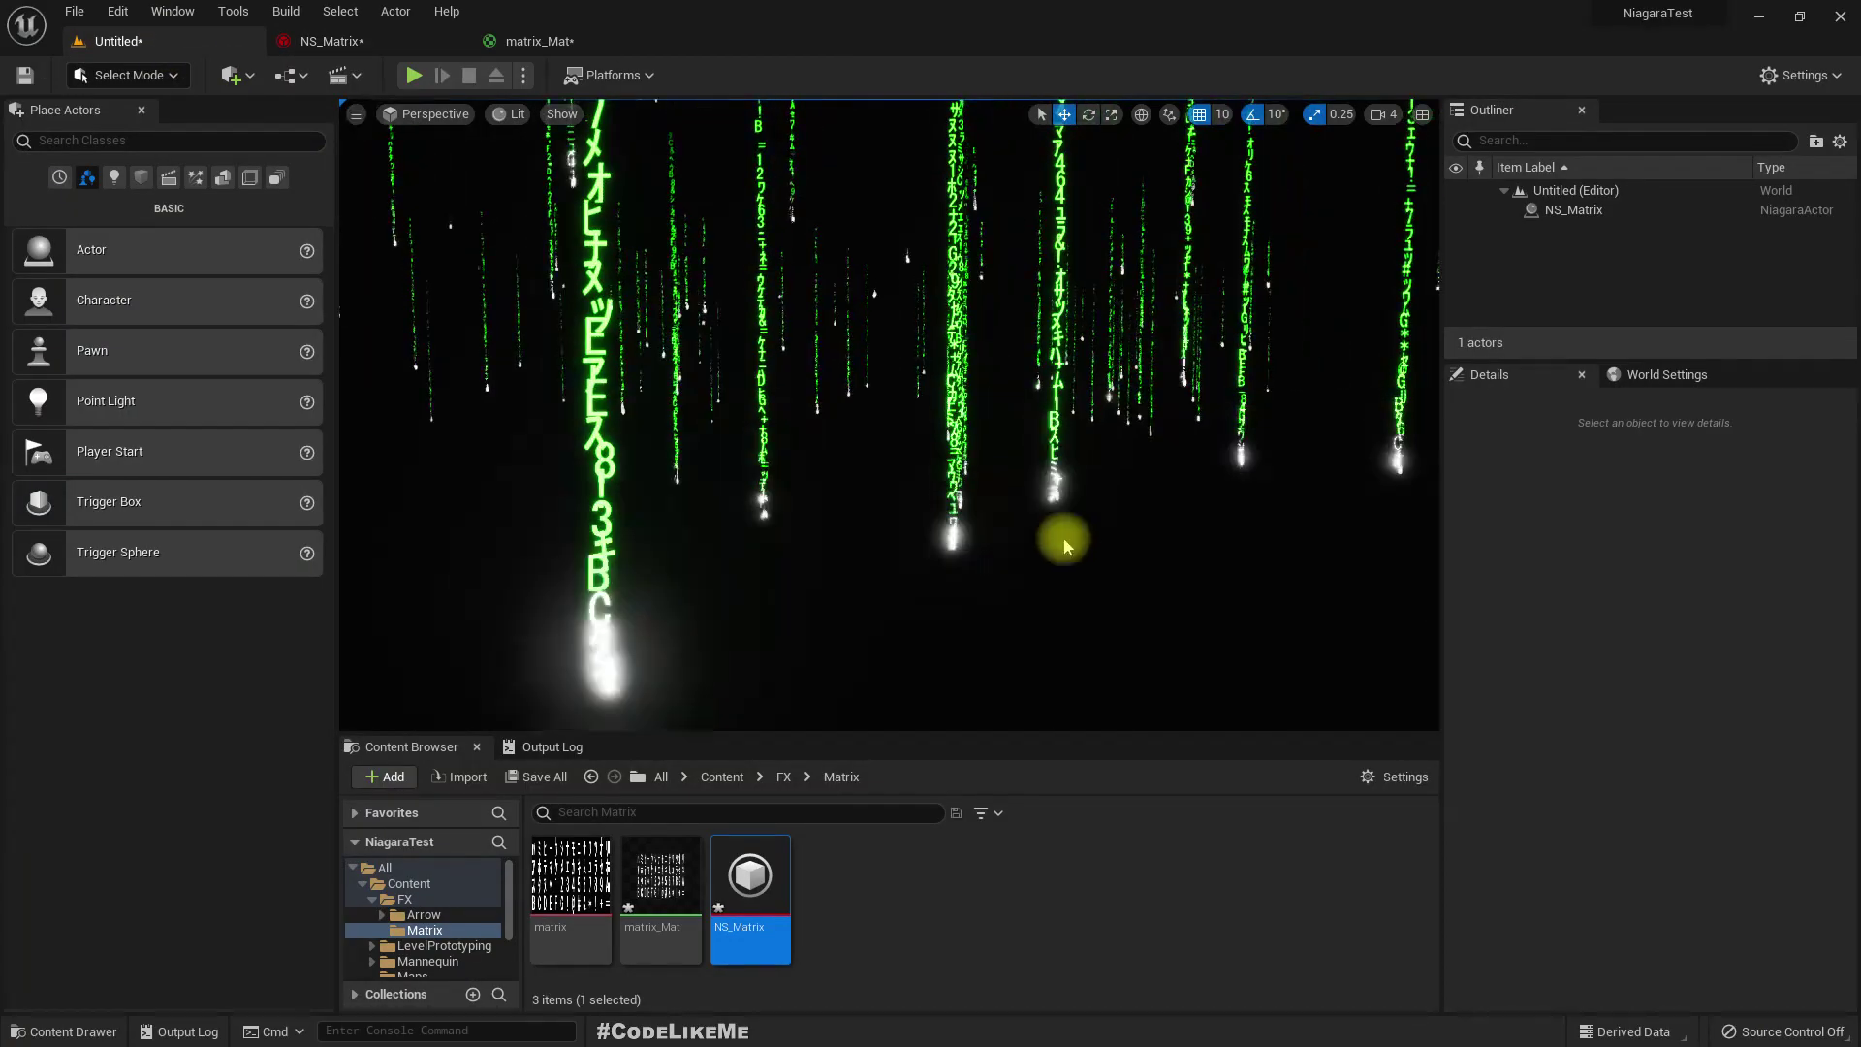
key(F11)
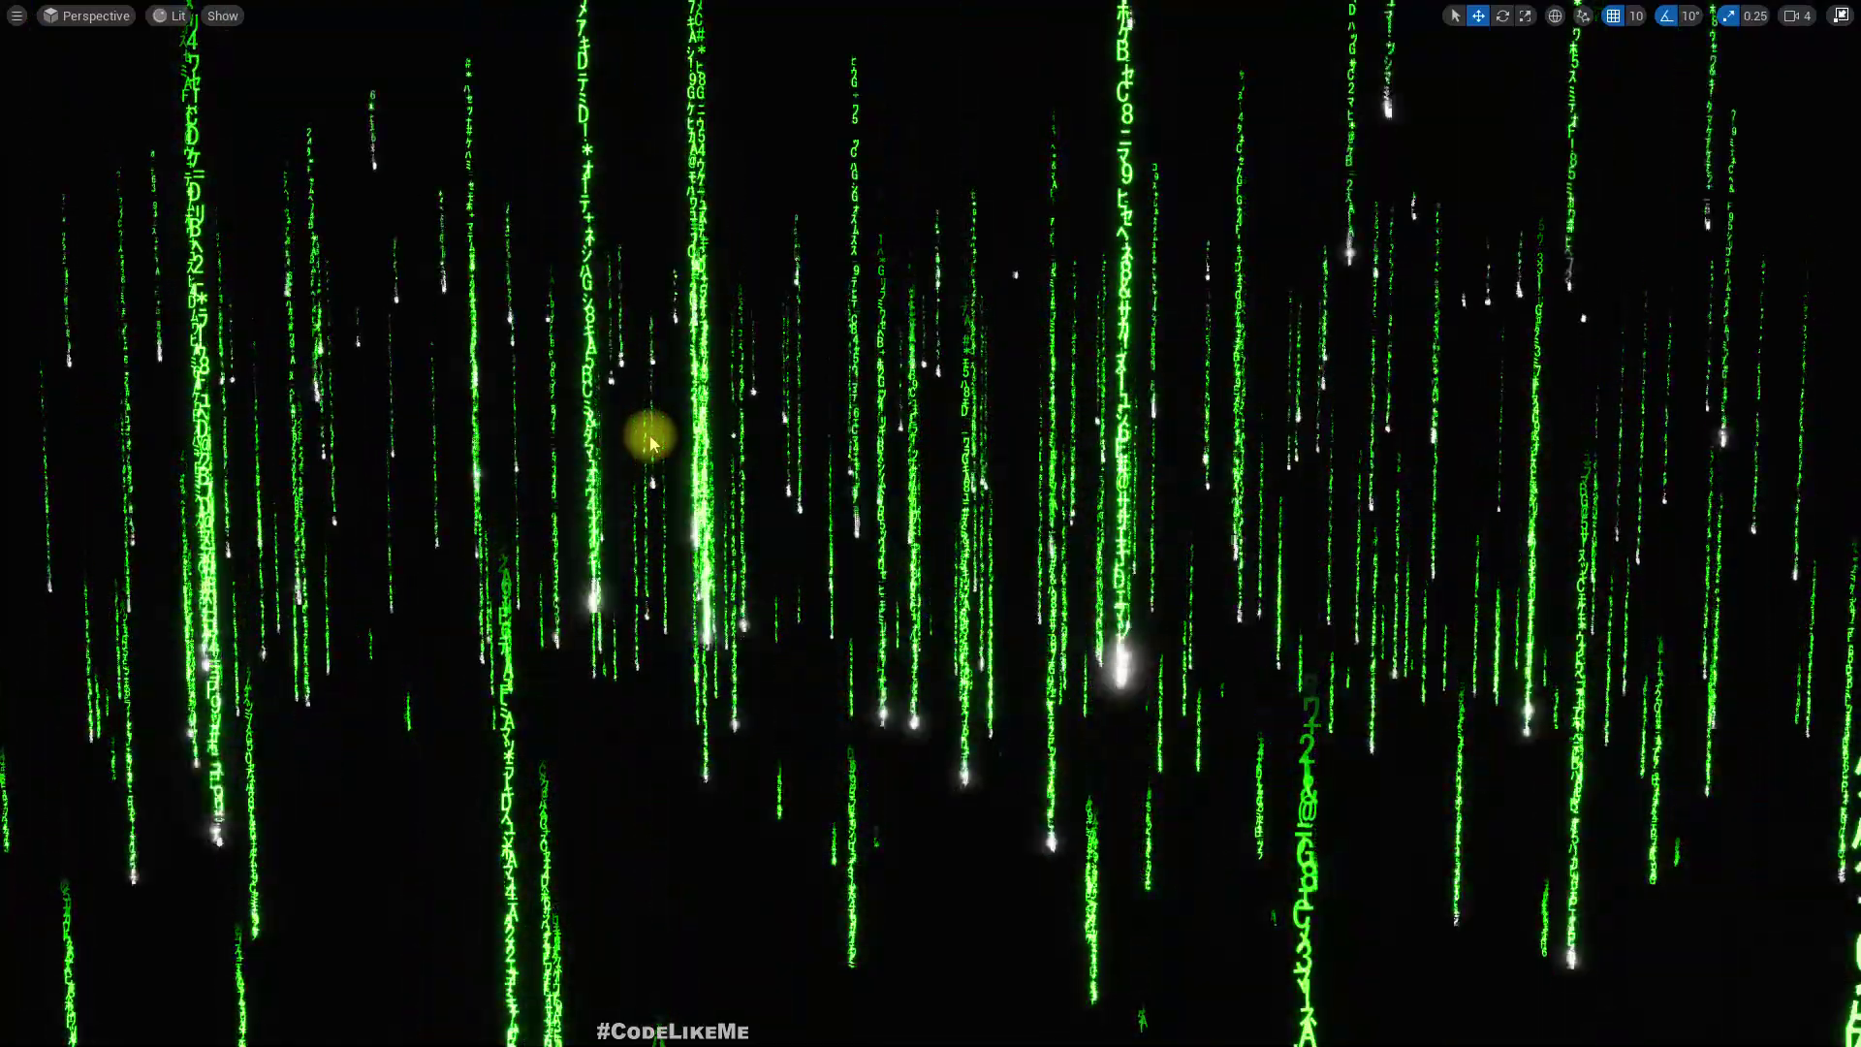
right_drag(652, 443, 594, 345)
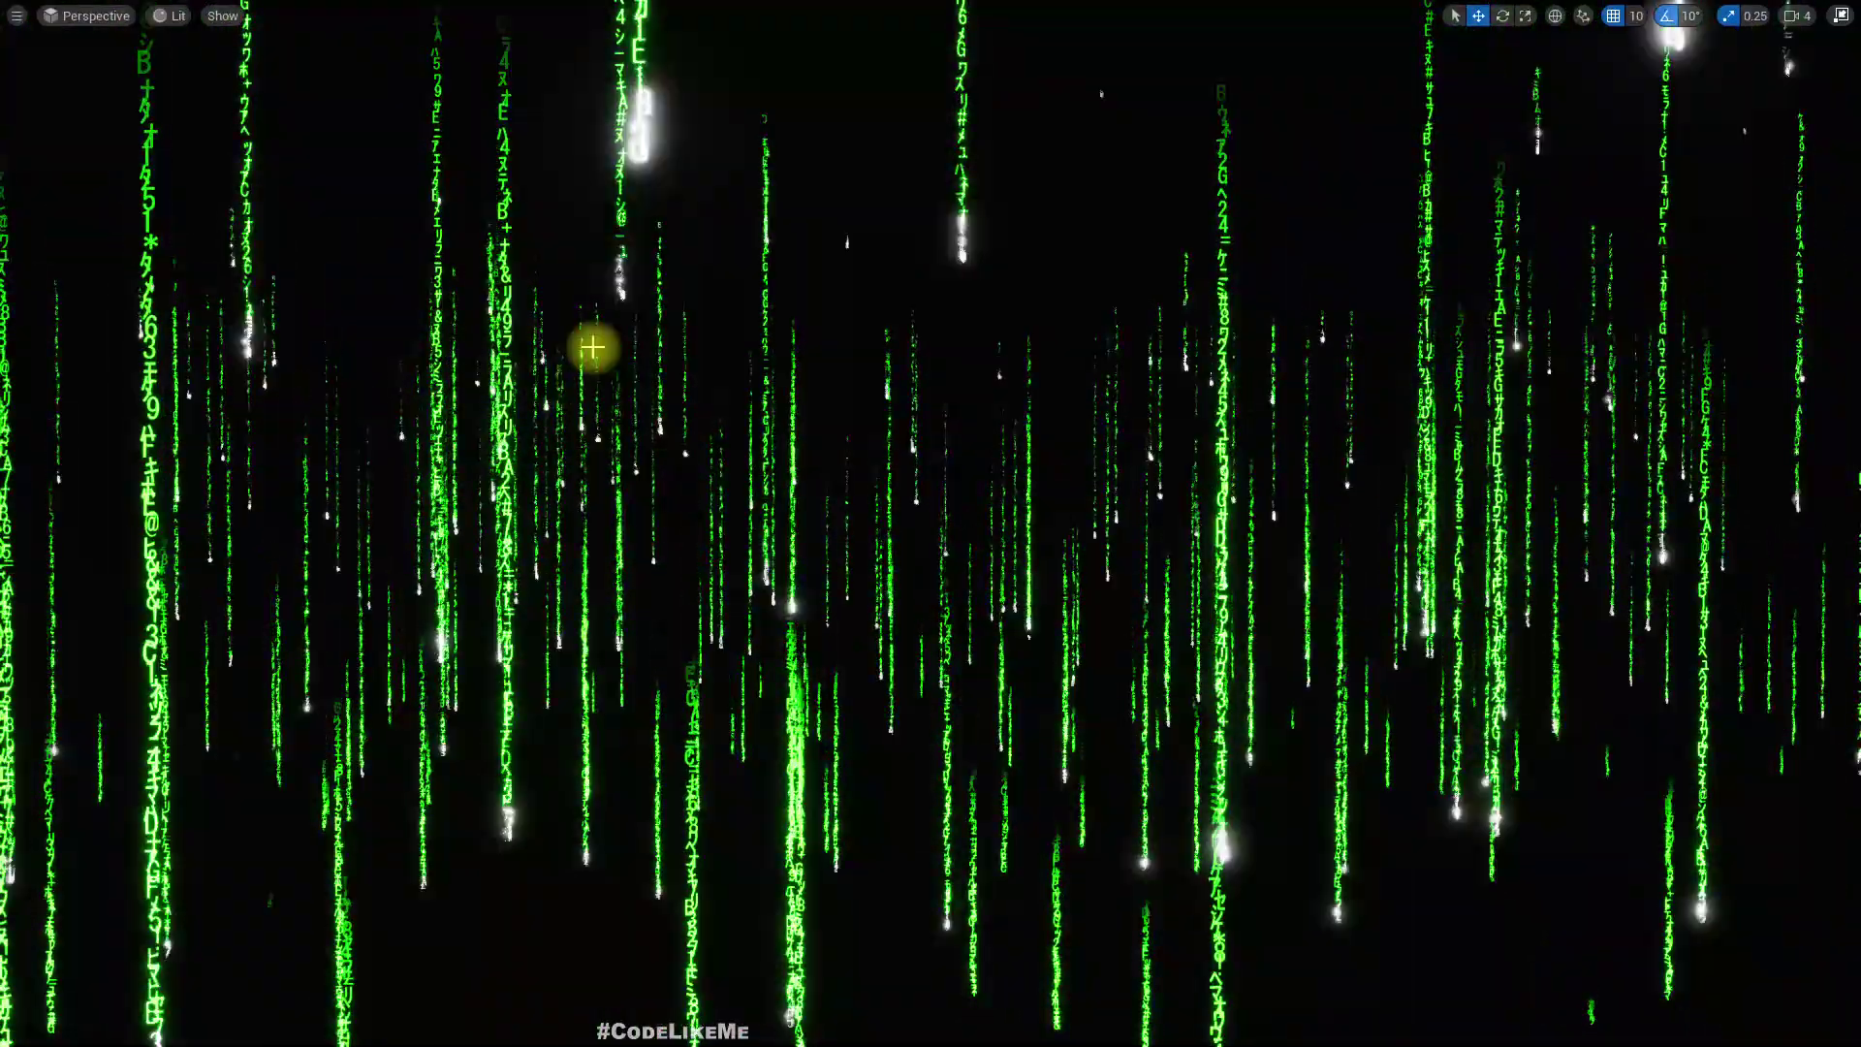
mouse_move(786, 607)
right_down()
mouse_move(766, 582)
mouse_move(786, 606)
right_up()
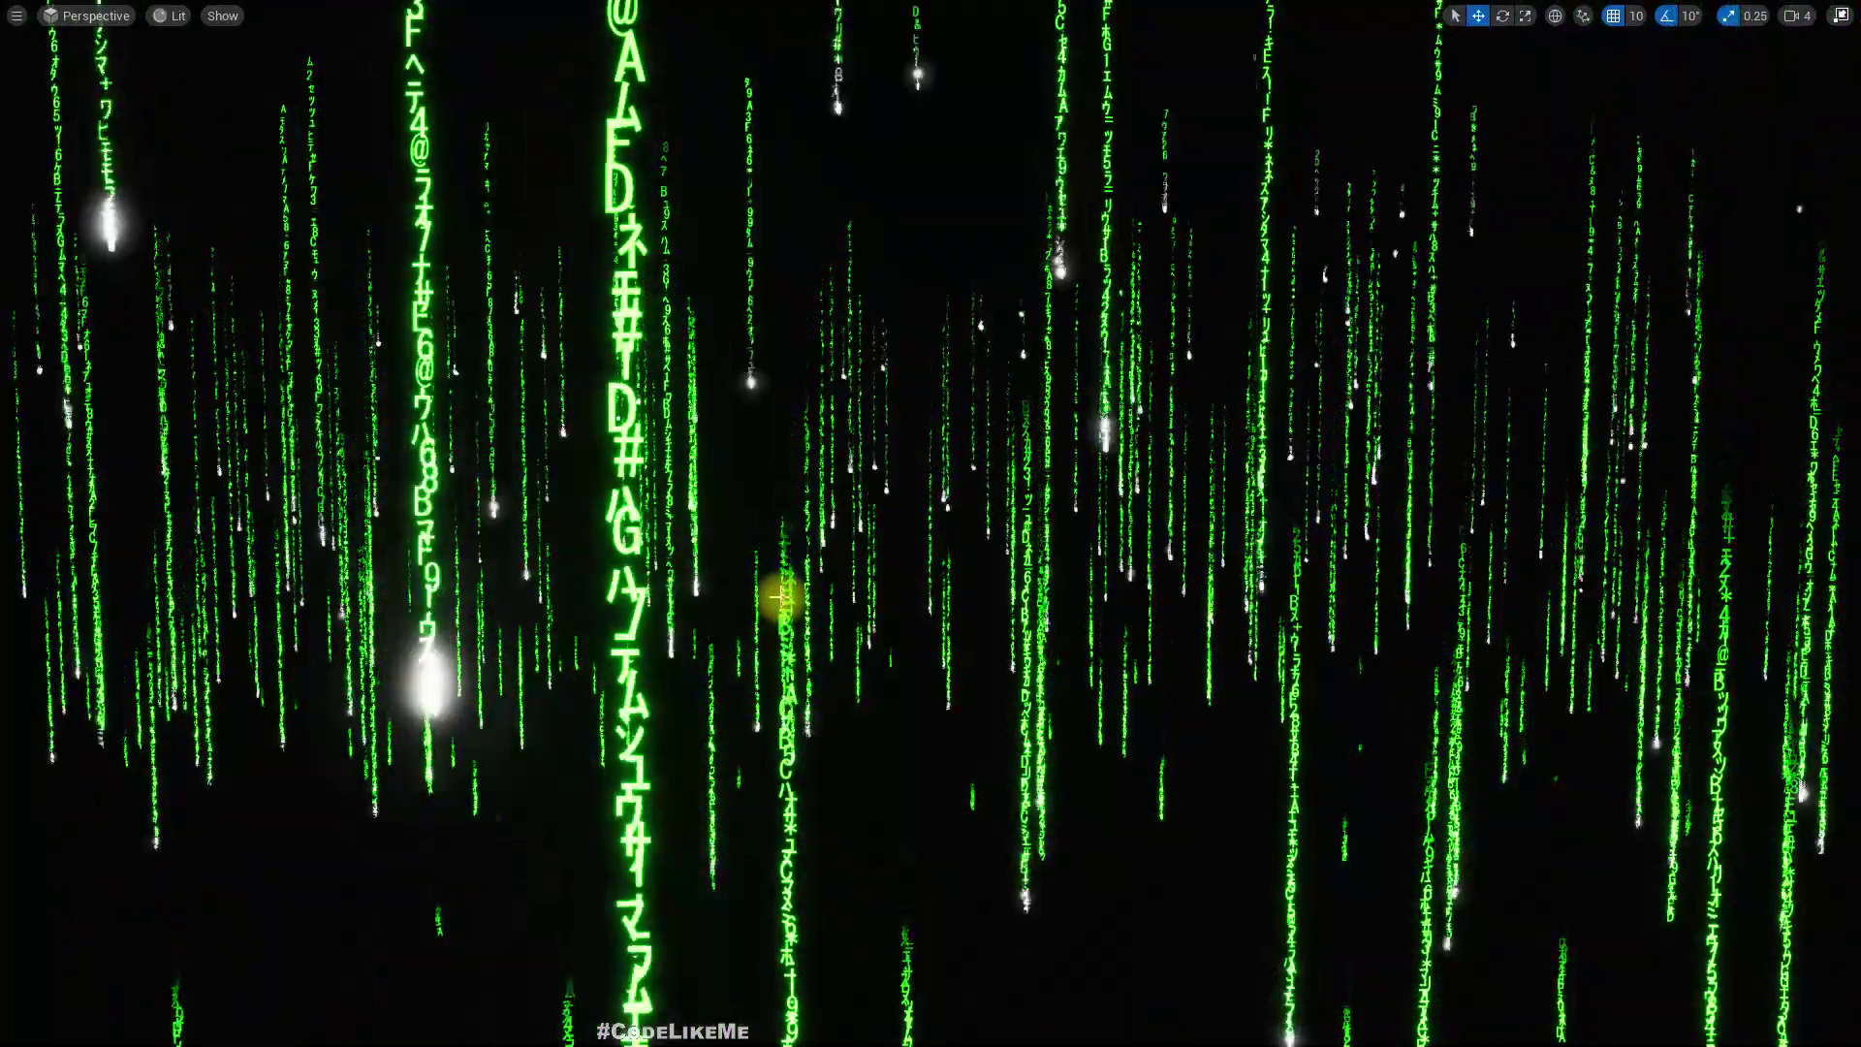
mouse_move(781, 597)
right_down()
mouse_move(765, 572)
mouse_move(773, 585)
right_up()
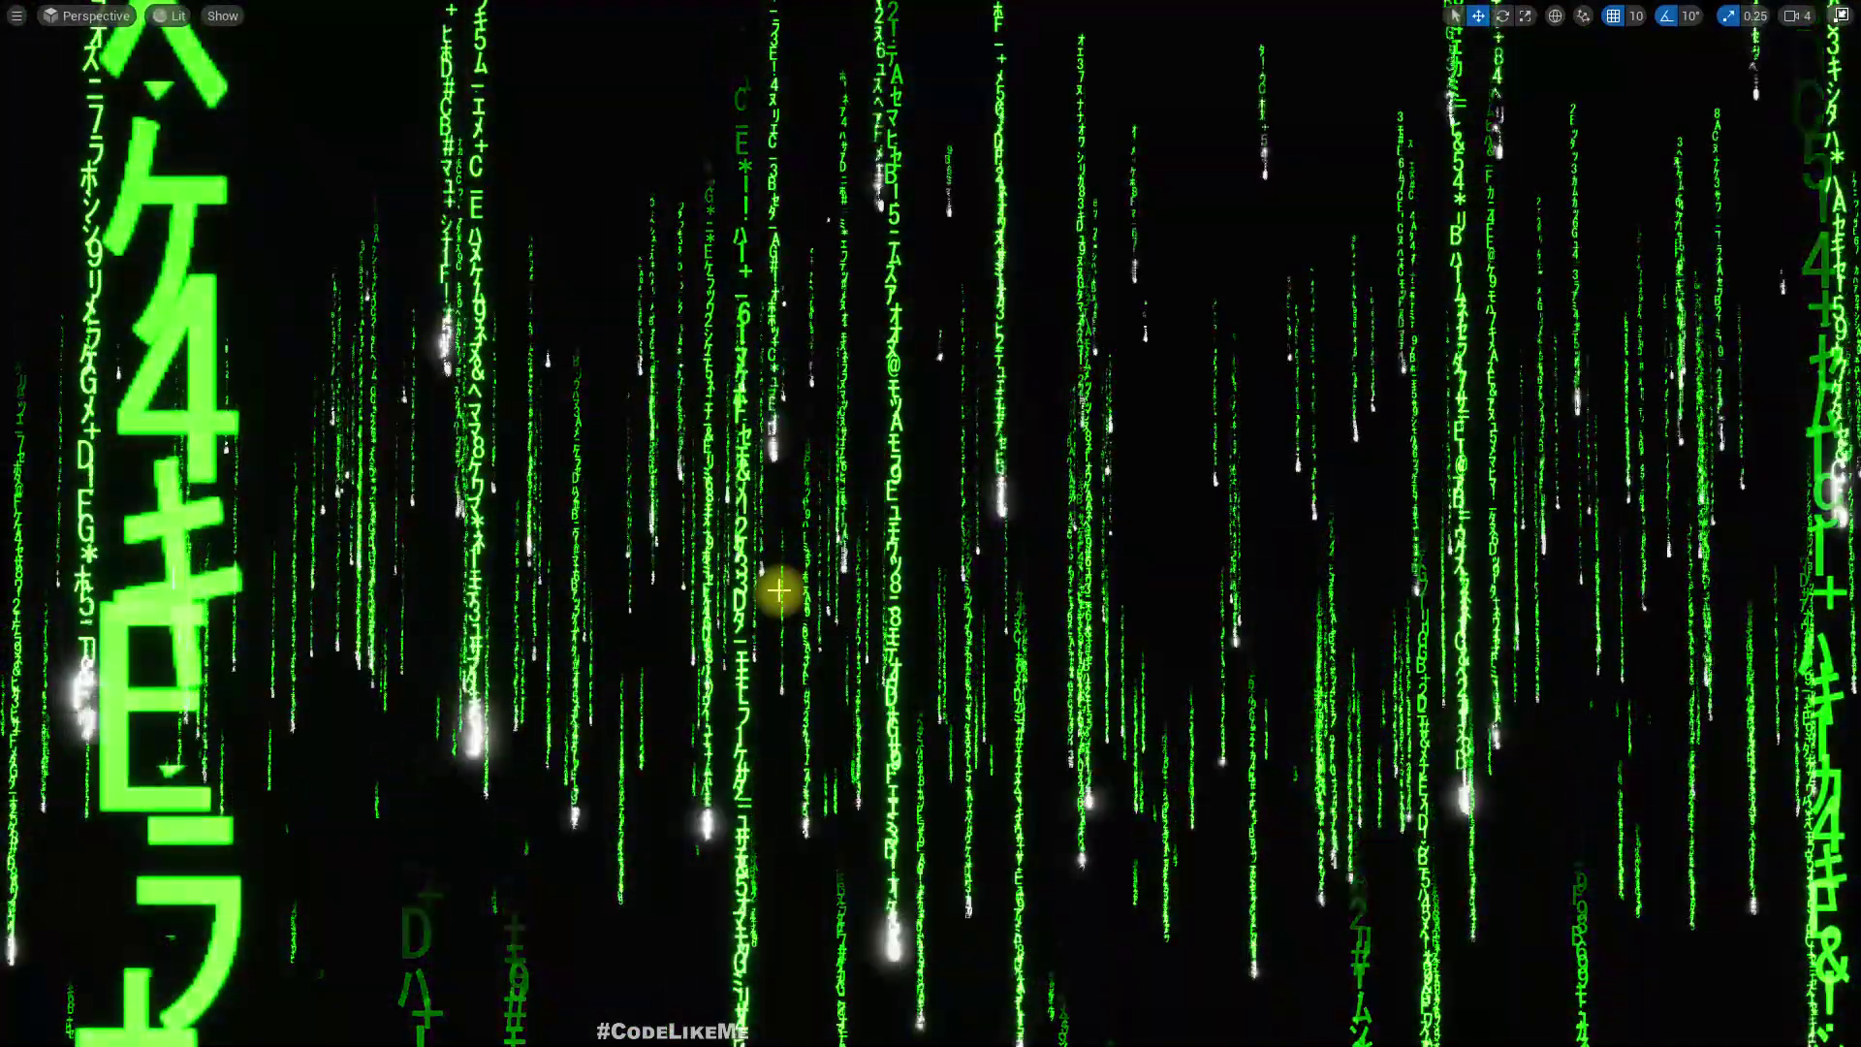
key(F11)
- Move the first green key of Letters_trail's color curve slightly away from the white key to lengthen the white tips, and view the rain full-screen
click(417, 42)
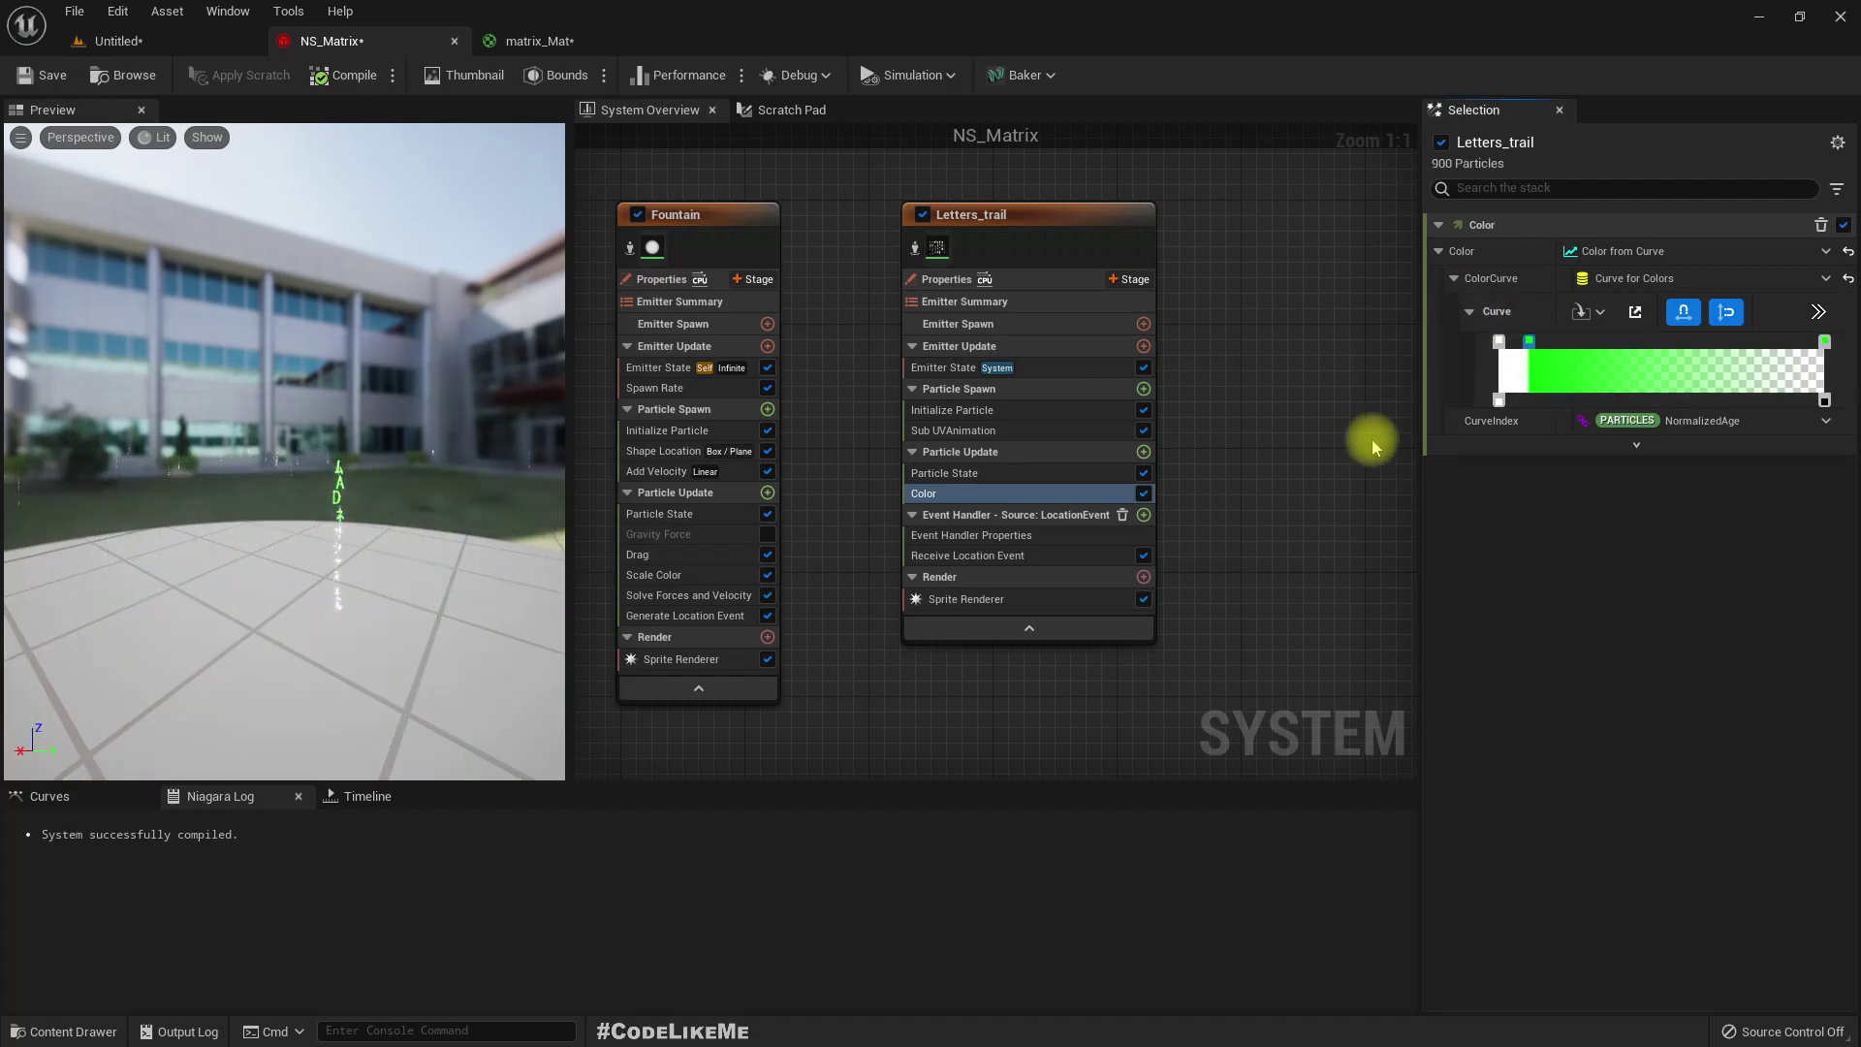
click(120, 44)
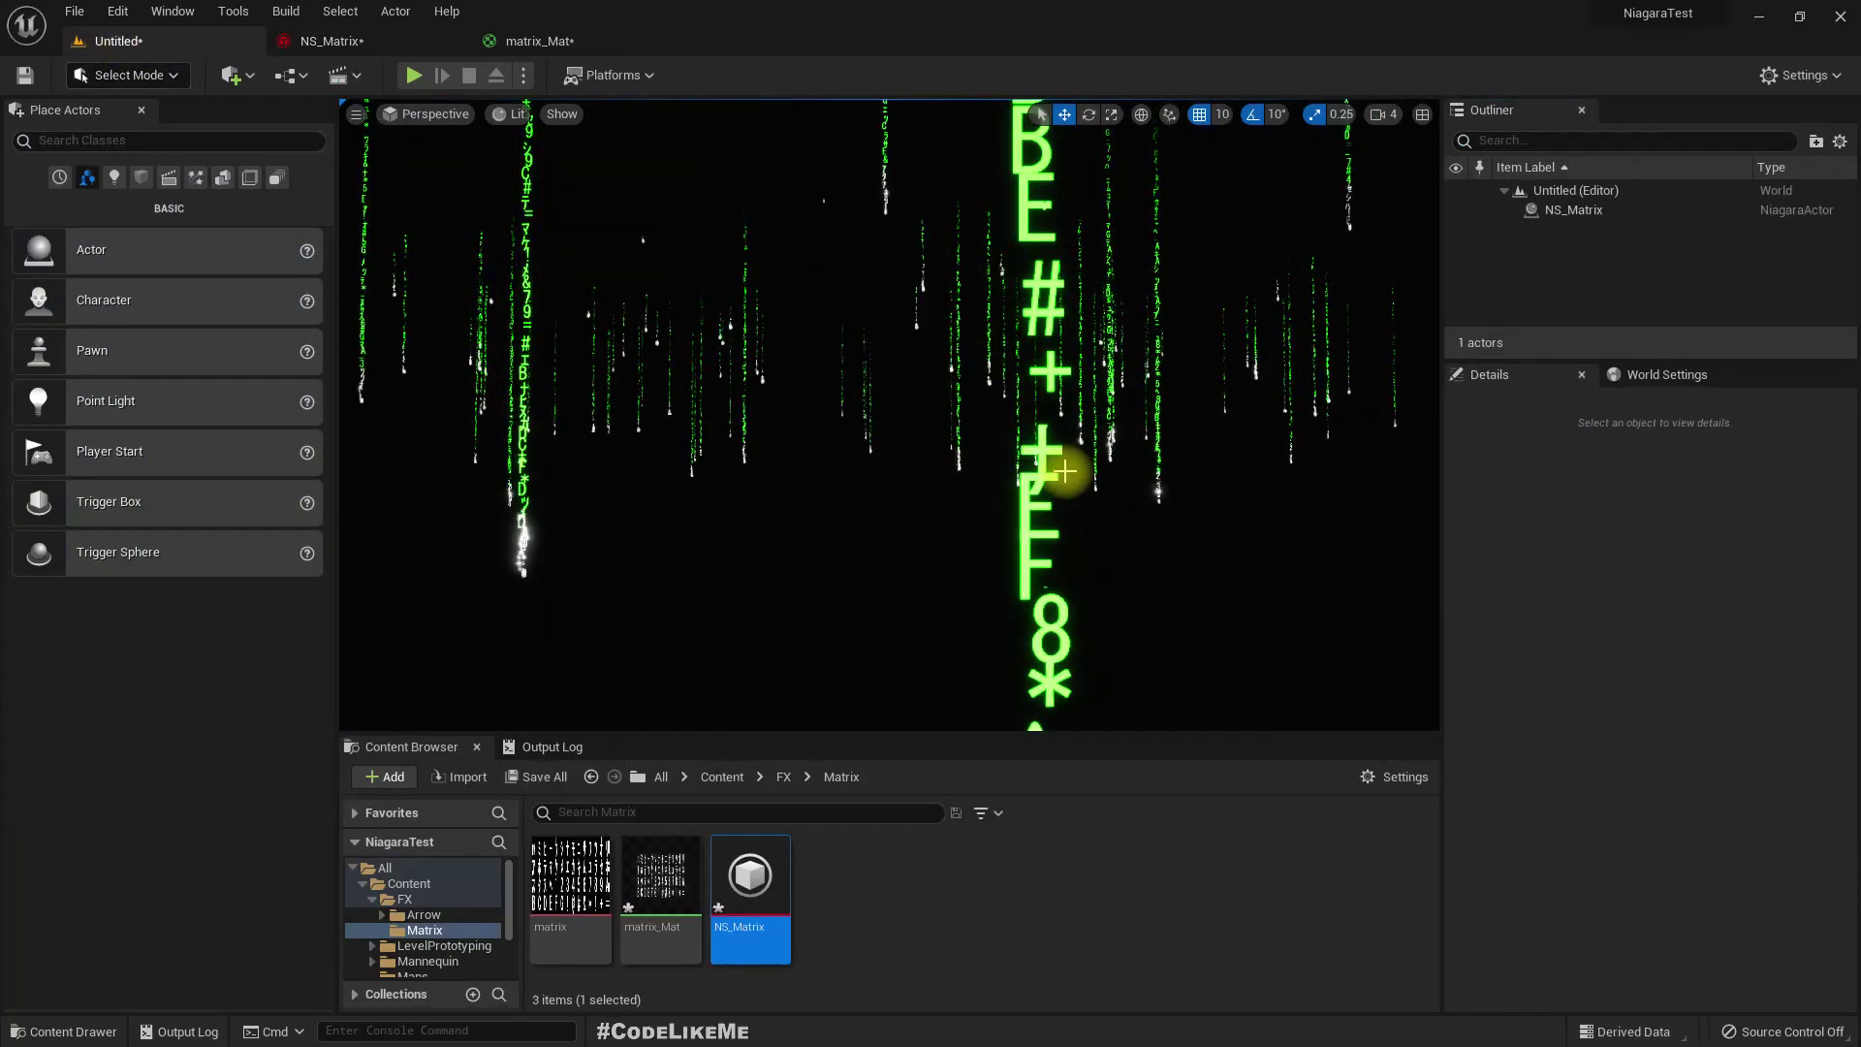
key(F11)
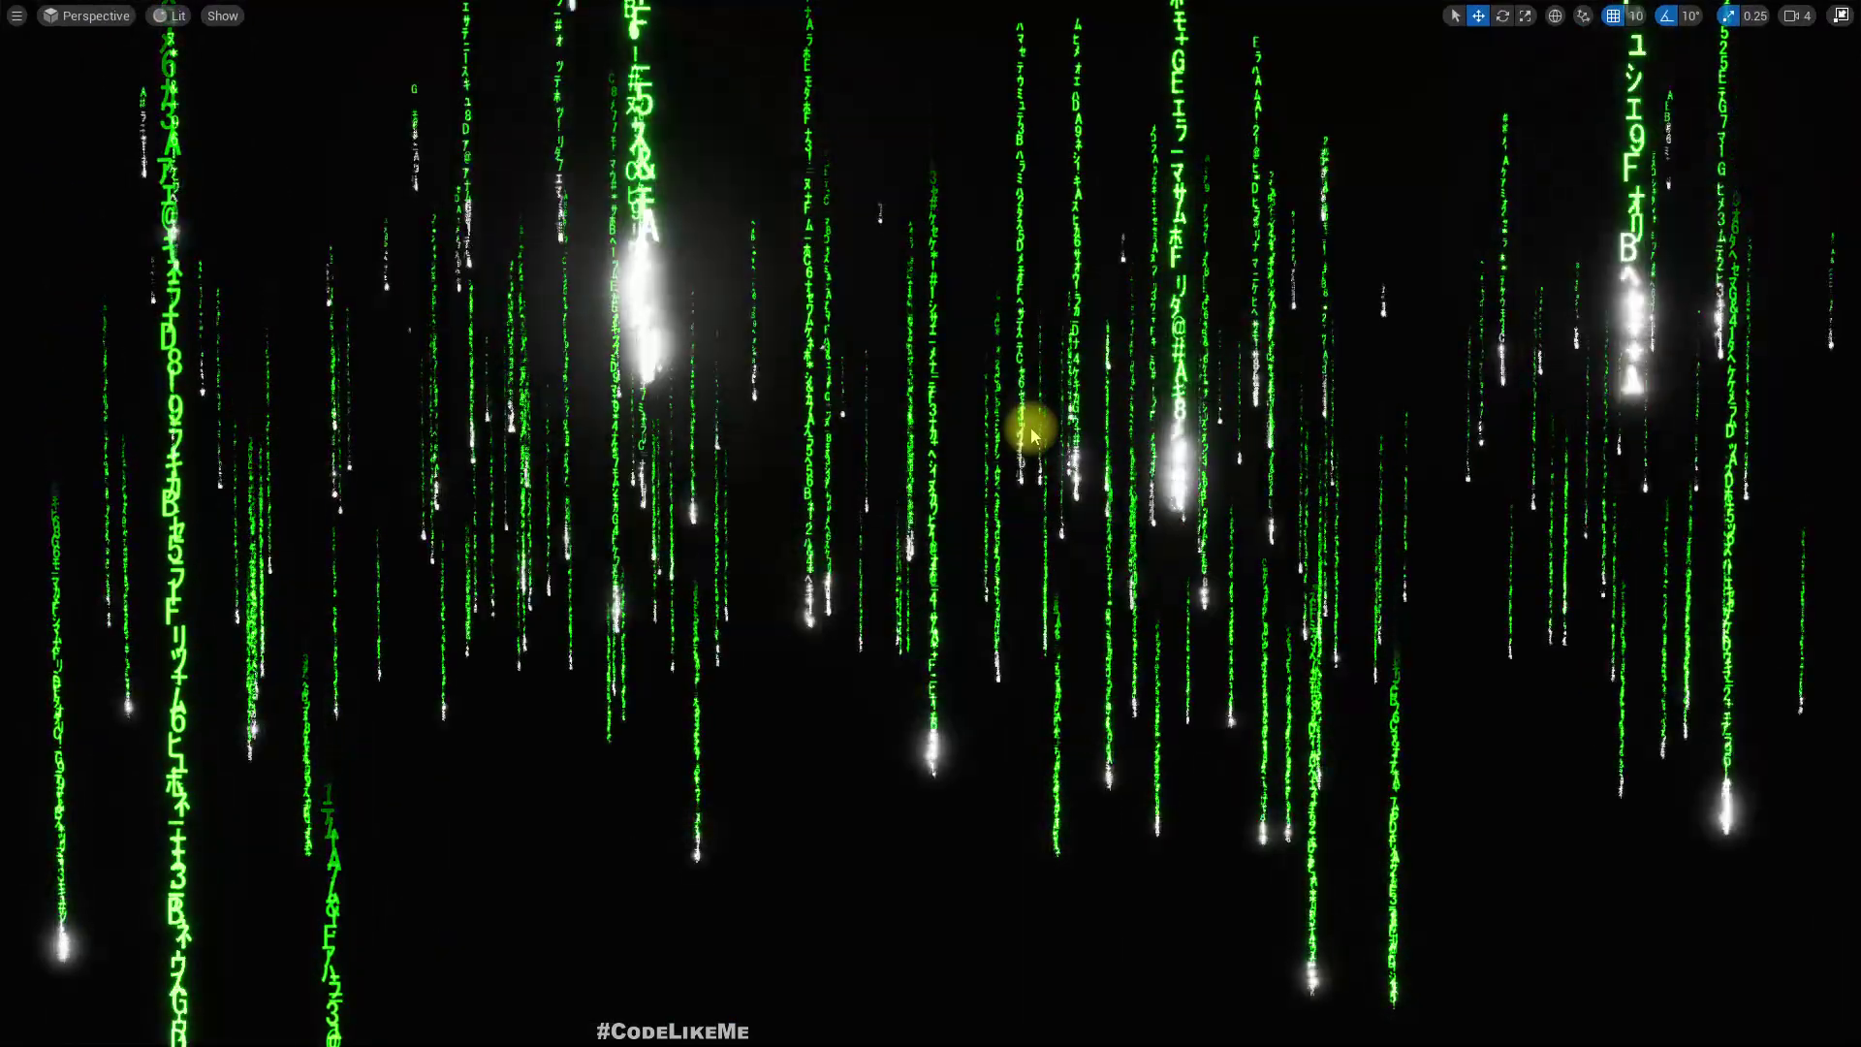